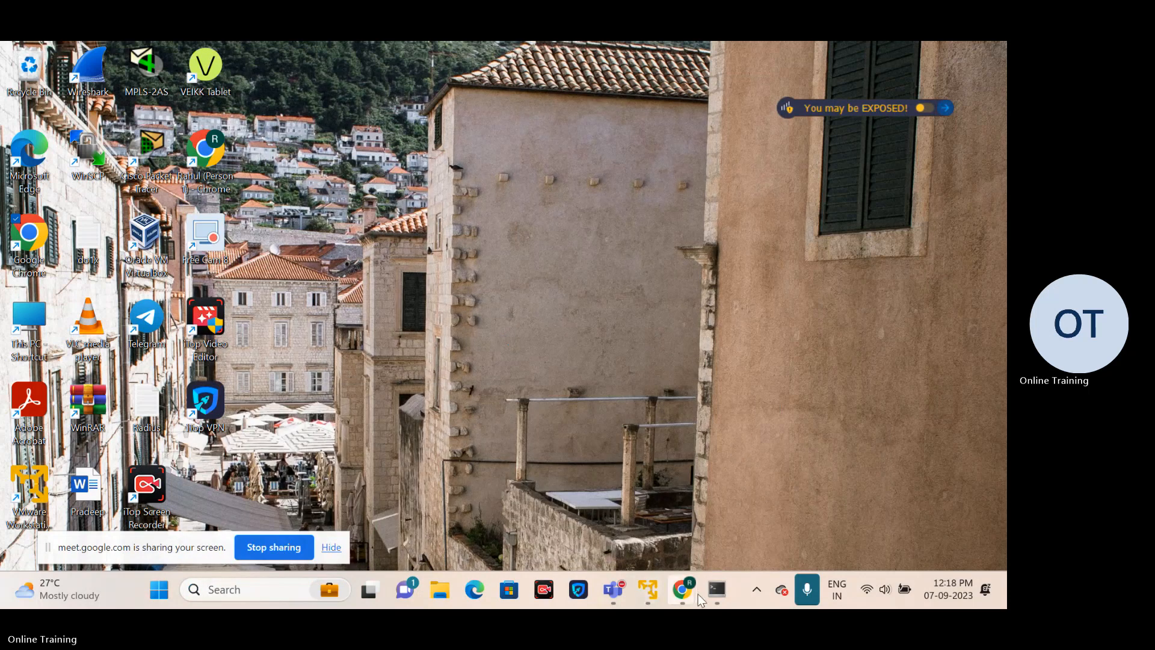
Step: Switch to the Google Meet call in Chrome and admit the waiting participant
mouse_move(695, 594)
left_click(555, 482)
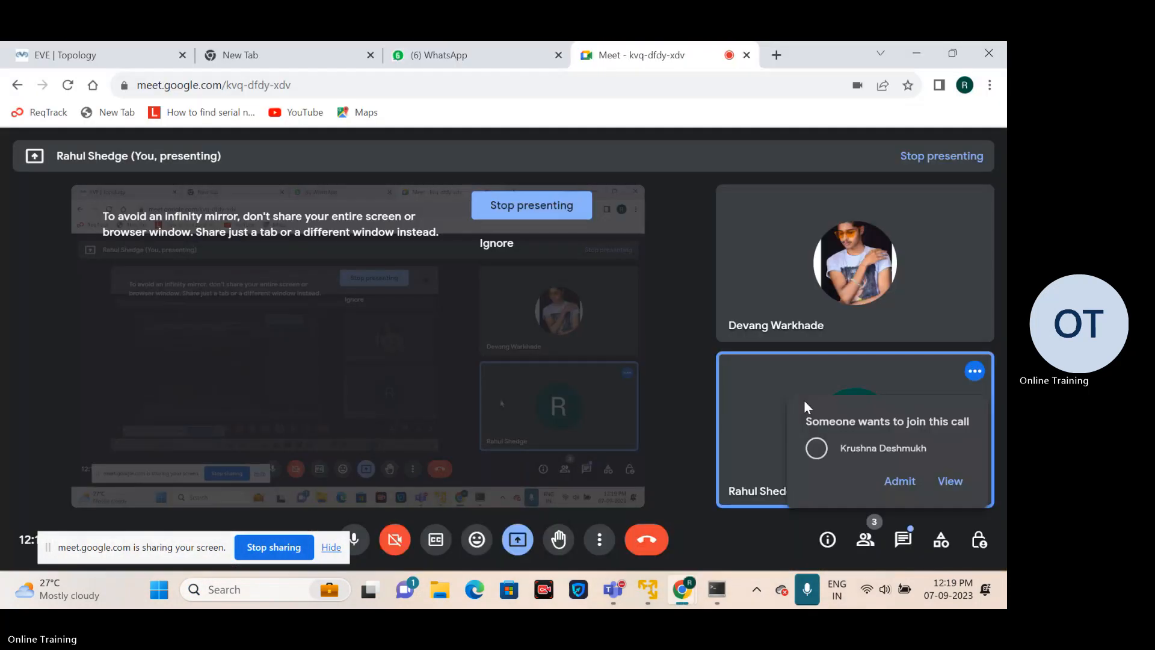
left_click(900, 482)
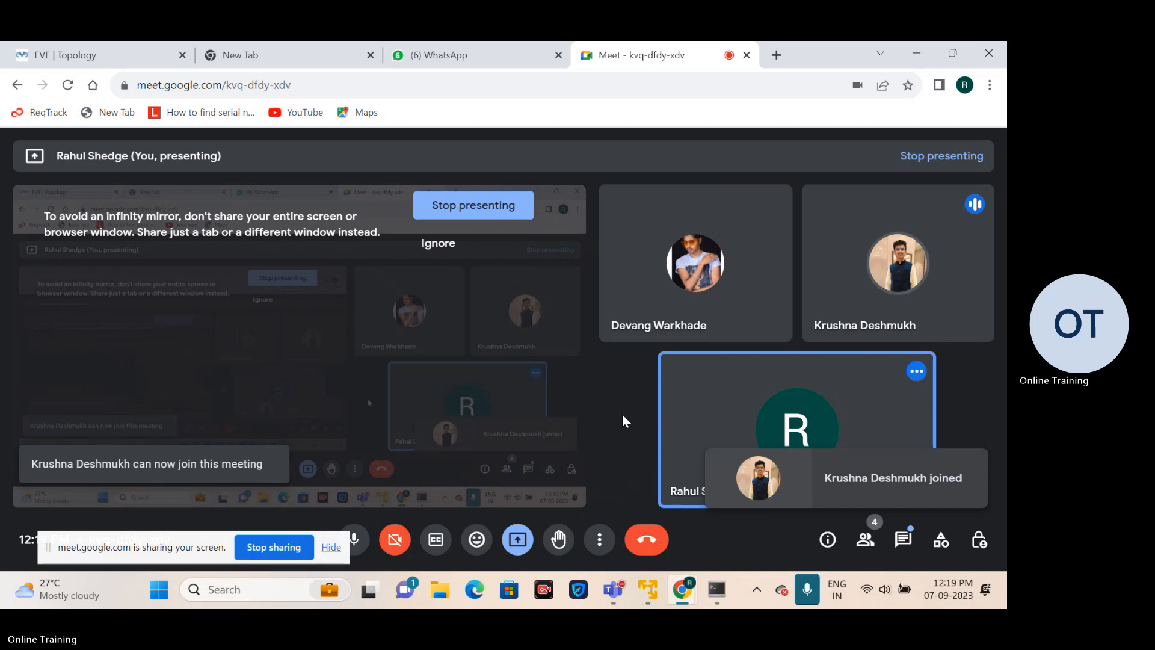
Step: Switch to OneNote and delete New Section 1 from the test notebook
left_click(920, 53)
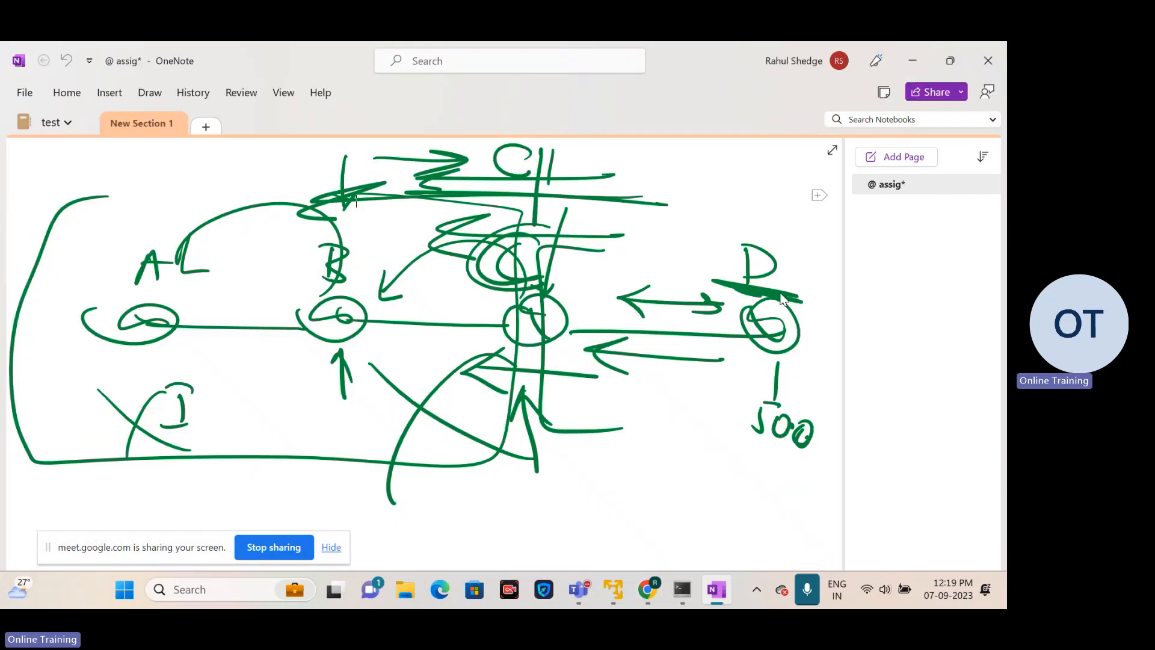
left_click(832, 154)
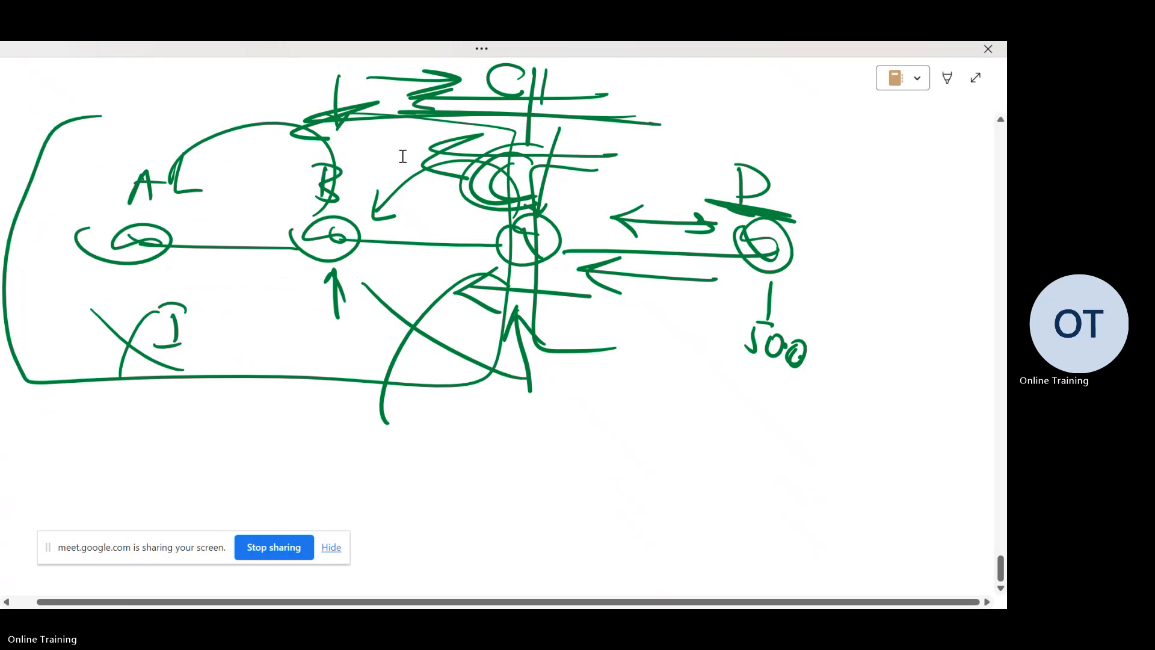
left_click(918, 80)
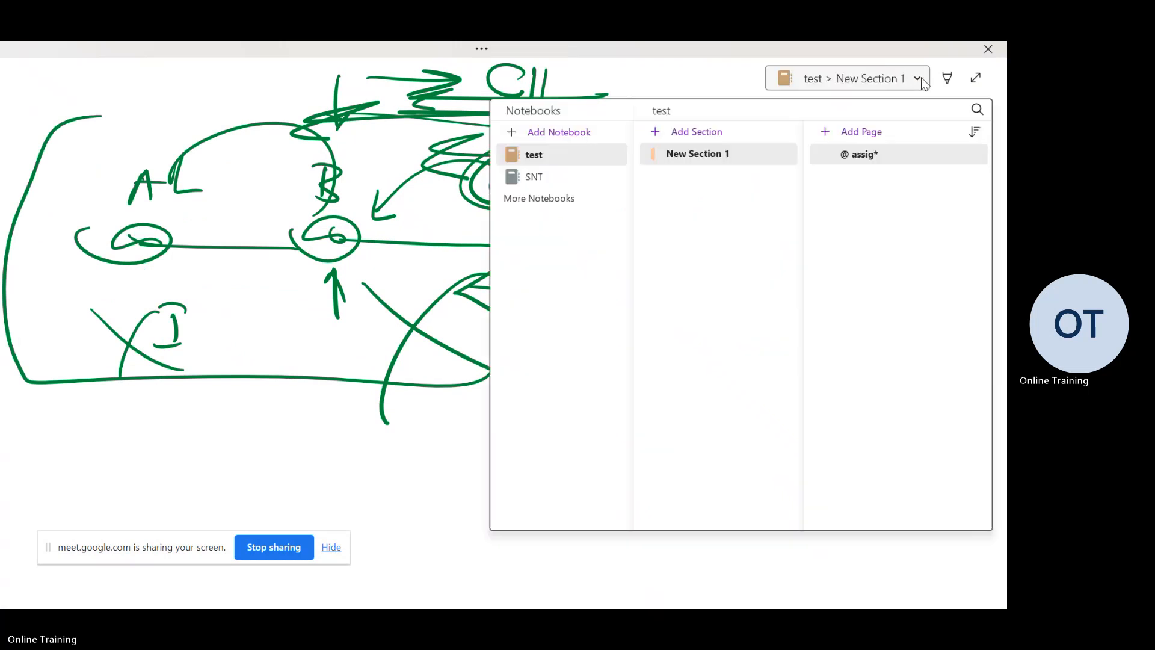
right_click(683, 155)
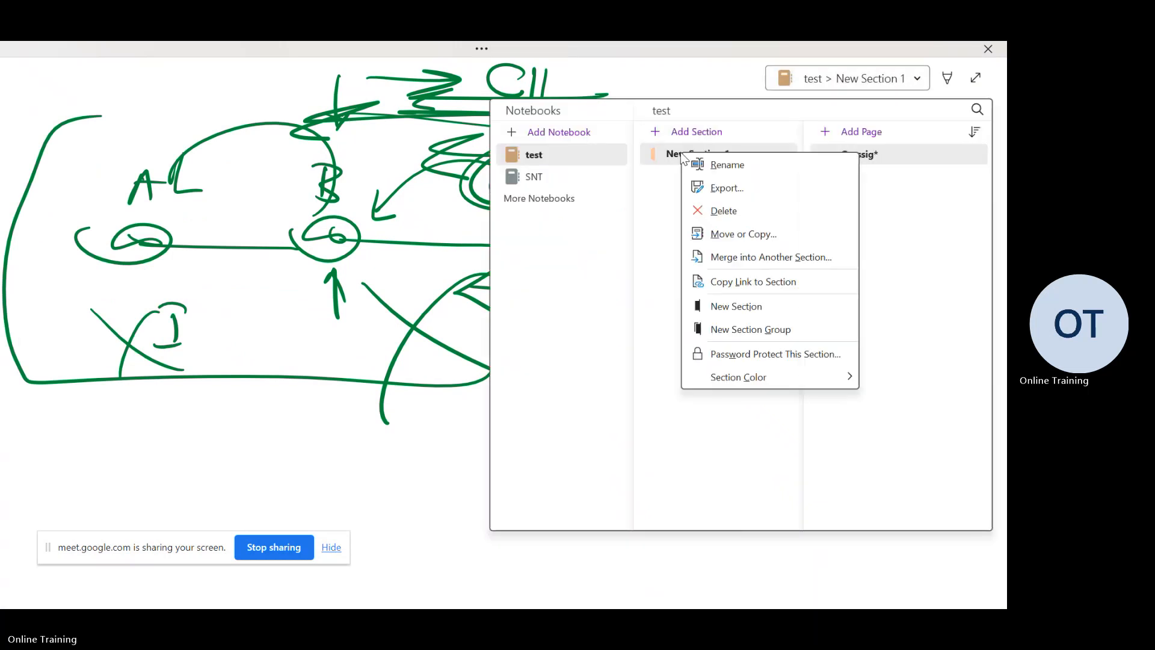
left_click(725, 211)
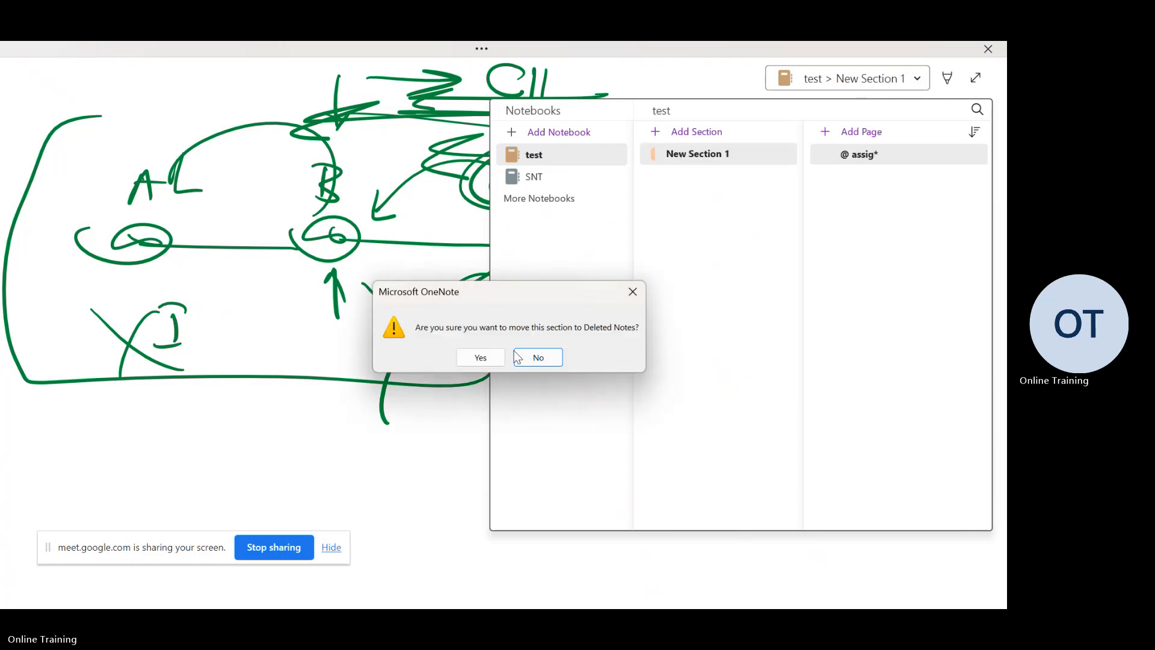
left_click(480, 358)
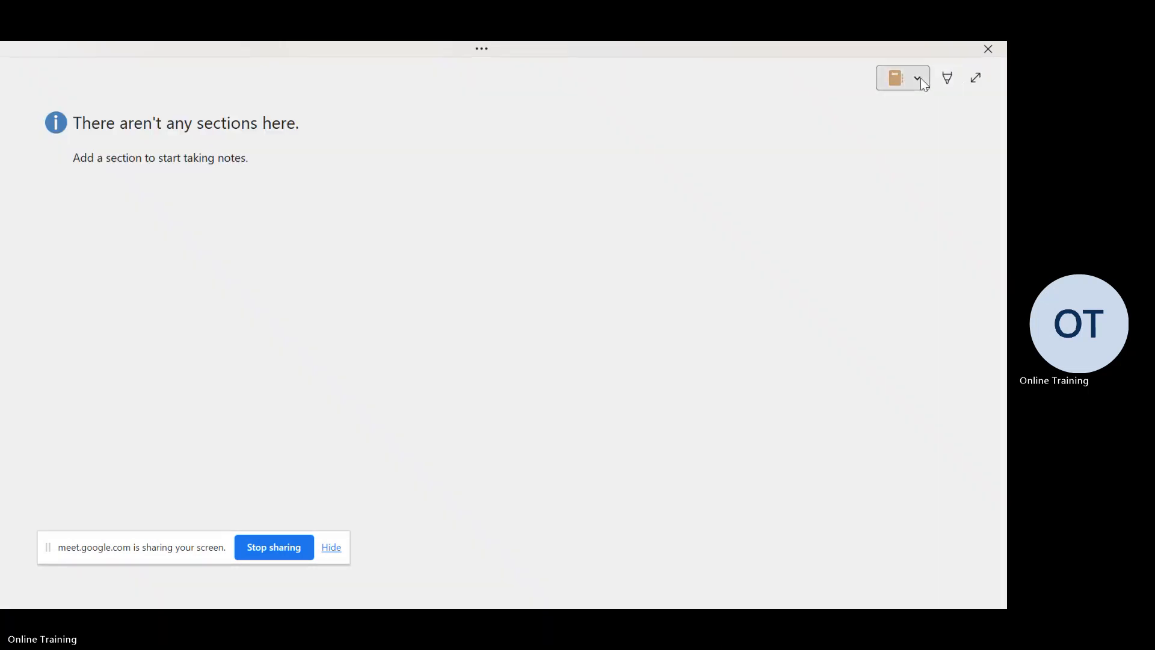
Step: Add a new section with a blank page to the test notebook and return to the normal page view
left_click(920, 79)
left_click(692, 134)
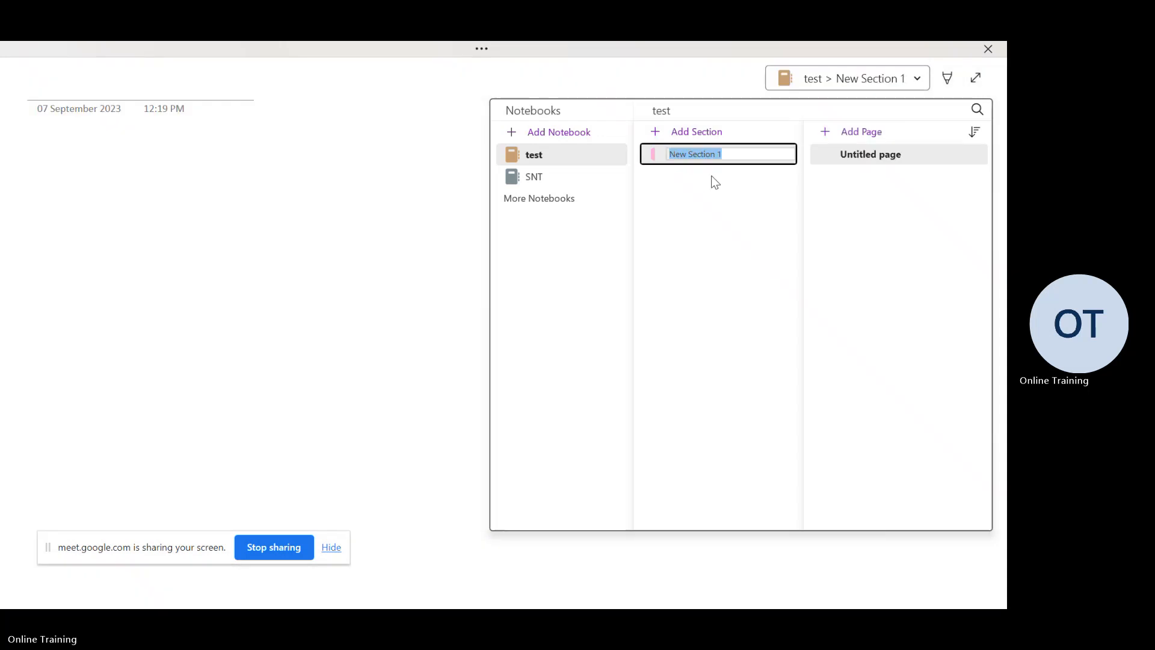
left_click(547, 226)
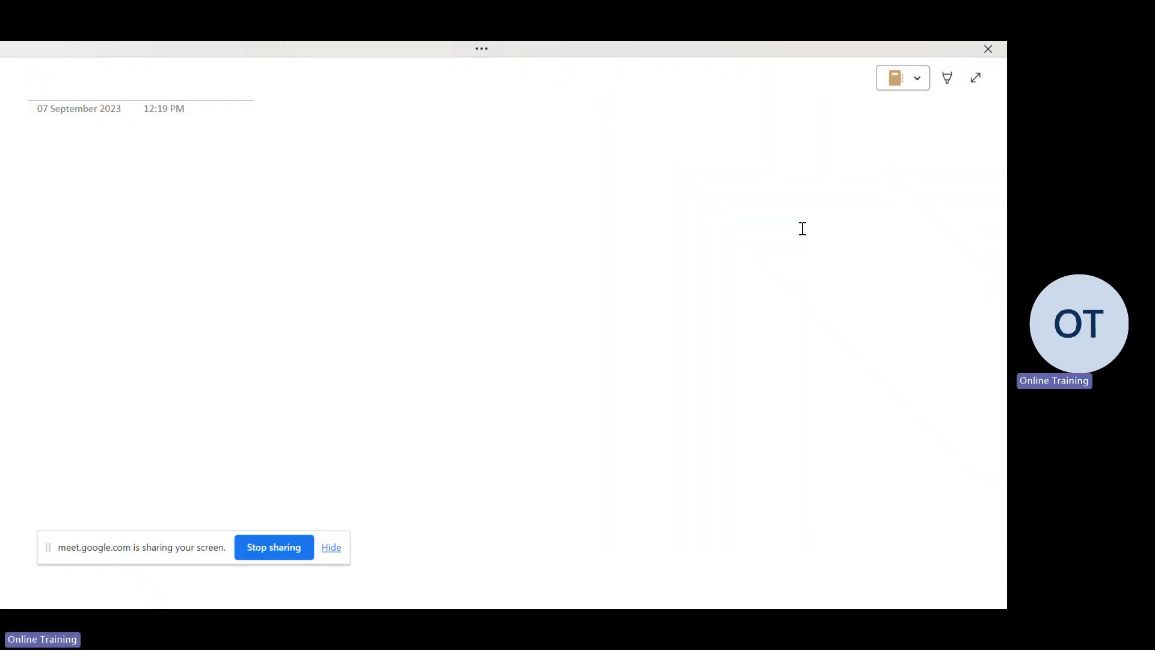
left_click(977, 77)
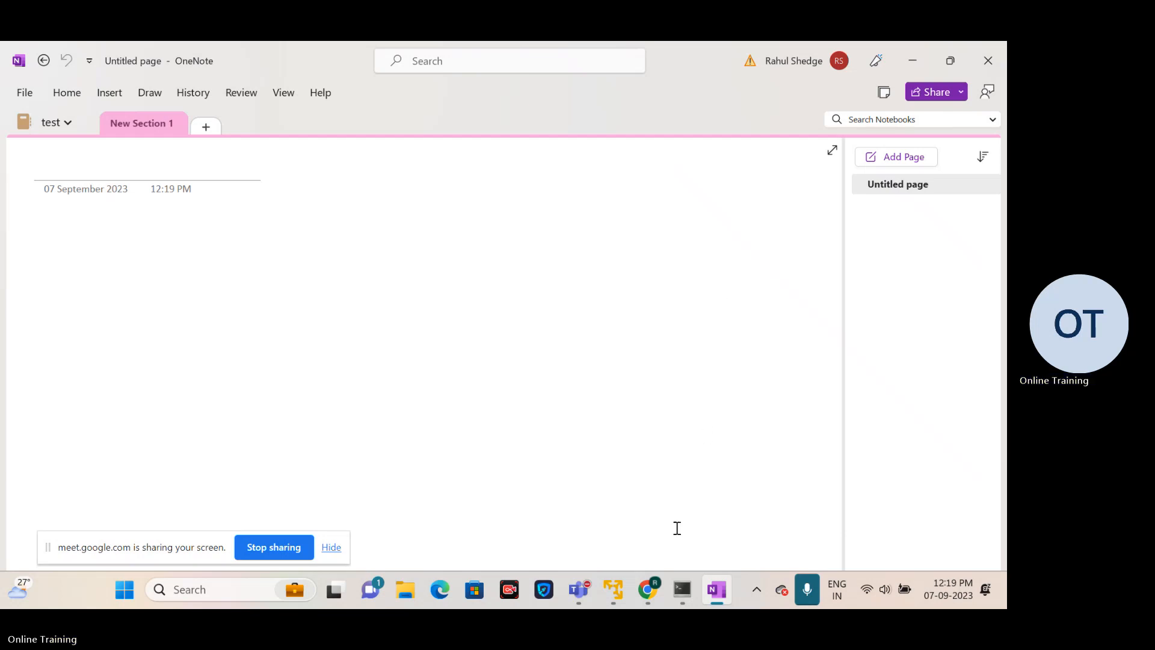
Step: Handwrite the heading "HSRP" just below the date on the blank page
mouse_move(647, 600)
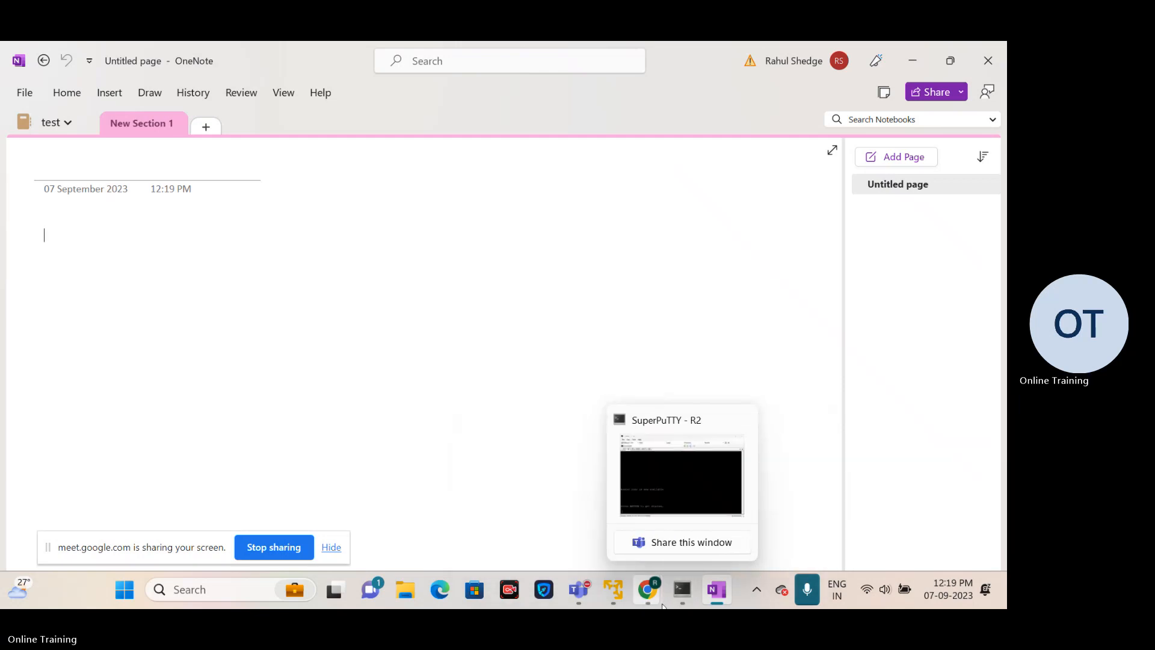
mouse_move(716, 602)
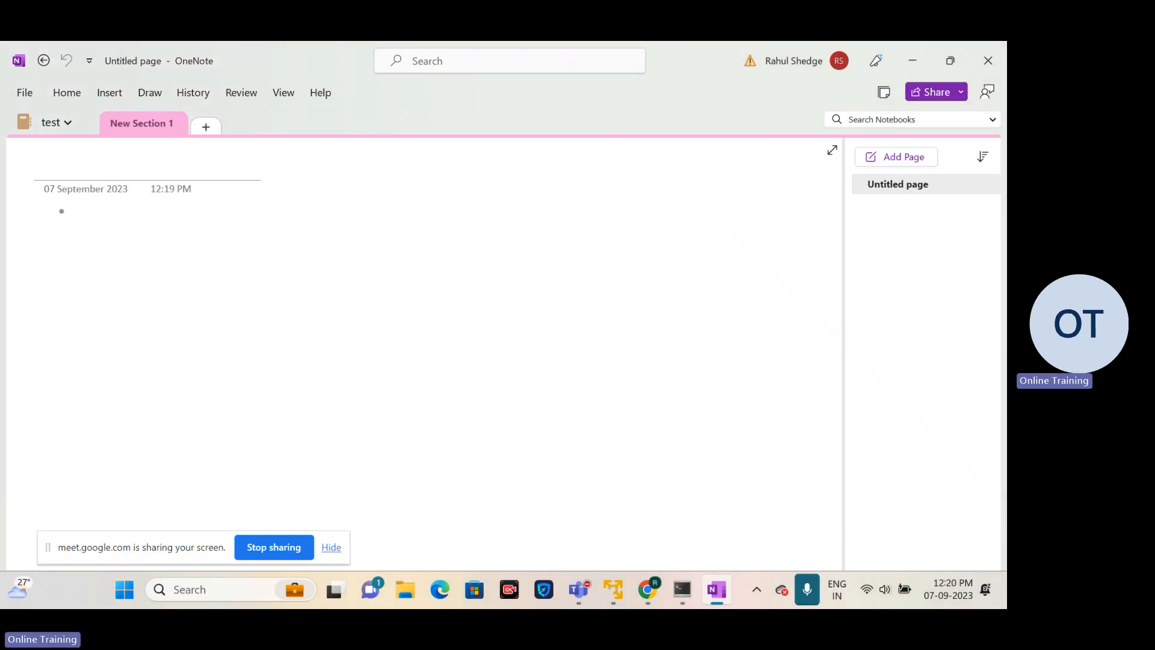
left_click_drag(61, 208, 65, 233)
left_click_drag(89, 210, 76, 231)
mouse_move(95, 209)
left_mouse_down()
mouse_move(94, 231)
mouse_move(98, 220)
mouse_move(111, 237)
left_mouse_up()
mouse_move(116, 211)
left_mouse_down()
mouse_move(114, 238)
mouse_move(127, 220)
left_mouse_up()
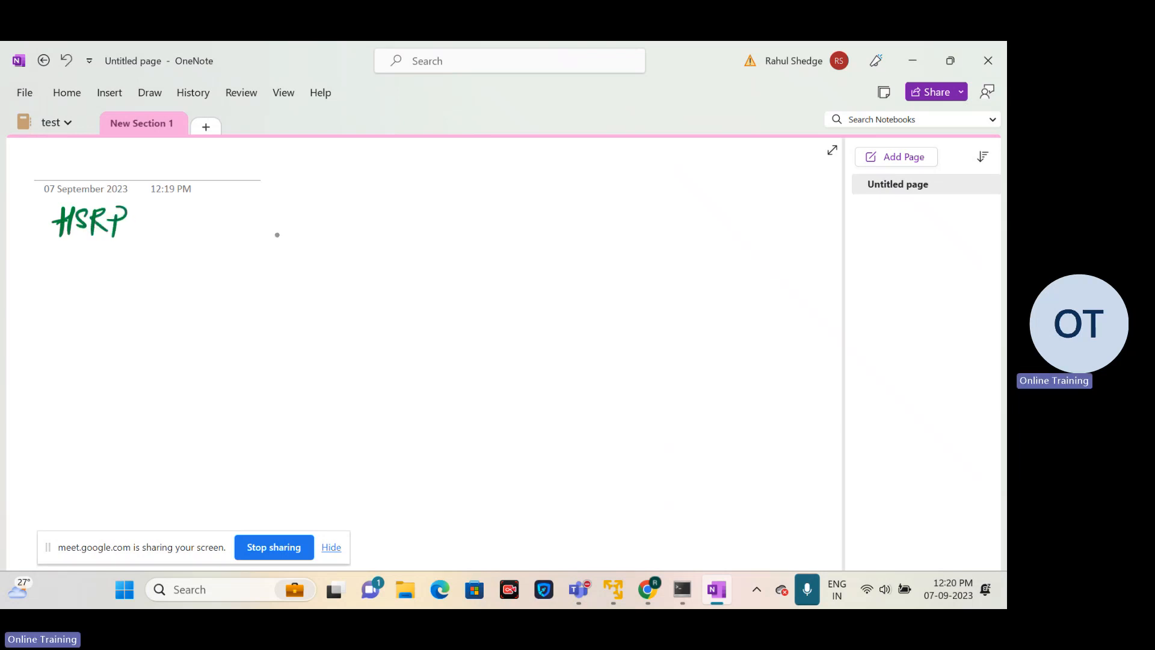
Step: Draw two circled router symbols side by side, spaced well apart, to the right of the HSRP heading
left_click_drag(243, 223, 222, 232)
left_click_drag(241, 221, 267, 247)
left_click_drag(276, 210, 274, 208)
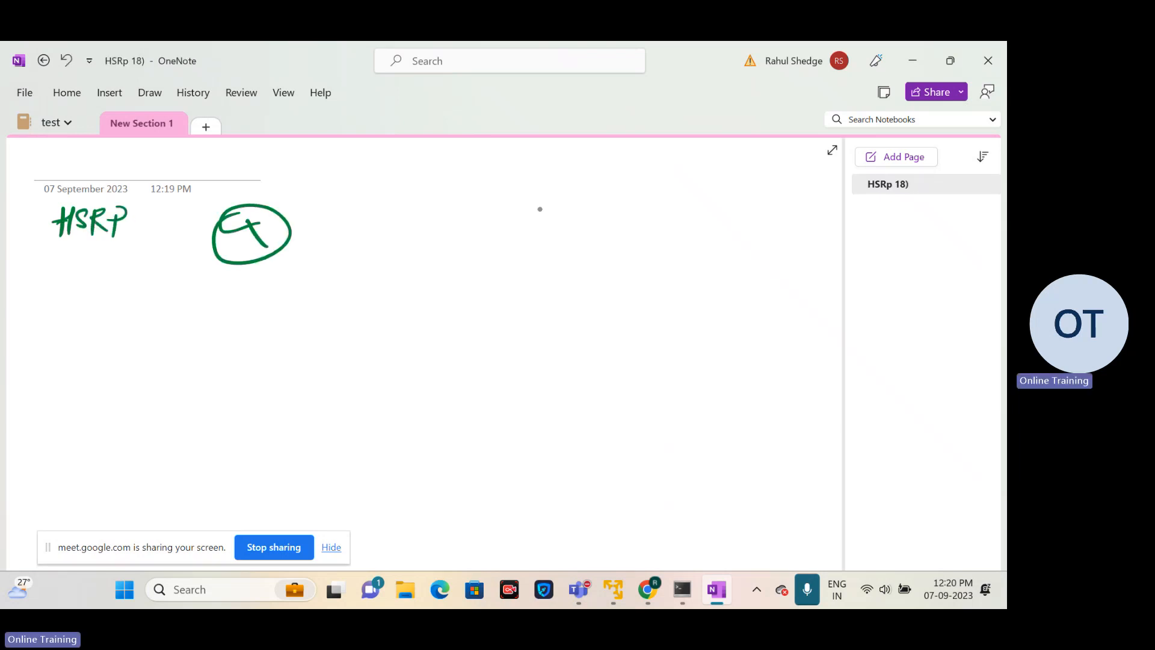
mouse_move(547, 220)
left_mouse_down()
mouse_move(566, 245)
mouse_move(555, 206)
mouse_move(555, 217)
left_mouse_up()
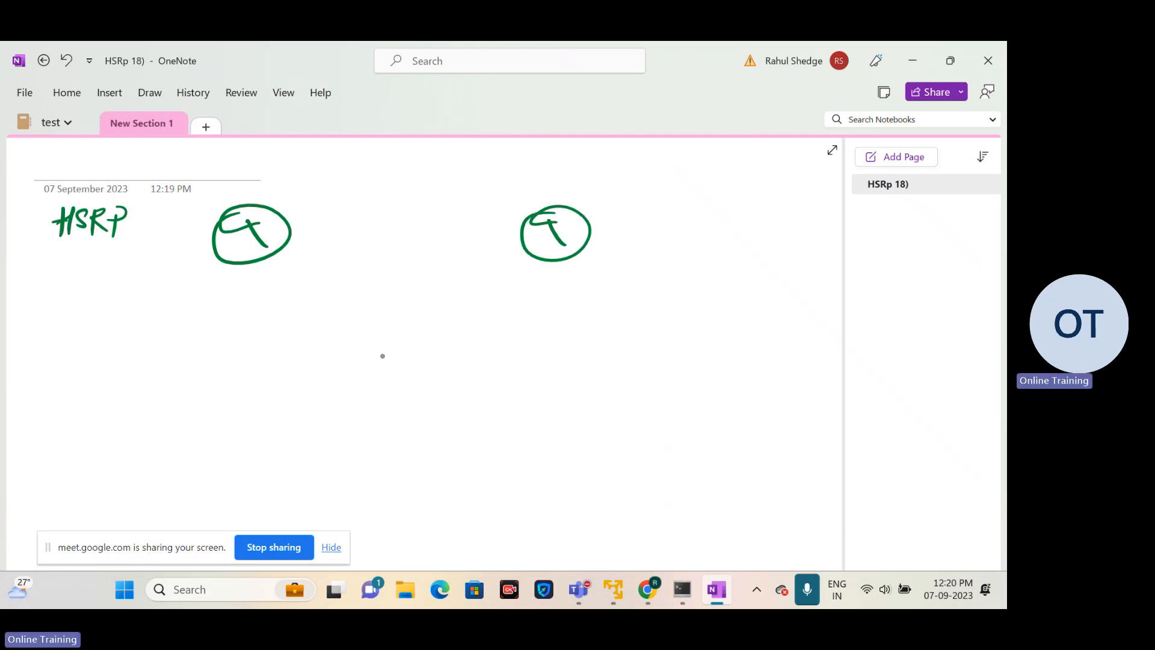
Step: Draw a switch box with two host lines below the routers and connect it to both routers
left_click_drag(449, 375, 450, 416)
mouse_move(450, 371)
left_mouse_down()
mouse_move(347, 379)
mouse_move(351, 427)
mouse_move(444, 419)
left_mouse_up()
mouse_move(363, 388)
left_mouse_down()
mouse_move(394, 384)
mouse_move(408, 402)
mouse_move(387, 408)
mouse_move(376, 461)
left_mouse_up()
left_click_drag(412, 424, 411, 455)
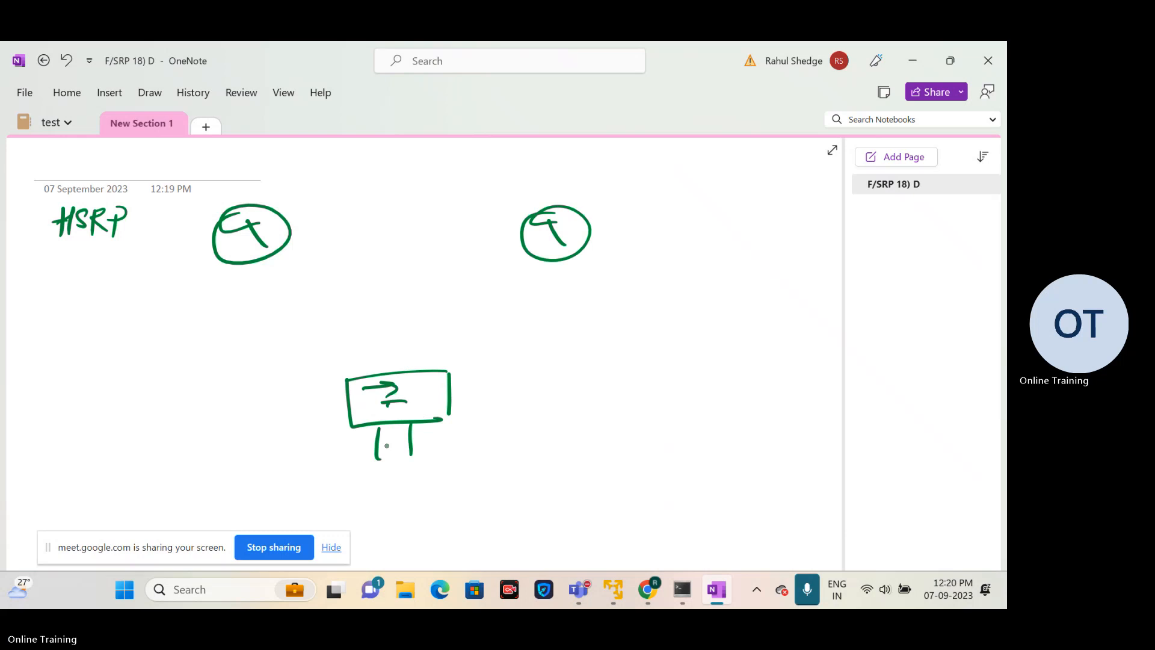
left_click_drag(259, 255, 396, 371)
left_click_drag(532, 259, 450, 387)
left_click(442, 401)
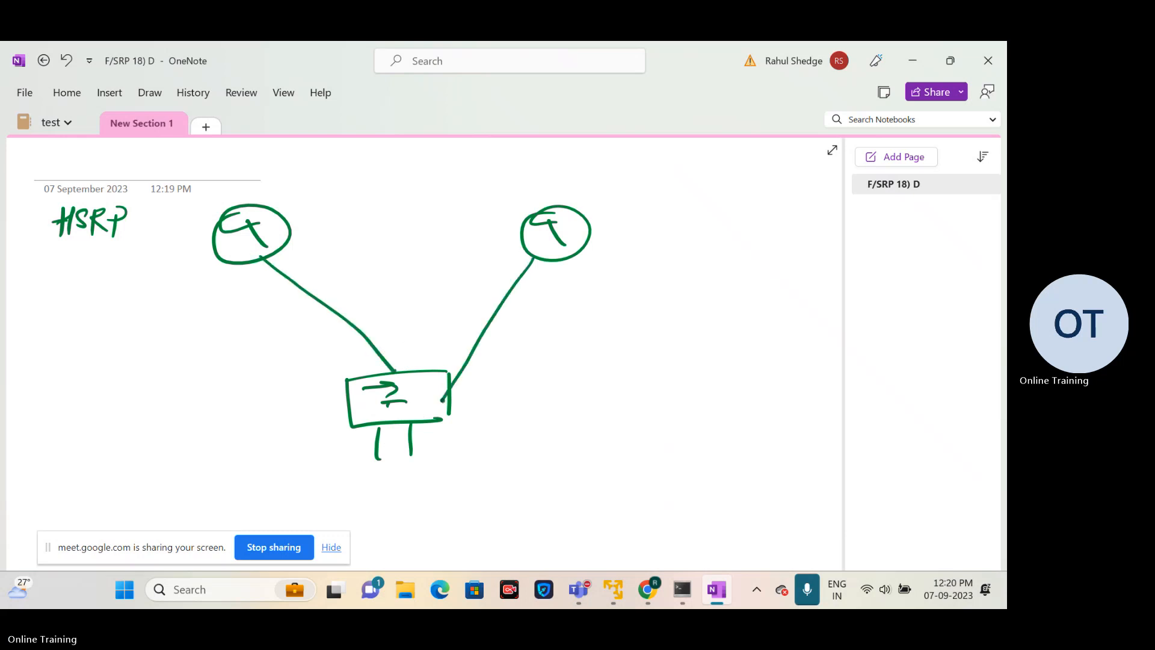
Step: Label the left and right routers 1.1 and 1.2, and the two host lines 1.10 and 1.20
left_click(297, 258)
mouse_move(290, 255)
left_mouse_down()
mouse_move(291, 269)
mouse_move(307, 267)
left_mouse_up()
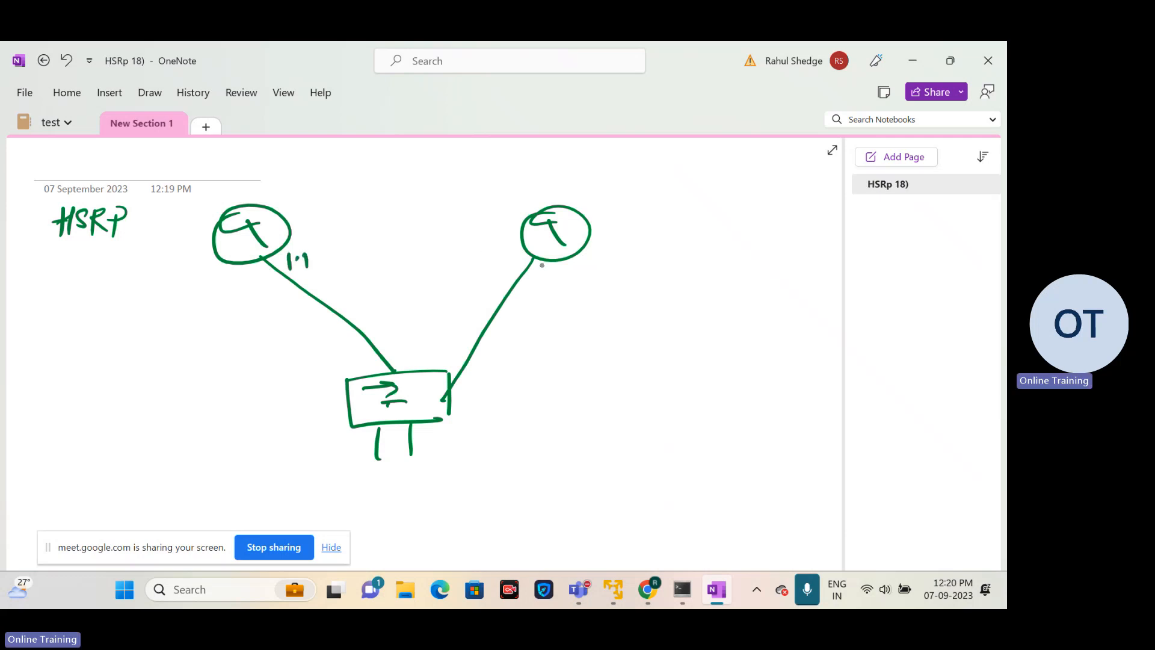
left_click_drag(543, 266, 543, 289)
left_click(556, 275)
left_click_drag(567, 271, 592, 289)
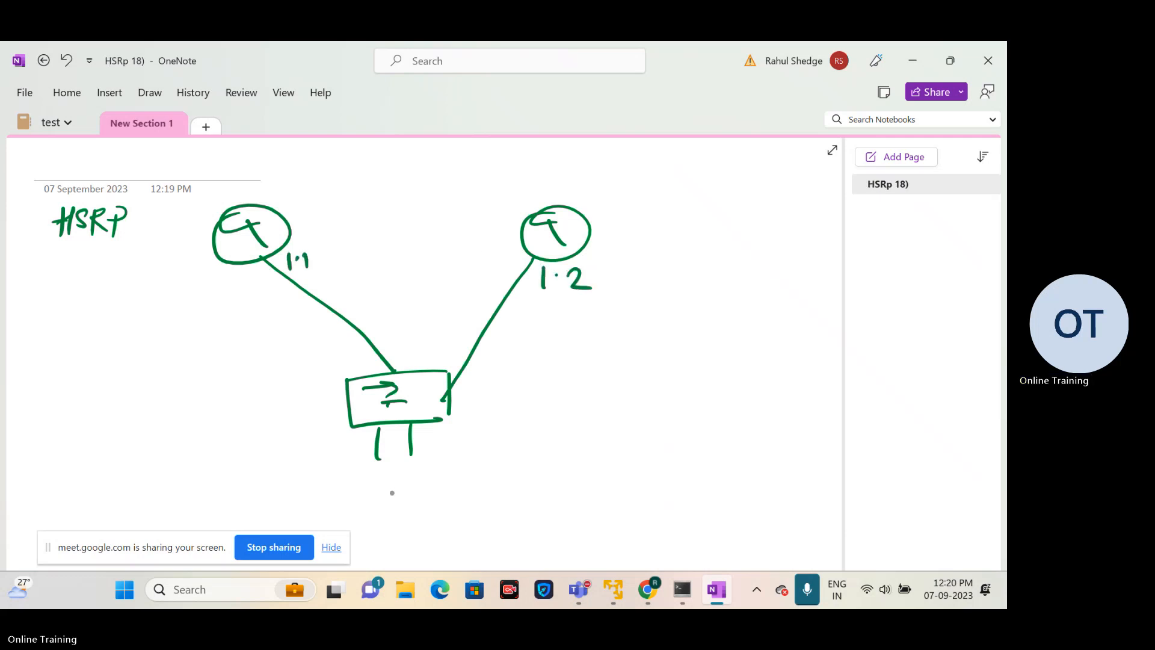
mouse_move(346, 472)
left_mouse_down()
mouse_move(347, 492)
mouse_move(368, 491)
mouse_move(382, 470)
mouse_move(425, 488)
mouse_move(468, 482)
left_mouse_up()
left_click(439, 475)
left_click_drag(479, 462, 478, 463)
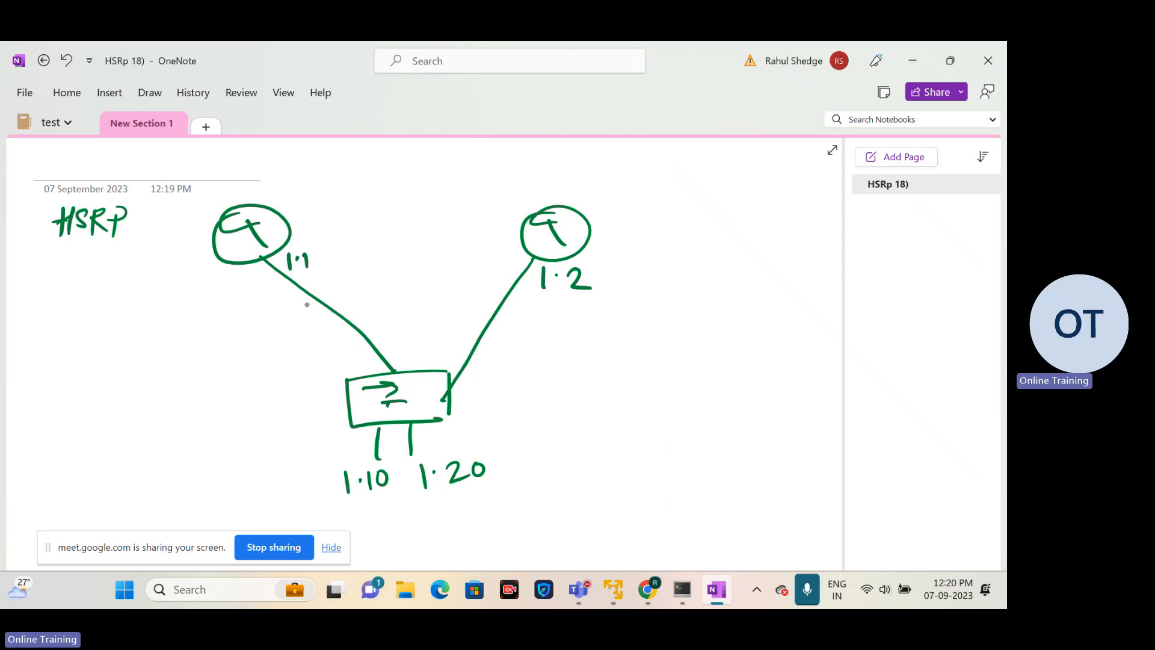
Step: Cross out the 1.1 router's link, underline the host addresses and draw an arrow toward the 1.2 router
mouse_move(333, 298)
left_mouse_down()
mouse_move(326, 322)
mouse_move(342, 319)
left_mouse_up()
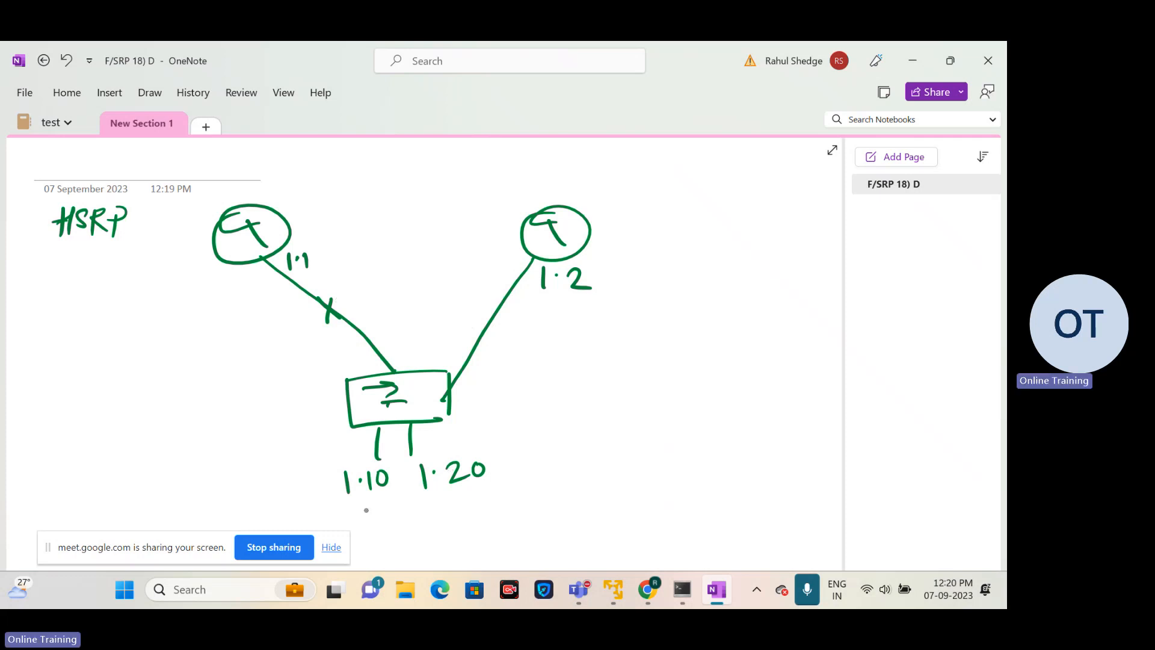
mouse_move(366, 509)
left_mouse_down()
mouse_move(451, 502)
mouse_move(412, 511)
left_mouse_up()
mouse_move(508, 351)
left_mouse_down()
mouse_move(526, 302)
mouse_move(536, 321)
left_mouse_up()
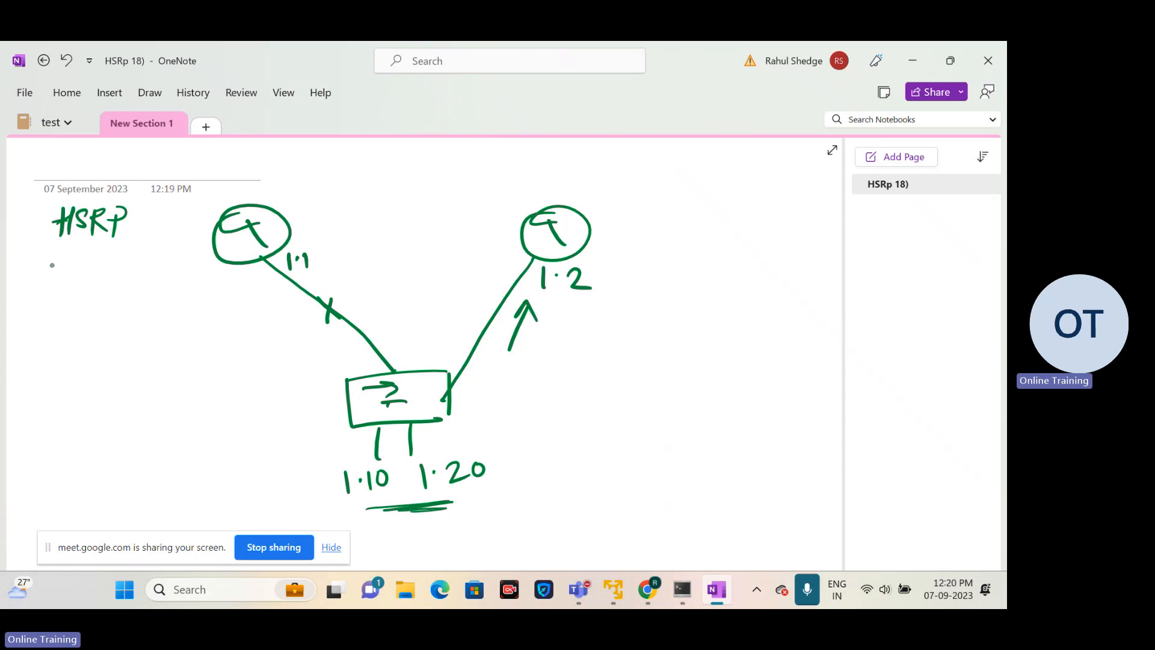
Step: Handwrite "group-10" beneath the HSRP heading
mouse_move(52, 264)
left_mouse_down()
mouse_move(41, 260)
mouse_move(45, 295)
mouse_move(73, 259)
mouse_move(94, 271)
left_mouse_up()
mouse_move(101, 252)
left_mouse_down()
mouse_move(100, 287)
mouse_move(101, 268)
mouse_move(129, 262)
mouse_move(143, 273)
left_mouse_up()
left_click(143, 254)
left_click_drag(155, 253, 154, 253)
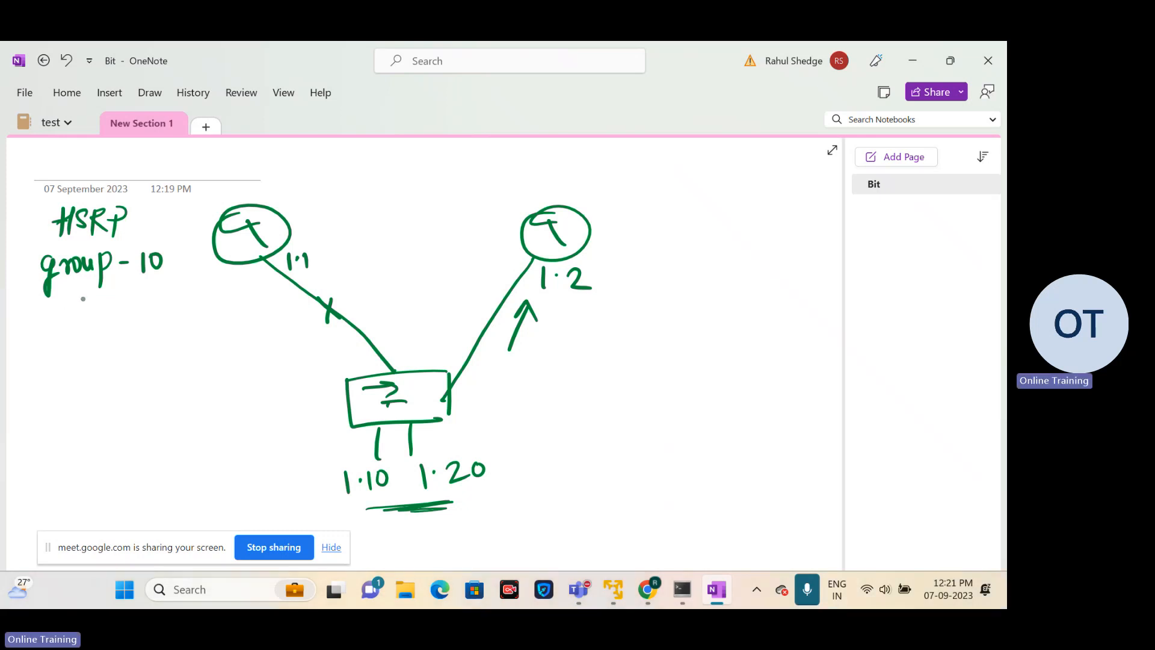
Step: Write and underline 192.168.1.100 below the group number, and add another underline beneath the host addresses
mouse_move(85, 294)
left_mouse_down()
mouse_move(83, 315)
mouse_move(134, 301)
left_mouse_up()
left_click(125, 295)
mouse_move(154, 285)
left_mouse_down()
mouse_move(174, 306)
mouse_move(227, 279)
mouse_move(131, 331)
left_mouse_up()
left_click(164, 294)
left_click(184, 292)
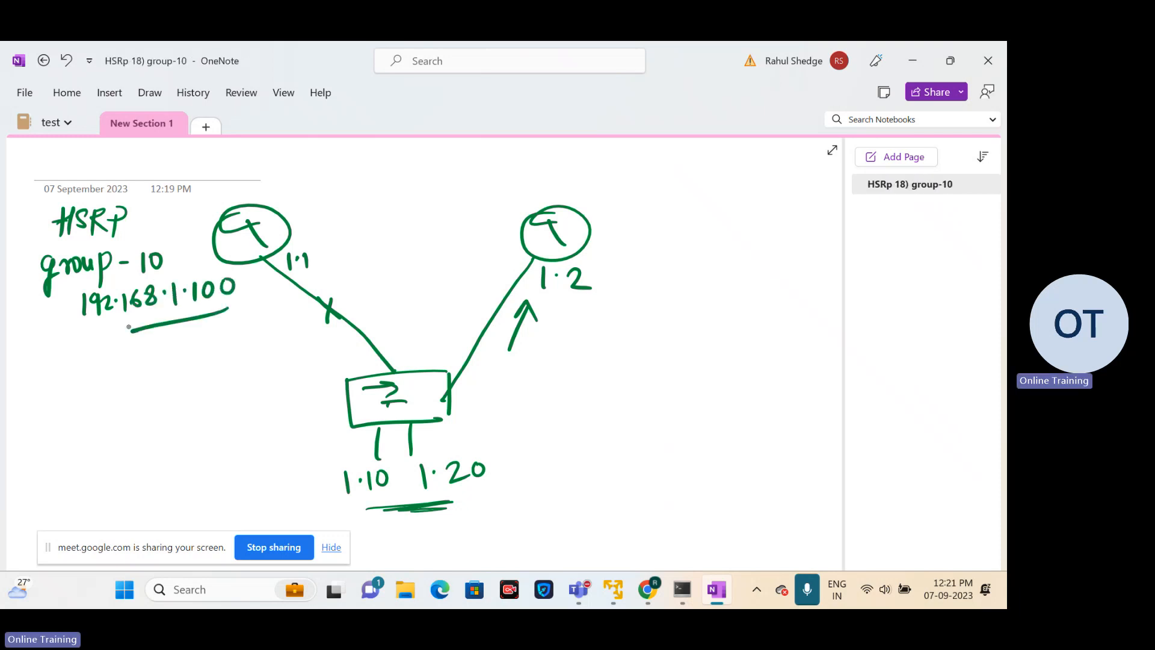
left_click_drag(351, 500, 462, 488)
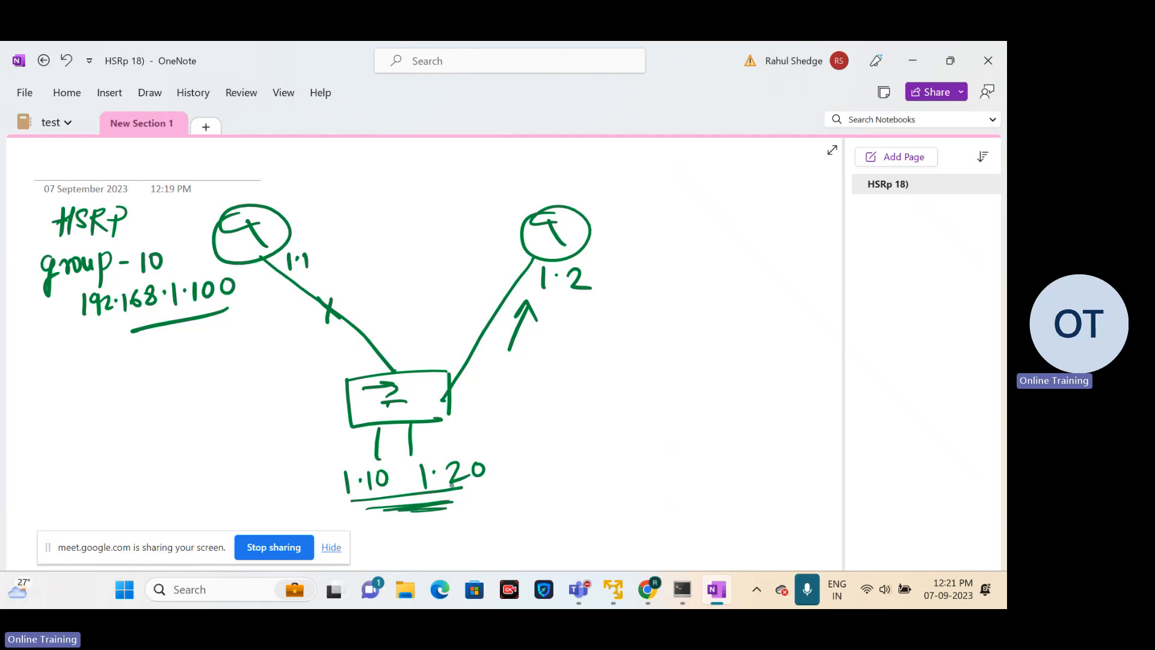
Step: Label the left router "A-120" and the right router "S 100" above their symbols
mouse_move(281, 198)
left_mouse_down()
mouse_move(290, 164)
mouse_move(298, 196)
left_mouse_up()
left_click_drag(581, 158, 563, 173)
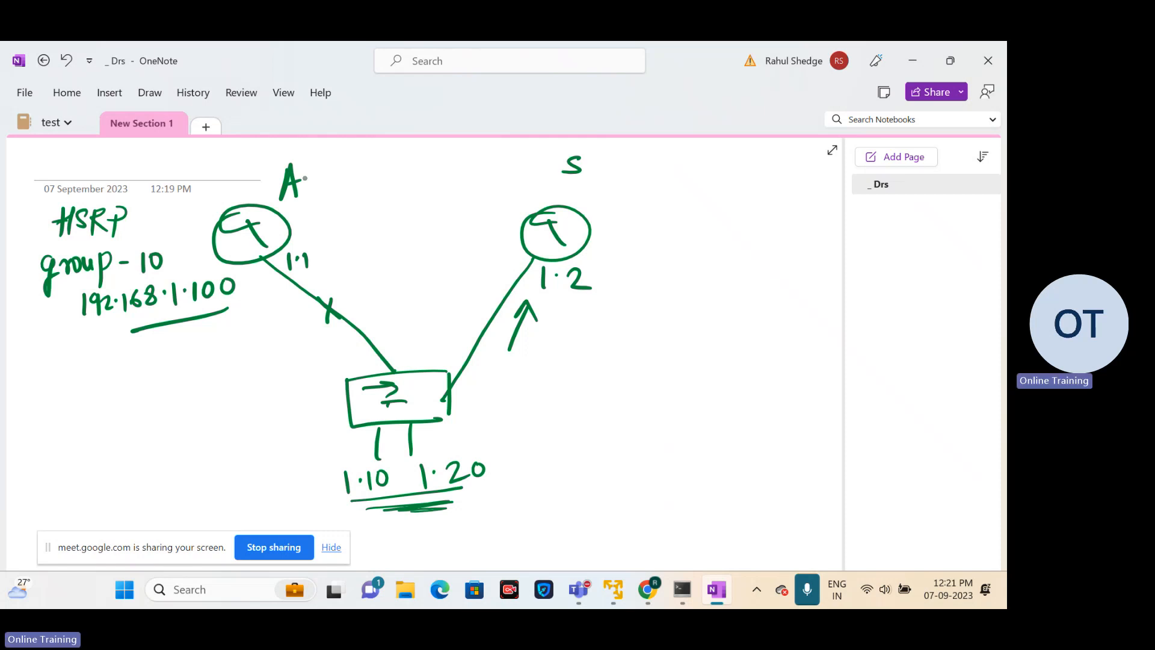
mouse_move(308, 181)
left_mouse_down()
mouse_move(329, 166)
mouse_move(325, 191)
mouse_move(354, 183)
left_mouse_up()
left_click_drag(361, 164, 359, 165)
mouse_move(618, 156)
left_mouse_down()
mouse_move(617, 182)
mouse_move(631, 158)
mouse_move(650, 156)
left_mouse_up()
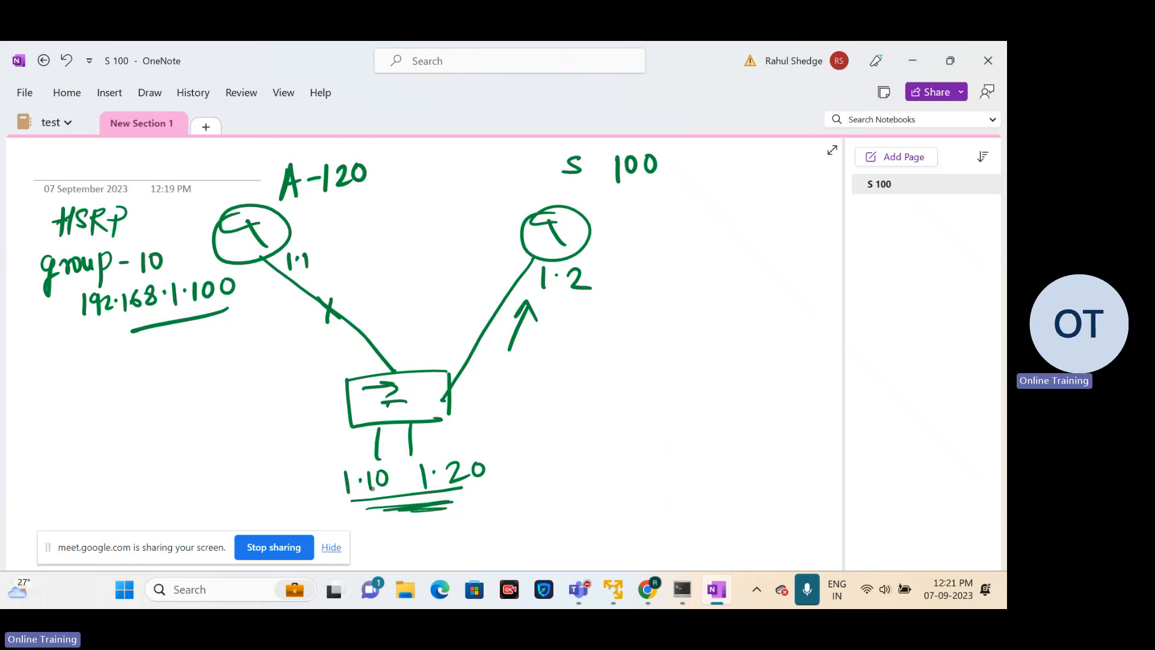
Step: Draw an arrow from the switch toward the active router, re-cross its link and trace a path from the hosts toward the standby router
left_click_drag(356, 354, 260, 318)
left_click_drag(261, 320, 295, 345)
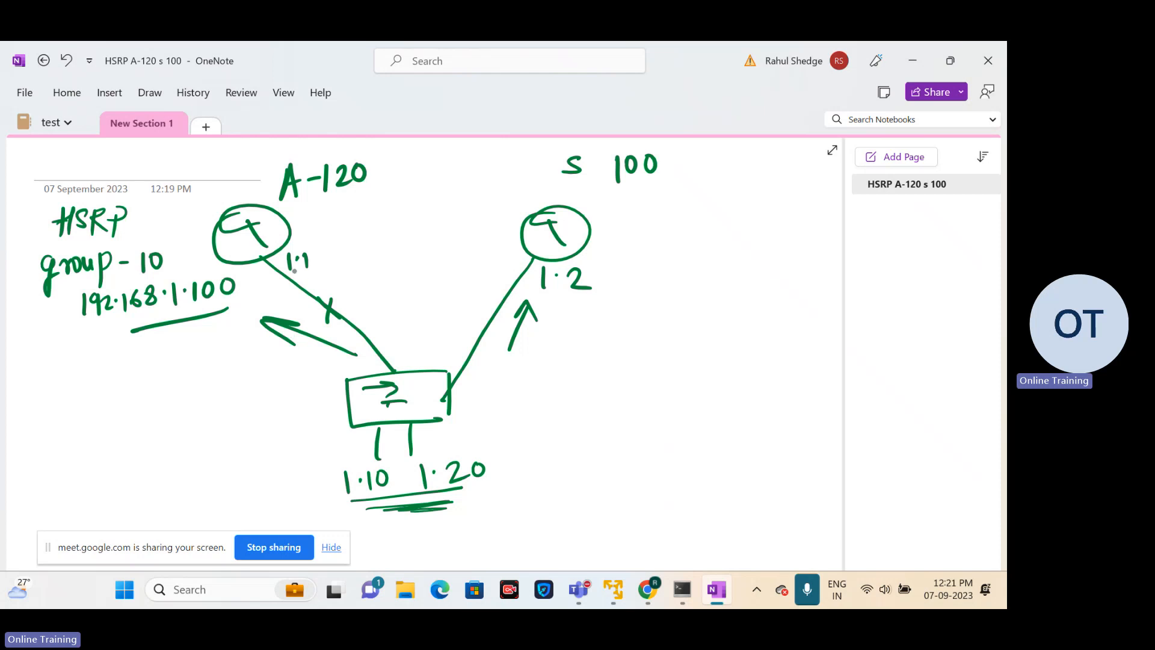
mouse_move(324, 292)
left_mouse_down()
mouse_move(339, 304)
mouse_move(315, 313)
left_mouse_up()
mouse_move(405, 493)
left_mouse_down()
mouse_move(488, 325)
mouse_move(491, 352)
left_mouse_up()
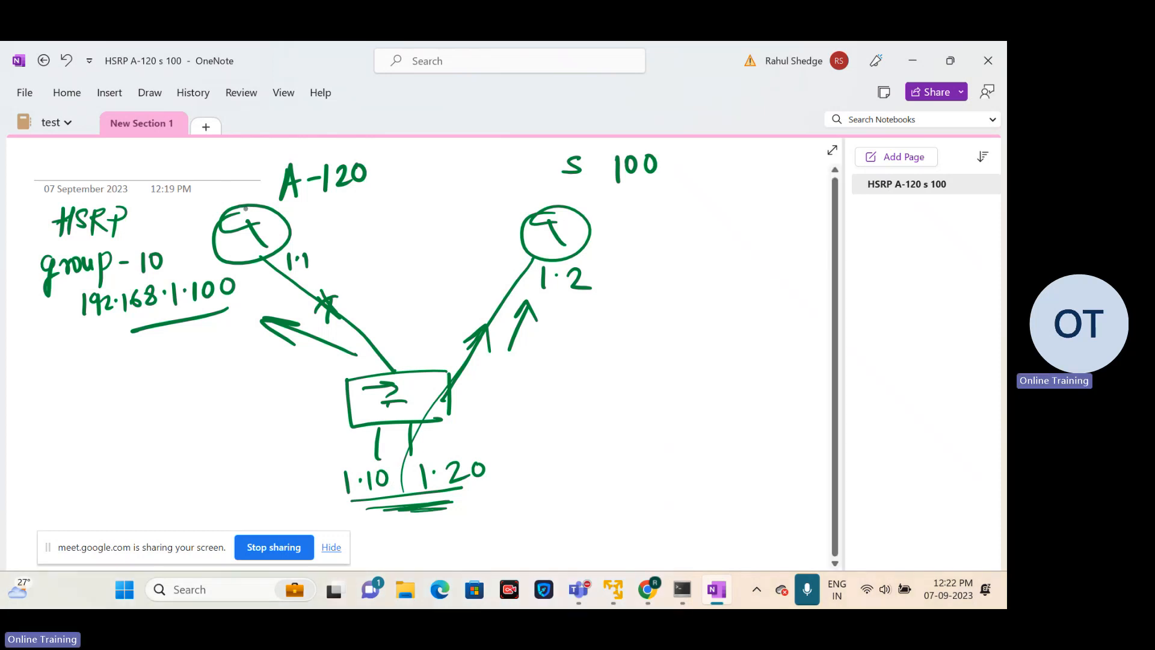
Step: Mark the 1.1 interface with a dot, draw a curved arrow toward the standby router and underline its "S" label
left_click_drag(268, 261, 263, 262)
mouse_move(334, 267)
left_mouse_down()
mouse_move(445, 259)
mouse_move(446, 279)
left_mouse_up()
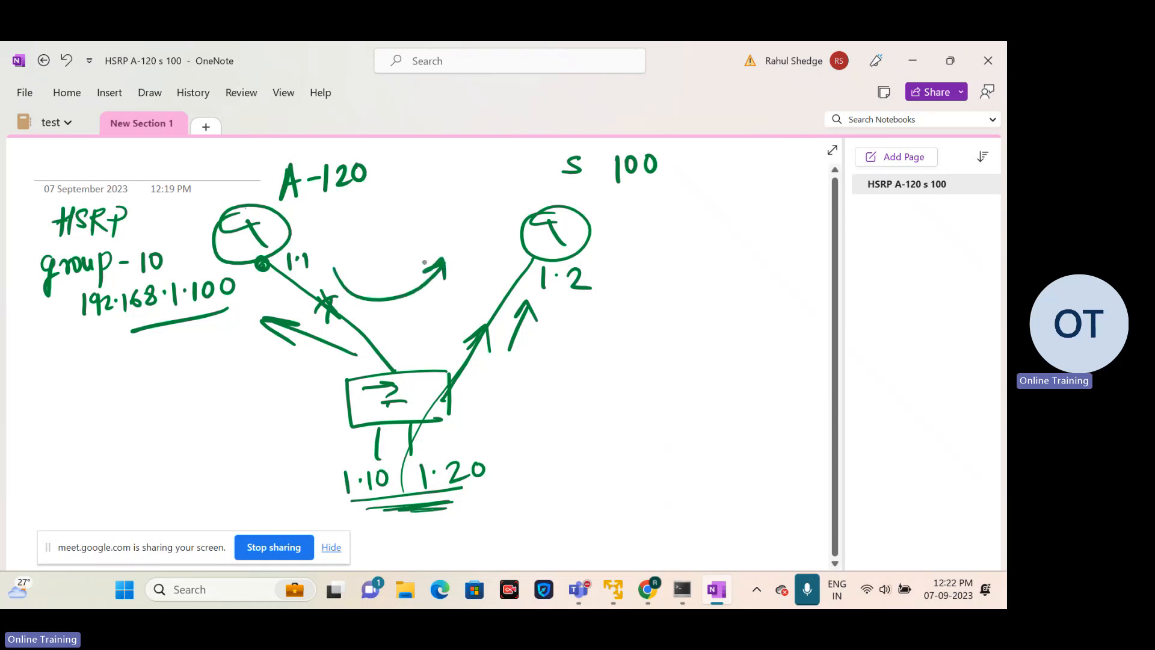
mouse_move(568, 171)
left_mouse_down()
mouse_move(545, 186)
mouse_move(589, 191)
left_mouse_up()
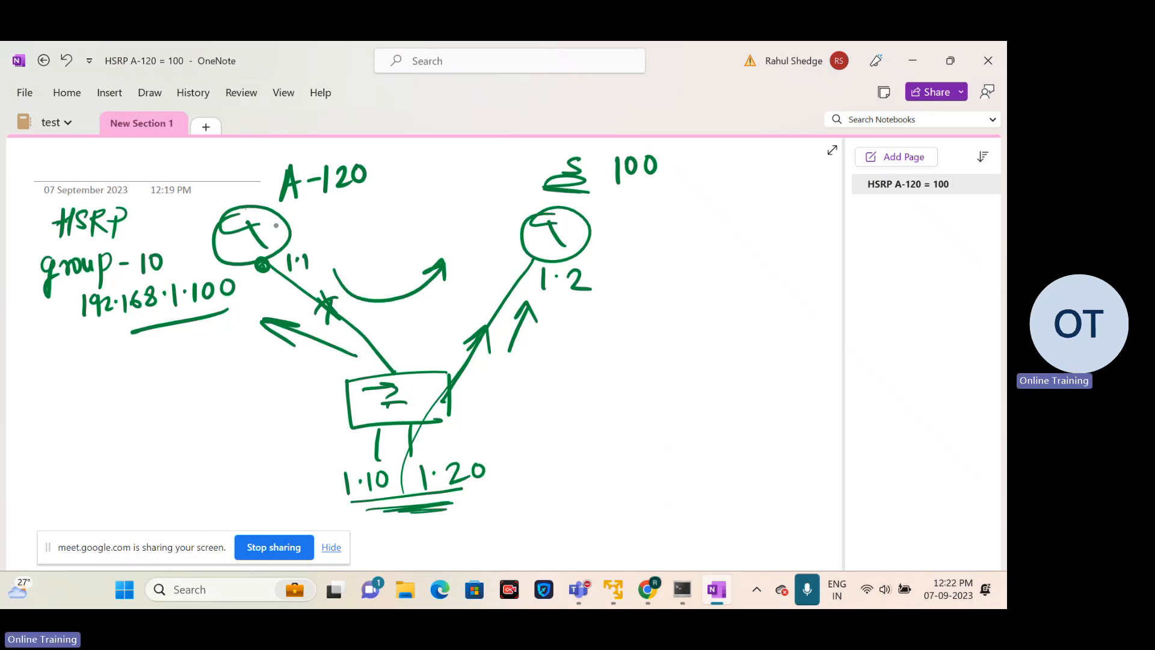
Step: Draw an upstream node above and between the routers, link it to both and cross out the active router's link
left_click_drag(276, 225, 439, 139)
mouse_move(442, 147)
left_mouse_down()
mouse_move(460, 153)
mouse_move(408, 166)
mouse_move(384, 150)
left_mouse_up()
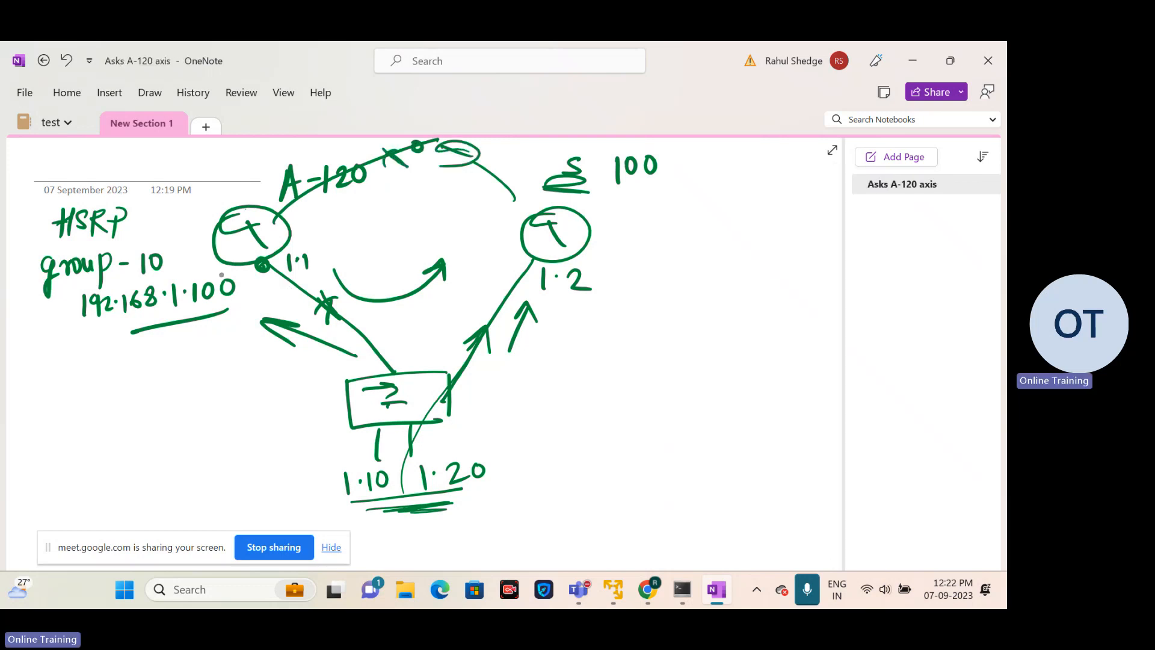
Step: Number the routers with a circled 1 and a circled 2, and draw a second curved arrow from router 1 toward router 2
mouse_move(174, 218)
left_mouse_down()
mouse_move(179, 239)
mouse_move(191, 237)
mouse_move(181, 206)
left_mouse_up()
left_click_drag(617, 228, 639, 243)
mouse_move(631, 209)
left_mouse_down()
mouse_move(609, 220)
mouse_move(629, 210)
left_mouse_up()
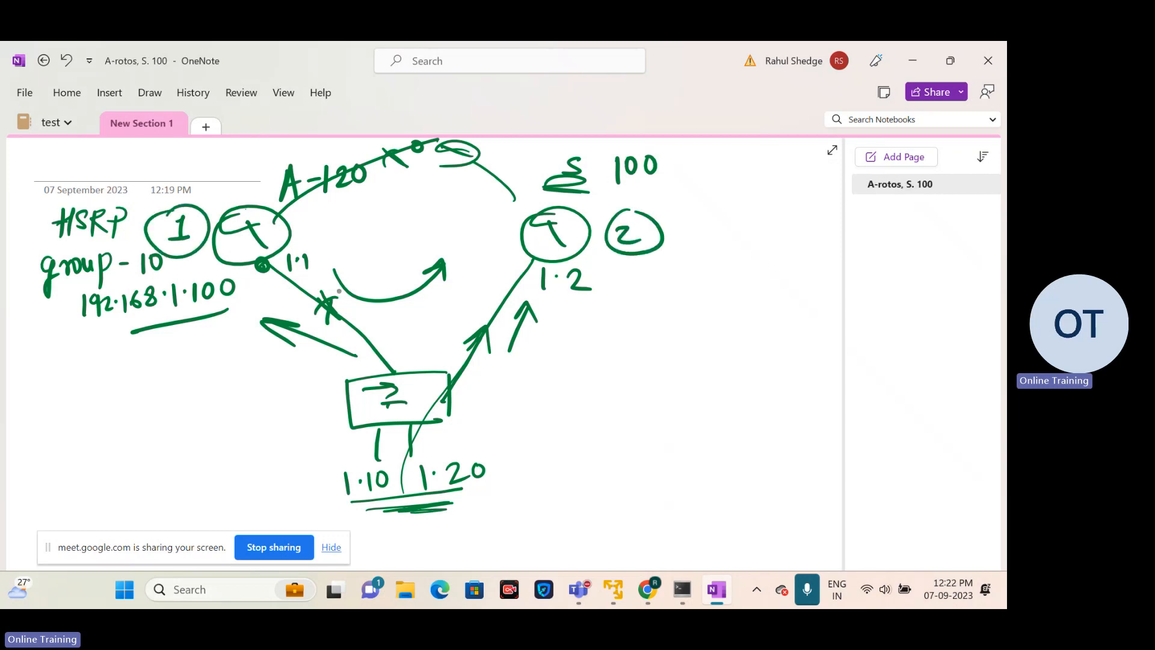
mouse_move(330, 271)
left_mouse_down()
mouse_move(422, 313)
mouse_move(442, 278)
left_mouse_up()
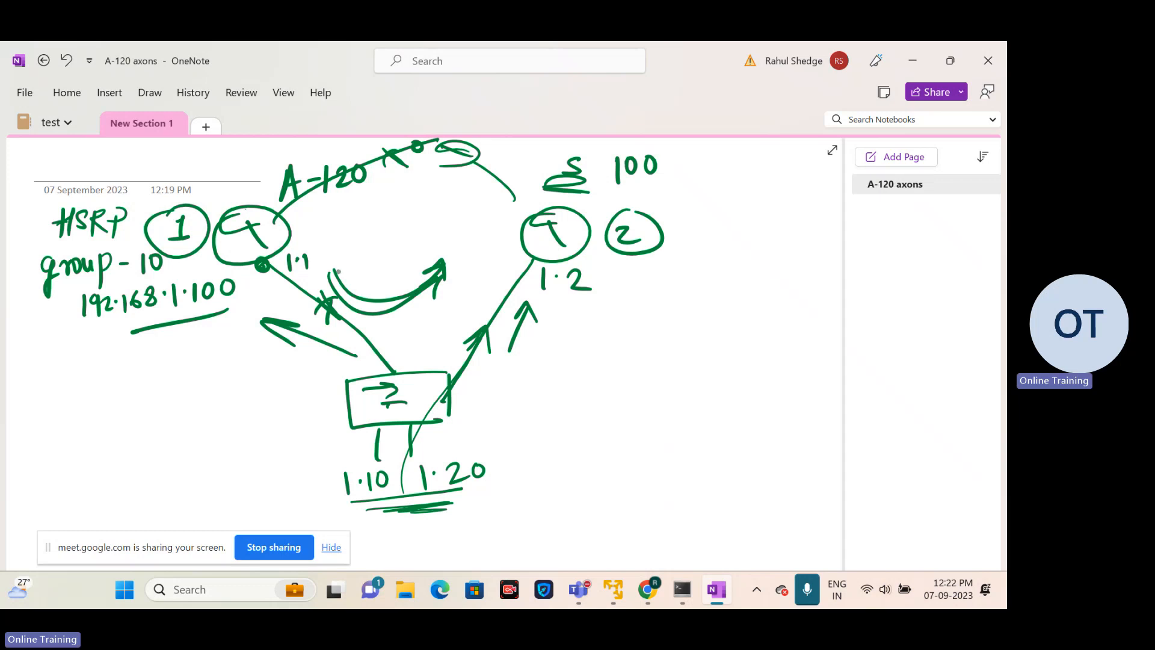
Step: Draw a curved arrow from the switch toward the upstream node and another toward router 1, and re-cross router 1's upstream link
mouse_move(414, 358)
left_mouse_down()
mouse_move(319, 293)
mouse_move(349, 216)
mouse_move(381, 201)
mouse_move(365, 220)
left_mouse_up()
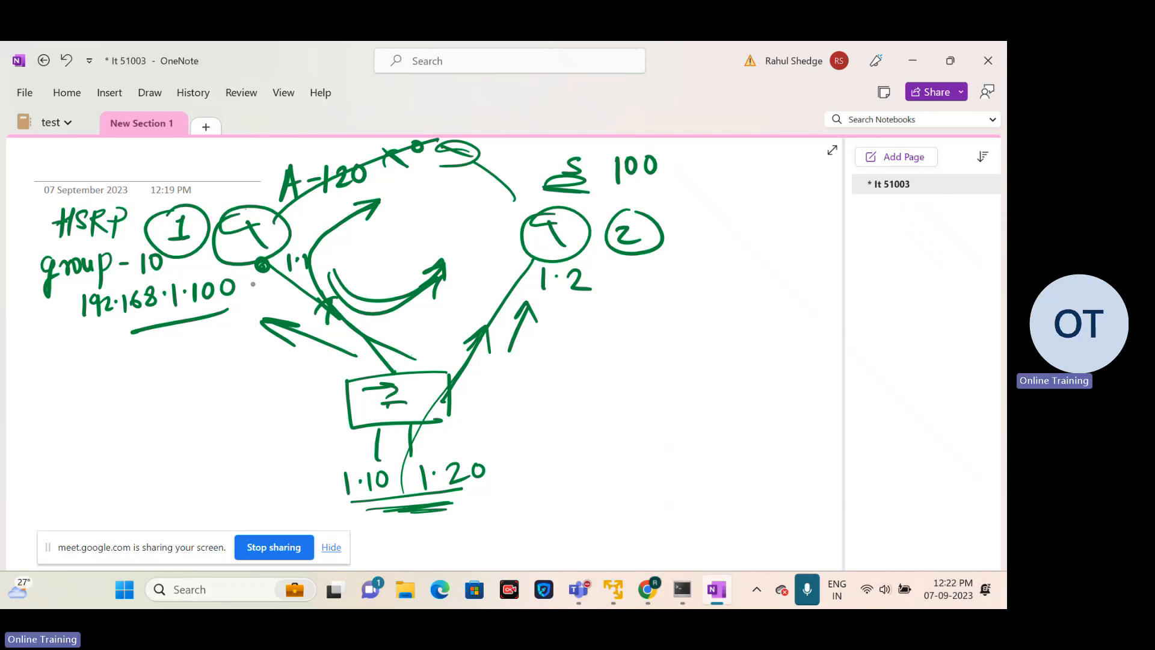
mouse_move(253, 275)
left_mouse_down()
mouse_move(254, 334)
mouse_move(259, 295)
left_mouse_up()
left_click_drag(376, 143, 391, 159)
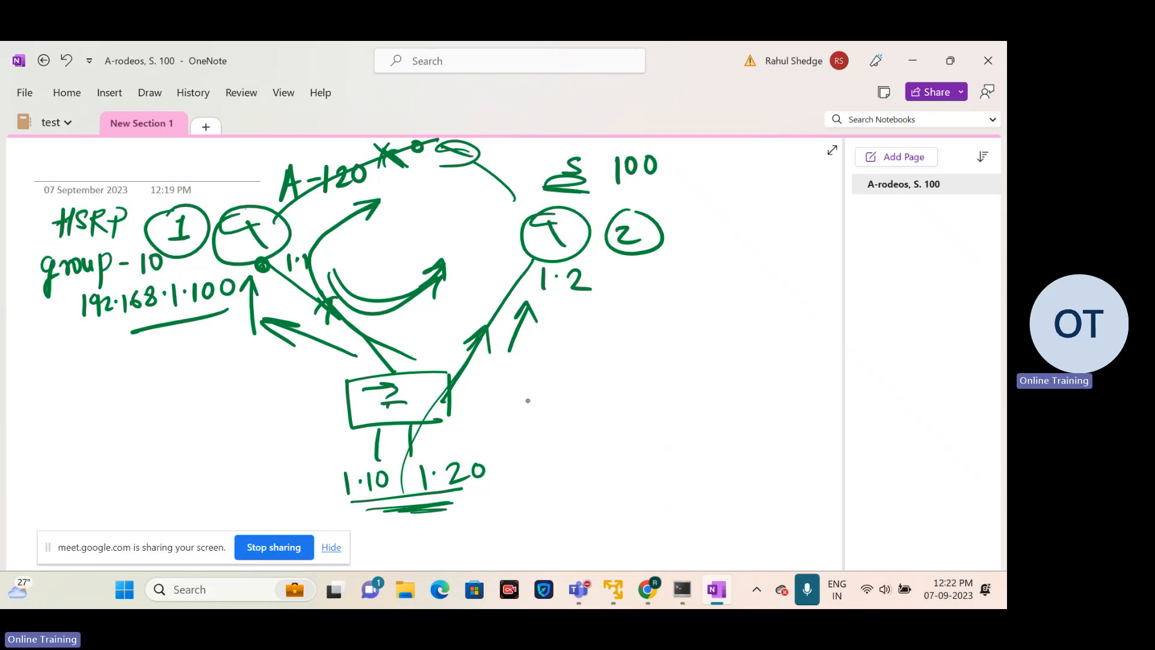
Step: On a blank area below, sketch two routers one above the other and a switch box beside them
scroll(527, 400, "down", 10)
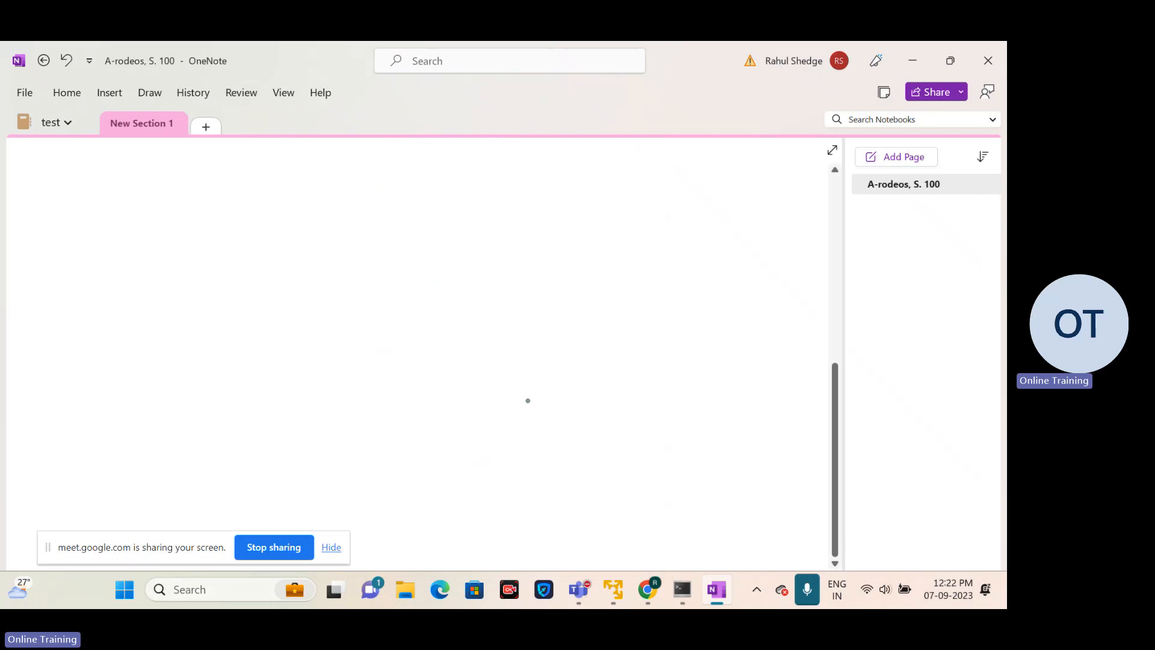
left_click_drag(205, 254, 217, 266)
mouse_move(210, 250)
left_mouse_down()
mouse_move(175, 278)
mouse_move(196, 245)
left_mouse_up()
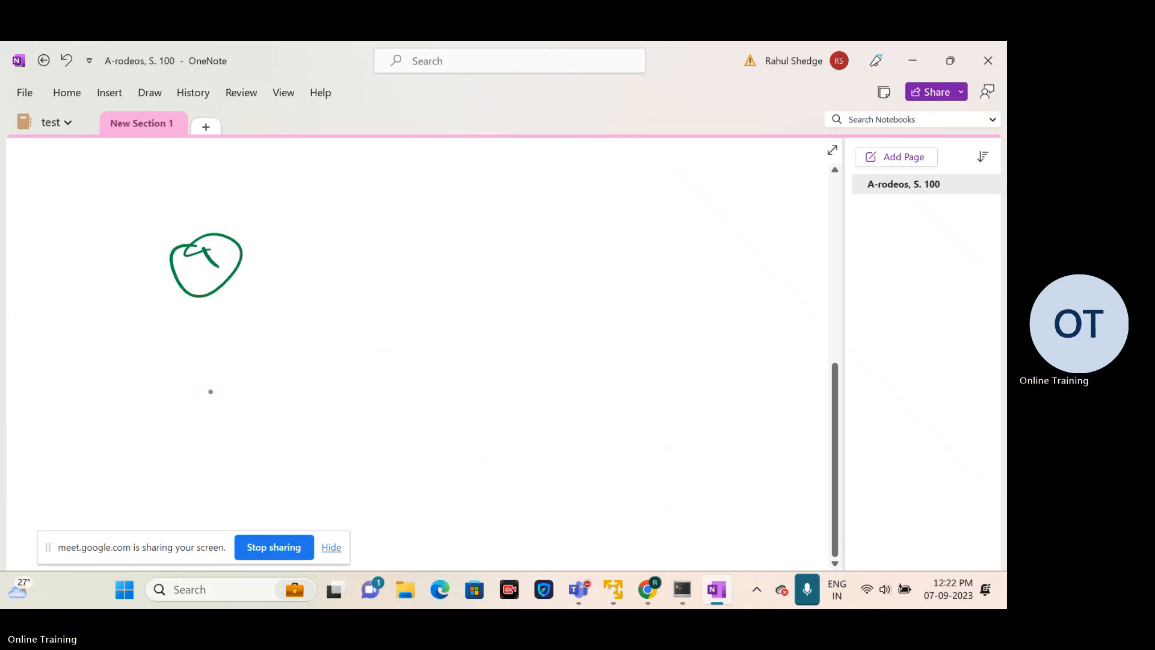
left_click_drag(197, 414, 213, 446)
left_click_drag(212, 432, 189, 414)
mouse_move(100, 323)
left_mouse_down()
mouse_move(108, 368)
mouse_move(77, 360)
mouse_move(85, 339)
mouse_move(91, 355)
left_mouse_up()
left_click_drag(88, 349, 101, 346)
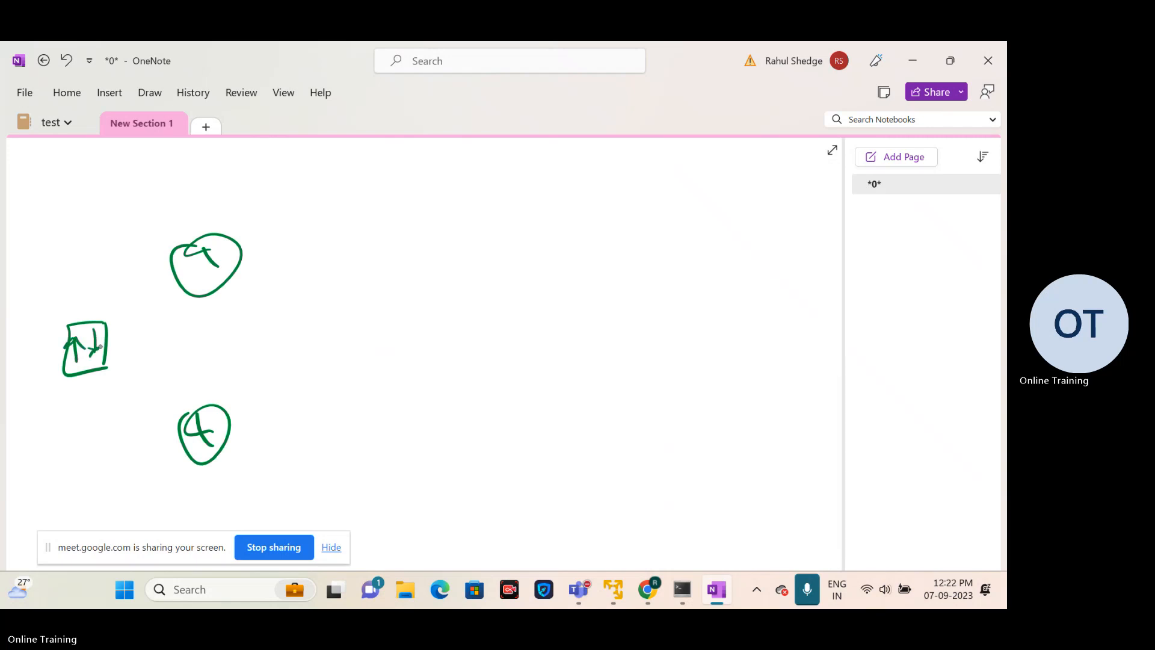
Step: Link the switch to both routers and attach a host box labelled "PC"
left_click_drag(175, 284, 109, 347)
left_click_drag(111, 357, 212, 402)
mouse_move(65, 348)
left_mouse_down()
mouse_move(36, 350)
mouse_move(38, 336)
mouse_move(24, 375)
mouse_move(43, 429)
left_mouse_up()
left_click_drag(30, 404, 81, 410)
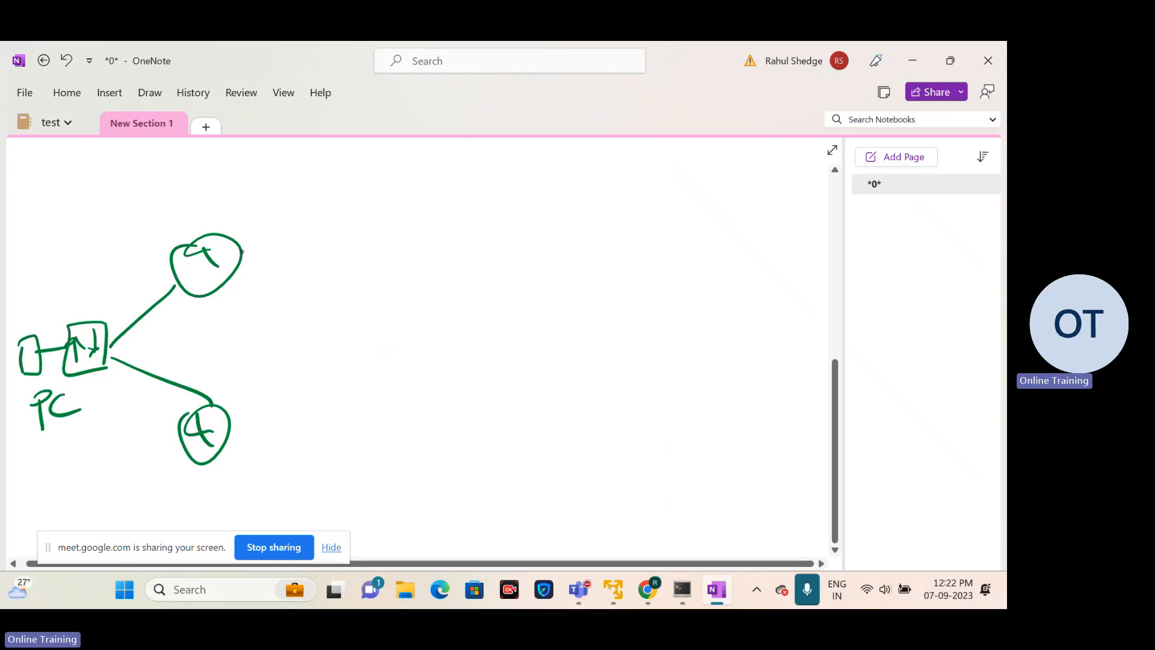
Step: Extend both routers through an intermediate router each to one shared router at the far end
mouse_move(243, 251)
left_mouse_down()
mouse_move(415, 227)
mouse_move(385, 228)
mouse_move(676, 275)
left_mouse_up()
mouse_move(686, 247)
left_mouse_down()
mouse_move(674, 296)
mouse_move(653, 248)
left_mouse_up()
mouse_move(241, 439)
left_mouse_down()
mouse_move(422, 352)
mouse_move(386, 402)
left_mouse_up()
mouse_move(424, 356)
left_mouse_down()
mouse_move(697, 254)
mouse_move(730, 368)
mouse_move(687, 415)
left_mouse_up()
Step: Attach a box to the far router, label it as the server and write its IP address underneath
left_click_drag(729, 366, 749, 404)
mouse_move(685, 432)
left_mouse_down()
mouse_move(670, 456)
mouse_move(745, 454)
left_mouse_up()
left_click_drag(666, 473, 662, 485)
mouse_move(698, 474)
left_mouse_down()
mouse_move(687, 488)
mouse_move(737, 493)
left_mouse_up()
left_click(733, 480)
left_click_drag(755, 466, 772, 473)
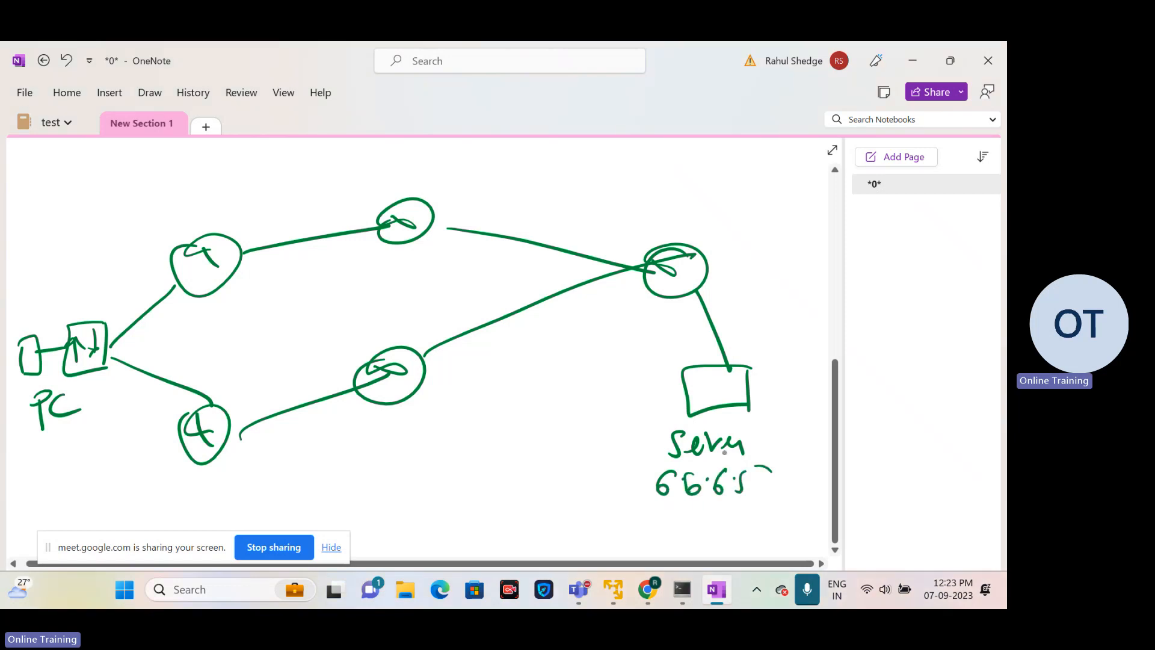
Step: Label the upper router next to the switch "120 A" and the lower one "B 100"
left_click_drag(148, 201, 148, 222)
mouse_move(158, 203)
left_mouse_down()
mouse_move(176, 212)
mouse_move(185, 197)
left_mouse_up()
mouse_move(224, 187)
left_mouse_down()
mouse_move(214, 209)
mouse_move(233, 208)
left_mouse_up()
left_click_drag(219, 201, 236, 199)
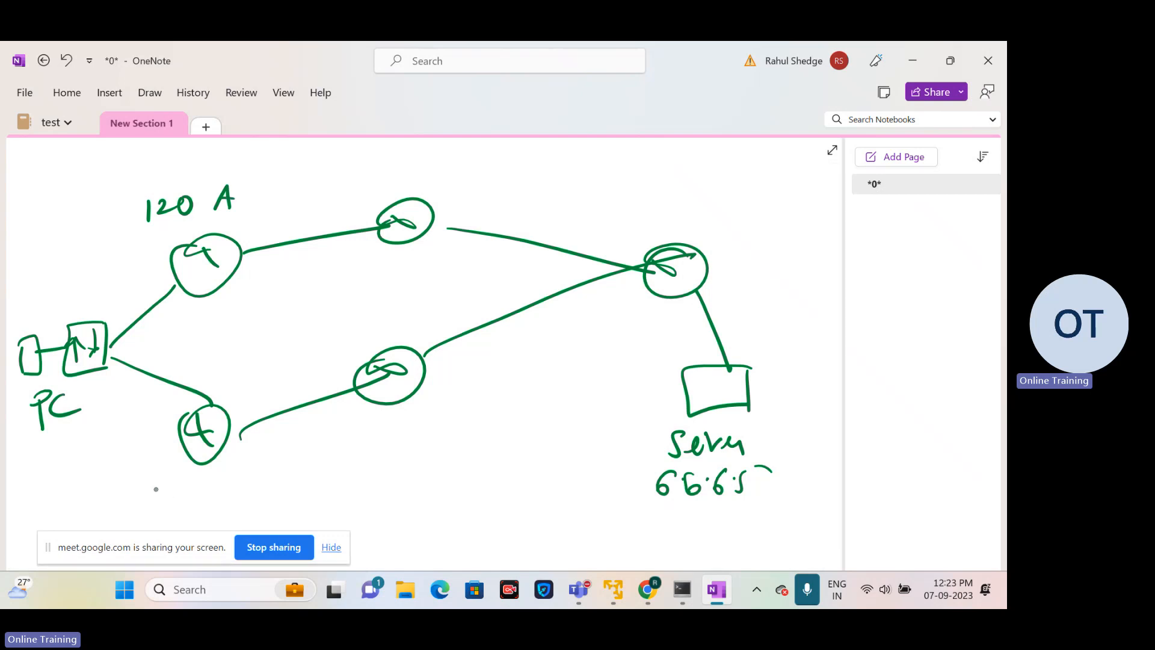
left_click_drag(153, 481, 150, 506)
mouse_move(203, 476)
left_mouse_down()
mouse_move(204, 496)
mouse_move(215, 477)
left_mouse_up()
mouse_move(236, 474)
left_mouse_down()
mouse_move(229, 483)
mouse_move(236, 475)
left_mouse_up()
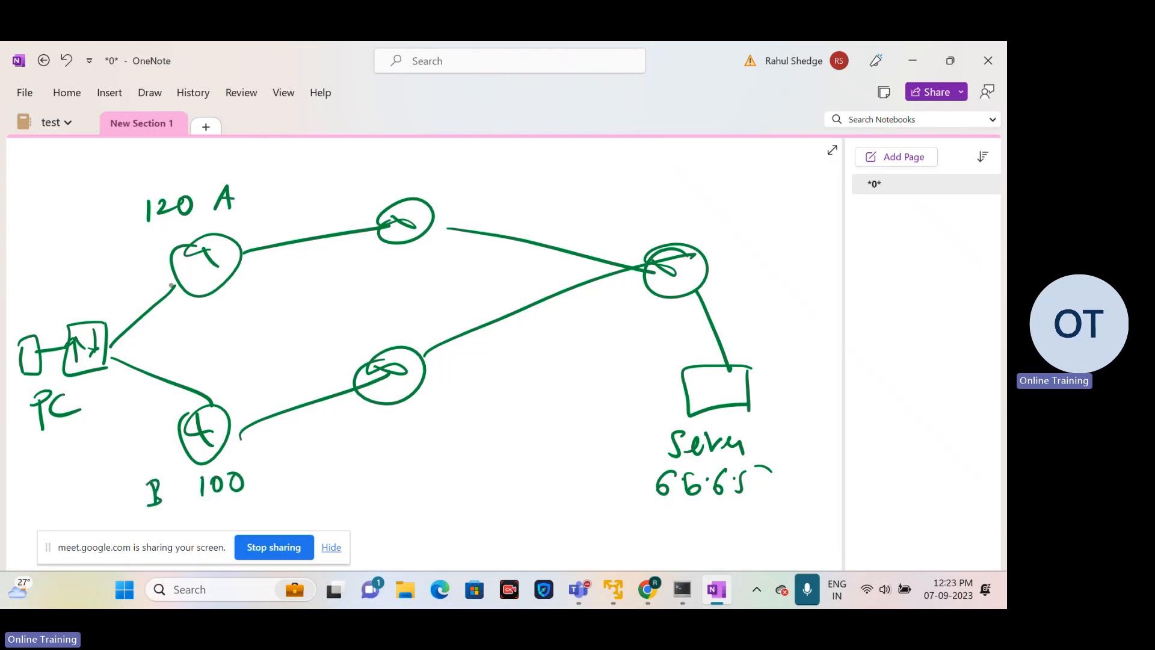
Step: Draw an arrow from the switch toward router A and write "track" above the upper path
left_click_drag(144, 333, 177, 313)
left_click_drag(177, 312, 205, 296)
left_click_drag(191, 317, 204, 297)
left_click_drag(316, 190, 353, 156)
left_click_drag(333, 179, 361, 169)
left_click_drag(360, 170, 388, 173)
left_click_drag(399, 161, 394, 173)
left_click_drag(411, 152, 409, 174)
left_click_drag(420, 158, 423, 174)
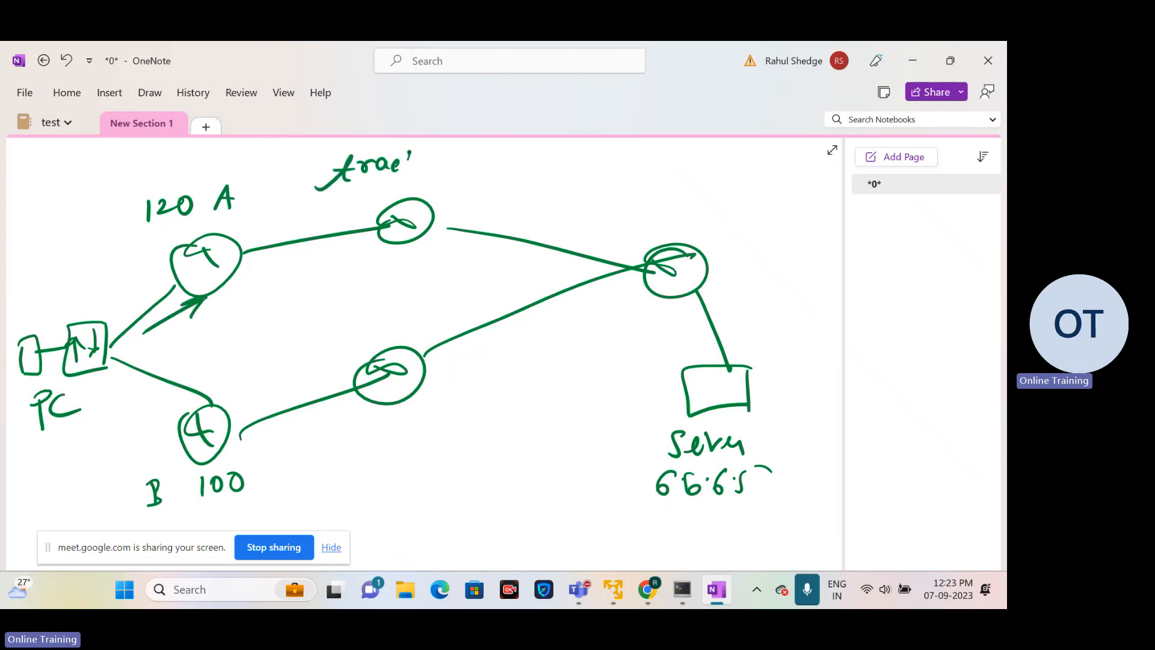
Step: Write "ip sla -" beside the "track" note
left_click(517, 144)
left_click_drag(516, 155, 525, 182)
left_click_drag(525, 156, 530, 164)
mouse_move(561, 151)
left_mouse_down()
mouse_move(550, 169)
mouse_move(572, 166)
left_mouse_up()
mouse_move(584, 154)
left_mouse_down()
mouse_move(587, 165)
mouse_move(614, 155)
left_mouse_up()
left_click(627, 155)
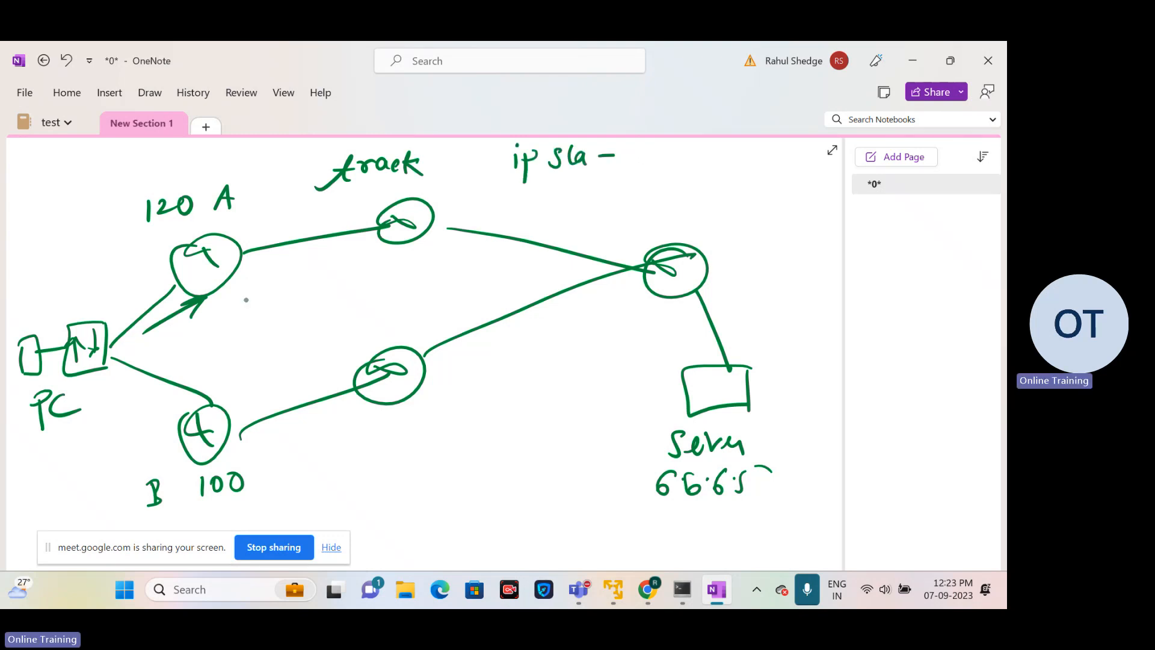
Step: Mark router A's outgoing interface with a solid dot and underline the server's address with an arrow
left_click_drag(244, 250, 245, 248)
left_click_drag(654, 515, 719, 517)
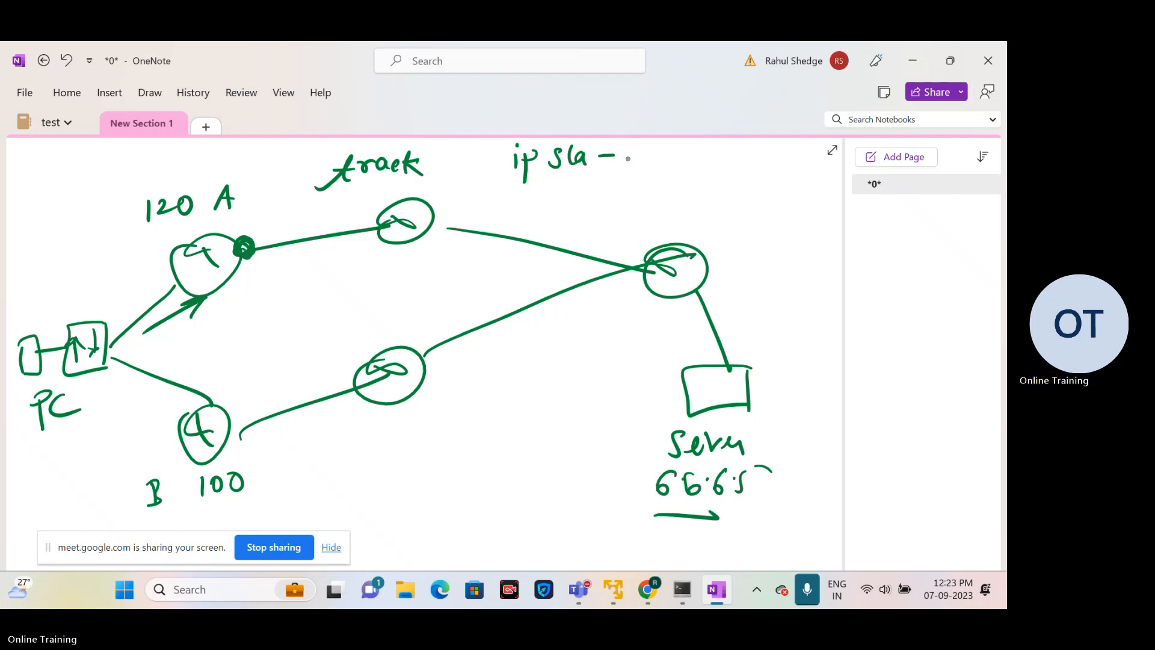
Step: Extend the "ip sla -" note with "Now - f" and underline "Now"
mouse_move(634, 150)
left_mouse_down()
mouse_move(626, 168)
mouse_move(650, 148)
mouse_move(732, 167)
left_mouse_up()
mouse_move(756, 147)
left_mouse_down()
mouse_move(745, 192)
mouse_move(770, 160)
left_mouse_up()
left_click_drag(628, 186, 747, 189)
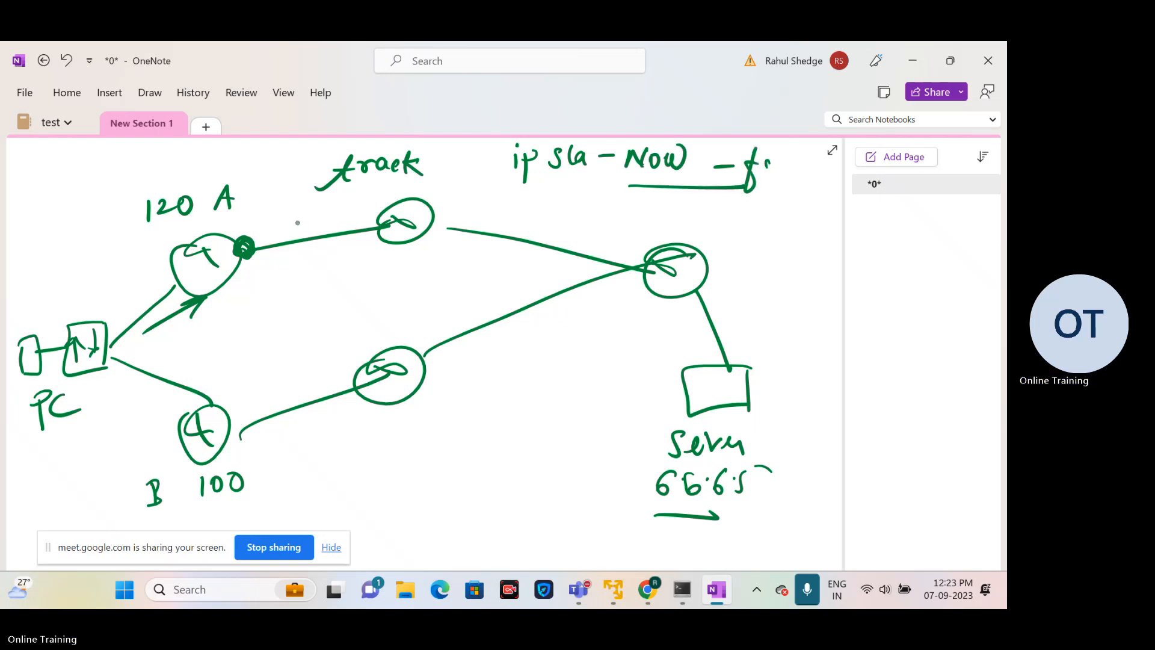
Step: Trace lines along the upper path toward the far router and add an underlined "200" after "track"
mouse_move(298, 222)
left_mouse_down()
mouse_move(529, 197)
mouse_move(602, 214)
left_mouse_up()
left_click_drag(477, 212, 614, 222)
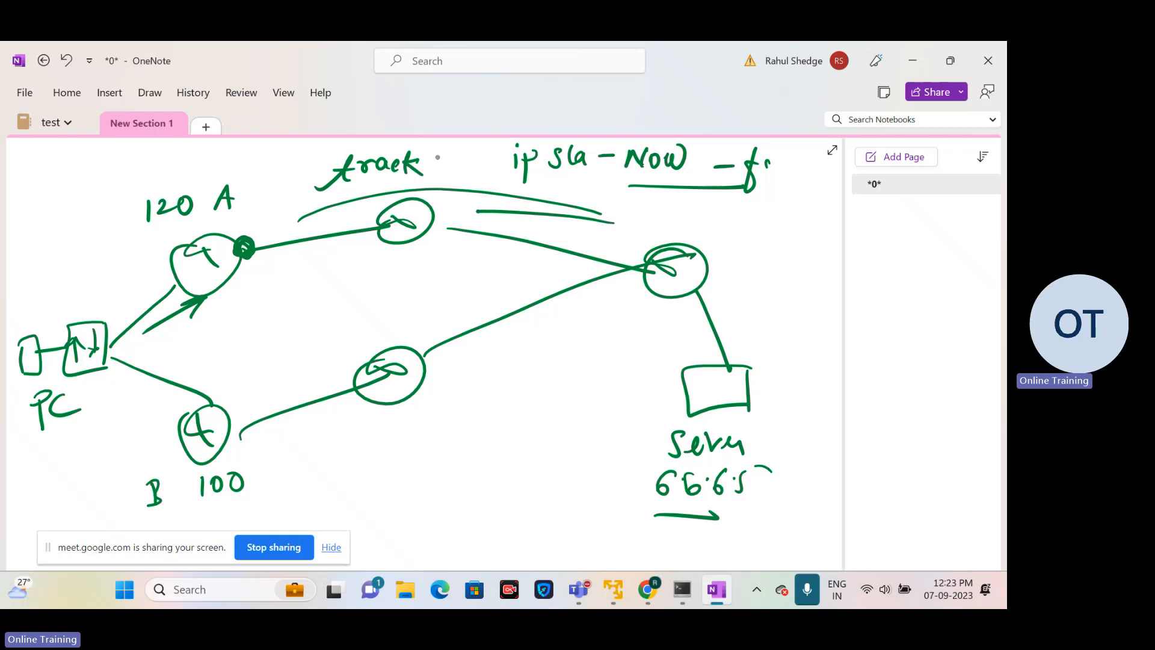
mouse_move(443, 152)
left_mouse_down()
mouse_move(436, 169)
mouse_move(448, 175)
mouse_move(462, 146)
left_mouse_up()
left_click_drag(434, 184, 481, 178)
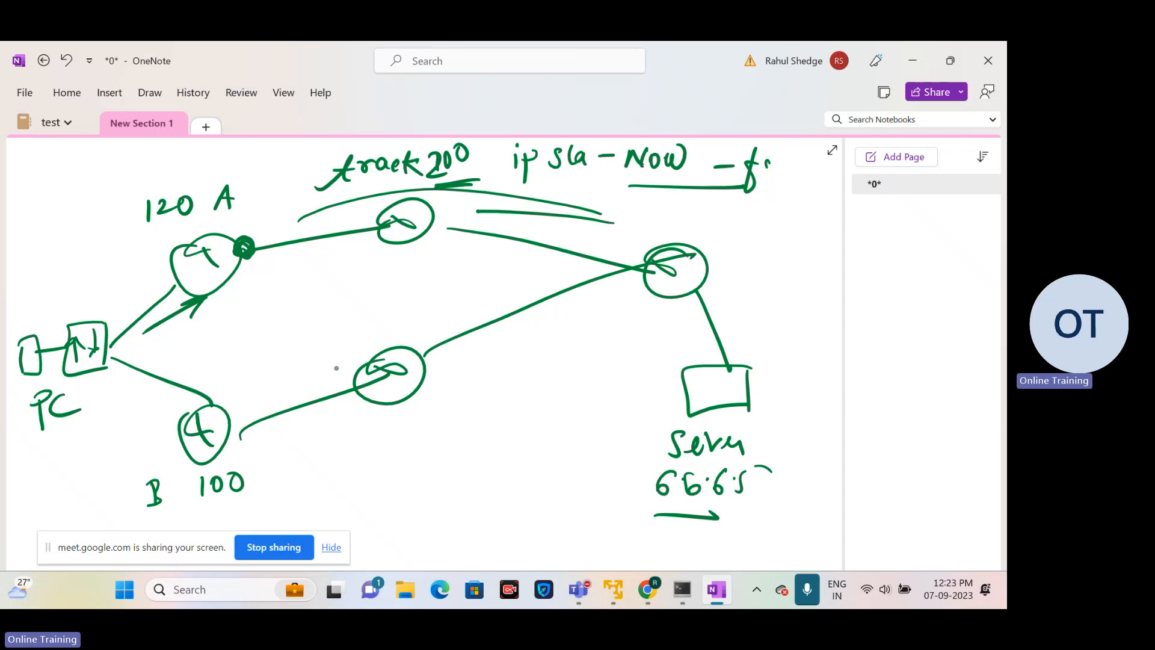
Step: Draw arrows into router A with "30" and "90" noted beside them, and underline router B's "100"
left_click_drag(65, 205, 188, 242)
left_click_drag(145, 252, 188, 246)
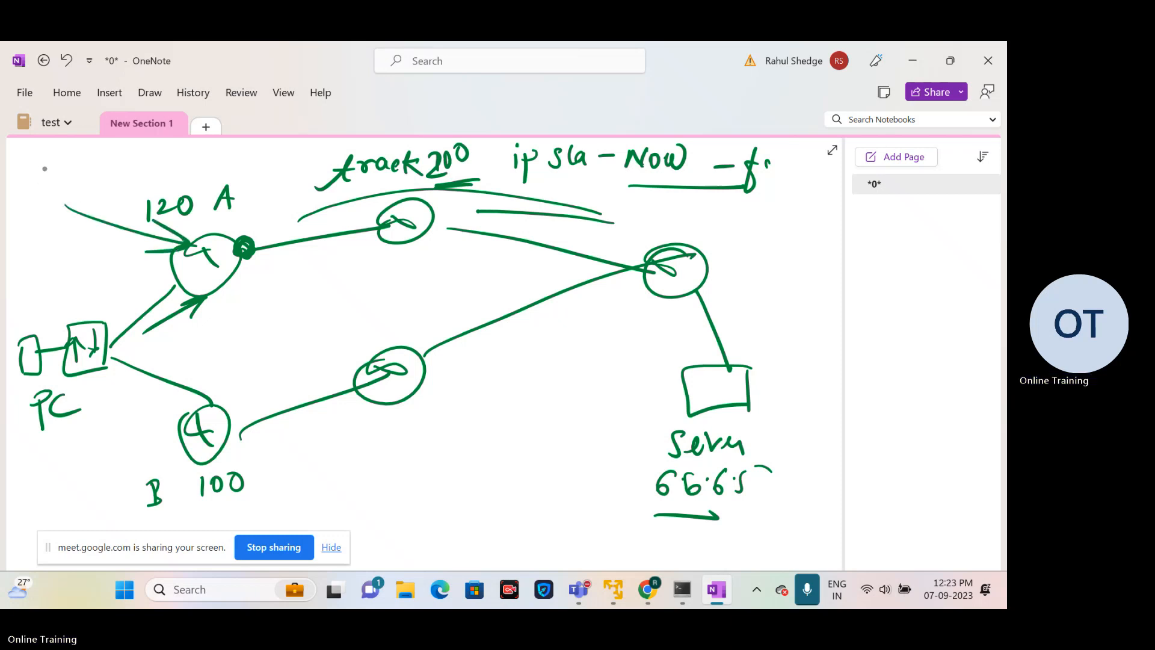
mouse_move(42, 160)
left_mouse_down()
mouse_move(41, 187)
mouse_move(74, 162)
left_mouse_up()
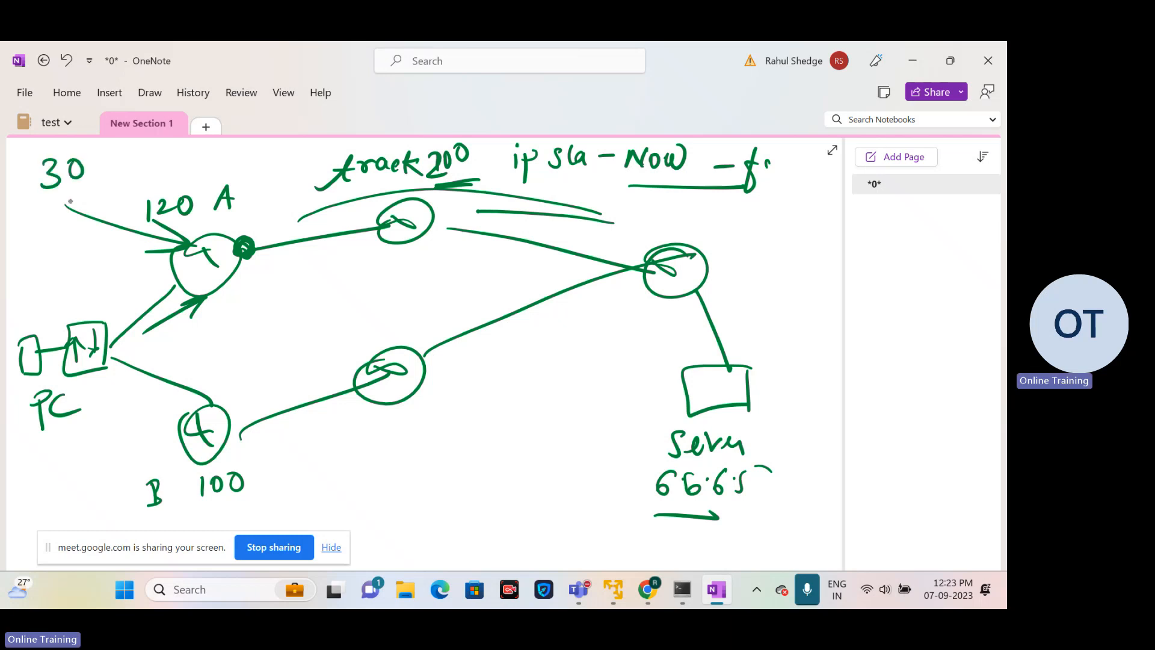
left_click_drag(63, 211, 41, 239)
left_click_drag(81, 211, 74, 225)
left_click_drag(200, 504, 249, 491)
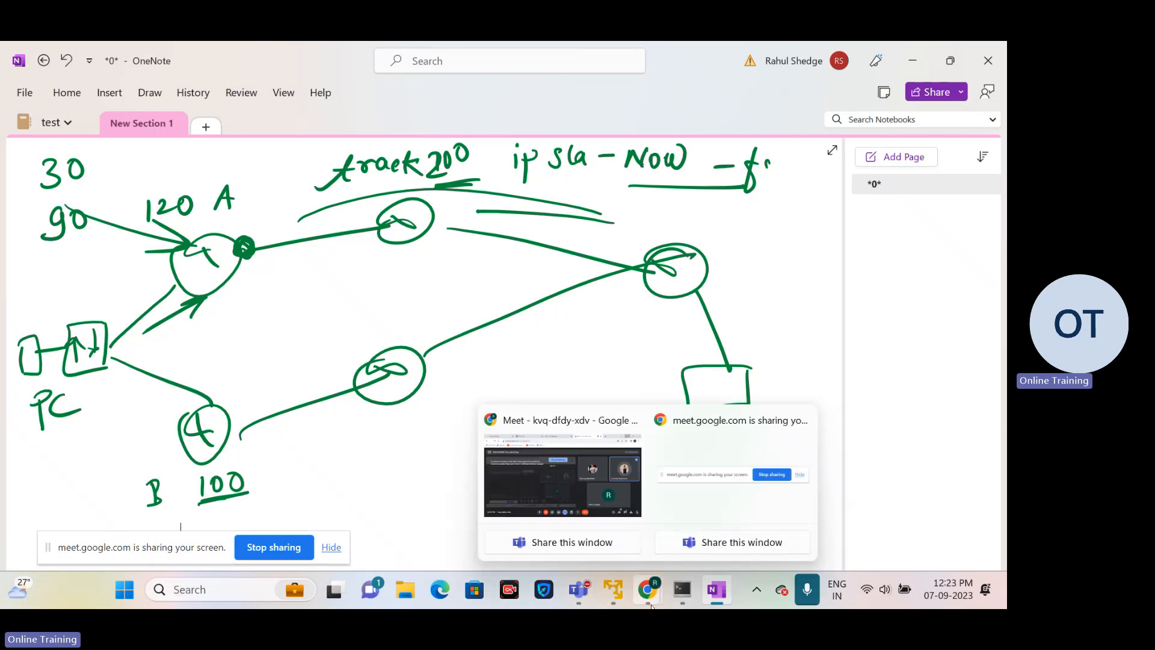
Step: Switch to the Google Meet call to check the participants, and return to the OneNote drawing
mouse_move(648, 589)
left_click(543, 485)
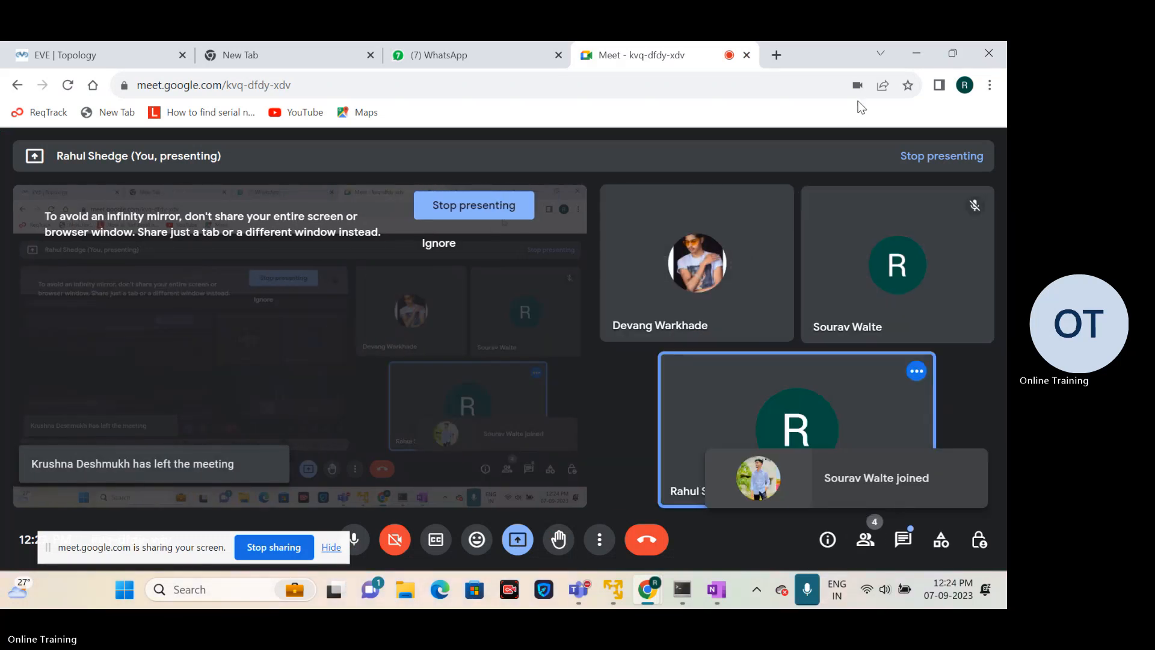
left_click(919, 58)
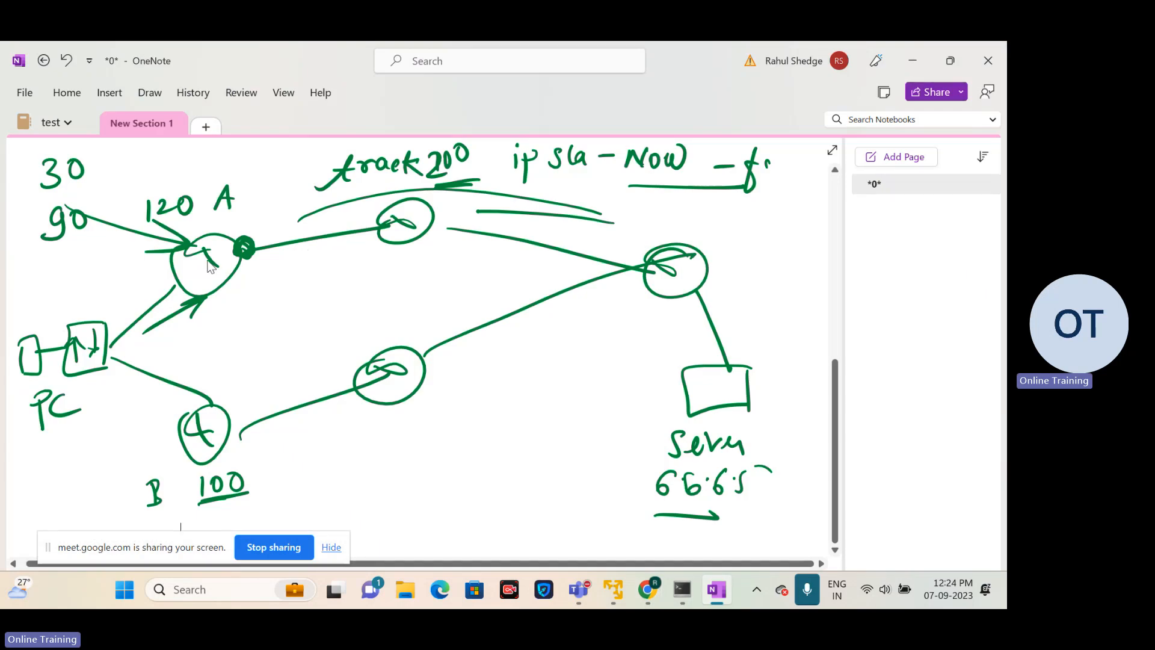
Step: On a blank area below, sketch two routers side by side for a new topology
scroll(355, 439, "down", 5)
scroll(355, 440, "down", 2)
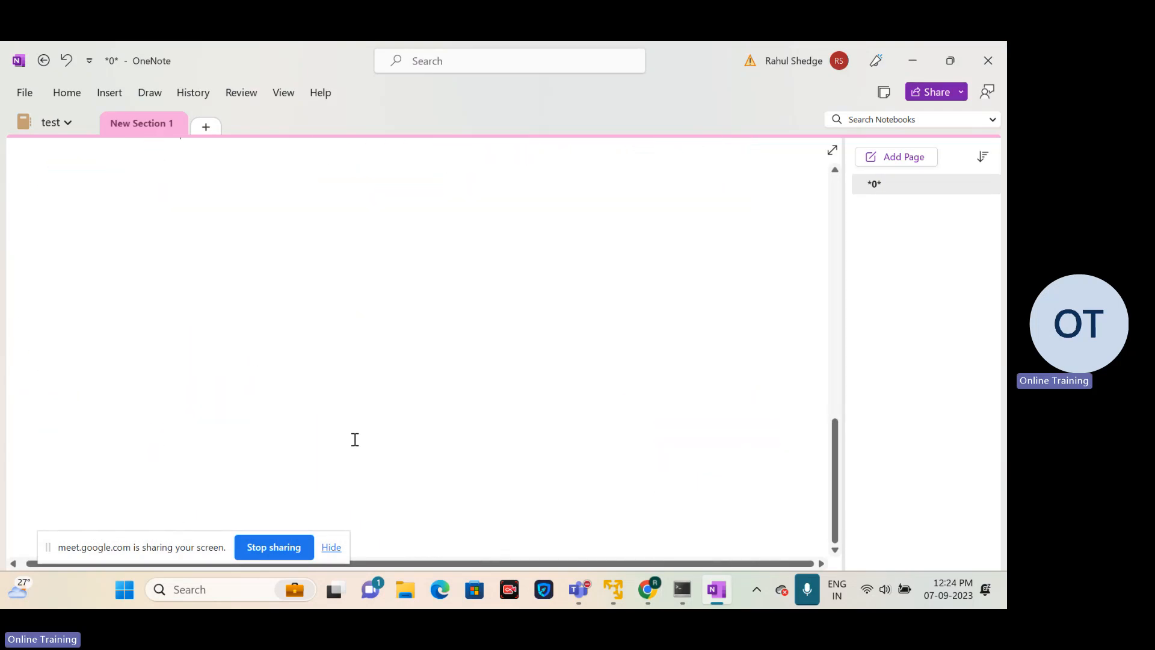
left_click_drag(221, 187, 247, 201)
mouse_move(240, 191)
left_mouse_down()
mouse_move(243, 213)
mouse_move(272, 194)
mouse_move(228, 180)
left_mouse_up()
left_click_drag(492, 180, 511, 193)
left_click_drag(499, 188, 511, 212)
mouse_move(493, 174)
left_mouse_down()
mouse_move(512, 238)
mouse_move(479, 181)
left_mouse_up()
Step: Draw a switch with arrows and two host lines below the routers, and link it to both routers
mouse_move(316, 366)
left_mouse_down()
mouse_move(407, 402)
mouse_move(368, 409)
mouse_move(401, 399)
left_mouse_up()
mouse_move(351, 382)
left_mouse_down()
mouse_move(370, 377)
mouse_move(365, 385)
left_mouse_up()
mouse_move(383, 380)
left_mouse_down()
mouse_move(395, 386)
mouse_move(354, 401)
left_mouse_up()
mouse_move(356, 412)
left_mouse_down()
mouse_move(357, 443)
mouse_move(384, 447)
left_mouse_up()
left_click_drag(238, 229, 342, 363)
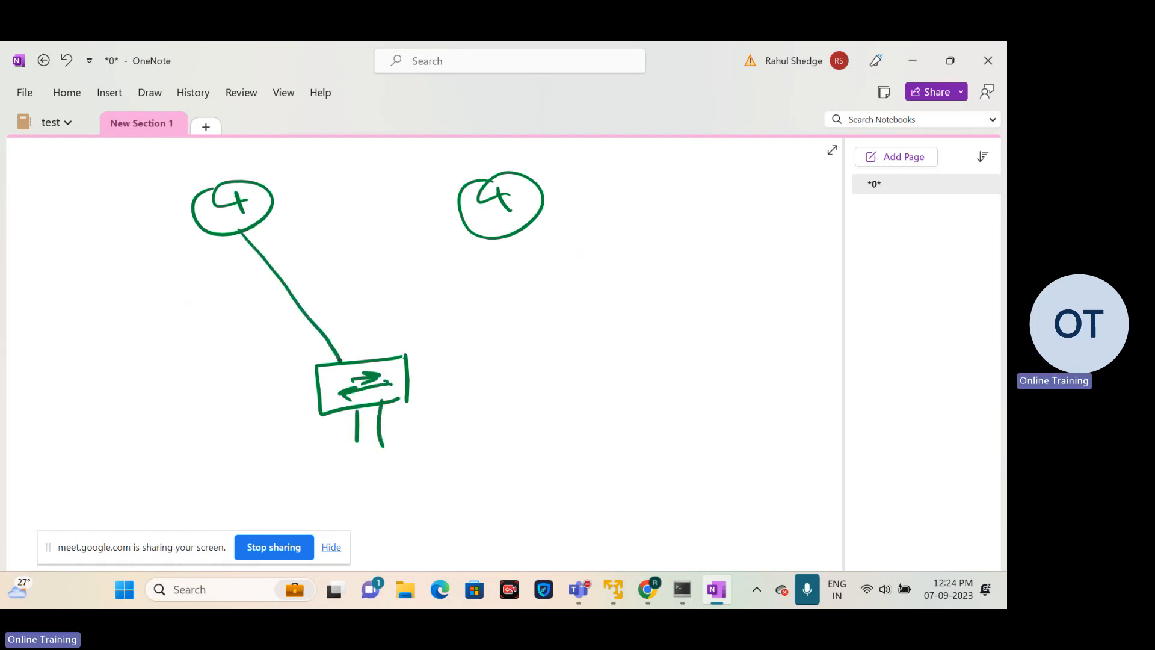
left_click_drag(479, 232, 405, 364)
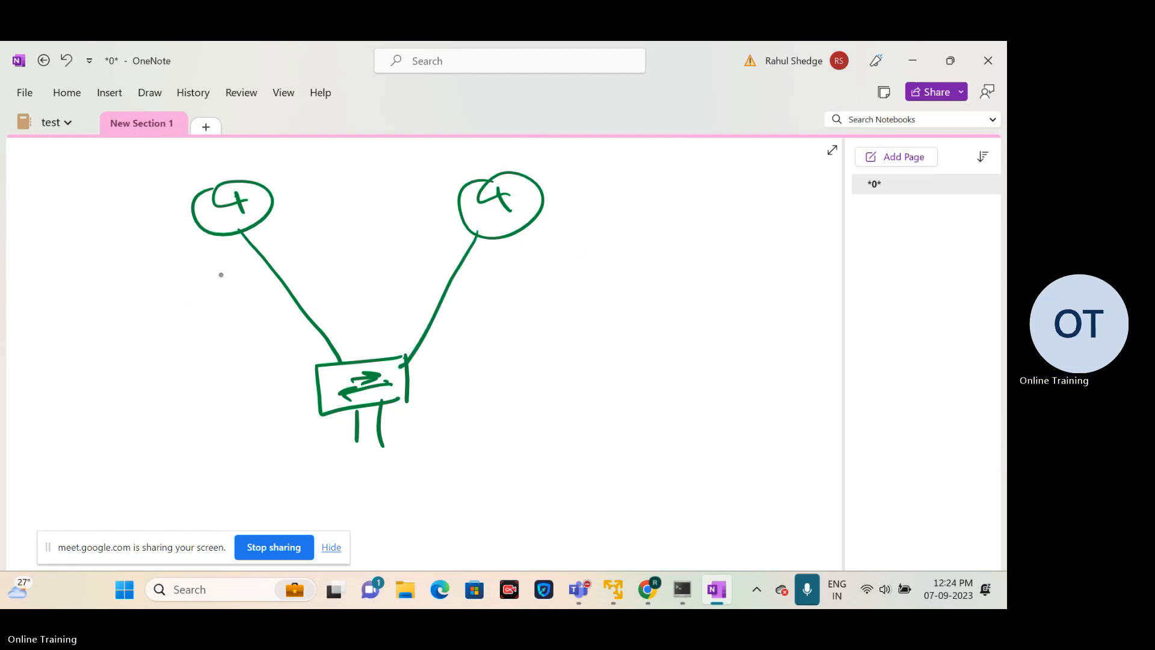
Step: Label the first router's interface 1.10 and the second router's interface 1.20
mouse_move(266, 227)
left_mouse_down()
mouse_move(271, 248)
mouse_move(295, 246)
left_mouse_up()
left_click(282, 235)
mouse_move(312, 223)
left_mouse_down()
mouse_move(306, 236)
mouse_move(313, 222)
left_mouse_up()
mouse_move(492, 245)
left_mouse_down()
mouse_move(486, 272)
mouse_move(538, 271)
mouse_move(547, 253)
left_mouse_up()
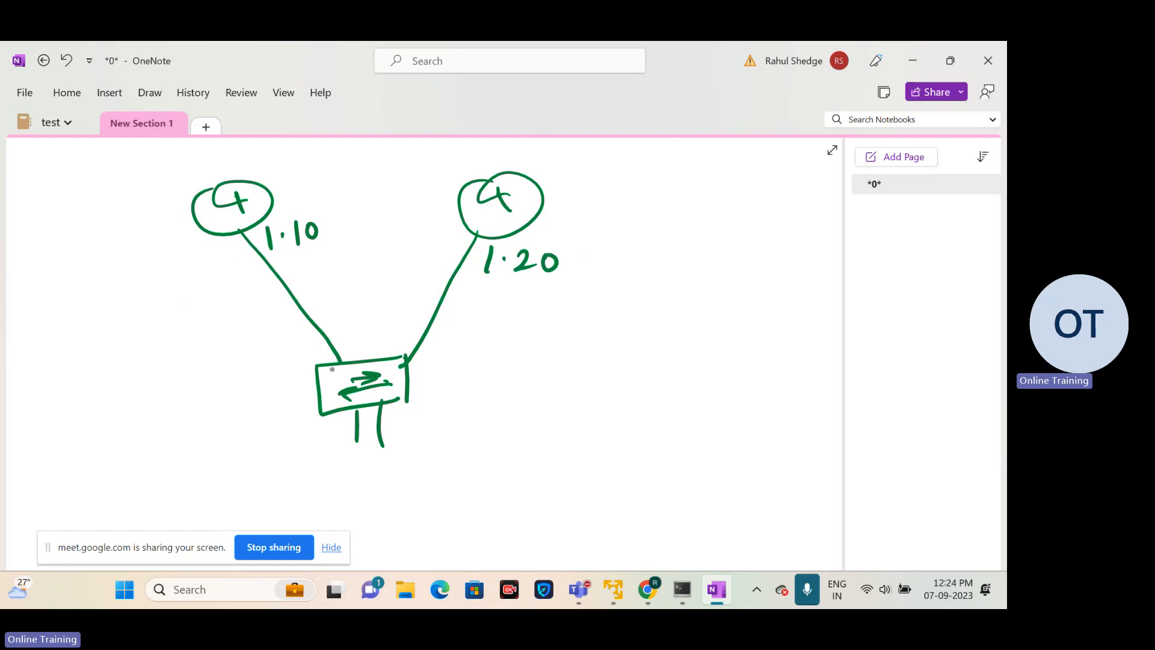
Step: Start a host address below the switch and correct the router addresses to 1.1 and 1.2
left_click_drag(320, 467, 319, 486)
left_click_drag(298, 224, 322, 236)
left_click_drag(543, 252, 559, 272)
Step: Number the routers with a circled 1 and a circled 2, and write their priorities 120 and 100
mouse_move(130, 176)
left_mouse_down()
mouse_move(131, 198)
mouse_move(107, 175)
mouse_move(129, 163)
left_mouse_up()
mouse_move(562, 175)
left_mouse_down()
mouse_move(583, 179)
mouse_move(563, 151)
left_mouse_up()
left_click_drag(119, 240, 119, 260)
left_click_drag(130, 241, 144, 256)
left_click_drag(156, 237, 154, 236)
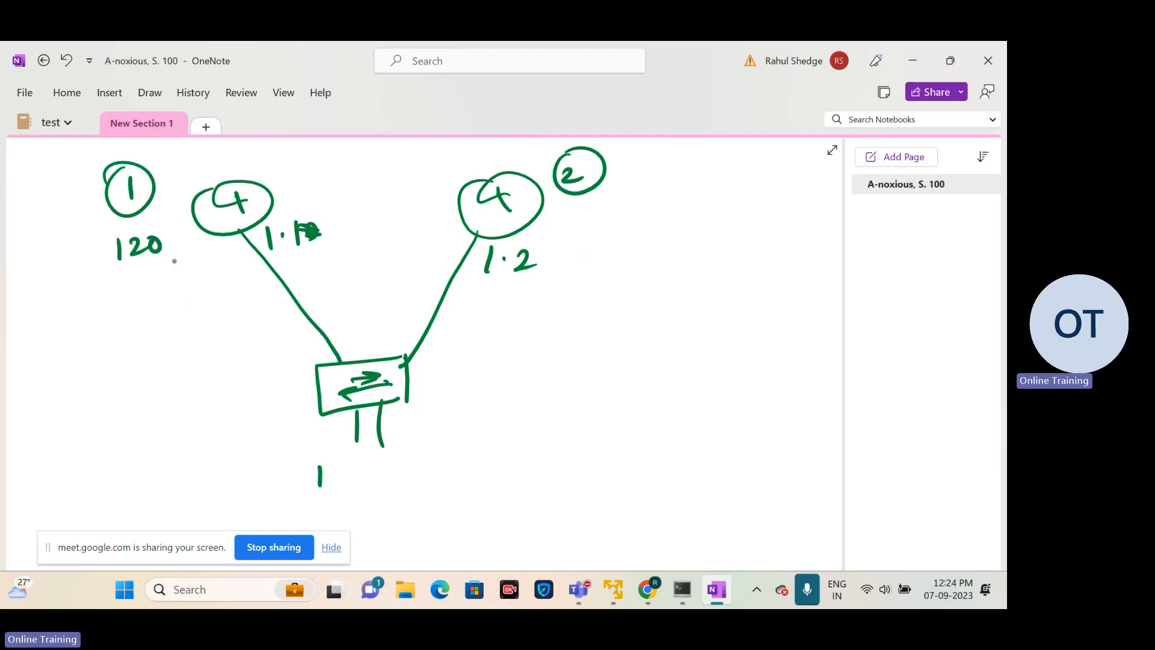
left_click_drag(612, 201, 612, 226)
mouse_move(629, 202)
left_mouse_down()
mouse_move(625, 217)
mouse_move(632, 201)
left_mouse_up()
mouse_move(659, 201)
left_mouse_down()
mouse_move(650, 217)
mouse_move(659, 201)
left_mouse_up()
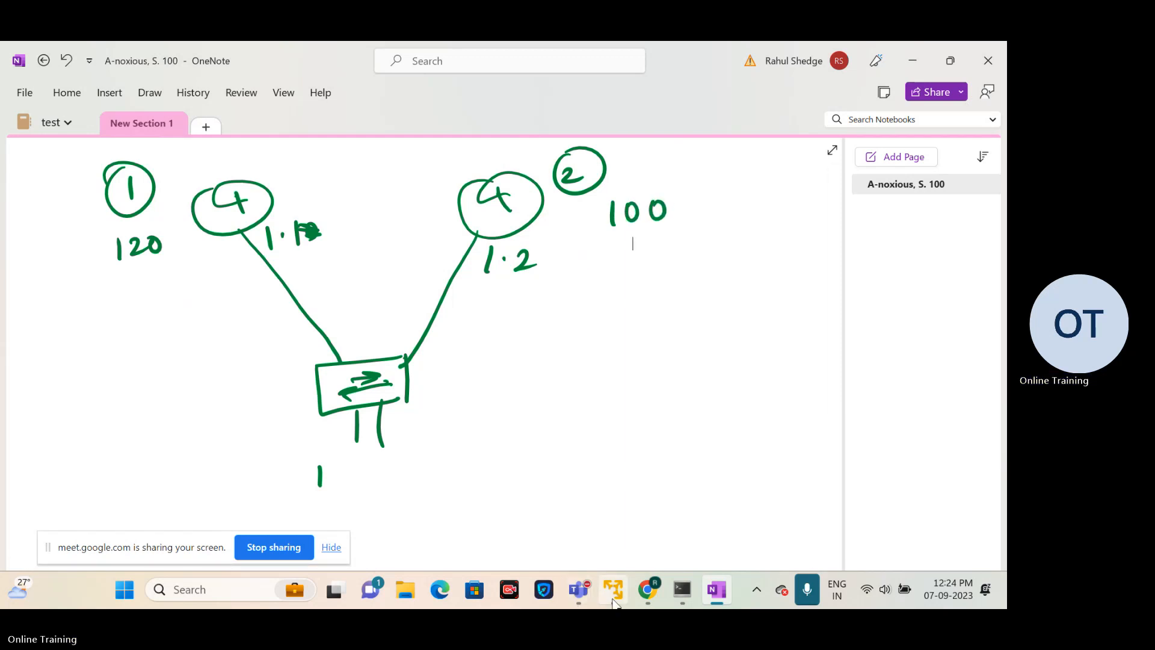
Step: Switch to the Google Meet call to view the people waiting to join, and return to the OneNote drawing
mouse_move(648, 589)
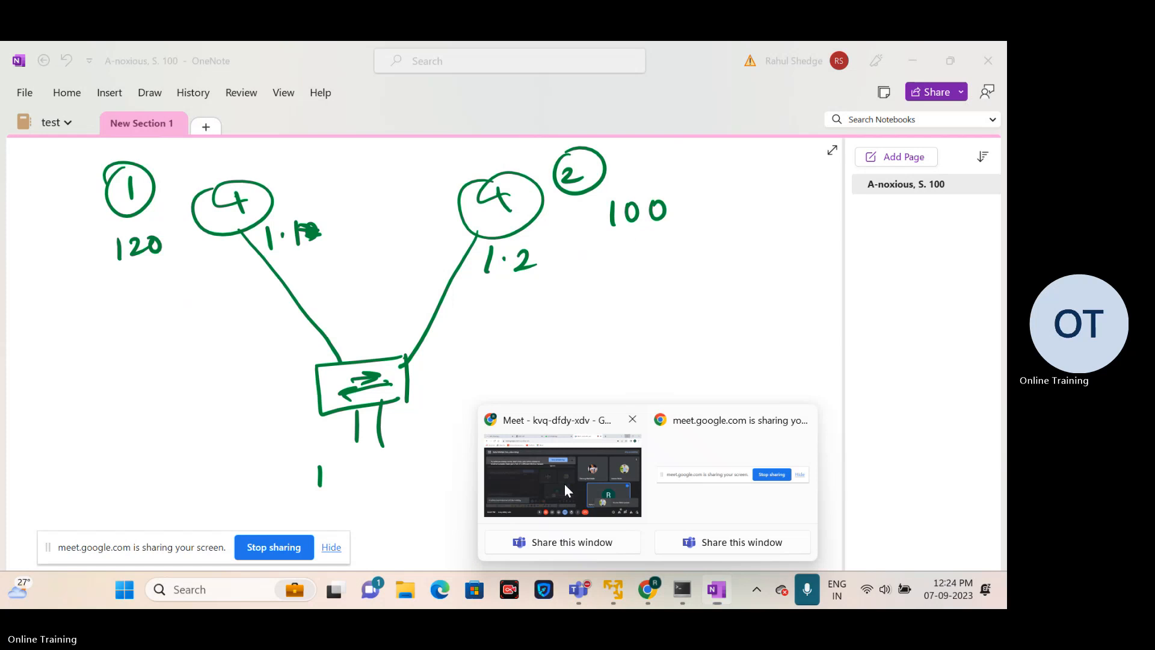
left_click(565, 482)
left_click(949, 482)
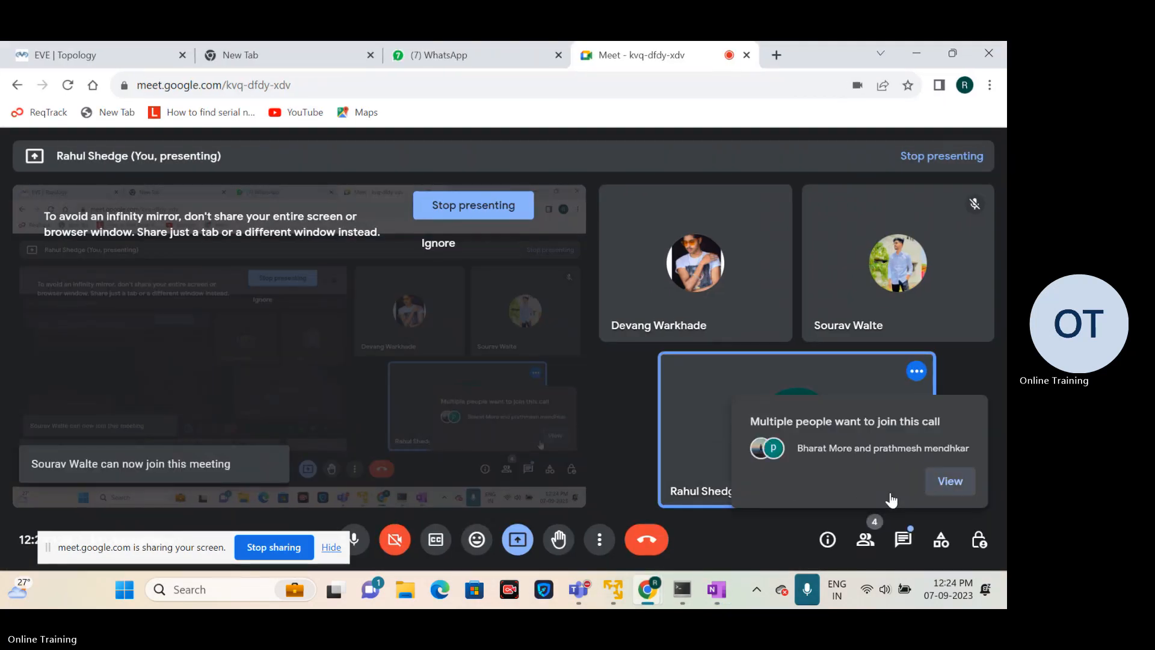
left_click(922, 47)
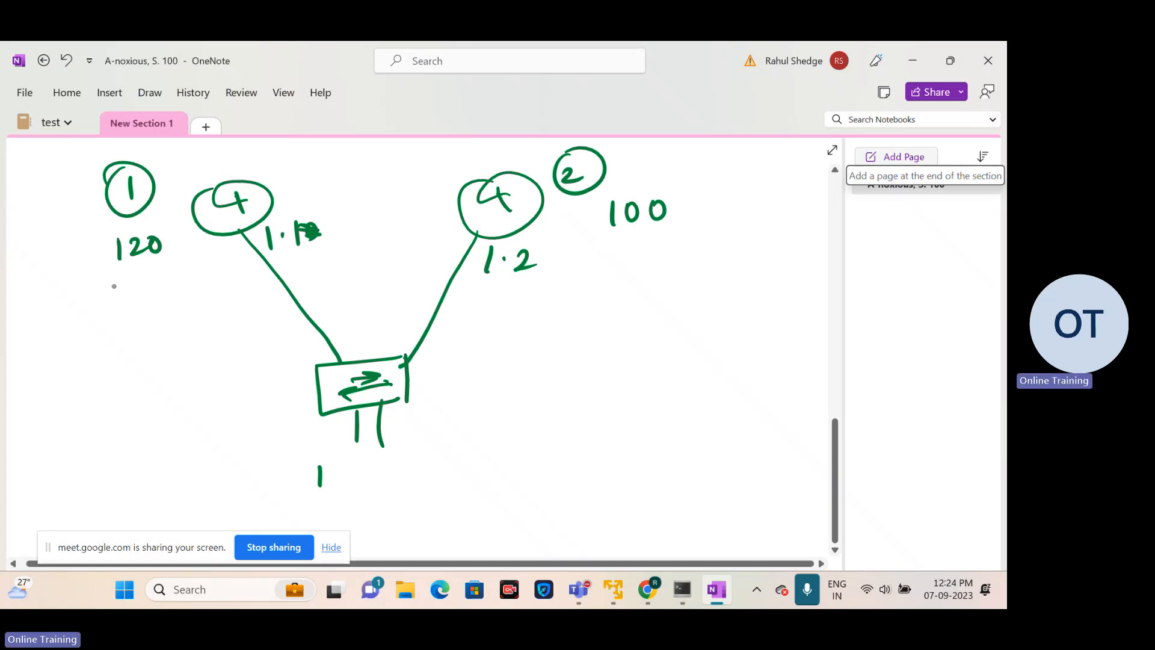
Step: Underline router 1's priority 120 and mark it "A", and write "Standby" under router 2's priority
mouse_move(90, 293)
left_mouse_down()
mouse_move(188, 265)
mouse_move(220, 284)
mouse_move(226, 262)
left_mouse_up()
mouse_move(590, 230)
left_mouse_down()
mouse_move(575, 253)
mouse_move(637, 253)
mouse_move(648, 231)
mouse_move(662, 257)
left_mouse_up()
mouse_move(667, 246)
left_mouse_down()
mouse_move(678, 266)
mouse_move(690, 260)
left_mouse_up()
left_click(708, 262)
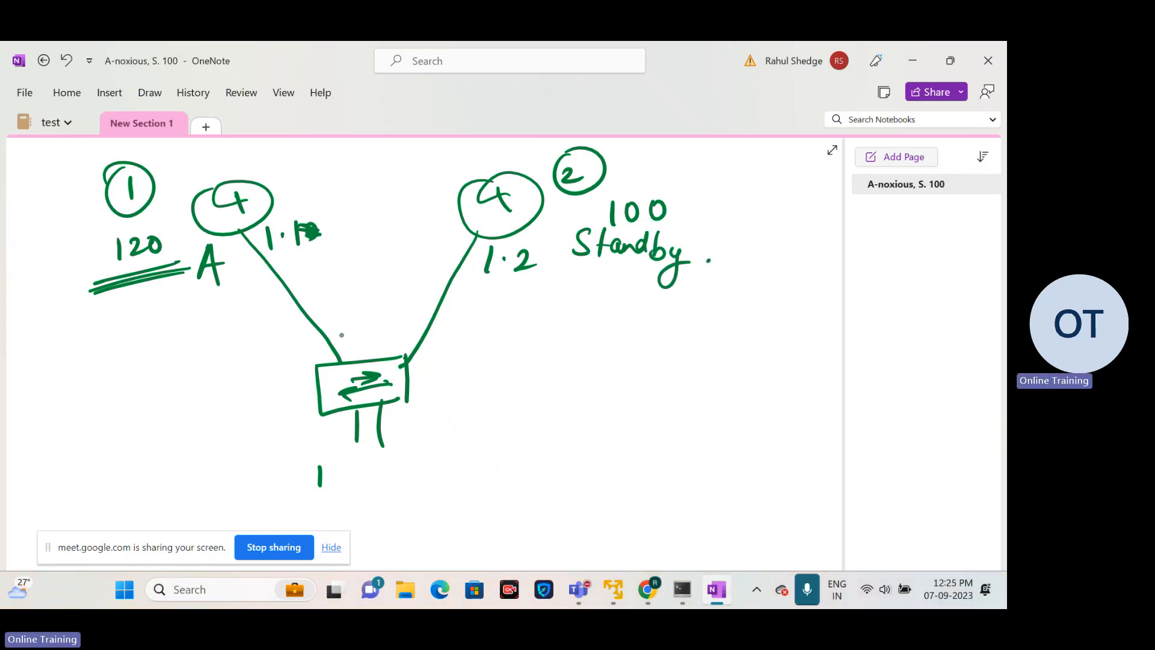
Step: Draw a curve under the switch's host lines and write the host addresses 1.1, 1.2 and 1.3
left_click_drag(339, 443, 420, 439)
left_click(331, 476)
mouse_move(343, 465)
left_mouse_down()
mouse_move(341, 486)
mouse_move(472, 465)
mouse_move(461, 475)
left_mouse_up()
left_click(393, 474)
left_click(454, 471)
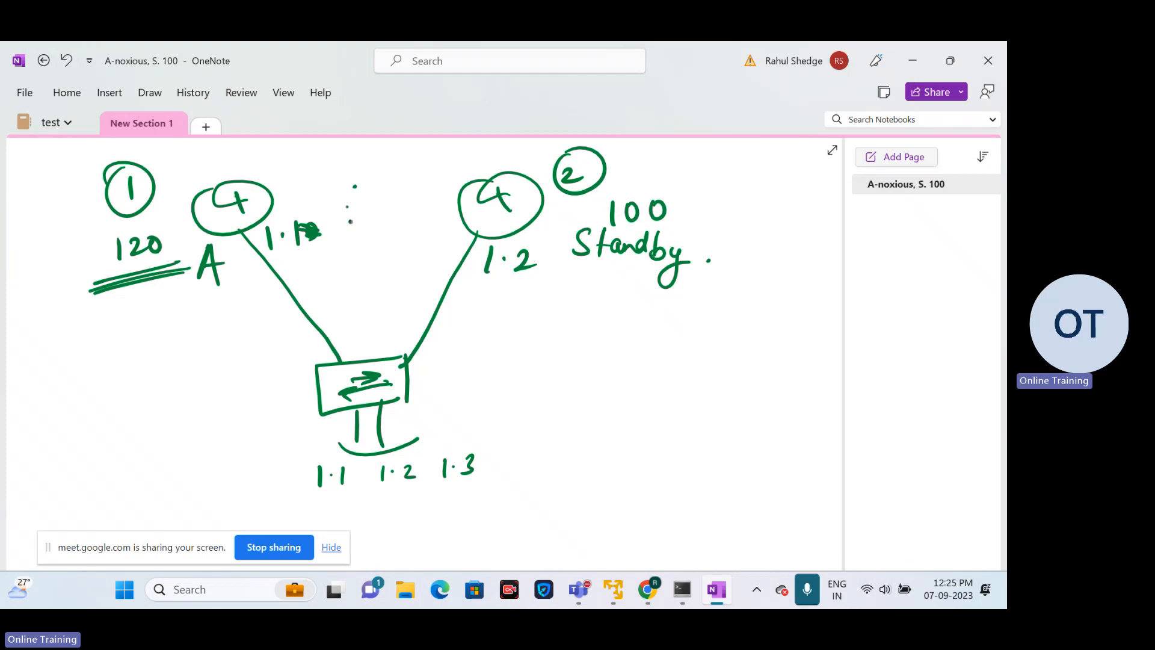
Step: Draw a dotted virtual router labelled "VR" between the two routers and give it the address 1.100
left_click(359, 228)
left_click(376, 228)
mouse_move(399, 222)
left_mouse_down()
mouse_move(375, 198)
mouse_move(390, 208)
mouse_move(362, 255)
left_mouse_up()
left_click(397, 185)
left_click(376, 185)
left_click(369, 247)
mouse_move(377, 239)
left_mouse_down()
mouse_move(378, 256)
mouse_move(403, 239)
left_mouse_up()
Step: Write the gateway address 1.100 under each of the three host addresses
mouse_move(319, 498)
left_mouse_down()
mouse_move(319, 517)
mouse_move(336, 516)
left_mouse_up()
left_click(329, 509)
left_click_drag(346, 500, 389, 519)
left_click(397, 510)
mouse_move(408, 498)
left_mouse_down()
mouse_move(407, 518)
mouse_move(421, 501)
mouse_move(510, 509)
mouse_move(522, 488)
left_mouse_up()
left_click(493, 499)
mouse_move(548, 490)
left_mouse_down()
mouse_move(549, 503)
mouse_move(547, 489)
left_mouse_up()
Step: Draw an arrow from the switch toward router 1, emphasize its "A" with lines, and add a crossed-out "A" beside router 2's link
mouse_move(357, 321)
left_mouse_down()
mouse_move(297, 280)
mouse_move(306, 299)
left_mouse_up()
left_click_drag(177, 297, 223, 294)
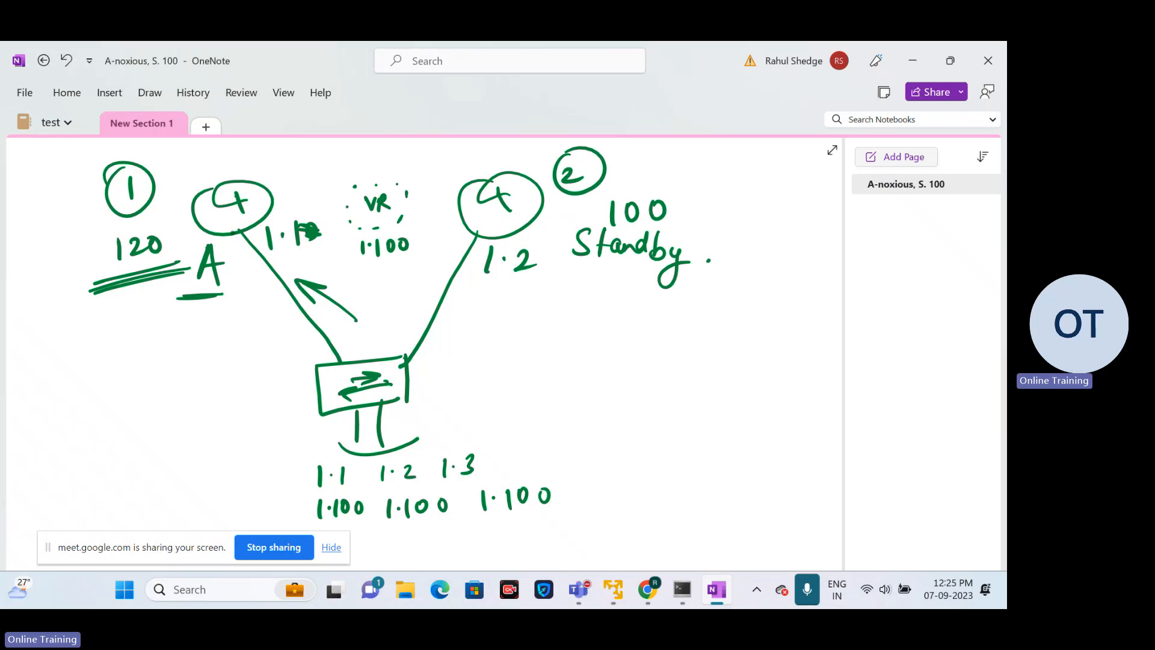
left_click_drag(234, 243, 199, 244)
left_click_drag(497, 305, 469, 342)
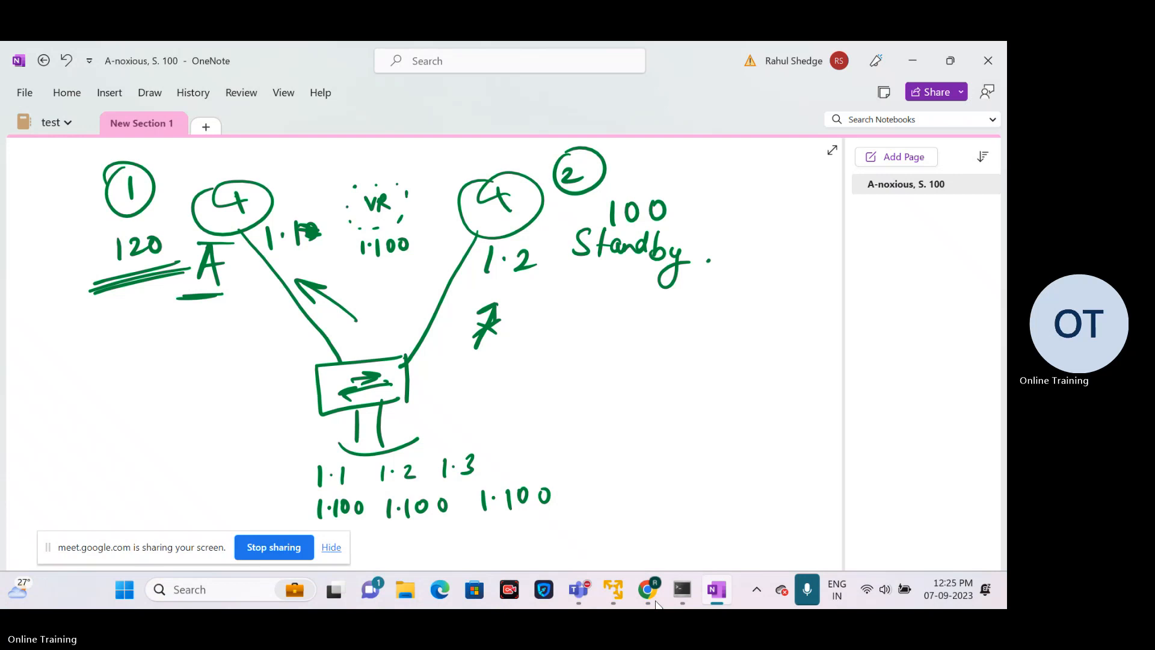
Step: Switch to the Google Meet call and admit all the participants waiting to join
mouse_move(656, 603)
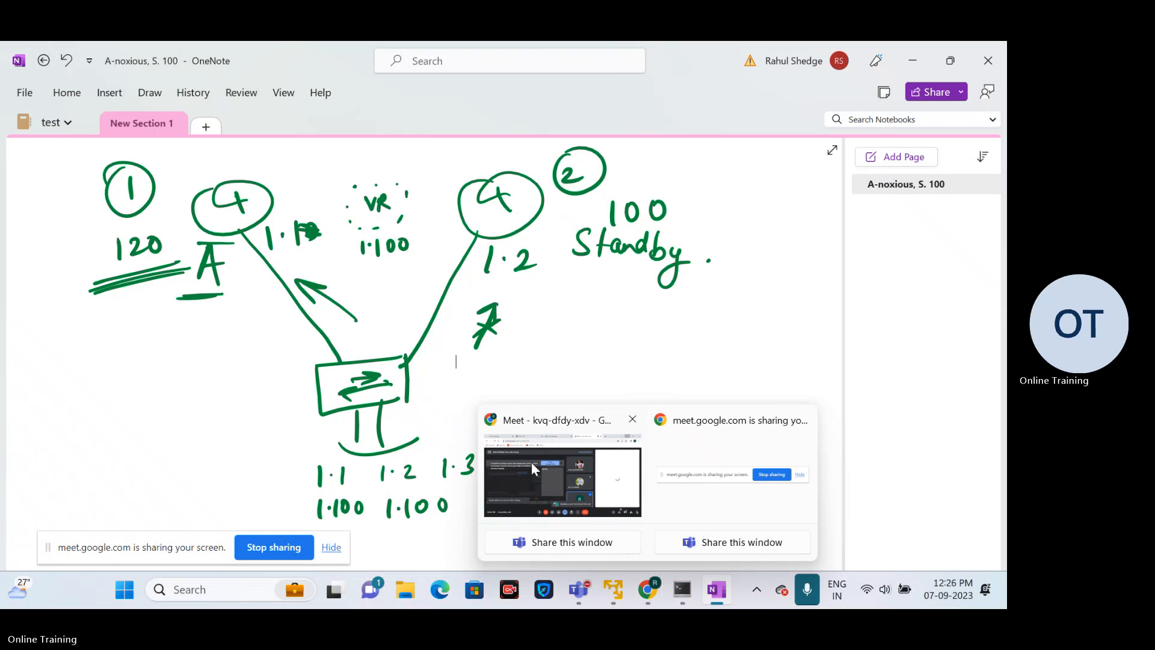
left_click(532, 462)
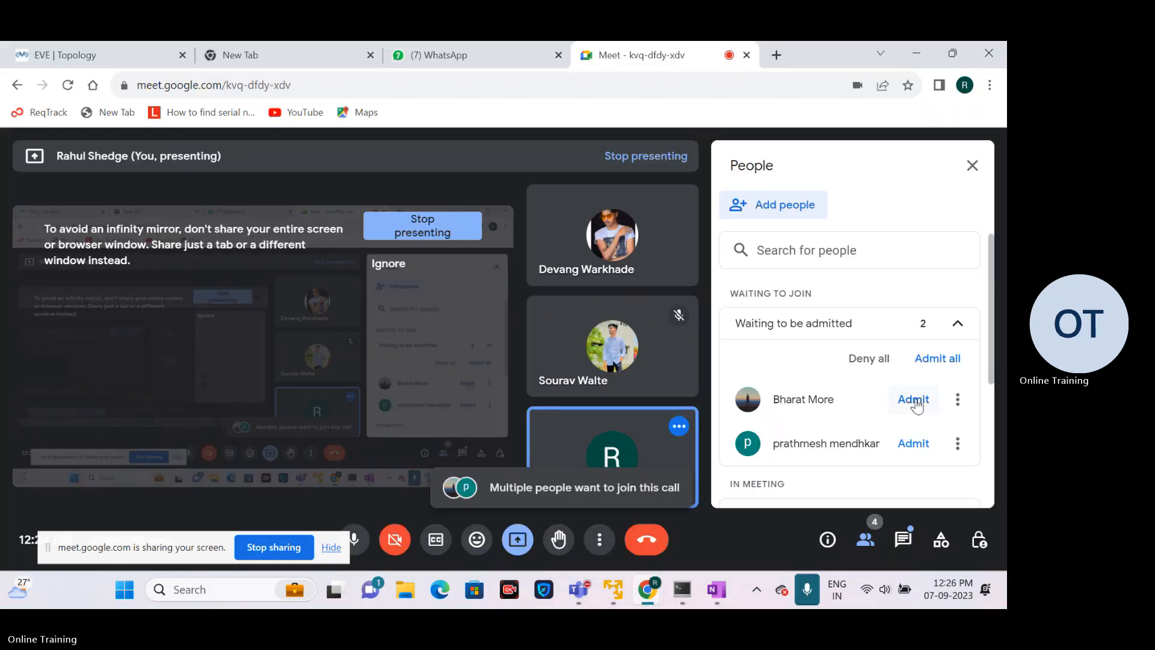
left_click(914, 400)
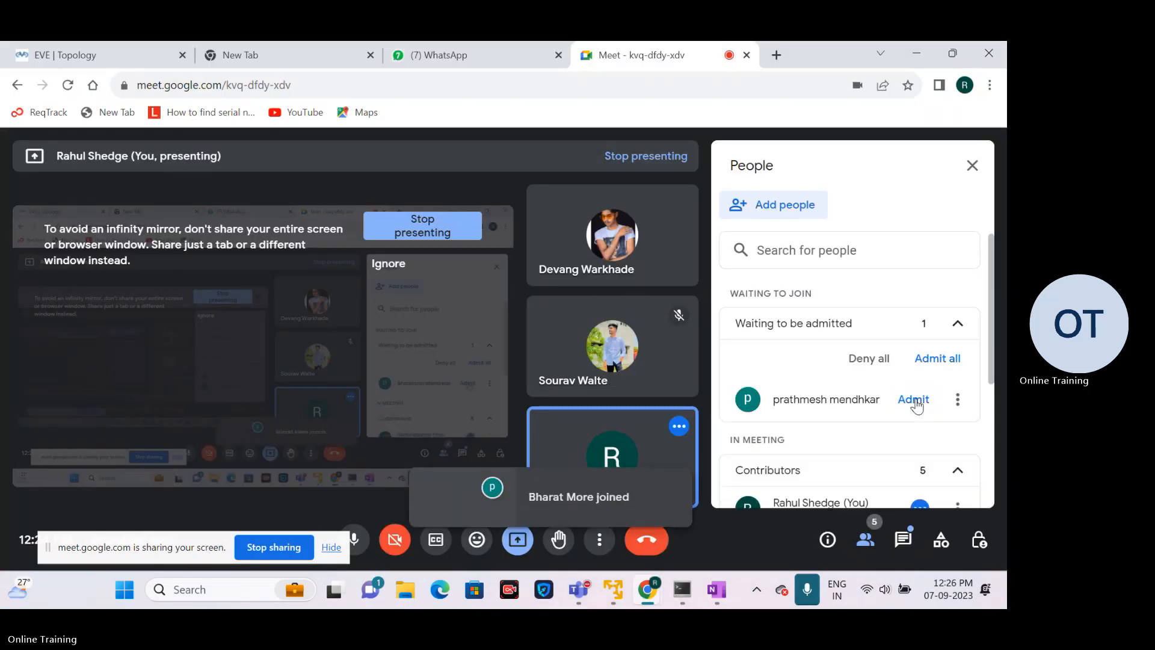
left_click(936, 359)
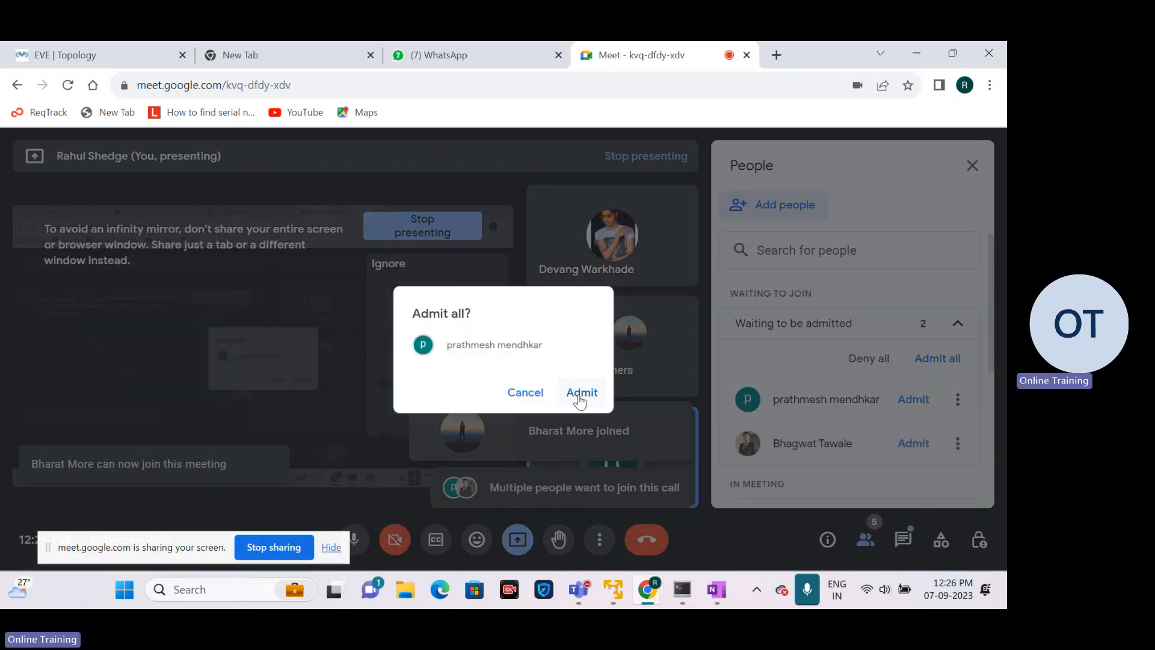
left_click(579, 398)
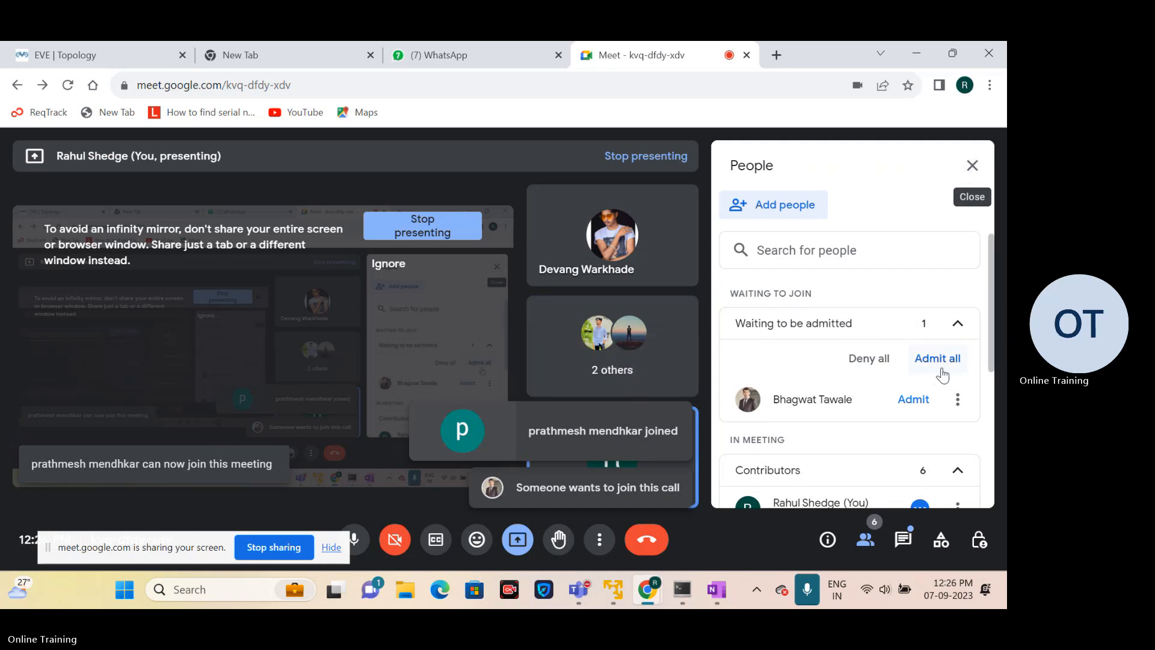
left_click(935, 359)
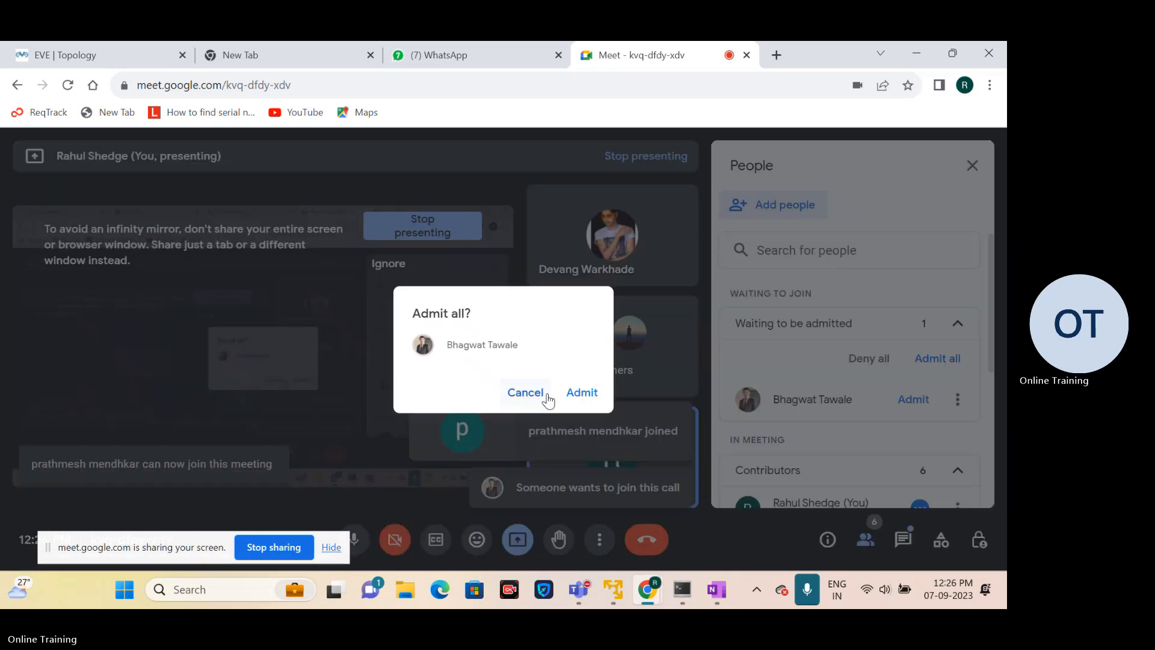
left_click(579, 397)
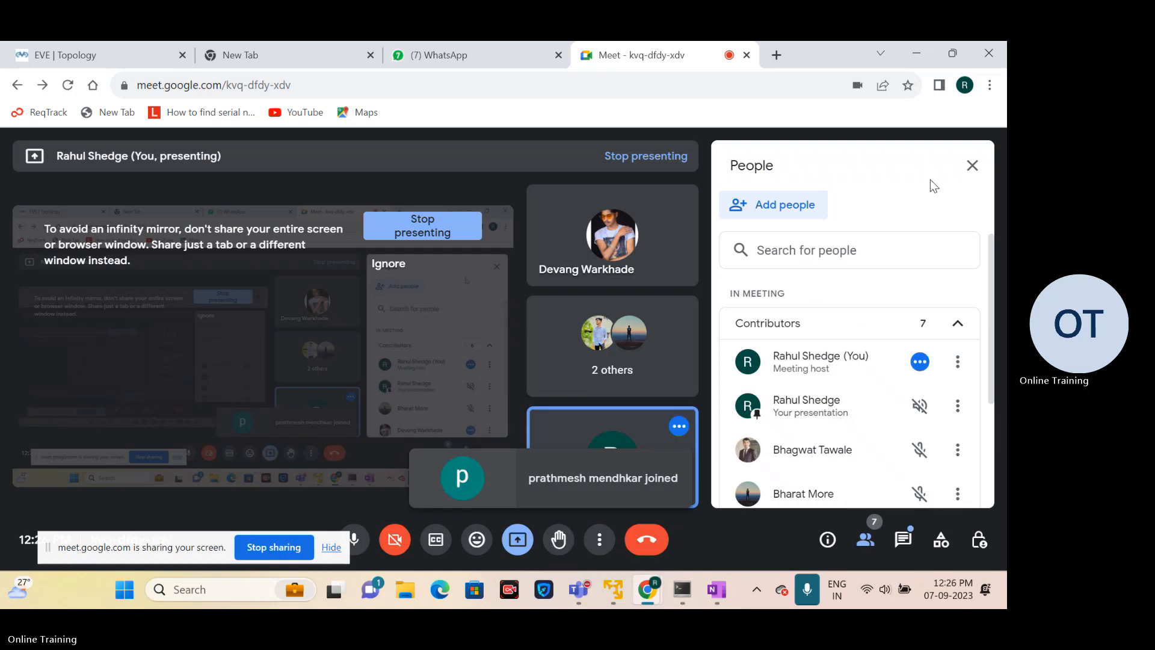
Step: Close the participant list and read the in-call messages of the meeting
left_click(972, 165)
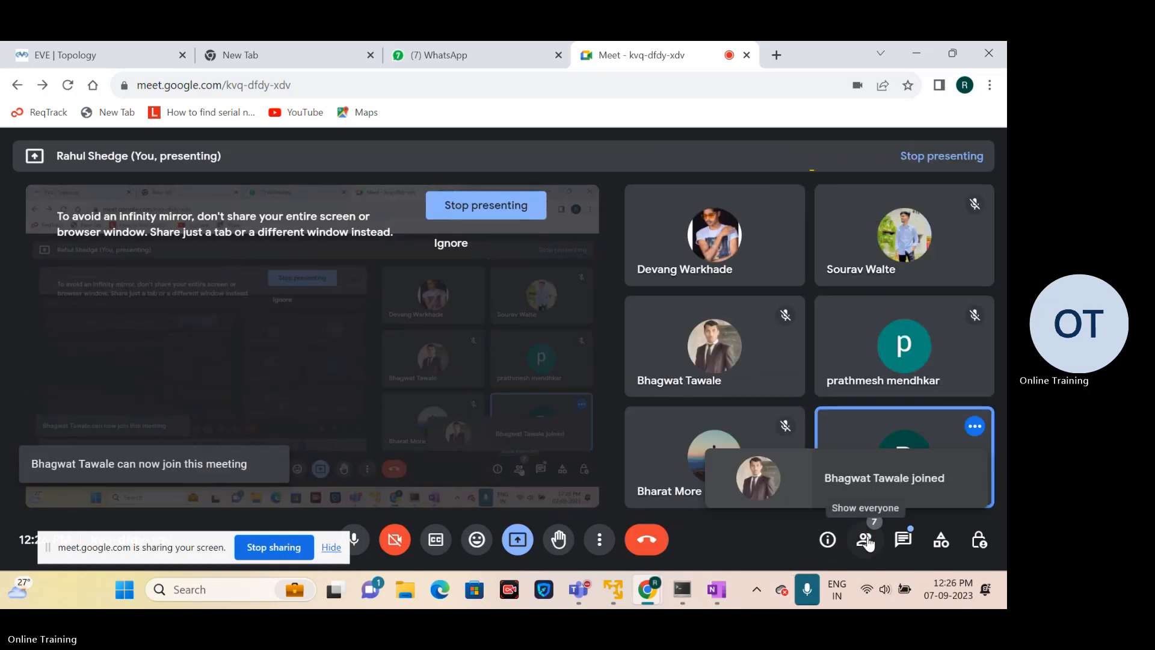
left_click(904, 540)
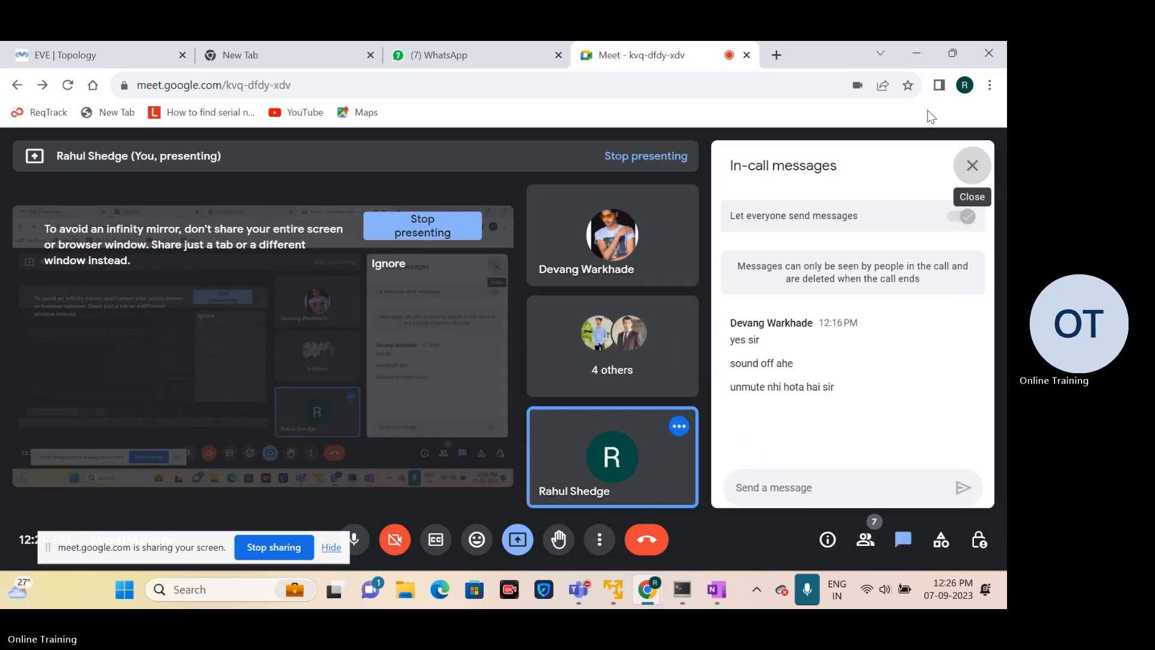
left_click(972, 165)
Step: Return to OneNote and draw arrows beside both links from the switch toward router 1 and router 2
left_click(916, 51)
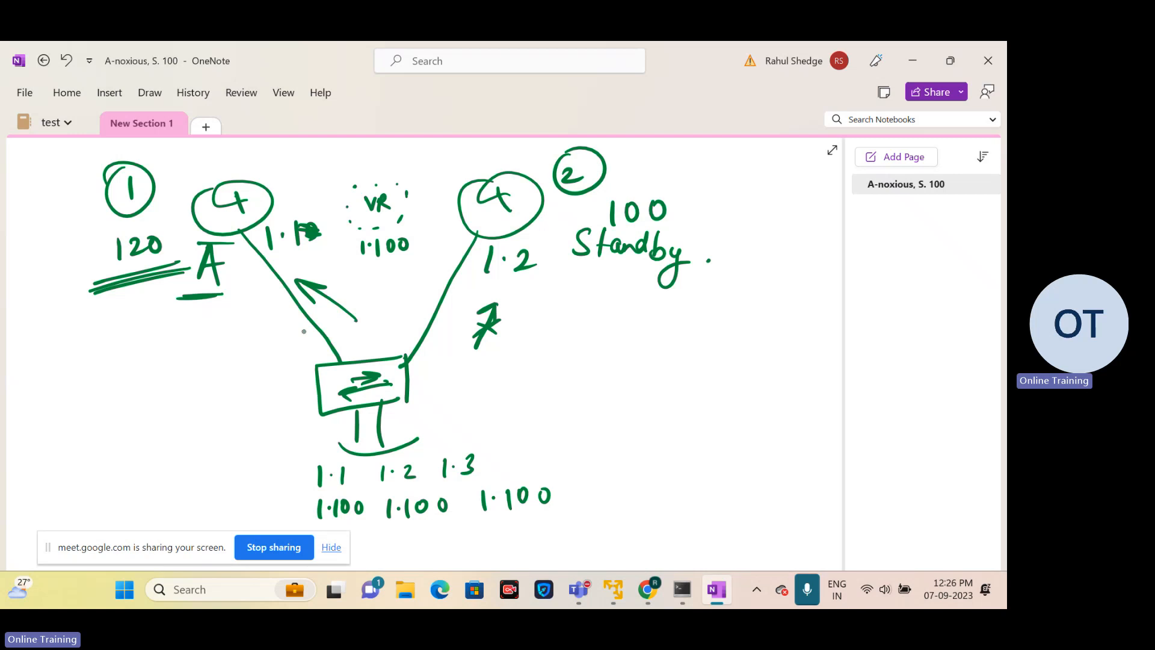
mouse_move(322, 346)
left_mouse_down()
mouse_move(248, 284)
mouse_move(269, 319)
left_mouse_up()
mouse_move(414, 318)
left_mouse_down()
mouse_move(424, 259)
mouse_move(433, 280)
left_mouse_up()
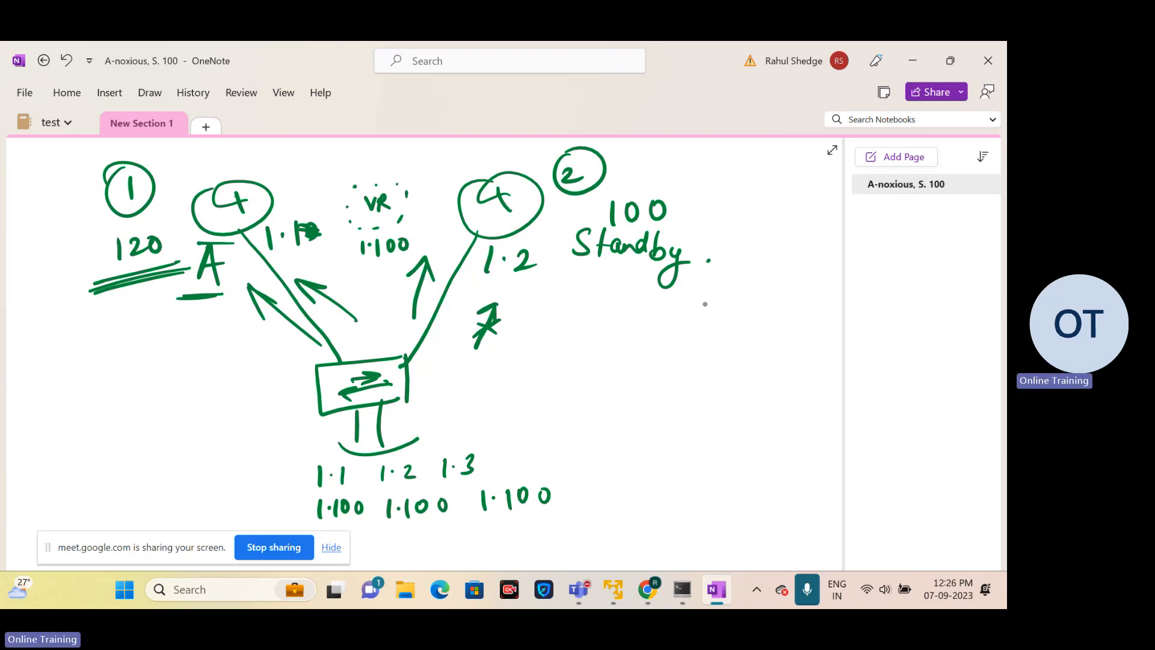
Step: Sketch two switches joined by two parallel links below the "Standby" label
left_click_drag(617, 330, 741, 328)
mouse_move(607, 317)
left_mouse_down()
mouse_move(605, 366)
mouse_move(596, 337)
left_mouse_up()
mouse_move(568, 369)
left_mouse_down()
mouse_move(599, 365)
mouse_move(594, 354)
left_mouse_up()
left_click_drag(726, 305, 733, 358)
mouse_move(725, 305)
left_mouse_down()
mouse_move(800, 358)
mouse_move(735, 359)
left_mouse_up()
left_click_drag(744, 328, 776, 325)
mouse_move(760, 317)
left_mouse_down()
mouse_move(762, 333)
mouse_move(607, 357)
left_mouse_up()
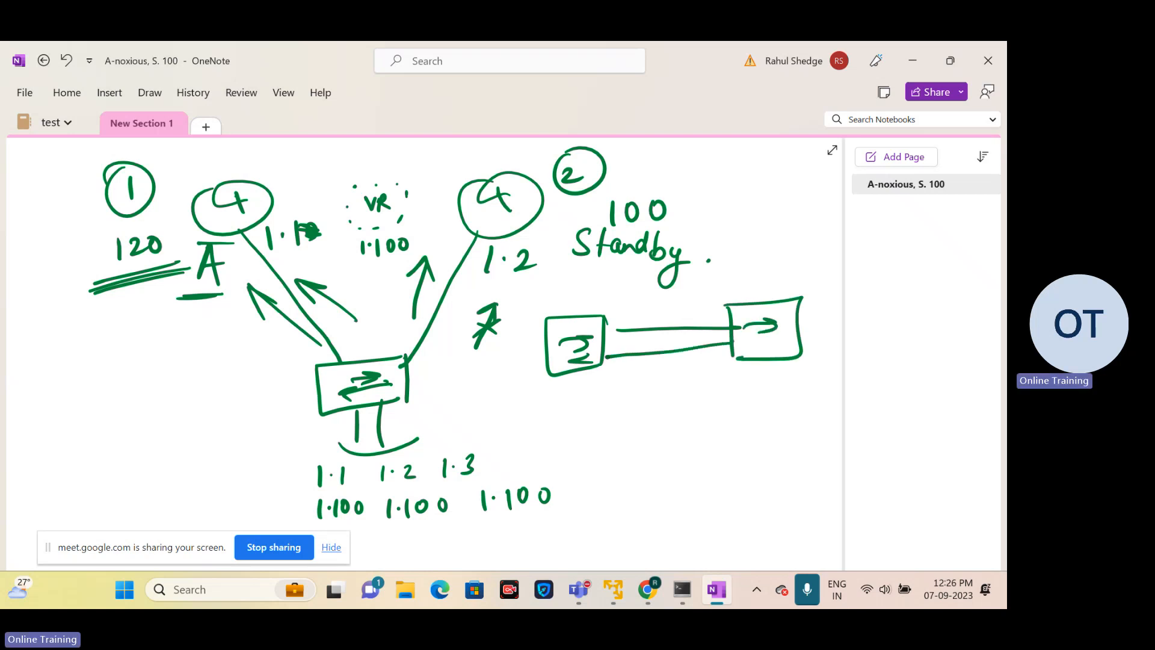
Step: Mark the lower link's port as blocked with "B", with an arrow along the upper link and a crossed-out arrow along the lower one
left_click(725, 345)
left_click(725, 343)
left_click_drag(712, 364, 716, 386)
mouse_move(632, 313)
left_mouse_down()
mouse_move(699, 310)
mouse_move(677, 317)
left_mouse_up()
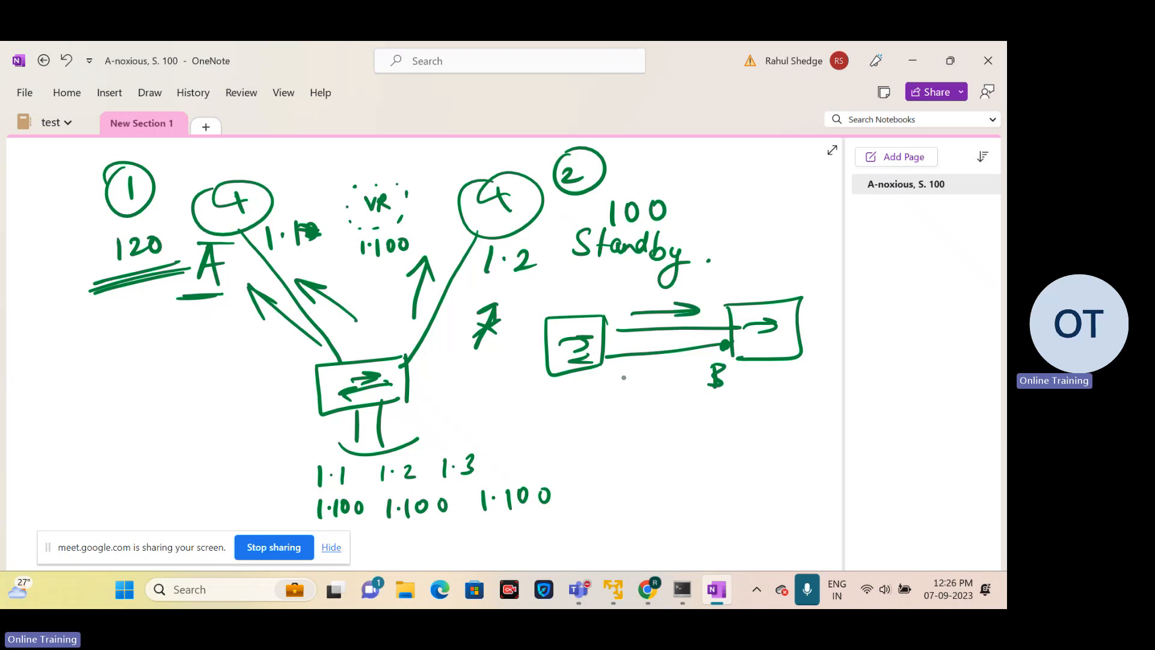
mouse_move(624, 376)
left_mouse_down()
mouse_move(686, 364)
mouse_move(642, 388)
left_mouse_up()
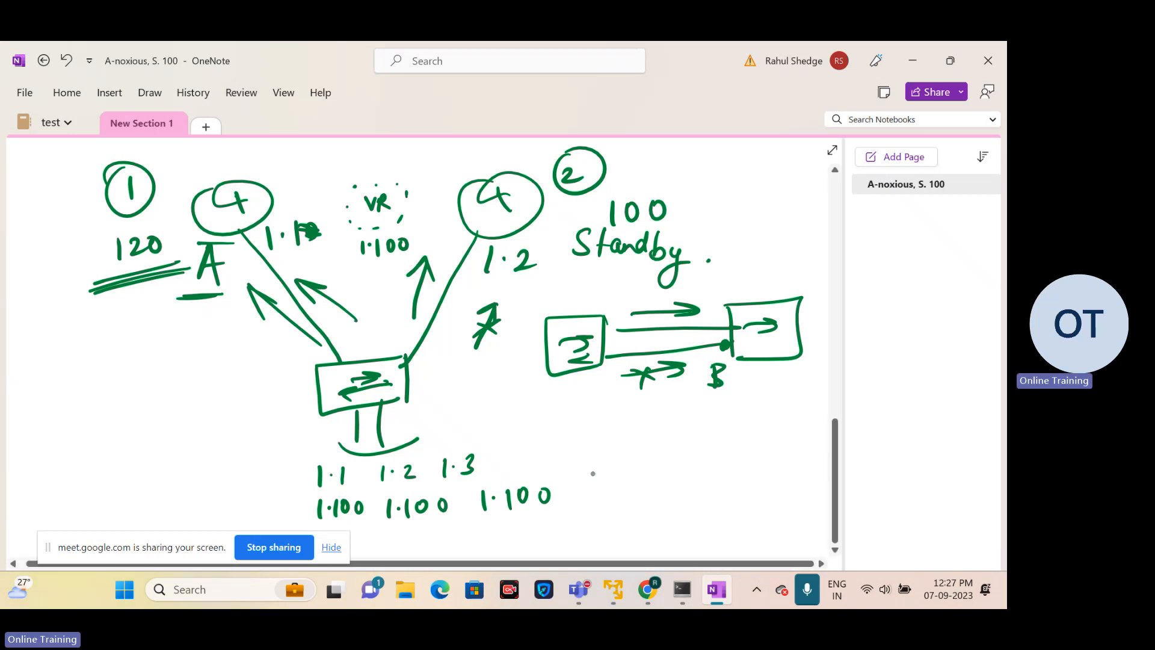
Step: Sketch a V-shaped topology in blank space below, linking two upper switches to one lower switch
scroll(593, 474, "down", 5)
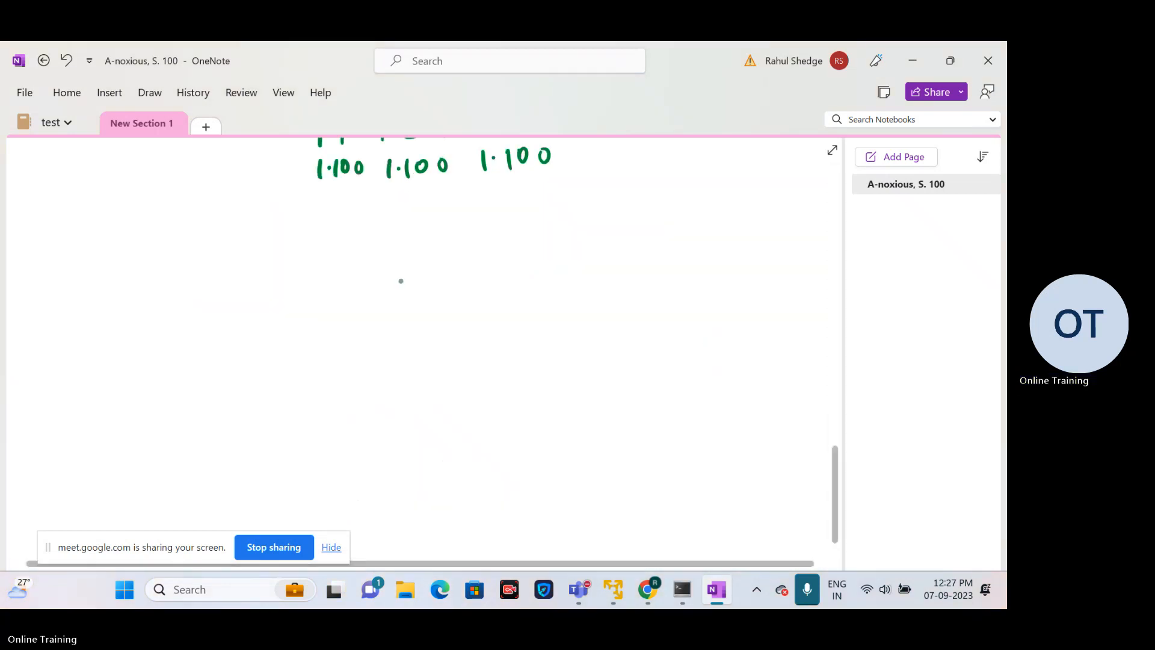
mouse_move(361, 291)
left_mouse_down()
mouse_move(477, 307)
mouse_move(375, 333)
left_mouse_up()
mouse_move(389, 301)
left_mouse_down()
mouse_move(435, 295)
mouse_move(437, 307)
left_mouse_up()
mouse_move(660, 277)
left_mouse_down()
mouse_move(662, 314)
mouse_move(728, 270)
mouse_move(680, 315)
mouse_move(686, 298)
left_mouse_up()
mouse_move(636, 409)
left_mouse_down()
mouse_move(633, 462)
mouse_move(541, 422)
mouse_move(629, 455)
left_mouse_up()
left_click_drag(569, 435, 597, 431)
mouse_move(604, 446)
left_mouse_down()
mouse_move(575, 449)
mouse_move(585, 453)
left_mouse_up()
left_click_drag(450, 330, 571, 415)
left_click_drag(683, 316, 632, 415)
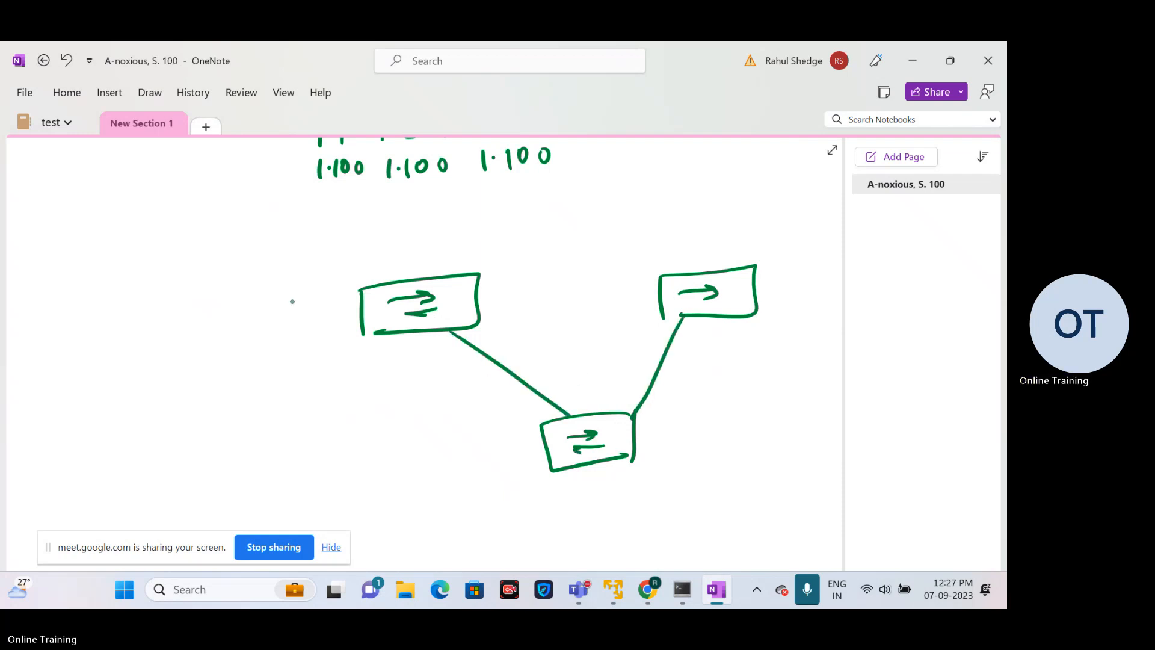
Step: Write "10, 20" beside the new three-switch topology
mouse_move(214, 245)
left_mouse_down()
mouse_move(215, 275)
mouse_move(234, 249)
left_mouse_up()
left_click_drag(252, 267, 250, 287)
mouse_move(272, 243)
left_mouse_down()
mouse_move(274, 259)
mouse_move(295, 256)
left_mouse_up()
left_click_drag(303, 232, 301, 233)
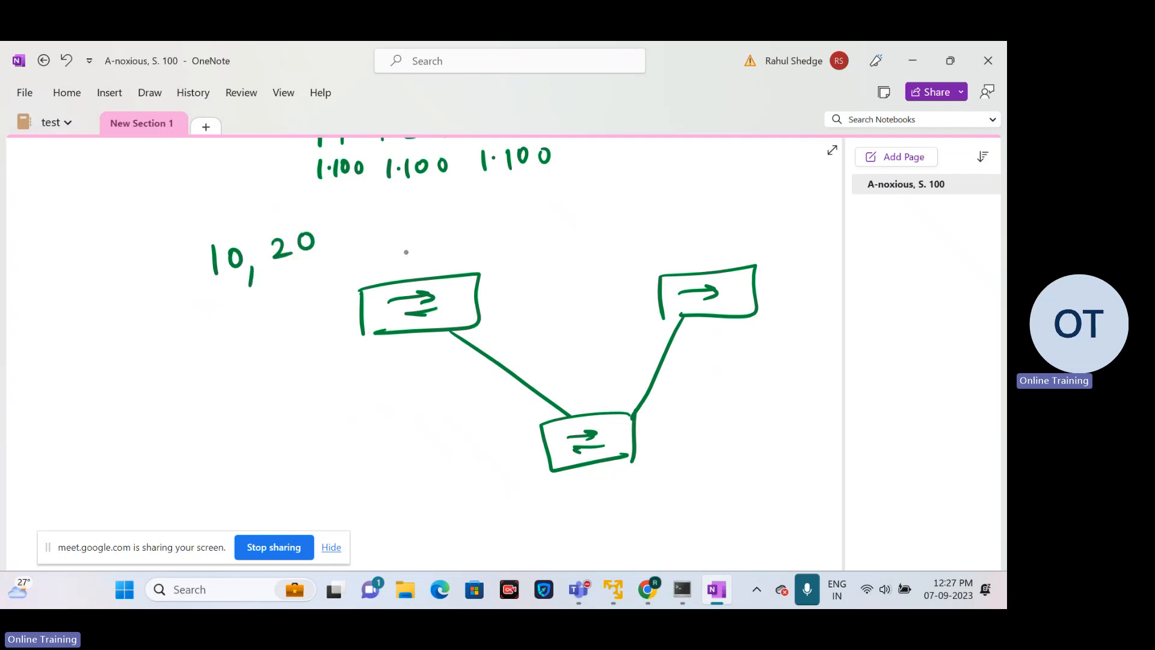
Step: Label the upper-left switch "10 – R.B" and the upper-right switch "20. R.B"
mouse_move(406, 246)
left_mouse_down()
mouse_move(409, 271)
mouse_move(424, 248)
left_mouse_up()
left_click_drag(446, 247, 495, 256)
mouse_move(493, 232)
left_mouse_down()
mouse_move(508, 254)
mouse_move(527, 249)
left_mouse_up()
mouse_move(681, 226)
left_mouse_down()
mouse_move(694, 239)
mouse_move(706, 224)
mouse_move(701, 240)
mouse_move(753, 237)
left_mouse_up()
left_click(720, 232)
left_click(763, 227)
left_click_drag(775, 215, 777, 236)
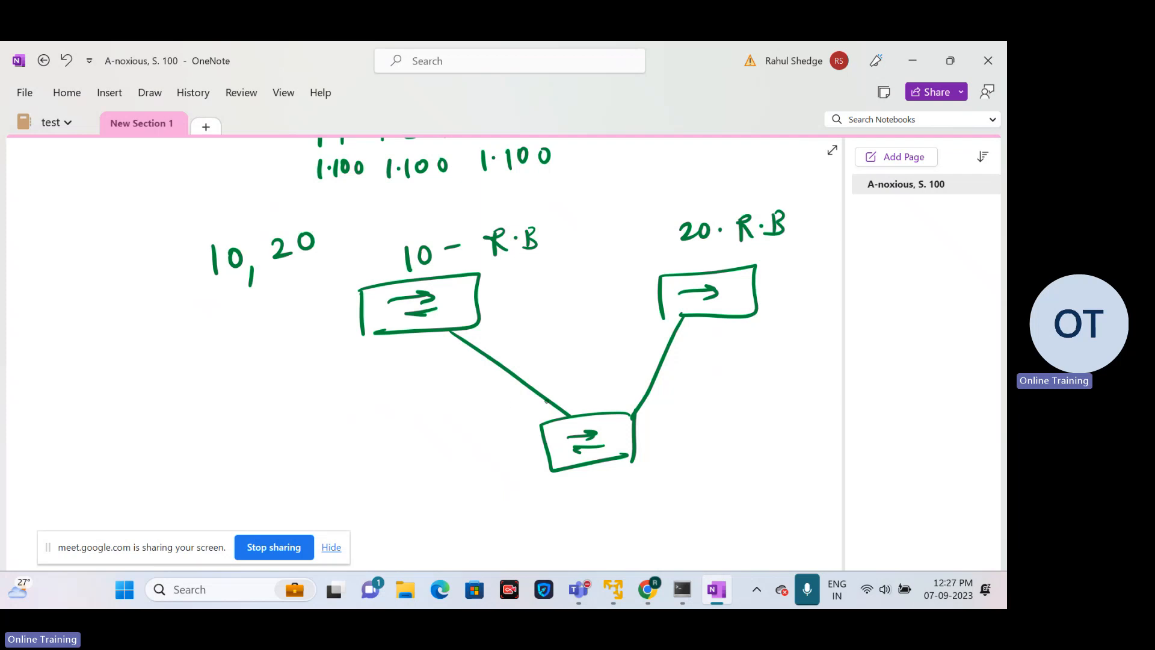
Step: Mark the lower switch's left port with a dot and label it "R.P" with "(10)" beside the link
left_click_drag(569, 409, 565, 412)
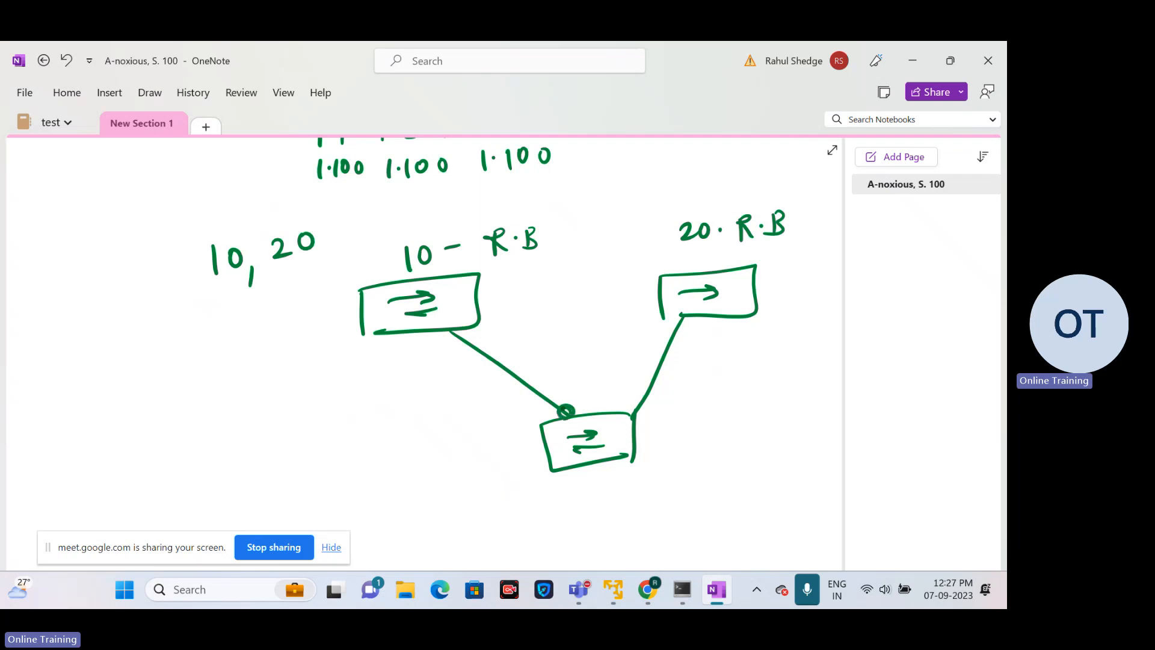
mouse_move(483, 397)
left_mouse_down()
mouse_move(482, 423)
mouse_move(510, 410)
left_mouse_up()
left_click(502, 411)
left_click_drag(548, 365, 548, 380)
mouse_move(558, 365)
left_mouse_down()
mouse_move(575, 380)
mouse_move(538, 380)
left_mouse_up()
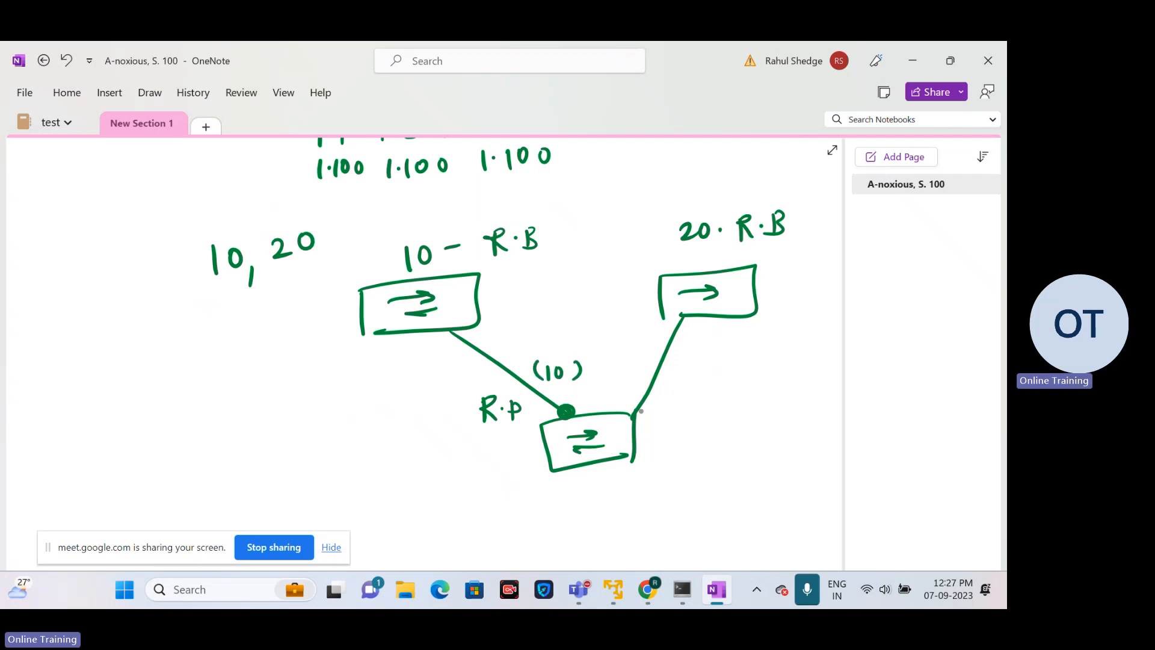
Step: Mark the lower switch's right port as "R.P (20)" and draw an arrow beside each link toward the upper switches
left_click_drag(634, 404, 658, 423)
left_click_drag(658, 404, 685, 425)
left_click(685, 404)
mouse_move(686, 399)
left_mouse_down()
mouse_move(688, 413)
mouse_move(738, 417)
mouse_move(737, 406)
left_mouse_up()
mouse_move(751, 399)
left_mouse_down()
mouse_move(746, 427)
mouse_move(706, 406)
mouse_move(707, 428)
left_mouse_up()
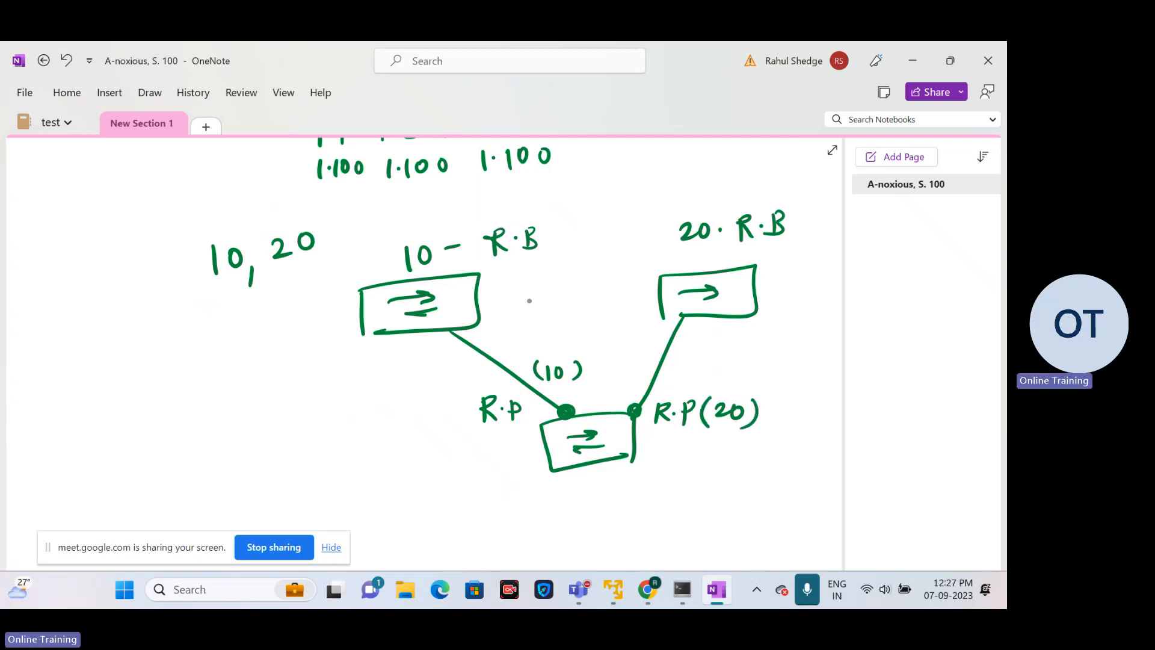
mouse_move(592, 384)
left_mouse_down()
mouse_move(493, 343)
mouse_move(499, 361)
left_mouse_up()
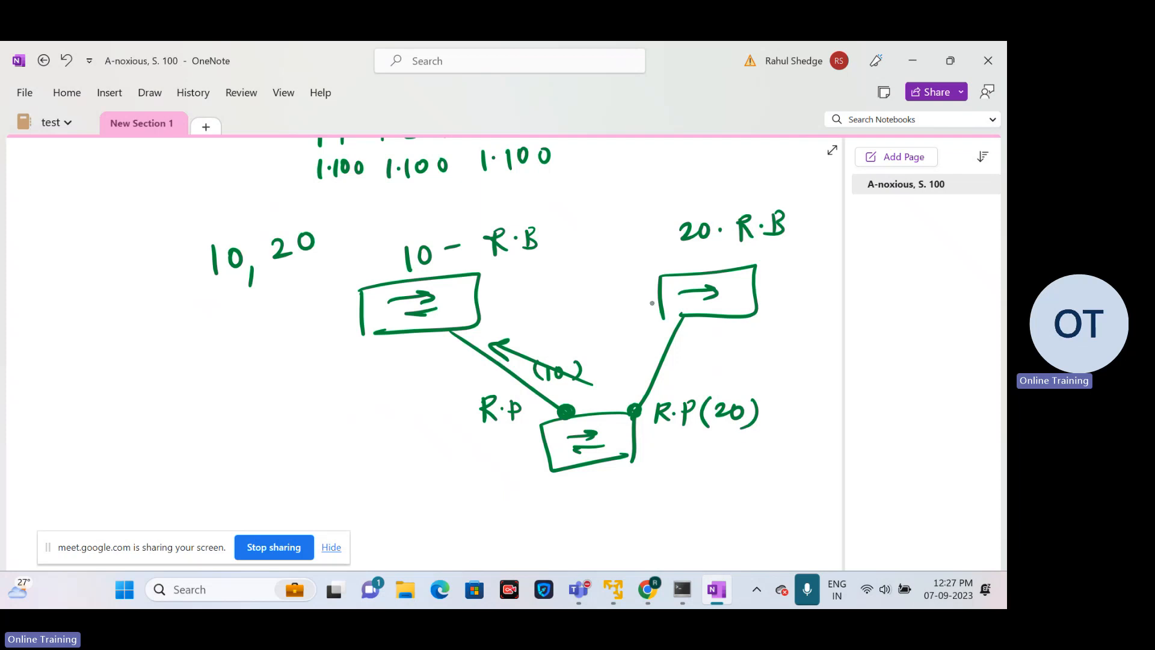
mouse_move(636, 384)
left_mouse_down()
mouse_move(656, 327)
mouse_move(662, 351)
left_mouse_up()
Step: Circle the left port's "R.P" label and write "(F)" and "20 (B)" beneath it
mouse_move(531, 416)
left_mouse_down()
mouse_move(474, 431)
mouse_move(528, 402)
mouse_move(501, 456)
mouse_move(513, 445)
left_mouse_up()
mouse_move(526, 438)
left_mouse_down()
mouse_move(530, 452)
mouse_move(486, 456)
mouse_move(468, 488)
left_mouse_up()
left_click_drag(479, 476, 519, 493)
left_click_drag(535, 472, 535, 495)
left_click_drag(506, 472, 503, 495)
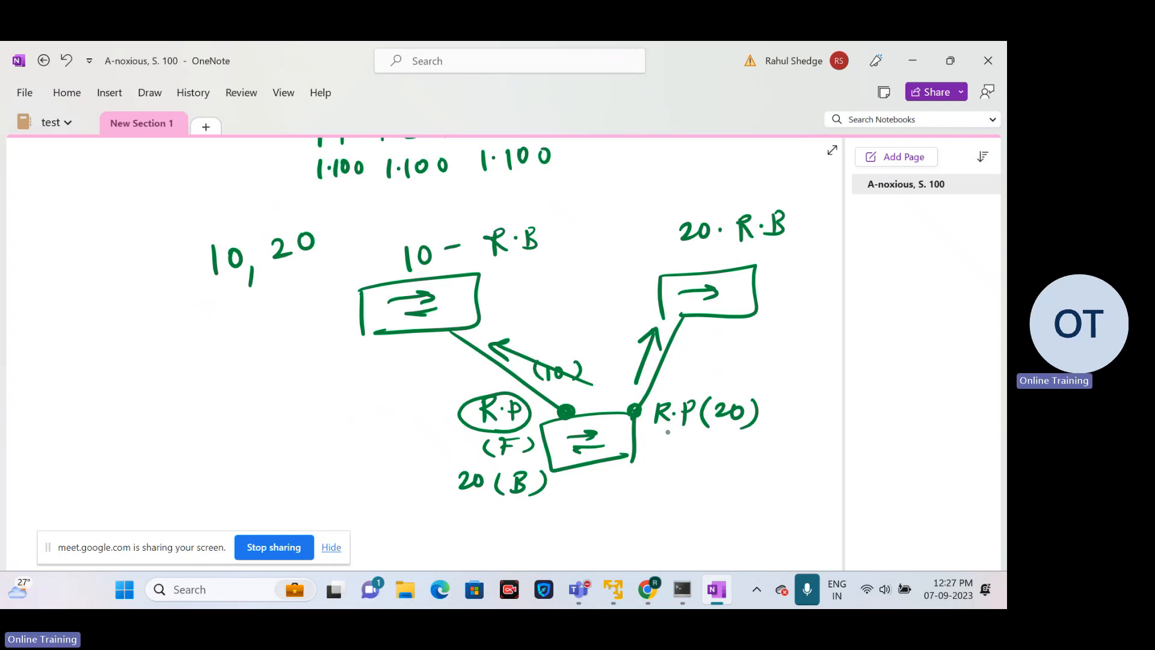
Step: Darken the right port's dot and write "10 (B)" beneath its "R.P (20)" label
left_click_drag(635, 408, 637, 412)
left_click_drag(681, 440, 680, 462)
mouse_move(693, 447)
left_mouse_down()
mouse_move(690, 456)
mouse_move(693, 444)
left_mouse_up()
left_click_drag(728, 446, 727, 462)
left_click_drag(725, 446, 719, 464)
left_click_drag(754, 443, 744, 465)
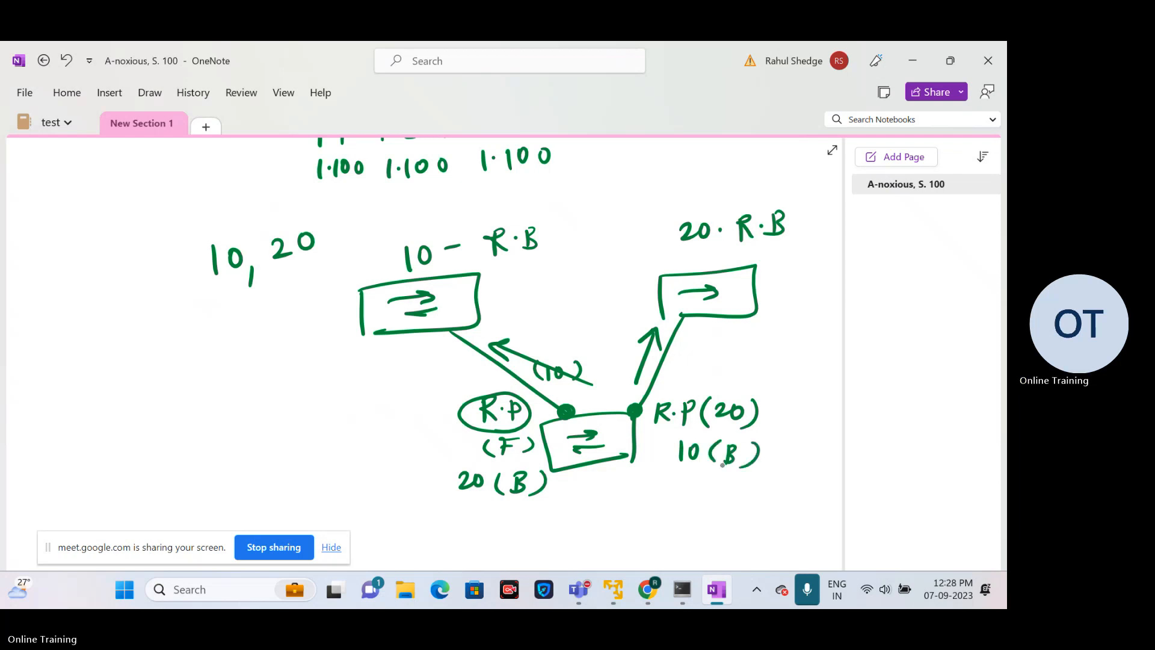
Step: Switch to the Google Meet call and admit the person waiting to join
left_click(648, 590)
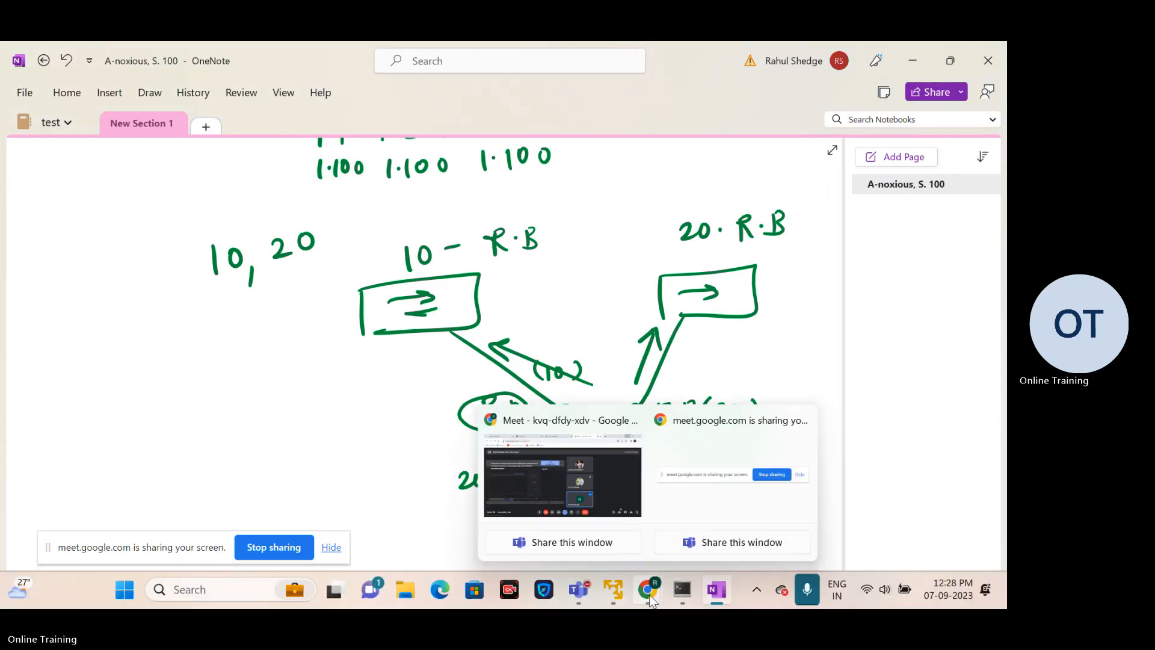
mouse_move(648, 591)
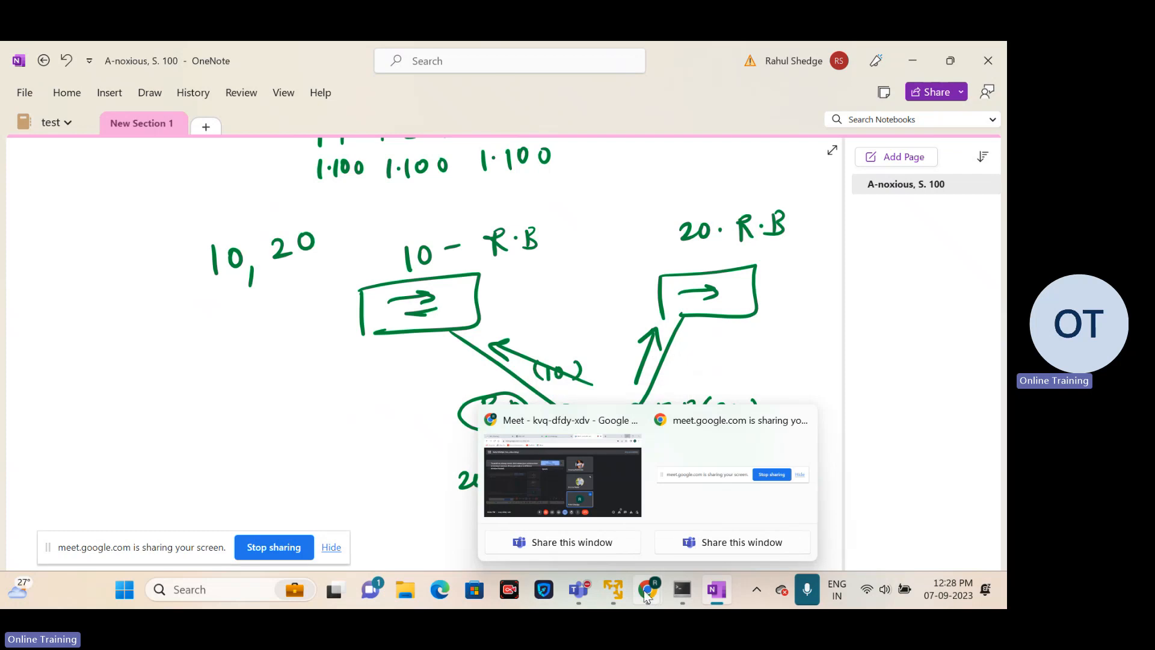
left_click(575, 471)
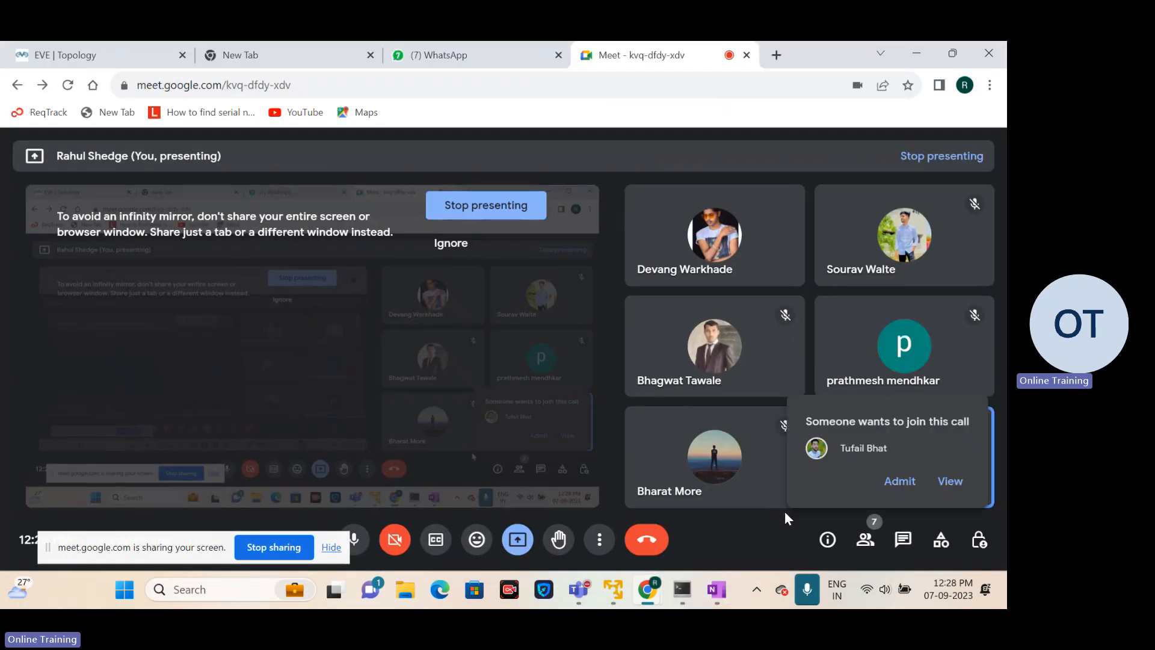
left_click(902, 492)
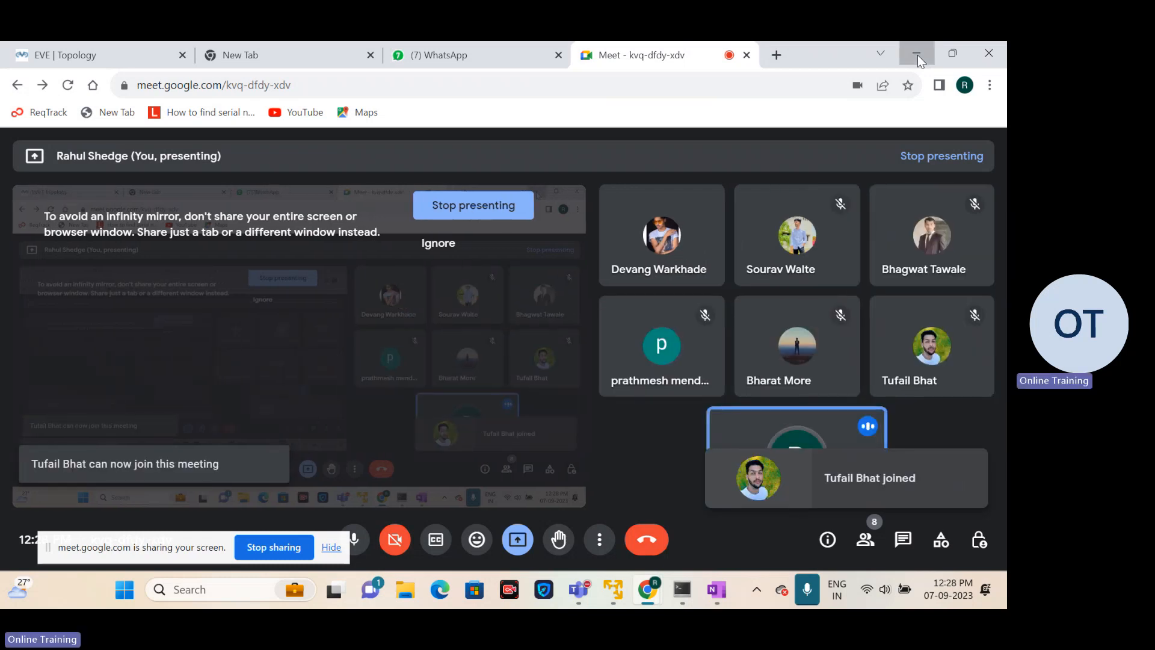
Step: Return to OneNote and add a second arrow toward the upper-right switch
left_click(919, 55)
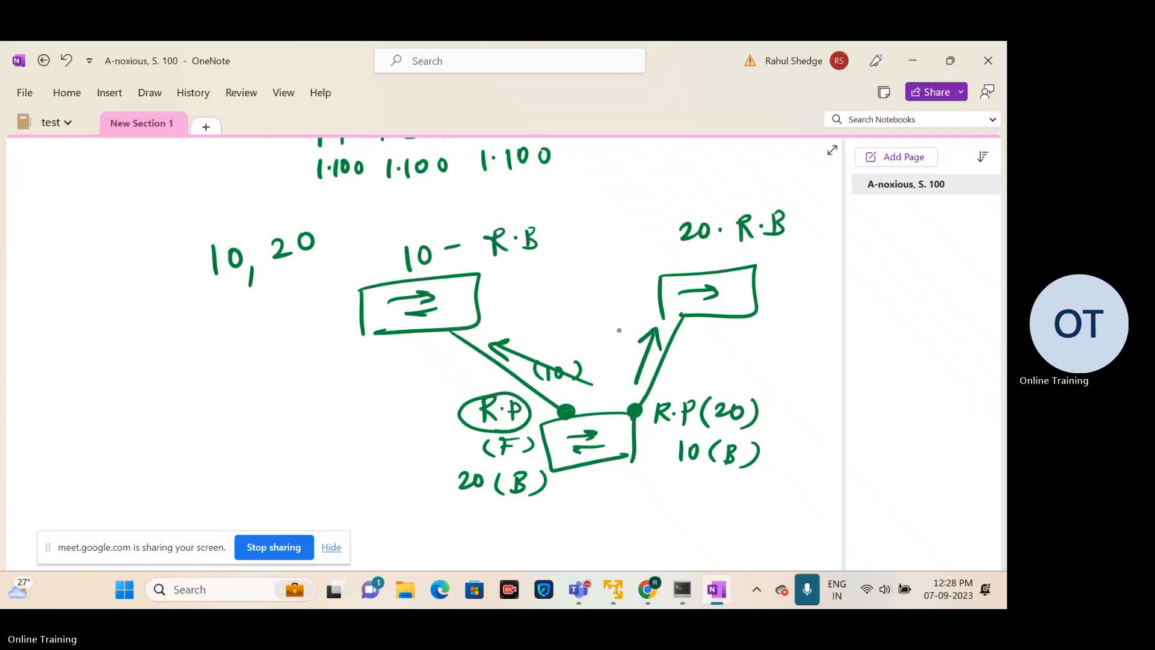
mouse_move(609, 364)
left_mouse_down()
mouse_move(623, 319)
mouse_move(625, 337)
left_mouse_up()
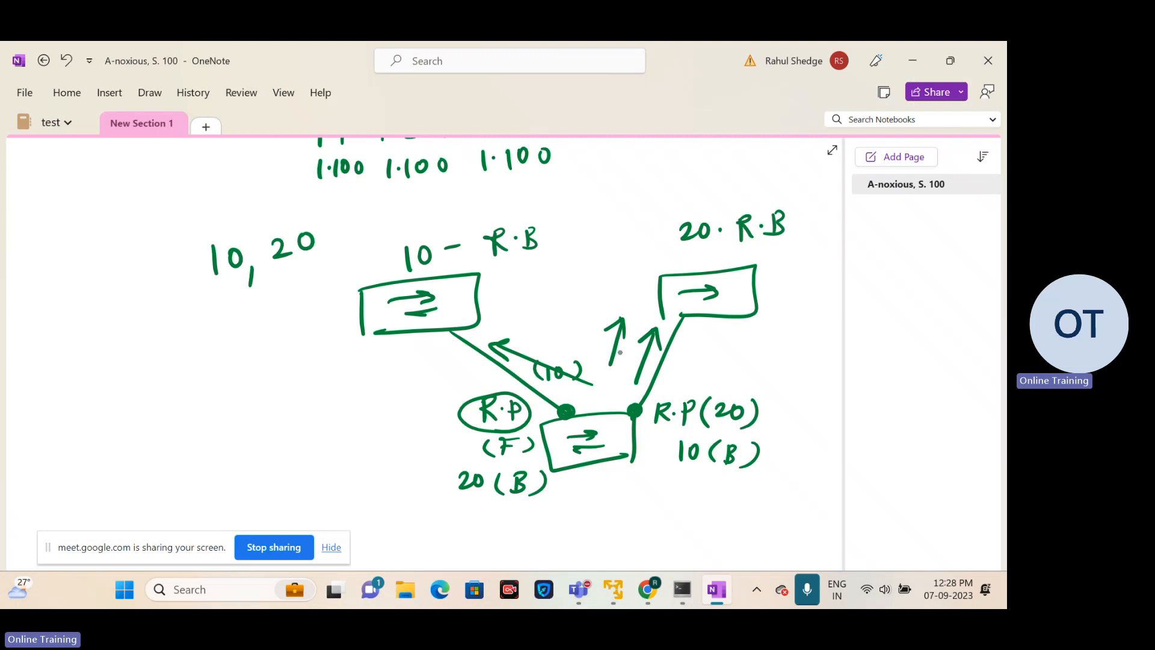
left_click_drag(220, 396, 283, 387)
Step: In the HSRP topology, put marks beside both routers and add another arrow from the switch toward router 1
scroll(283, 388, "up", 8)
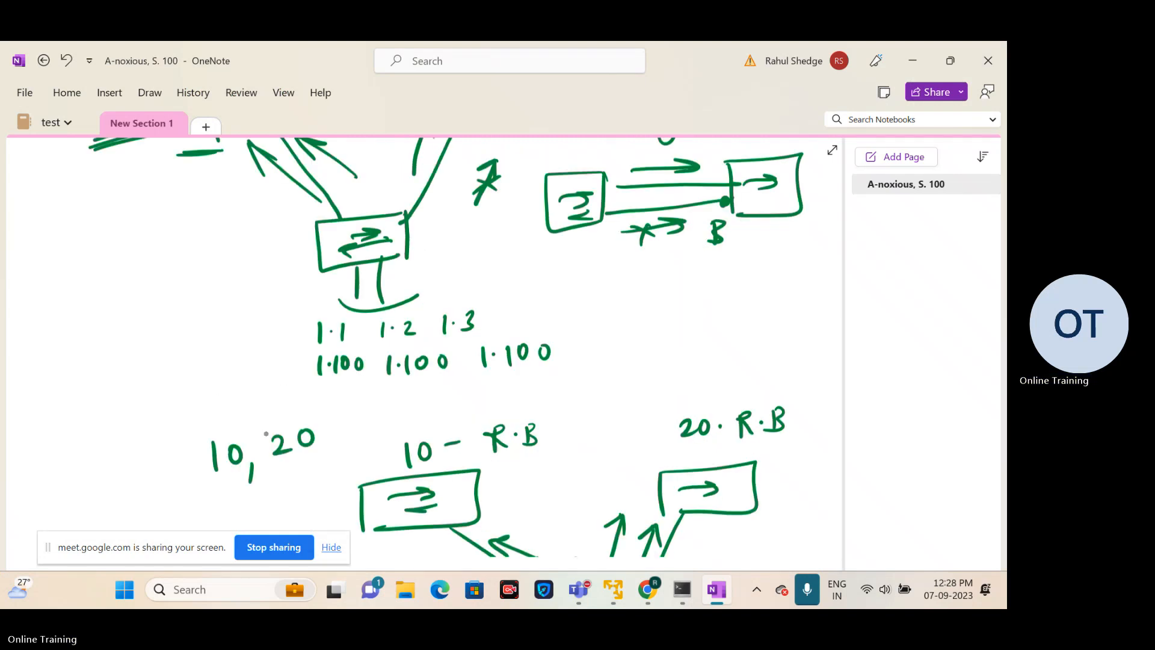
scroll(262, 440, "down", 3)
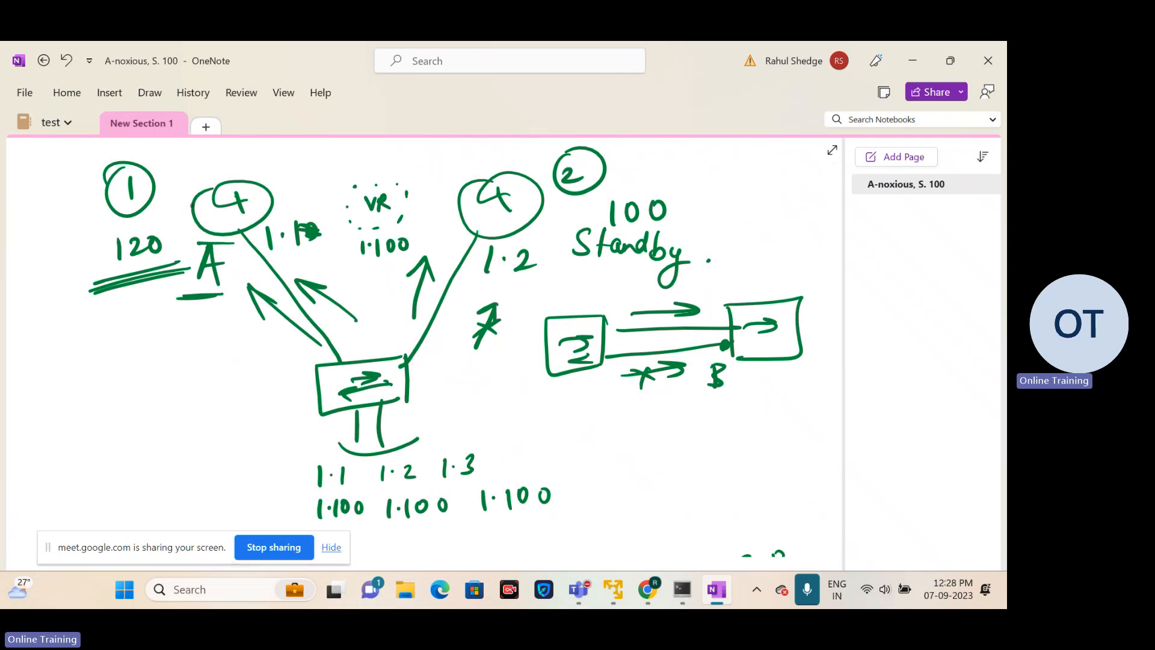
left_click_drag(176, 179, 205, 174)
left_click_drag(557, 210, 583, 210)
mouse_move(360, 339)
left_mouse_down()
mouse_move(283, 269)
mouse_move(325, 287)
left_mouse_up()
left_click_drag(284, 274, 292, 295)
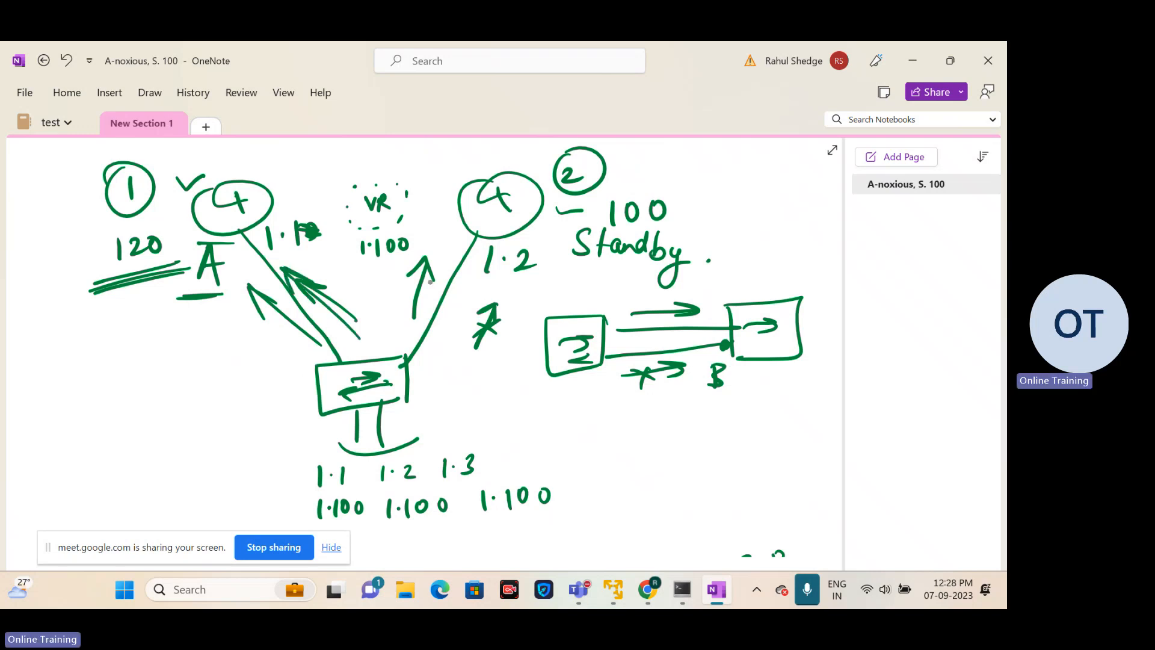
Step: Thicken the arrow toward router 2 and cross out the link between the switch and router 2
left_click_drag(437, 261, 415, 316)
left_click_drag(436, 256, 440, 281)
left_click_drag(424, 320, 445, 294)
left_click_drag(437, 295, 453, 317)
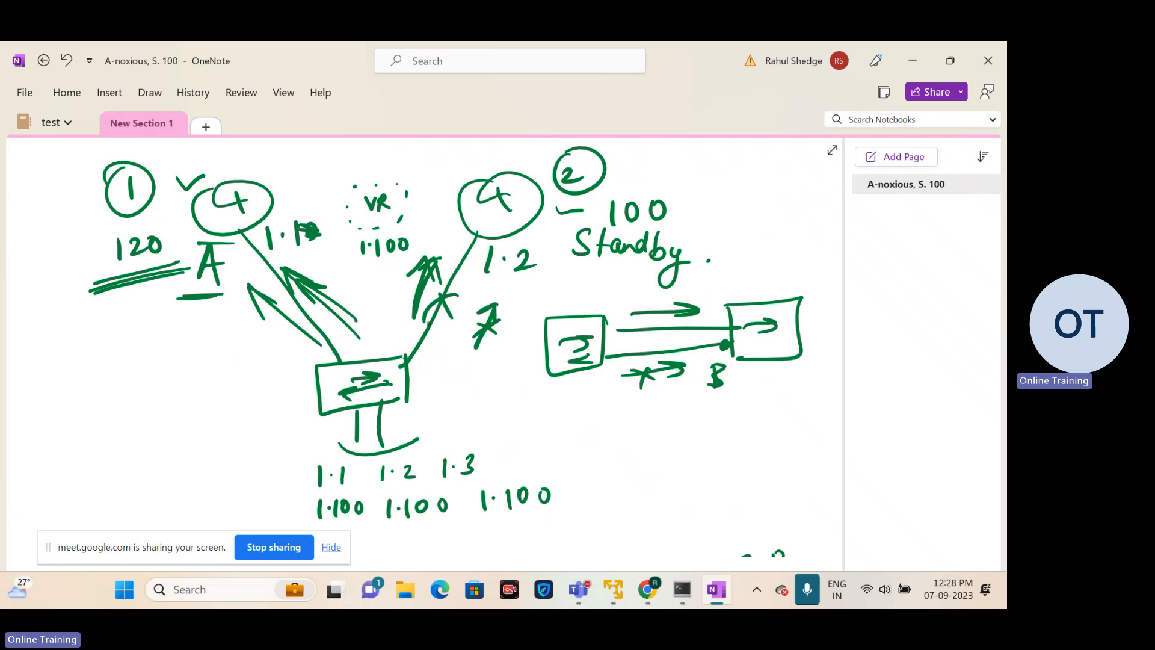
Step: Draw another arrow toward router 2 on the outer side of its link and write "Un Un+" below it
mouse_move(473, 278)
left_mouse_down()
mouse_move(462, 341)
mouse_move(474, 276)
mouse_move(479, 294)
left_mouse_up()
mouse_move(449, 354)
left_mouse_down()
mouse_move(480, 372)
mouse_move(503, 356)
mouse_move(519, 373)
left_mouse_up()
mouse_move(524, 356)
left_mouse_down()
mouse_move(524, 374)
mouse_move(532, 364)
left_mouse_up()
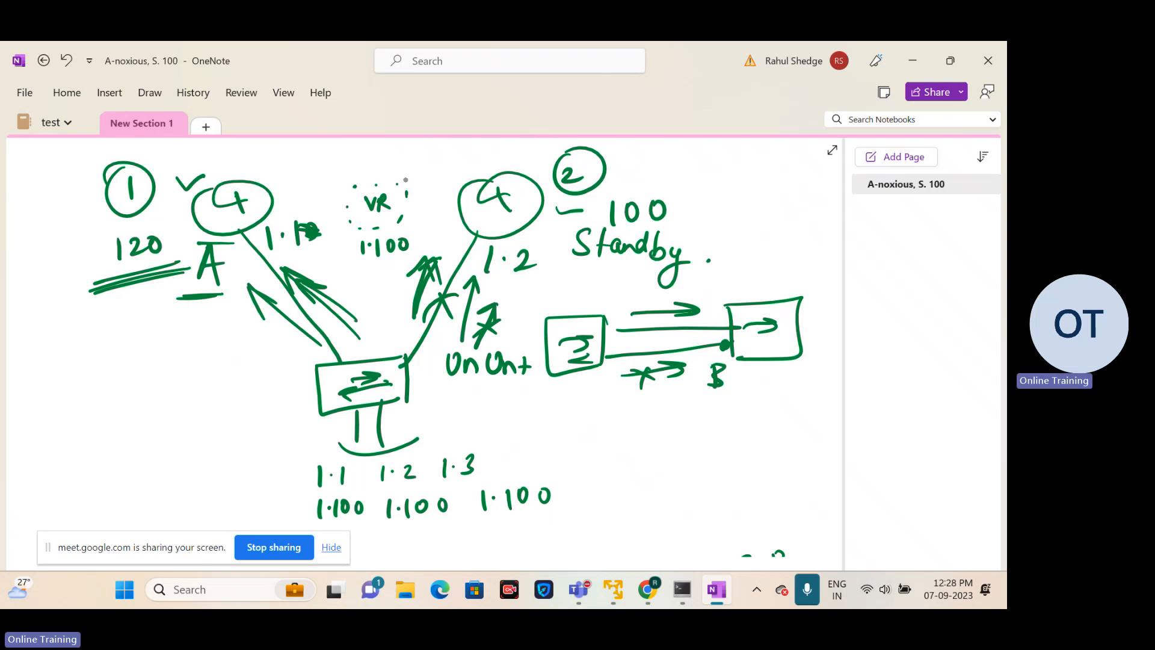
Step: Add a short line beside router 2 and one more arrow from the switch toward each router
left_click_drag(468, 179, 432, 172)
mouse_move(234, 310)
left_mouse_down()
mouse_move(286, 363)
mouse_move(257, 318)
left_mouse_up()
mouse_move(536, 278)
left_mouse_down()
mouse_move(520, 322)
mouse_move(539, 291)
left_mouse_up()
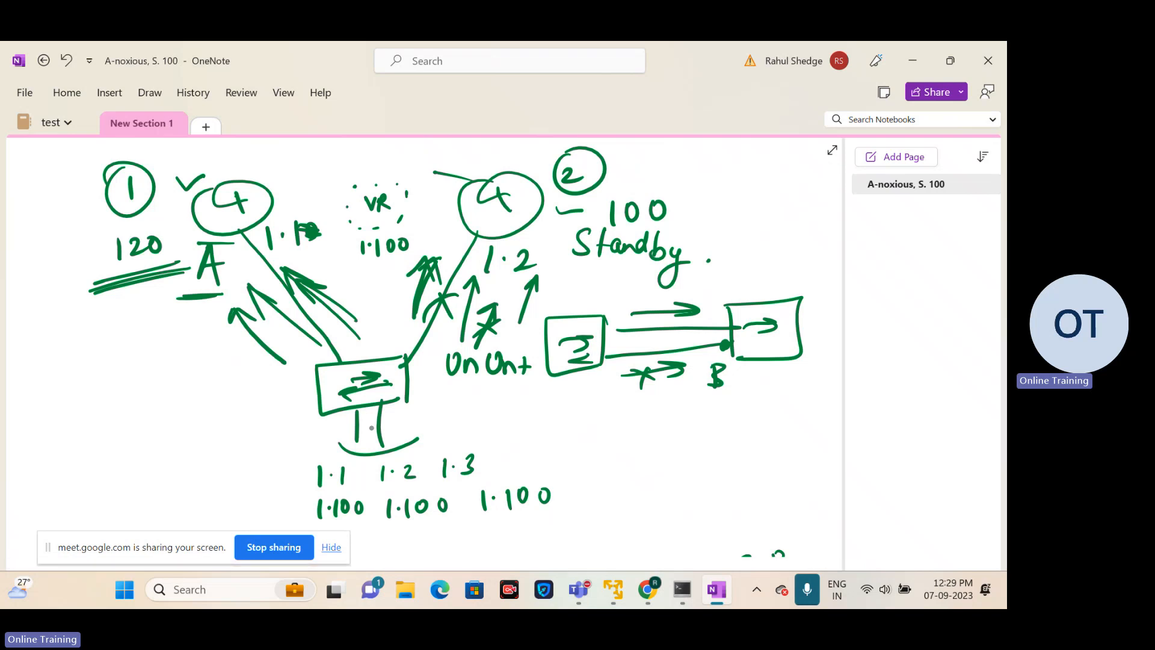
Step: Switch to the Google Meet window to check the participants, and return to the OneNote sketch
mouse_move(652, 596)
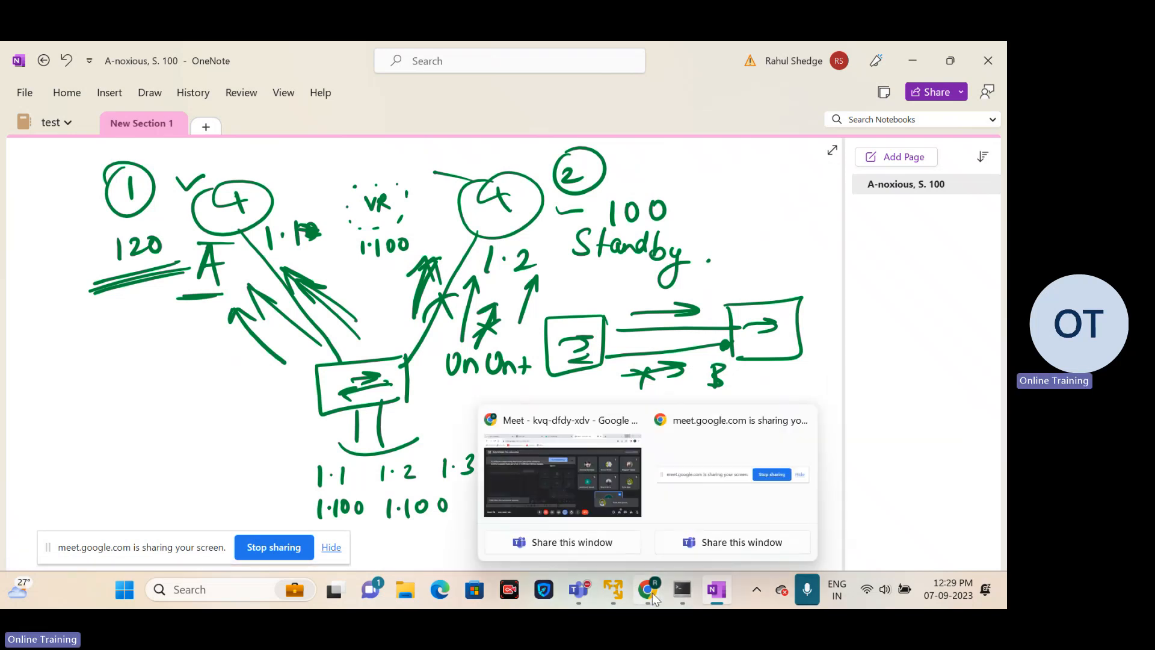
left_click(562, 489)
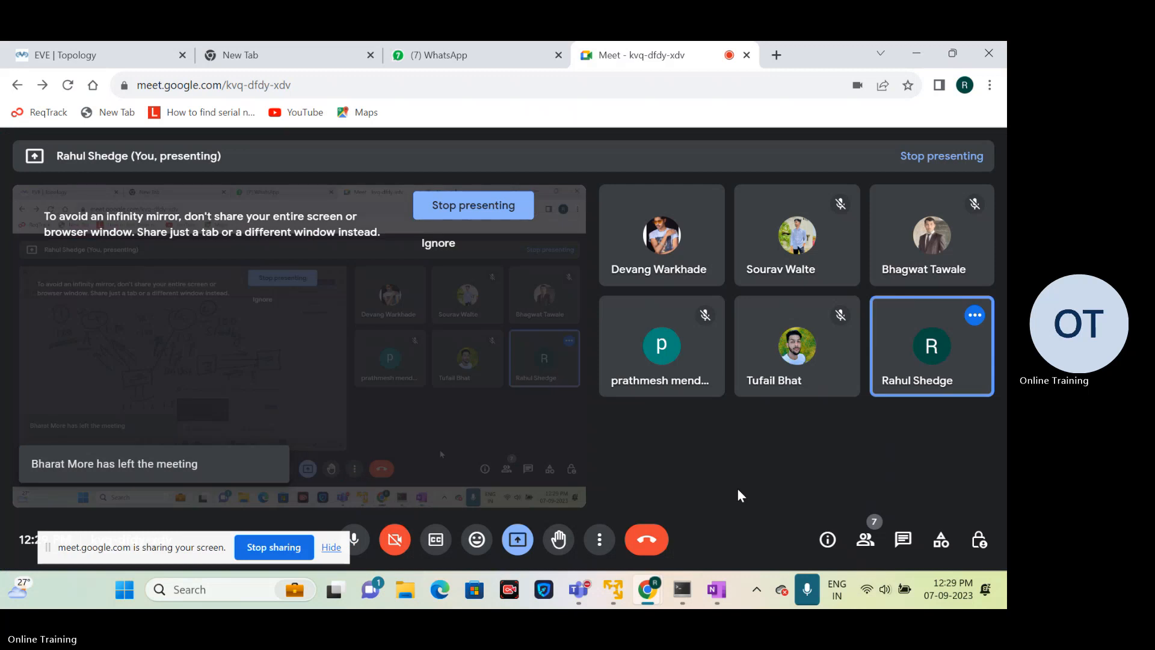
left_click(914, 58)
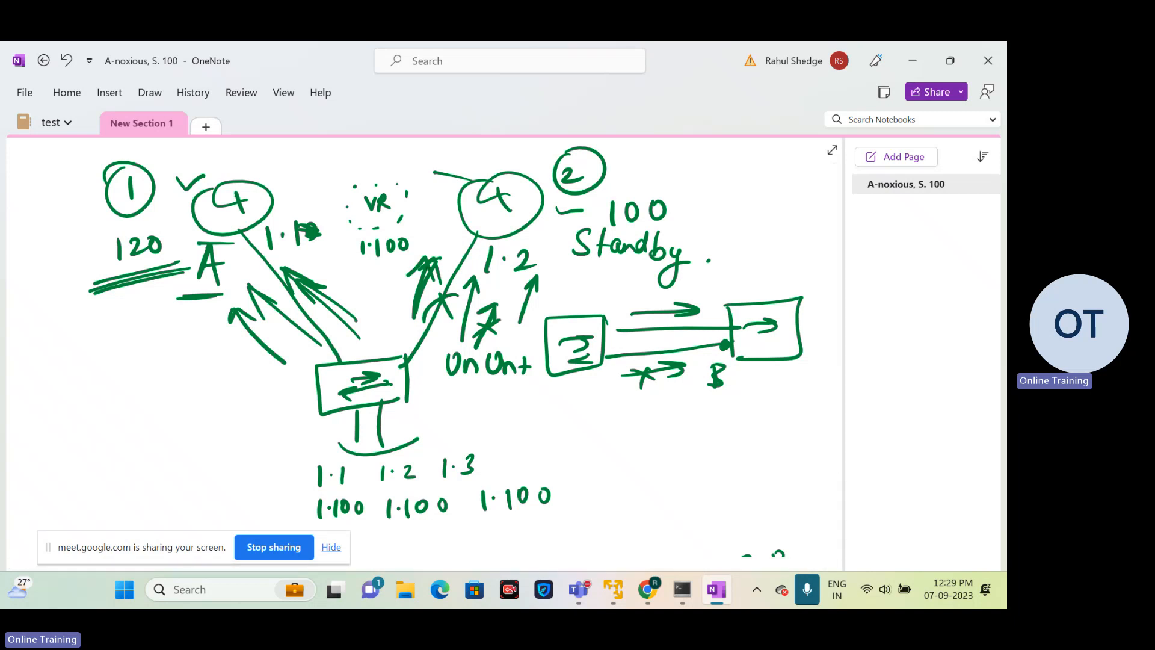
Step: Draw more arrow strokes toward router 2 on the inner side of its link
mouse_move(417, 317)
left_mouse_down()
mouse_move(448, 239)
mouse_move(446, 263)
left_mouse_up()
left_click_drag(413, 262, 422, 249)
left_click_drag(390, 323, 421, 249)
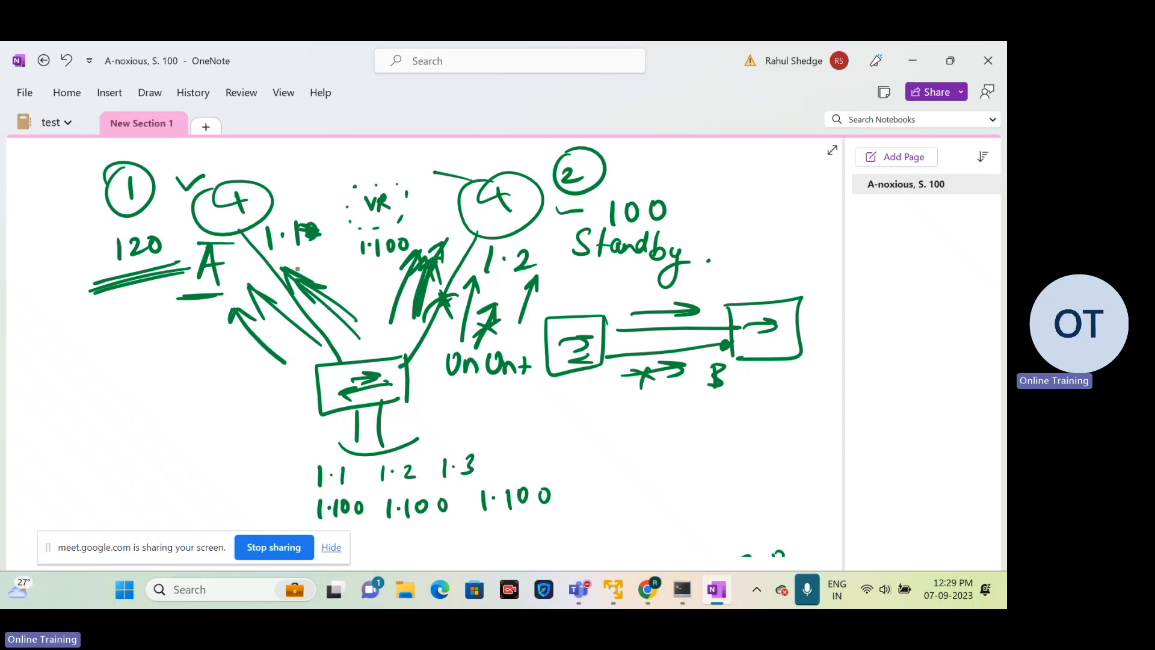
Step: In a blank area below the topology, write "group - 10" and draw four small router circles after a dash
scroll(258, 457, "down", 15)
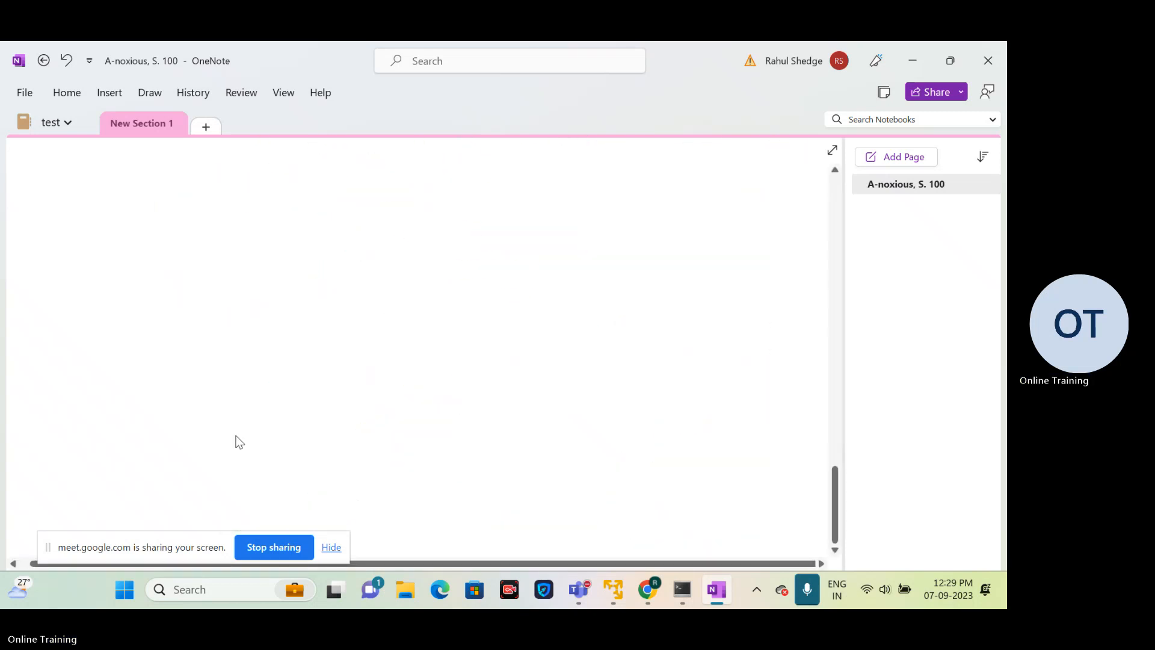
mouse_move(109, 169)
left_mouse_down()
mouse_move(98, 192)
mouse_move(114, 176)
mouse_move(142, 175)
mouse_move(157, 199)
mouse_move(166, 180)
left_mouse_up()
mouse_move(189, 179)
left_mouse_down()
mouse_move(242, 188)
mouse_move(263, 168)
mouse_move(442, 181)
left_mouse_up()
mouse_move(443, 169)
left_mouse_down()
mouse_move(431, 182)
mouse_move(438, 158)
mouse_move(510, 180)
left_mouse_up()
mouse_move(509, 170)
left_mouse_down()
mouse_move(499, 193)
mouse_move(505, 164)
left_mouse_up()
mouse_move(565, 171)
left_mouse_down()
mouse_move(576, 183)
mouse_move(565, 183)
left_mouse_up()
mouse_move(568, 160)
left_mouse_down()
mouse_move(560, 166)
mouse_move(633, 152)
left_mouse_up()
mouse_move(628, 169)
left_mouse_down()
mouse_move(641, 178)
mouse_move(619, 157)
left_mouse_up()
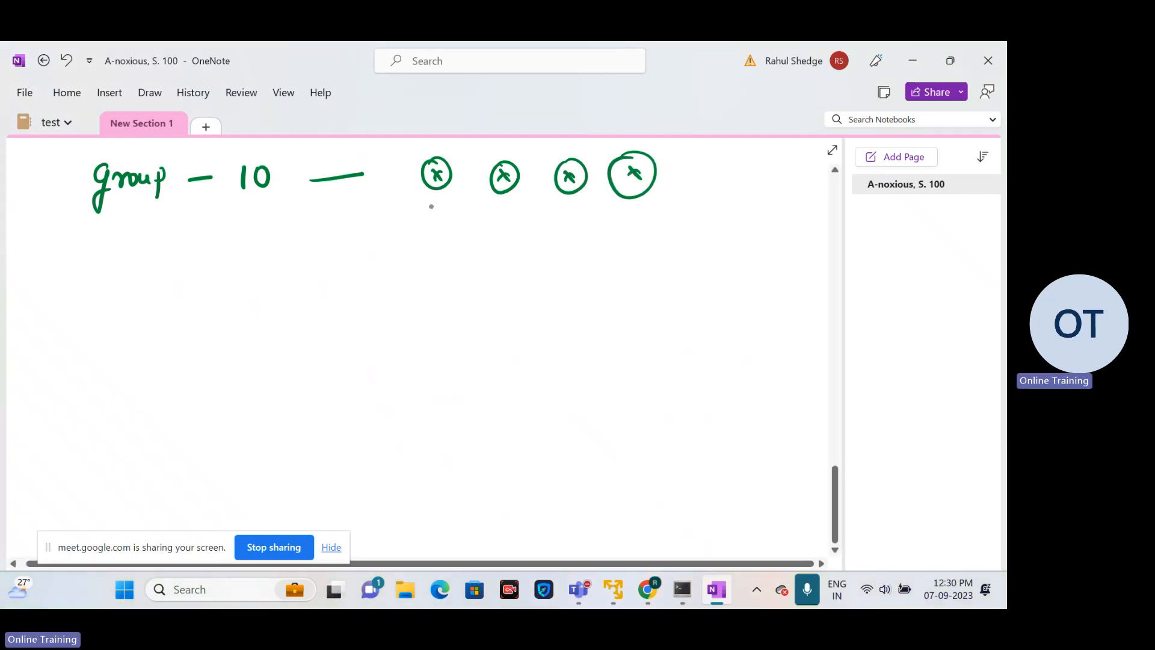
Step: Label the first router "A" with priority 120 and the other three routers "S"
left_click_drag(395, 173, 408, 163)
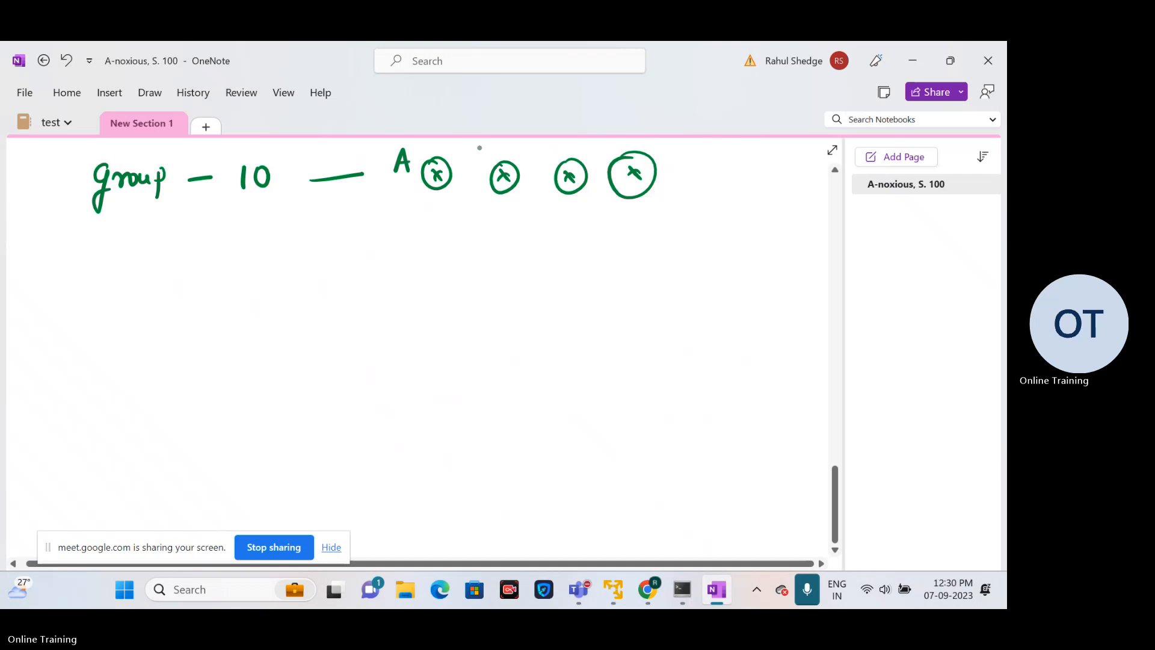
left_click_drag(503, 143, 495, 156)
mouse_move(573, 141)
left_mouse_down()
mouse_move(564, 154)
mouse_move(612, 153)
left_mouse_up()
left_click_drag(374, 185, 372, 201)
left_click_drag(379, 188, 390, 200)
left_click_drag(401, 186, 399, 186)
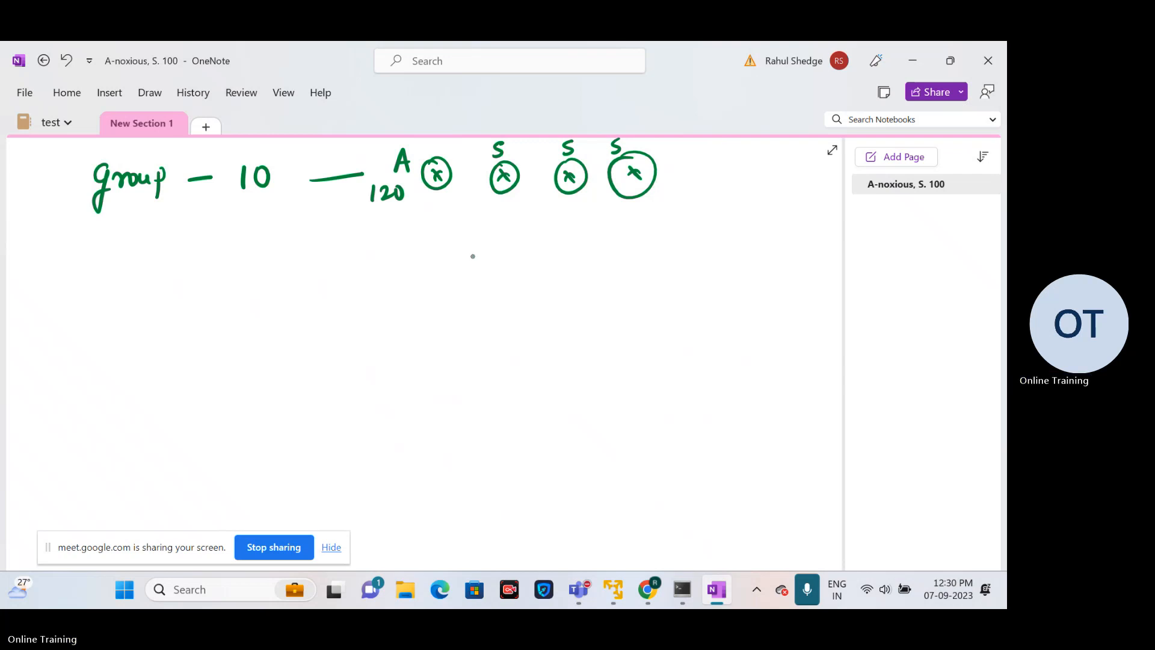
Step: Write the priorities 120, 100 and 100 below the three standby routers
mouse_move(486, 199)
left_mouse_down()
mouse_move(484, 215)
mouse_move(501, 199)
mouse_move(509, 214)
left_mouse_up()
mouse_move(517, 199)
left_mouse_down()
mouse_move(566, 220)
mouse_move(575, 205)
left_mouse_up()
left_click_drag(585, 205, 619, 221)
mouse_move(632, 202)
left_mouse_down()
mouse_move(646, 215)
mouse_move(653, 203)
left_mouse_up()
Step: Underline the two 120-priority routers and the group number 10, and write "A" below the first router
left_click_drag(519, 230, 369, 238)
mouse_move(430, 190)
left_mouse_down()
mouse_move(429, 204)
mouse_move(492, 180)
left_mouse_up()
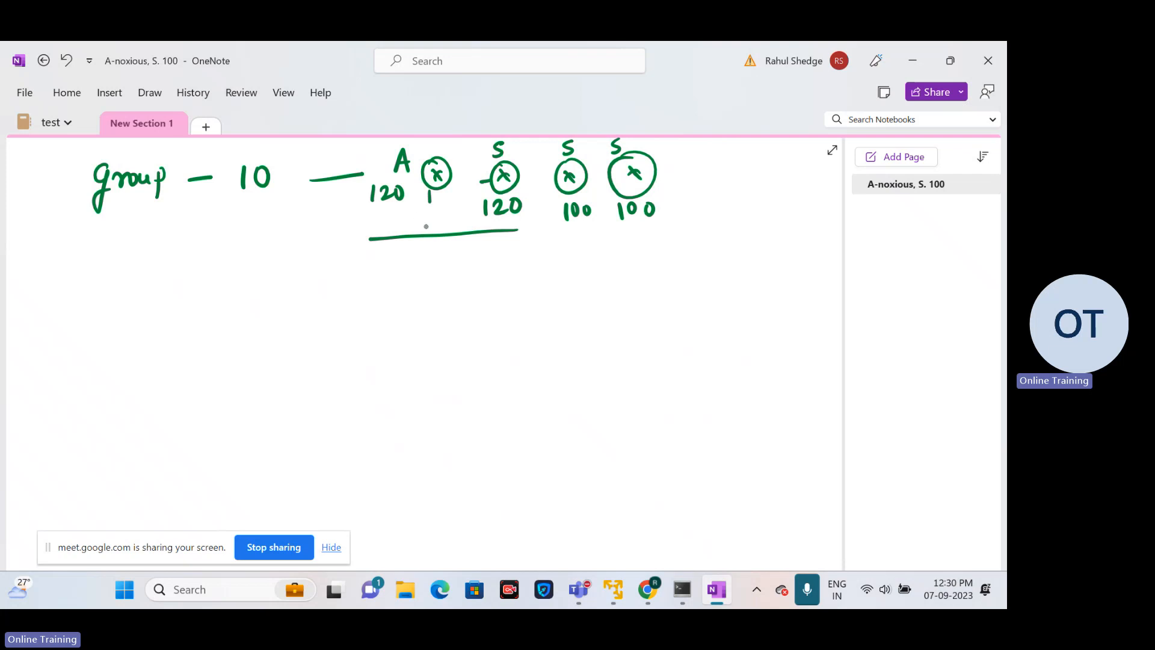
mouse_move(410, 233)
left_mouse_down()
mouse_move(419, 206)
mouse_move(427, 233)
mouse_move(431, 218)
left_mouse_up()
left_click_drag(223, 203, 277, 196)
Step: Write "group" on a new row and draw two router circles spaced apart beside it
mouse_move(125, 286)
left_mouse_down()
mouse_move(109, 335)
mouse_move(162, 289)
mouse_move(193, 290)
left_mouse_up()
mouse_move(375, 302)
left_mouse_down()
mouse_move(392, 334)
mouse_move(394, 308)
left_mouse_up()
left_click_drag(391, 295, 356, 302)
mouse_move(626, 300)
left_mouse_down()
mouse_move(639, 328)
mouse_move(656, 290)
left_mouse_up()
left_click_drag(617, 322, 627, 309)
mouse_move(605, 313)
left_mouse_down()
mouse_move(626, 292)
mouse_move(647, 295)
left_mouse_up()
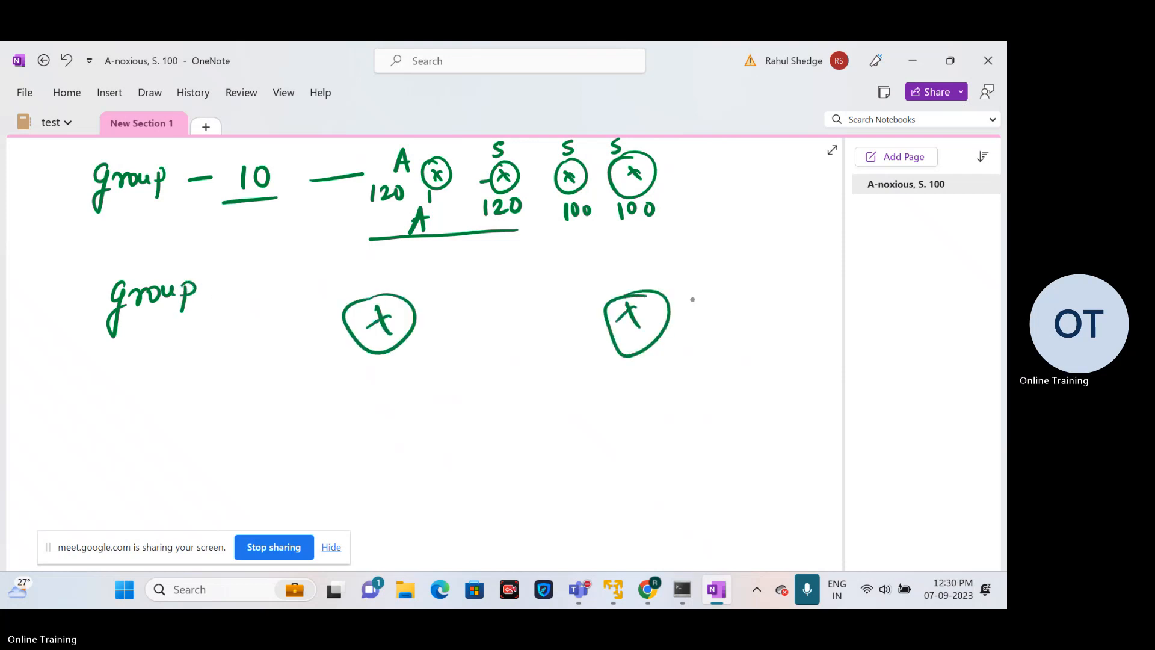
Step: Box the two routers as group 10, number them 1 and 2, and give them priorities 120 and 100
mouse_move(723, 240)
left_mouse_down()
mouse_move(726, 358)
mouse_move(442, 293)
mouse_move(325, 304)
mouse_move(464, 370)
mouse_move(727, 348)
left_mouse_up()
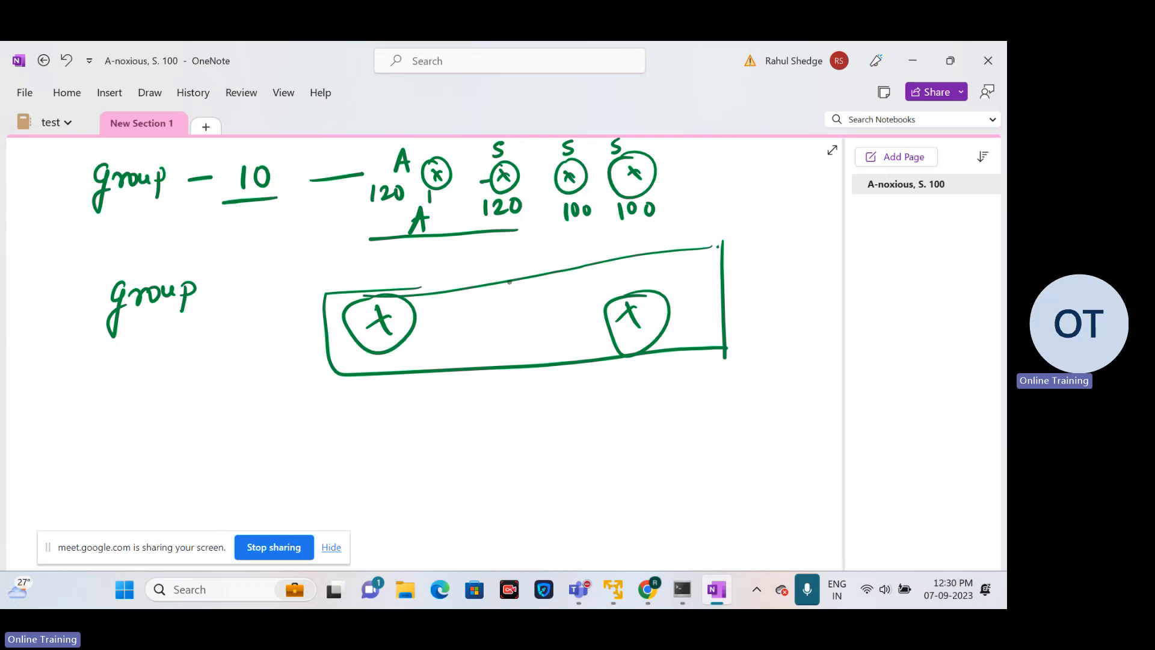
mouse_move(512, 292)
left_mouse_down()
mouse_move(510, 311)
mouse_move(529, 292)
left_mouse_up()
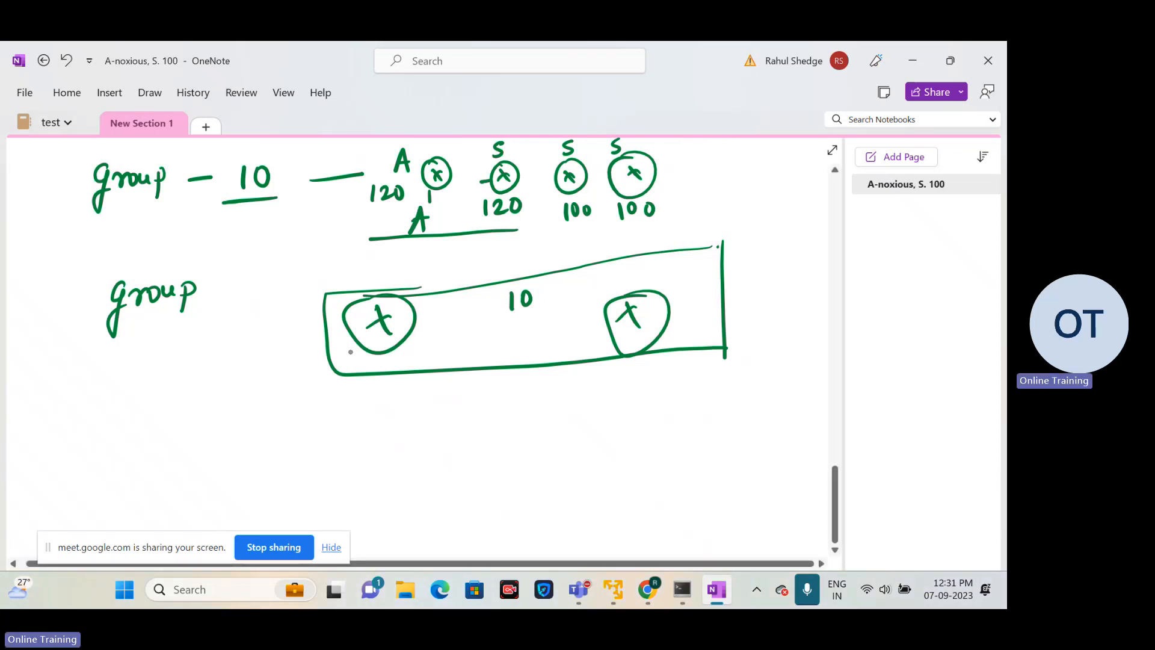
mouse_move(395, 353)
left_mouse_down()
mouse_move(386, 371)
mouse_move(415, 364)
mouse_move(421, 334)
left_mouse_up()
left_click_drag(673, 283, 696, 296)
mouse_move(687, 267)
left_mouse_down()
mouse_move(669, 295)
mouse_move(689, 266)
left_mouse_up()
left_click_drag(507, 312, 538, 310)
left_click_drag(509, 320, 532, 318)
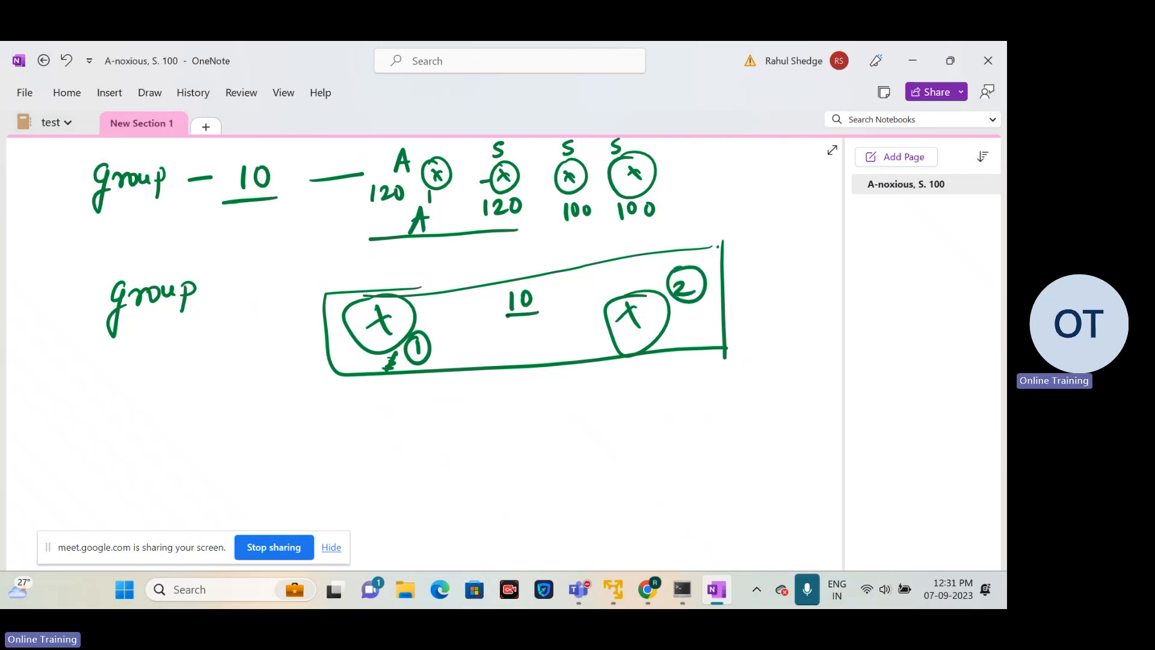
mouse_move(428, 306)
left_mouse_down()
mouse_move(427, 325)
mouse_move(448, 324)
mouse_move(454, 308)
left_mouse_up()
mouse_move(676, 324)
left_mouse_down()
mouse_move(676, 341)
mouse_move(705, 321)
left_mouse_up()
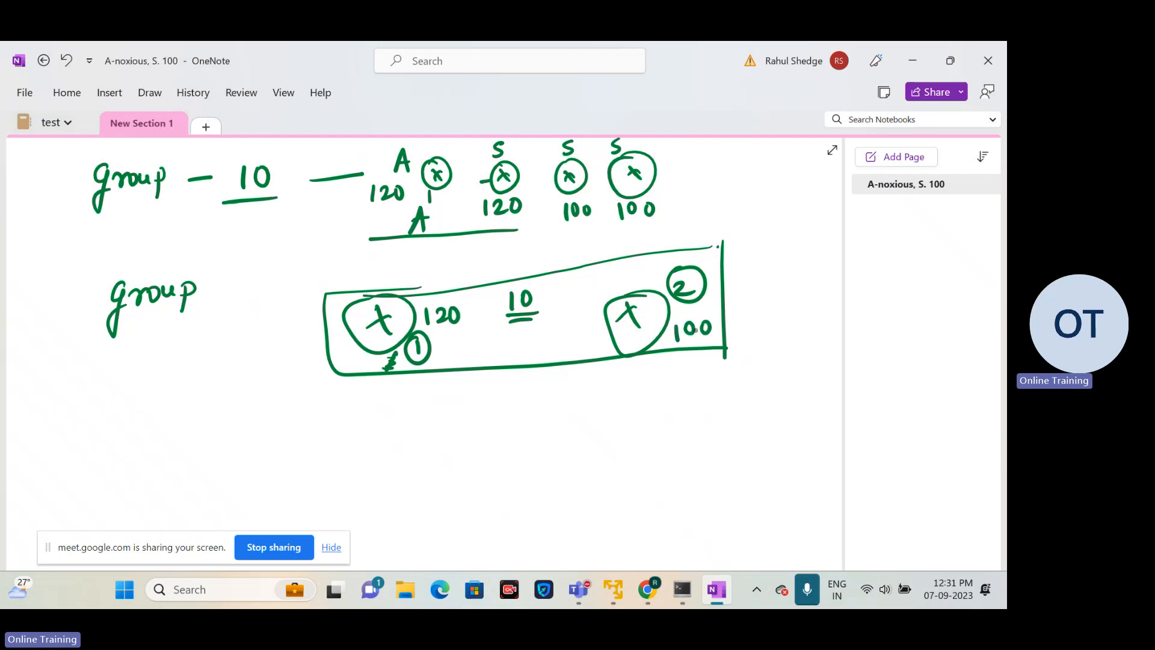
Step: Change the pen colour to red and draw a larger rectangle around the green group 10 box
left_click(143, 92)
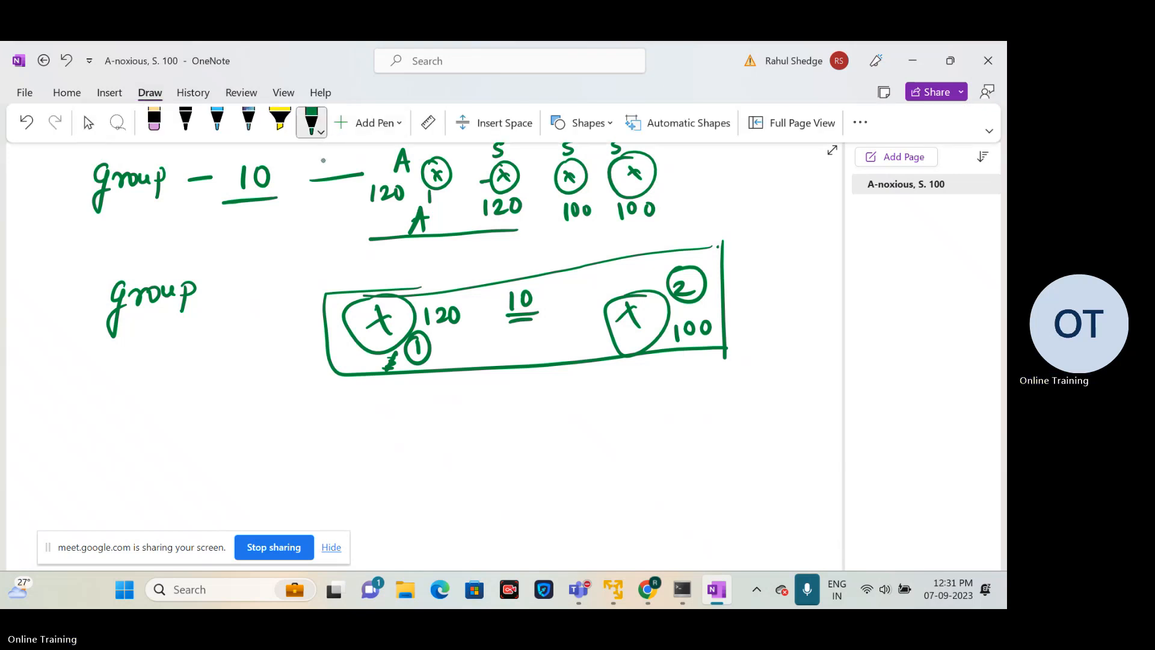
left_click(319, 127)
left_click(390, 329)
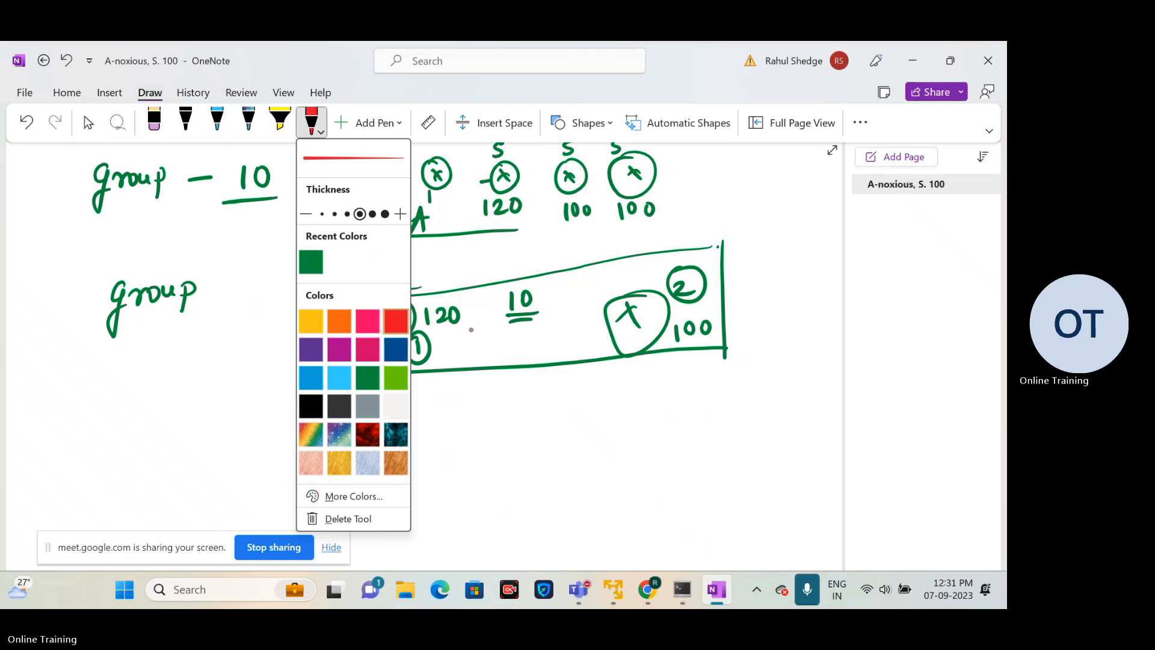
left_click(717, 426)
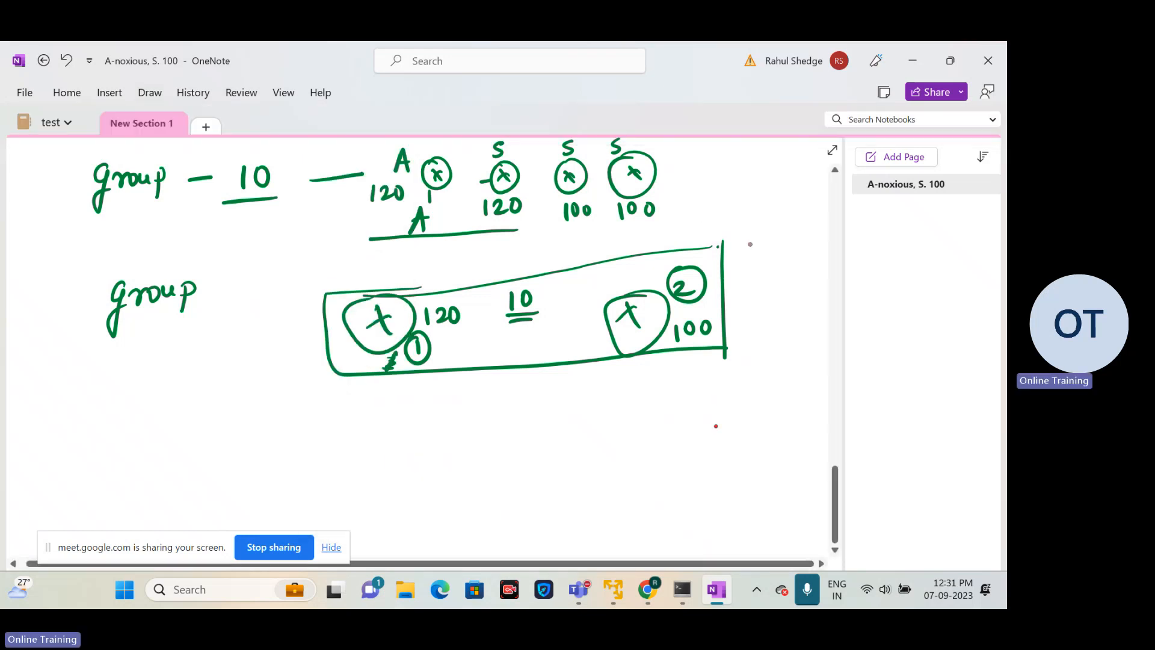
left_click_drag(756, 224, 754, 437)
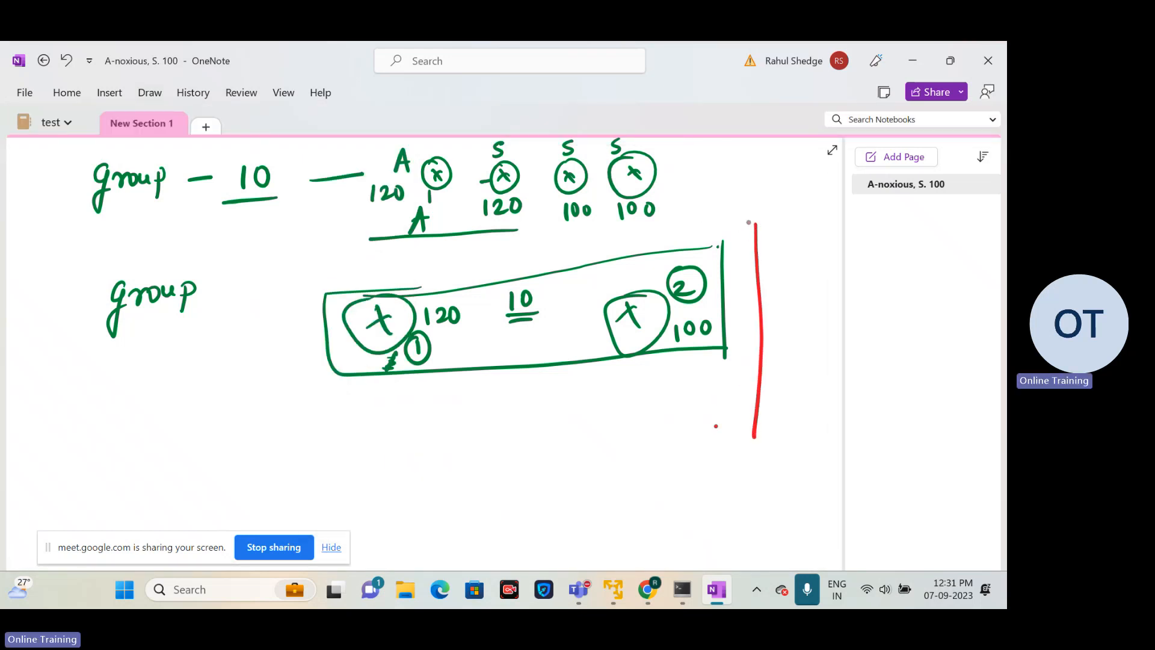
mouse_move(748, 222)
left_mouse_down()
mouse_move(287, 260)
mouse_move(296, 378)
mouse_move(308, 443)
mouse_move(765, 422)
left_mouse_up()
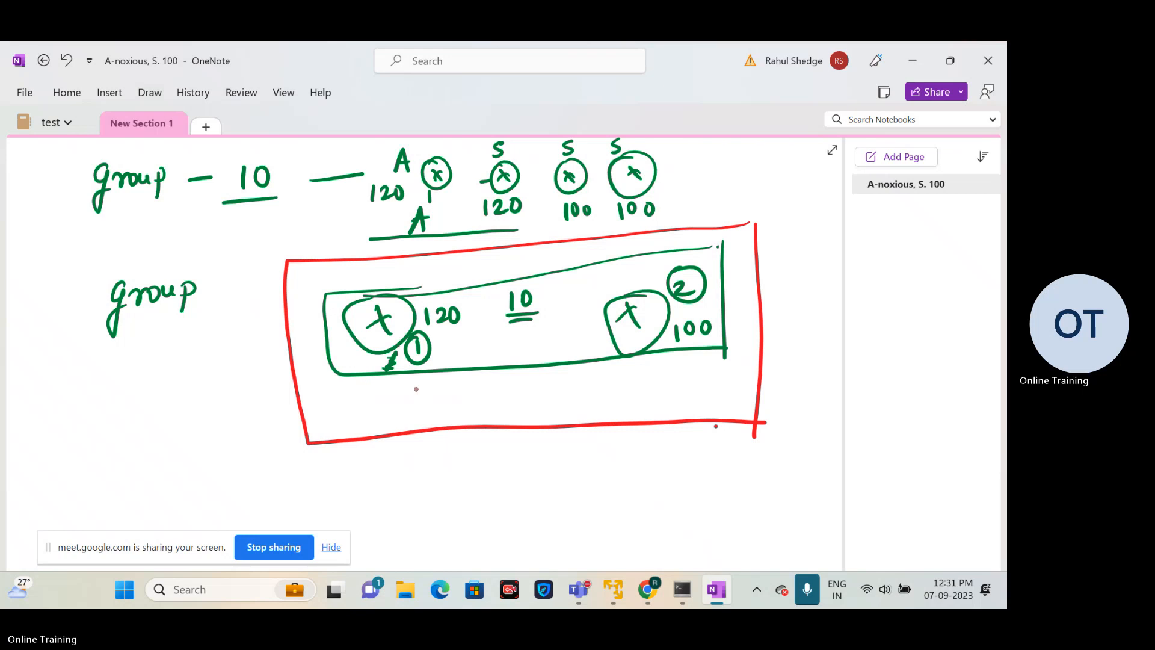
Step: Label the red box with a circled 20 and write priorities 100 for router 1 and 120 for router 2
left_click_drag(400, 390, 404, 415)
left_click_drag(419, 391, 435, 390)
mouse_move(323, 398)
left_mouse_down()
mouse_move(328, 421)
mouse_move(341, 420)
mouse_move(345, 401)
left_mouse_up()
mouse_move(321, 392)
left_mouse_down()
mouse_move(364, 415)
mouse_move(319, 392)
left_mouse_up()
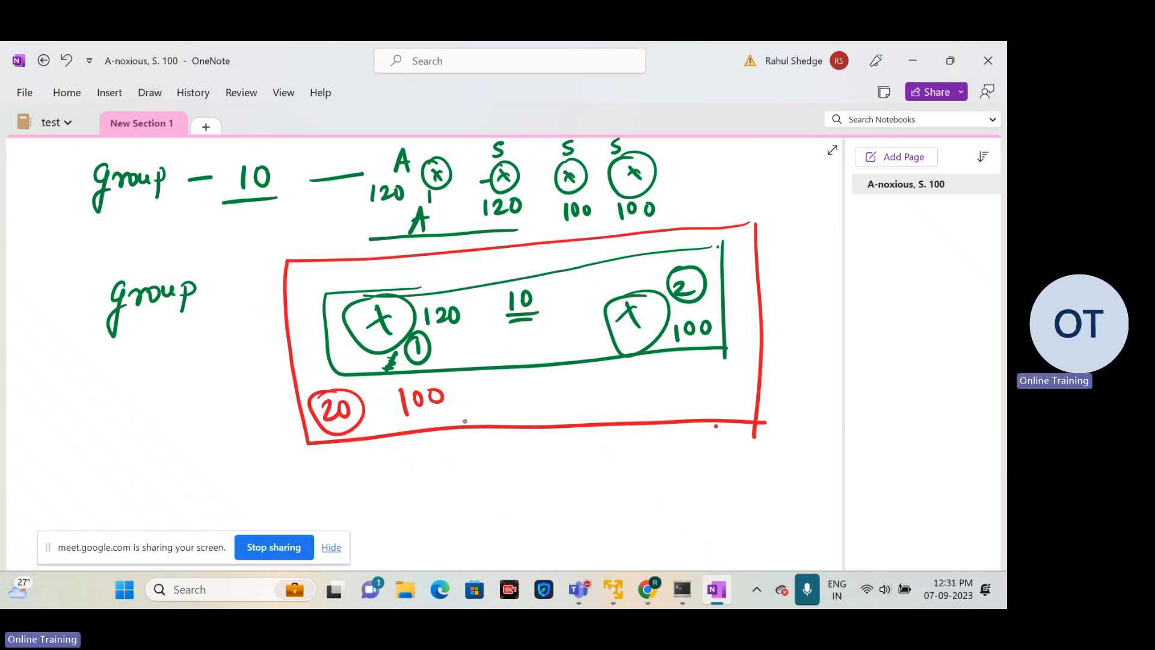
left_click_drag(412, 422, 449, 413)
mouse_move(678, 373)
left_mouse_down()
mouse_move(681, 395)
mouse_move(704, 387)
left_mouse_up()
left_click_drag(716, 374, 719, 376)
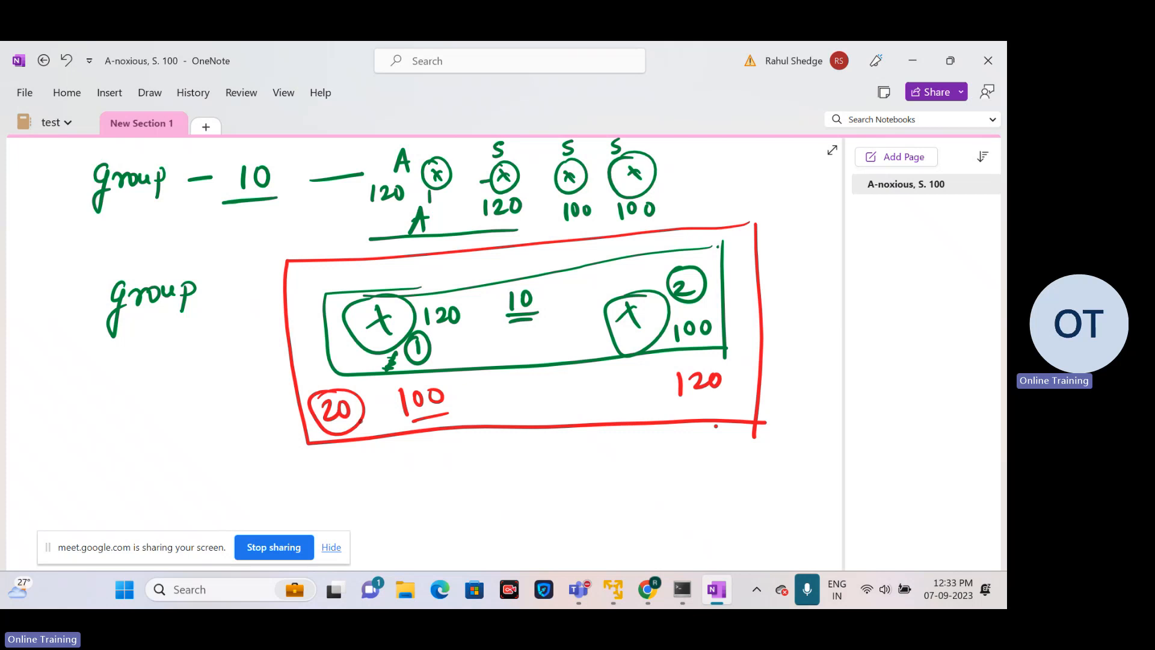
Step: Complete the green group label with "=10" and write "group=20" below it in red
left_click_drag(202, 292, 215, 289)
left_click_drag(202, 300, 216, 298)
mouse_move(223, 281)
left_mouse_down()
mouse_move(227, 297)
mouse_move(240, 282)
left_mouse_up()
mouse_move(124, 358)
left_mouse_down()
mouse_move(121, 398)
mouse_move(148, 364)
left_mouse_up()
mouse_move(154, 363)
left_mouse_down()
mouse_move(171, 362)
mouse_move(176, 387)
mouse_move(185, 368)
left_mouse_up()
left_click_drag(194, 362, 207, 368)
mouse_move(217, 355)
left_mouse_down()
mouse_move(236, 367)
mouse_move(237, 351)
left_mouse_up()
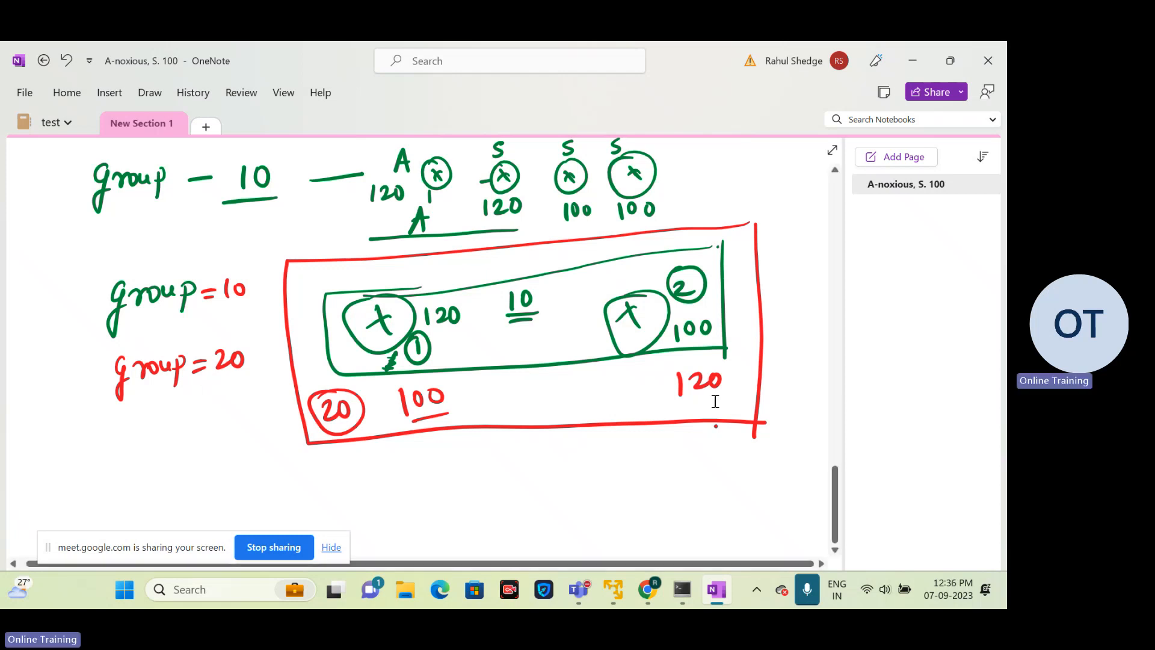
Step: In a blank area further down the page, draw two red router circles enclosed in a wide rectangle
scroll(715, 398, "down", 10)
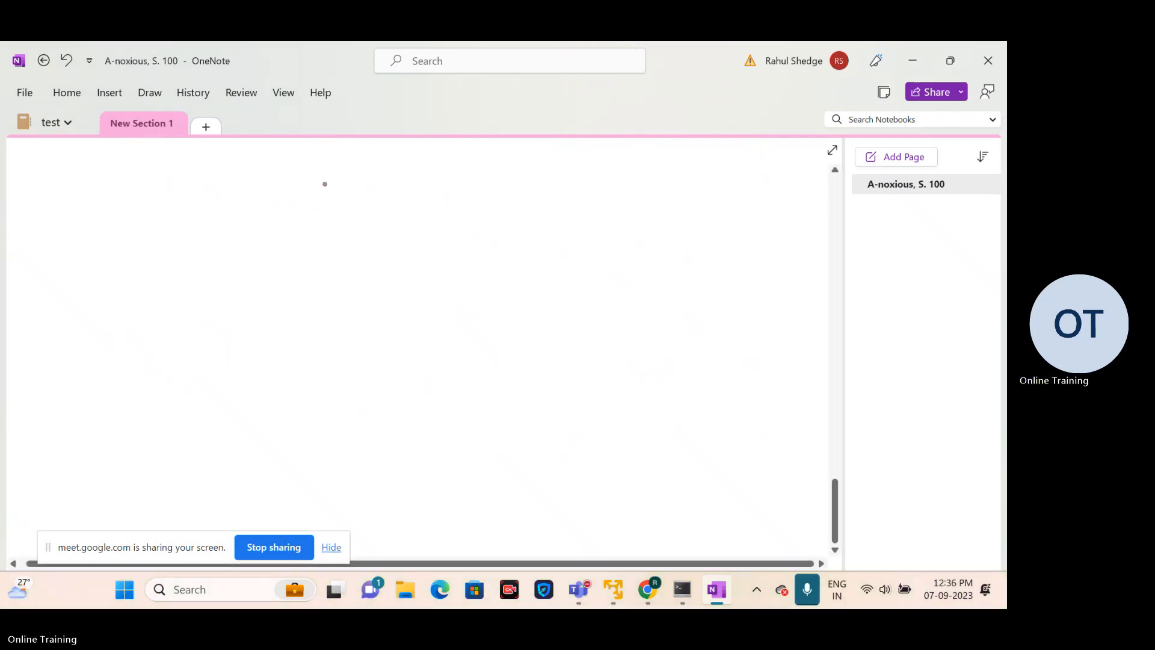
mouse_move(339, 191)
left_mouse_down()
mouse_move(348, 213)
mouse_move(328, 211)
left_mouse_up()
mouse_move(323, 194)
left_mouse_down()
mouse_move(373, 186)
mouse_move(307, 202)
mouse_move(329, 189)
left_mouse_up()
left_click_drag(624, 193, 643, 220)
mouse_move(637, 205)
left_mouse_down()
mouse_move(613, 207)
mouse_move(666, 214)
mouse_move(614, 191)
left_mouse_up()
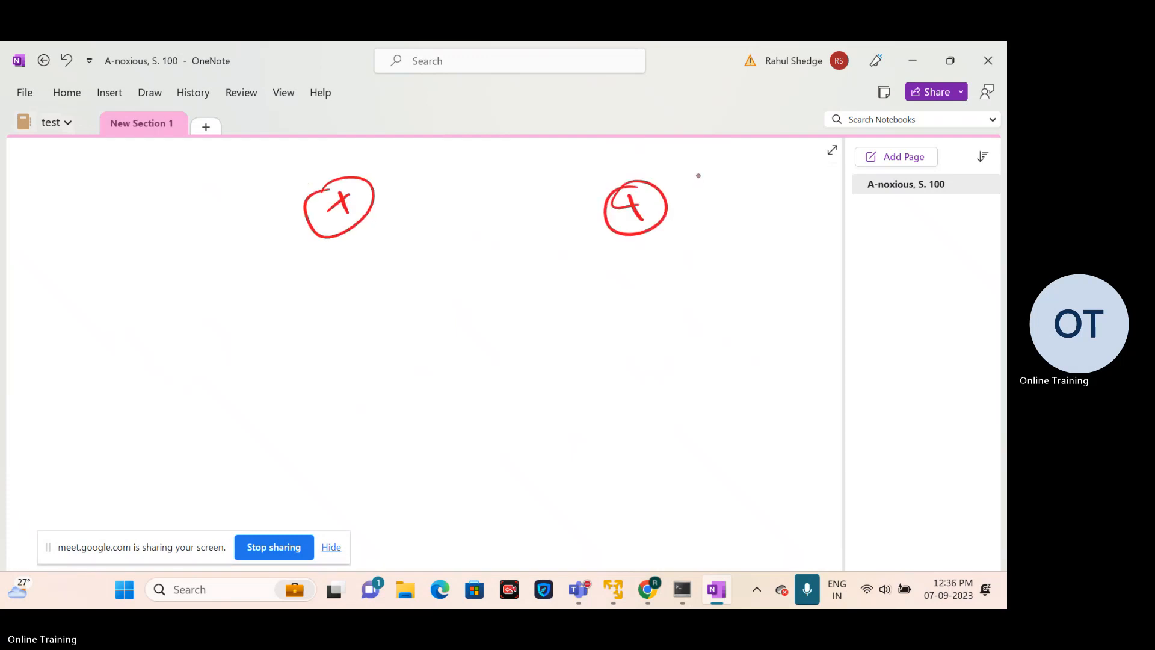
mouse_move(706, 149)
left_mouse_down()
mouse_move(706, 276)
mouse_move(609, 164)
mouse_move(263, 173)
mouse_move(273, 294)
mouse_move(713, 269)
left_mouse_up()
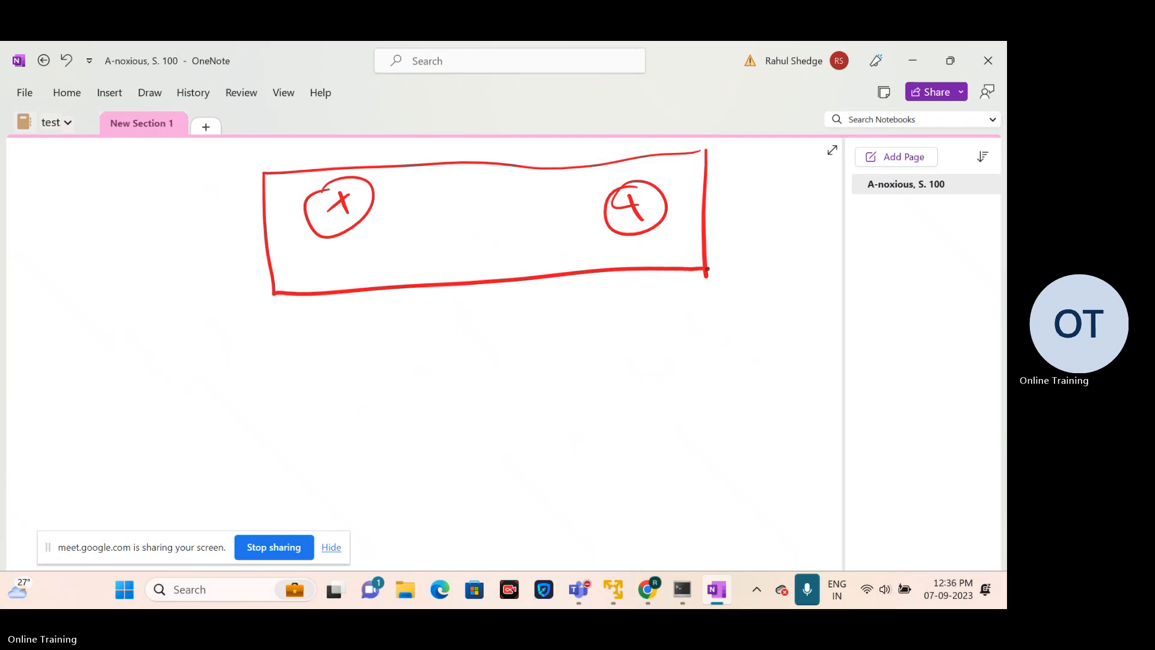
Step: Label the new rectangle "group 10" and number its routers 1 and 2
mouse_move(295, 264)
left_mouse_down()
mouse_move(284, 290)
mouse_move(333, 272)
left_mouse_up()
mouse_move(330, 262)
left_mouse_down()
mouse_move(328, 282)
mouse_move(339, 265)
mouse_move(348, 278)
left_mouse_up()
left_click_drag(362, 262, 361, 263)
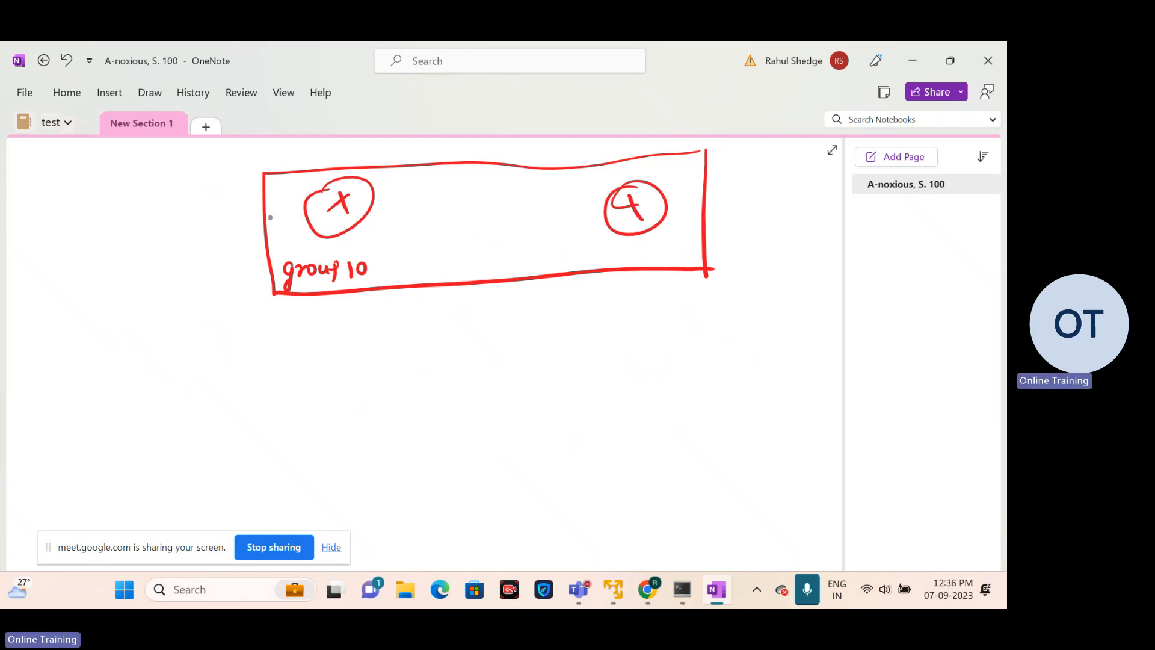
left_click_drag(277, 202, 292, 225)
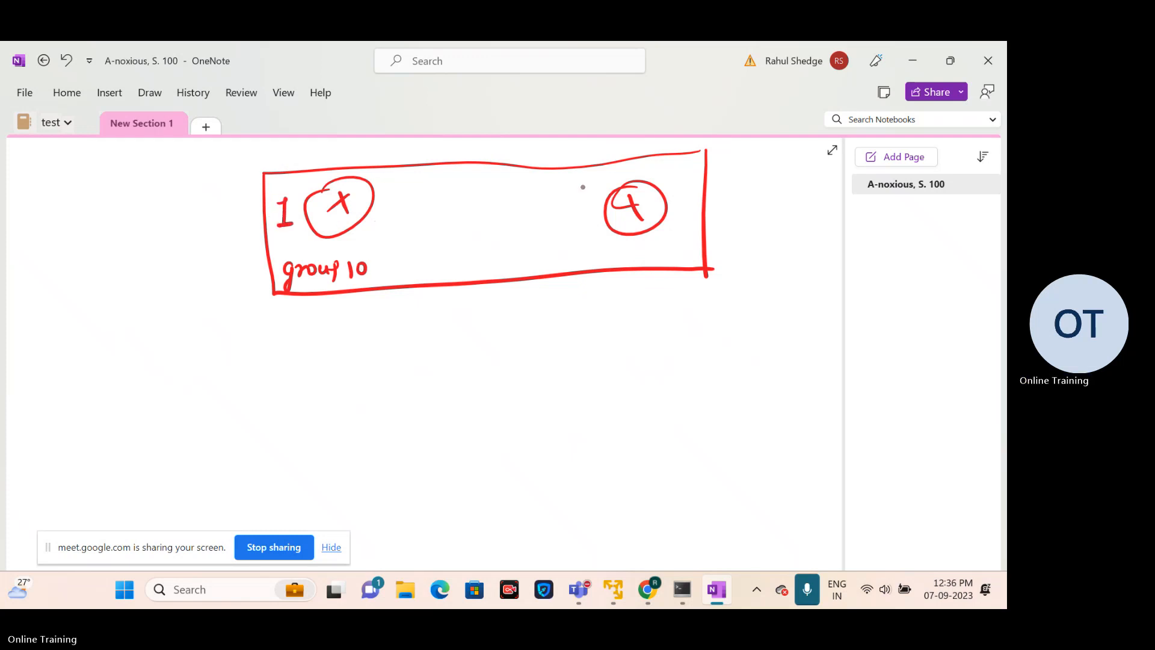
left_click_drag(680, 194, 697, 209)
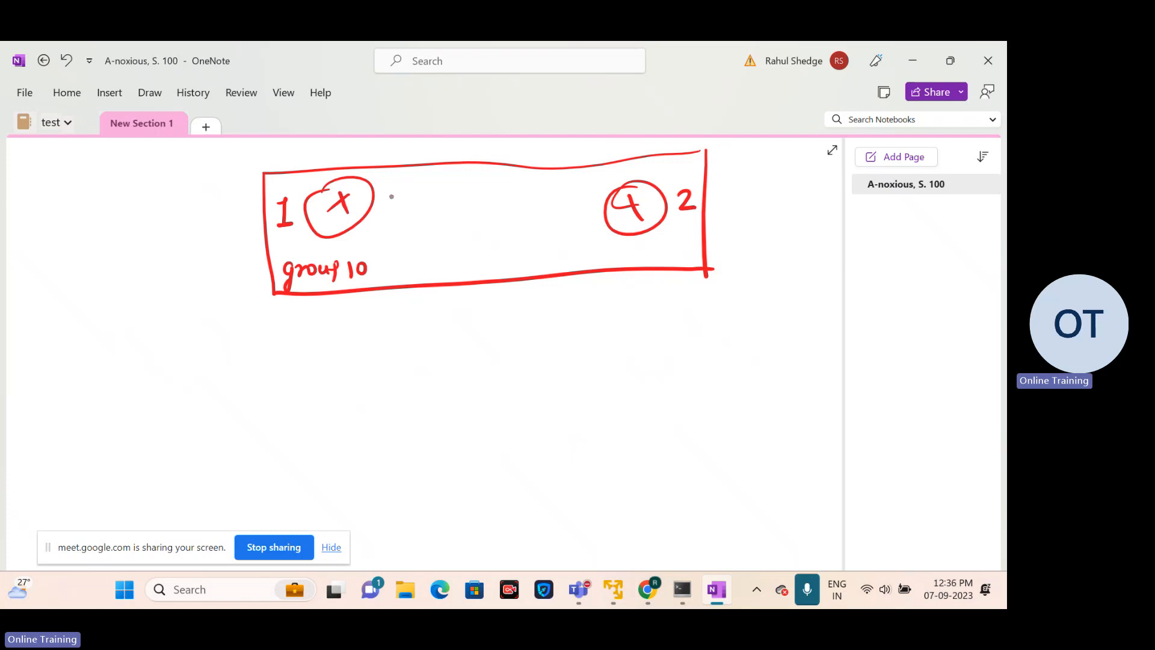
Step: Write priority 120 for router 1 and 100 for router 2, and add a dashed virtual router labelled "VR 1.100" between them
mouse_move(383, 187)
left_mouse_down()
mouse_move(382, 209)
mouse_move(407, 203)
mouse_move(415, 187)
left_mouse_up()
left_click_drag(619, 243, 621, 259)
mouse_move(634, 242)
left_mouse_down()
mouse_move(645, 242)
mouse_move(633, 240)
left_mouse_up()
mouse_move(660, 240)
left_mouse_down()
mouse_move(653, 253)
mouse_move(660, 240)
left_mouse_up()
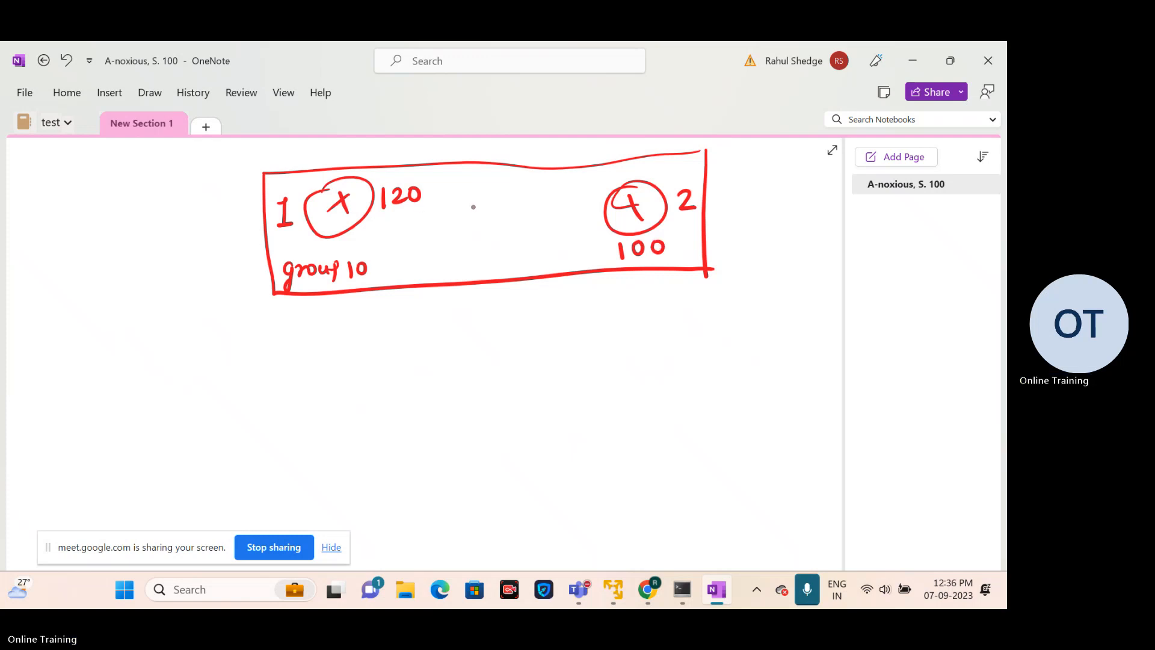
mouse_move(465, 195)
left_mouse_down()
mouse_move(464, 231)
mouse_move(521, 210)
mouse_move(489, 204)
mouse_move(504, 221)
mouse_move(471, 264)
mouse_move(521, 242)
left_mouse_up()
left_click(483, 254)
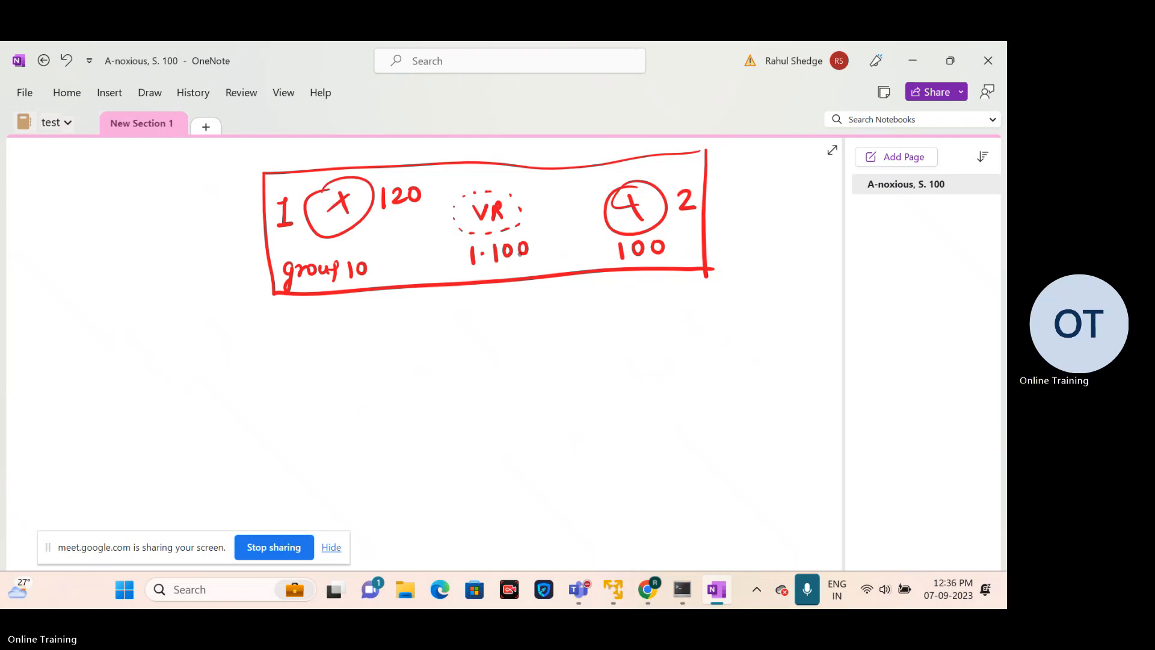
Step: Switch the pen colour to green and draw a larger rectangle around the red group 10 rectangle
scroll(519, 253, "up", 3)
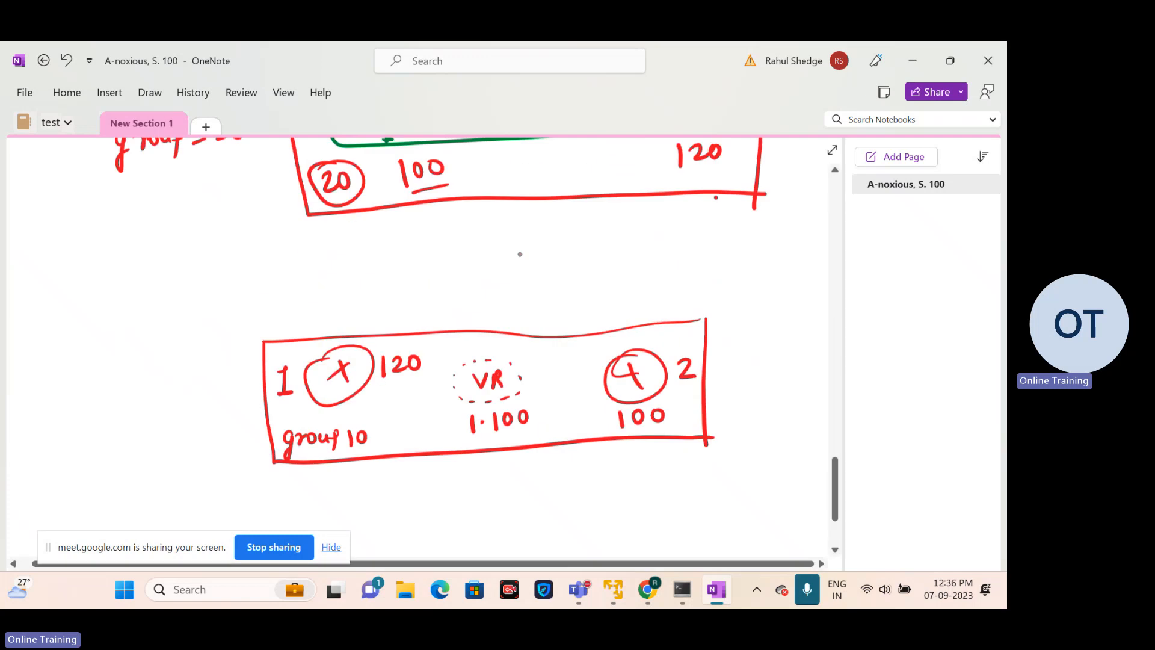
scroll(518, 252, "down", 3)
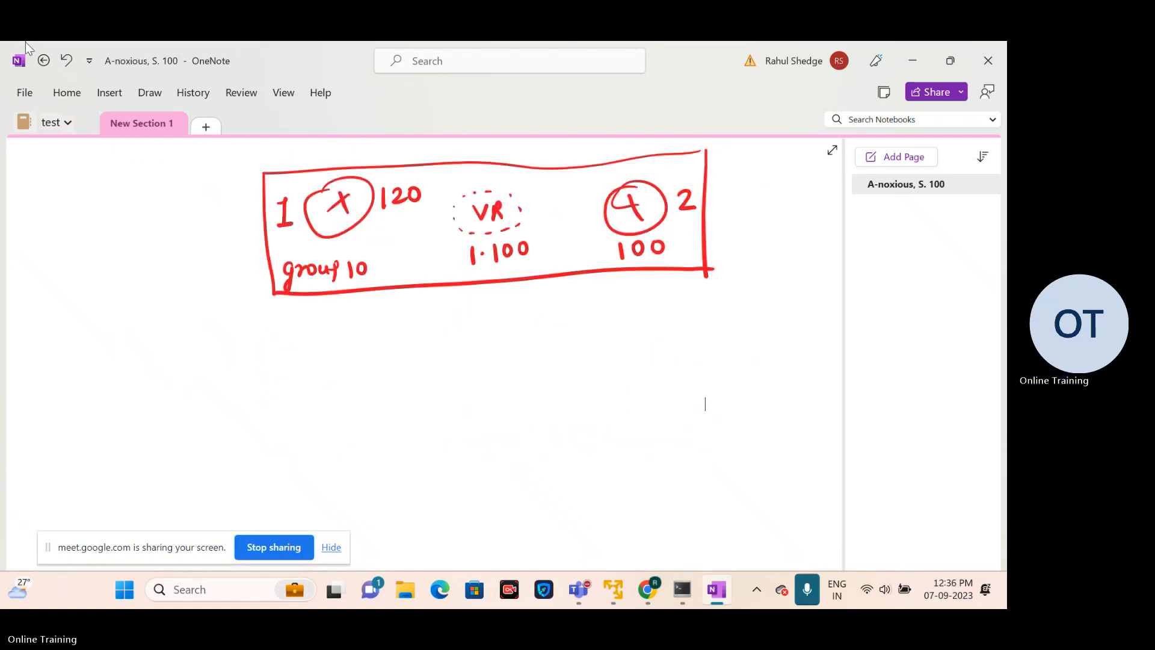
left_click(149, 93)
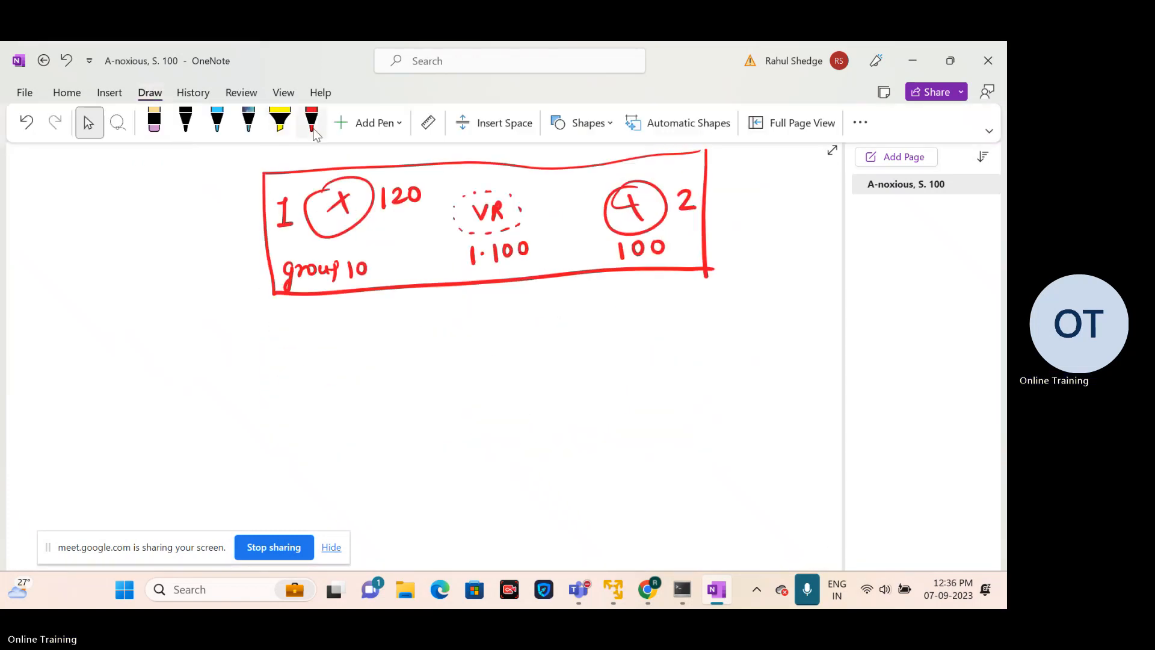
left_click(312, 124)
left_click(320, 134)
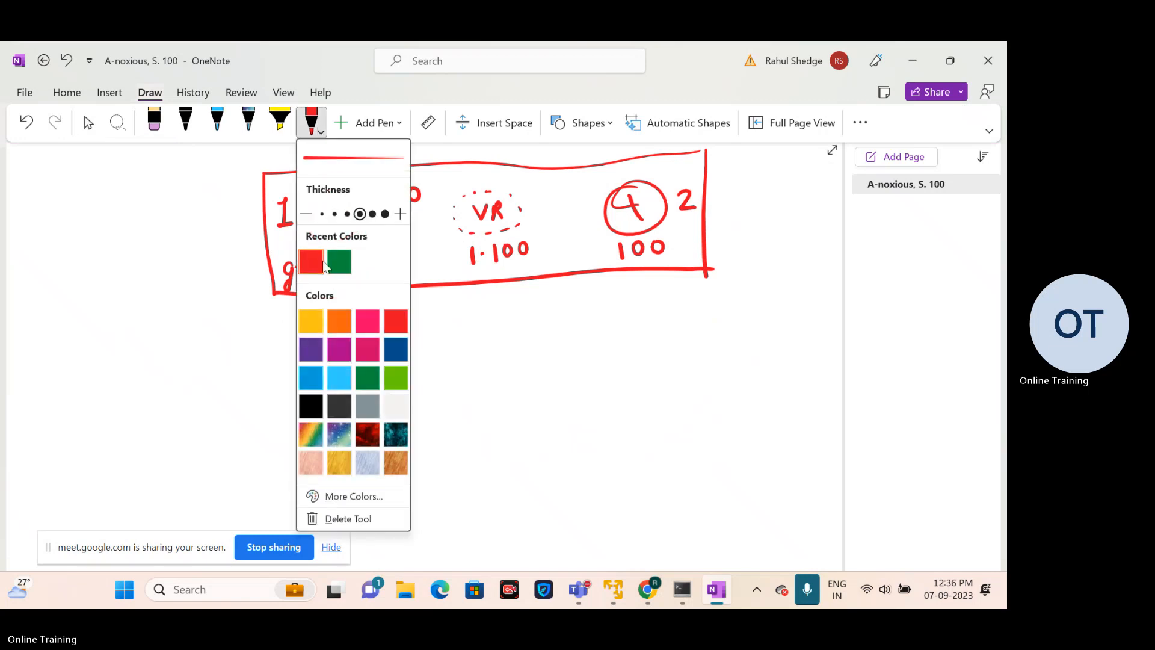
left_click(339, 261)
scroll(578, 426, "up", 2)
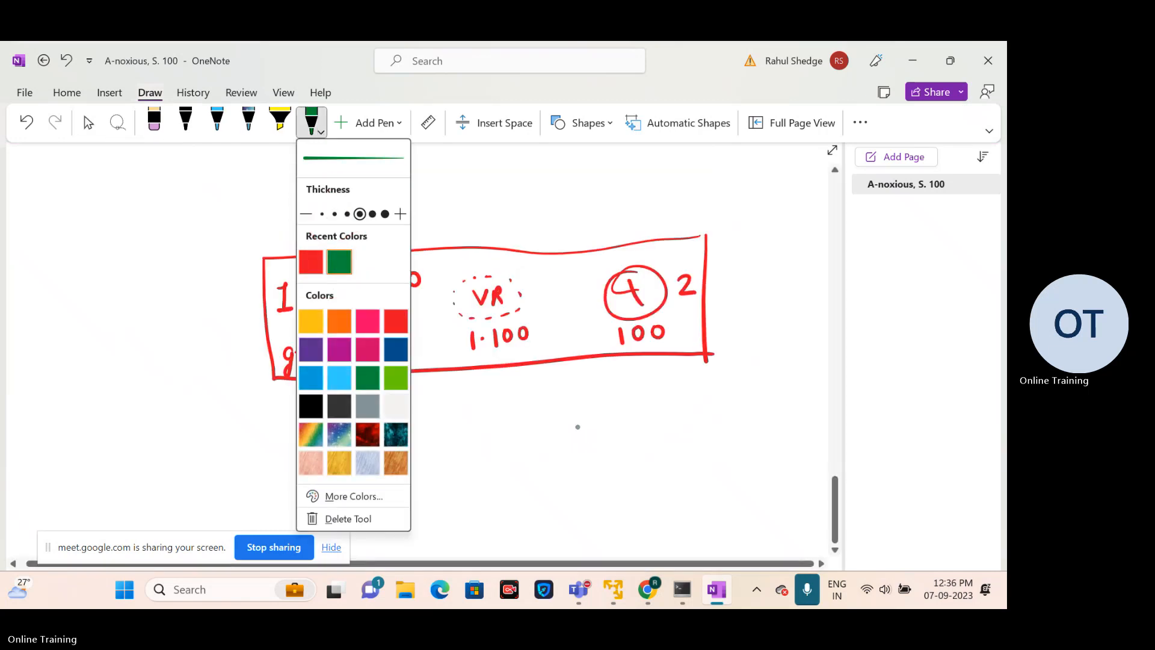
left_click(635, 401)
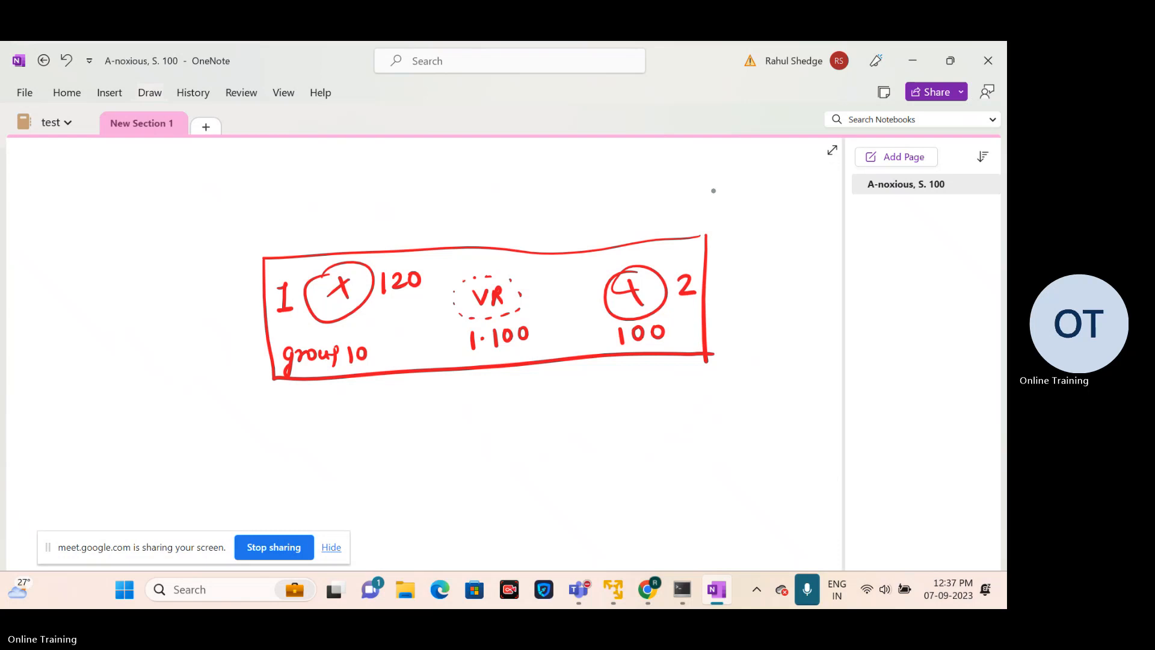
mouse_move(714, 190)
left_mouse_down()
mouse_move(227, 208)
mouse_move(229, 252)
mouse_move(265, 417)
mouse_move(602, 385)
mouse_move(750, 389)
left_mouse_up()
mouse_move(704, 190)
left_mouse_down()
mouse_move(757, 208)
mouse_move(790, 388)
mouse_move(729, 393)
left_mouse_up()
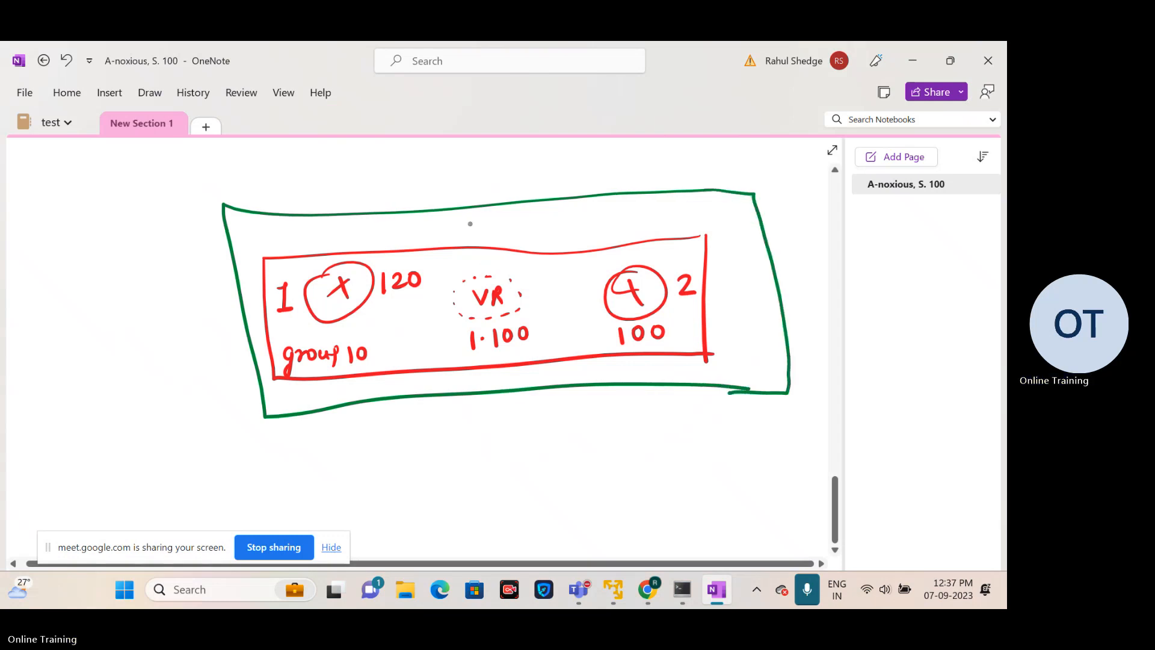
Step: Inside the green rectangle, add a dashed "VR" labelled 1.200, write "group 20", and note priorities 100 for router 1 and 120 for router 2
mouse_move(471, 211)
left_mouse_down()
mouse_move(464, 227)
mouse_move(487, 243)
mouse_move(542, 218)
mouse_move(504, 217)
mouse_move(520, 234)
left_mouse_up()
mouse_move(467, 170)
left_mouse_down()
mouse_move(468, 188)
mouse_move(535, 158)
left_mouse_up()
mouse_move(245, 222)
left_mouse_down()
mouse_move(241, 245)
mouse_move(269, 226)
left_mouse_up()
mouse_move(269, 226)
left_mouse_down()
mouse_move(290, 240)
mouse_move(297, 220)
mouse_move(325, 230)
mouse_move(337, 218)
mouse_move(360, 236)
mouse_move(370, 219)
mouse_move(389, 219)
left_mouse_up()
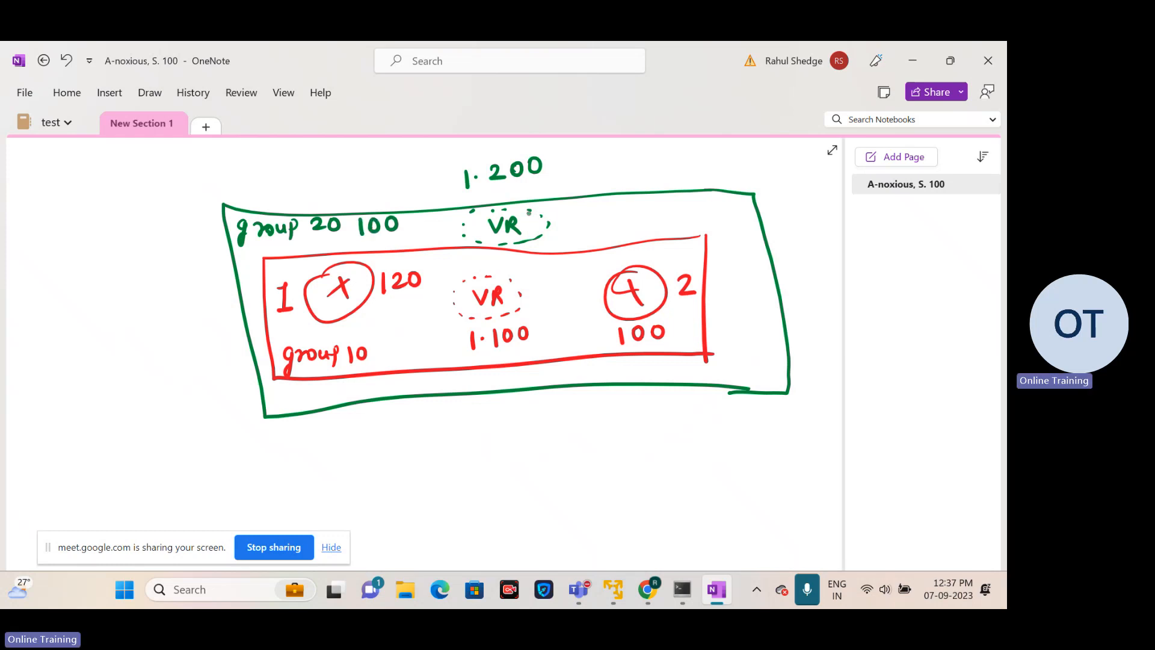
mouse_move(624, 200)
left_mouse_down()
mouse_move(624, 218)
mouse_move(661, 201)
left_mouse_up()
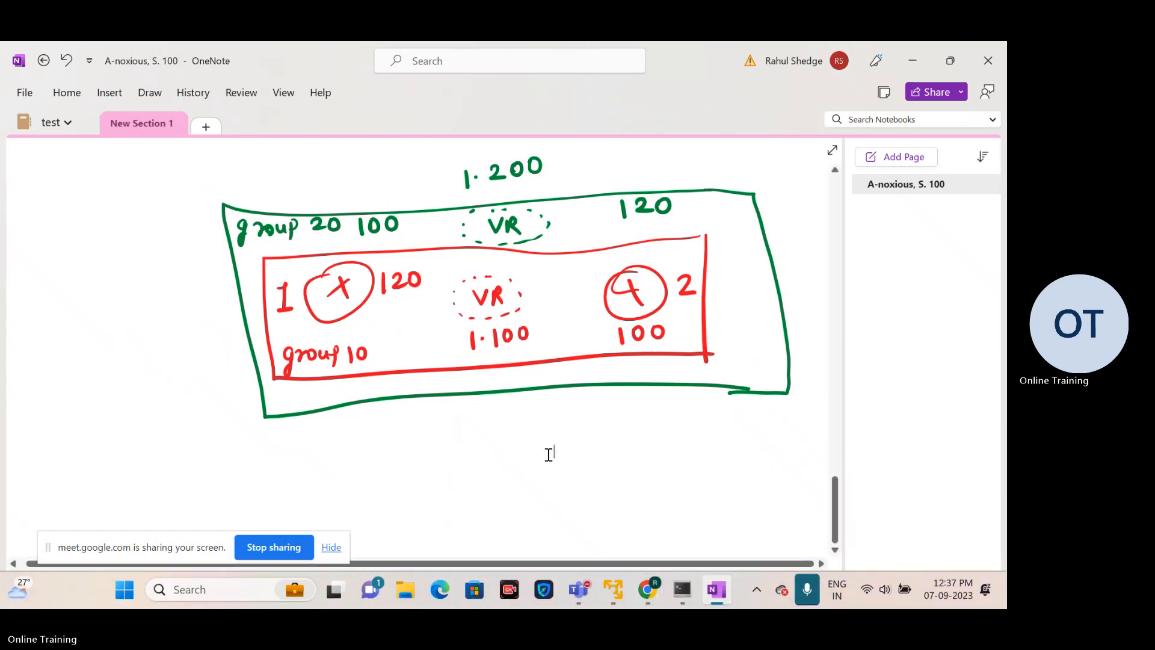
Step: Check the Google Meet window in Chrome and return to the OneNote page
mouse_move(648, 590)
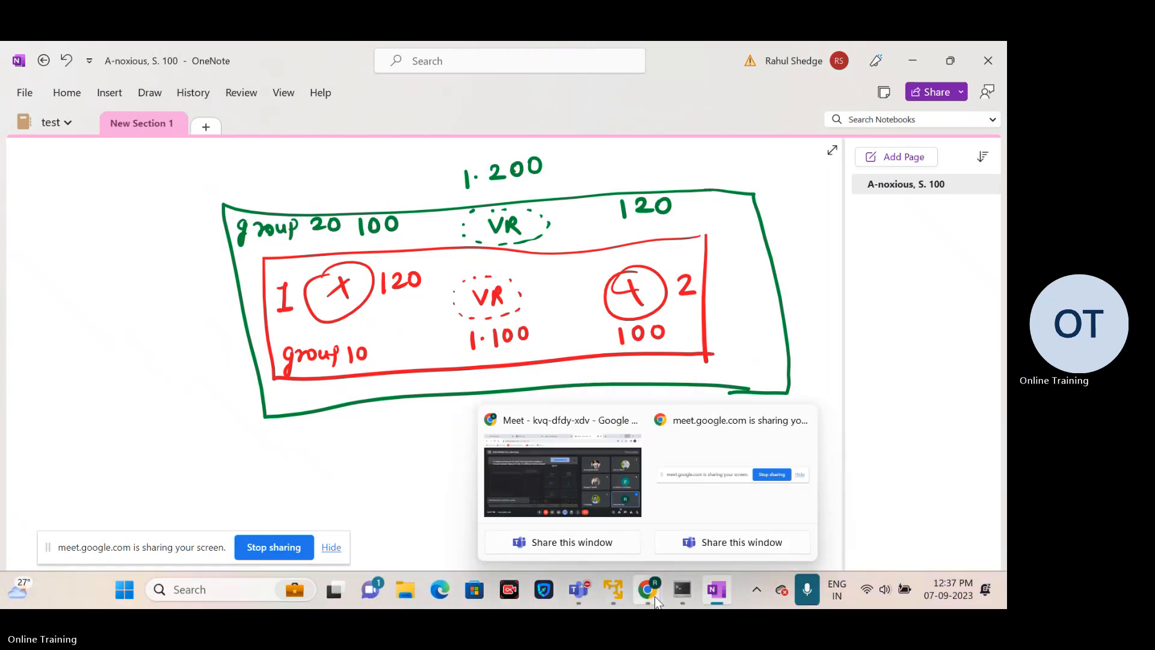
left_click(549, 467)
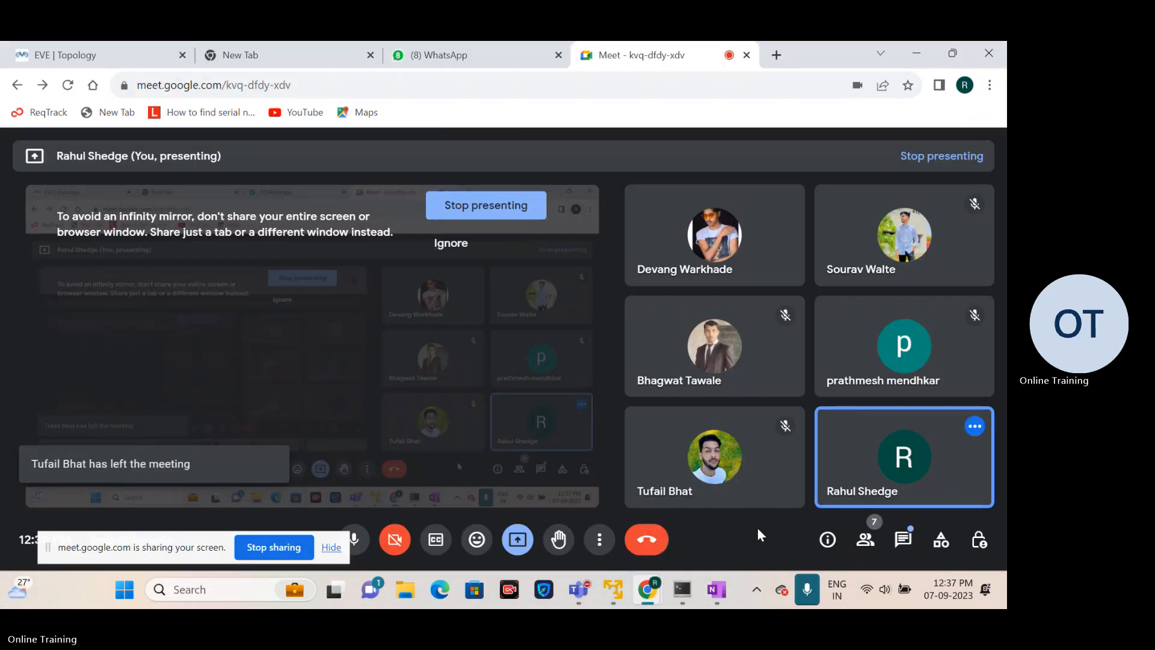
key("alt+Tab")
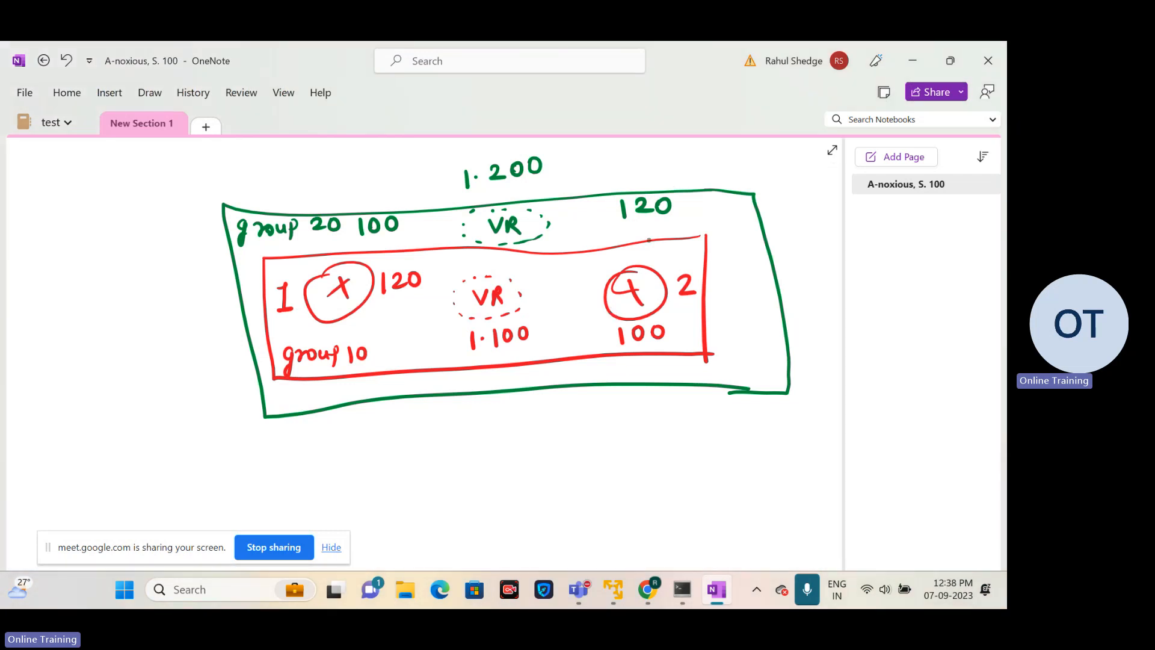
Step: Underline router 2's green priority 120 and draw an arrow pointing to it
mouse_move(639, 222)
left_mouse_down()
mouse_move(730, 209)
mouse_move(700, 217)
left_mouse_up()
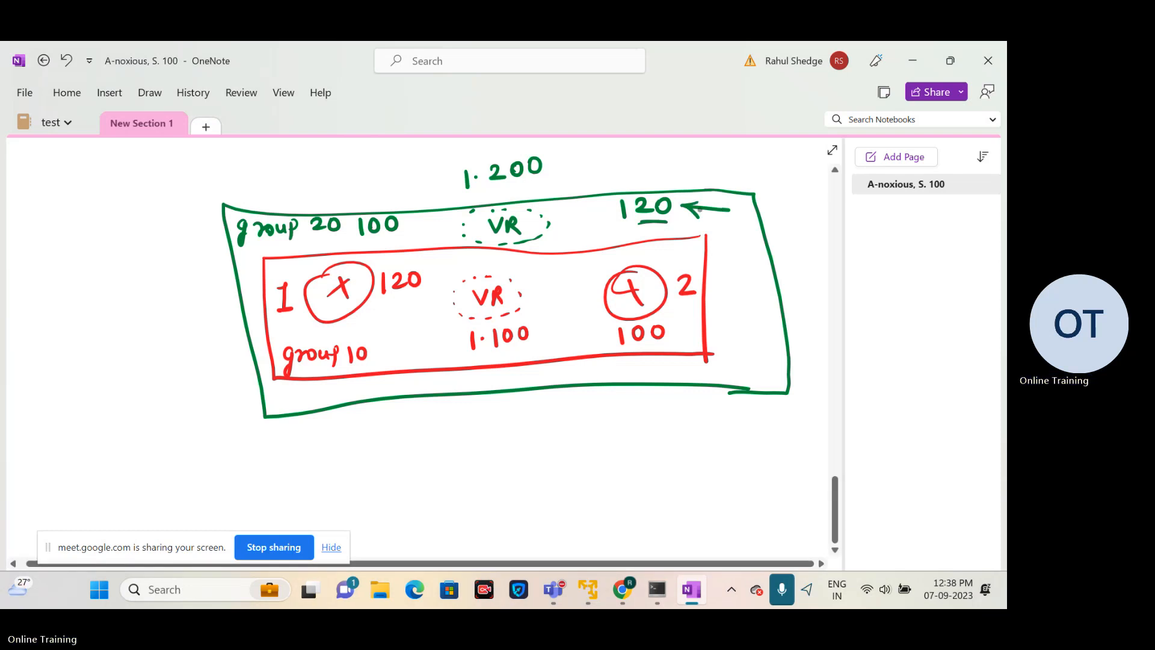
scroll(700, 209, "down", 3)
scroll(700, 209, "up", 3)
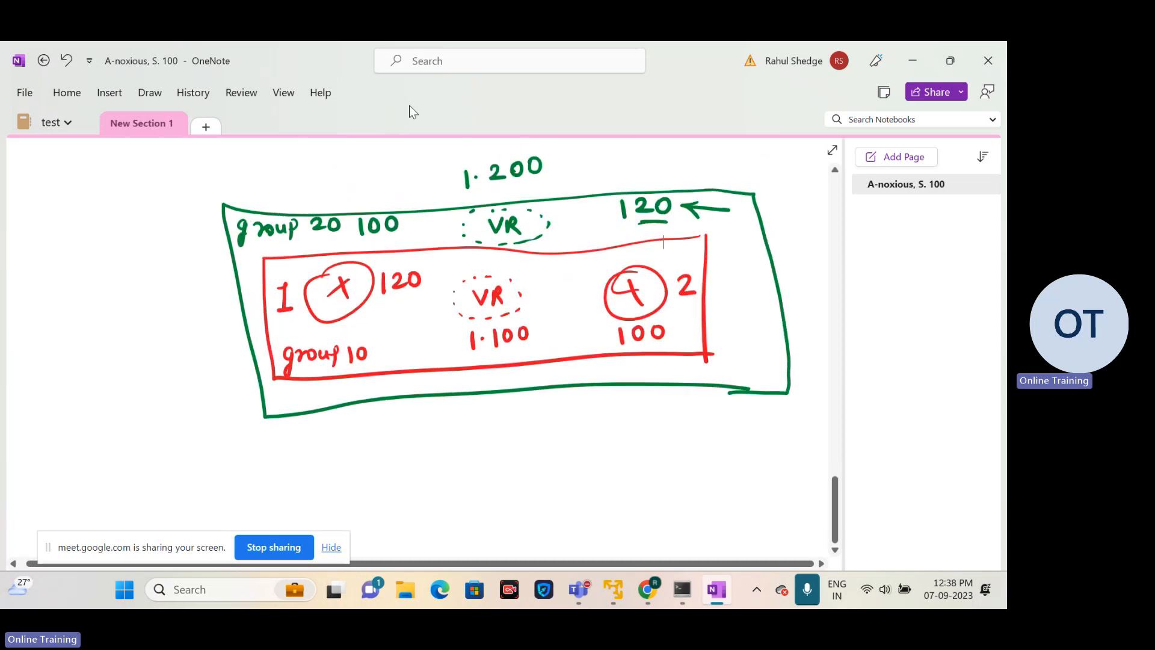
Step: Select the whole two-group diagram, shrink it, and move it toward the left edge of the page
left_click_drag(177, 175, 619, 405)
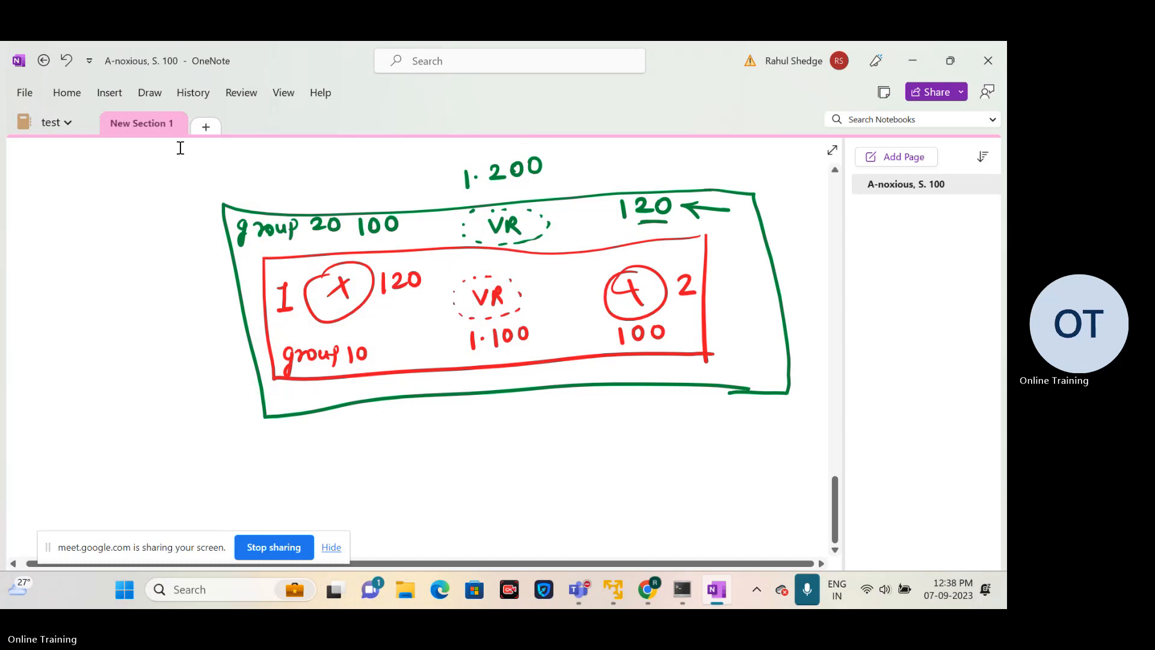
mouse_move(180, 148)
left_mouse_down()
mouse_move(555, 405)
mouse_move(739, 487)
mouse_move(810, 480)
mouse_move(769, 417)
mouse_move(604, 355)
left_mouse_up()
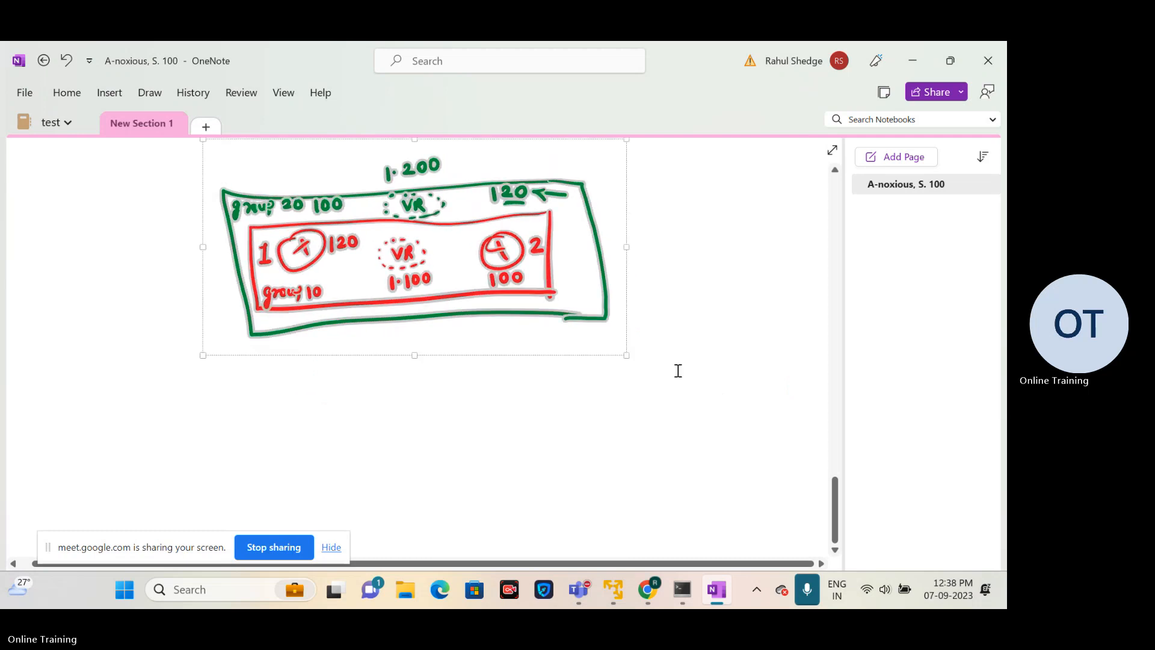
left_click_drag(497, 255, 310, 244)
left_click(573, 398)
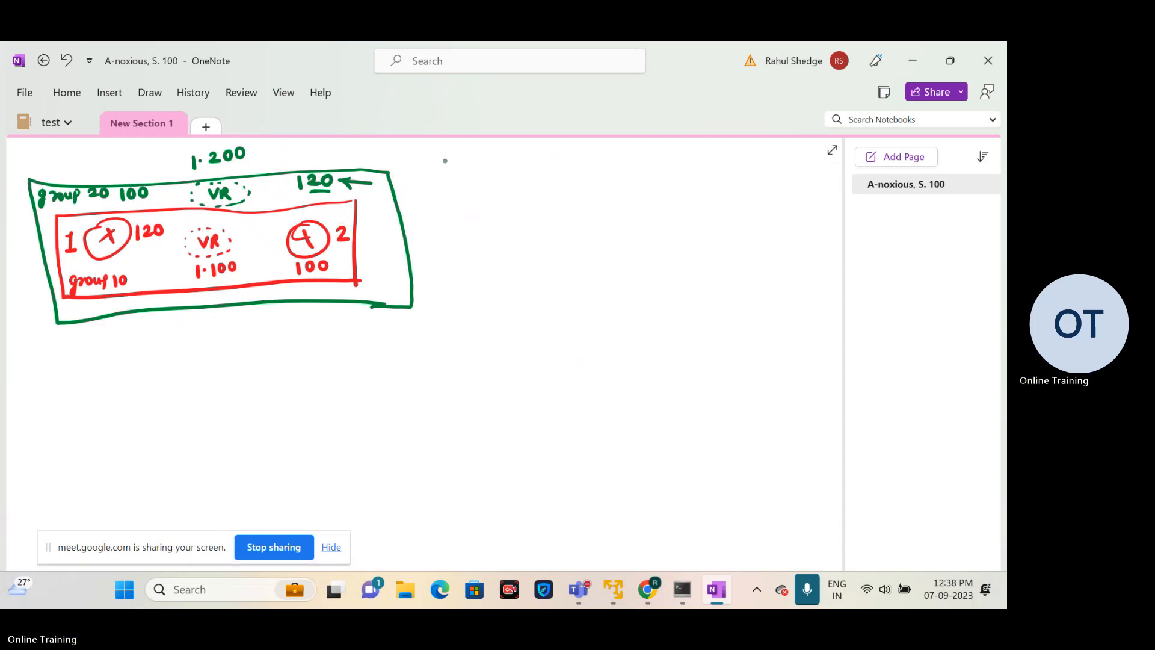
Step: Beside the diagram, handwrite the heading "Router 1" with the command "# int f0/0" below it
mouse_move(456, 155)
left_mouse_down()
mouse_move(447, 186)
mouse_move(448, 164)
left_mouse_up()
left_click_drag(463, 163, 549, 174)
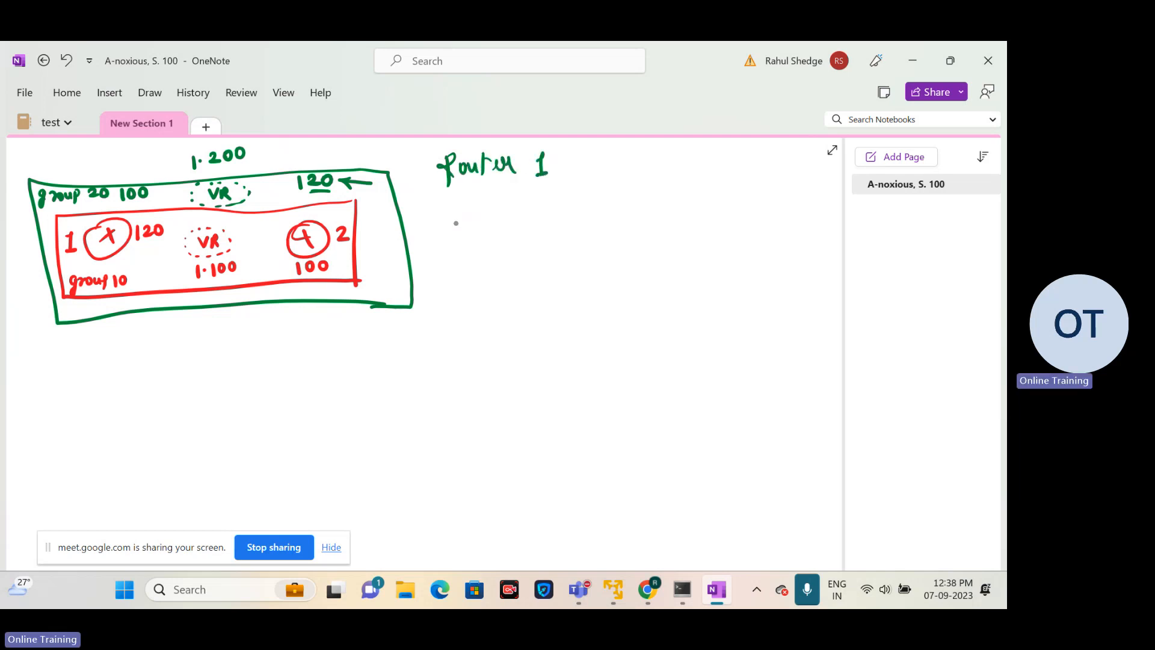
mouse_move(462, 216)
left_mouse_down()
mouse_move(459, 245)
mouse_move(469, 227)
mouse_move(458, 234)
mouse_move(499, 236)
mouse_move(509, 222)
mouse_move(513, 236)
mouse_move(545, 220)
mouse_move(547, 250)
mouse_move(567, 216)
mouse_move(579, 242)
mouse_move(594, 212)
left_mouse_up()
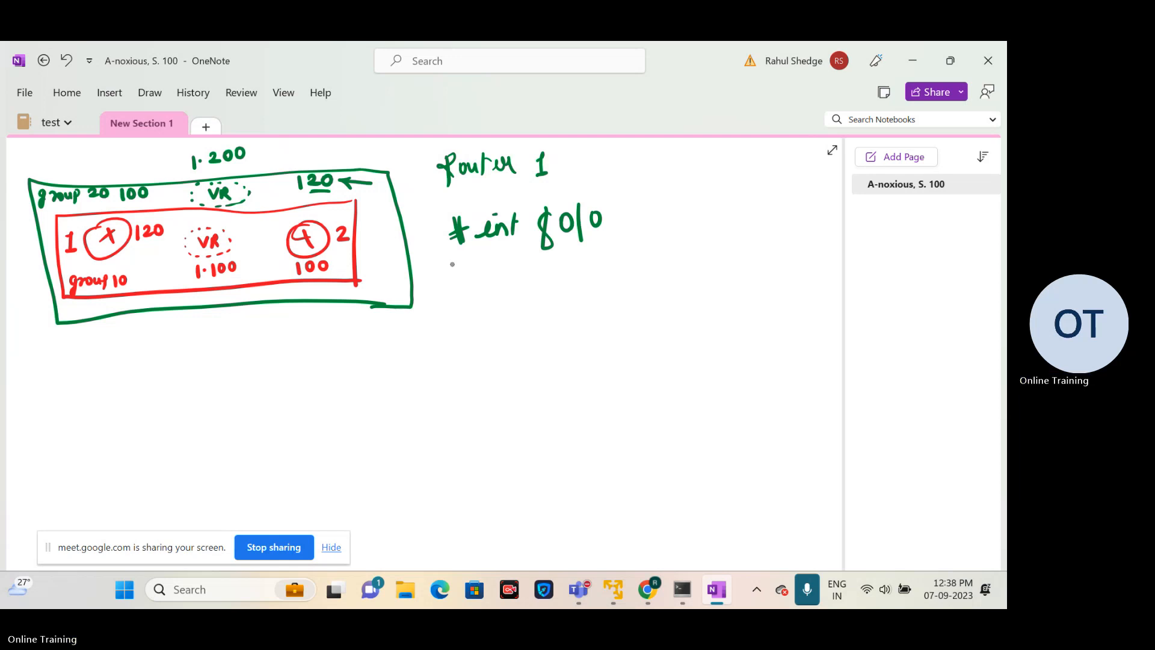
Step: Handwrite the command "# standby 10 ip 192.168.1.100" below router 1's interface line
mouse_move(464, 255)
left_mouse_down()
mouse_move(459, 278)
mouse_move(473, 264)
left_mouse_up()
left_click_drag(453, 276, 510, 280)
mouse_move(523, 268)
left_mouse_down()
mouse_move(525, 278)
mouse_move(565, 275)
left_mouse_up()
left_click_drag(567, 267, 555, 310)
left_click_drag(570, 265, 590, 280)
left_click_drag(603, 262, 603, 263)
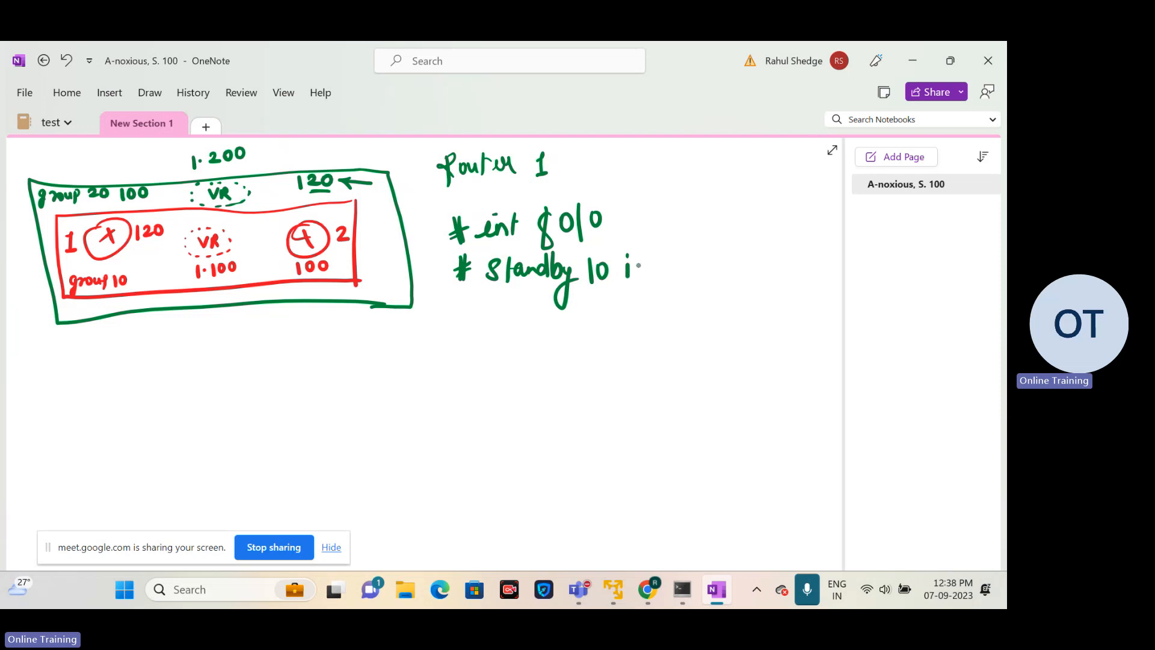
mouse_move(639, 265)
left_mouse_down()
mouse_move(674, 282)
mouse_move(714, 276)
left_mouse_up()
mouse_move(726, 252)
left_mouse_down()
mouse_move(723, 272)
mouse_move(765, 274)
mouse_move(784, 272)
mouse_move(793, 253)
left_mouse_up()
left_click(751, 260)
left_click(774, 259)
mouse_move(810, 251)
left_mouse_down()
mouse_move(805, 268)
mouse_move(810, 251)
left_mouse_up()
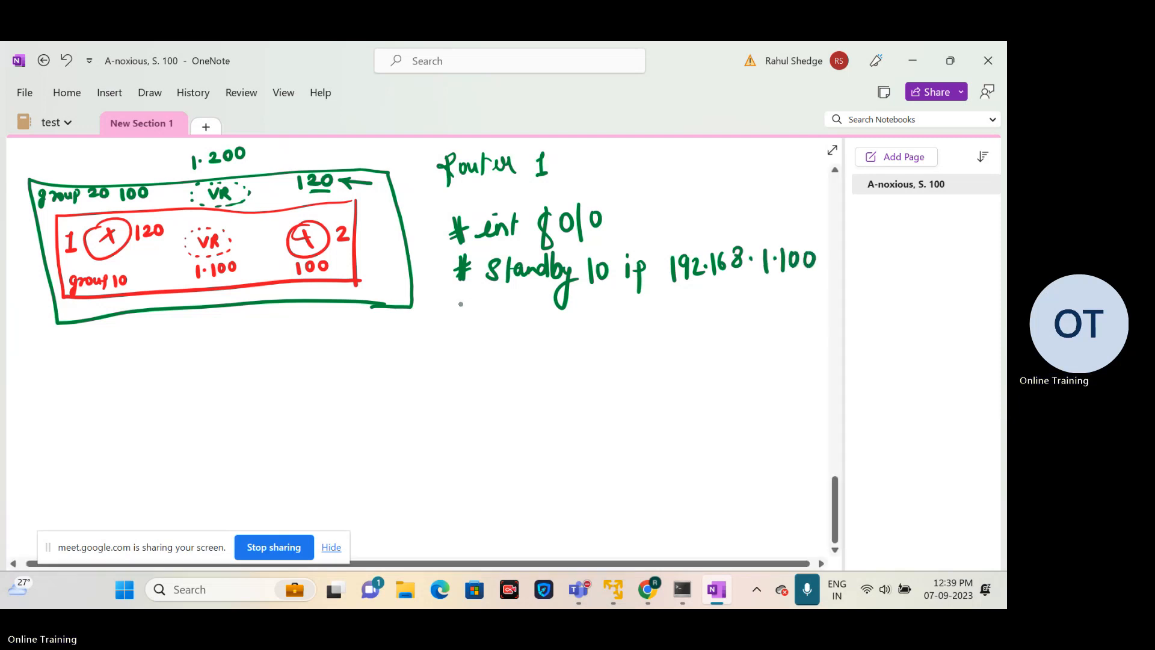
Step: Handwrite "# standby 10 priority 120" as router 1's next command
mouse_move(461, 301)
left_mouse_down()
mouse_move(460, 330)
mouse_move(475, 310)
left_mouse_up()
mouse_move(451, 326)
left_mouse_down()
mouse_move(505, 307)
mouse_move(489, 325)
mouse_move(507, 329)
left_mouse_up()
left_click_drag(510, 314, 561, 326)
left_click_drag(565, 312, 564, 344)
left_click_drag(587, 304, 587, 328)
mouse_move(600, 305)
left_mouse_down()
mouse_move(600, 325)
mouse_move(600, 308)
mouse_move(628, 338)
mouse_move(649, 311)
mouse_move(663, 307)
mouse_move(669, 320)
mouse_move(691, 304)
left_mouse_up()
left_click_drag(700, 299, 702, 315)
mouse_move(695, 307)
left_mouse_down()
mouse_move(709, 304)
mouse_move(690, 338)
left_mouse_up()
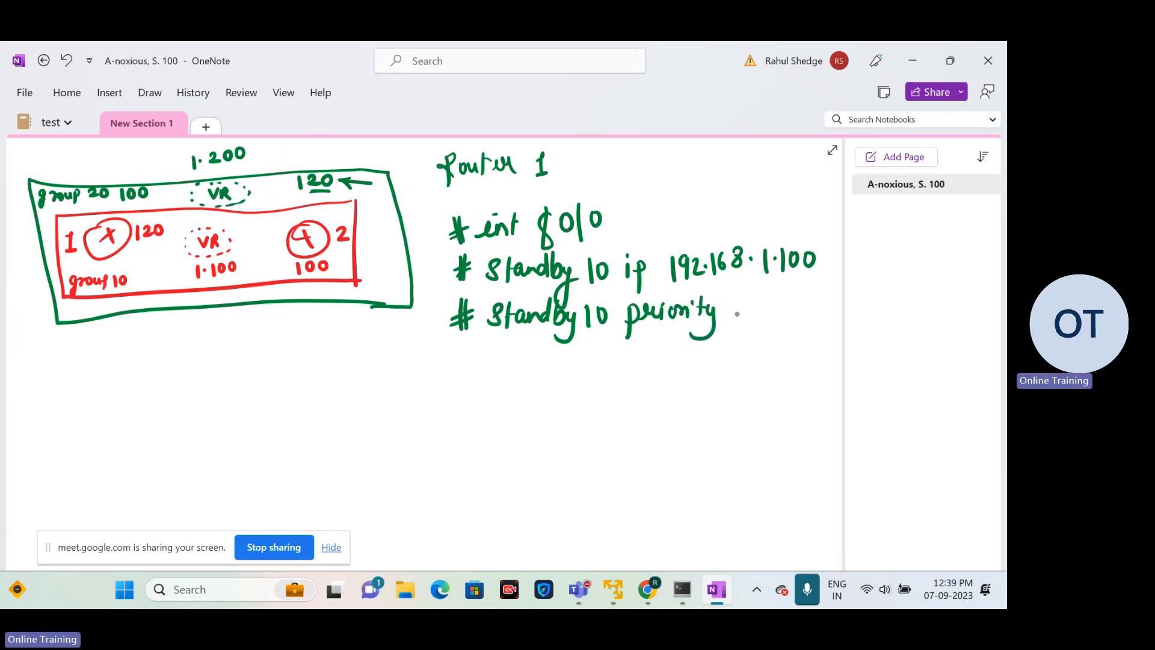
mouse_move(735, 303)
left_mouse_down()
mouse_move(736, 319)
mouse_move(765, 319)
left_mouse_up()
mouse_move(776, 302)
left_mouse_down()
mouse_move(769, 318)
mouse_move(780, 304)
left_mouse_up()
Step: Handwrite "# standby 10 preempt" below router 1's priority command
left_click_drag(462, 344, 470, 369)
mouse_move(445, 360)
left_mouse_down()
mouse_move(480, 350)
mouse_move(479, 360)
left_mouse_up()
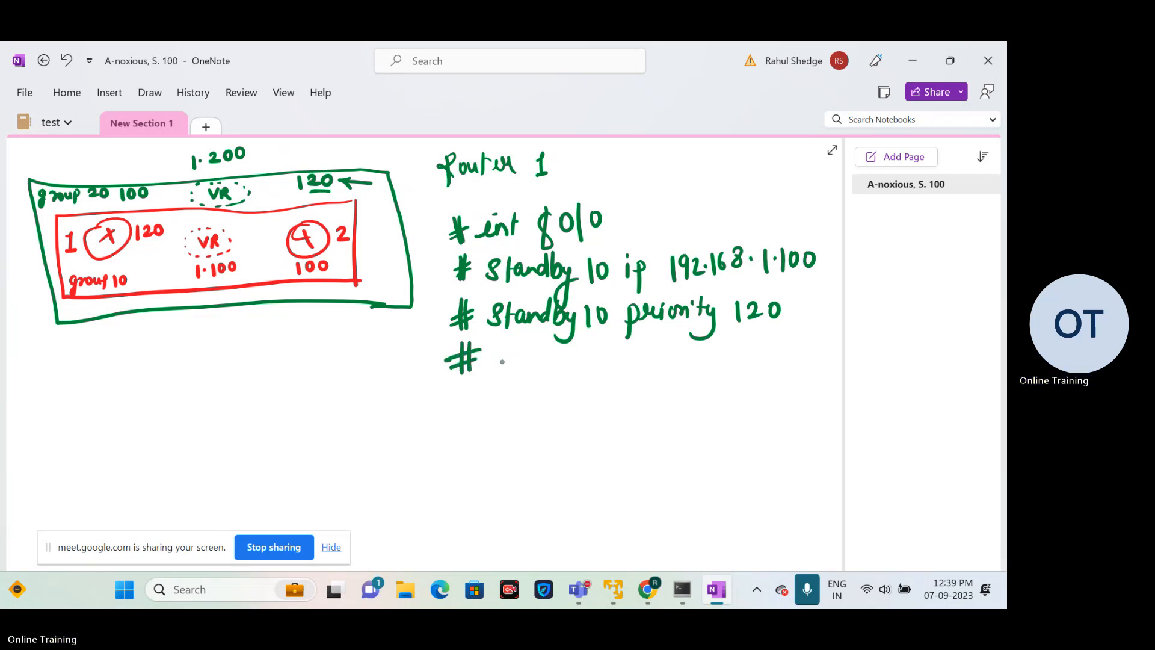
mouse_move(510, 353)
left_mouse_down()
mouse_move(497, 373)
mouse_move(560, 360)
mouse_move(565, 345)
mouse_move(579, 384)
mouse_move(566, 382)
mouse_move(618, 350)
mouse_move(636, 380)
mouse_move(640, 363)
left_mouse_up()
mouse_move(651, 356)
left_mouse_down()
mouse_move(665, 346)
mouse_move(724, 355)
left_mouse_up()
left_click_drag(719, 344, 731, 343)
left_click(742, 340)
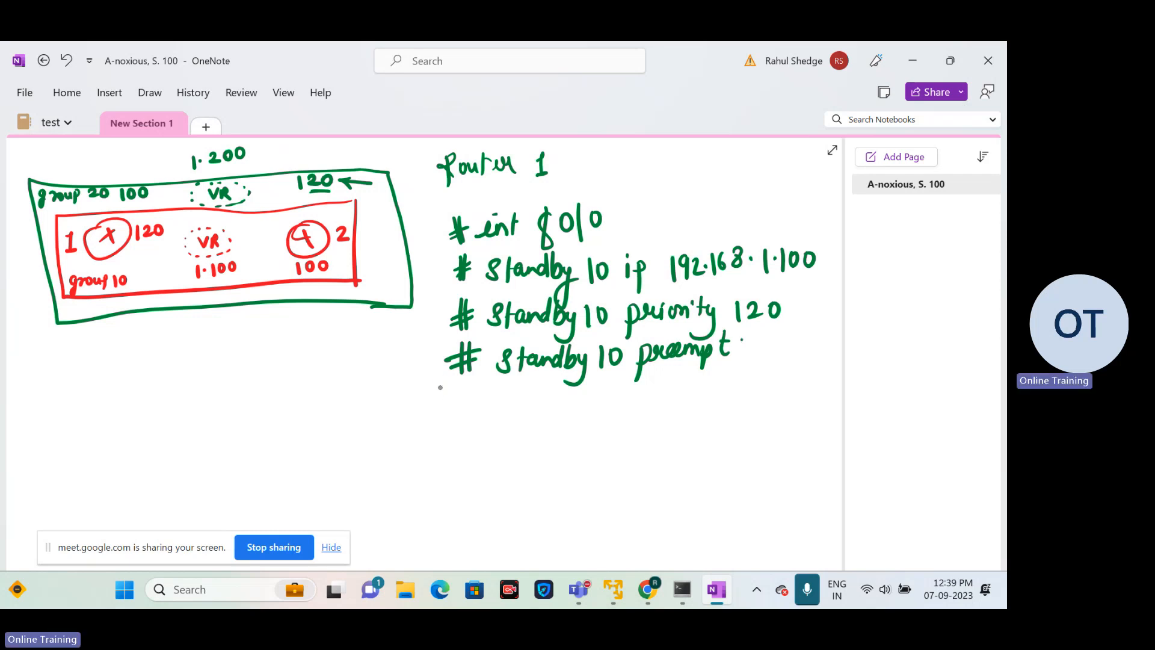
Step: Handwrite "# standby 20 ip 192.168.1.200" below router 1's preempt command
mouse_move(437, 384)
left_mouse_down()
mouse_move(438, 409)
mouse_move(454, 390)
left_mouse_up()
left_click_drag(425, 403, 485, 407)
mouse_move(482, 392)
left_mouse_down()
mouse_move(556, 402)
mouse_move(540, 419)
mouse_move(592, 392)
mouse_move(599, 403)
mouse_move(604, 387)
mouse_move(632, 416)
mouse_move(637, 402)
mouse_move(664, 407)
left_mouse_up()
left_click(626, 385)
mouse_move(681, 387)
left_mouse_down()
mouse_move(675, 406)
mouse_move(714, 403)
left_mouse_up()
left_click(708, 397)
mouse_move(729, 382)
left_mouse_down()
mouse_move(723, 398)
mouse_move(760, 386)
mouse_move(757, 399)
mouse_move(814, 379)
left_mouse_up()
left_click(750, 396)
left_click(768, 390)
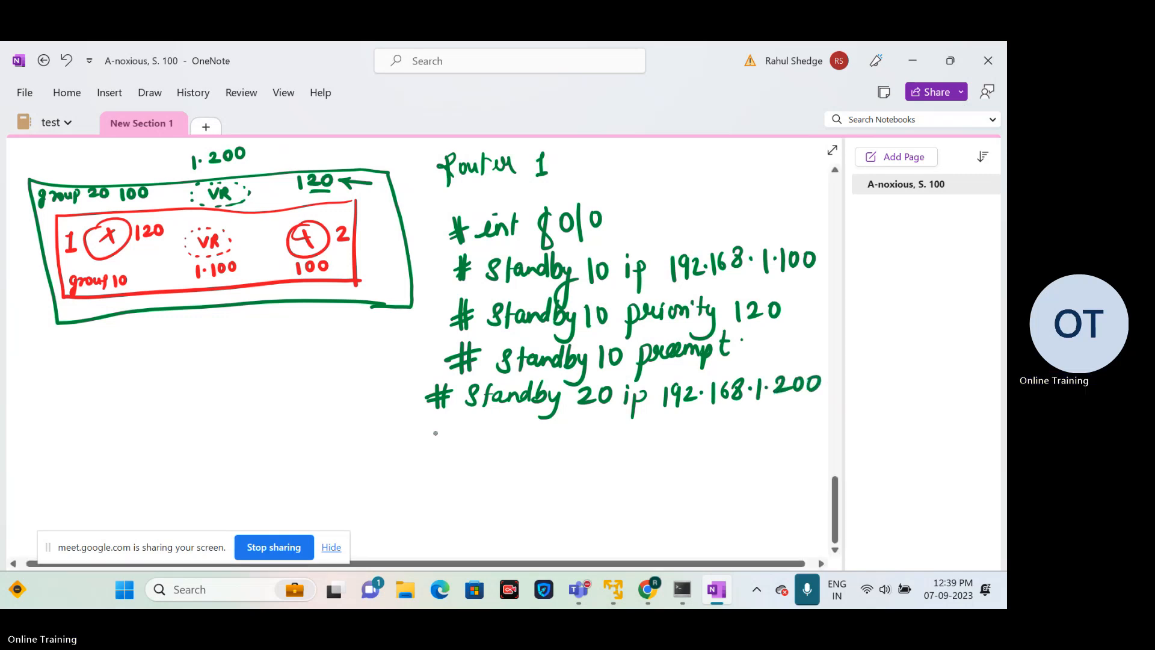
Step: Begin another router 1 command line with a "#" sign
left_click_drag(441, 422, 443, 443)
left_click_drag(425, 432, 455, 426)
left_click_drag(424, 442, 454, 437)
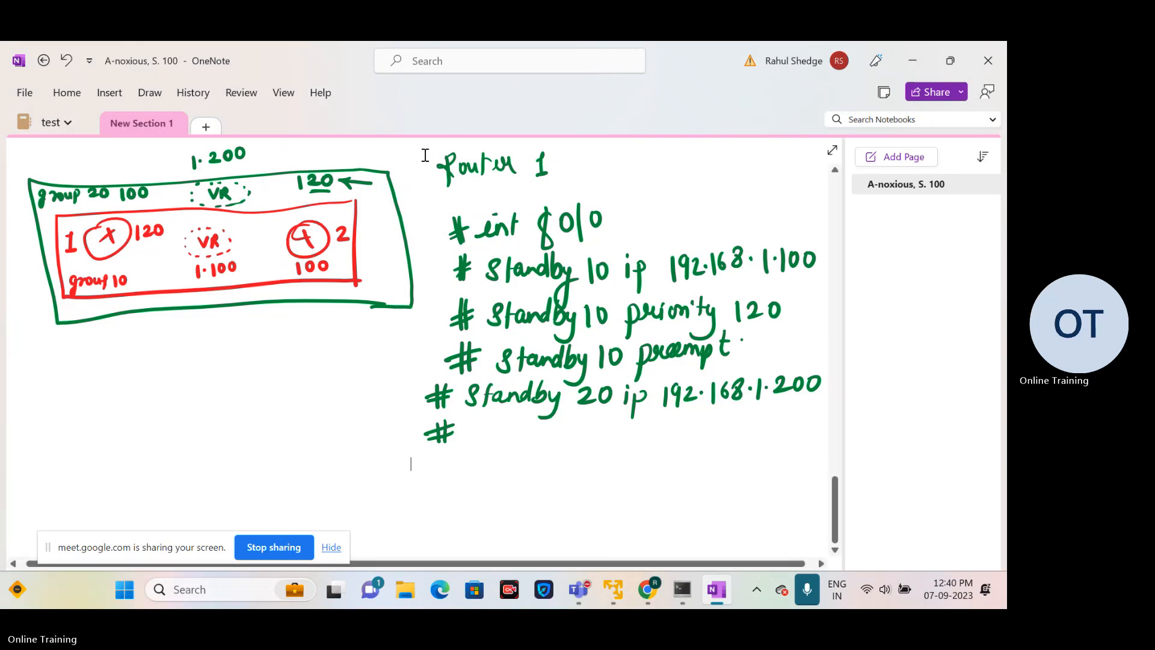
Step: Select the router 1 command block, shrink it, and move it beneath the two-group diagram
mouse_move(426, 155)
left_mouse_down()
mouse_move(792, 468)
mouse_move(825, 471)
mouse_move(835, 457)
mouse_move(782, 454)
mouse_move(661, 381)
mouse_move(696, 408)
left_mouse_up()
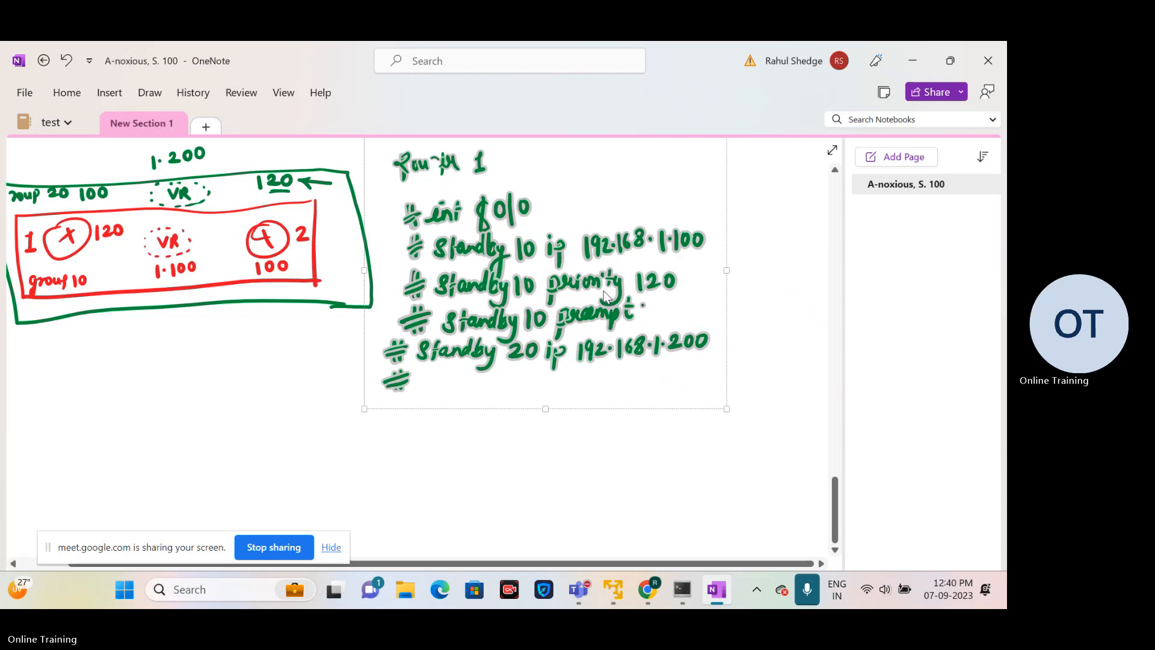
mouse_move(604, 291)
left_mouse_down()
mouse_move(524, 439)
mouse_move(257, 453)
left_mouse_up()
left_click(474, 434)
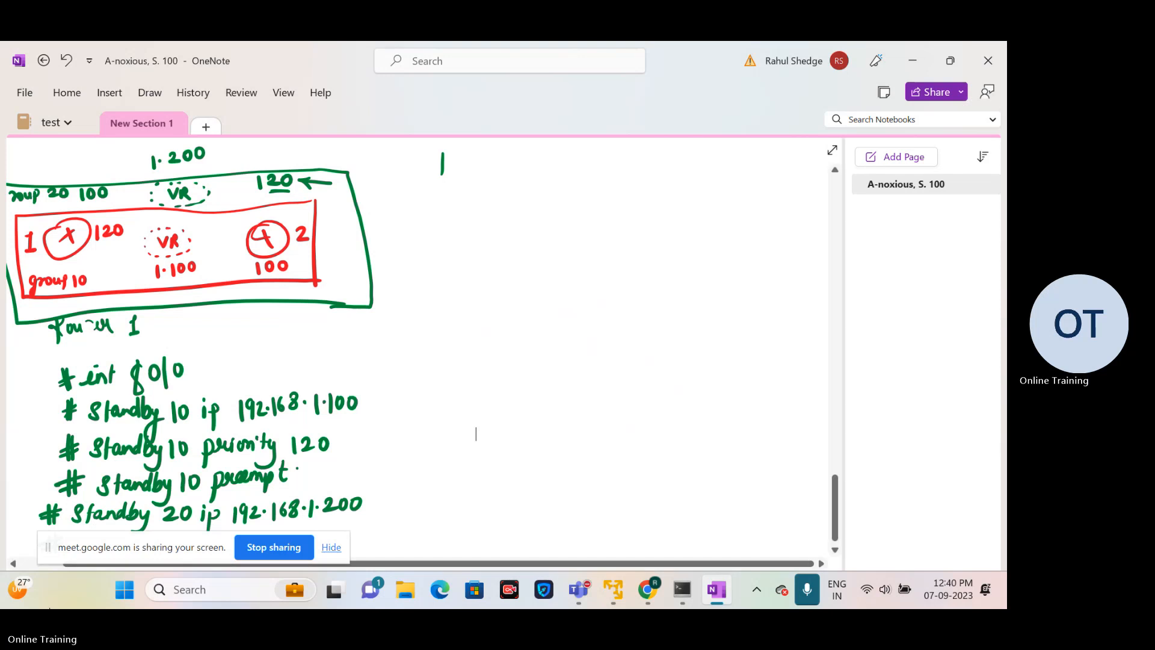
Step: Move the screen-sharing bar off the notes, write "#R 2", "# int fa0/1" and a new "#", and draw a vertical divider beside router 1's commands
left_click_drag(128, 550, 143, 597)
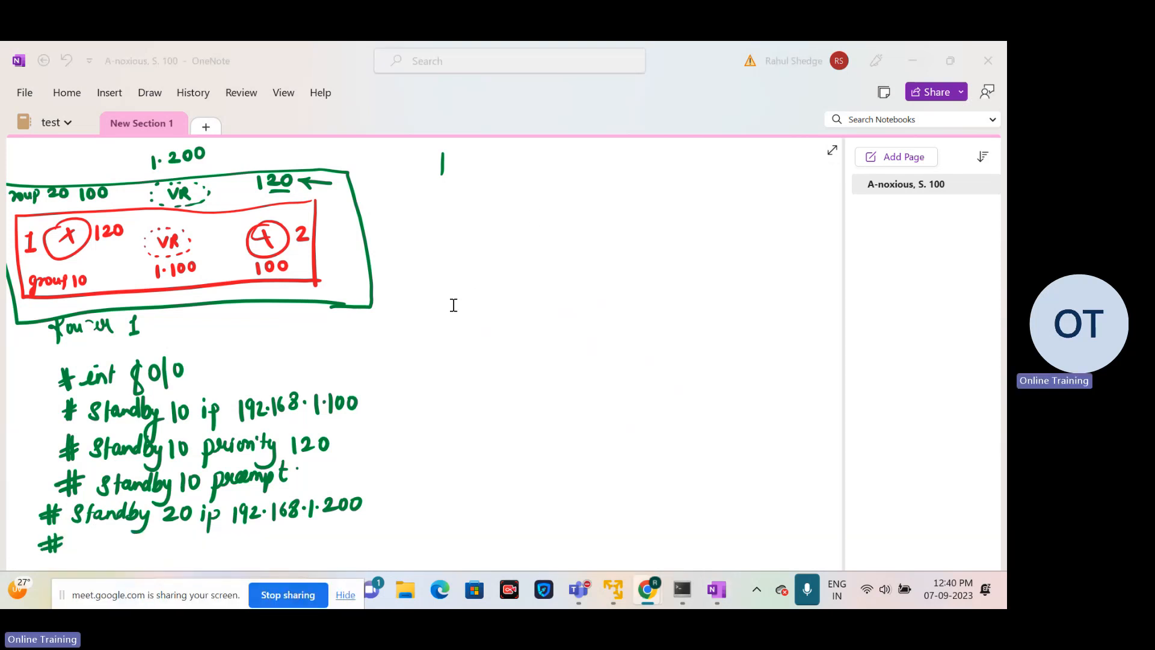
left_click_drag(447, 309, 456, 331)
mouse_move(459, 317)
left_mouse_down()
mouse_move(469, 312)
mouse_move(473, 331)
mouse_move(523, 324)
left_mouse_up()
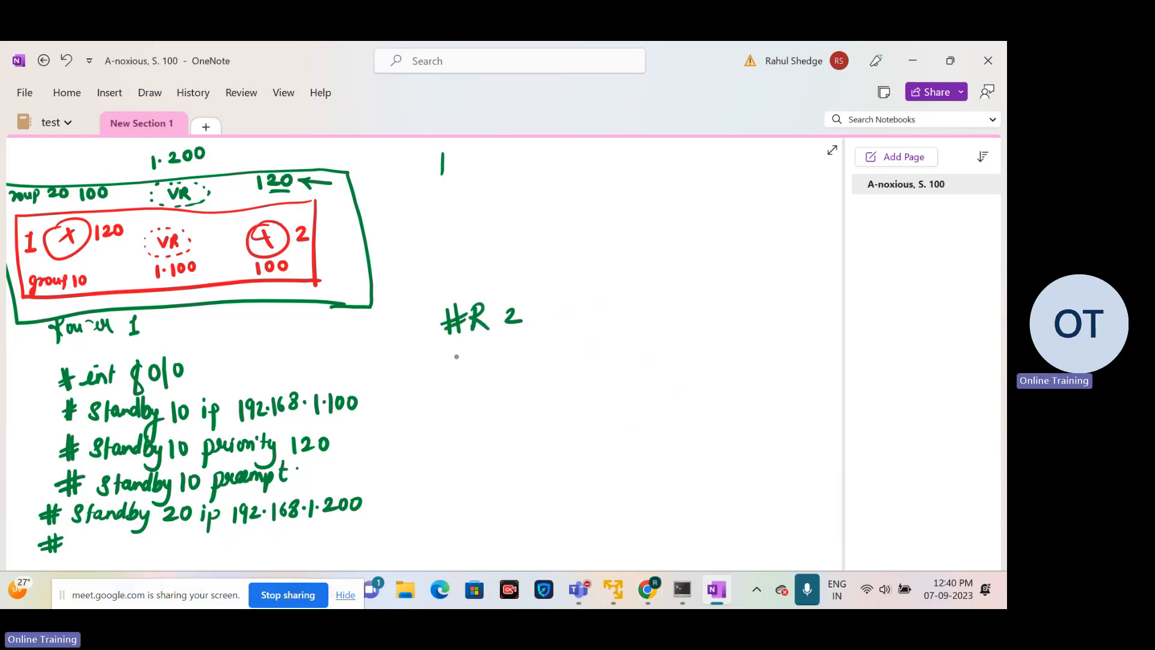
left_click_drag(452, 350, 452, 378)
left_click_drag(461, 348, 472, 366)
left_click_drag(489, 368, 531, 364)
mouse_move(543, 340)
left_mouse_down()
mouse_move(546, 364)
mouse_move(552, 346)
mouse_move(581, 374)
mouse_move(590, 361)
left_mouse_up()
mouse_move(600, 341)
left_mouse_down()
mouse_move(598, 352)
mouse_move(621, 334)
mouse_move(629, 364)
mouse_move(647, 348)
left_mouse_up()
mouse_move(450, 392)
left_mouse_down()
mouse_move(458, 418)
mouse_move(473, 392)
left_mouse_up()
left_click_drag(444, 412, 473, 407)
left_click_drag(424, 305, 432, 551)
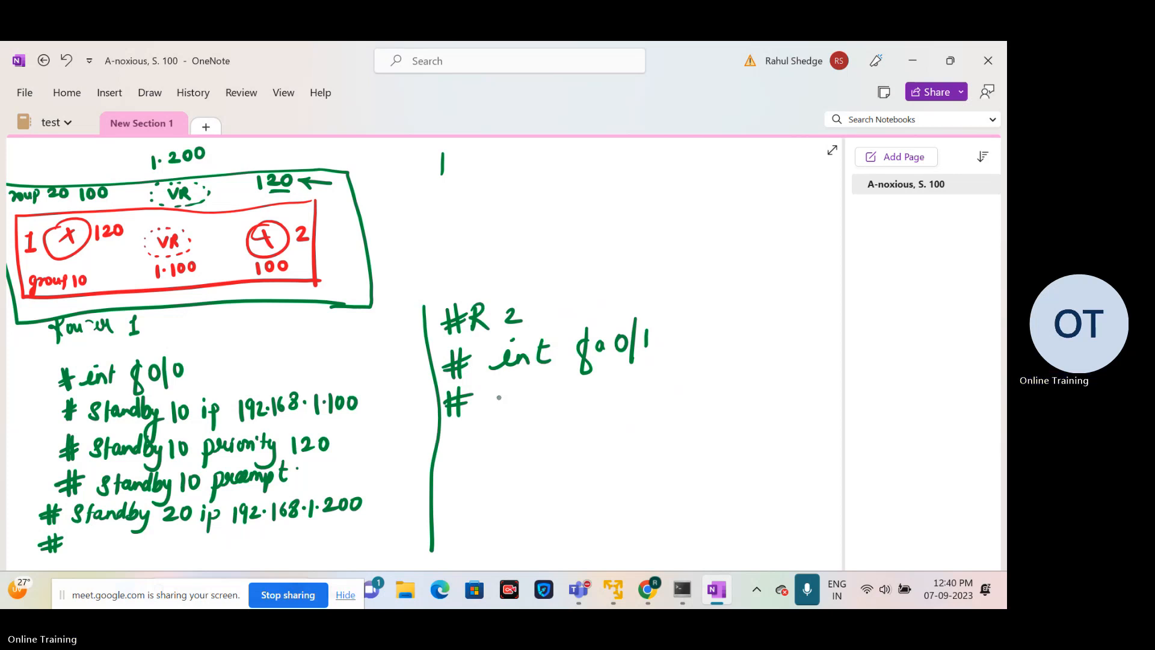
Step: Complete router 2's third line with "standby 10 ip 192.168.1.100"
left_click_drag(502, 394, 491, 408)
left_click_drag(519, 379, 515, 409)
mouse_move(513, 395)
left_mouse_down()
mouse_move(589, 392)
mouse_move(570, 423)
left_mouse_up()
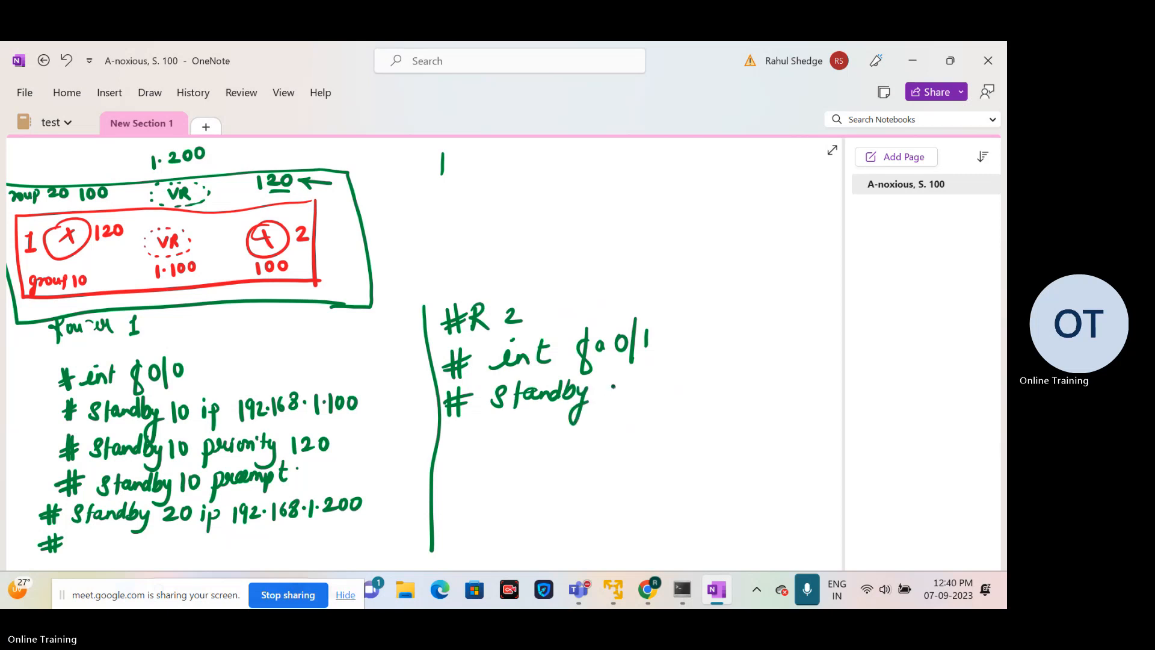
mouse_move(614, 383)
left_mouse_down()
mouse_move(612, 407)
mouse_move(627, 389)
mouse_move(651, 406)
mouse_move(673, 397)
left_mouse_up()
mouse_move(686, 388)
left_mouse_down()
mouse_move(698, 406)
mouse_move(800, 392)
left_mouse_up()
left_click(724, 389)
left_click(771, 389)
left_click(792, 382)
left_click_drag(811, 379, 822, 379)
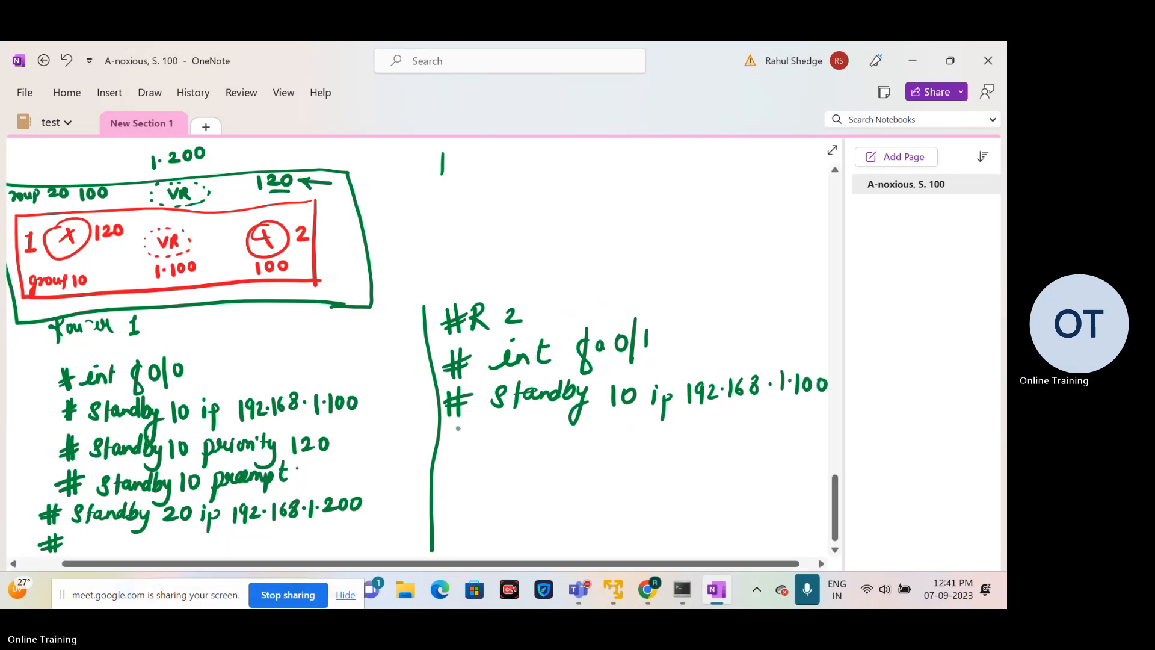
Step: Begin router 2's next command line with a "#" sign
left_click_drag(451, 428, 449, 453)
left_click_drag(462, 426, 460, 451)
left_click_drag(447, 437, 470, 434)
left_click_drag(445, 446, 473, 444)
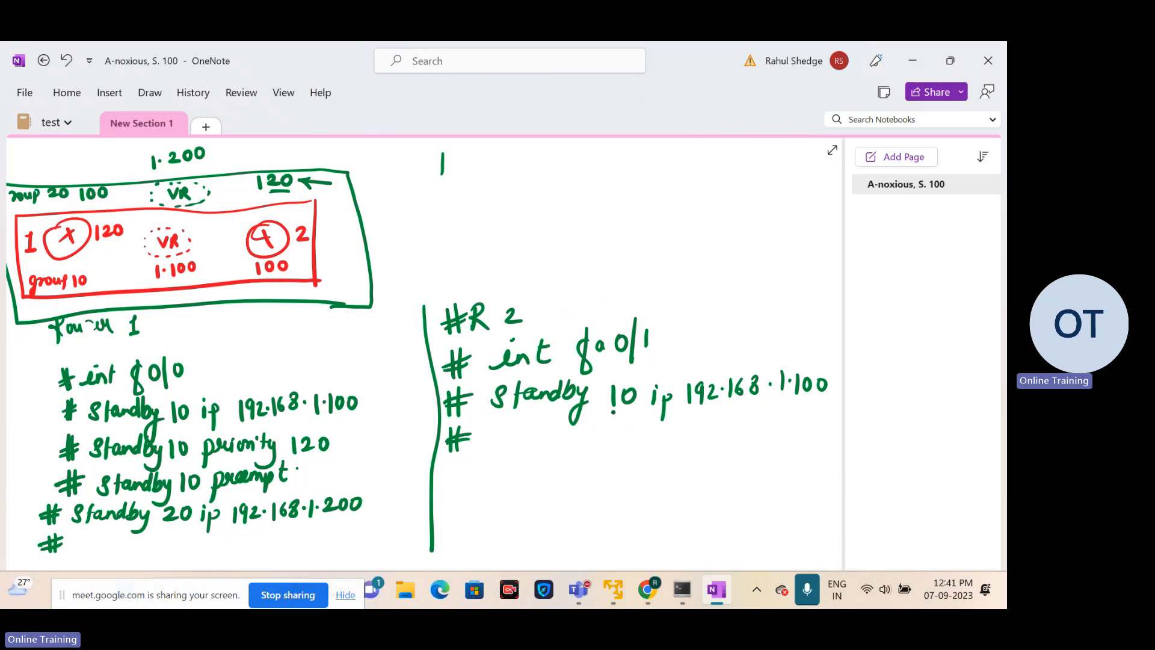
Step: Underline group number 10 in router 2's command, then 120 and "preempt" in router 1's commands
left_click_drag(611, 412, 630, 410)
left_click_drag(292, 458, 325, 456)
left_click_drag(233, 491, 245, 489)
Step: Write "standby 20 ip 192.168.1.200" after the "#" on router 2's fourth line
mouse_move(494, 427)
left_mouse_down()
mouse_move(479, 449)
mouse_move(561, 444)
mouse_move(547, 452)
mouse_move(613, 433)
mouse_move(679, 449)
left_mouse_up()
left_click_drag(691, 430, 709, 446)
left_click_drag(713, 438, 714, 439)
mouse_move(721, 425)
left_mouse_down()
mouse_move(720, 446)
mouse_move(730, 443)
left_mouse_up()
mouse_move(747, 423)
left_mouse_down()
mouse_move(739, 442)
mouse_move(792, 439)
left_mouse_up()
left_click(756, 434)
left_click(774, 434)
left_click_drag(804, 423, 819, 425)
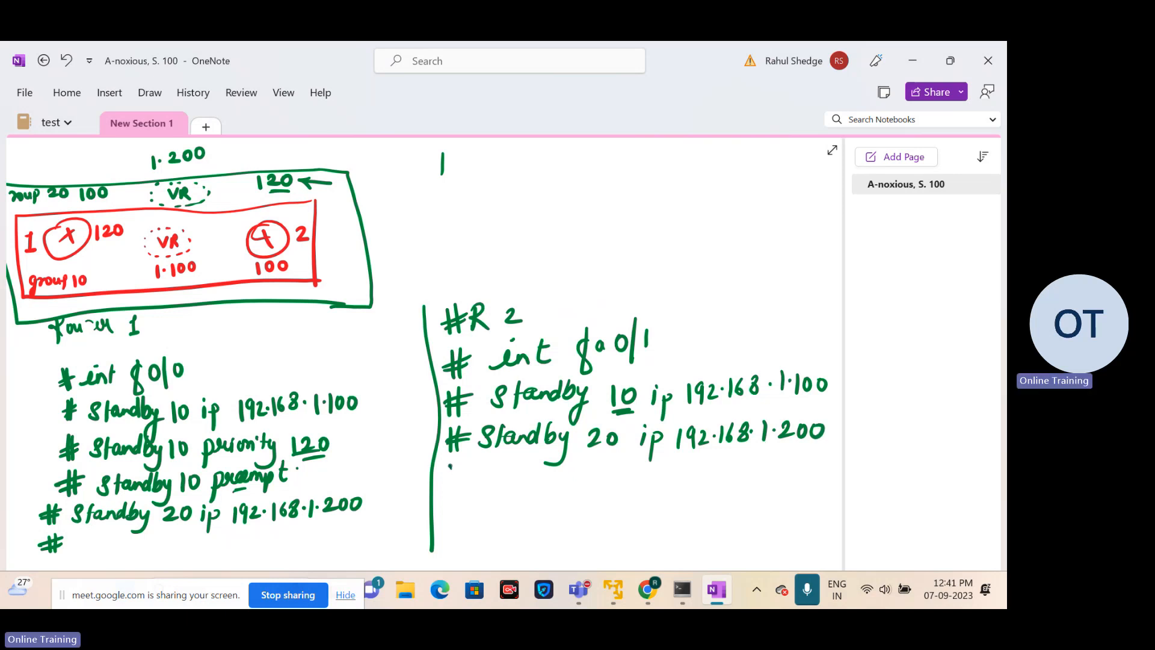
Step: Write "# standby 20 priority 120" on router 2's fifth line and underline 20 and 120
mouse_move(452, 463)
left_mouse_down()
mouse_move(449, 495)
mouse_move(460, 493)
left_mouse_up()
left_click_drag(446, 474, 469, 471)
left_click_drag(446, 485, 495, 488)
left_click_drag(512, 475, 526, 484)
left_click_drag(533, 476, 541, 485)
mouse_move(548, 474)
left_mouse_down()
mouse_move(553, 506)
mouse_move(600, 474)
mouse_move(628, 500)
mouse_move(640, 482)
left_mouse_up()
mouse_move(644, 478)
left_mouse_down()
mouse_move(694, 471)
mouse_move(693, 481)
left_mouse_up()
left_click_drag(703, 453, 701, 481)
left_click_drag(697, 465, 716, 477)
mouse_move(722, 466)
left_mouse_down()
mouse_move(721, 500)
mouse_move(691, 505)
left_mouse_up()
left_click_drag(750, 461, 744, 484)
left_click_drag(759, 468, 773, 479)
left_click_drag(783, 463, 781, 464)
left_click_drag(572, 497, 599, 495)
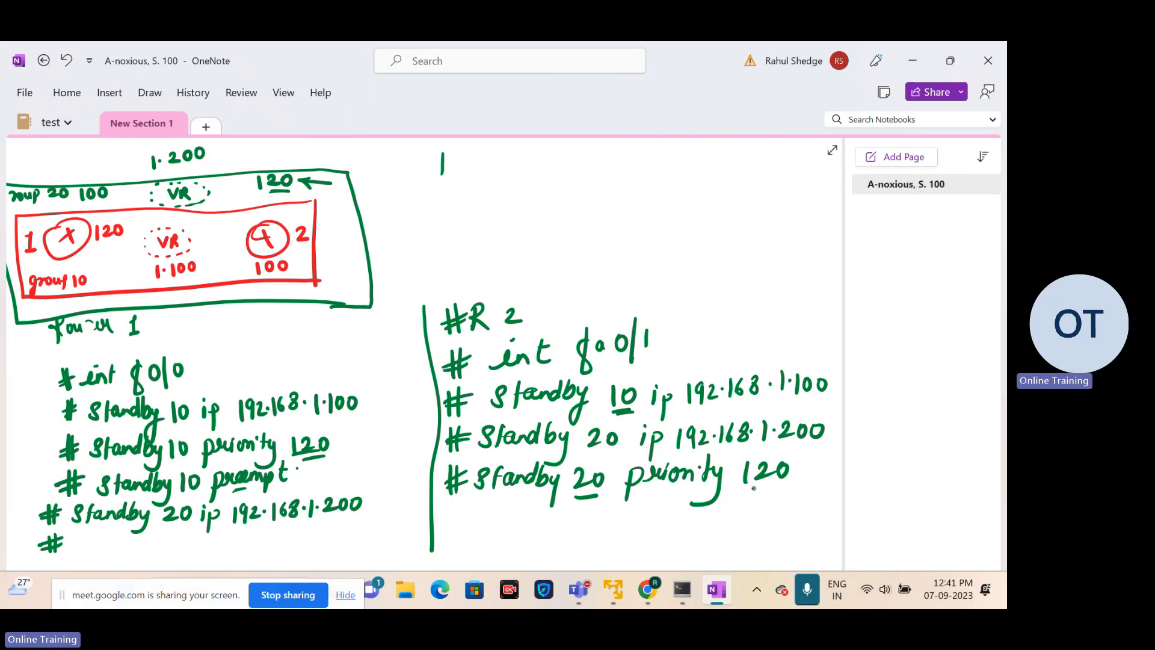
left_click_drag(753, 488, 784, 489)
Step: Write "# standby 20 preempt" on router 2's sixth line, and underline 1.100 and 1.200 in its standby ip commands
left_click_drag(451, 501, 458, 527)
mouse_move(461, 511)
left_mouse_down()
mouse_move(490, 515)
mouse_move(485, 525)
left_mouse_up()
left_click_drag(509, 499, 506, 524)
mouse_move(502, 509)
left_mouse_down()
mouse_move(563, 517)
mouse_move(567, 545)
left_mouse_up()
left_click_drag(583, 512, 599, 525)
left_click_drag(609, 509, 608, 511)
mouse_move(641, 506)
left_mouse_down()
mouse_move(637, 535)
mouse_move(660, 516)
mouse_move(729, 511)
left_mouse_up()
mouse_move(738, 500)
left_mouse_down()
mouse_move(742, 517)
mouse_move(757, 497)
left_mouse_up()
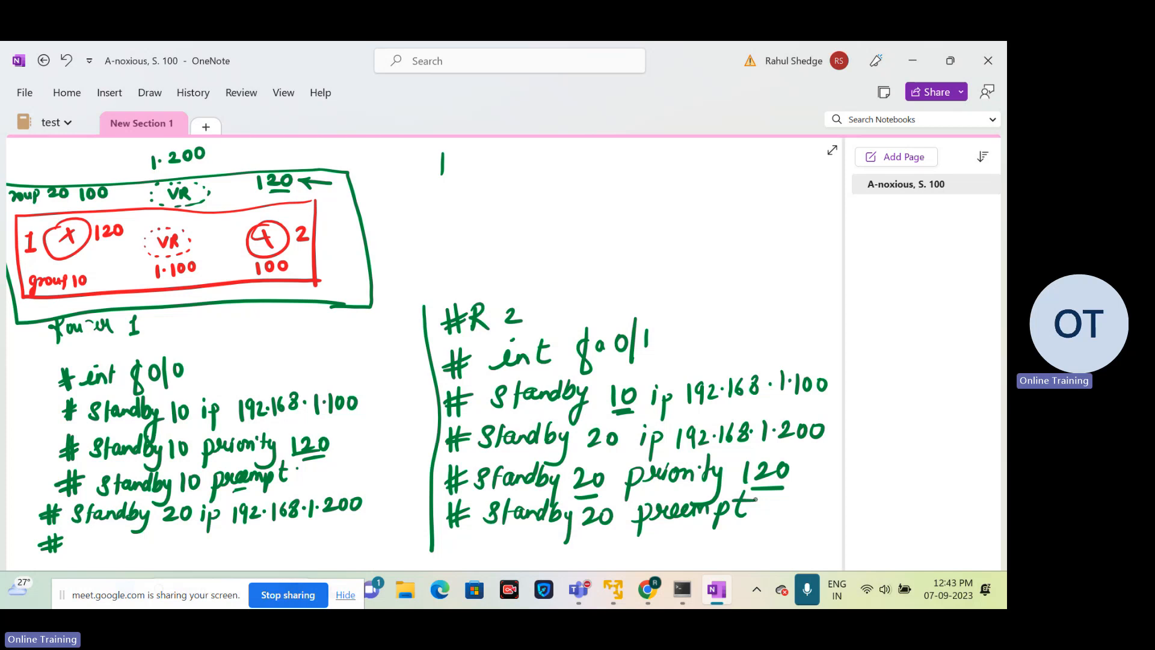
left_click_drag(777, 400, 828, 397)
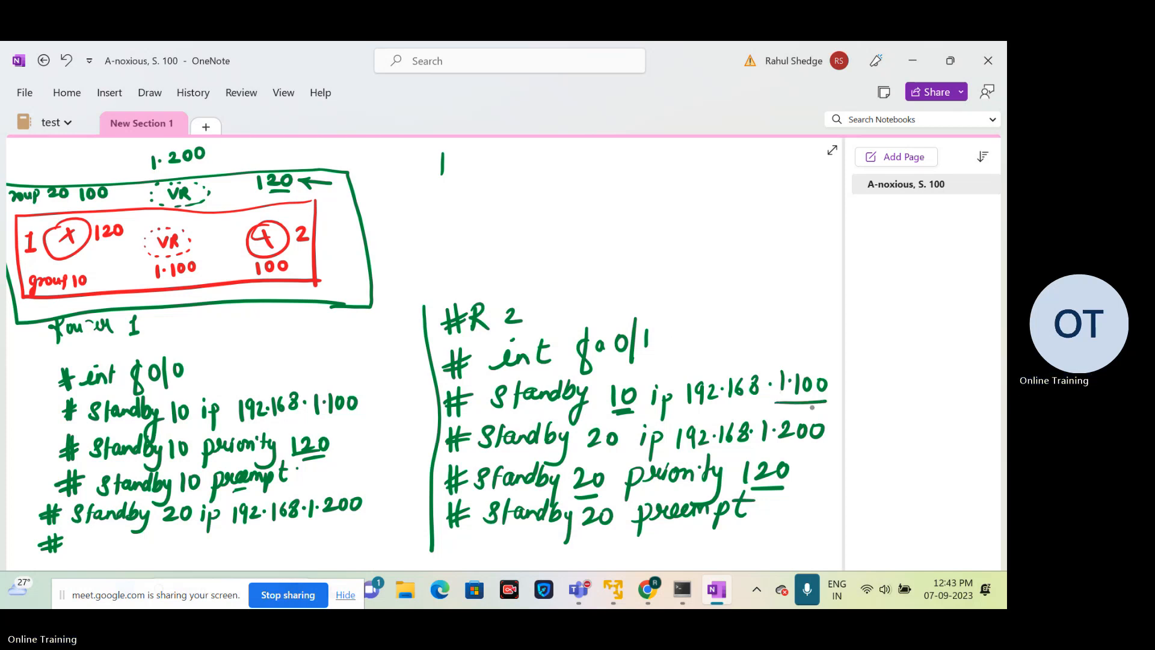
left_click_drag(768, 449, 814, 446)
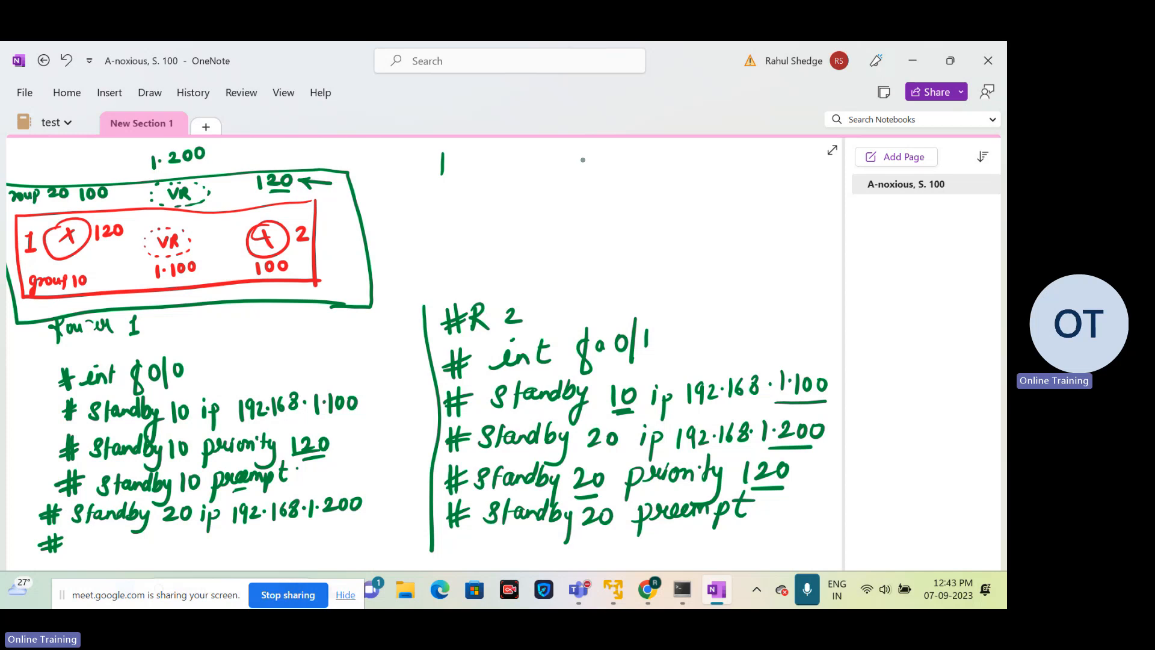
Step: Sketch two routers above router 2's commands and link both to a switch box drawn between them
left_click_drag(502, 147, 503, 156)
mouse_move(509, 143)
left_mouse_down()
mouse_move(489, 150)
mouse_move(520, 144)
left_mouse_up()
mouse_move(708, 154)
left_mouse_down()
mouse_move(700, 166)
mouse_move(722, 147)
left_mouse_up()
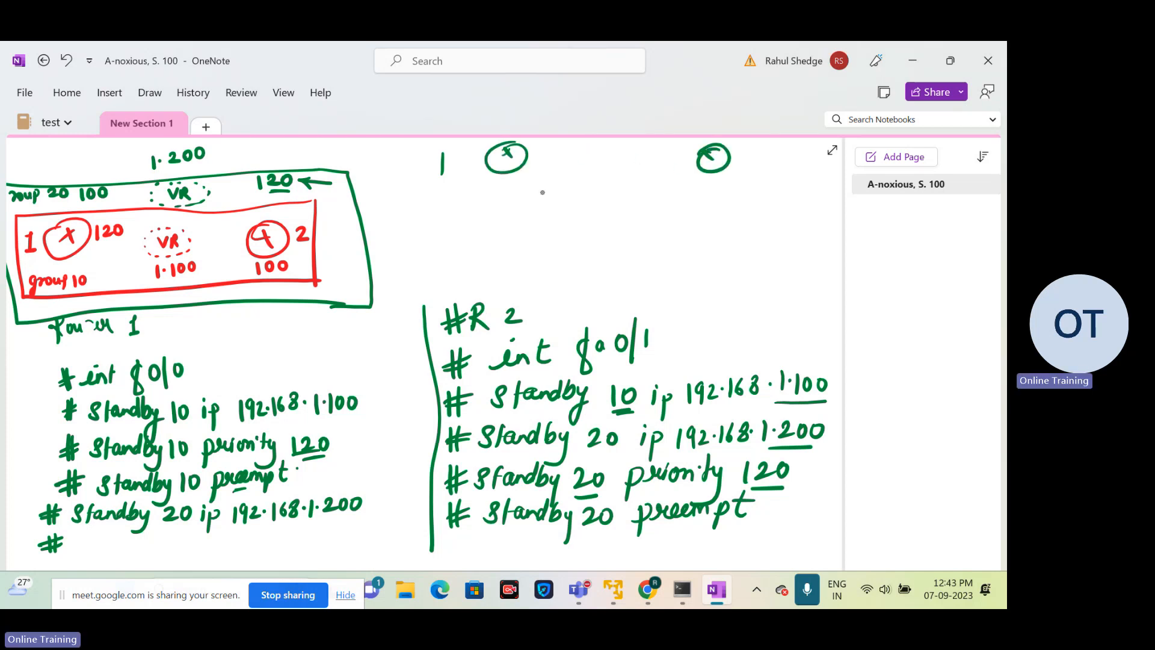
mouse_move(585, 184)
left_mouse_down()
mouse_move(586, 208)
mouse_move(620, 200)
left_mouse_up()
left_click_drag(527, 169, 584, 194)
left_click_drag(698, 169, 632, 196)
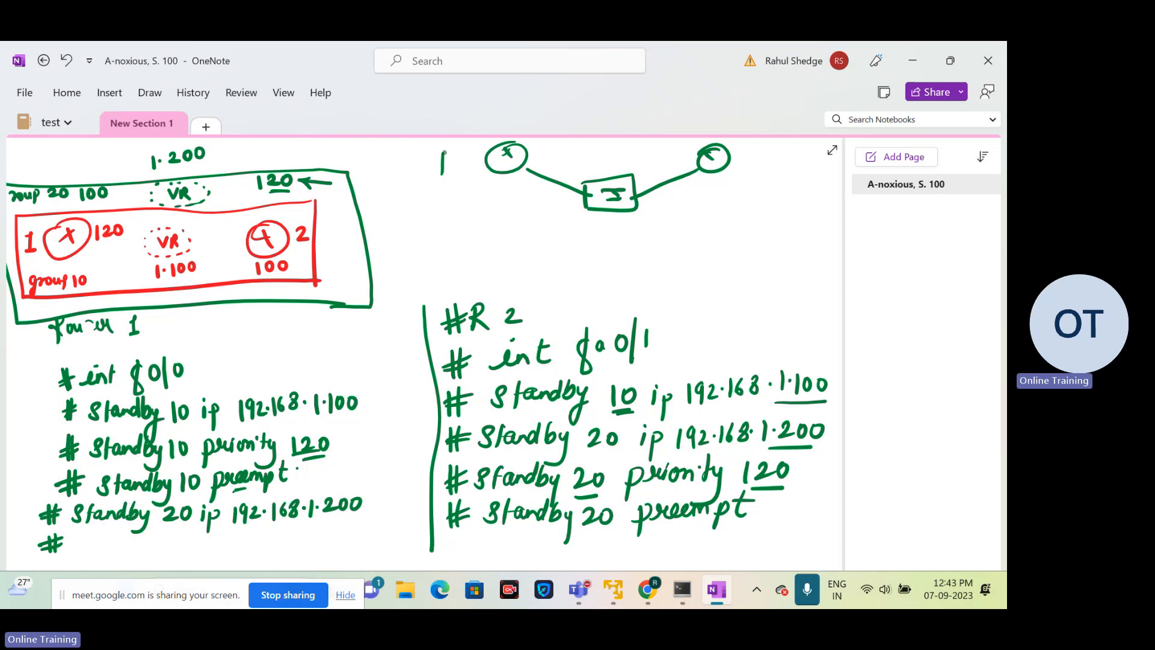
Step: Label the first sketched router "A (10)" and the second one "A (20)"
left_click_drag(443, 148, 426, 177)
left_click_drag(444, 150, 452, 180)
mouse_move(464, 171)
left_mouse_down()
mouse_move(462, 192)
mouse_move(485, 175)
mouse_move(504, 195)
left_mouse_up()
left_click_drag(750, 148, 741, 177)
mouse_move(752, 148)
left_mouse_down()
mouse_move(758, 175)
mouse_move(798, 172)
left_mouse_up()
left_click_drag(805, 160, 800, 164)
mouse_move(813, 153)
left_mouse_down()
mouse_move(810, 180)
mouse_move(777, 177)
left_mouse_up()
Step: Draw four host boxes below the switch and connect each one to it with a line
mouse_move(592, 209)
left_mouse_down()
mouse_move(542, 240)
mouse_move(556, 259)
mouse_move(621, 247)
mouse_move(626, 269)
mouse_move(667, 246)
mouse_move(684, 266)
mouse_move(657, 262)
left_mouse_up()
mouse_move(635, 211)
left_mouse_down()
mouse_move(719, 229)
mouse_move(735, 222)
left_mouse_up()
mouse_move(721, 229)
left_mouse_down()
mouse_move(723, 255)
mouse_move(736, 252)
left_mouse_up()
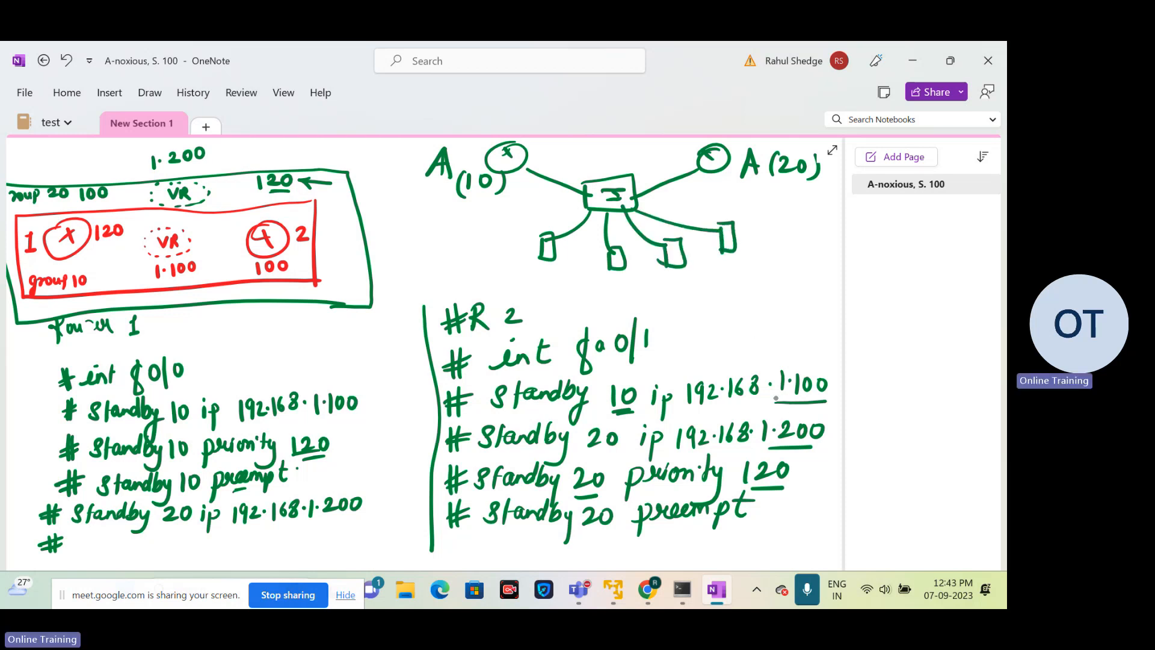
Step: Circle 1.100 in router 2's group 10 command and draw strokes along the switch's links toward both routers
mouse_move(775, 401)
left_mouse_down()
mouse_move(828, 397)
mouse_move(807, 359)
mouse_move(769, 388)
left_mouse_up()
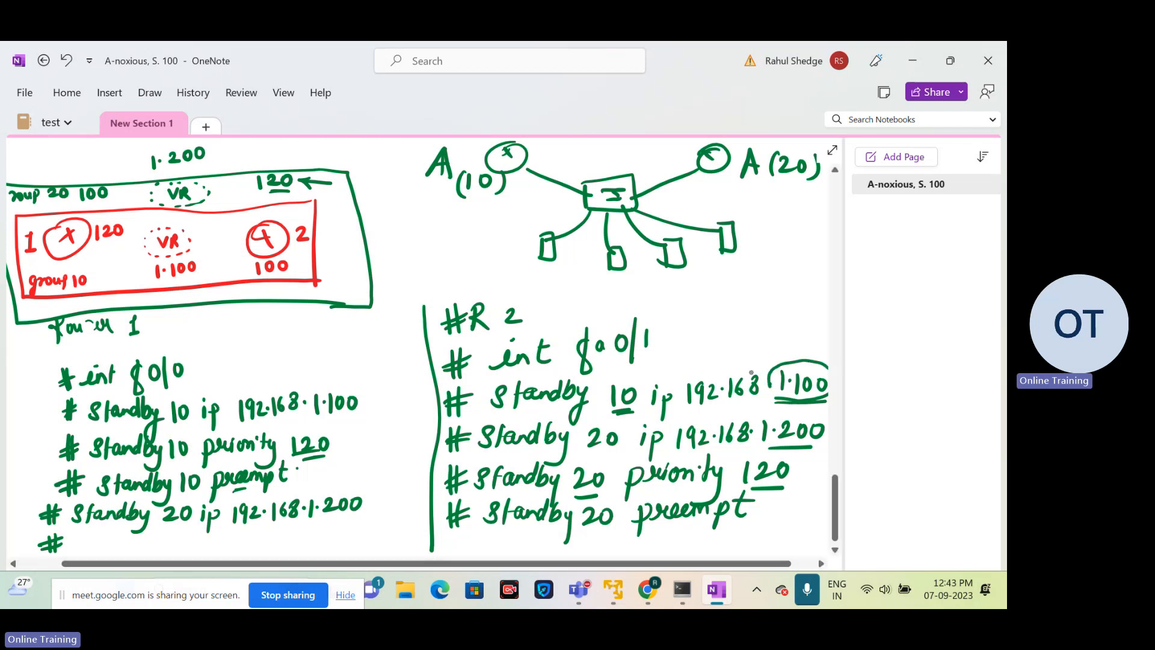
left_click_drag(567, 199, 528, 186)
left_click_drag(528, 185, 535, 199)
left_click_drag(656, 198, 683, 186)
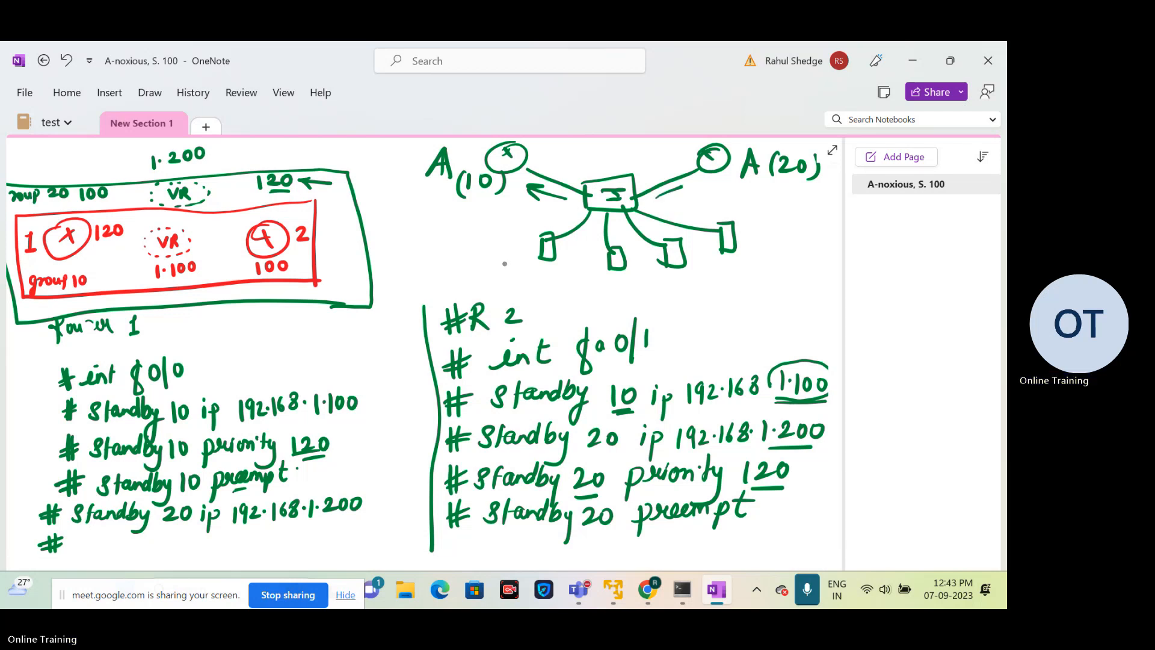
Step: Label the four hosts 1.100, 1.100, 1.200 and 1.200, and draw traffic arrows from the switch toward both routers
left_click(514, 272)
mouse_move(505, 260)
left_mouse_down()
mouse_move(501, 281)
mouse_move(534, 263)
left_mouse_up()
mouse_move(553, 263)
left_mouse_down()
mouse_move(587, 294)
mouse_move(621, 278)
left_mouse_up()
left_click(595, 285)
mouse_move(634, 278)
left_mouse_down()
mouse_move(684, 295)
mouse_move(664, 296)
mouse_move(691, 278)
left_mouse_up()
mouse_move(703, 278)
left_mouse_down()
mouse_move(730, 286)
mouse_move(782, 266)
left_mouse_up()
left_click(742, 277)
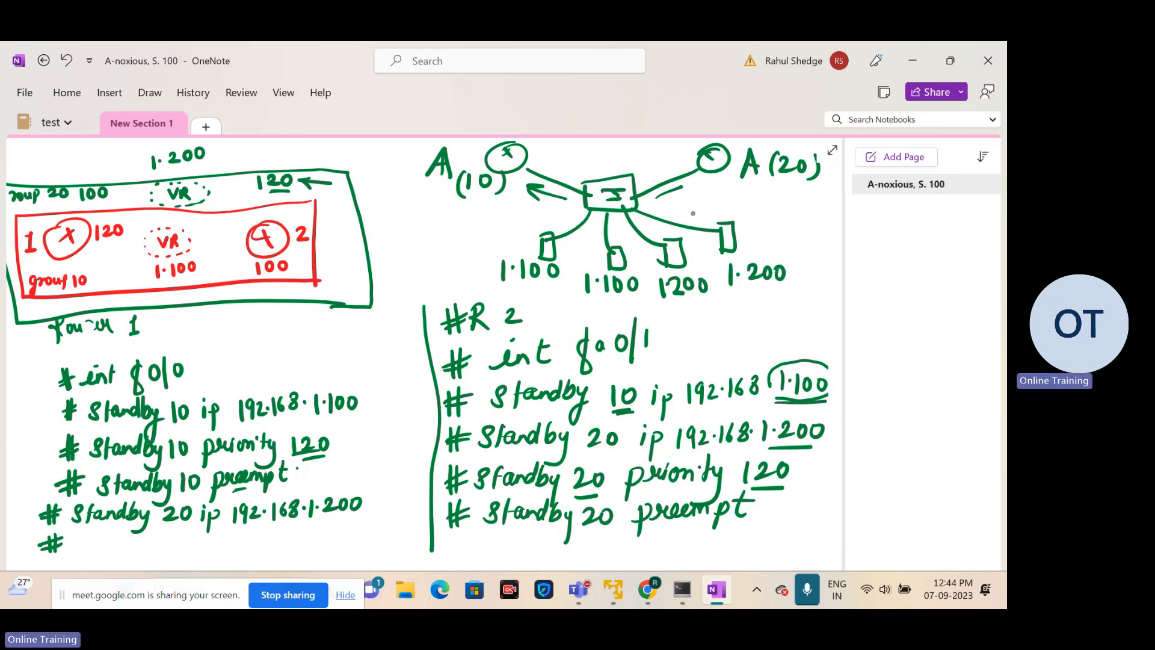
mouse_move(703, 213)
left_mouse_down()
mouse_move(670, 215)
mouse_move(710, 187)
left_mouse_up()
mouse_move(546, 212)
left_mouse_down()
mouse_move(521, 197)
mouse_move(541, 210)
left_mouse_up()
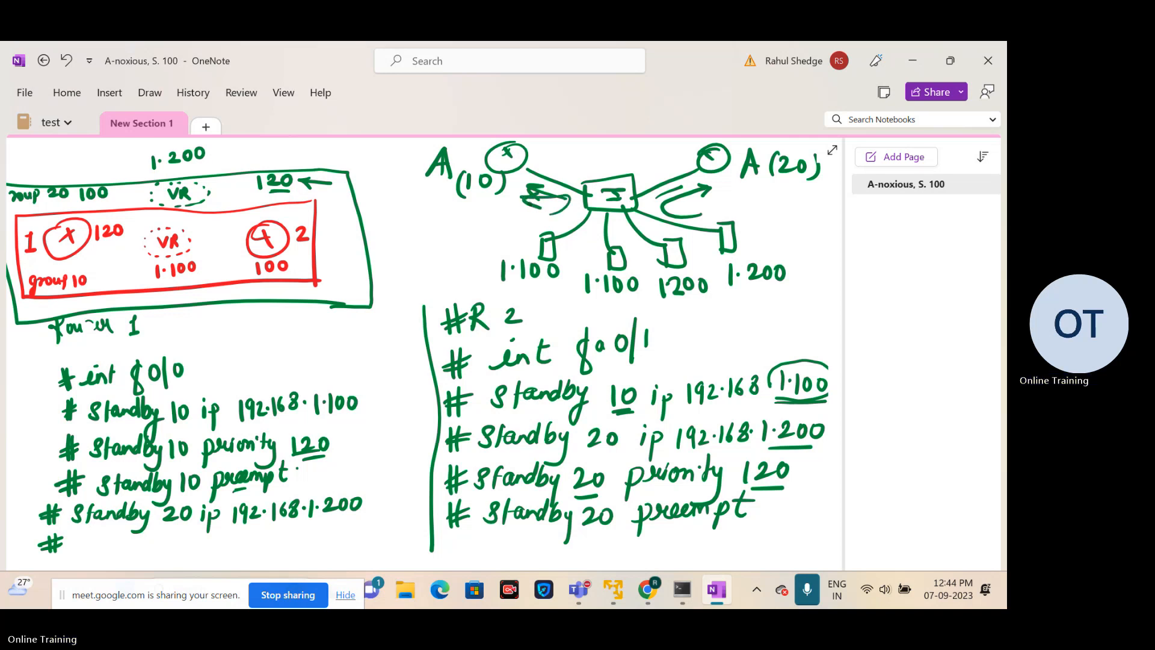
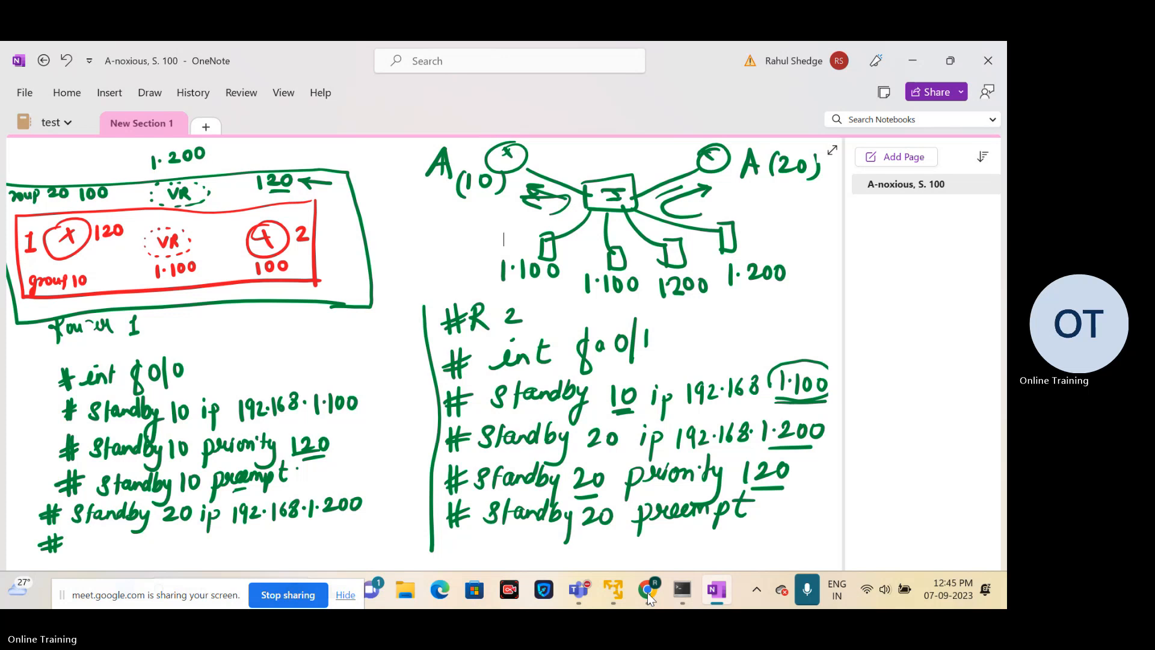
Step: Switch to the Google Meet call, mute the microphone, and return to the OneNote sketch
left_click(648, 593)
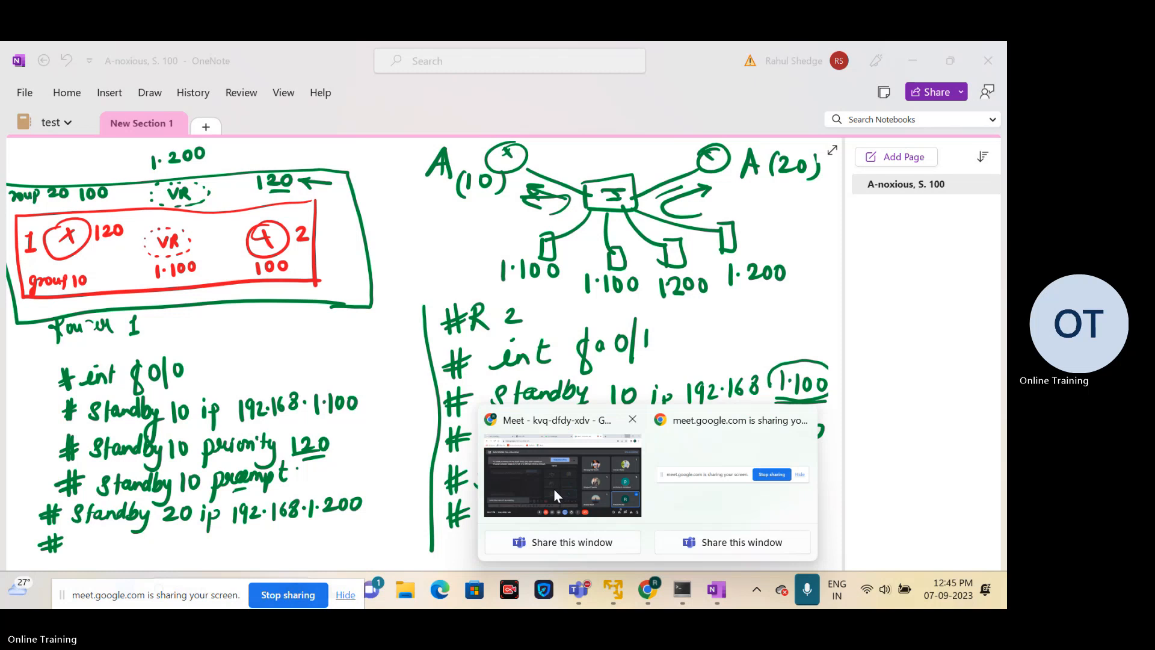
left_click(554, 495)
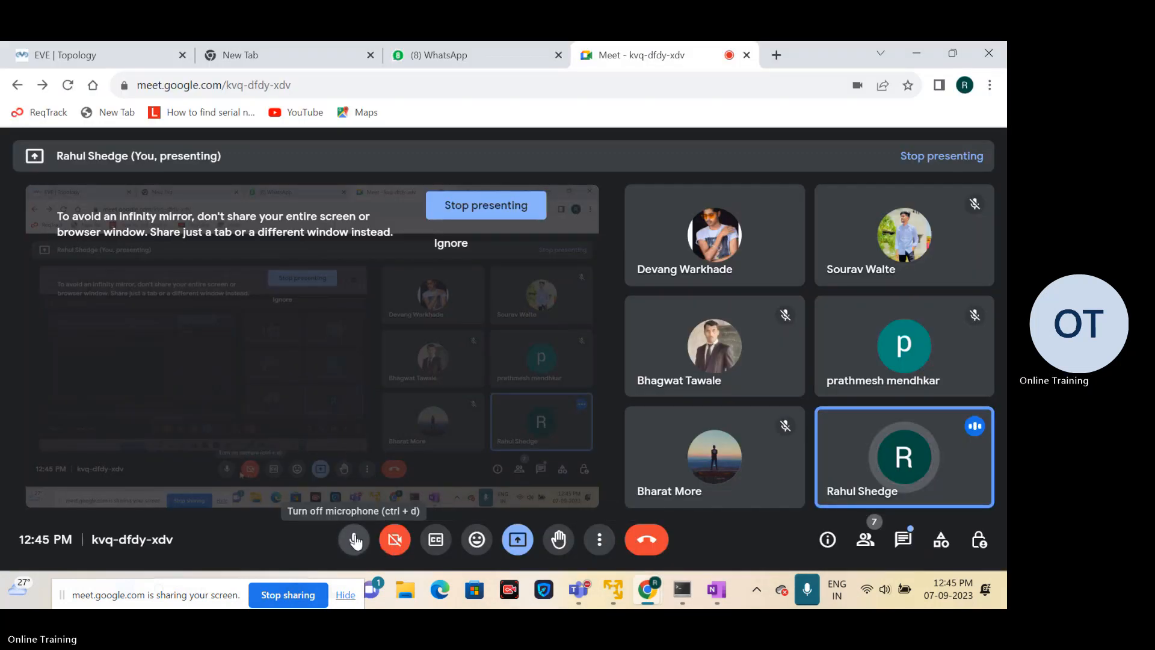
left_click(355, 541)
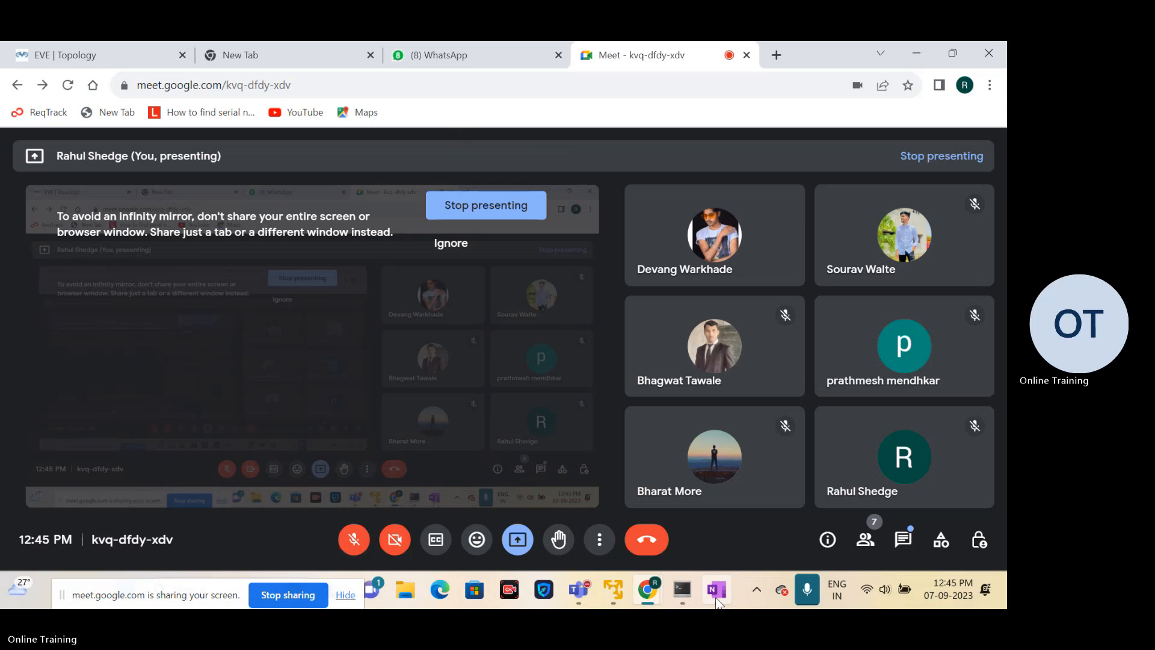
left_click(716, 599)
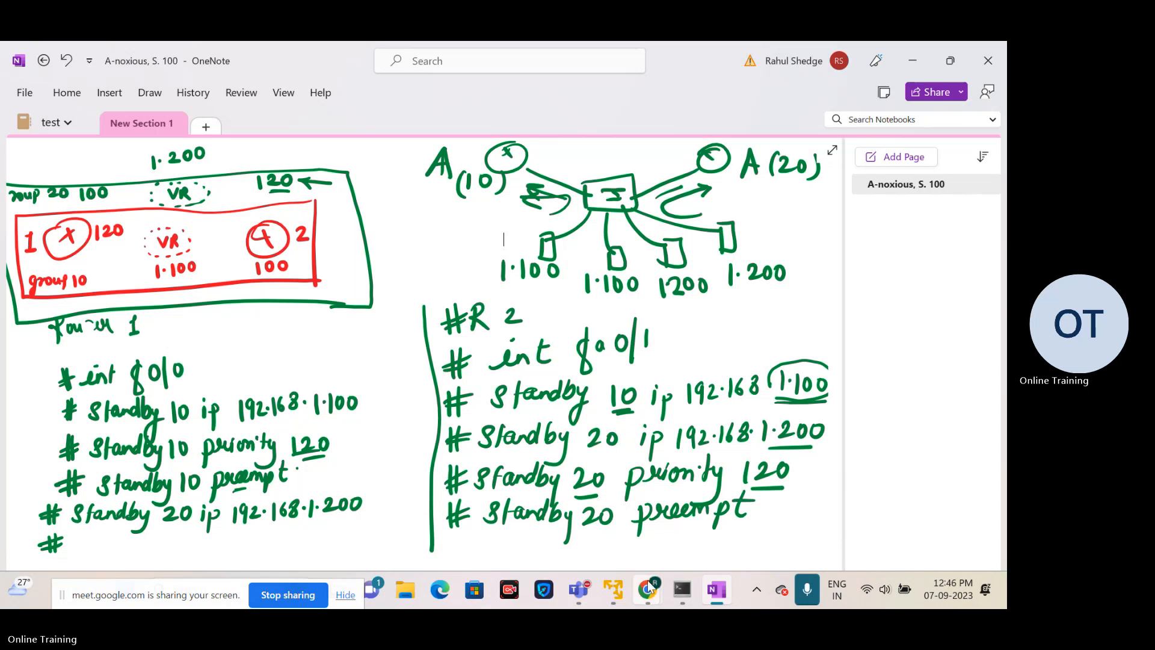
Step: Unmute the microphone in the Google Meet call, check the in-call messages, and return to OneNote
mouse_move(648, 590)
left_click(546, 475)
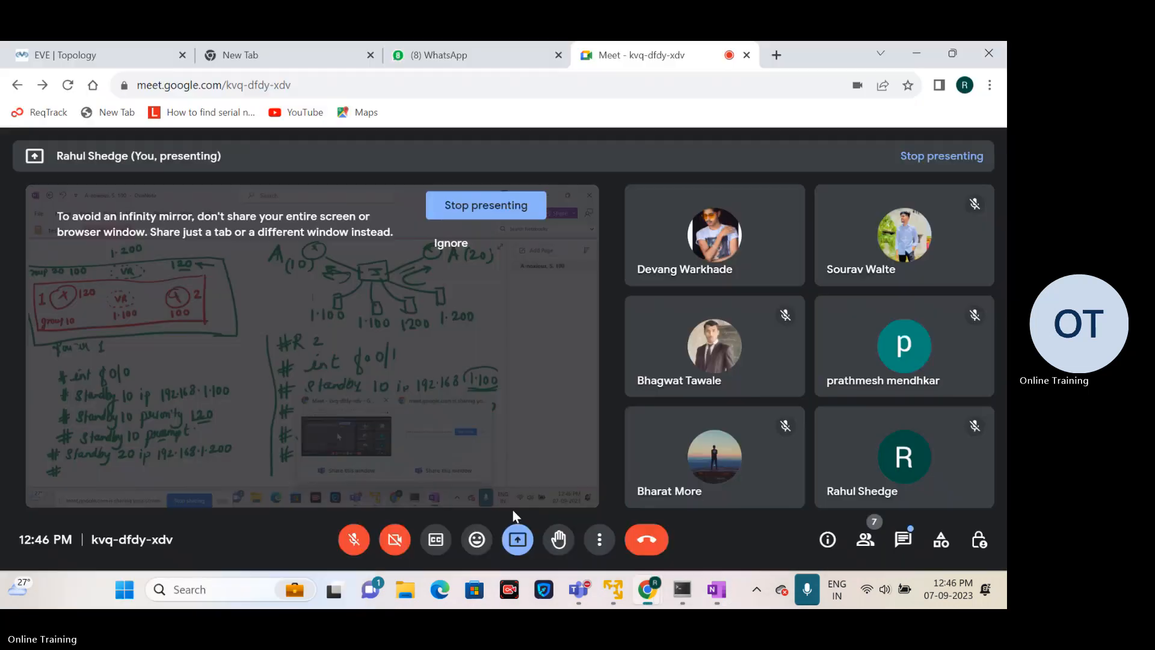
left_click(354, 539)
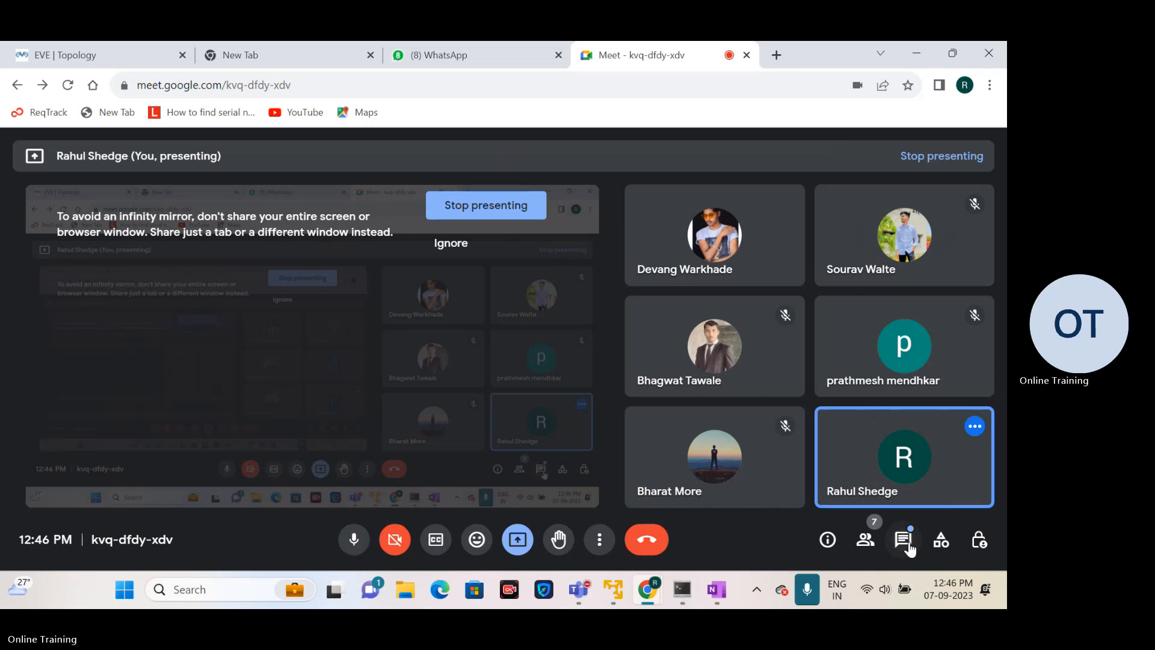
left_click(908, 545)
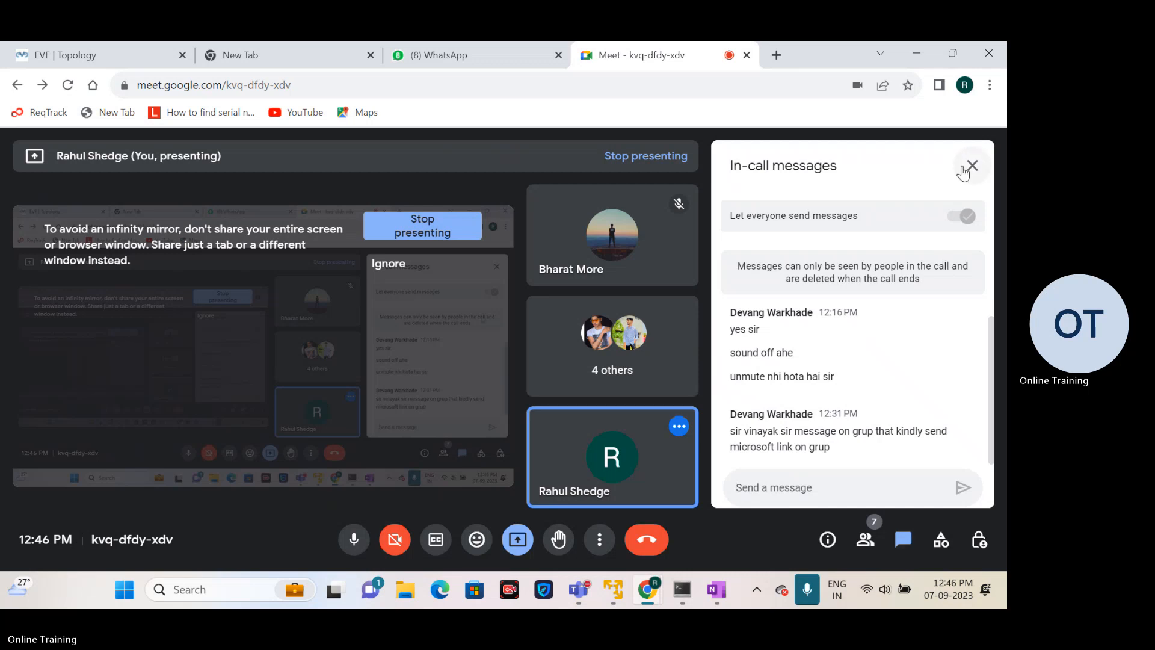
left_click(972, 165)
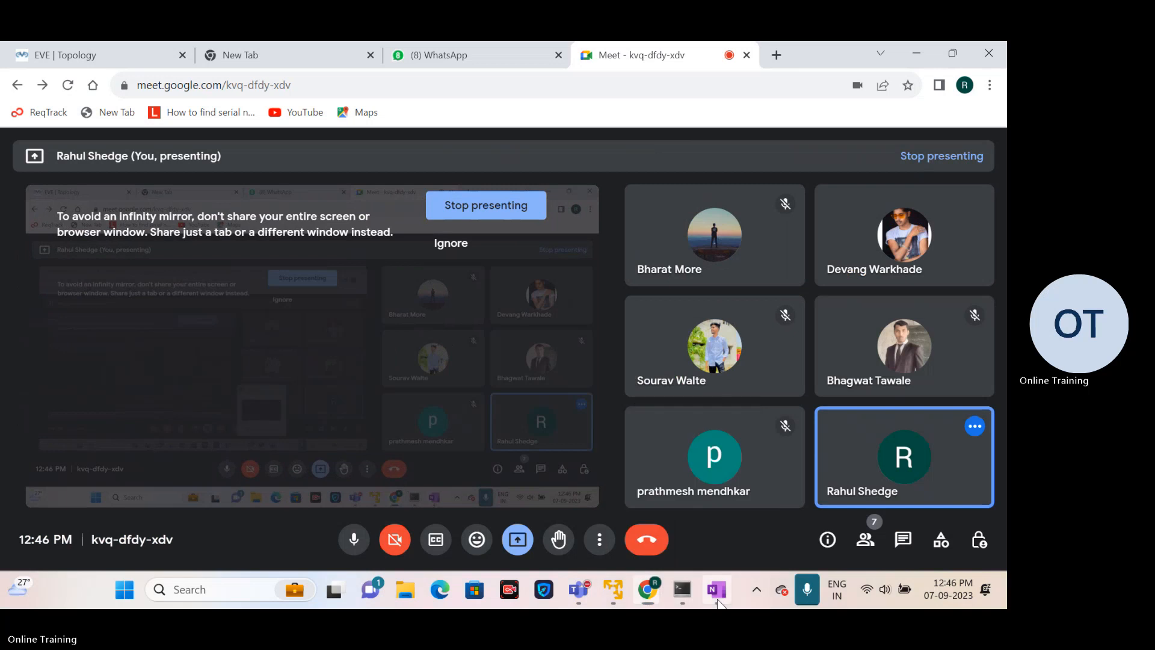
left_click(718, 603)
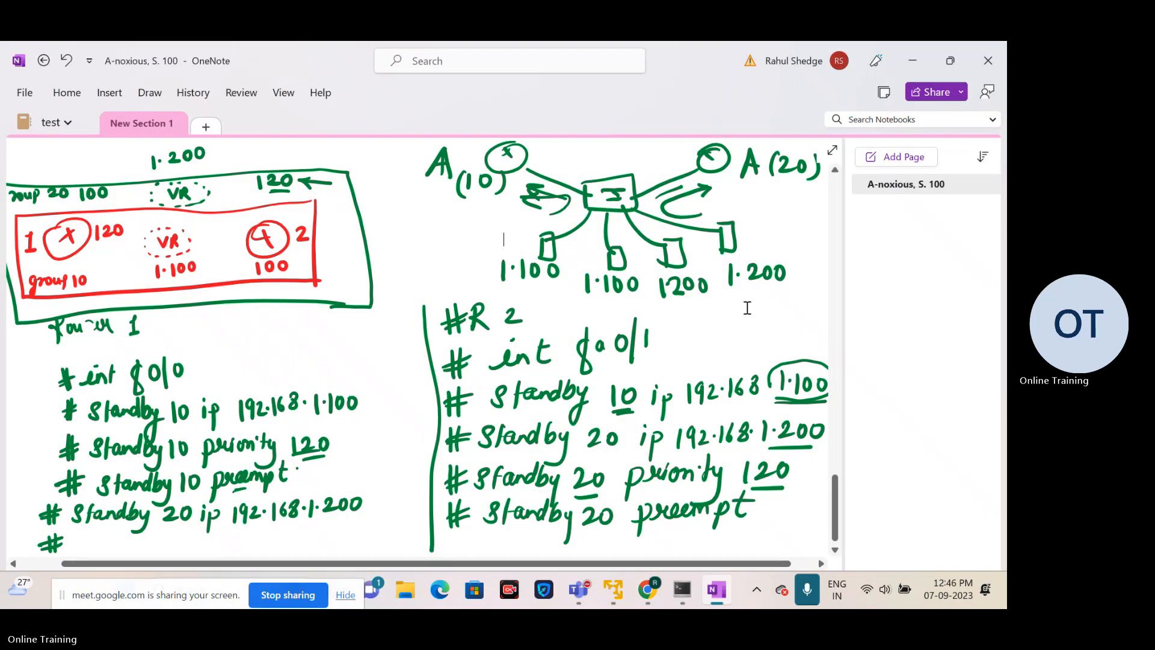
Step: Go back to the Google Meet call, read the newest in-call messages, and close the chat
mouse_move(649, 602)
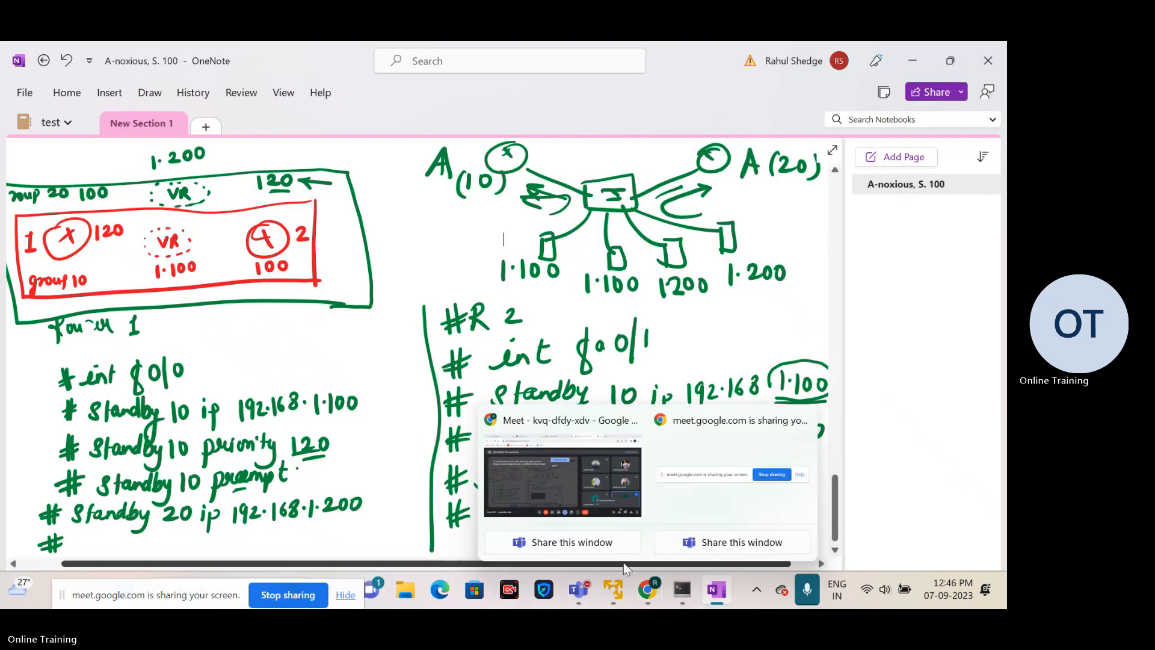
left_click(564, 486)
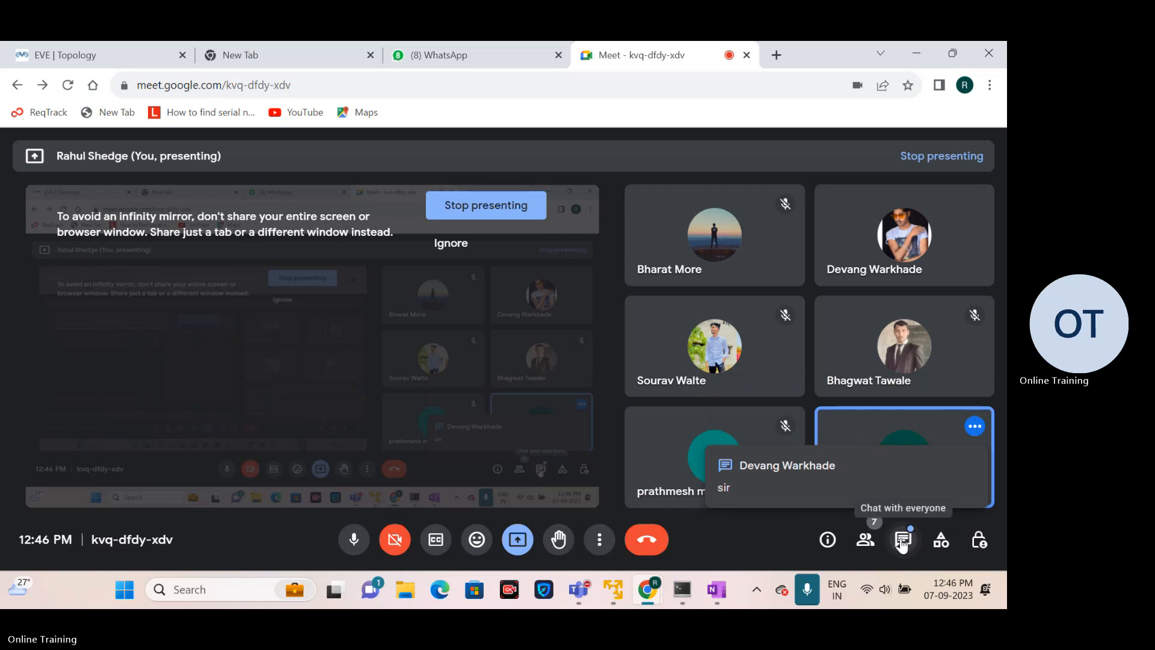
left_click(903, 542)
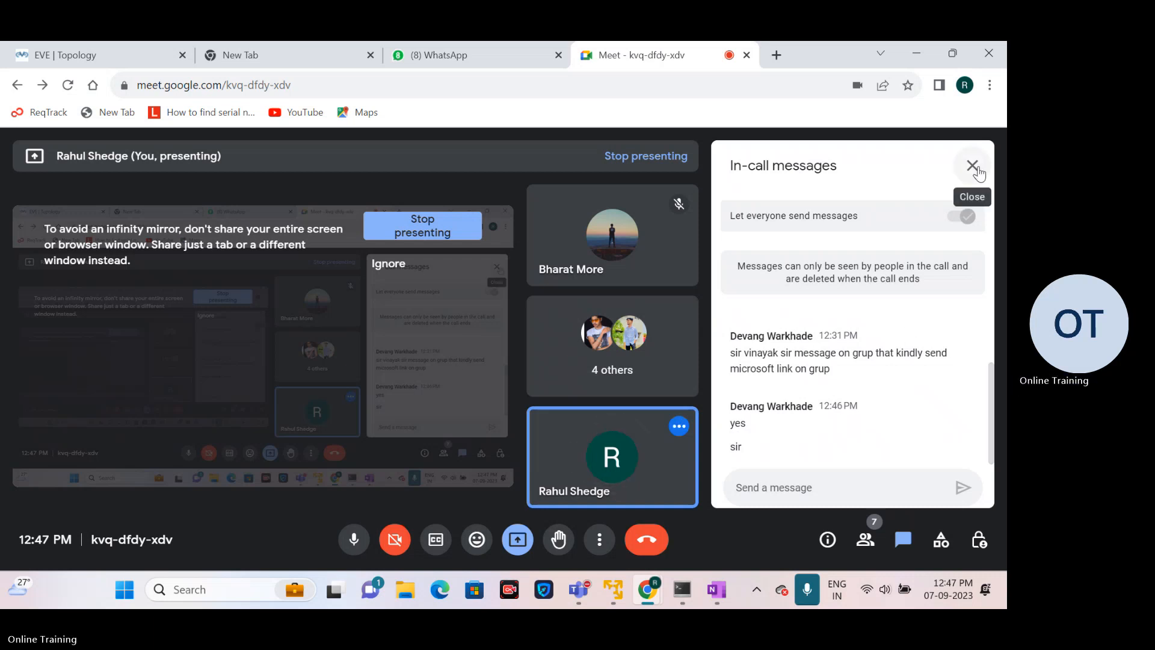
left_click(973, 166)
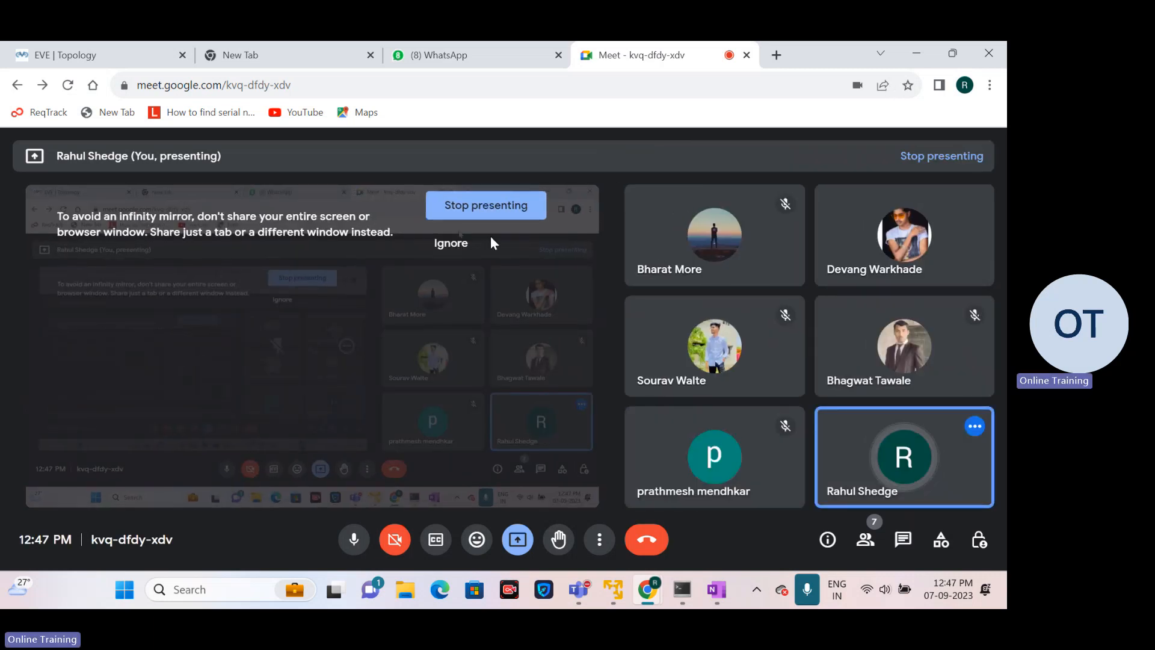
Step: Bring up the EVE topology in Chrome and place the SuperPuTTY window beside the network diagram
mouse_move(683, 599)
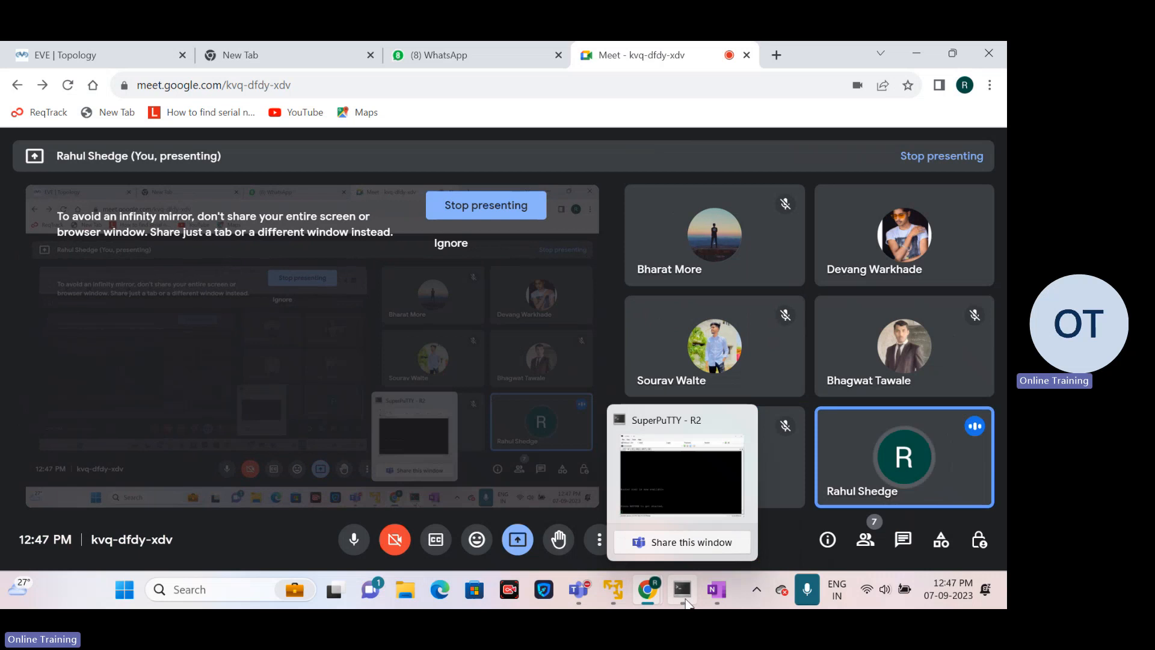
left_click(686, 601)
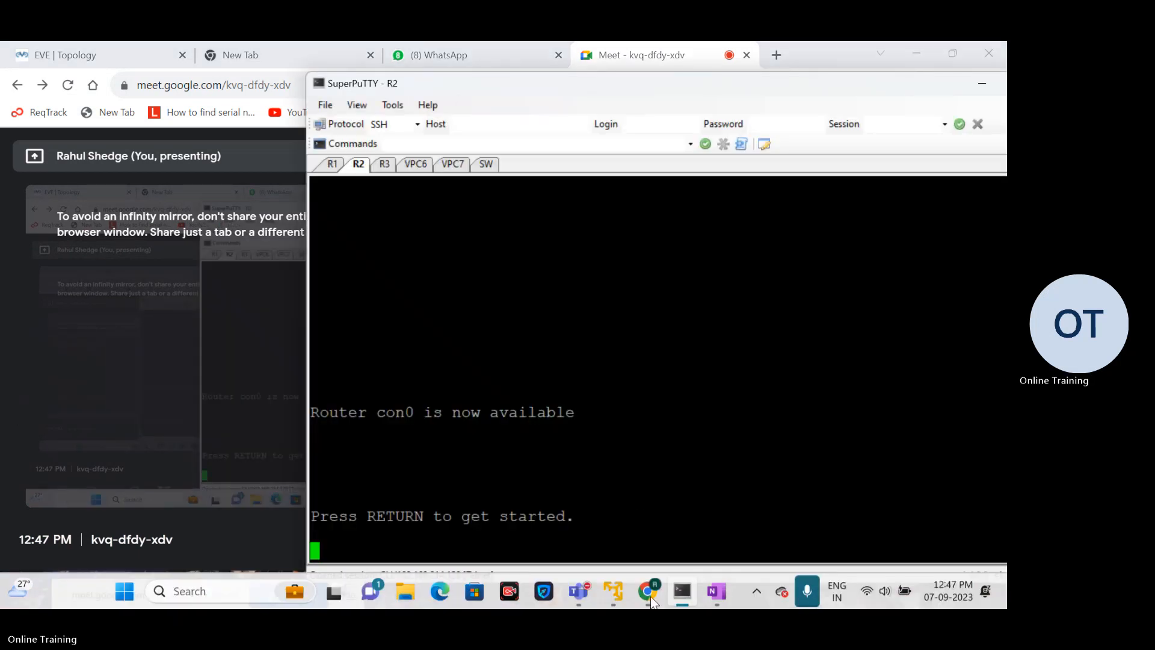
left_click(91, 52)
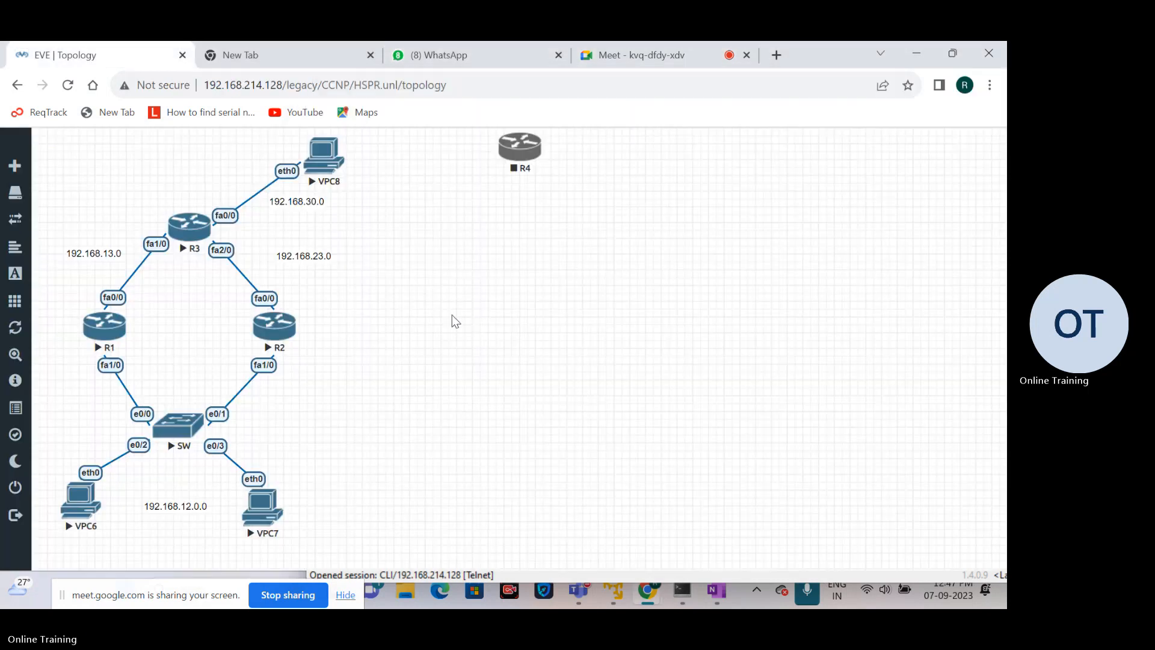
left_click(683, 598)
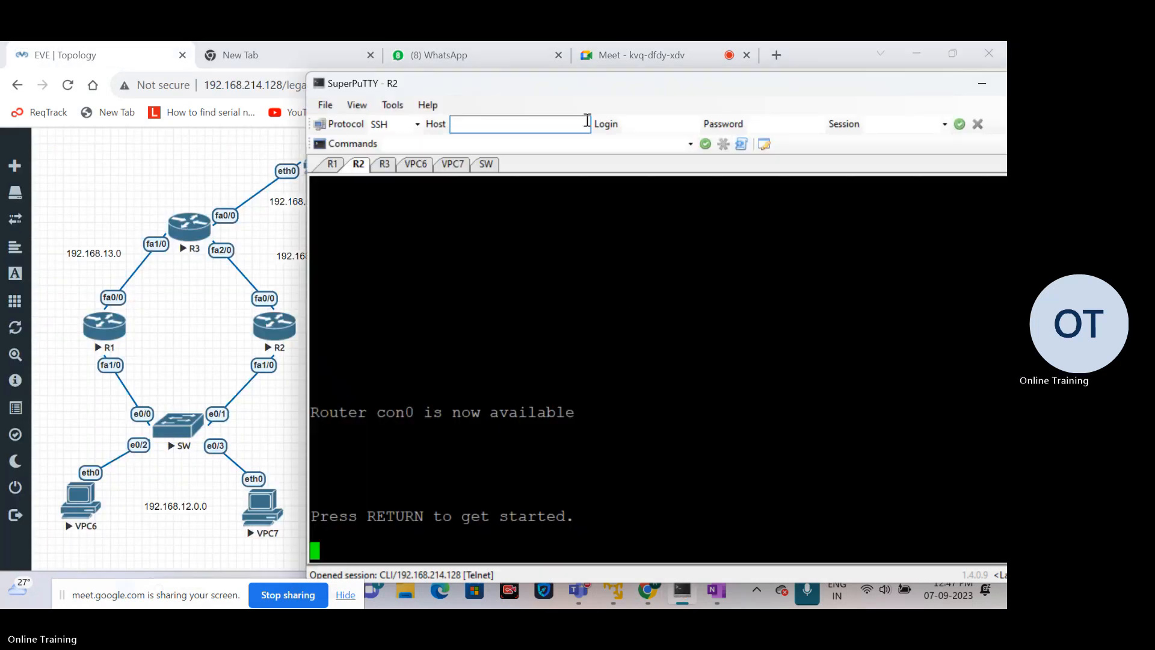
left_click_drag(594, 94, 684, 102)
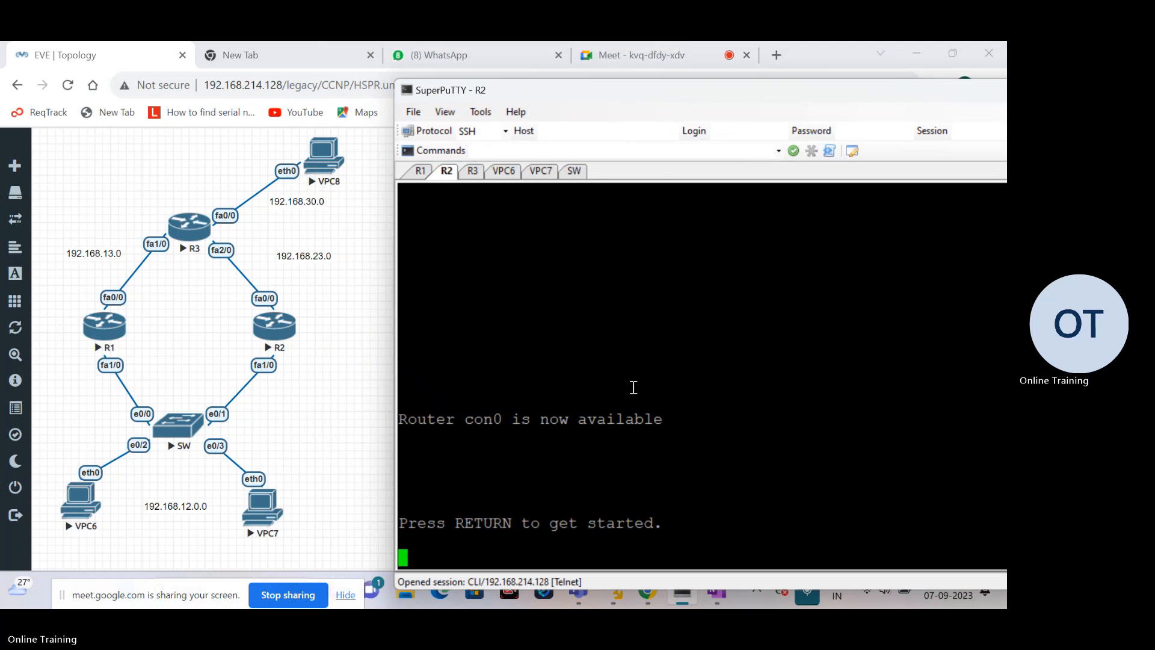
Step: Open R1's console session in SuperPuTTY, wake its prompt, and enter privileged mode with "en"
left_click(421, 171)
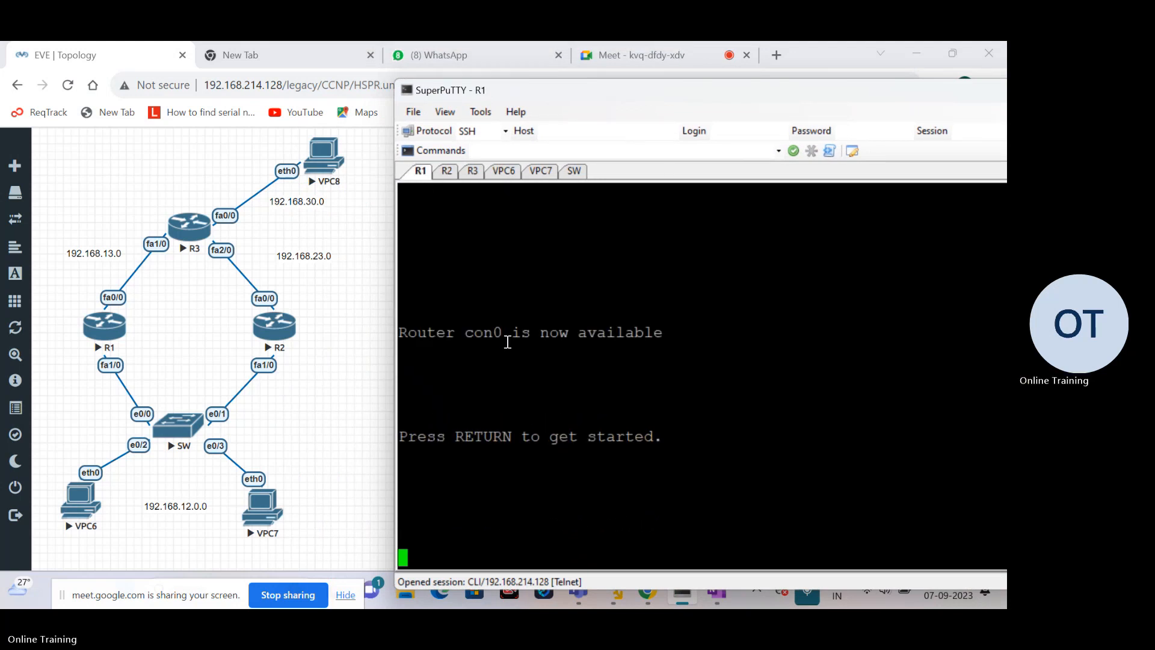
key("Return")
key("Return")
key("Return")
key("Return")
key("Return")
key("Return")
key("Return")
key("Return")
key("Return")
key("Return")
key("Return")
type("en")
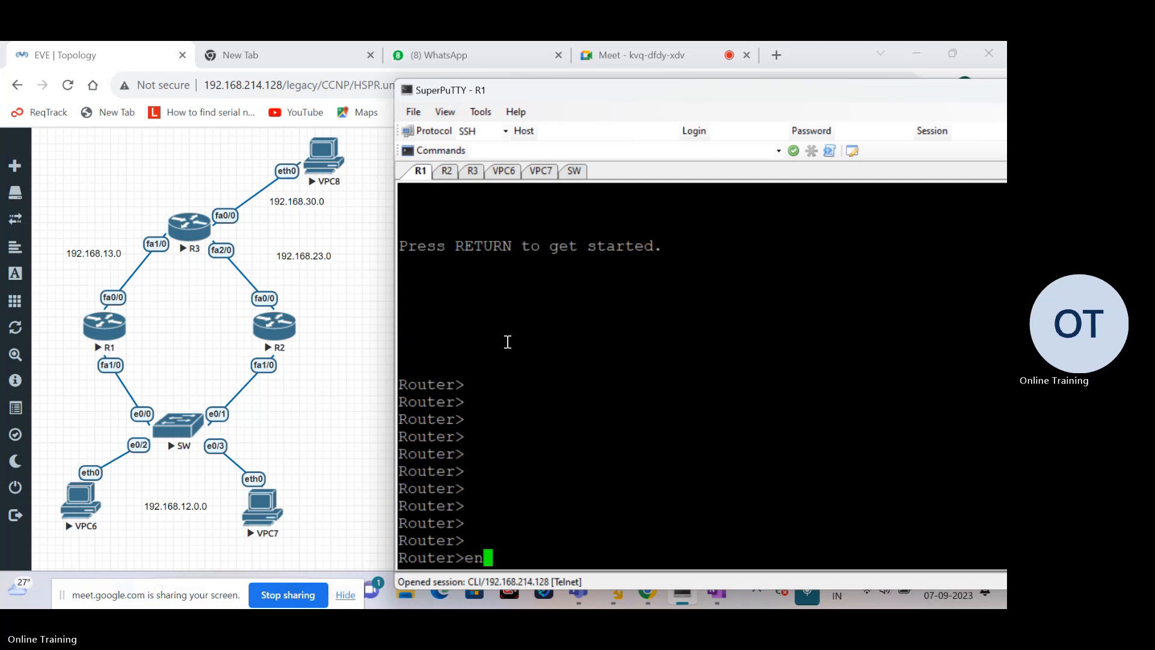
key("Return")
Step: Display R1's running configuration with "sh run" and page through to the GLBP settings under interface FastEthernet1/0
type("sh run")
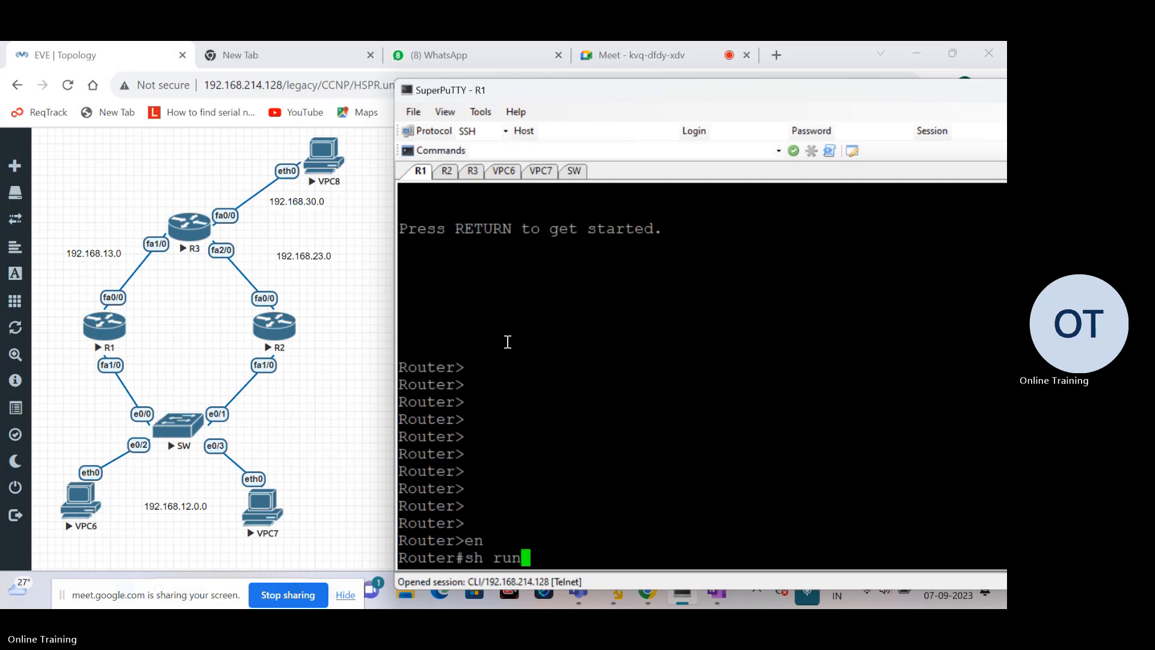
key("Return")
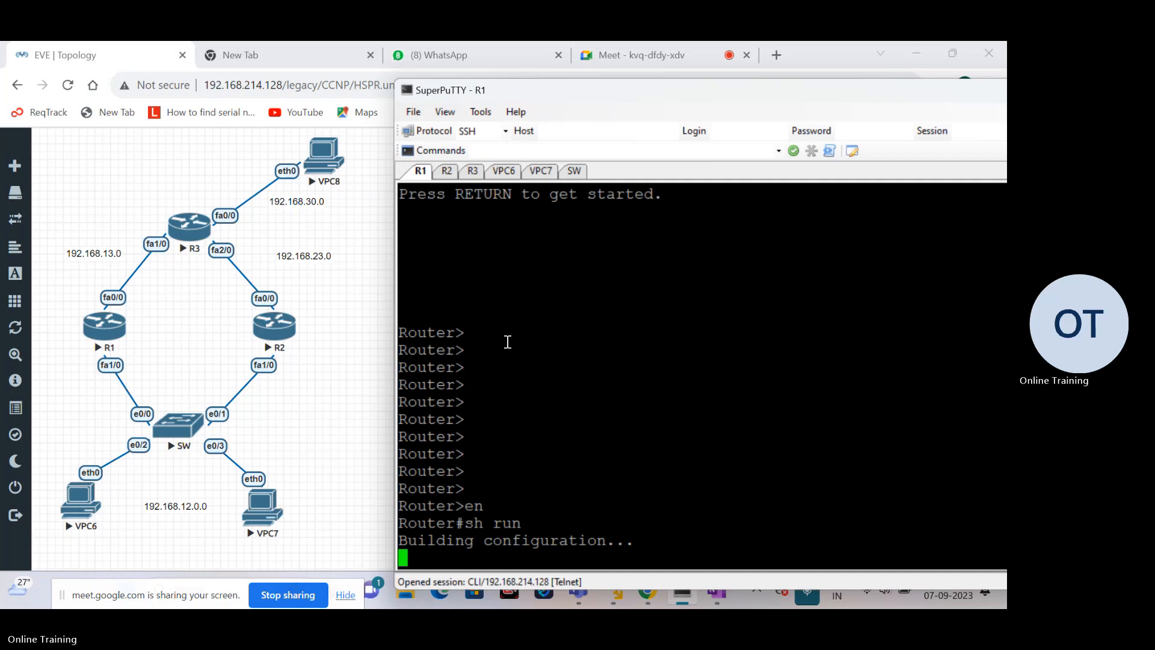
key("Return")
key("Return")
key("Return")
key("Return")
key("Return")
key("Return")
key("Return")
key("Return")
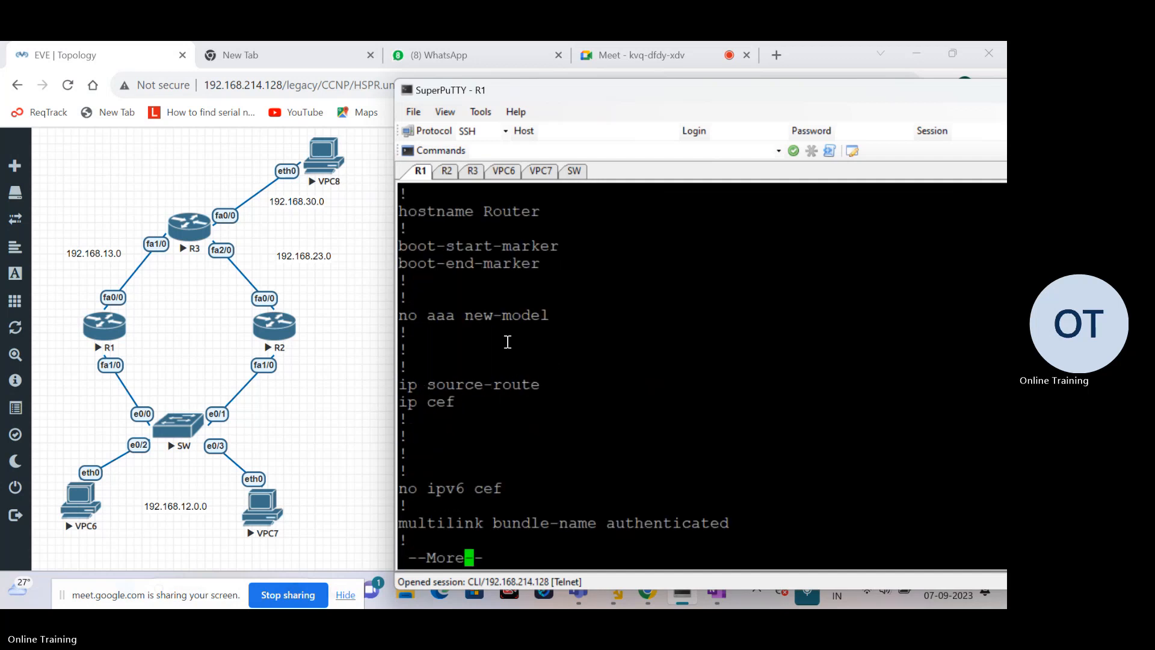
key("Return")
key("Return")
key("Return")
key("Return")
key("Return")
key("Return")
key("Return")
key("Return")
key("Return")
key("Return")
key("Return")
key("Return")
key("Return")
key("Return")
key("Return")
key("Return")
key("Return")
key("Return")
key("Return")
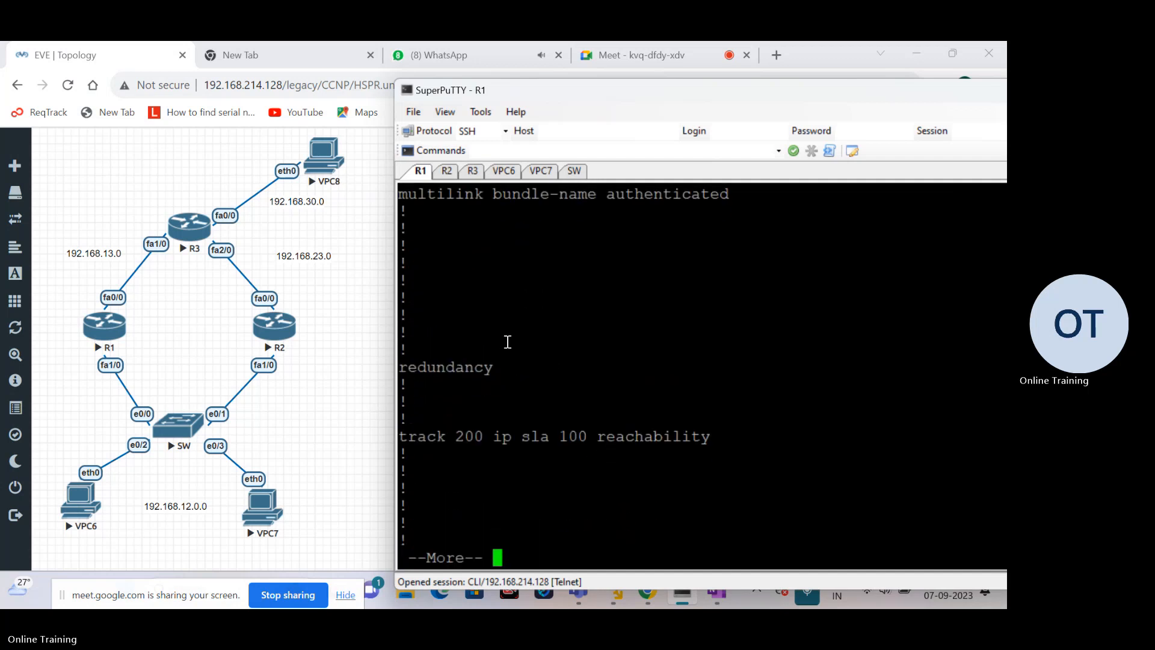
key("Return")
key("Return")
key("Return")
key("Return")
key("Return")
key("Return")
key("Return")
key("Return")
key("Return")
key("Return")
key("Return")
key("Return")
key("Return")
key("Return")
key("Return")
key("Return")
key("Return")
key("Return")
key("Return")
key("Return")
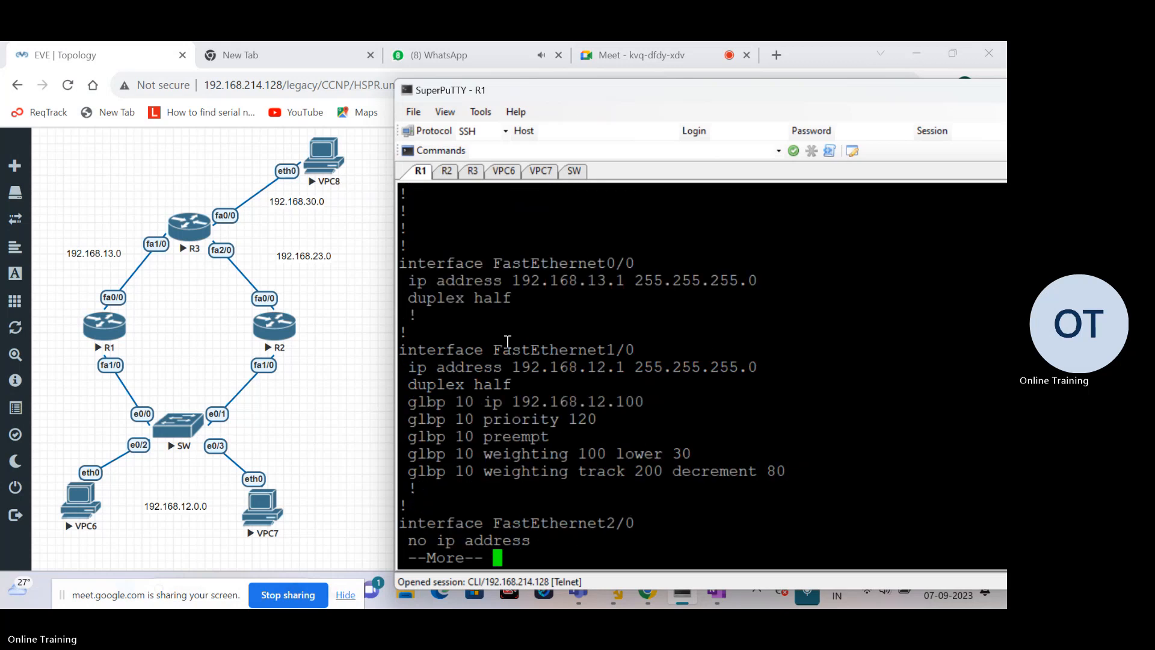
type("q")
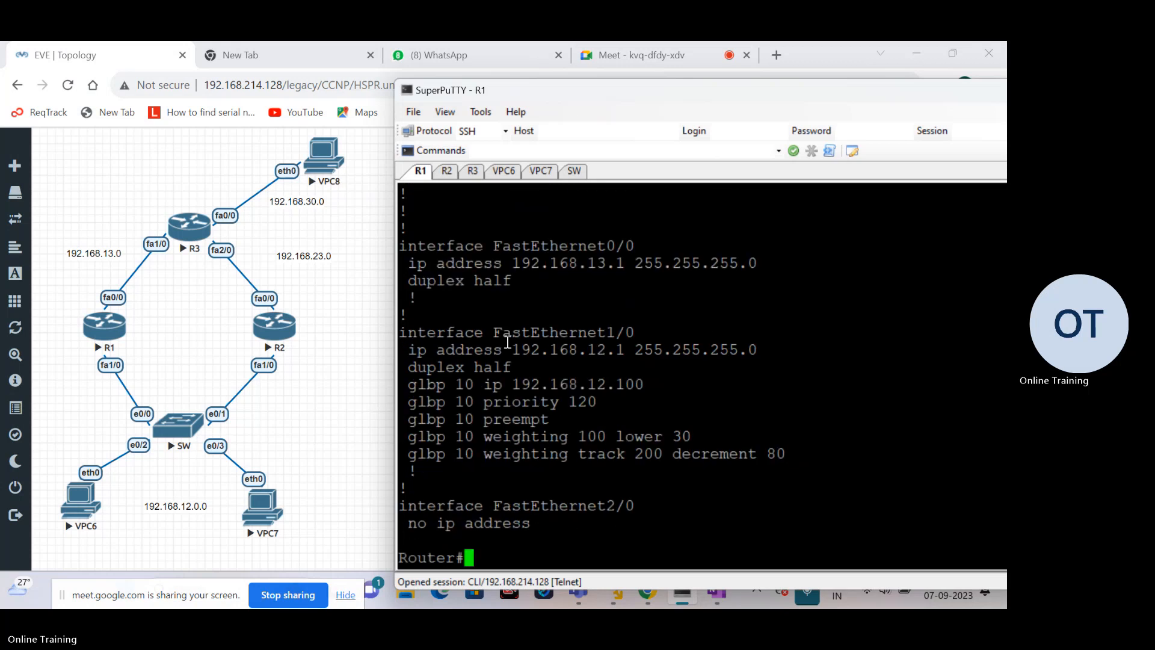
Step: Enter global configuration mode on R1 with "config t" and select interface f1/0
type("config t")
key("Return")
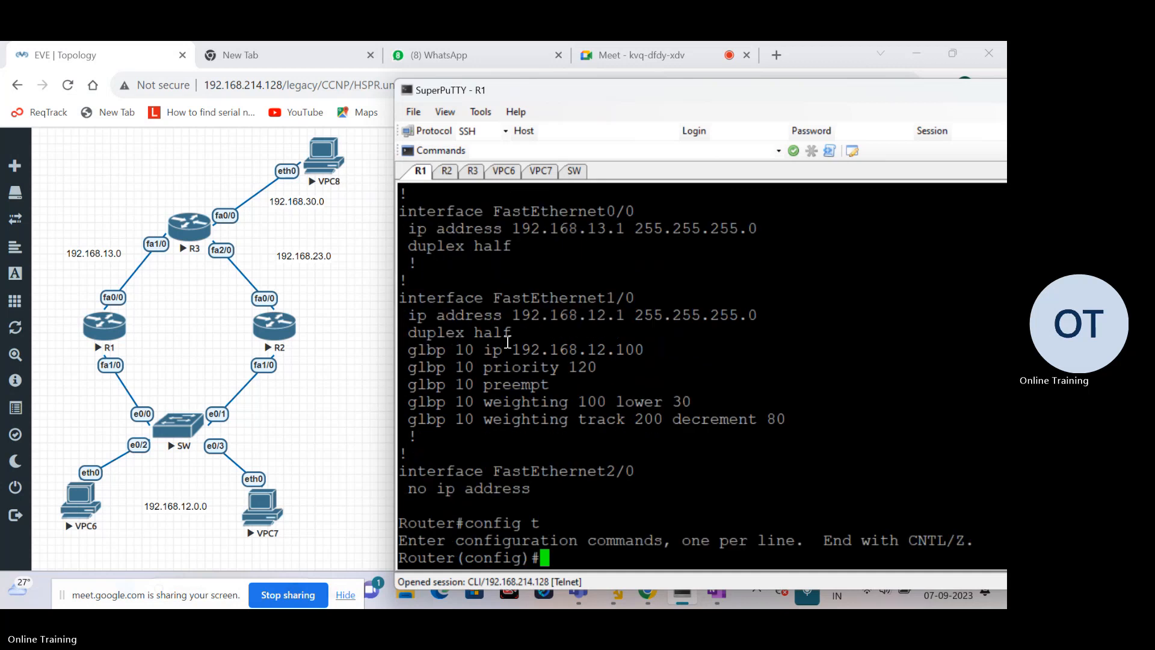
type("int ")
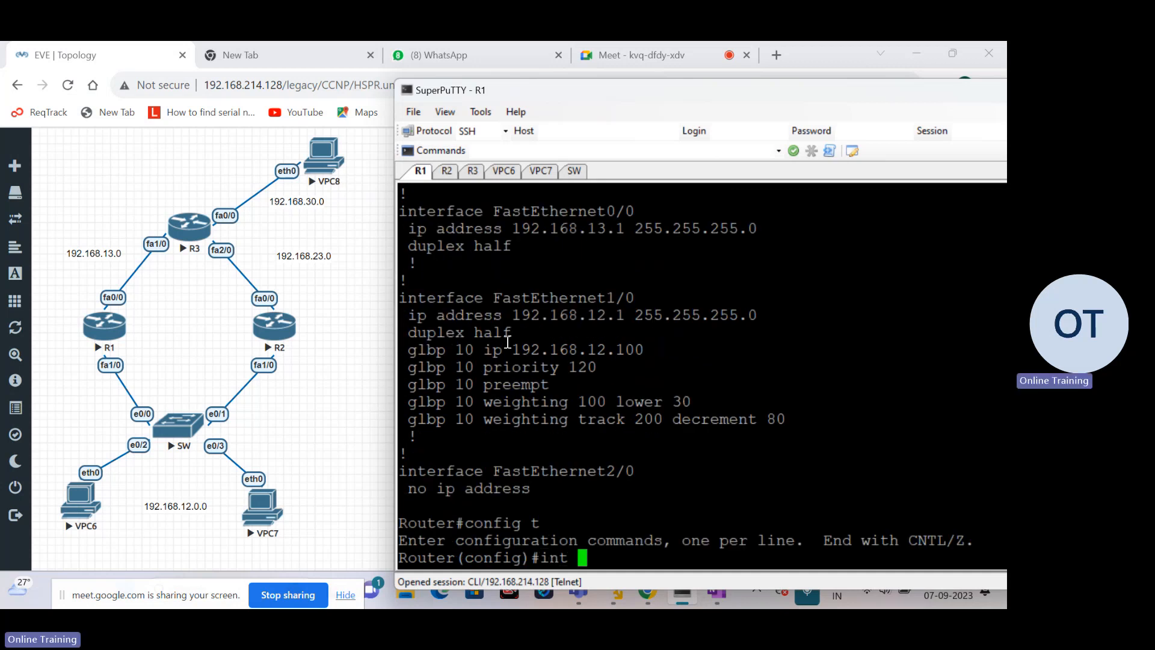
type("f")
type("1/0")
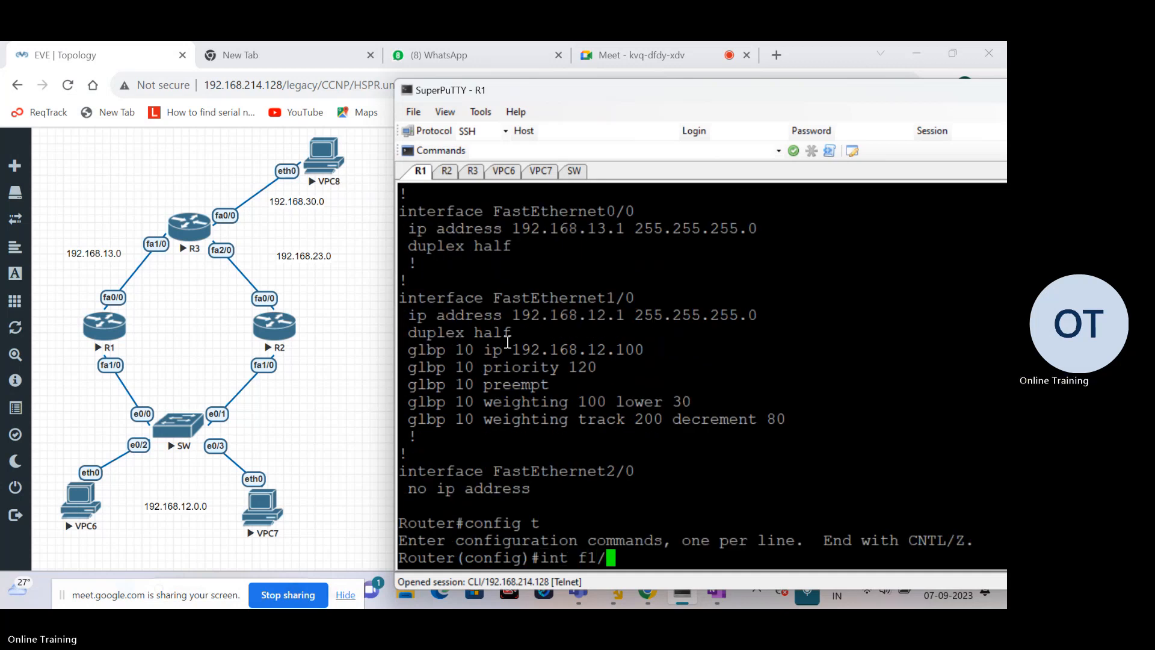
key("Return")
key("Return")
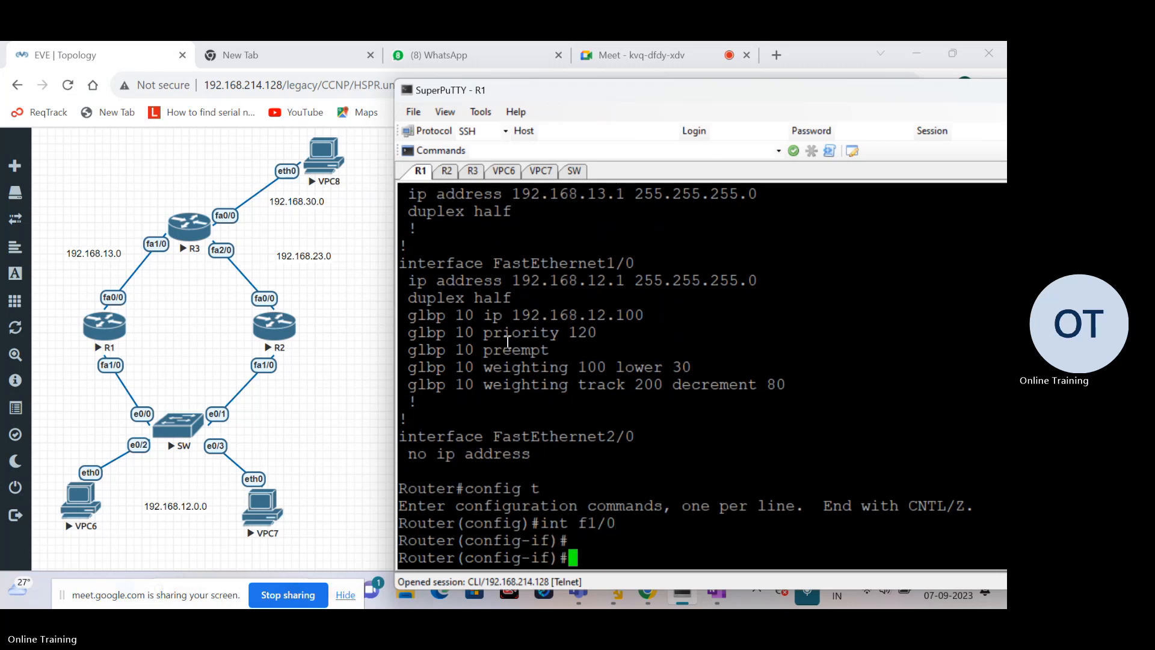
Step: Try to remove GLBP from interface f1/0 using "no glbp 10" and plain "no glbp"
type("no gl")
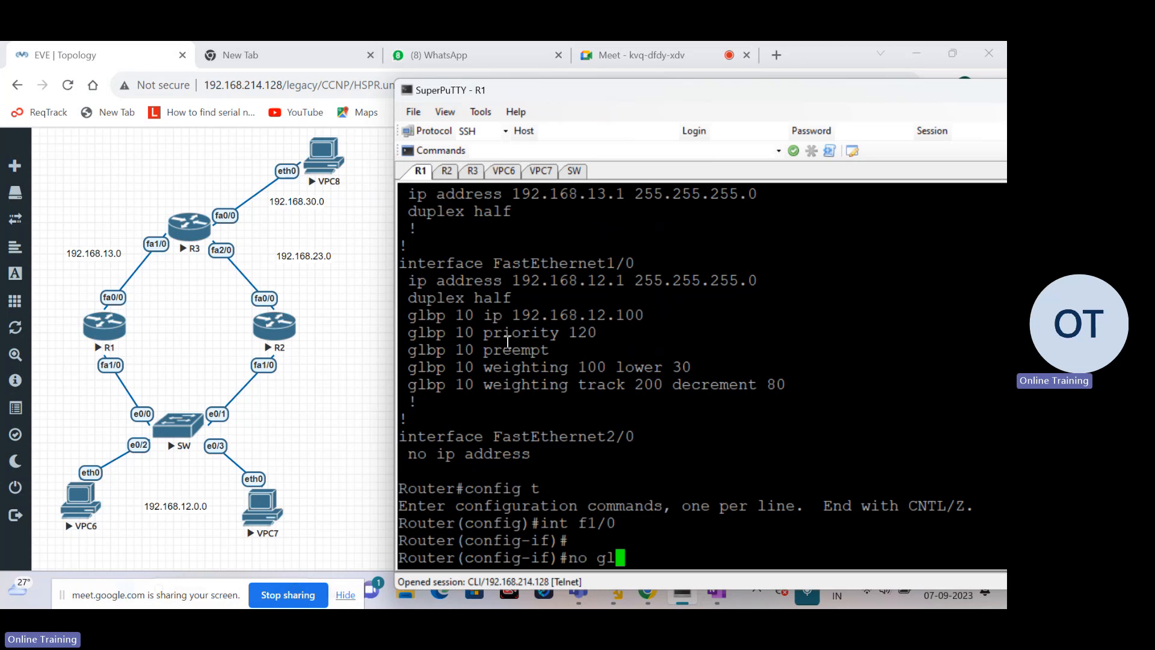
type("b")
key("Tab")
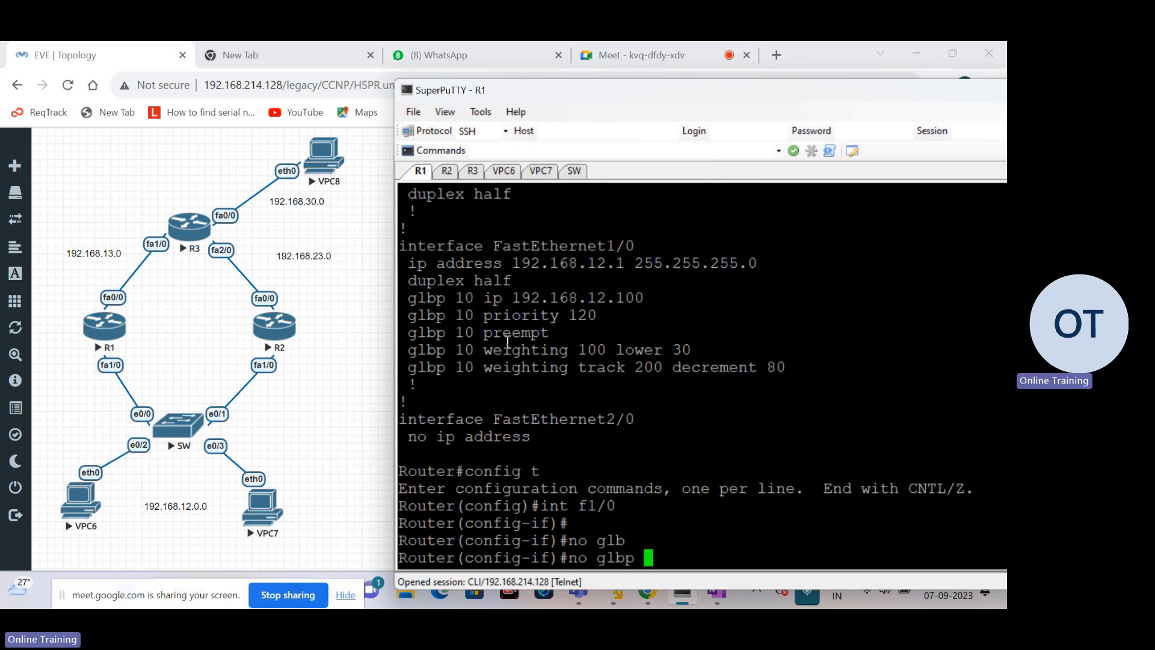
type("10")
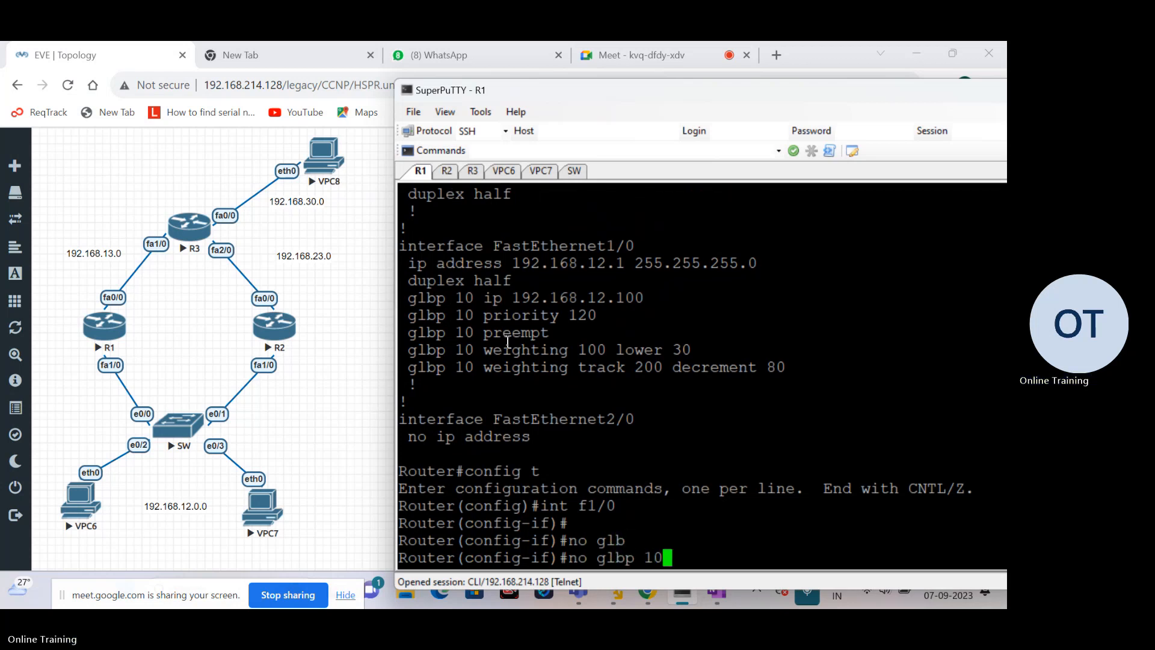
key("Return")
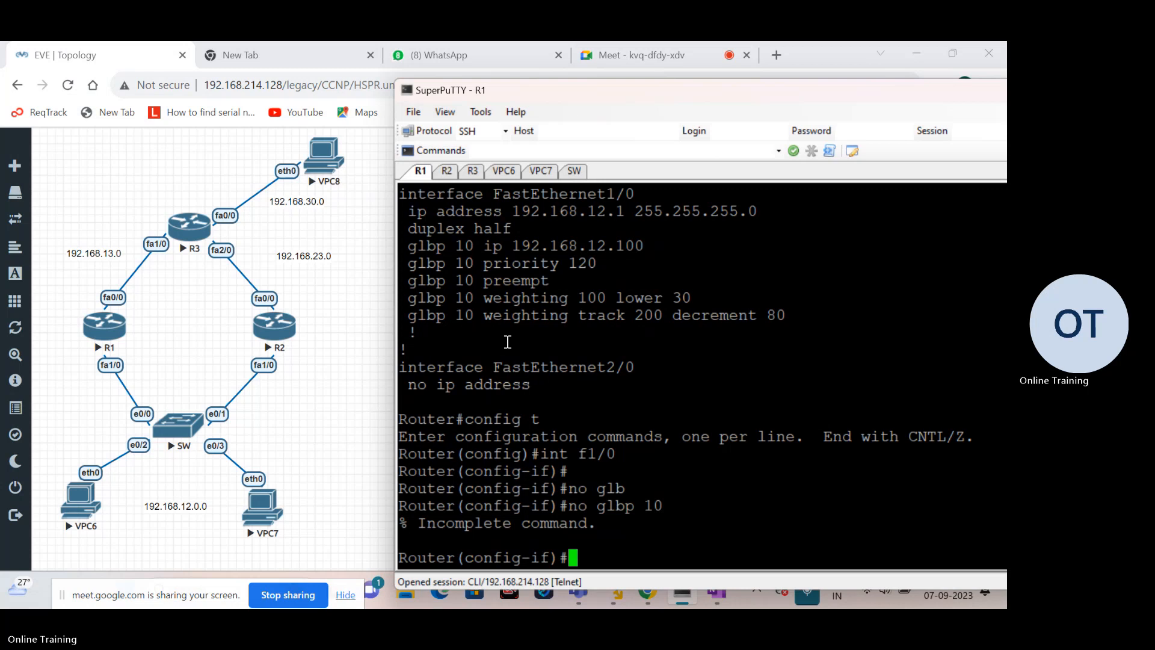
type("no glbp")
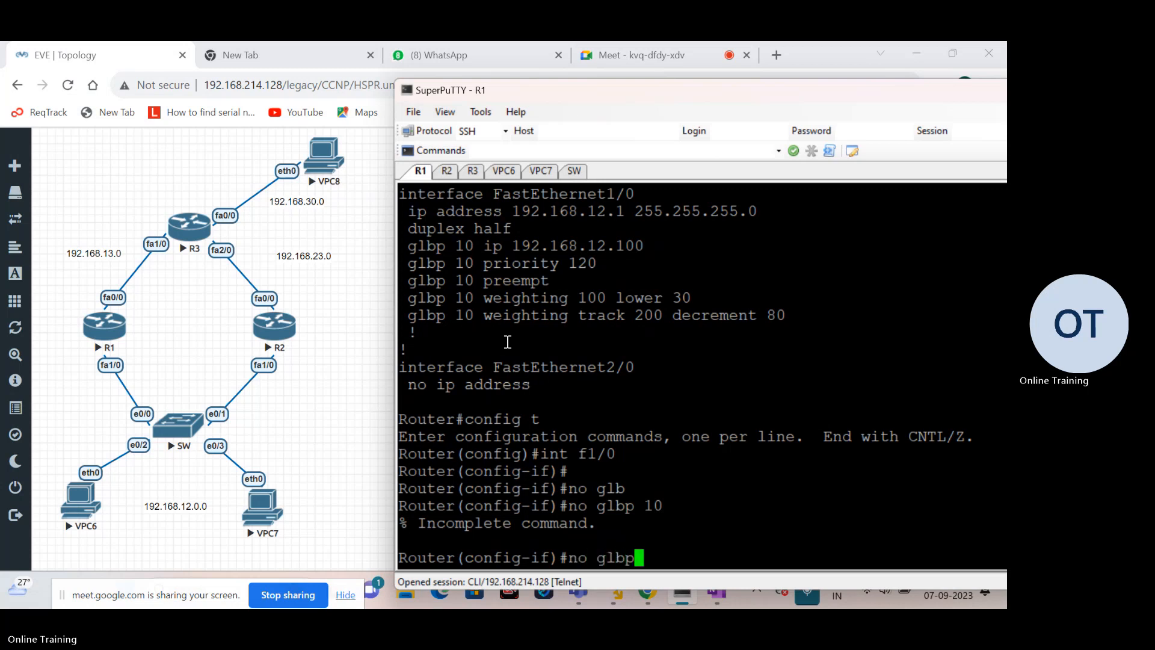
key("Tab")
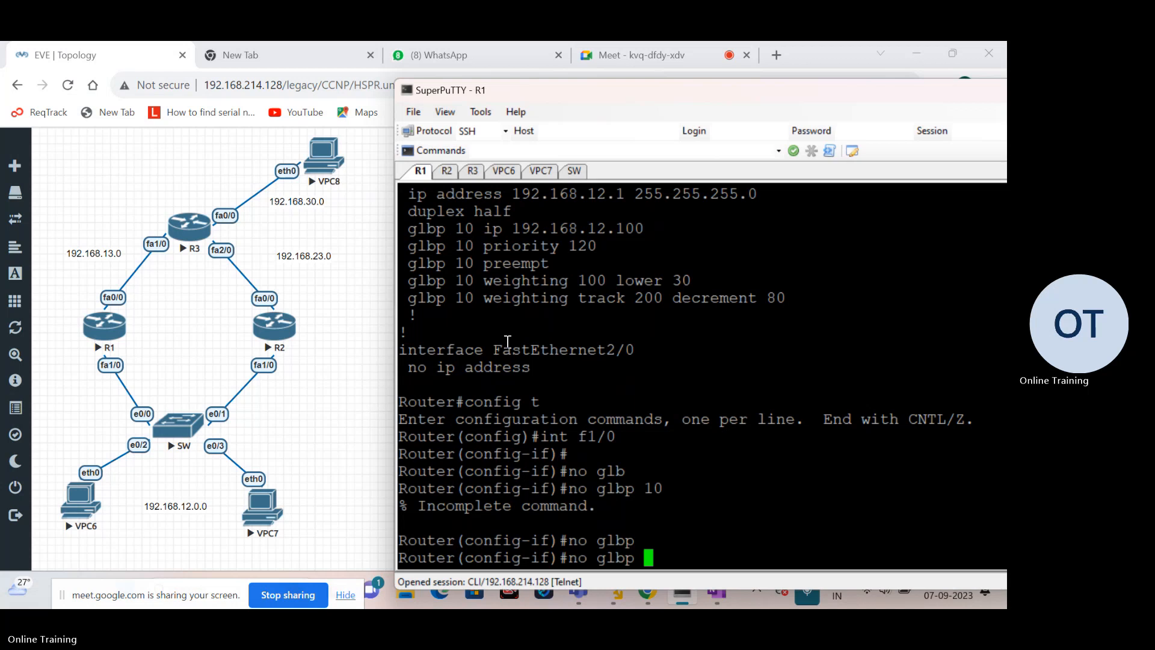
key("Return")
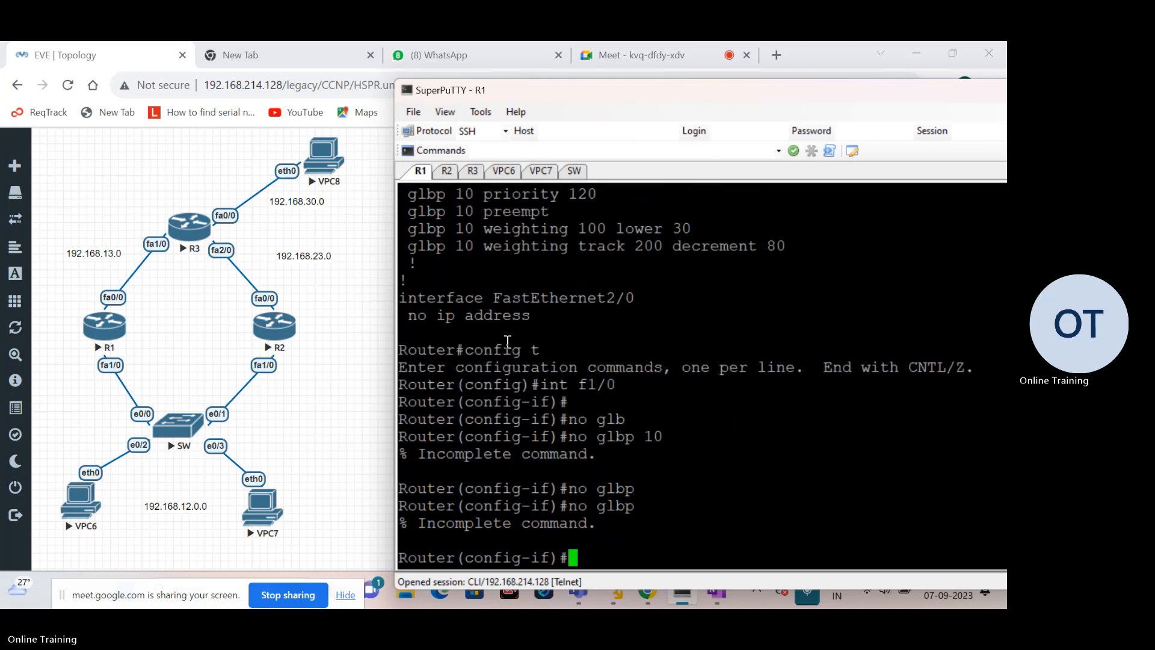
key("Up")
type("10")
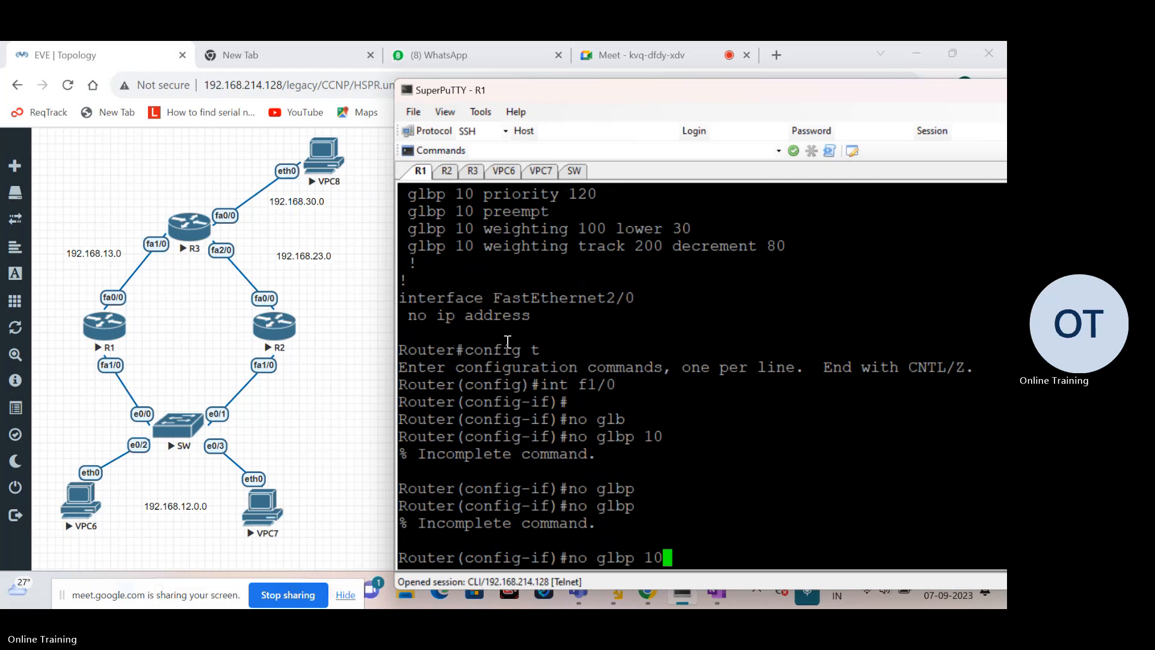
key("Return")
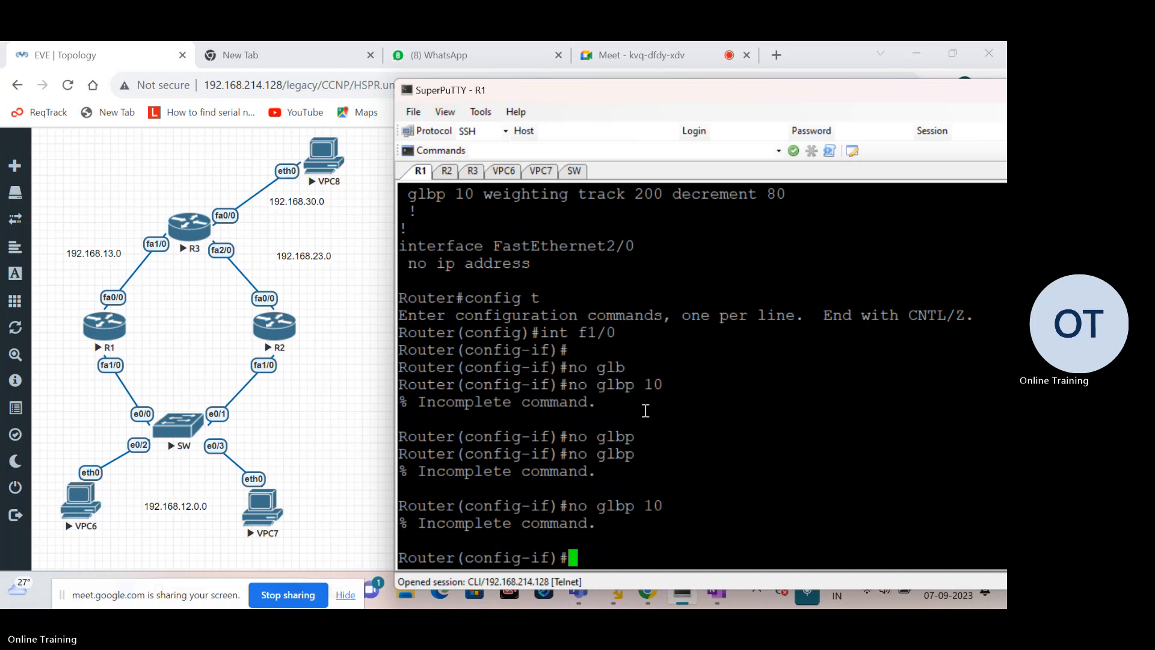
Step: Remove GLBP group 10's virtual address with "no glbp 10 ip 192.168.12.100" and return R1 to privileged mode
scroll(645, 411, "up", 4)
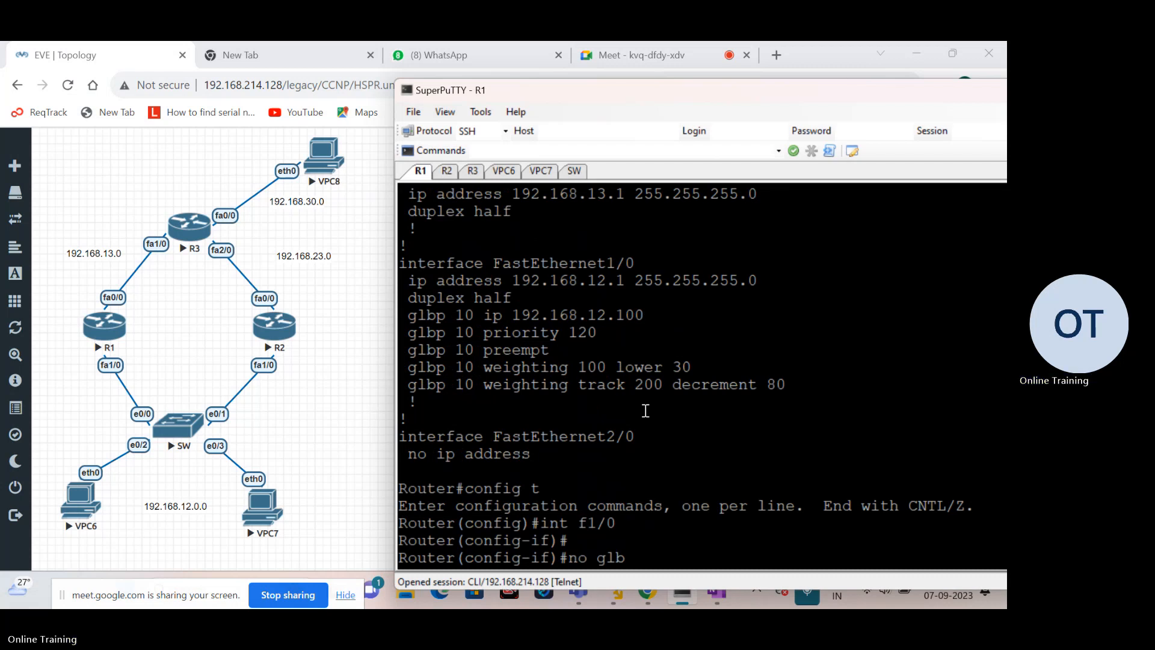
scroll(646, 410, "down", 4)
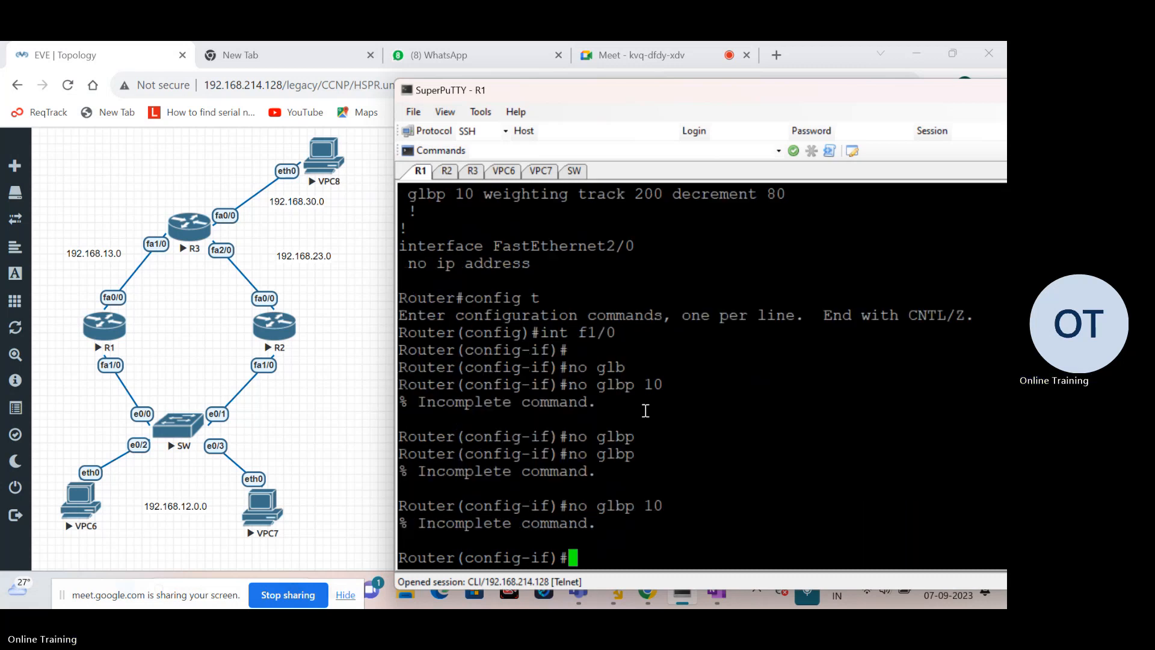
type("no glbp 10 ip")
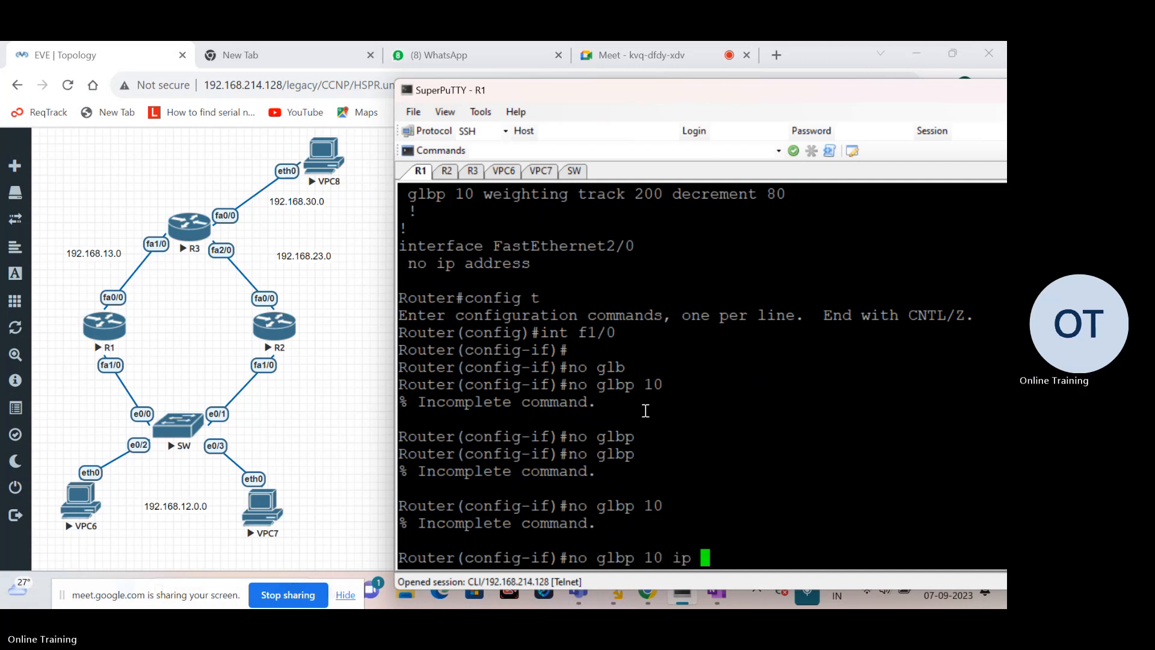
scroll(646, 411, "up", 4)
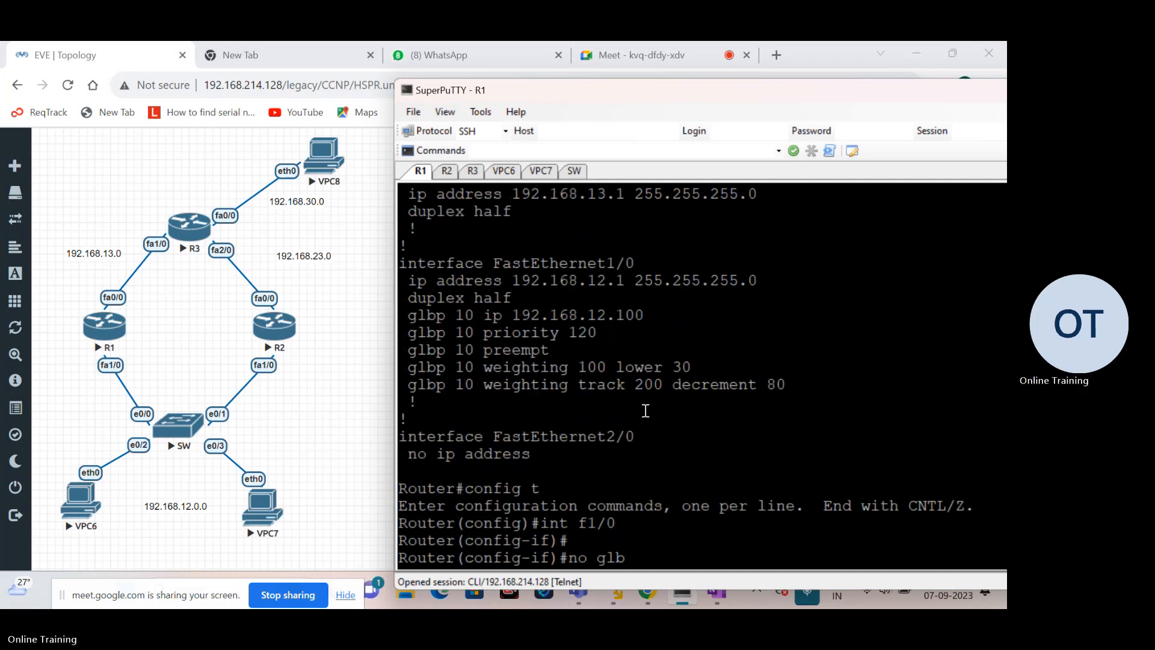
scroll(645, 410, "down", 4)
type("10 ip 192")
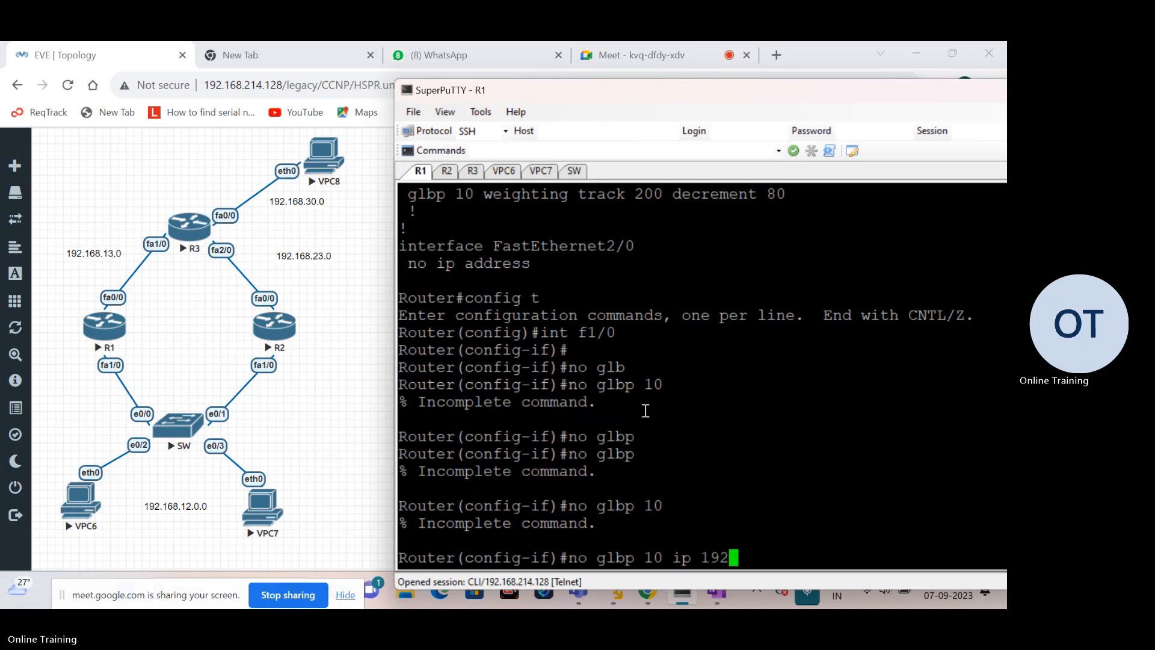
type(".168.12")
scroll(645, 411, "up", 4)
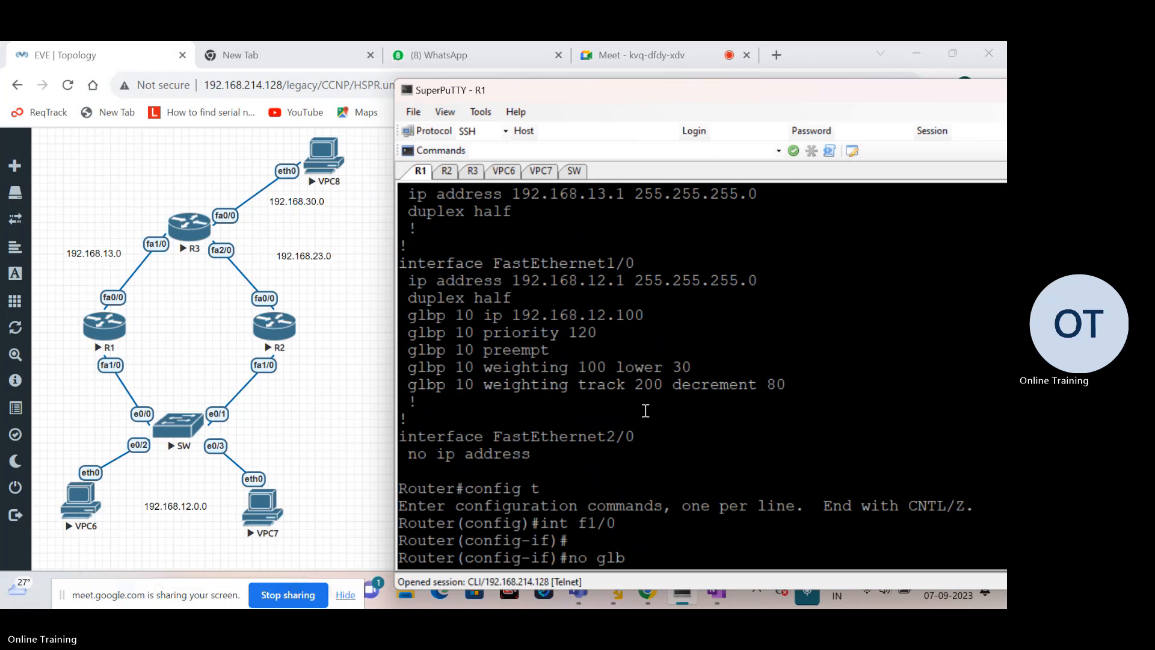
scroll(646, 410, "down", 4)
type(".100")
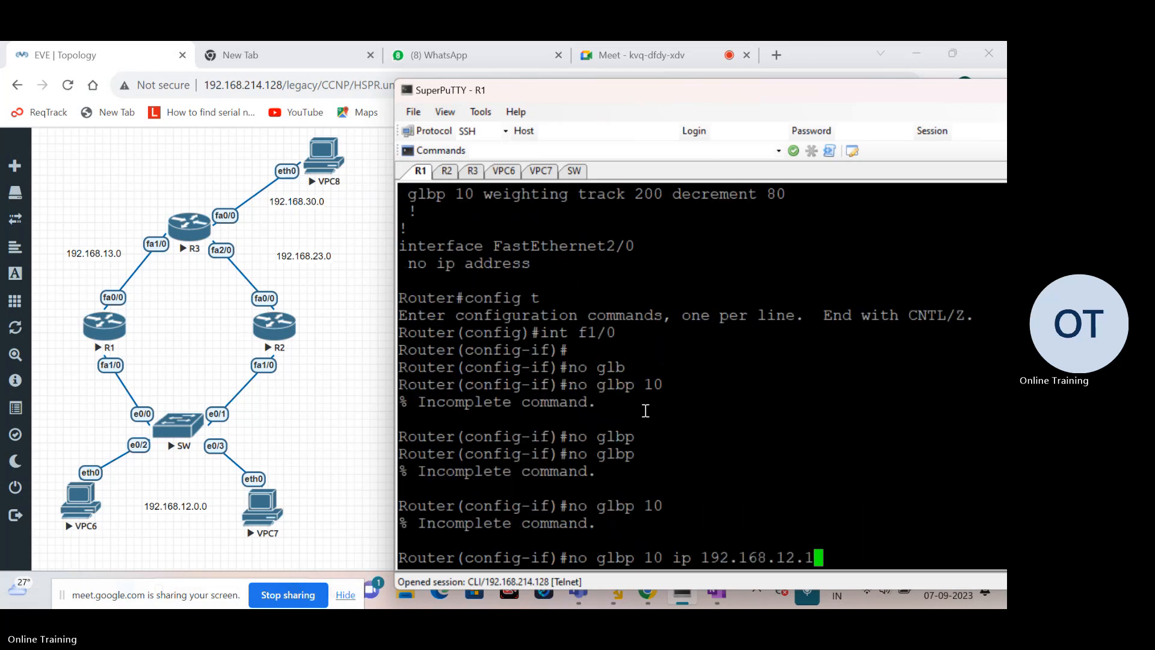
key("Return")
key("Return")
key("Return")
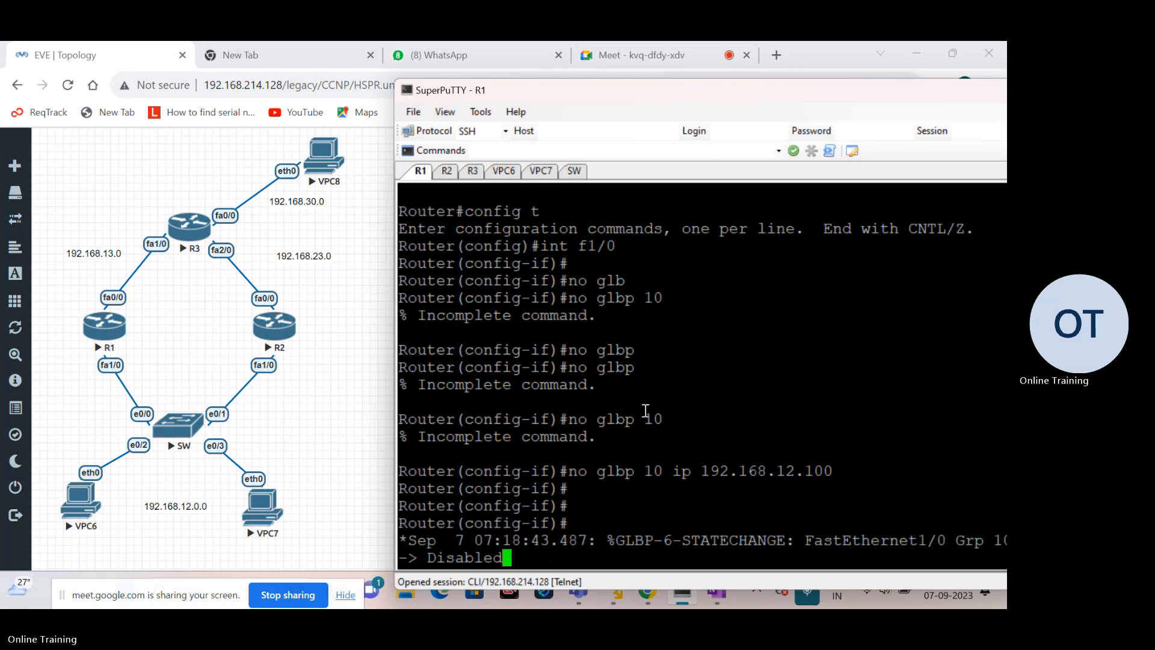
key("Return")
key("Return")
key("Return")
key("Return")
key("Return")
key("Return")
key("Return")
key("Return")
key("Return")
key("Return")
key("Return")
key("Return")
key("Return")
key("Return")
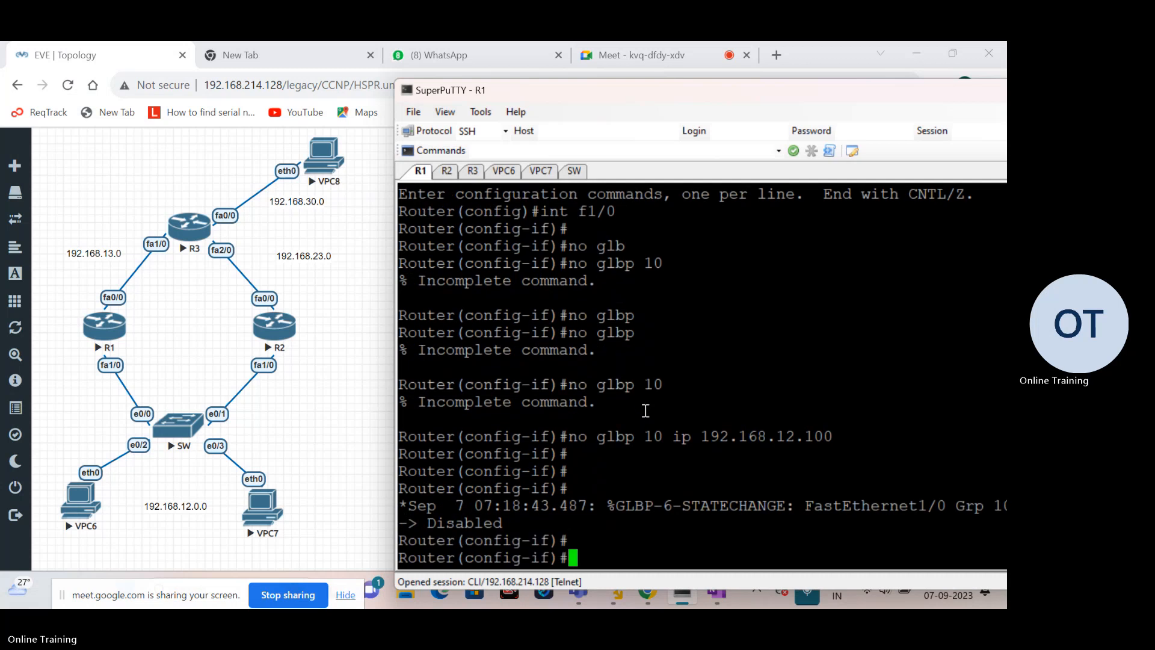
key("ctrl+z")
key("Return")
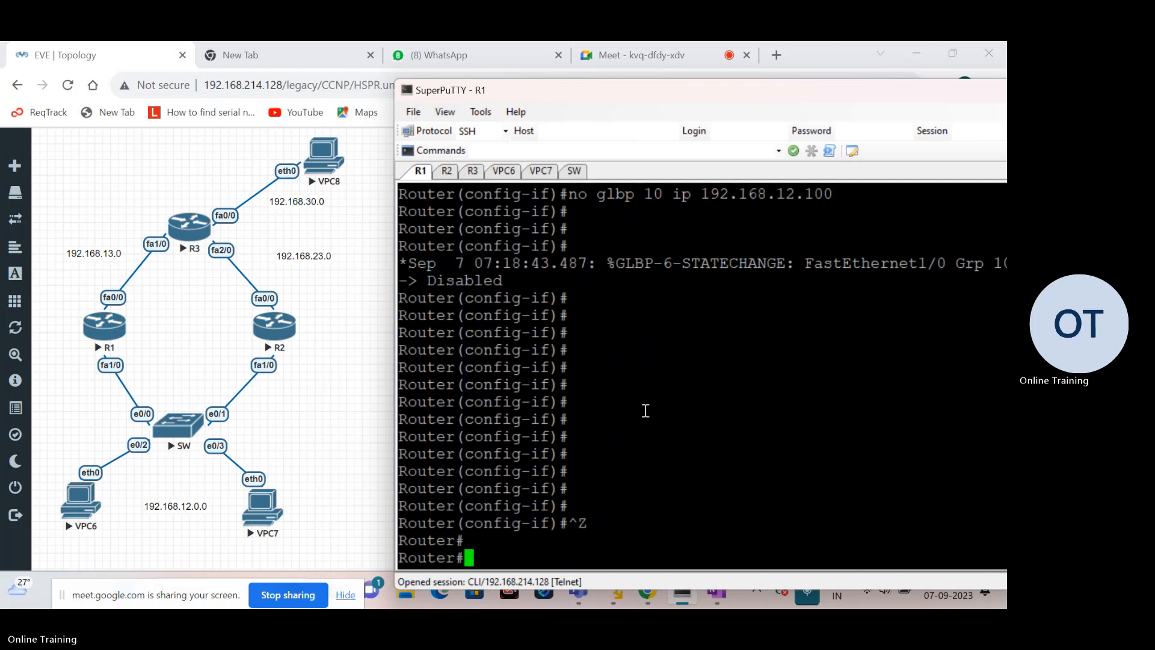
Step: Display R1's running configuration again and check which GLBP group 10 lines remain under FastEthernet1/0
type("sh run")
key("Return")
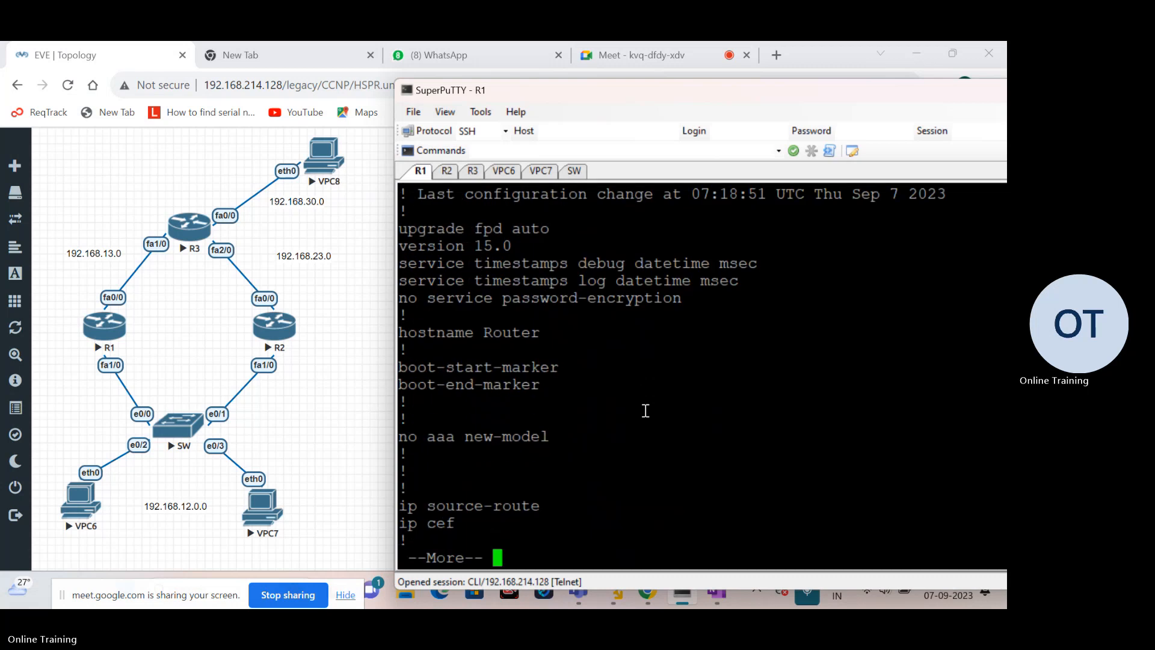
key("Return")
key("Return")
key("Return")
key("Return")
key("Return")
key("Return")
key("Return")
key("Return")
key("Return")
key("Return")
key("Return")
key("Return")
key("Return")
key("Return")
key("Return")
key("Return")
key("Return")
key("Return")
key("Return")
key("Return")
key("Return")
key("Return")
key("Return")
key("Return")
key("Return")
key("Return")
key("Return")
key("Return")
key("Return")
key("Return")
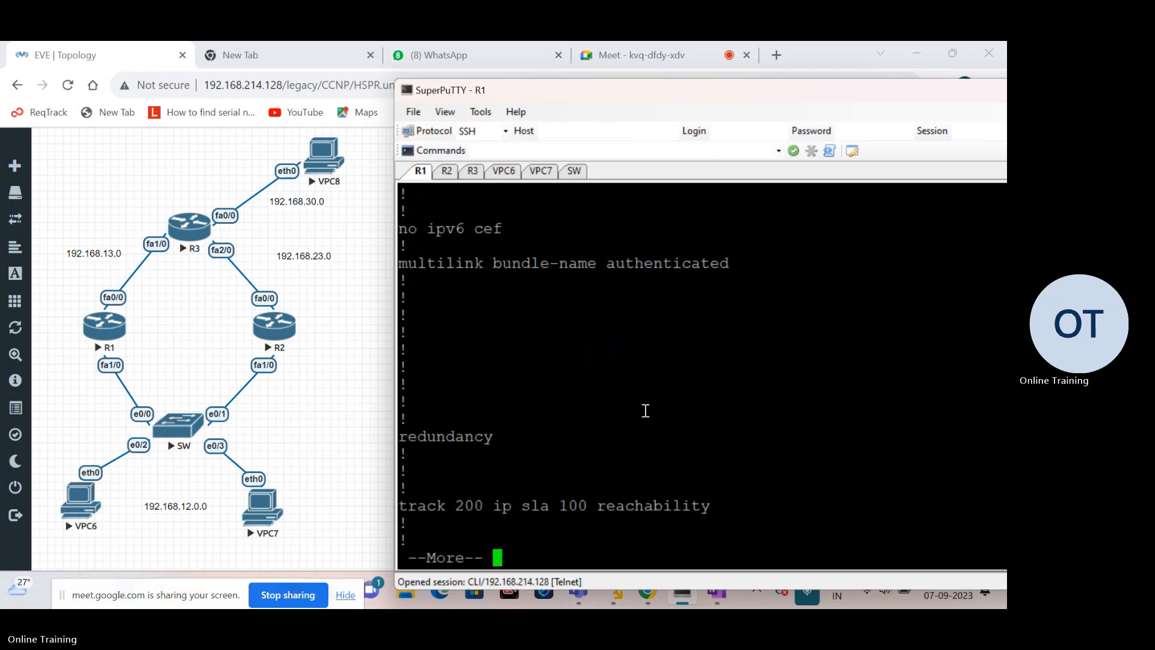
key("Return")
key("Return")
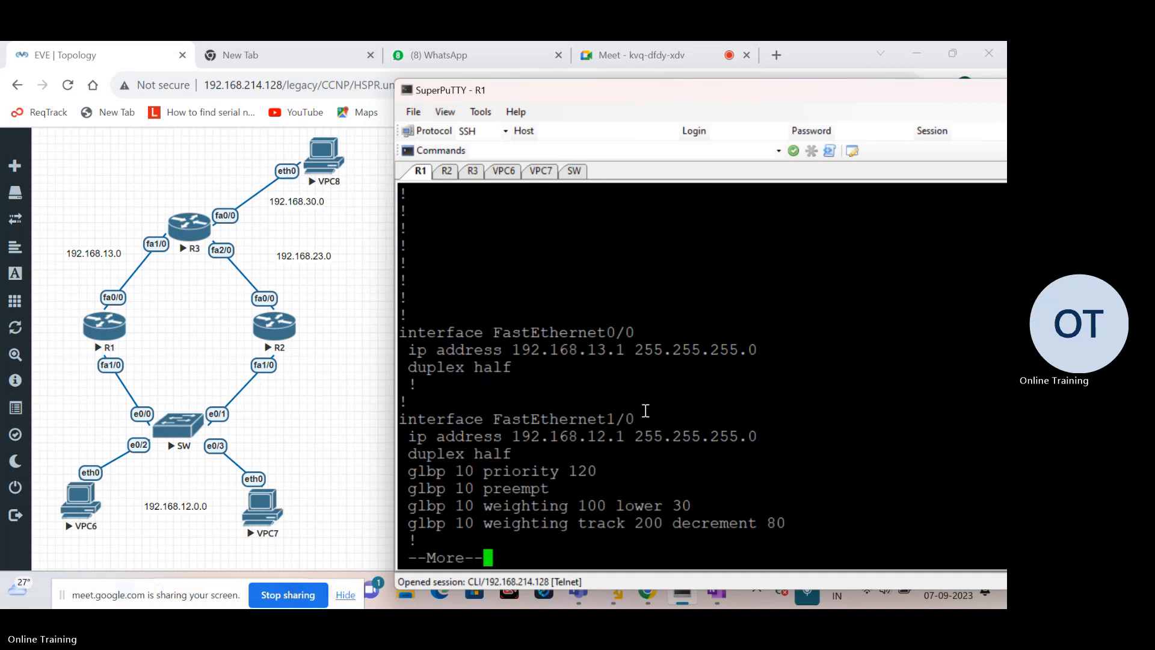
type("q")
Step: Enter global configuration mode on R1 with "config t" and select interface f0/0
type("config t")
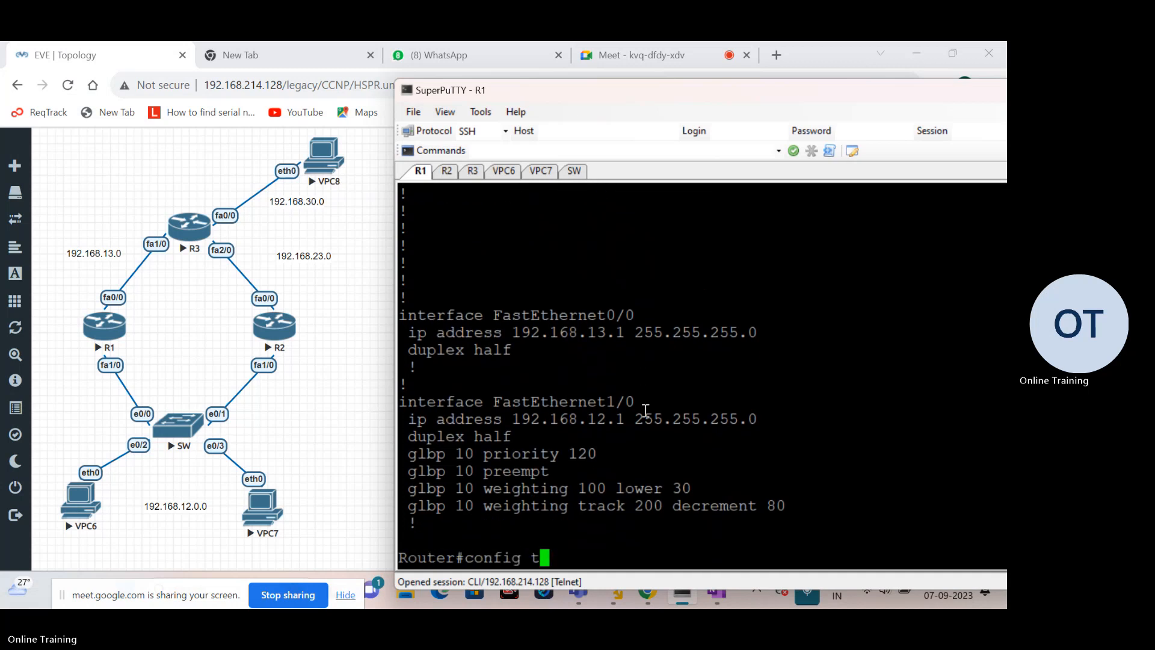
key("Return")
type("int ")
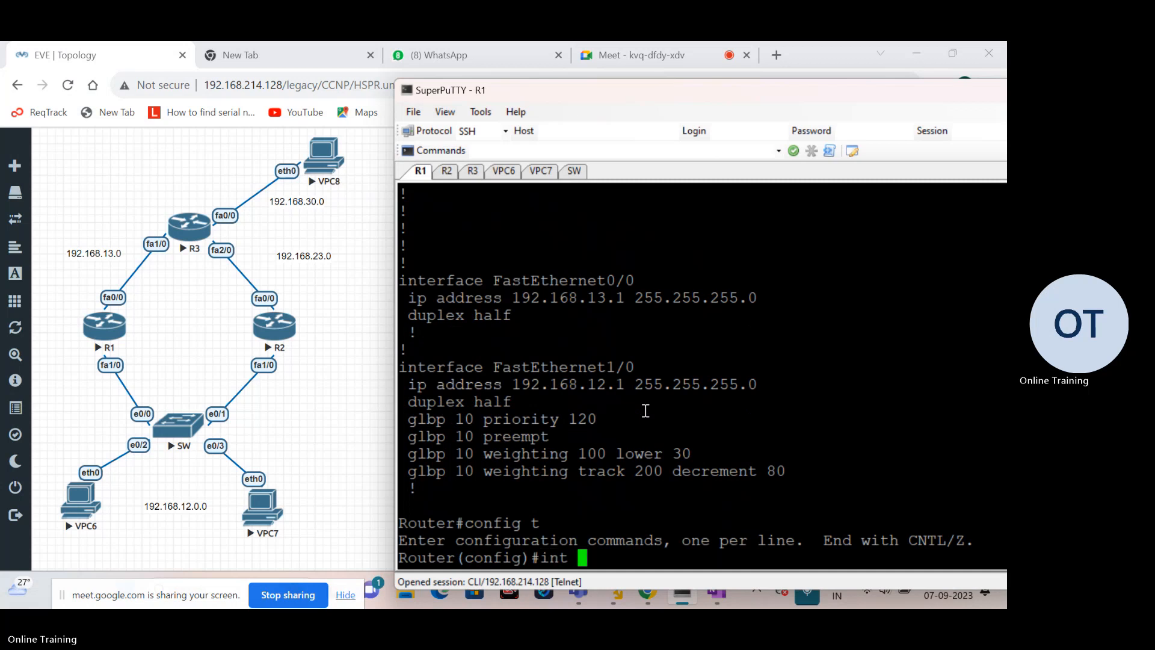
type("int")
key("BackSpace")
key("BackSpace")
key("BackSpace")
type("f0/0")
key("Return")
Step: Try to remove GLBP group 10's priority from interface f0/0 with "no glbp 10 priority 120"
type("no glbp ")
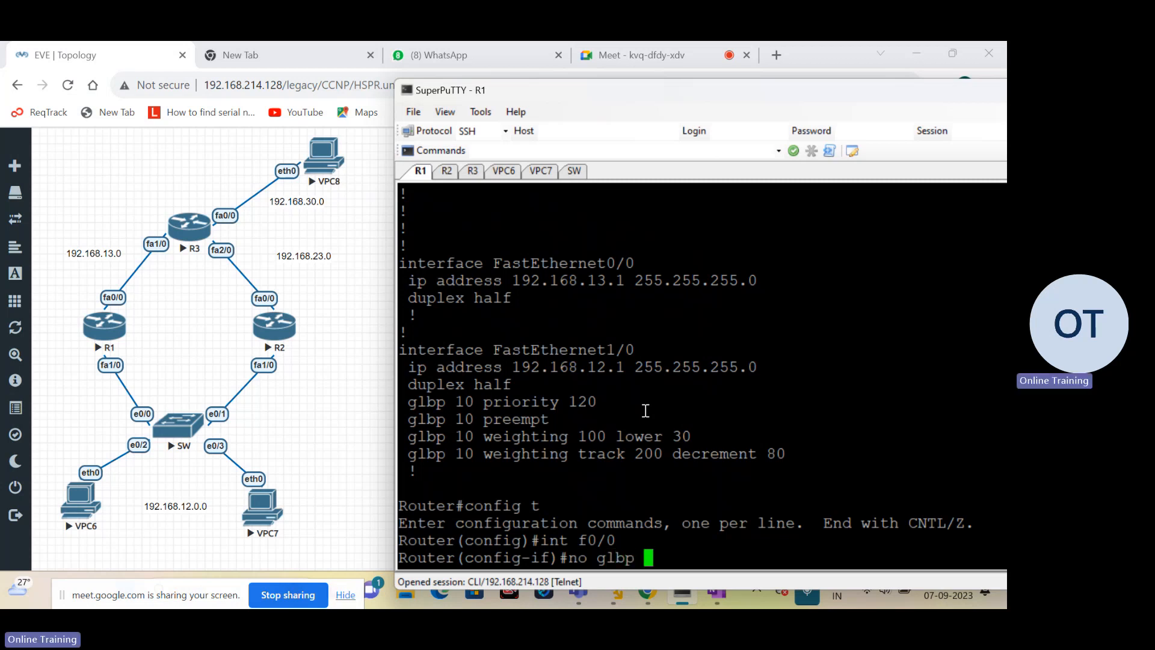
type("10 ")
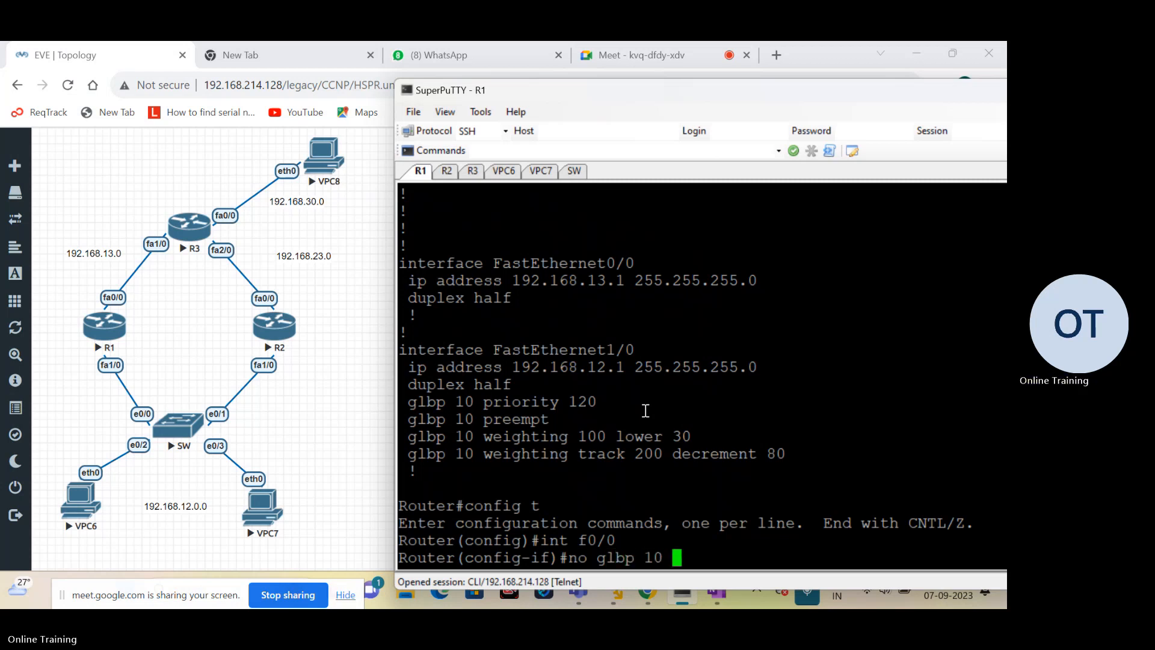
type("pri")
key("Return")
key("Up")
type("ority 120")
key("Return")
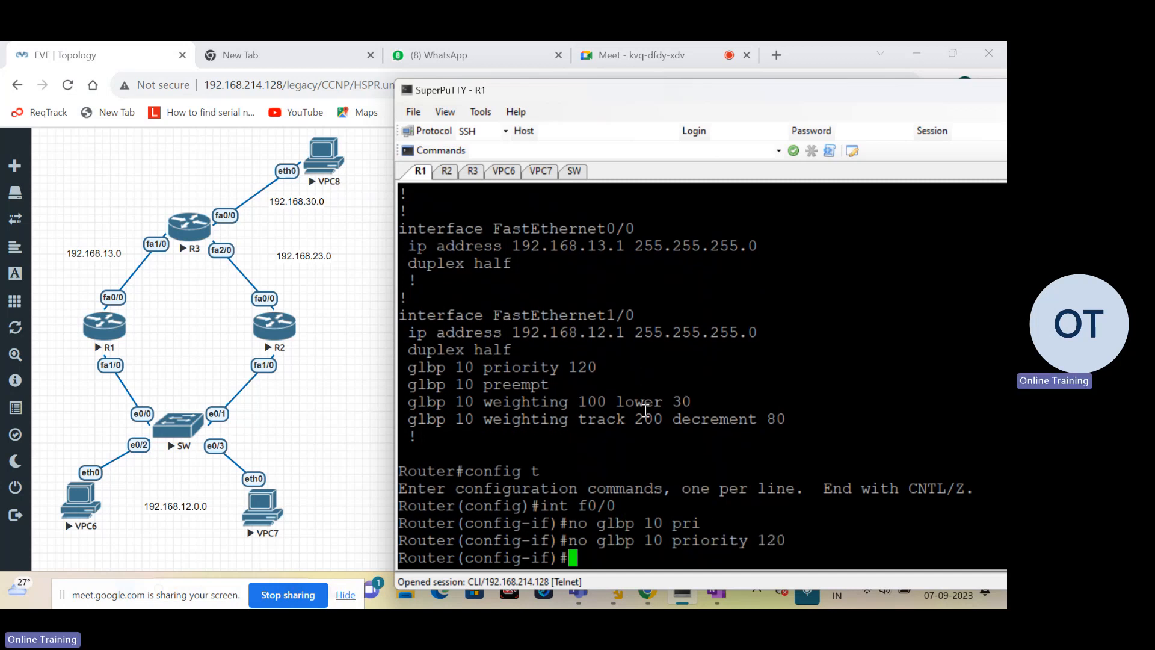
Step: Try to remove GLBP group 10's preemption from interface f0/0 with "no glbp 10 preempt"
key("Up")
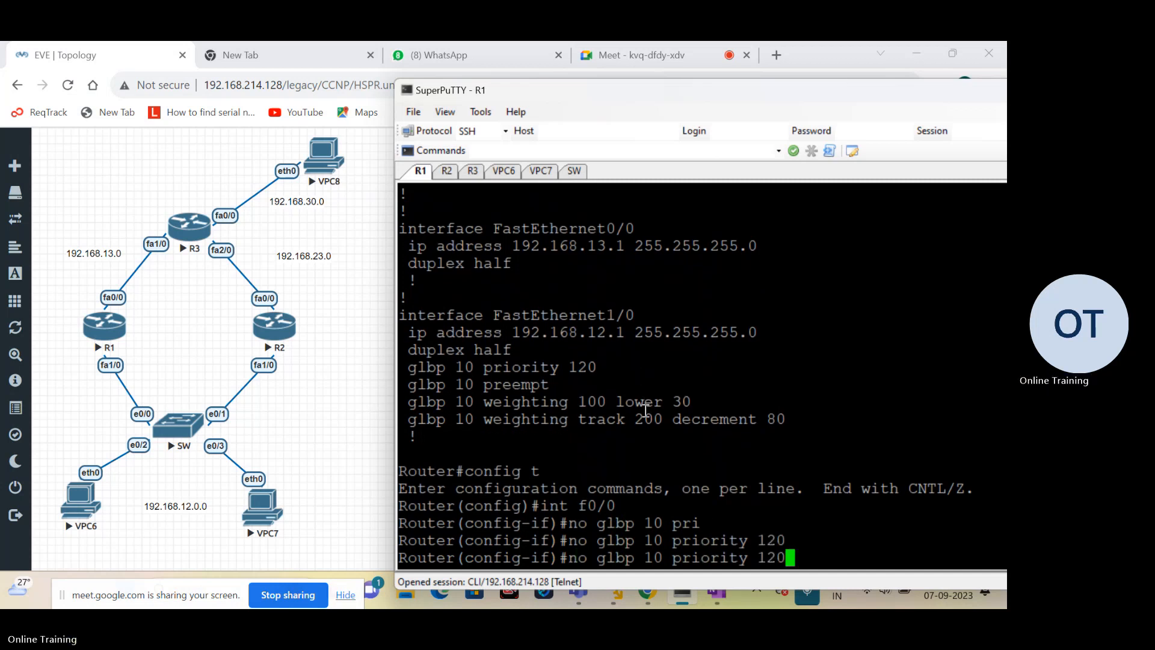
key("BackSpace")
key("BackSpace")
key("BackSpace")
key("BackSpace")
key("BackSpace")
key("BackSpace")
key("BackSpace")
key("BackSpace")
key("BackSpace")
key("BackSpace")
key("BackSpace")
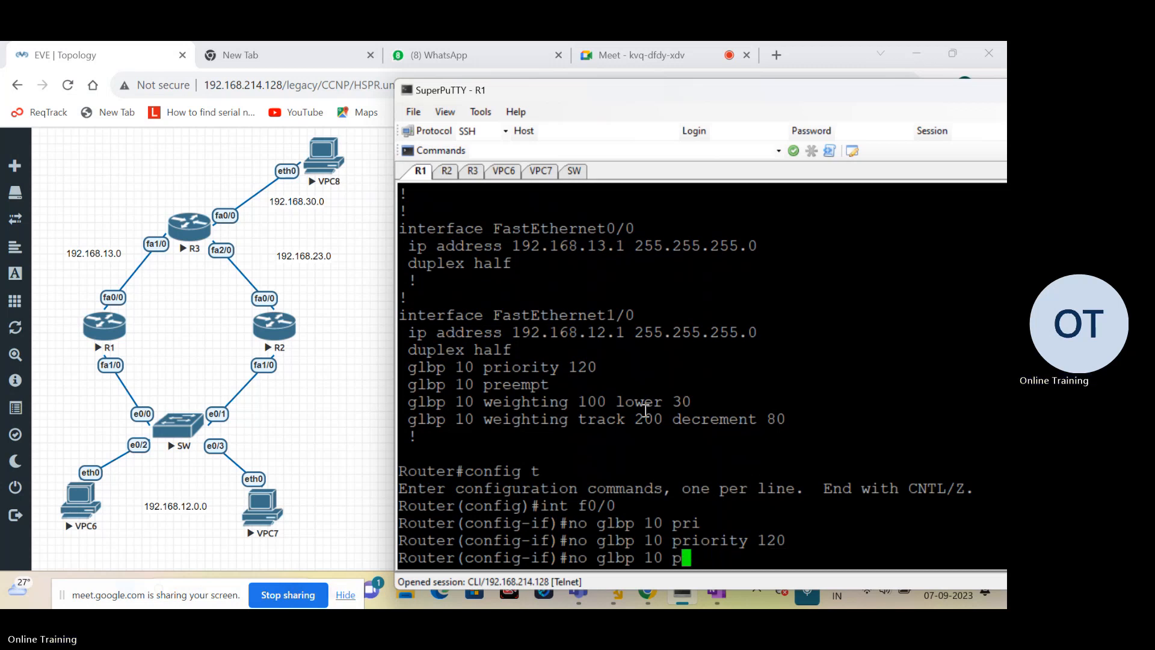
type("re")
key("Tab")
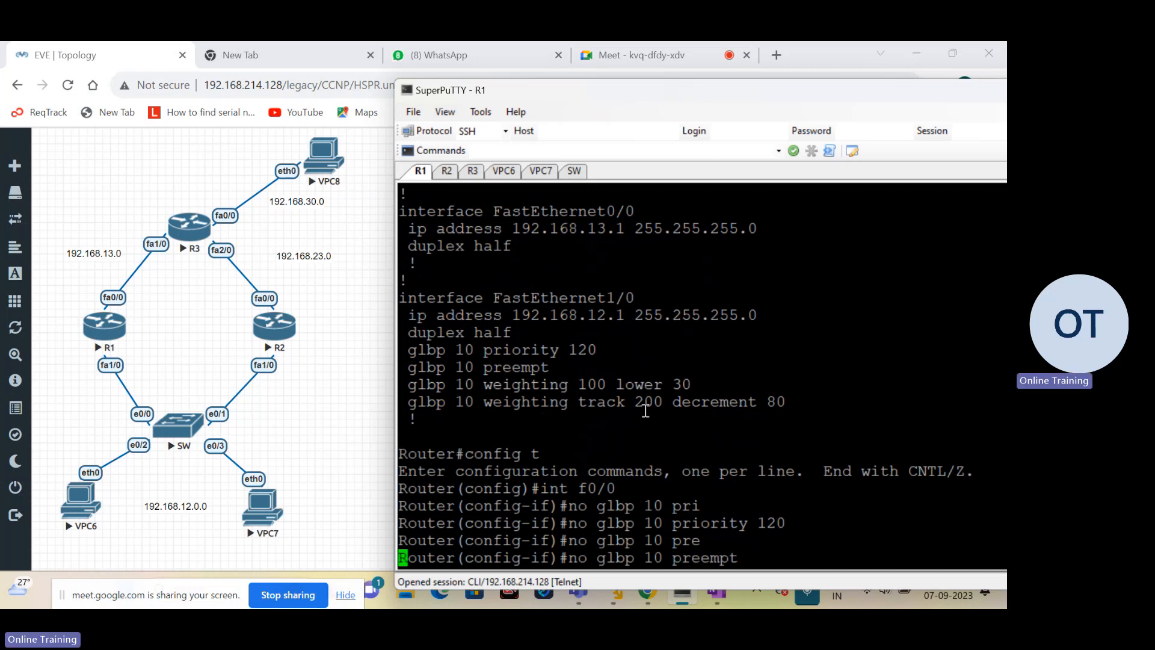
key("Return")
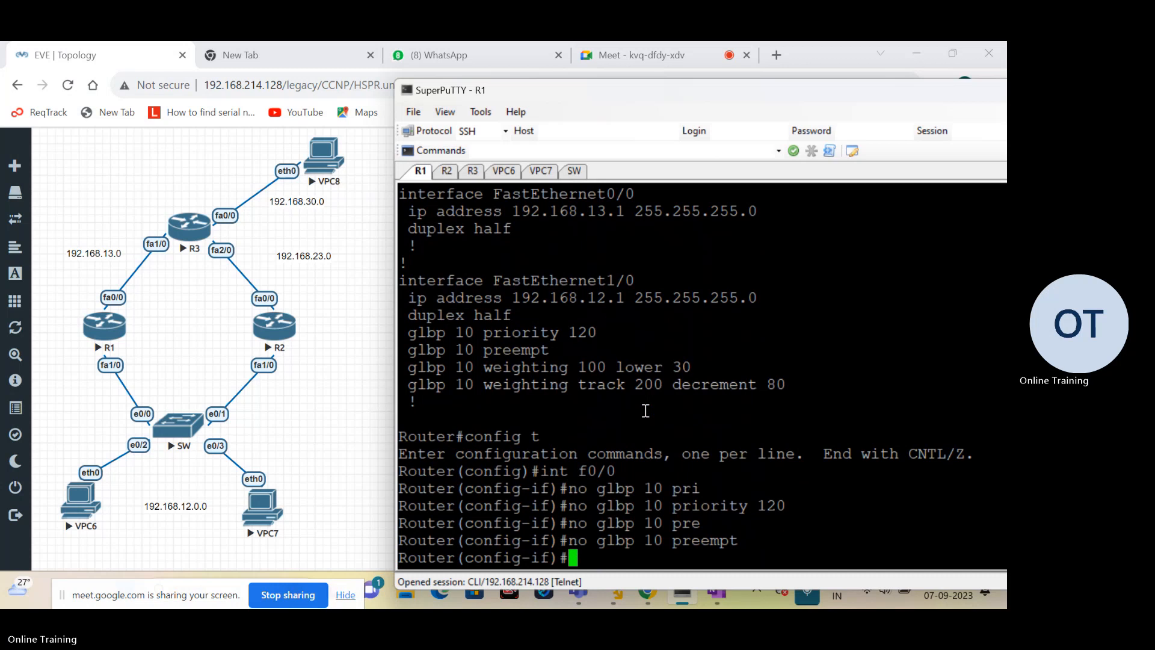
Step: Try to remove GLBP group 10's weighting threshold from interface f0/0 with "no glbp 10 weighting 100 lower 30"
key("Up")
key("BackSpace")
key("BackSpace")
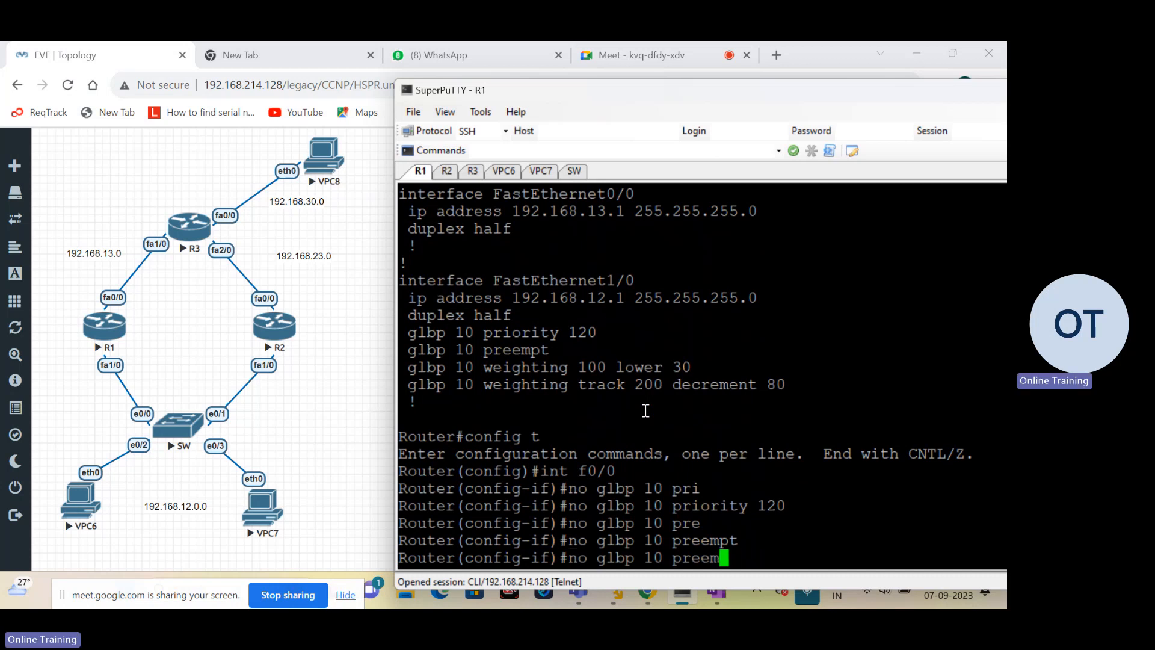
key("BackSpace")
key("BackSpace")
key("BackSpace")
key("BackSpace")
key("BackSpace")
type("we")
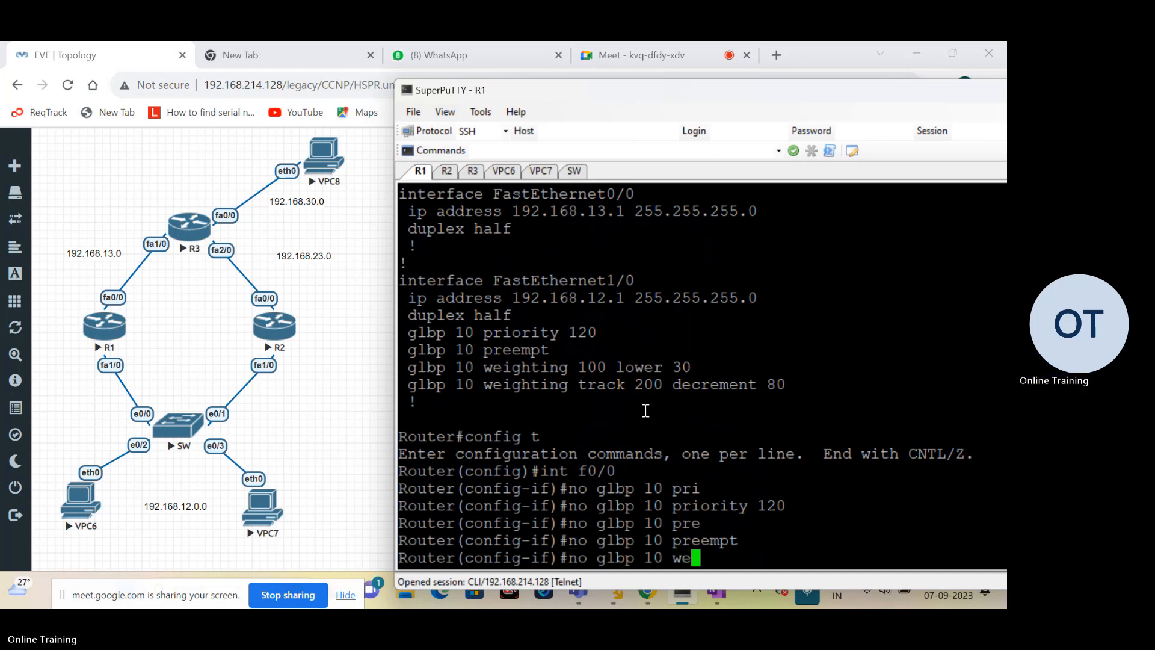
type("i")
key("Tab")
type("10")
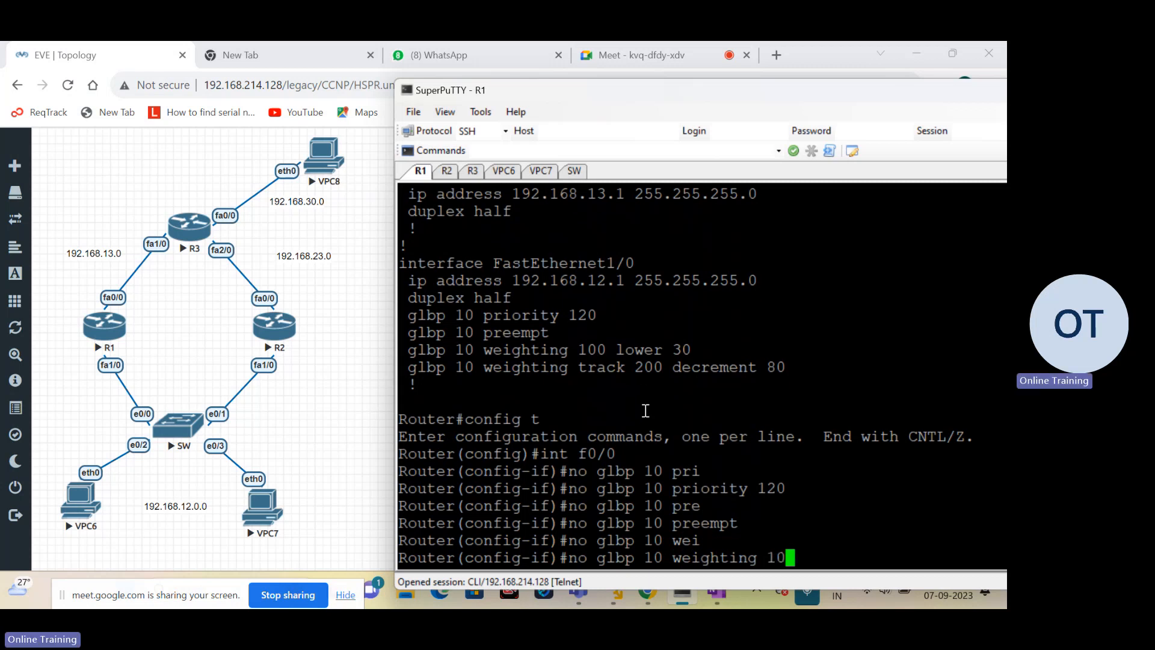
type("0 lower 30")
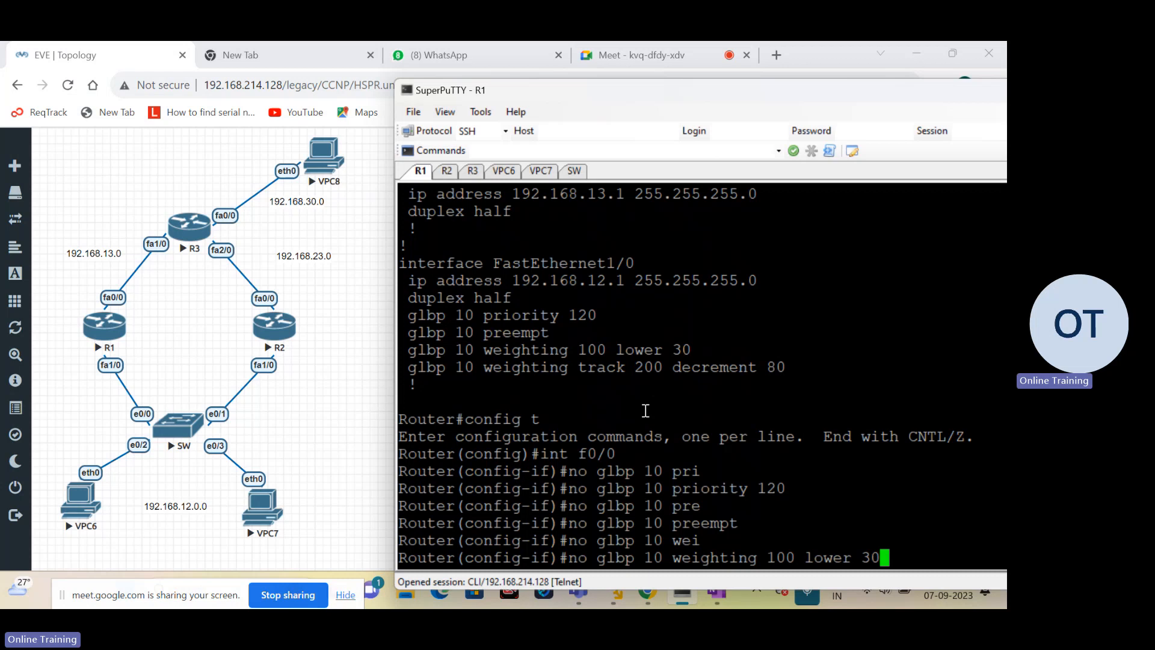
key("Return")
Step: Try to remove weight tracking from f0/0 with "no glbp 10 weighting track 200 decrement 80" and return R1 to privileged mode
key("Up")
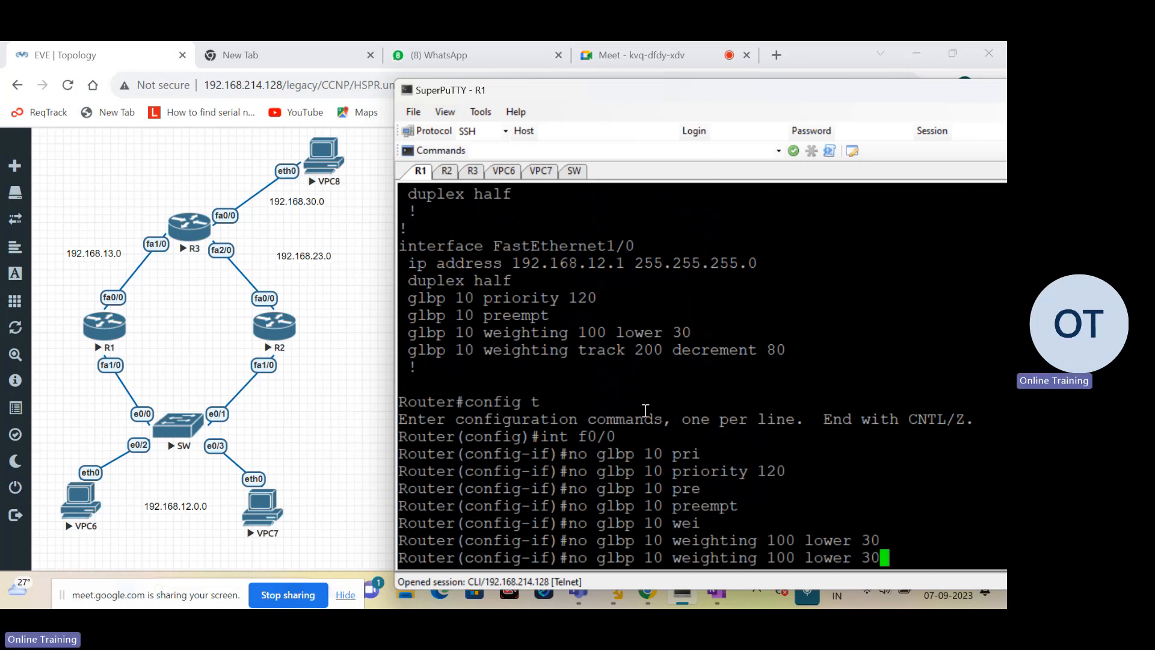
key("BackSpace")
key("BackSpace")
key("BackSpace")
key("BackSpace")
key("BackSpace")
key("BackSpace")
key("BackSpace")
key("BackSpace")
key("BackSpace")
key("BackSpace")
key("BackSpace")
key("BackSpace")
type("track")
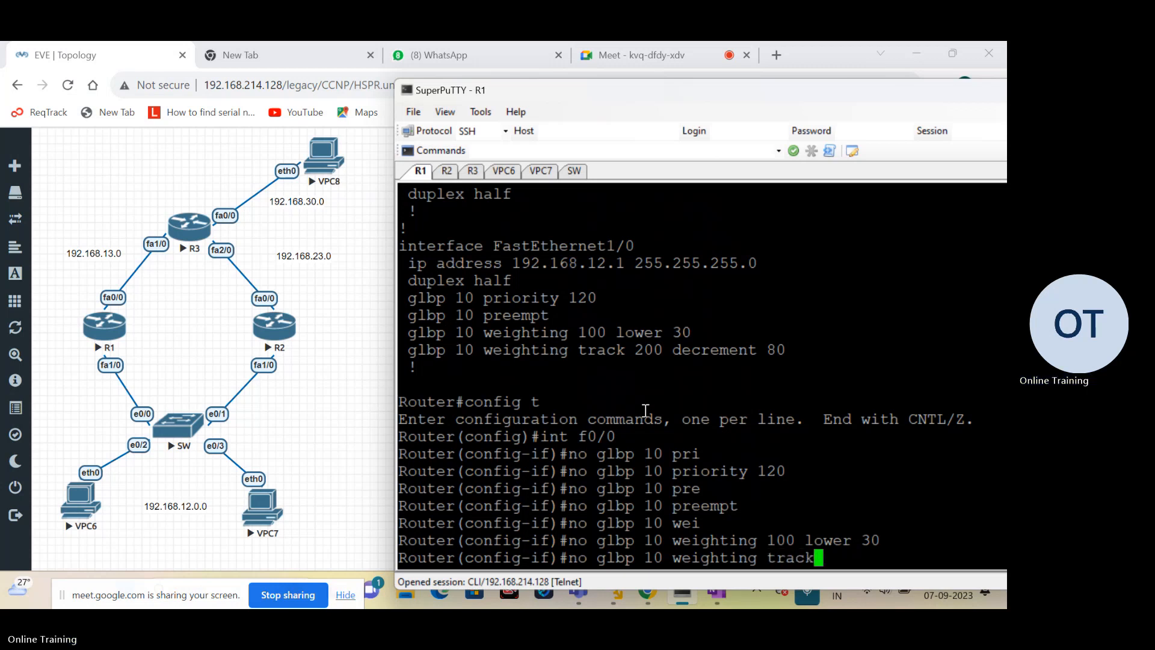
type(" 200 dec")
key("Tab")
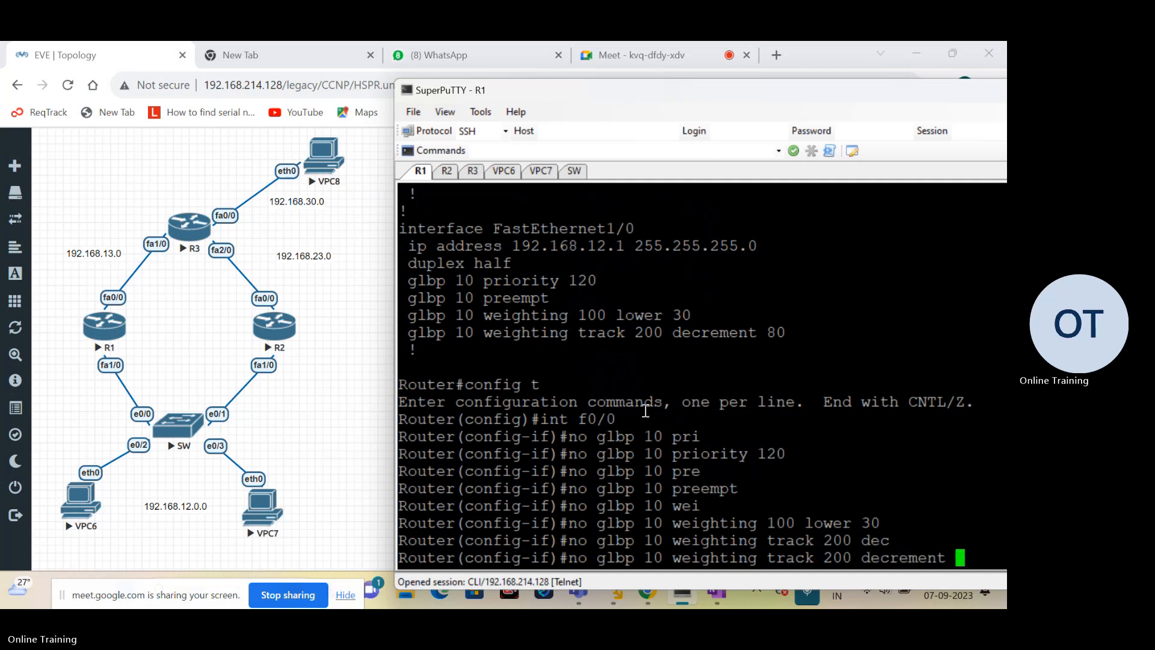
type("80")
key("Return")
key("Return")
key("Return")
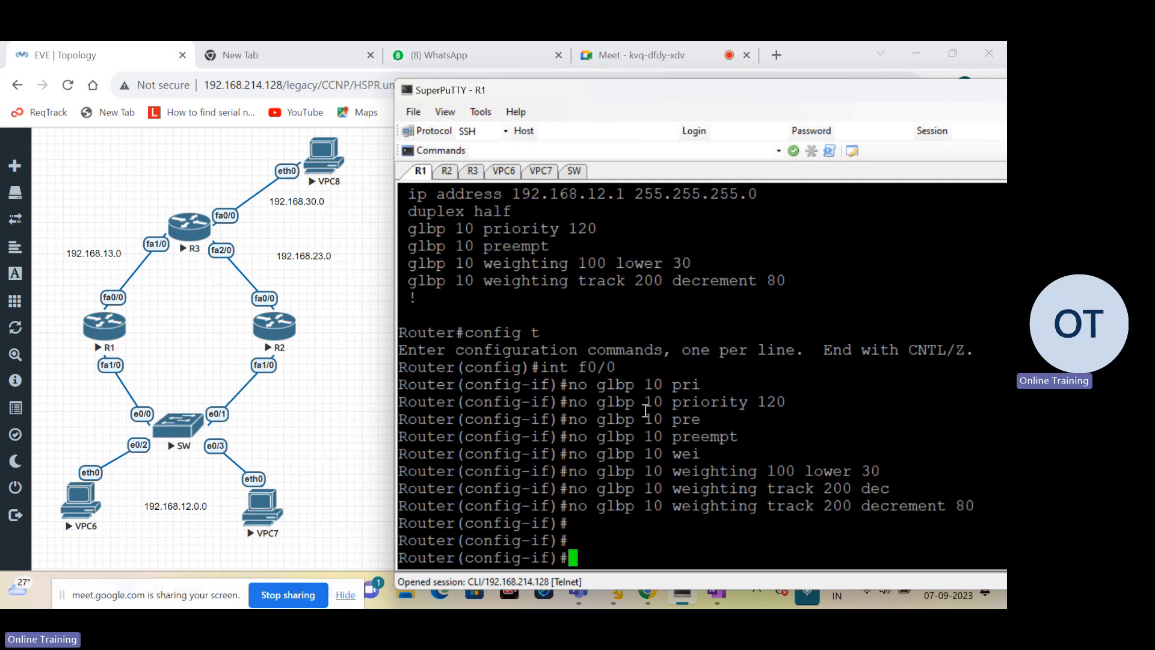
key("Return")
key("Return")
key("Return")
key("Return")
key("Return")
key("Return")
key("Return")
key("Return")
key("Return")
key("Return")
key("Return")
key("Return")
key("Return")
key("Return")
key("Return")
key("Return")
key("Return")
key("Return")
key("Return")
key("Return")
key("ctrl+z")
key("Return")
key("Return")
key("Return")
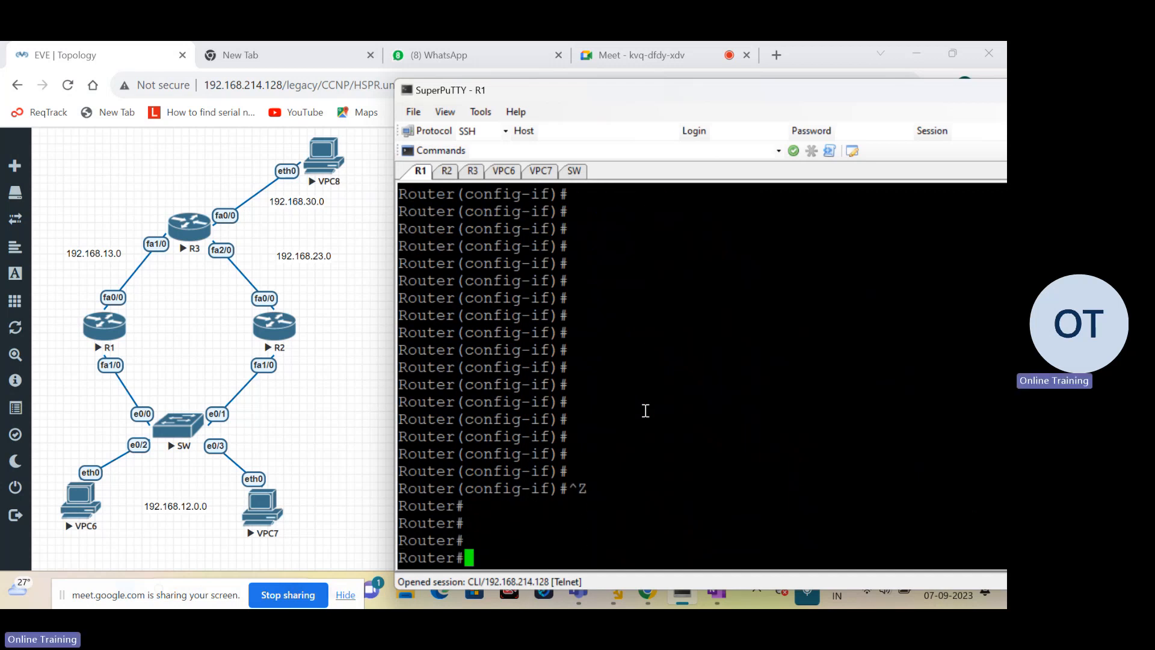
Step: Display R1's running configuration with "sh run" and check the interface sections for remaining GLBP group 10 lines
type("sh run")
key("Return")
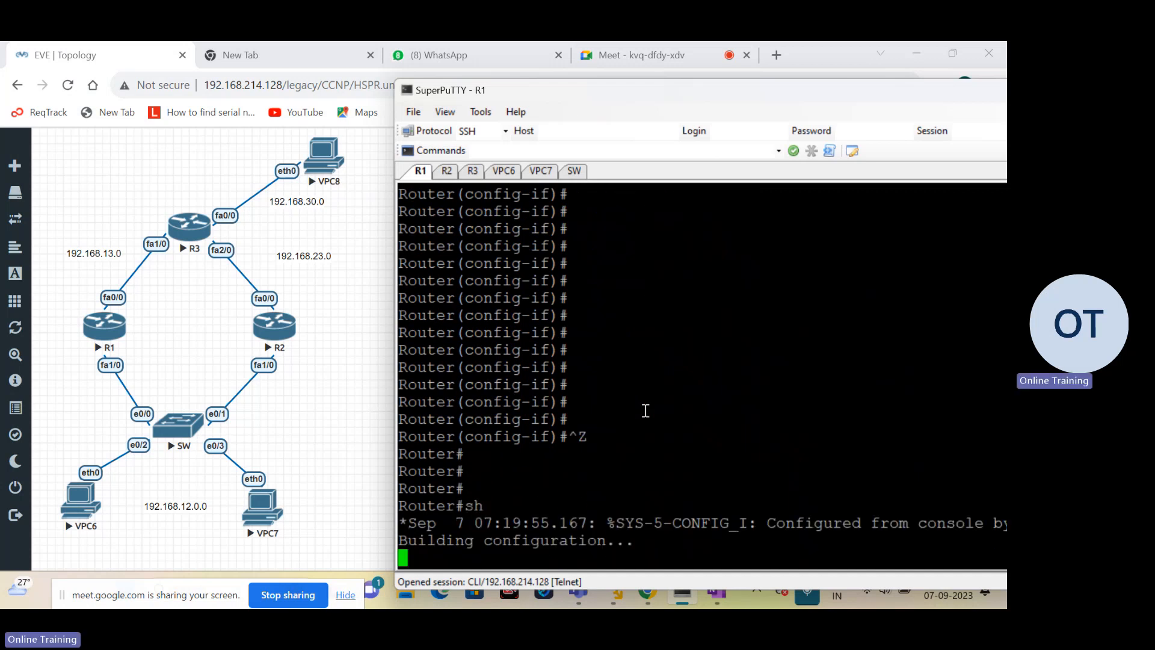
key("Return")
key("Return")
key("Return")
key("Return")
key("Return")
key("Return")
key("Return")
key("Return")
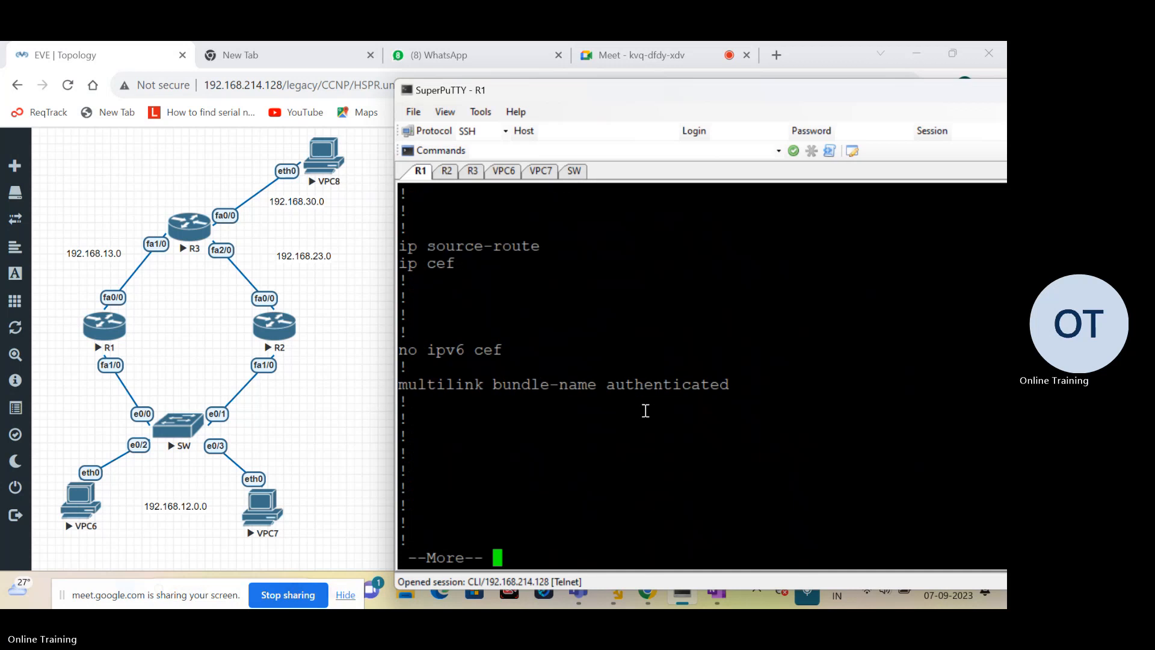
key("Return")
key("Return")
key("Return")
key("Return")
key("Return")
key("Return")
key("Return")
key("Return")
key("Return")
key("Return")
key("Return")
key("Return")
key("Return")
key("Return")
key("Return")
key("Return")
key("Return")
key("Return")
key("Return")
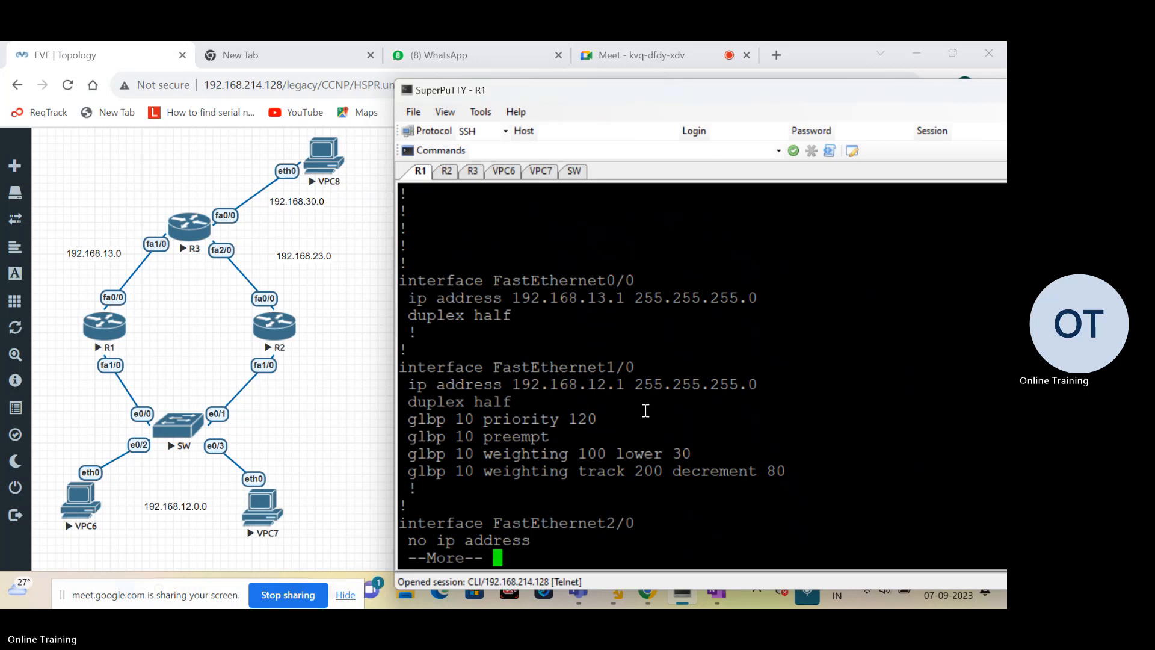
key("Return")
key("Return")
key("Return")
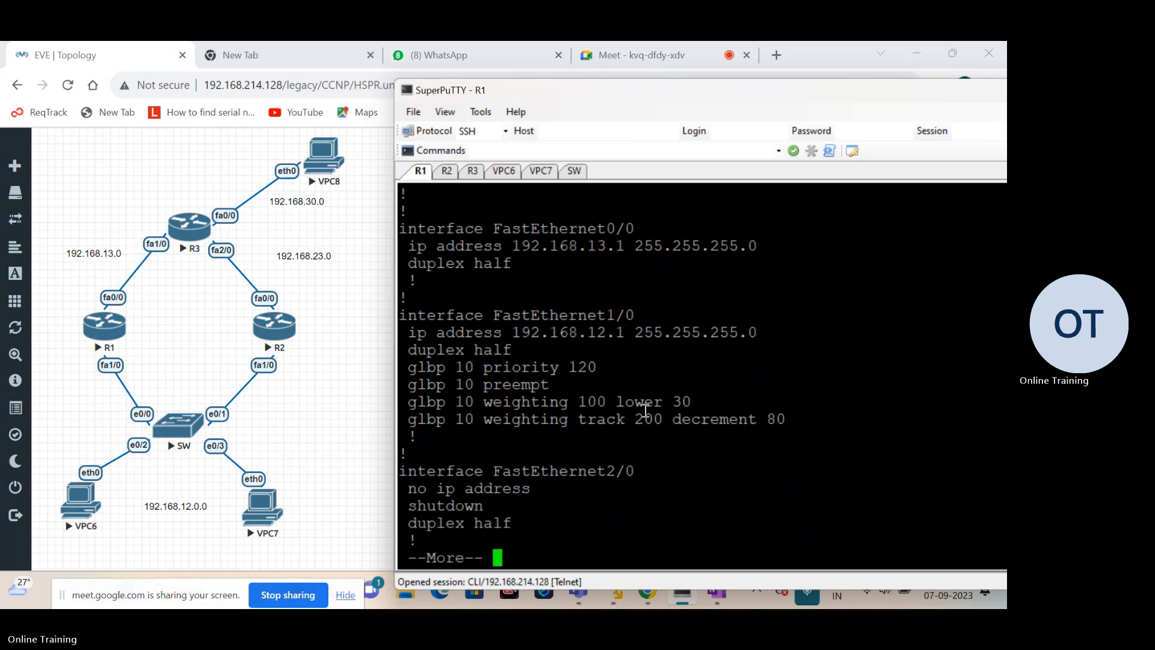
key("Return")
key("Return")
key("Return")
key("Return")
key("Return")
key("Return")
key("Return")
key("Return")
key("Return")
key("Return")
key("Return")
key("Return")
key("Return")
key("Return")
key("Return")
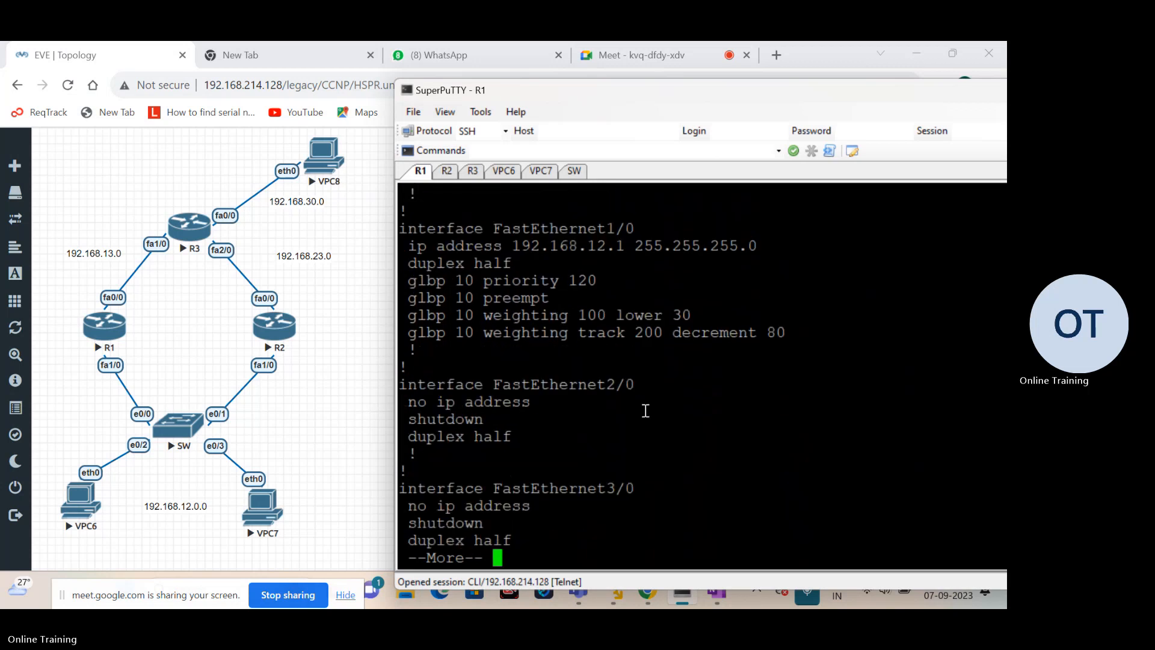
Step: Page through the rest of R1's running configuration, from the FastEthernet1/0 GLBP lines to the end, and return to the privileged prompt
key("Return")
key("Return")
key("Return")
key("Return")
key("Return")
key("Return")
key("Return")
key("Return")
key("Return")
key("Return")
key("Return")
key("Return")
key("Return")
key("Return")
key("Return")
key("Return")
key("Return")
key("Return")
key("Return")
key("Return")
key("Return")
key("Return")
key("Return")
key("Return")
key("Return")
key("Return")
key("Return")
key("Return")
key("Return")
key("Return")
key("Return")
key("Return")
key("Return")
key("Return")
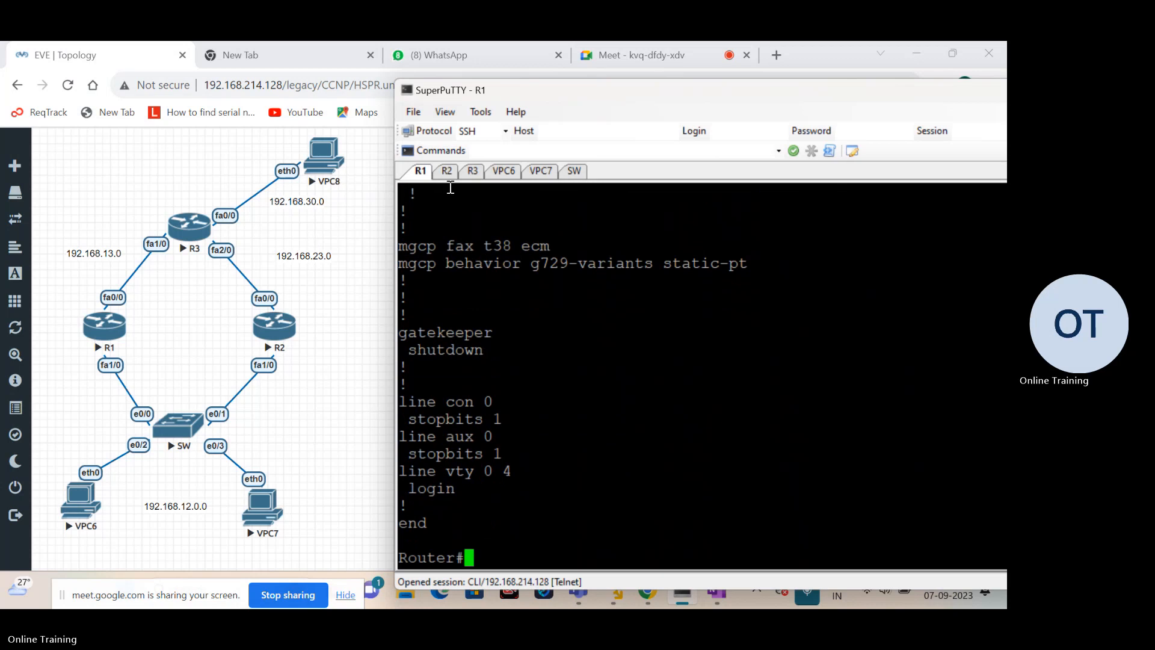
key("Return")
key("Return")
key("Return")
key("Return")
key("Return")
key("Return")
key("Return")
key("Return")
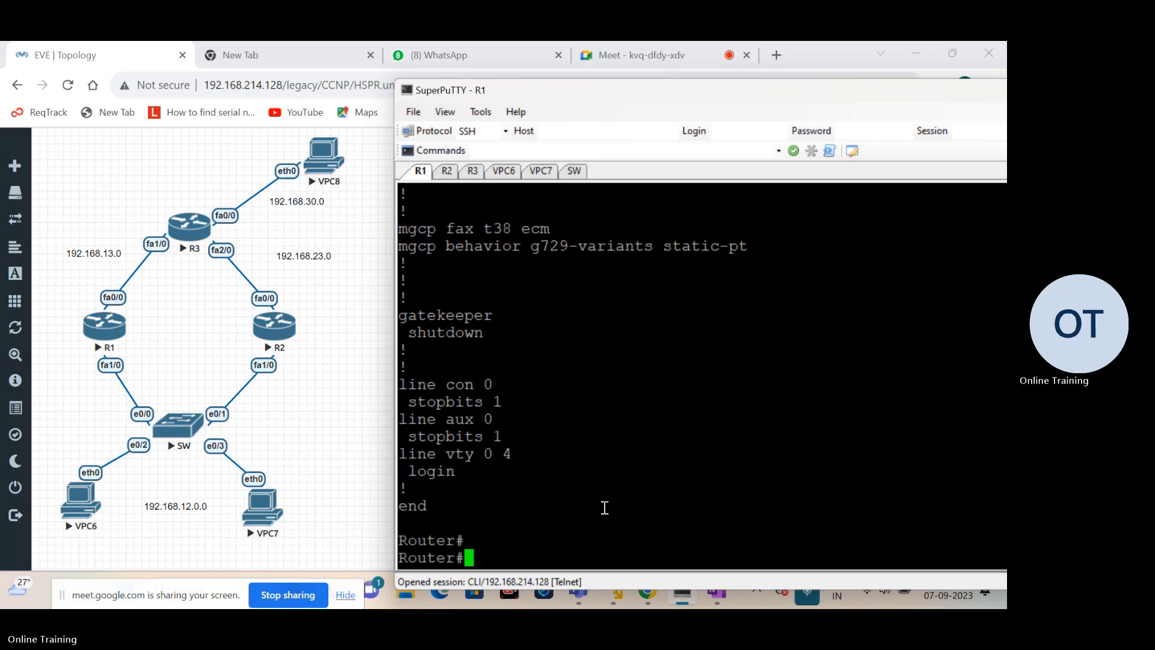
Step: Reload R1 with "reload", answering "n" to saving the modified configuration and confirming the restart
type("e")
key("BackSpace")
type("reload")
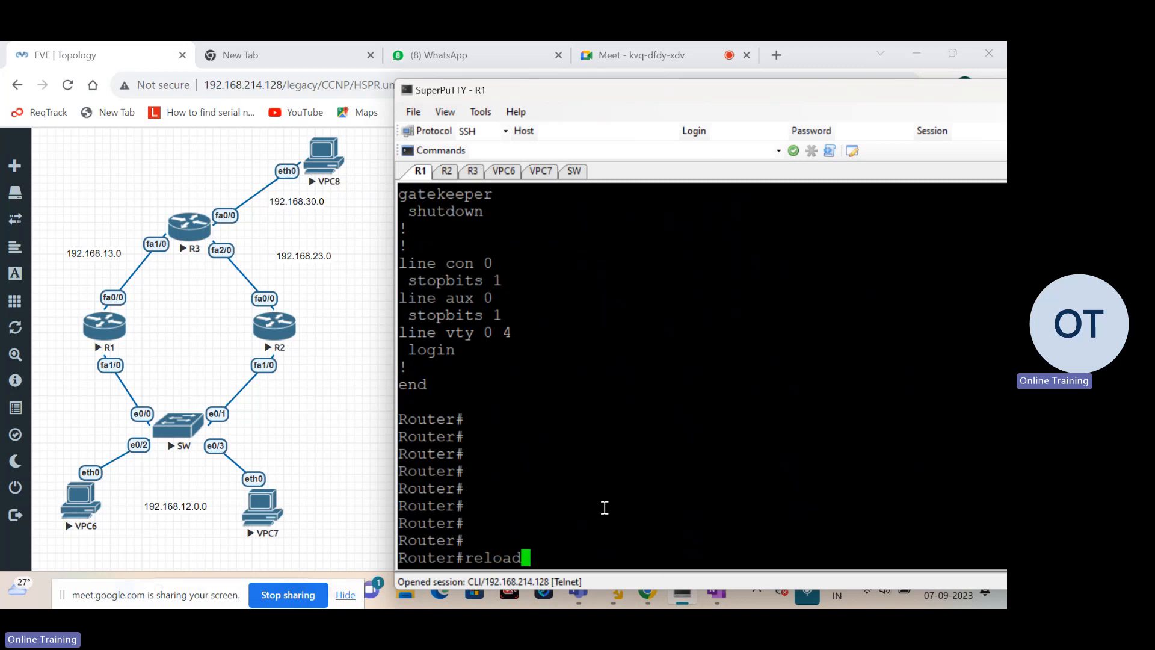
key("Return")
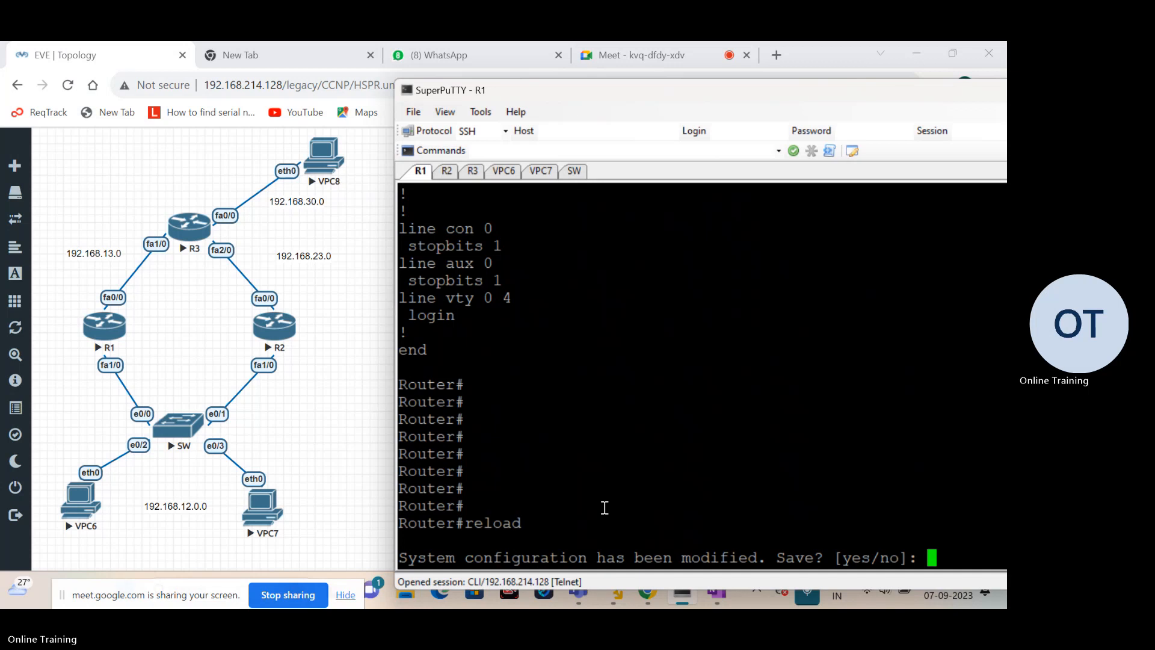
type("n")
key("Return")
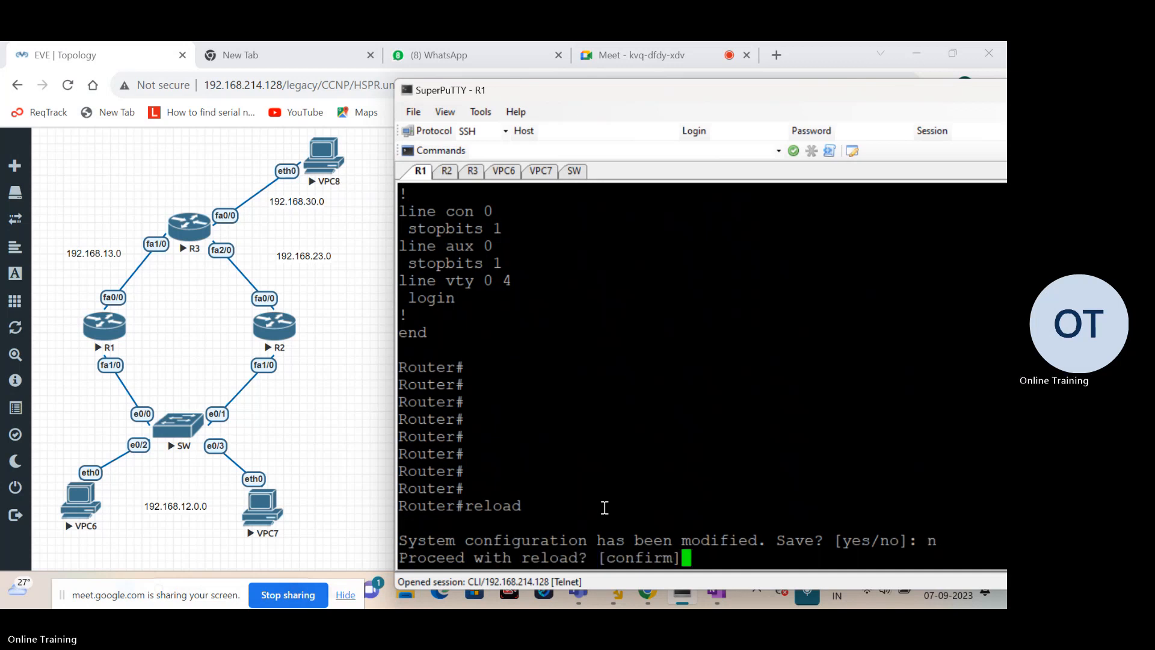
key("Return")
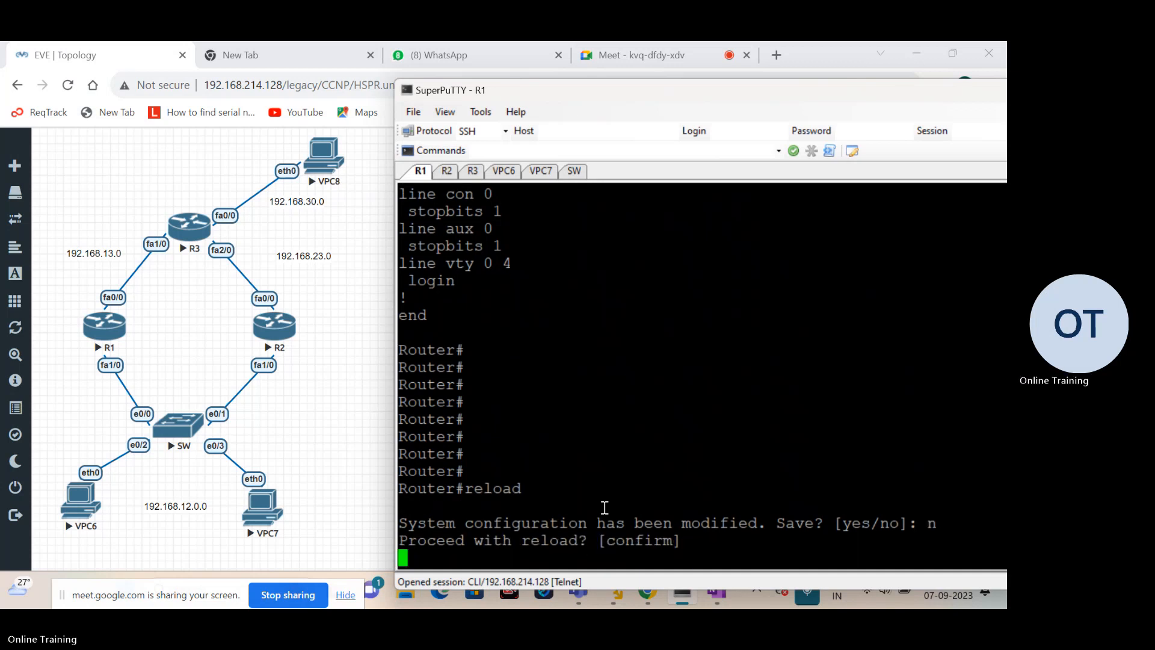
Step: Switch to R2's console, enter privileged mode with "en" and reload the router with "reload"
left_click(446, 171)
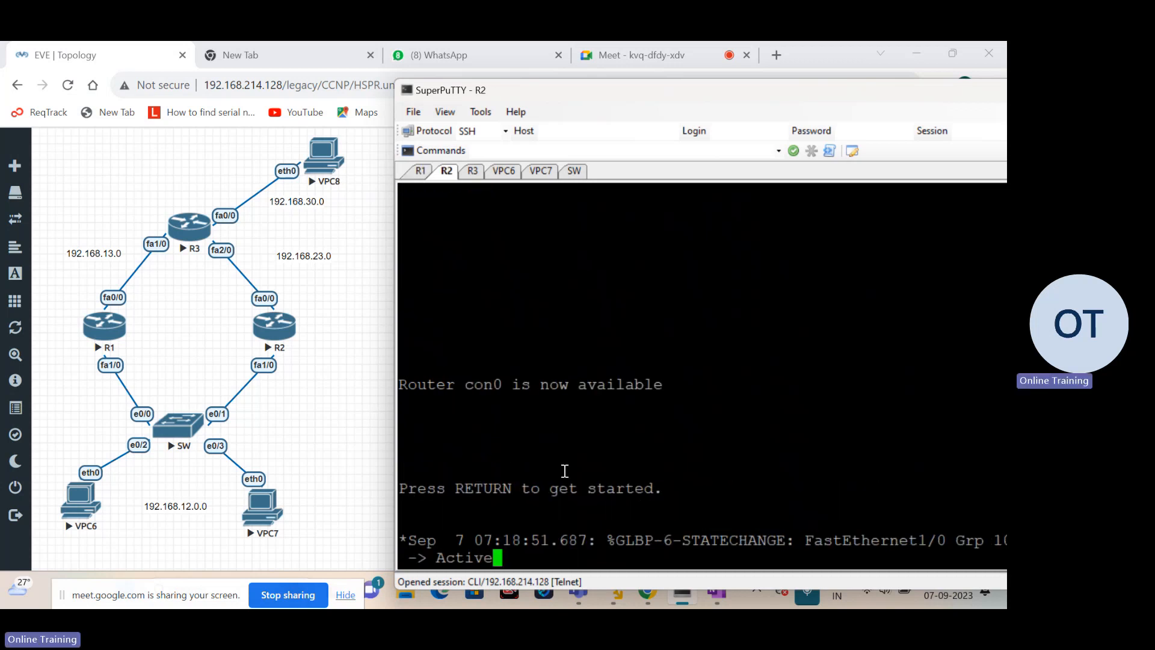
key("Return")
key("Return")
key("Return")
key("Return")
key("Return")
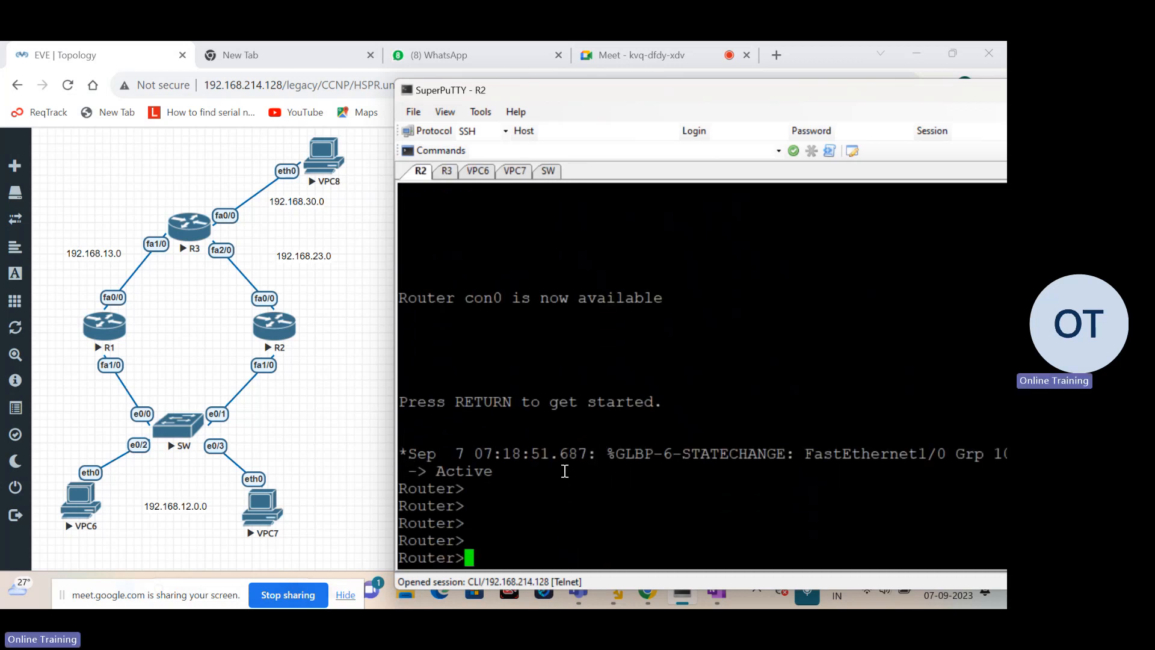
type("en")
key("Return")
key("Return")
key("Return")
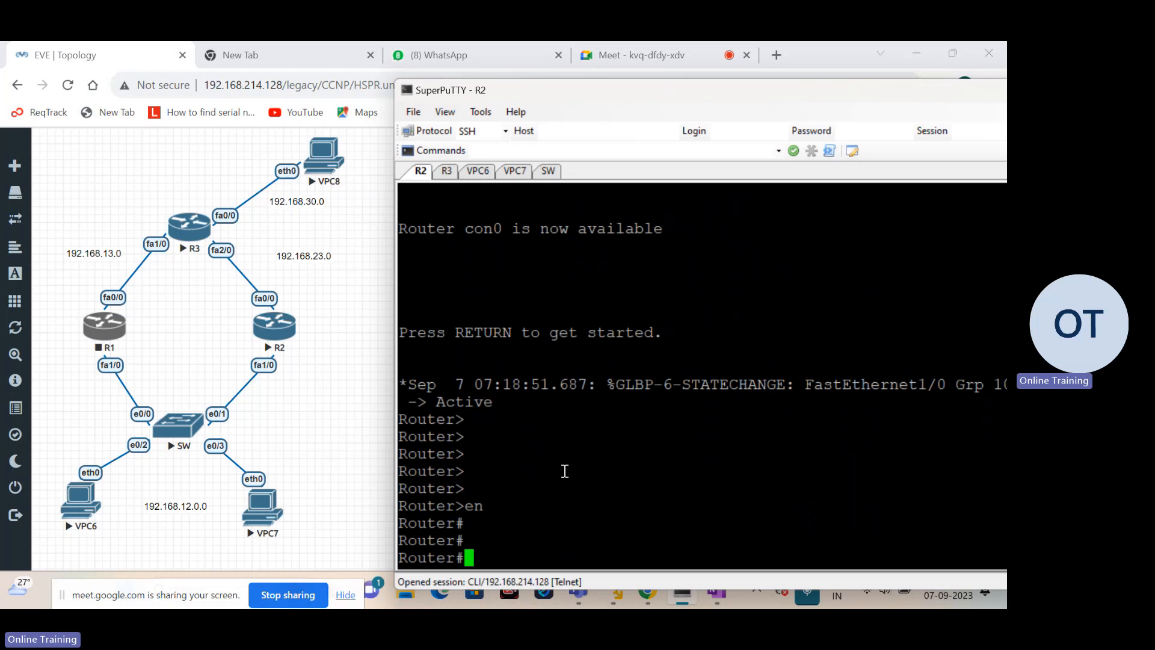
type("reload")
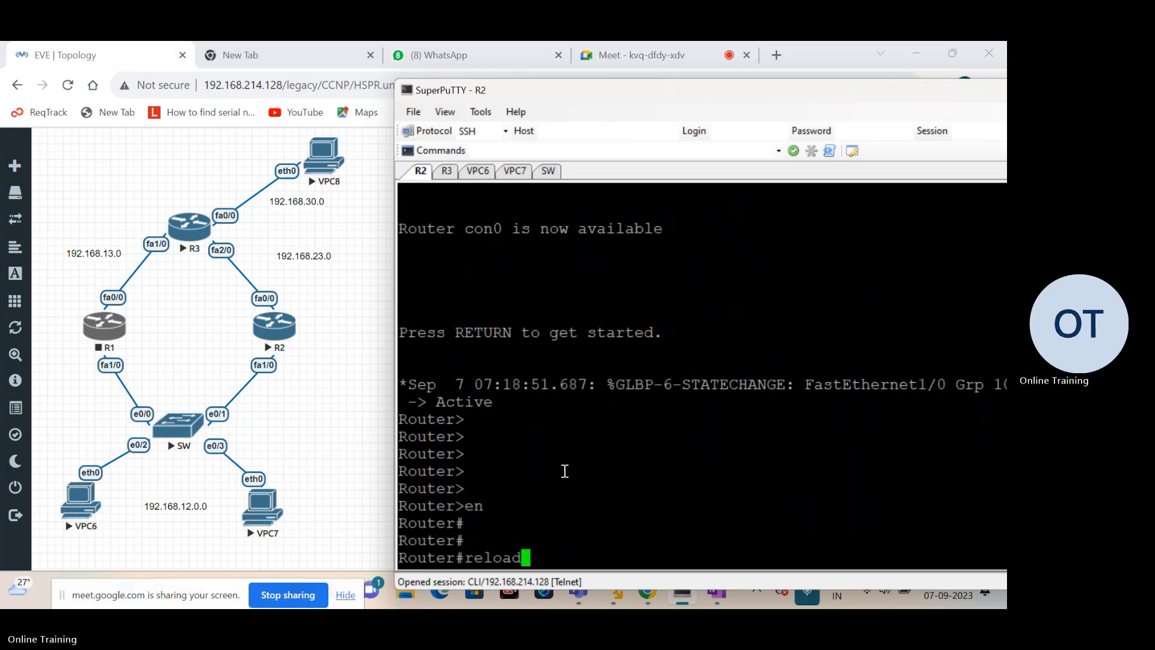
Step: Reload router R2, declining to save the modified configuration and confirming the reload
key("Return")
type("n")
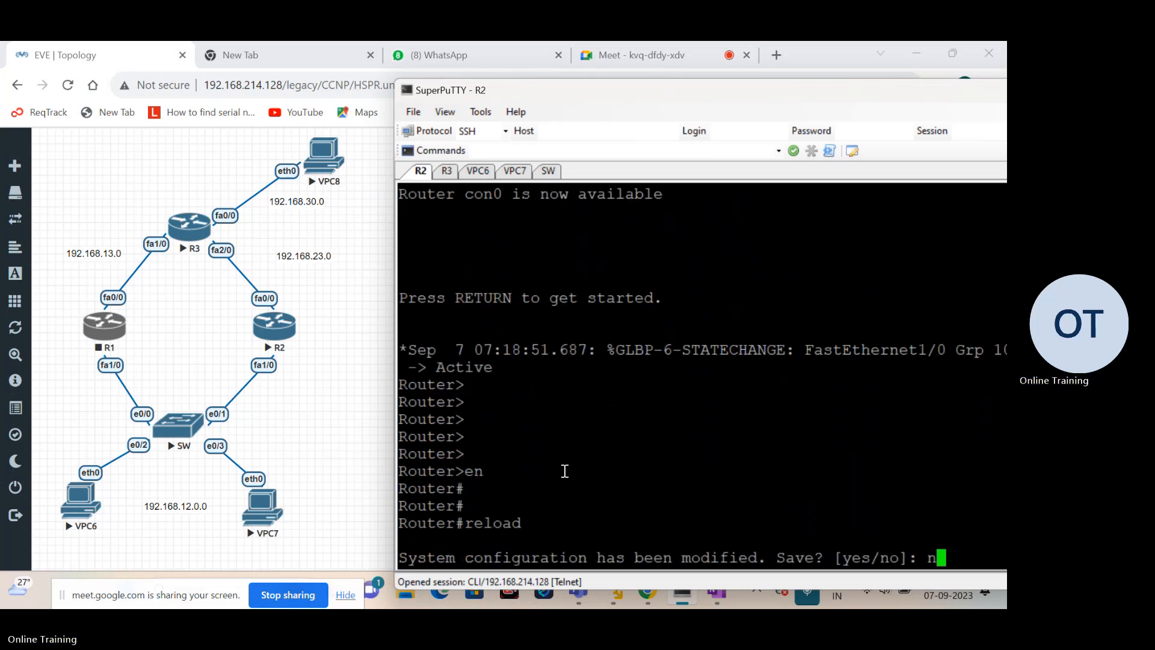
key("Return")
key("Return")
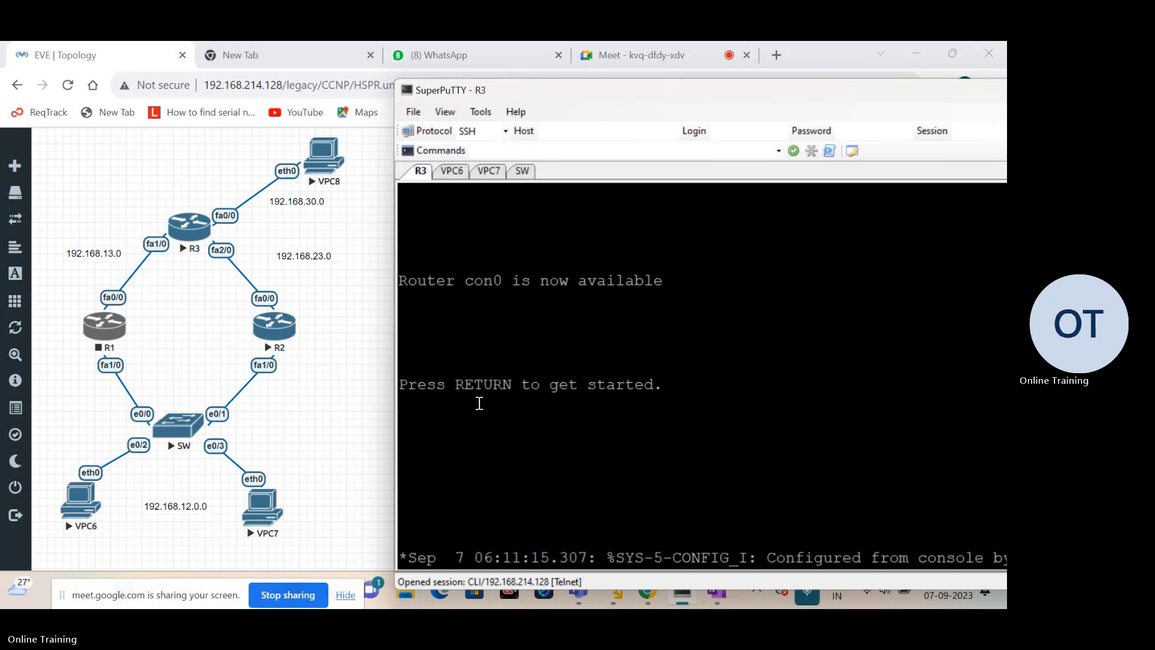
Step: Return to the EVE topology in the browser and start routers R1 and R2
left_click(356, 380)
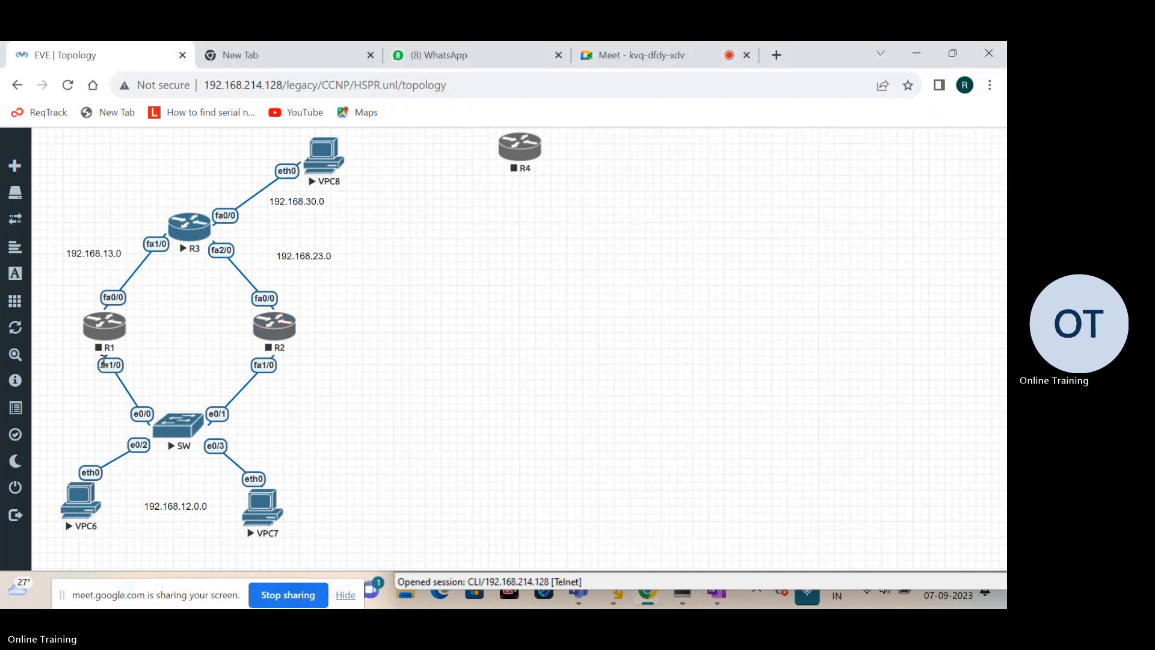
right_click(103, 328)
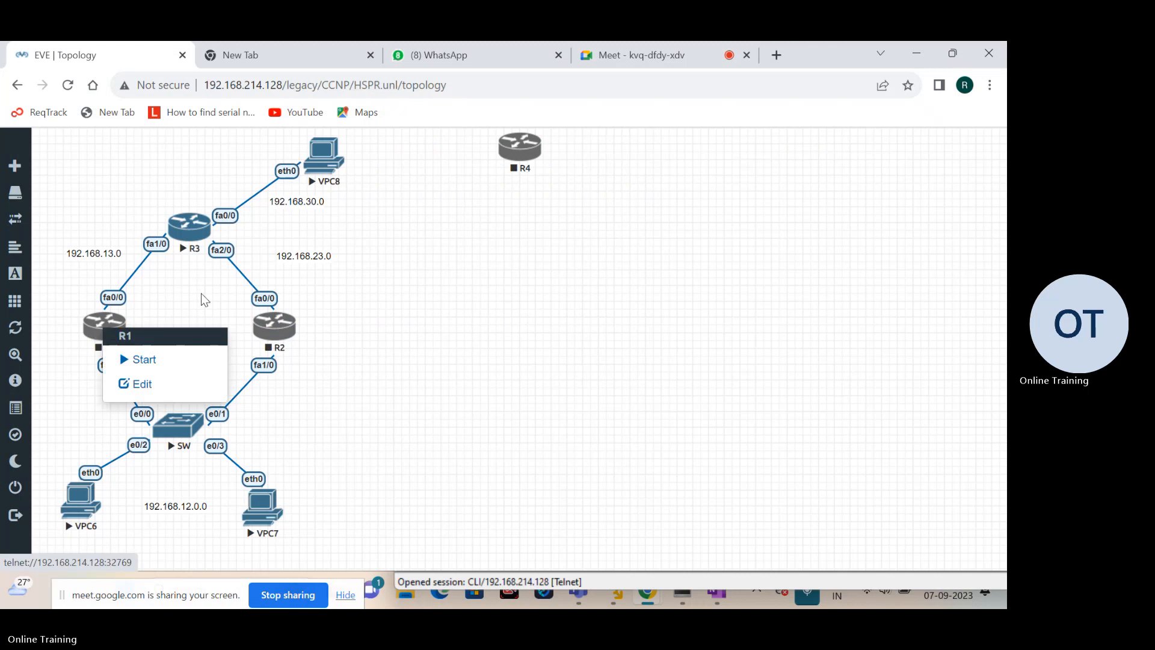
left_click(146, 360)
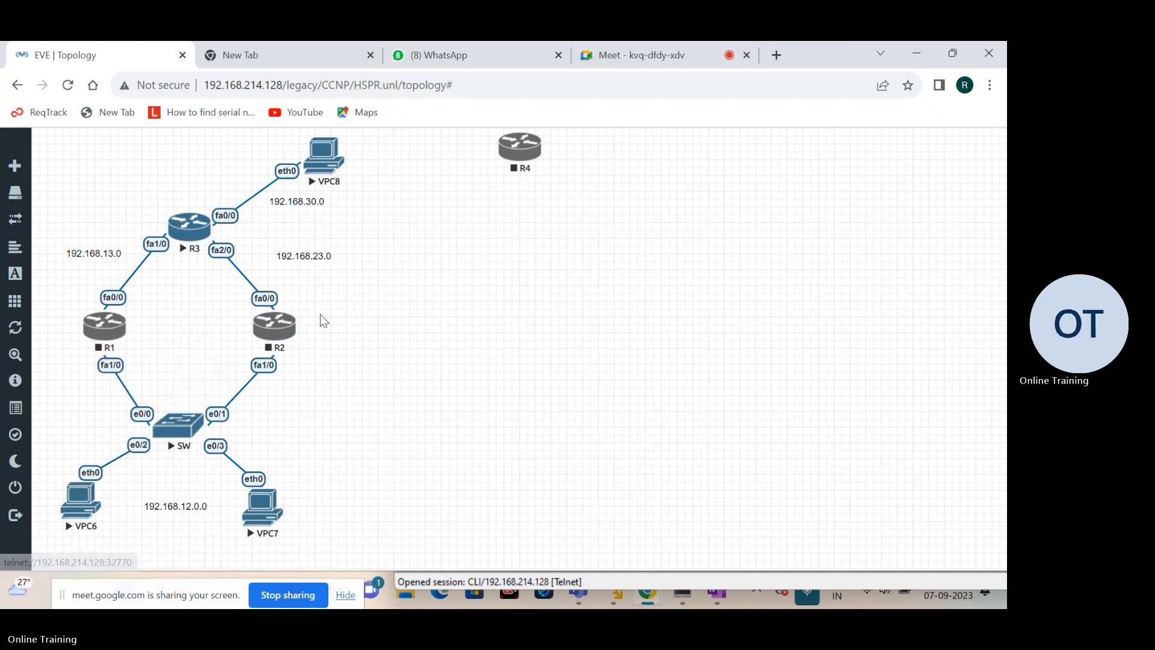
right_click(287, 326)
left_click(320, 360)
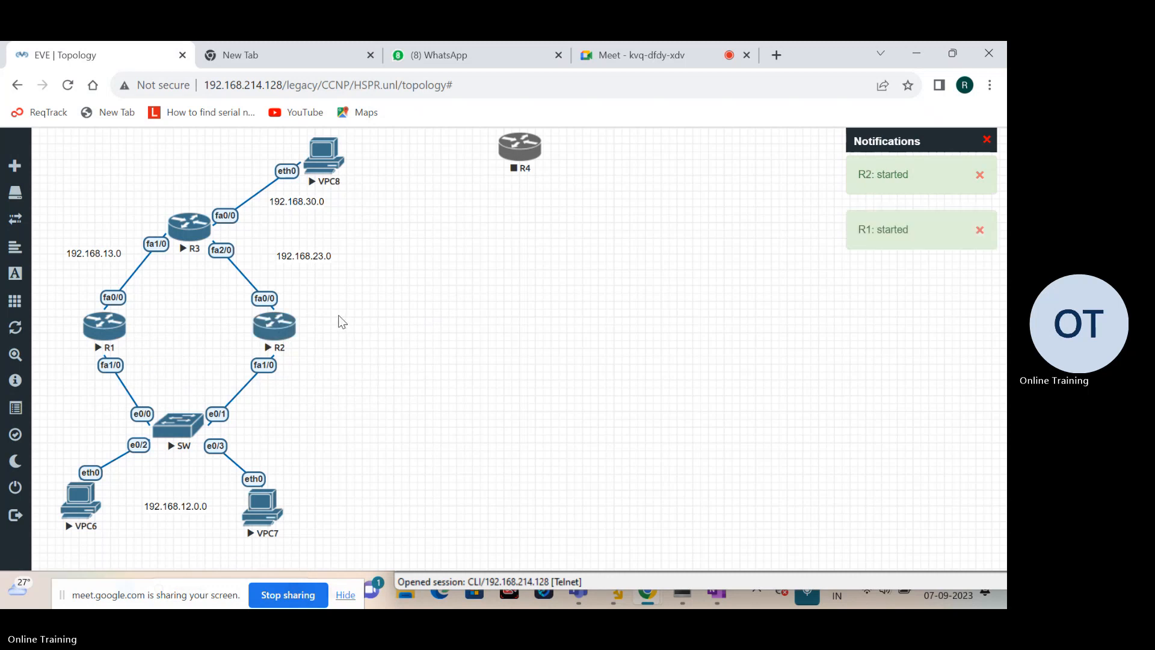
Step: Open Telnet console sessions to routers R1 and R2 from the topology, allowing the Telnet client to launch
left_click(105, 330)
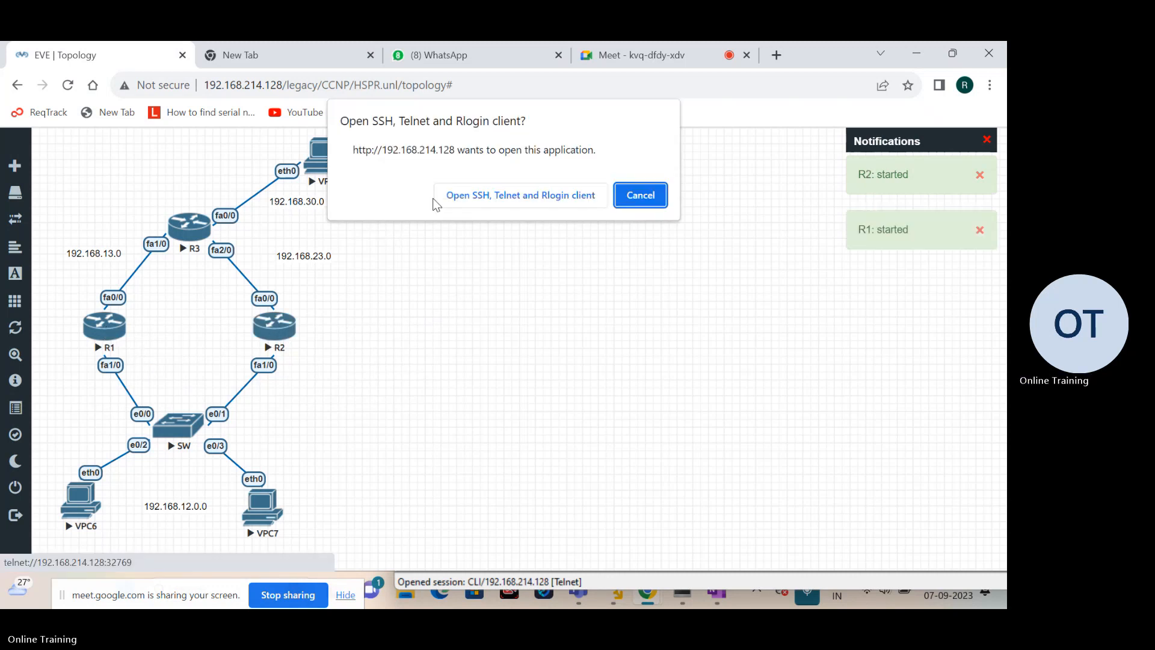
left_click(467, 197)
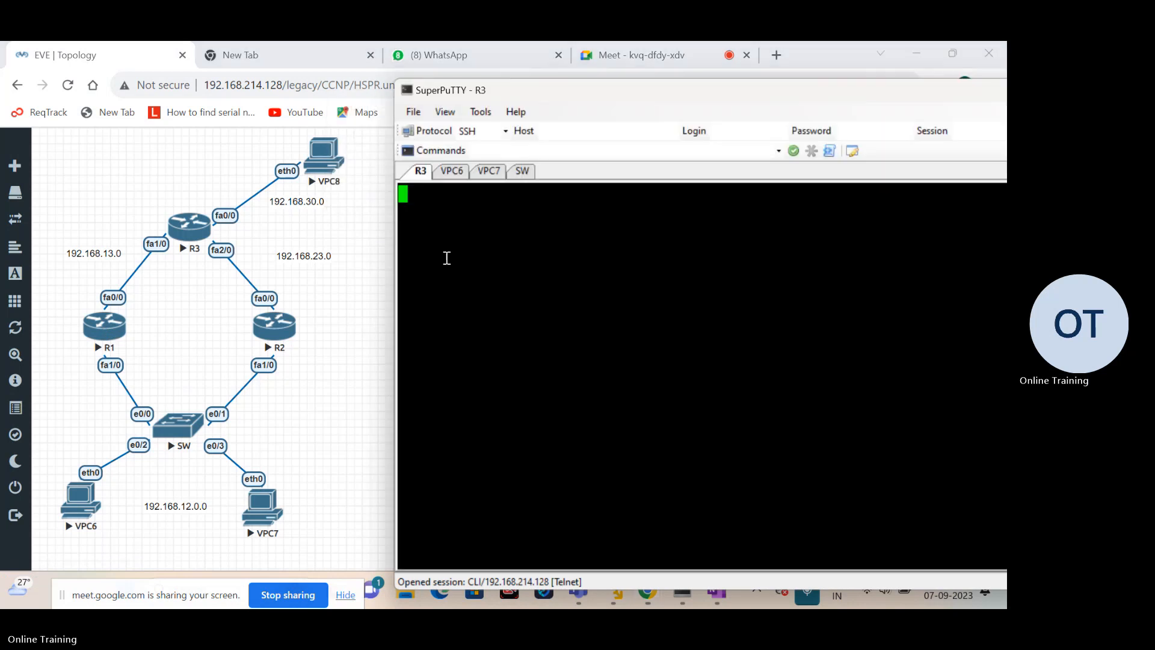
left_click(274, 332)
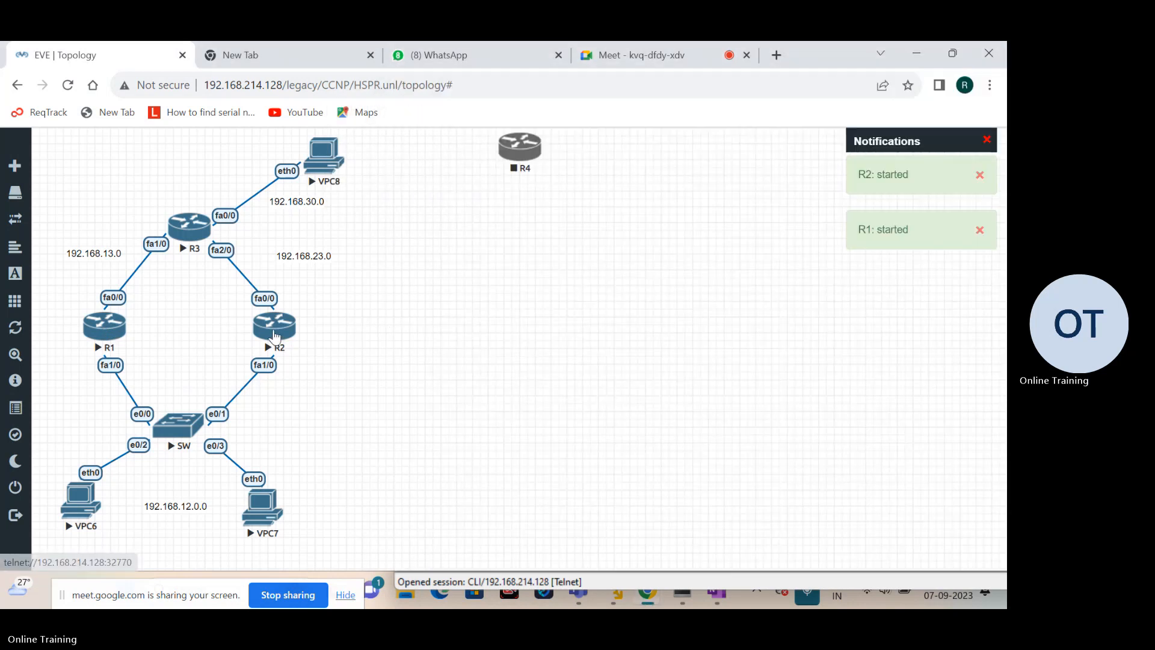
left_click(492, 201)
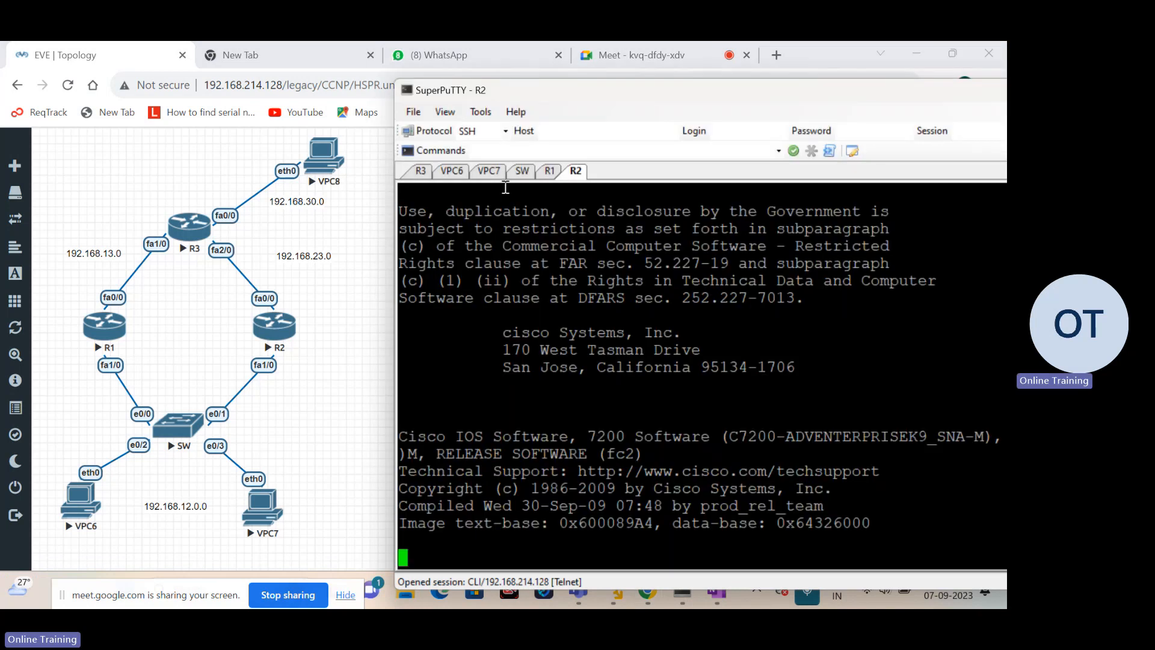
Step: Switch to the R1 console and bring up its privileged EXEC prompt once the router has booted
left_click(552, 173)
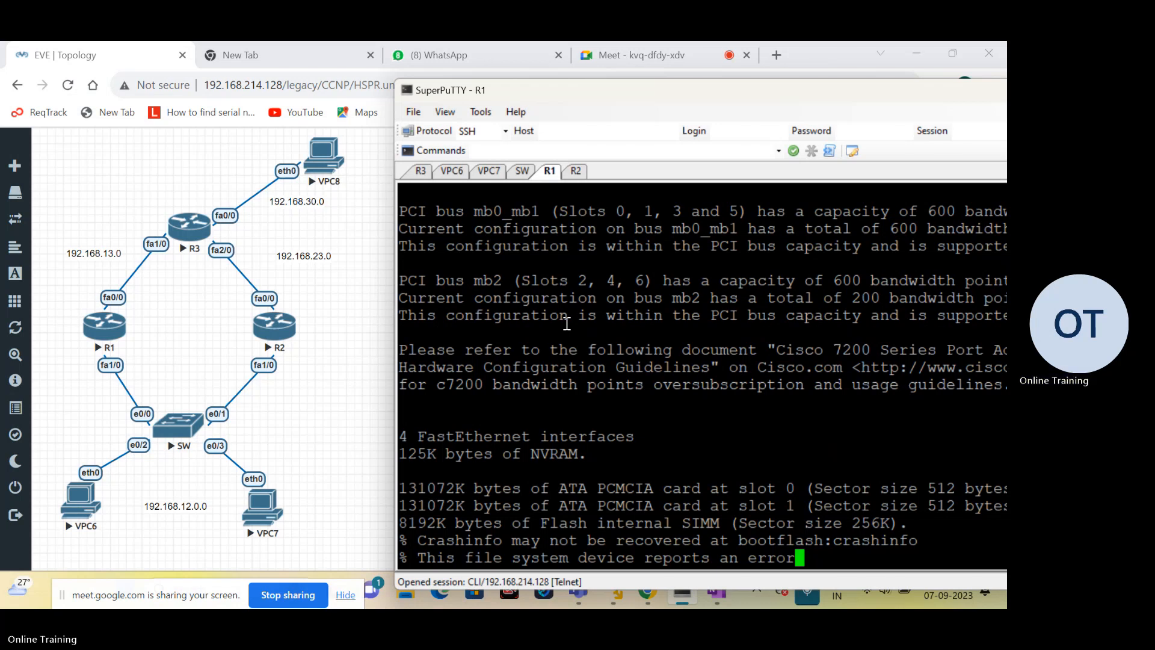
key("Return")
key("Return")
key("Return")
key("Return")
key("Return")
key("Return")
key("Return")
key("Return")
key("Return")
key("Return")
key("Return")
key("Return")
key("Return")
key("Return")
key("Return")
key("Return")
key("Return")
key("Return")
key("Return")
key("Return")
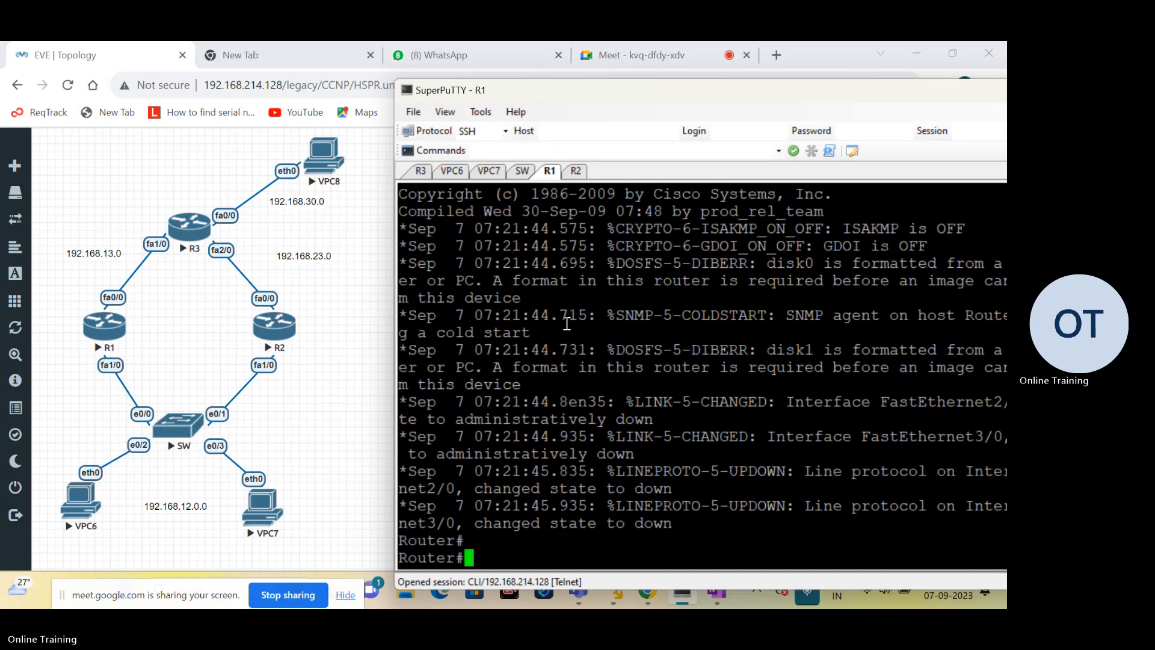
key("Return")
key("Return")
key("Return")
key("Return")
key("Return")
key("Return")
key("Return")
key("Return")
key("Return")
key("Return")
key("Return")
key("Return")
key("Return")
key("Return")
key("Return")
key("Return")
key("Return")
key("Return")
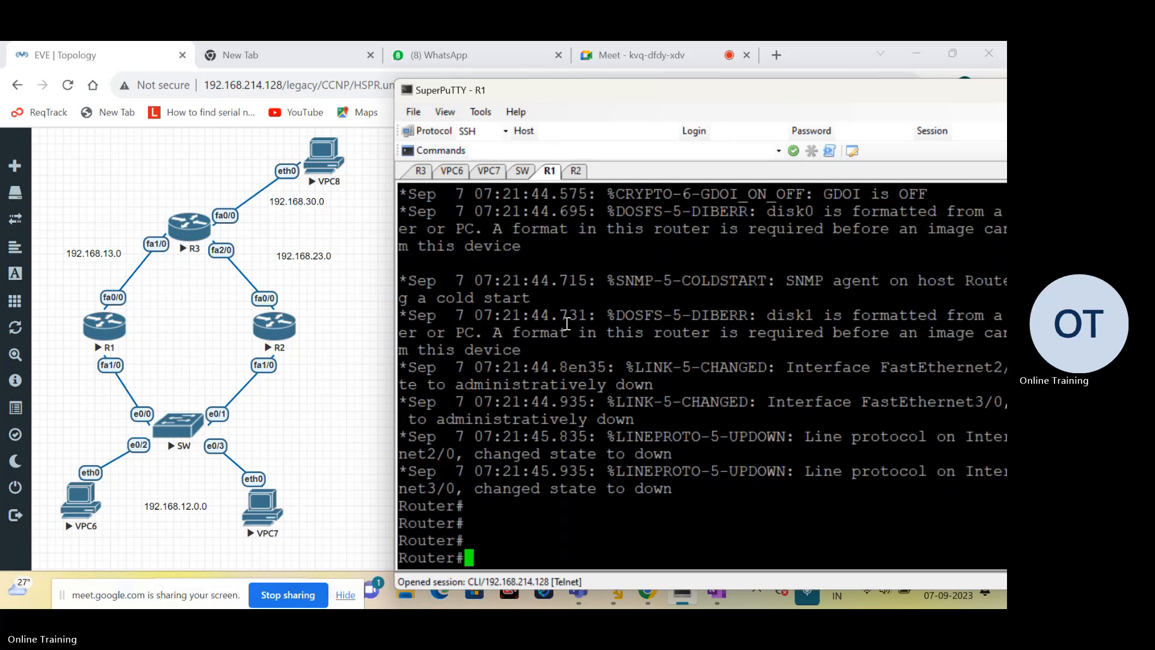
Step: Display R1's running configuration with sh run and page through to the FastEthernet interface sections
type("sh run")
key("Return")
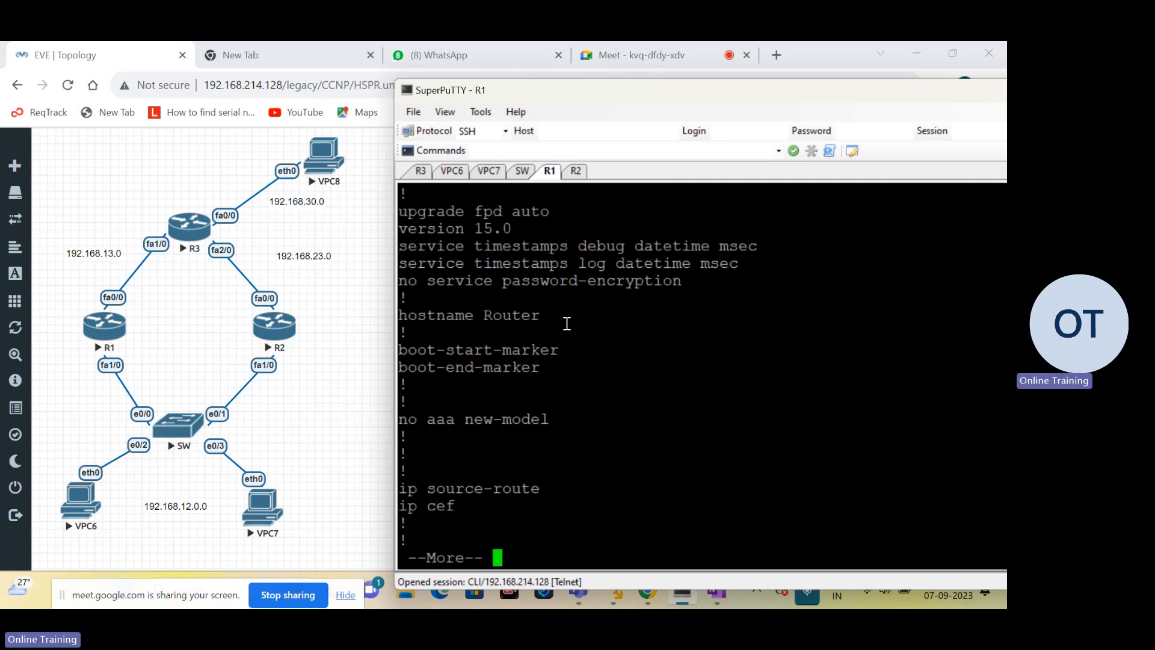
key("Return")
key("space")
key("space")
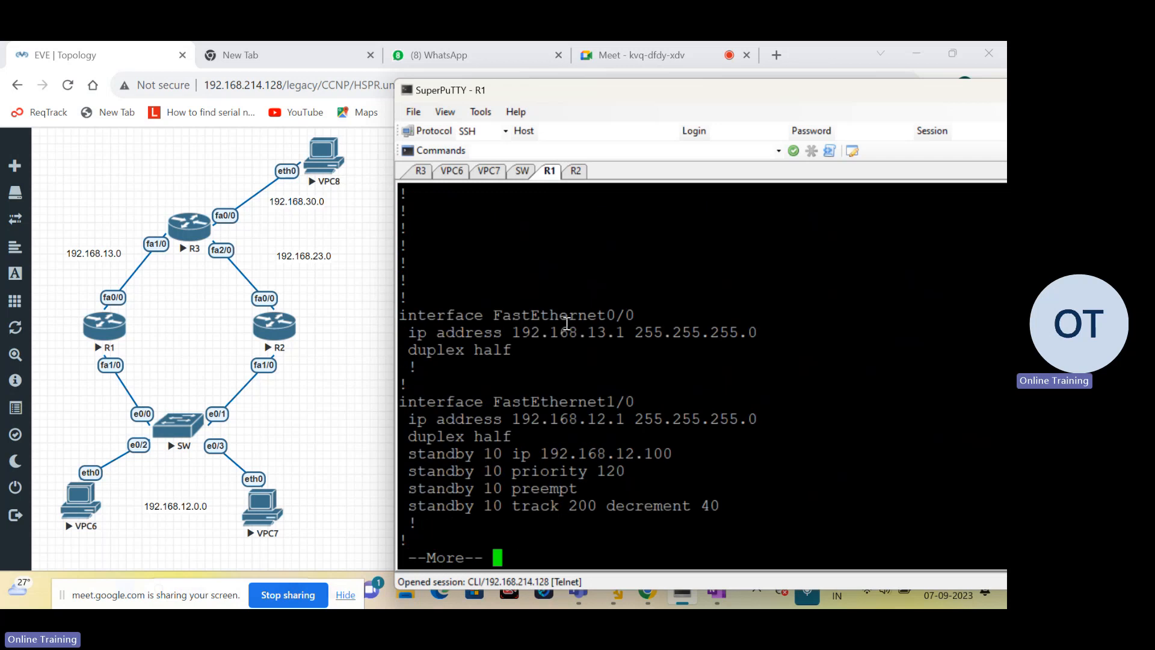
key("Return")
key("Return")
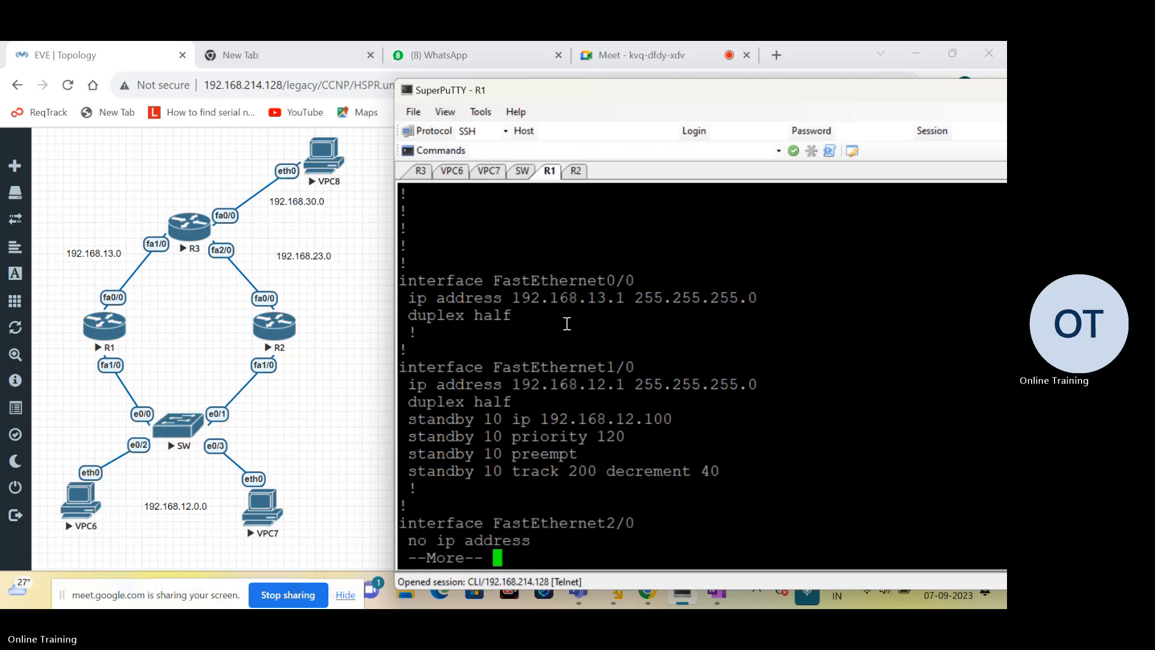
Step: Remove HSRP standby group 10 from interface f1/0 on R1, ending in privileged EXEC mode
type("qconfig t")
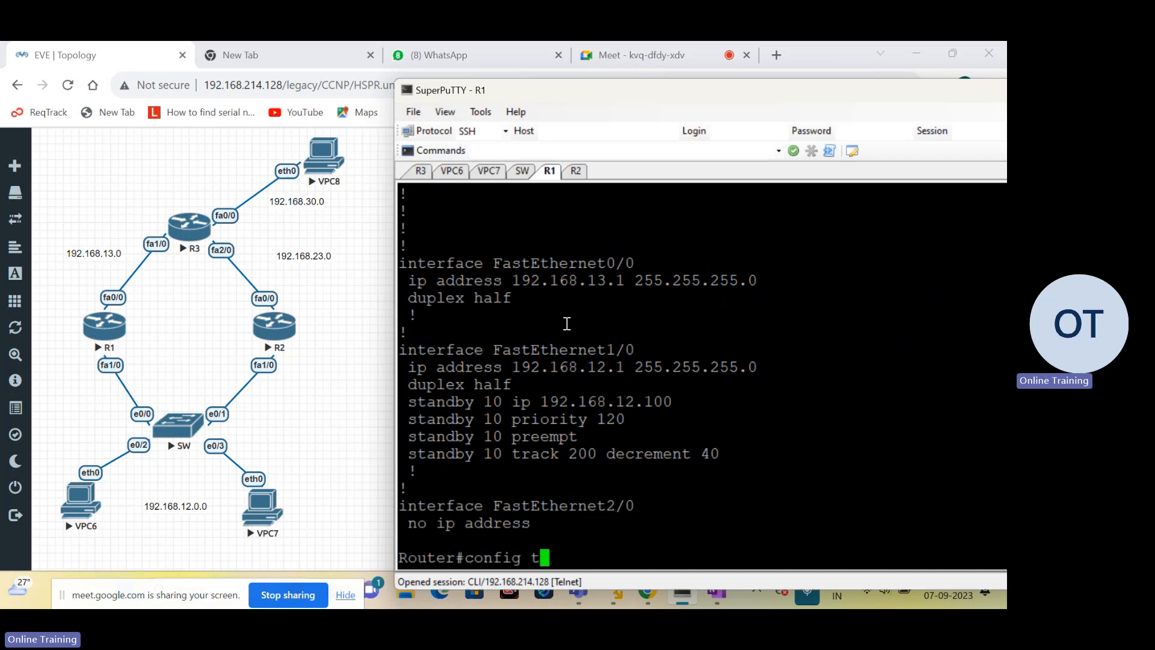
key("Return")
type("int")
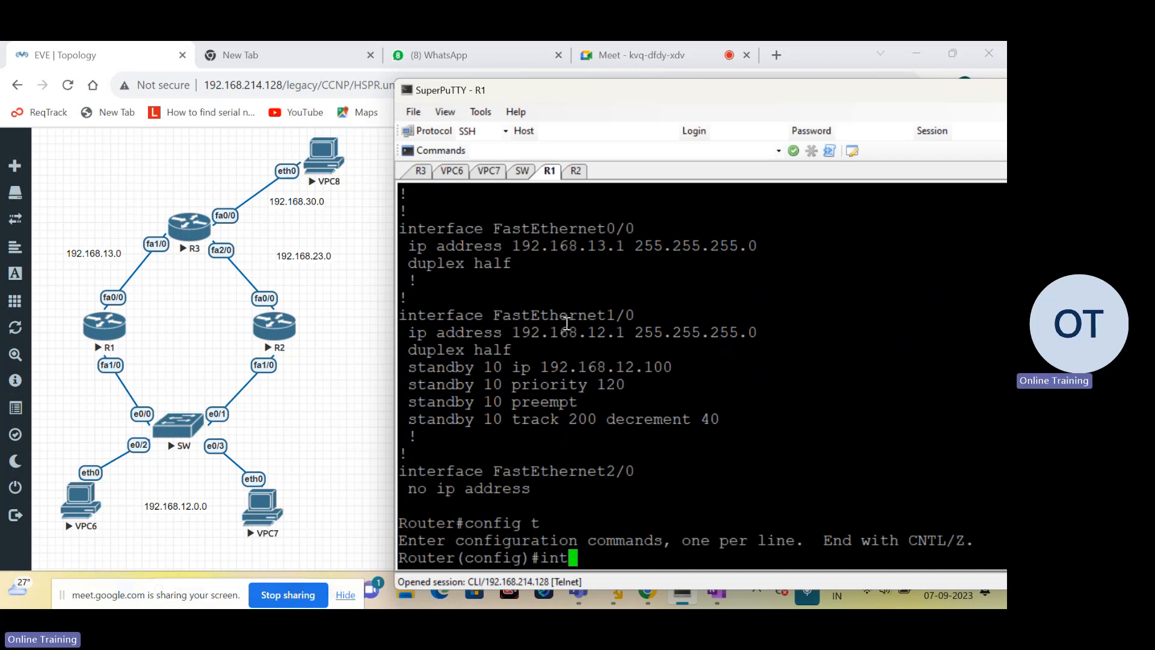
type(" f1/0")
key("Return")
type("no ")
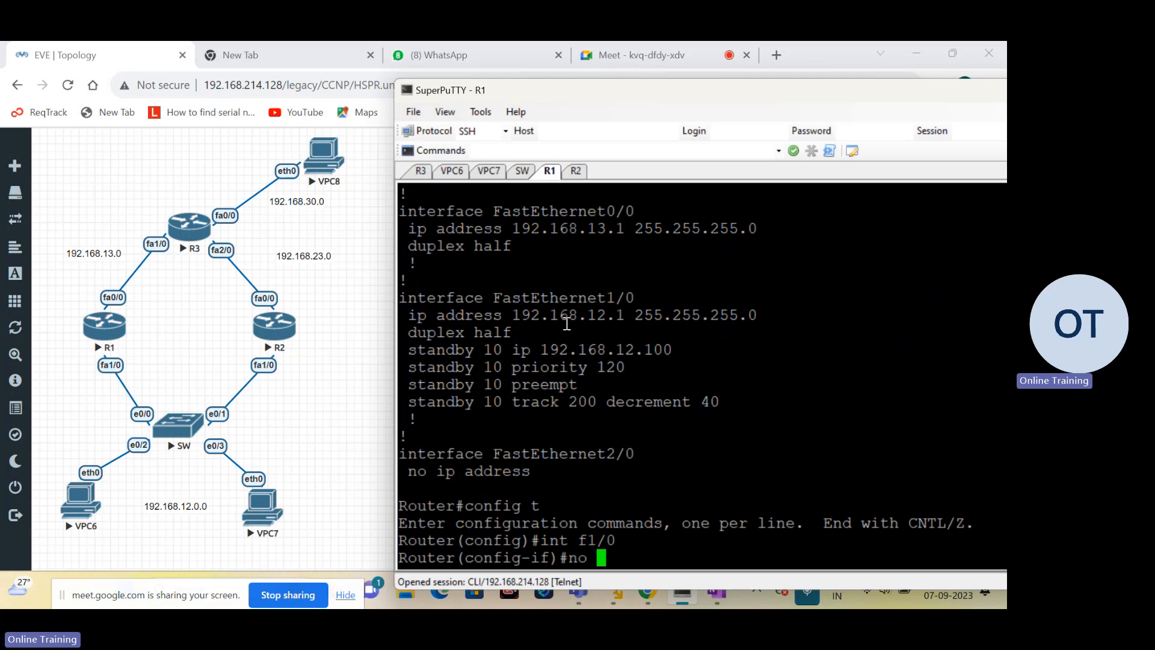
type("stan")
key("Tab")
type("10")
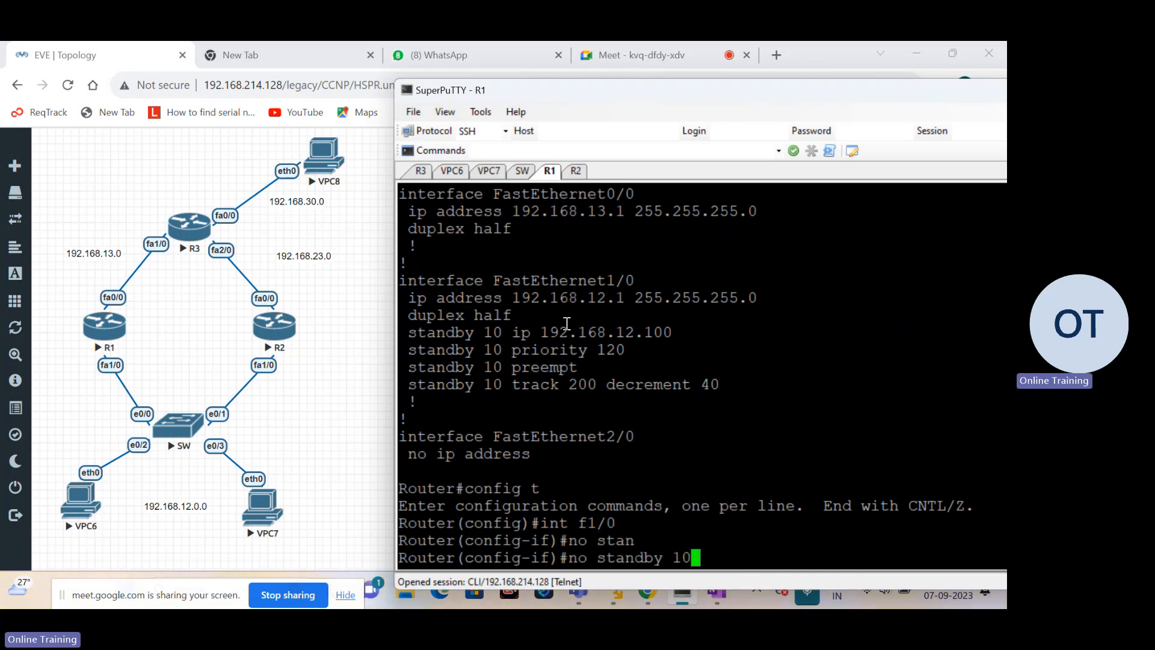
key("Return")
key("Return")
key("Return")
key("ctrl+z")
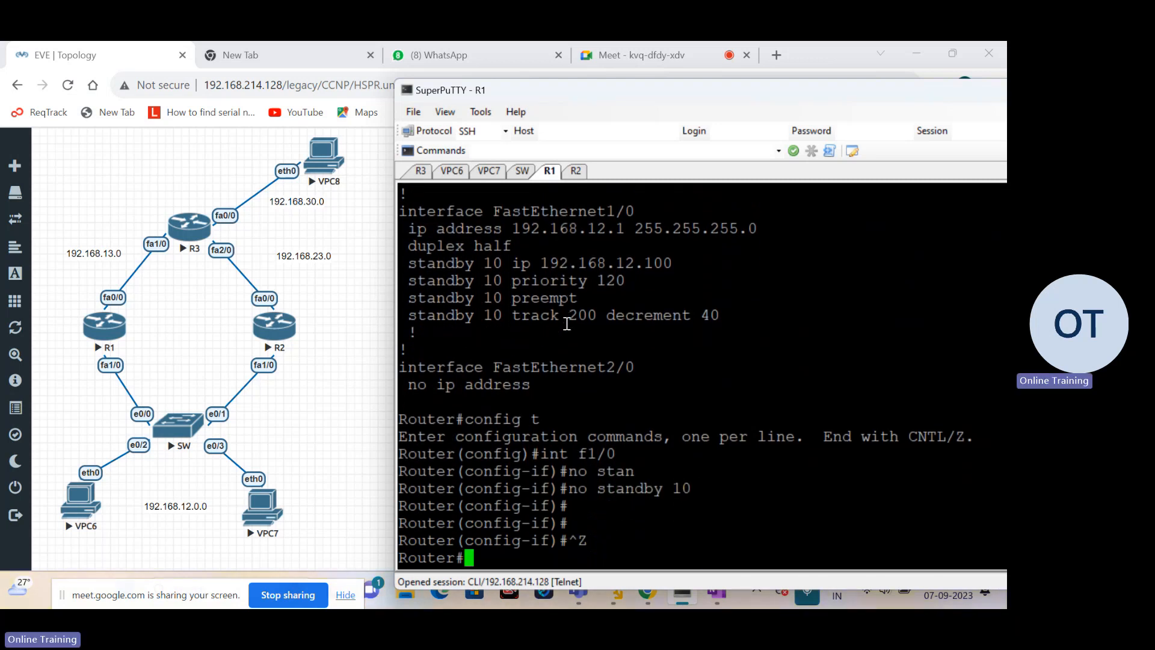
key("Return")
key("Return")
key("Return")
key("Return")
key("Return")
key("Return")
key("Return")
key("Return")
key("Return")
key("Return")
key("Return")
key("Return")
key("Return")
key("Return")
key("Return")
key("Return")
key("Return")
key("Return")
key("Return")
key("Return")
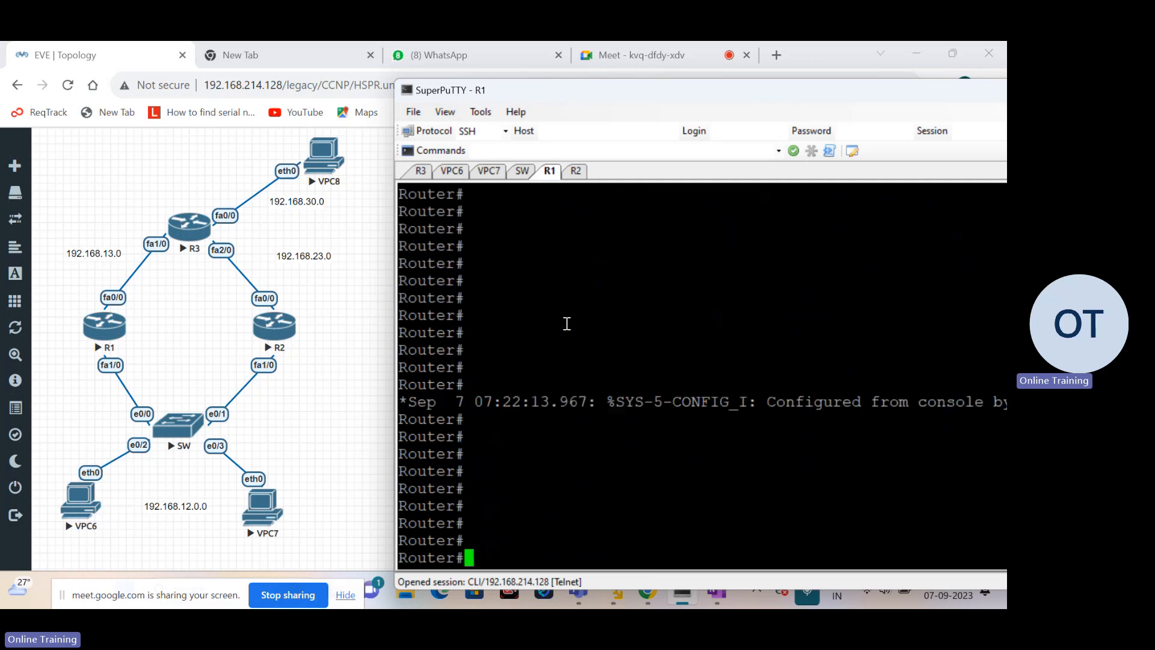
Step: Show R1's running configuration again and examine the FastEthernet1/0 section for remaining standby commands
type("sh run")
key("Return")
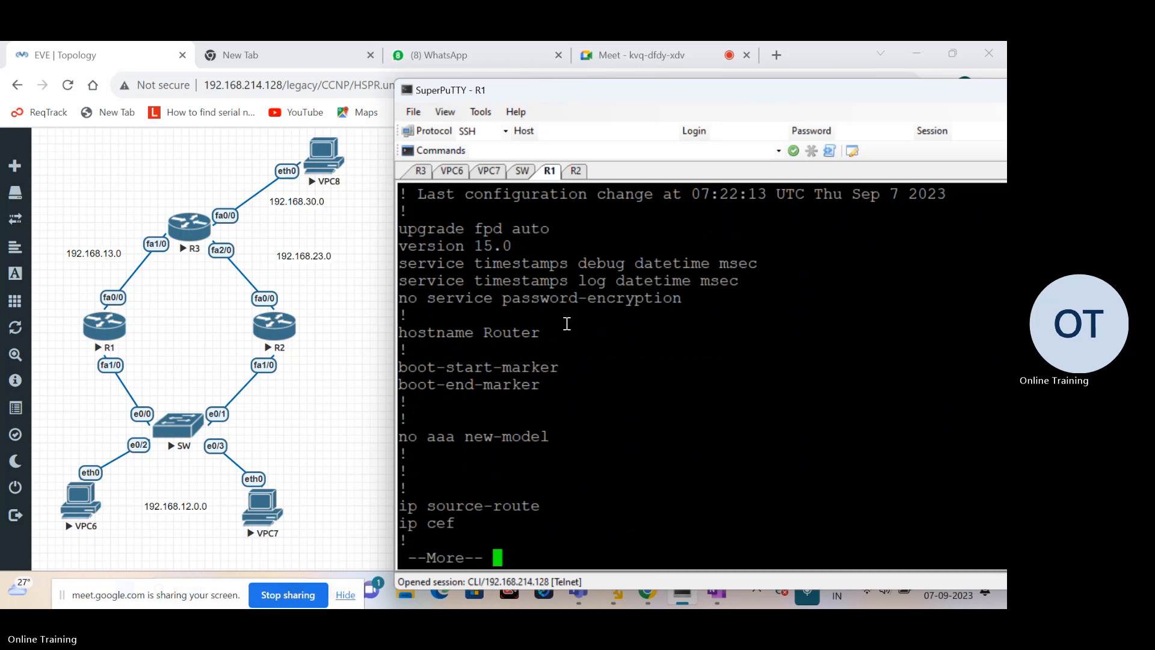
key("Return")
key("Return")
key("Return")
key("Return")
key("Return")
key("Return")
key("Return")
key("Return")
key("Return")
key("Return")
key("Return")
key("Return")
key("Return")
key("Return")
key("Return")
key("Return")
key("Return")
key("Return")
key("Return")
key("Return")
key("Return")
key("Return")
key("Return")
key("Return")
key("Return")
key("Return")
key("Return")
key("Return")
key("Return")
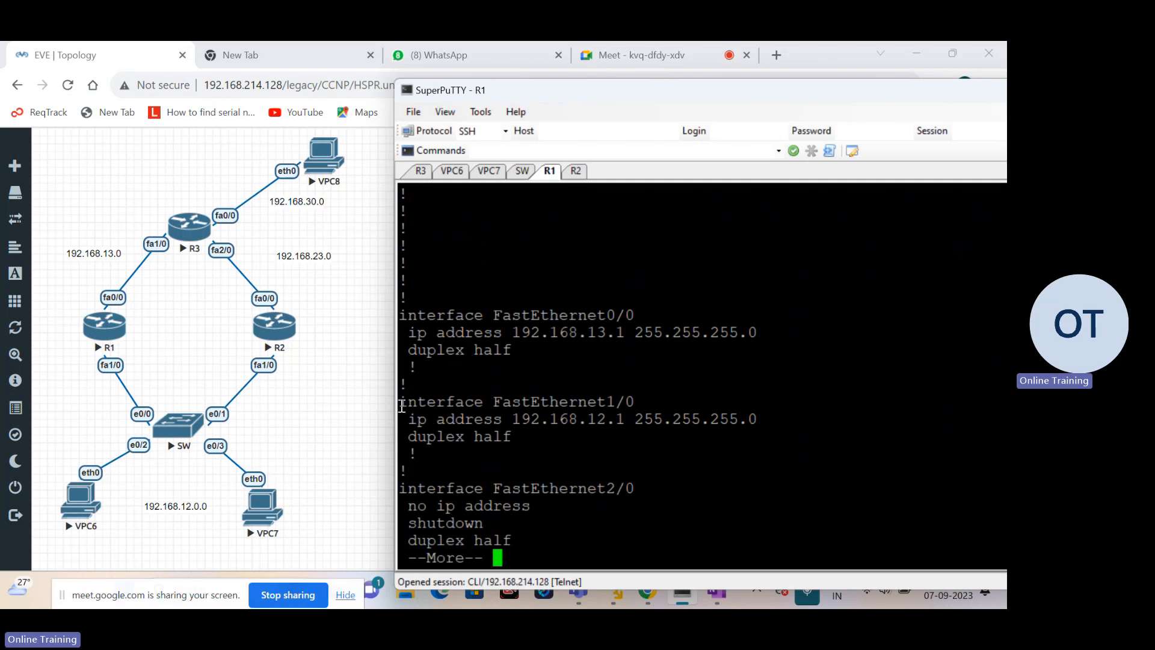
left_click_drag(401, 406, 547, 437)
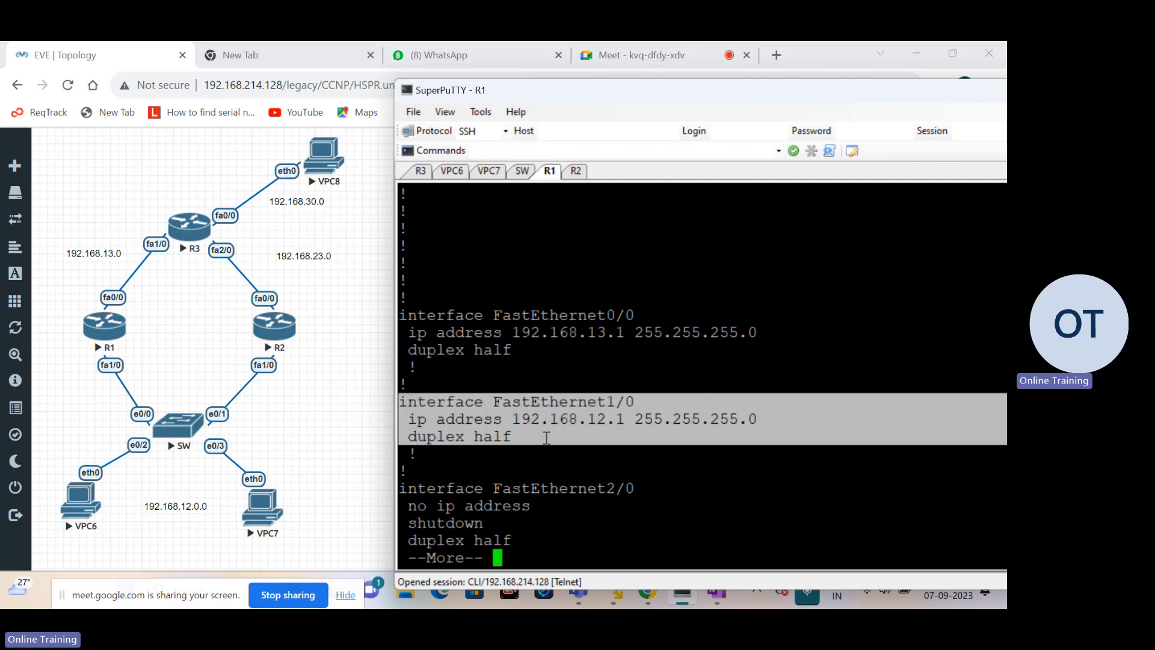
Step: Switch to the R2 console and enter privileged EXEC mode with en
left_click(576, 172)
key("Return")
key("Return")
key("Return")
key("Return")
key("Return")
key("Return")
key("Return")
key("Return")
key("Return")
key("Return")
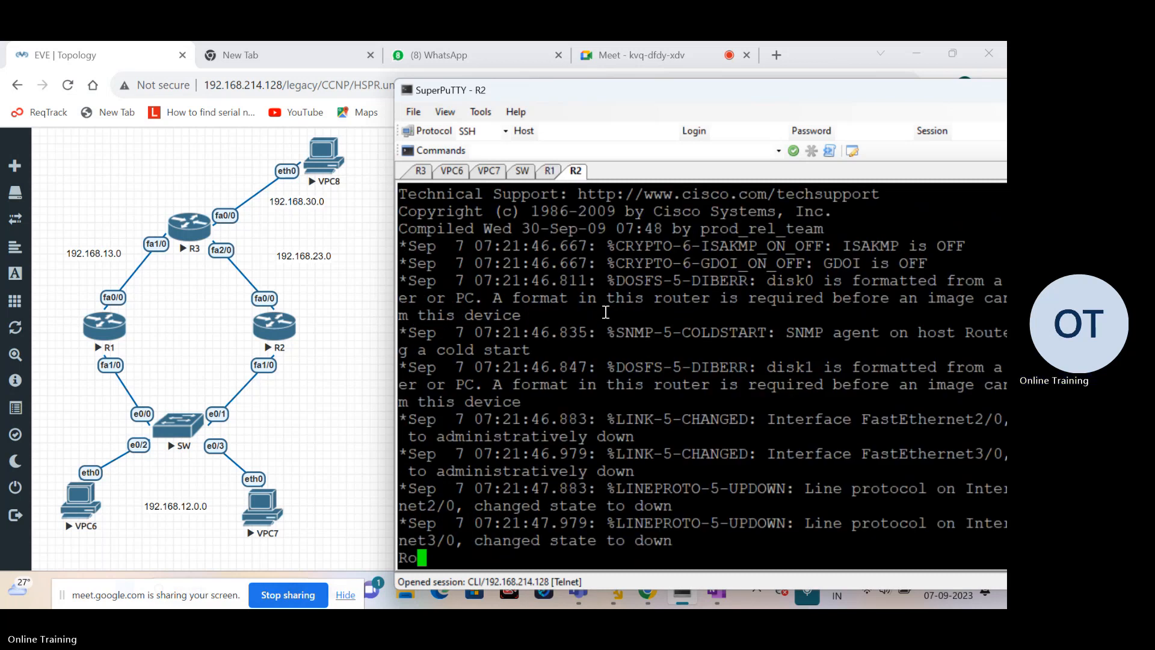
type("en")
key("Return")
key("Return")
key("Return")
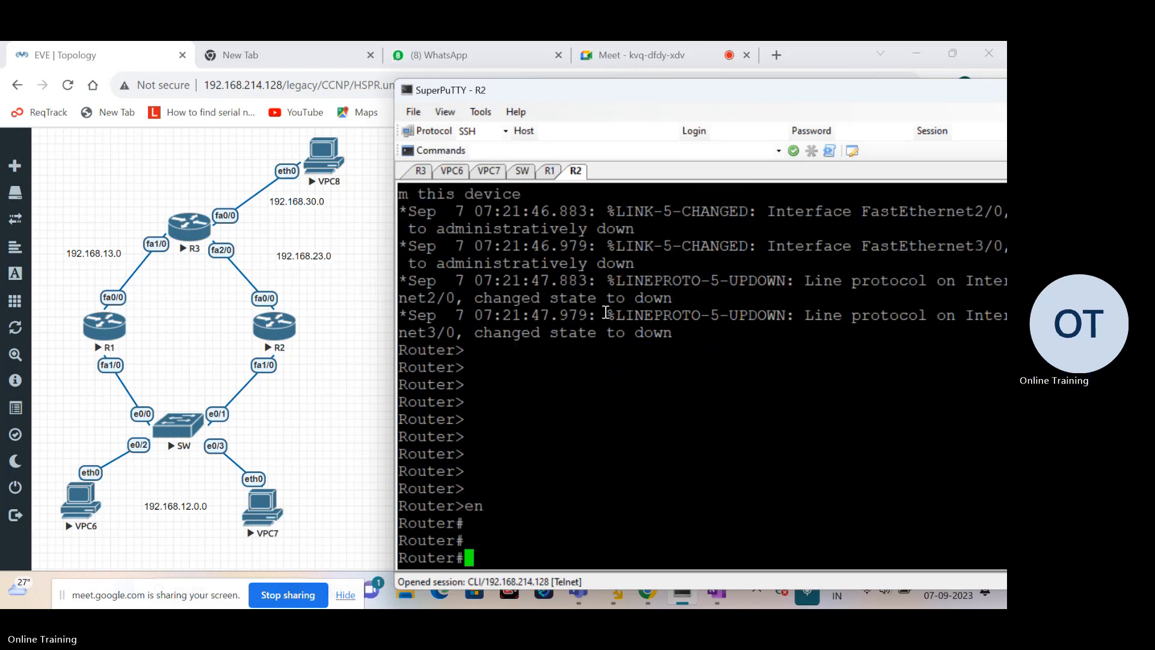
Step: Remove HSRP standby group 10 from interface f1/0 on R2, ending in privileged EXEC mode
type("config t")
key("Return")
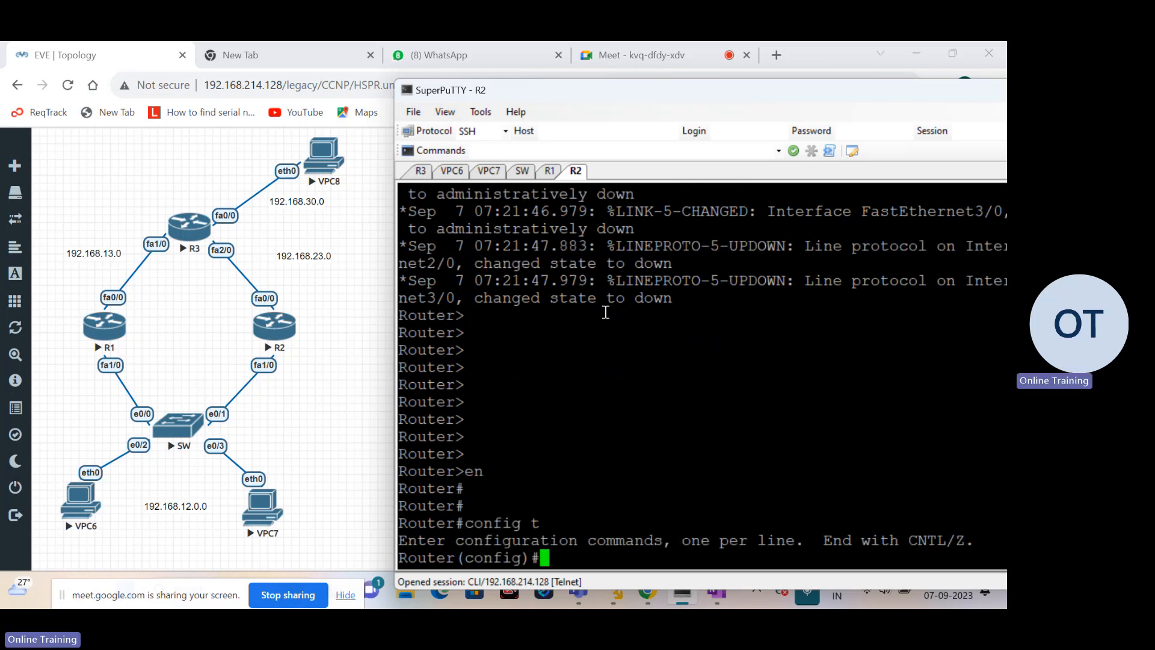
key("Return")
key("Return")
type("ivent ")
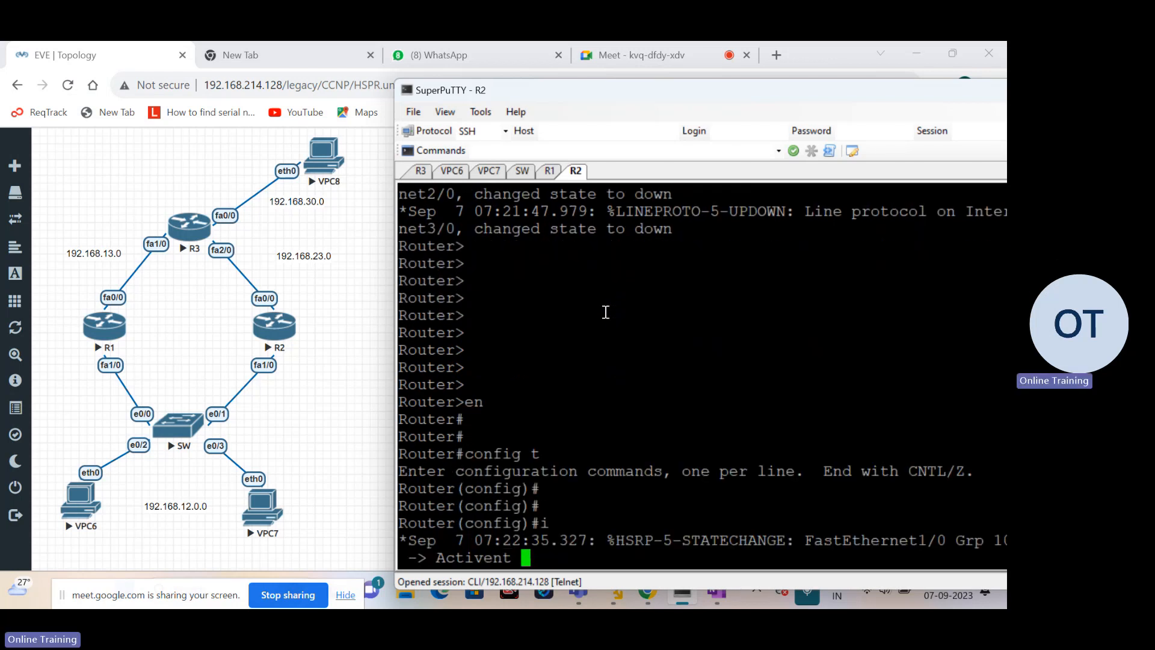
type("f1/0")
key("Return")
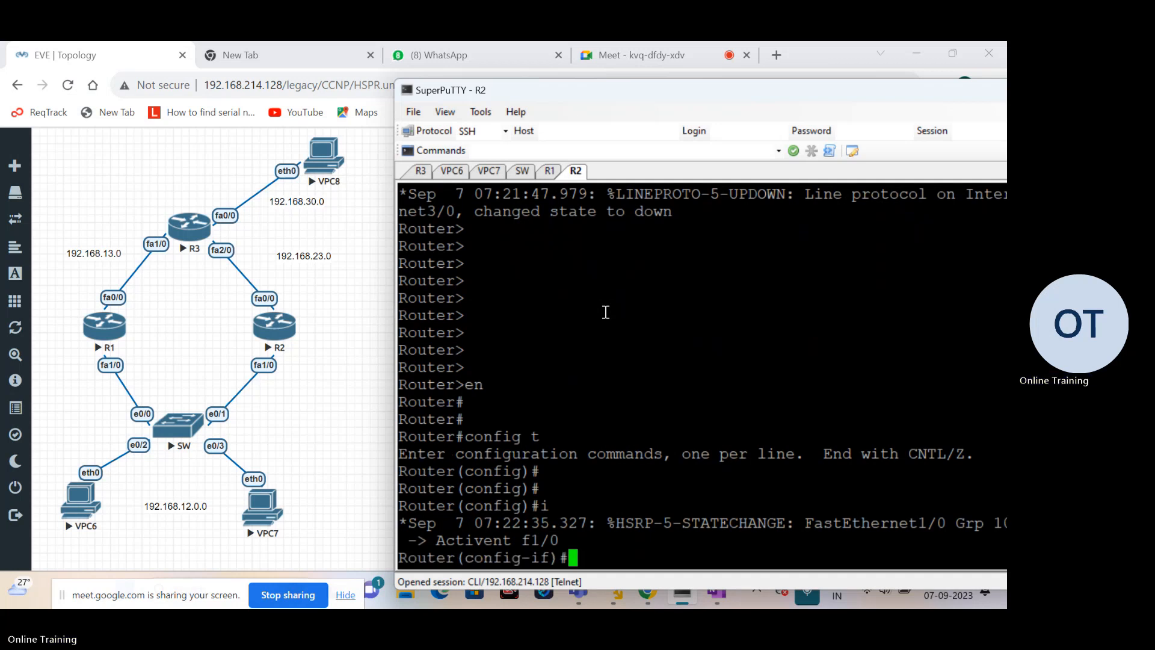
type("no sta")
type("n")
key("Tab")
type("10")
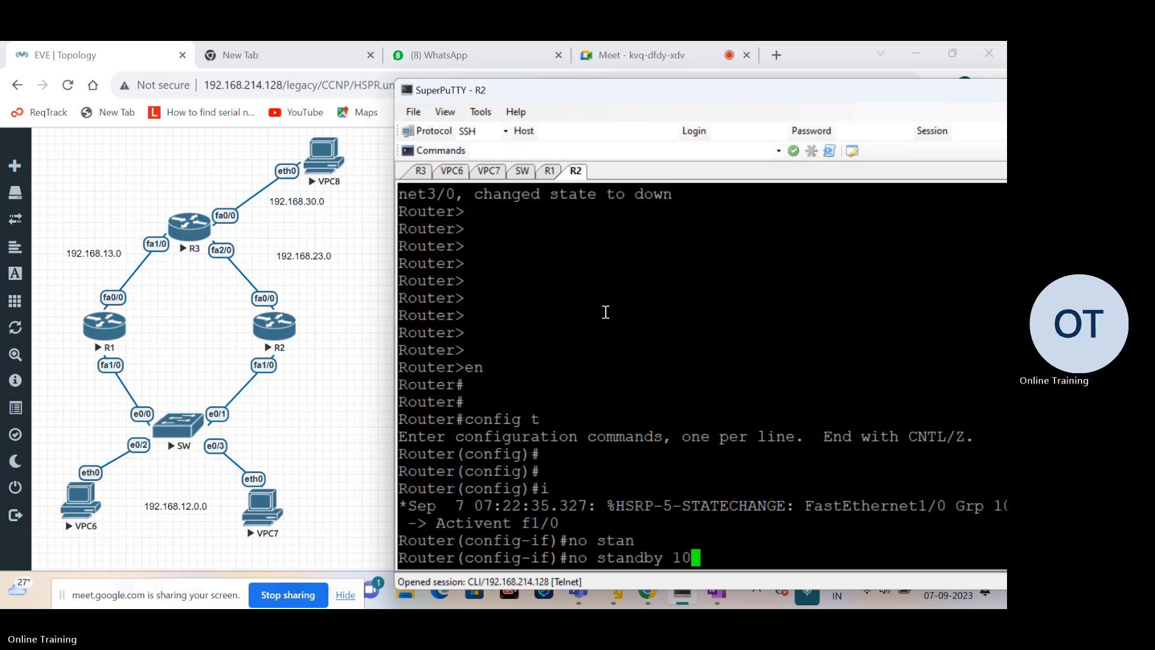
key("Return")
key("Return")
key("Return")
key("ctrl+z")
key("Return")
key("Return")
key("Return")
key("Return")
key("Return")
key("Return")
key("Return")
key("Return")
key("Return")
key("Return")
key("Return")
key("Return")
key("Return")
key("Return")
key("Return")
key("Return")
key("Return")
key("Return")
key("Return")
key("Return")
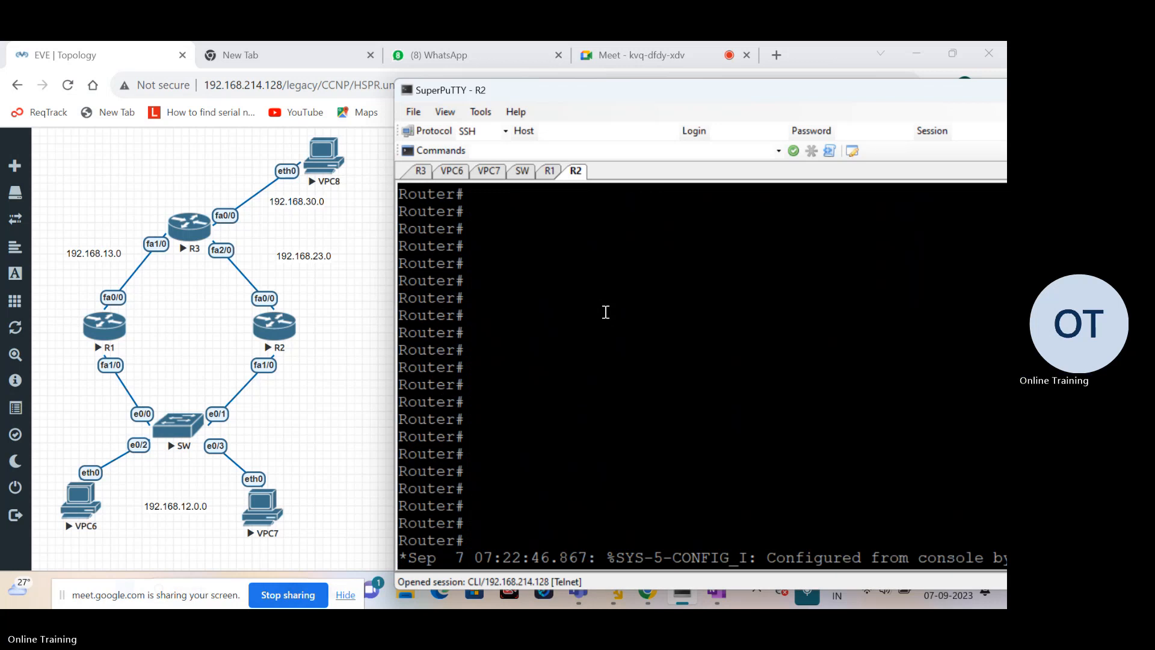
Step: Display R2's running configuration and examine the FastEthernet1/0 section for remaining standby commands
key("Return")
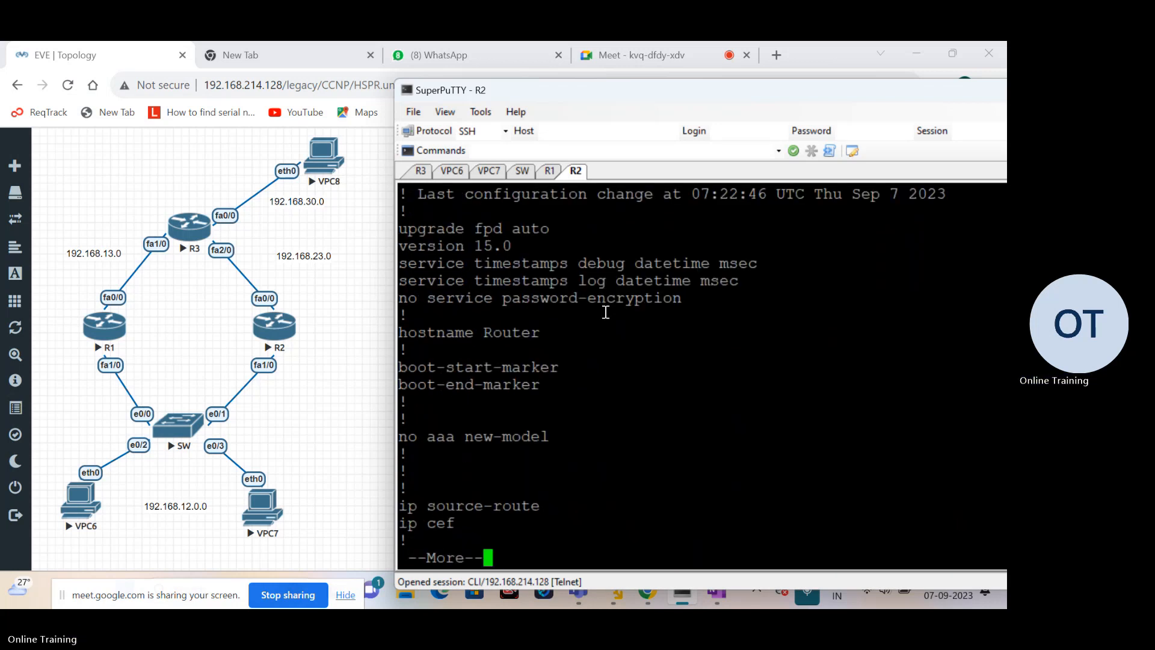
key("space")
key("space")
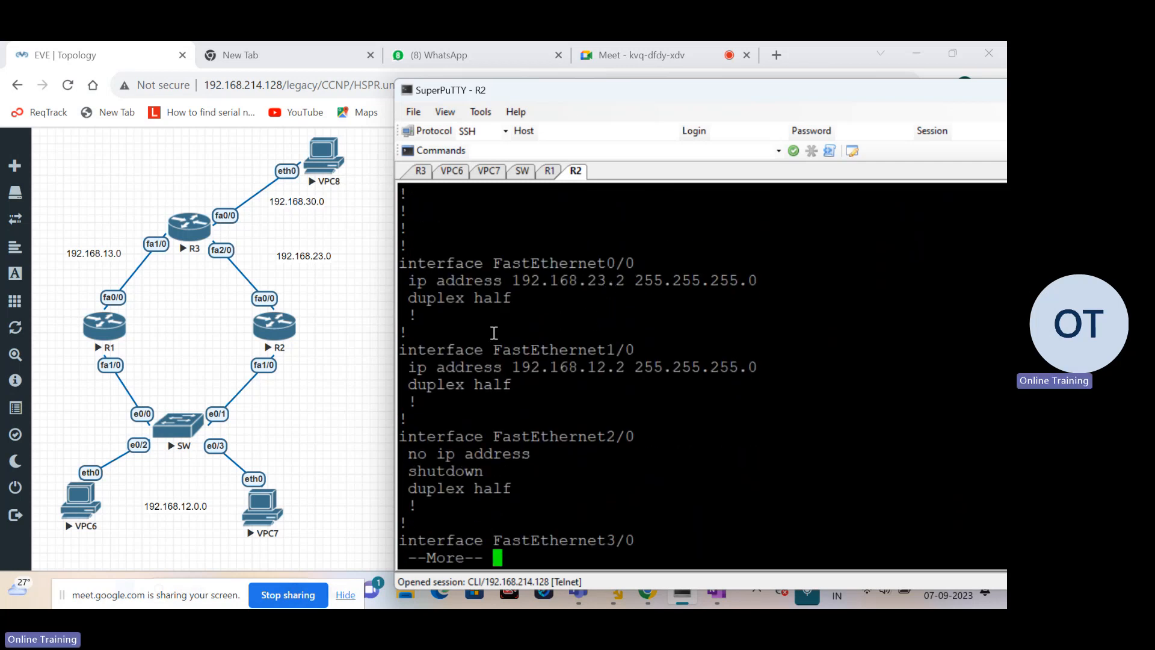
left_click_drag(398, 350, 527, 389)
left_click(568, 388)
Step: Switch to the R1 console, quit the paged output and enter configuration mode for interface f1/0
left_click(549, 171)
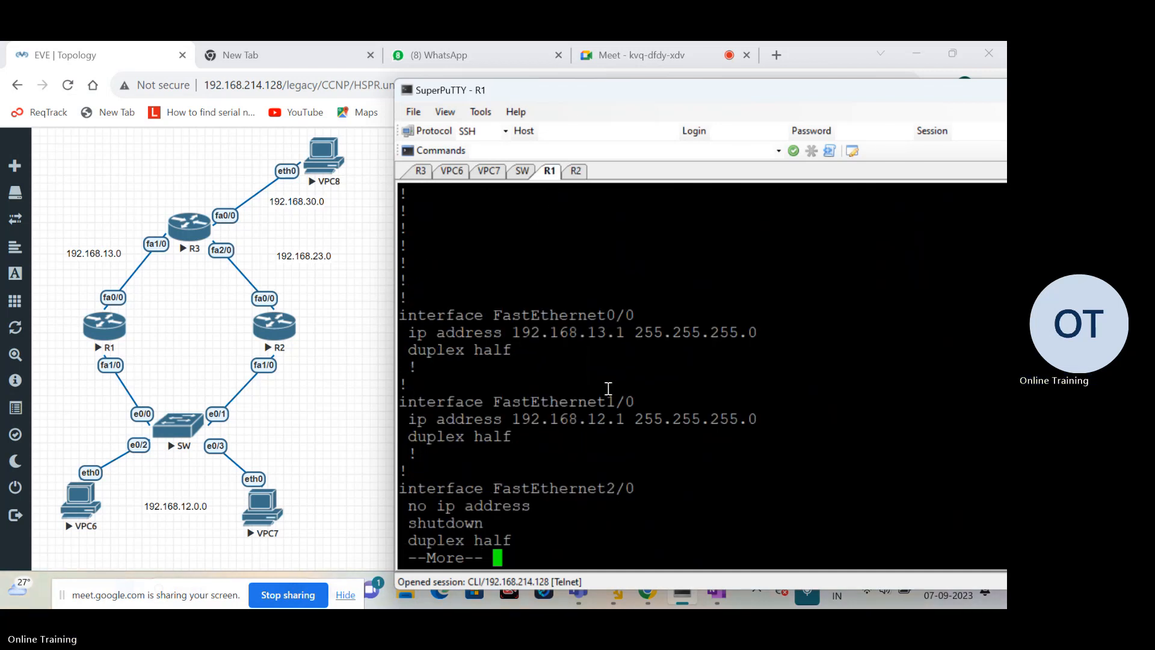
key("q")
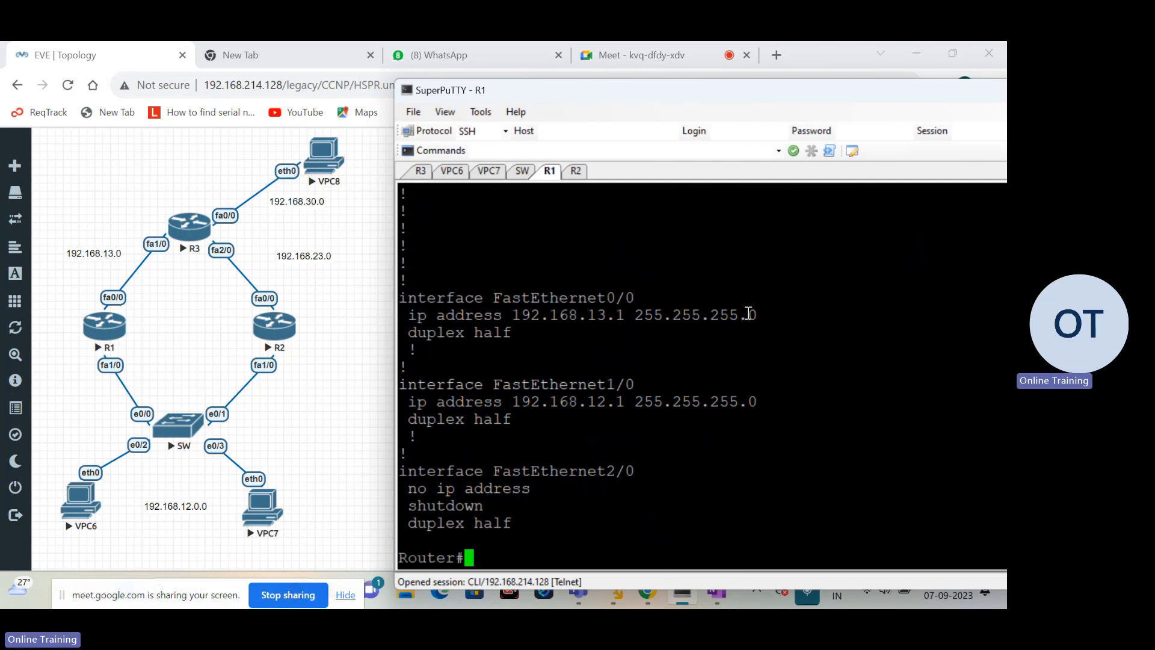
type("config t")
key("Return")
key("Return")
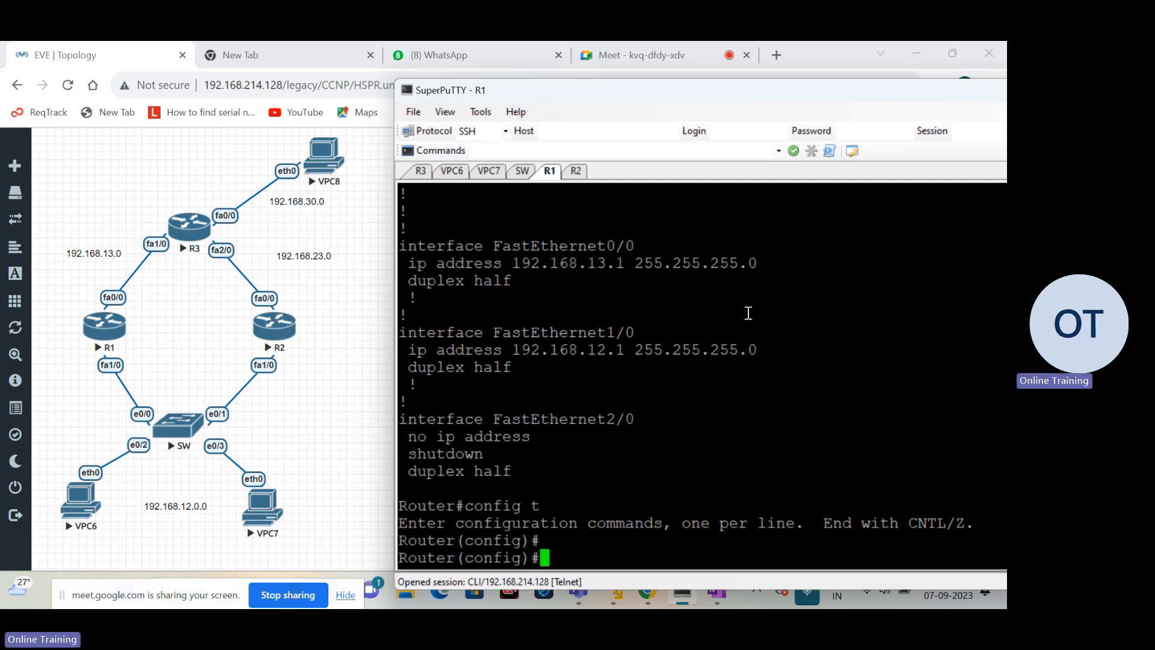
key("Return")
type("int f")
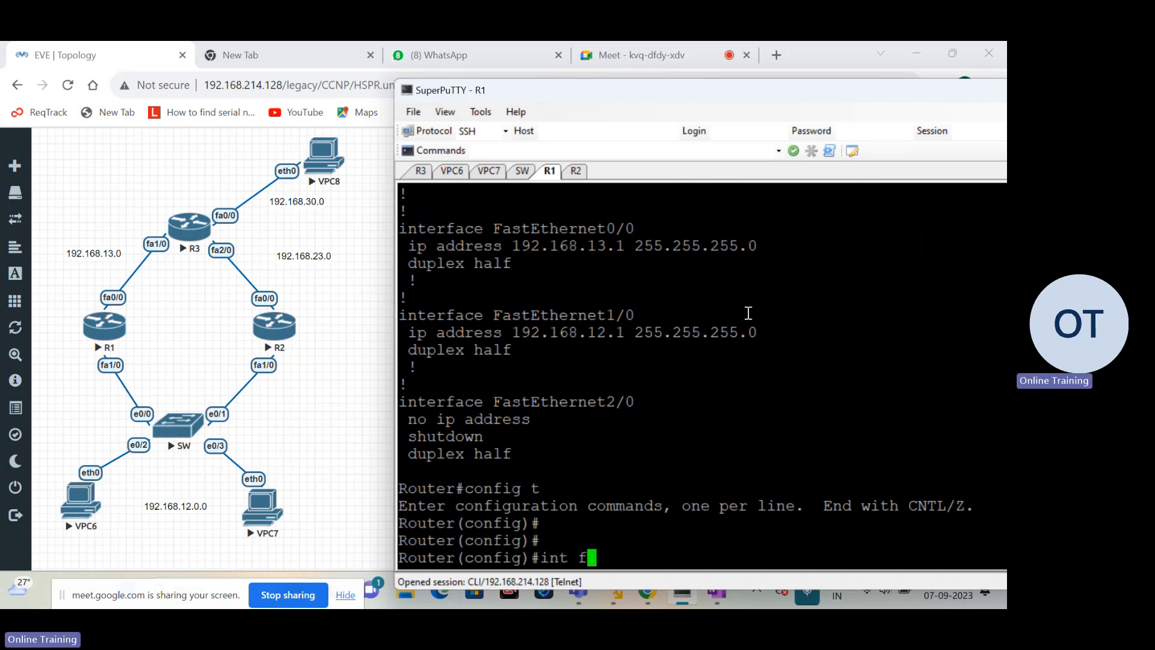
type("1/0")
key("Return")
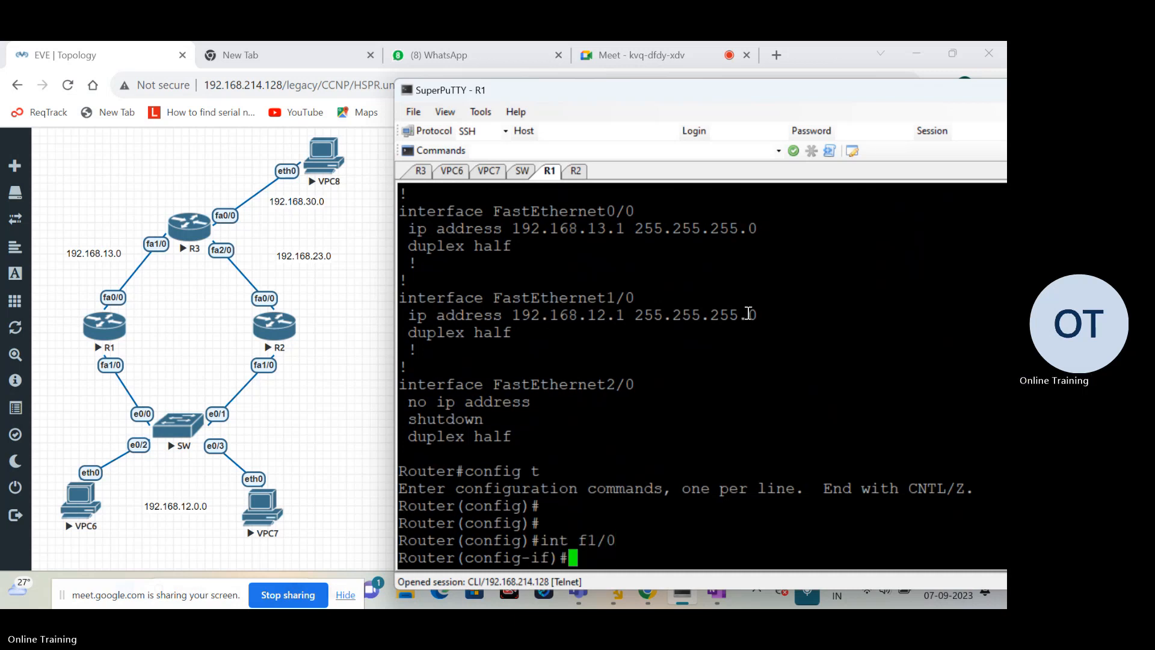
Step: Assign virtual IP 192.168.12.100 to HSRP standby group 10 on R1's f1/0 interface
type("s")
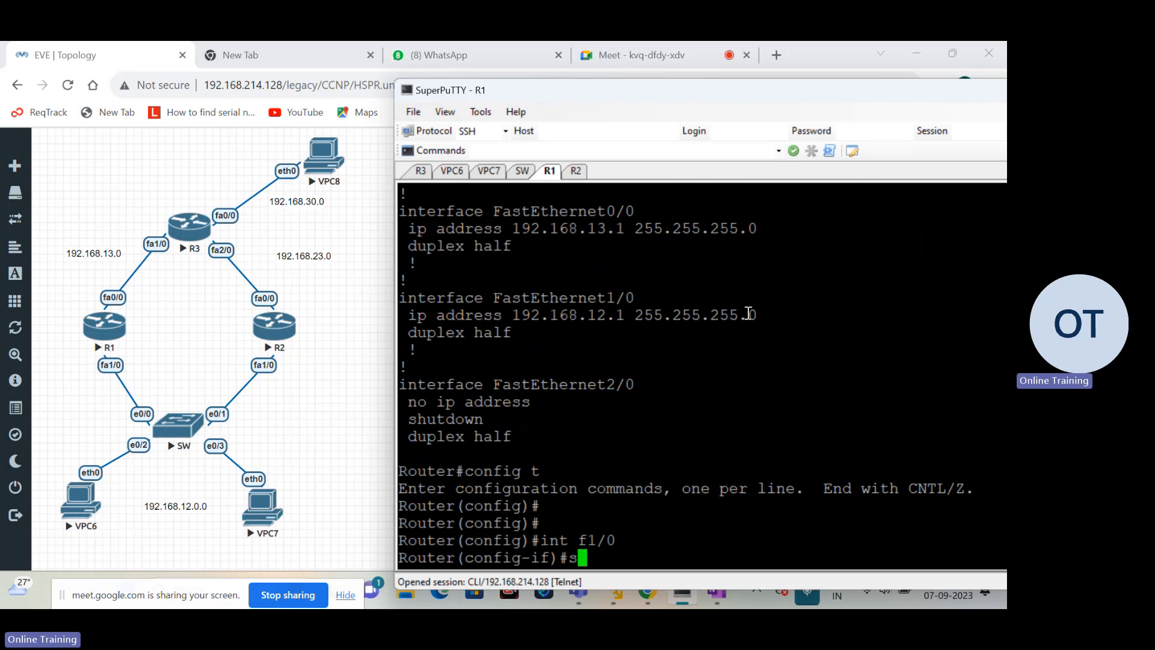
type("tan")
key("Tab")
type("1")
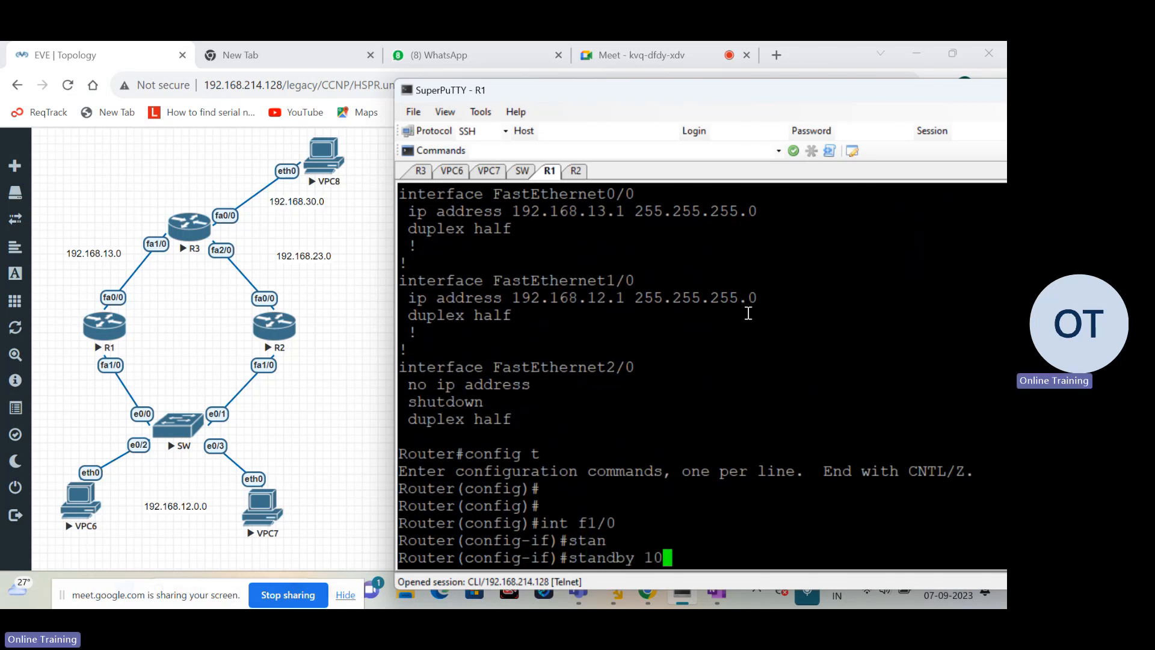
type("0 ip 192.1")
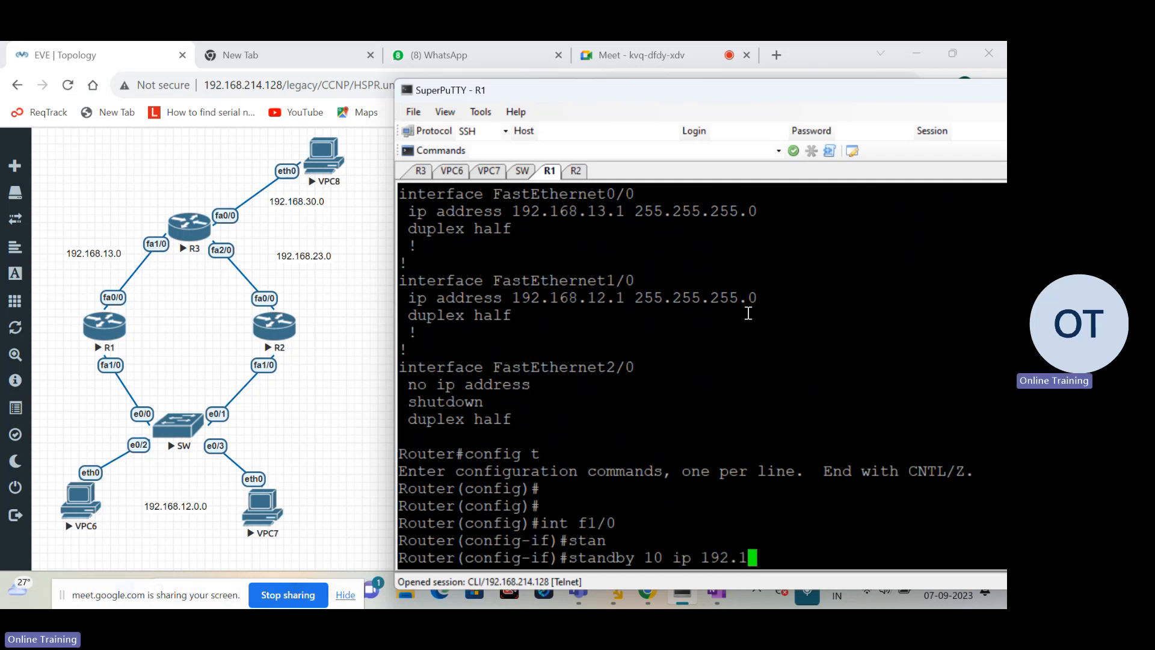
type("68.1.")
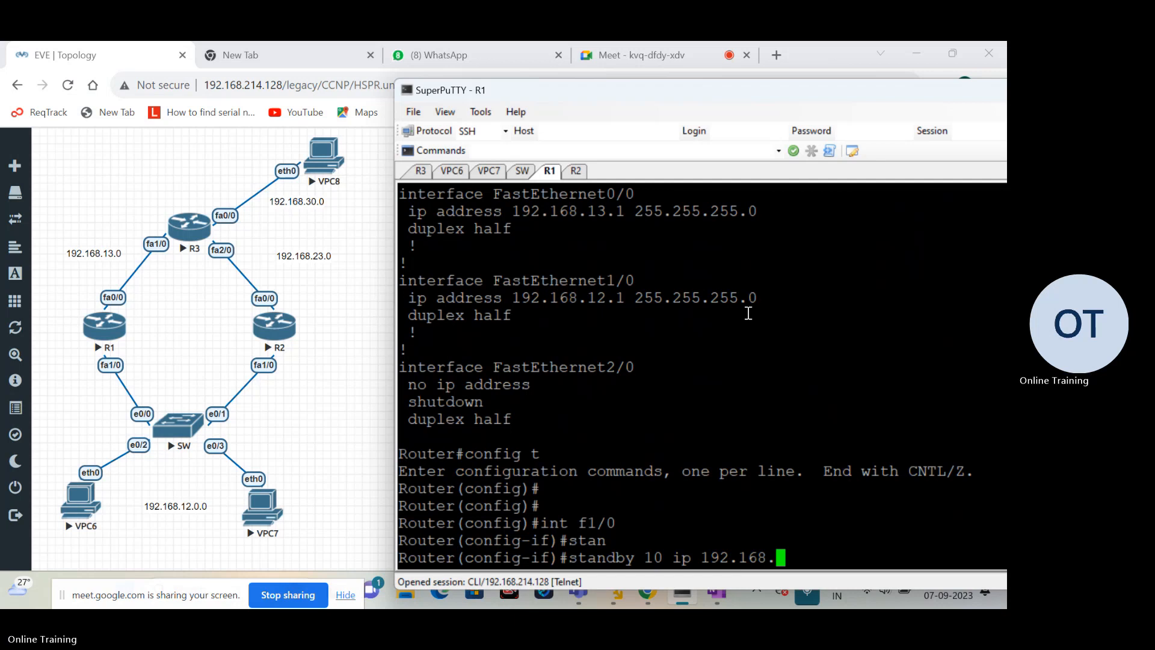
key("BackSpace")
key("BackSpace")
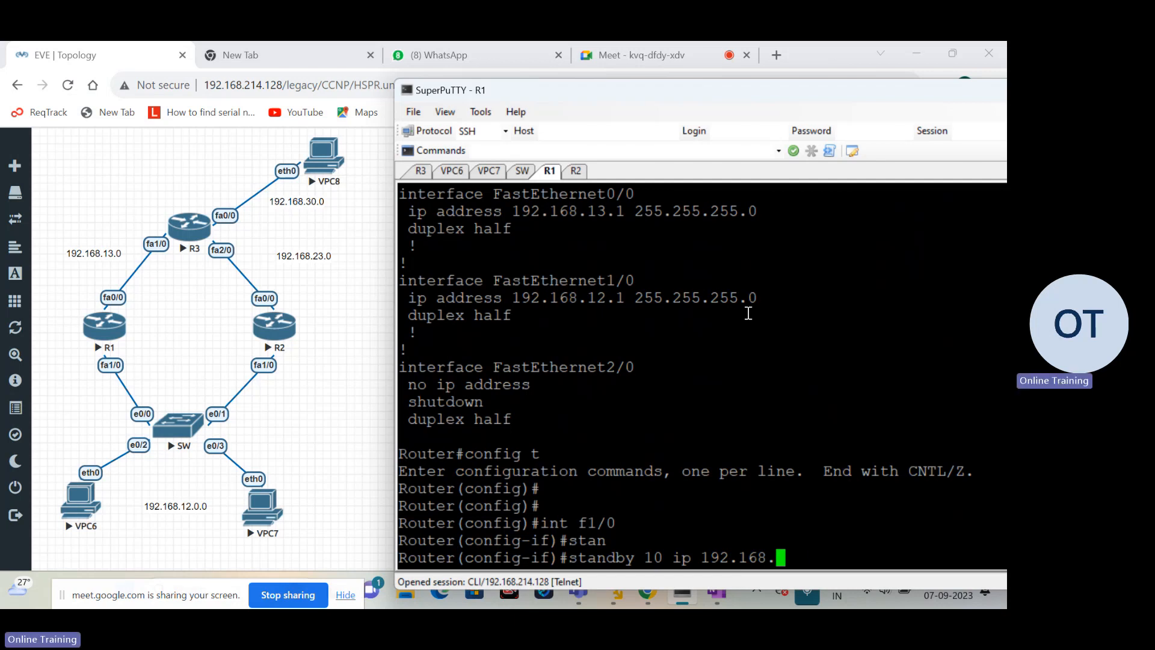
type("12.100")
key("Return")
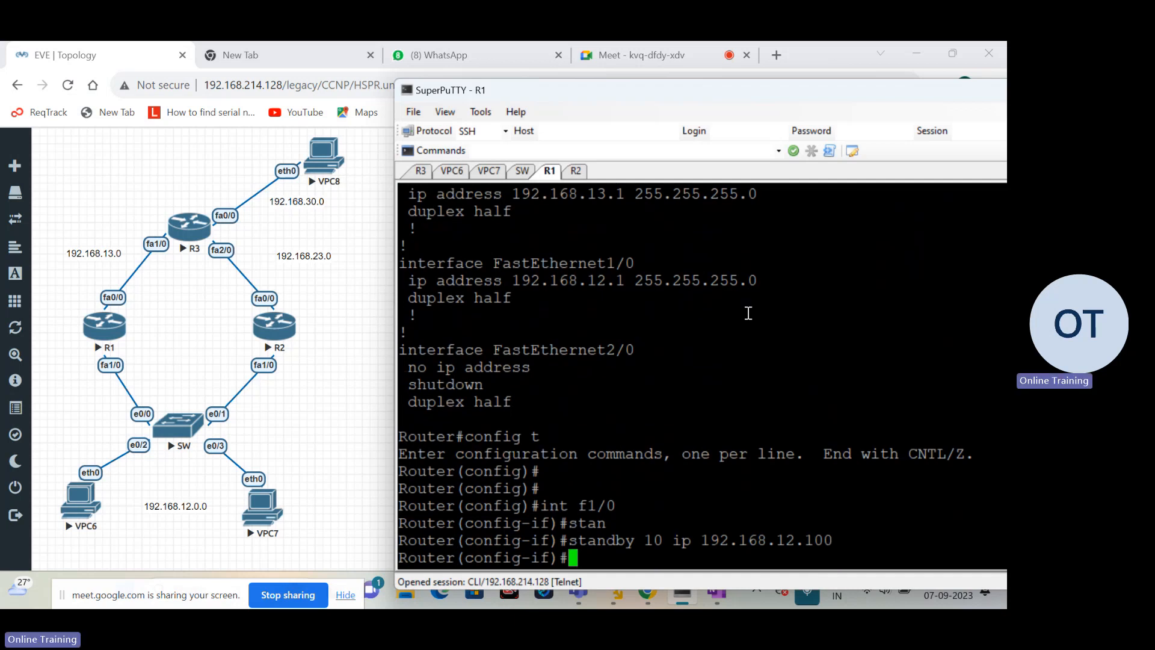
Step: Set the priority of HSRP standby group 10 to 120 on R1's f1/0 interface
key("Up")
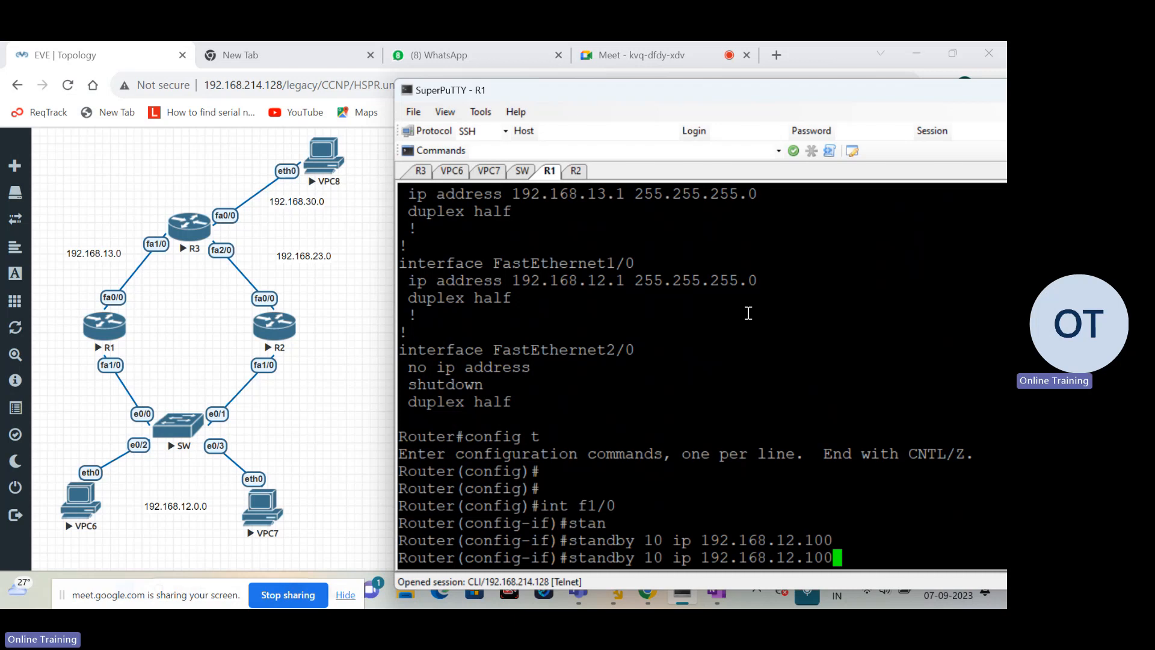
key("BackSpace")
key("BackSpace")
key("BackSpace")
key("BackSpace")
key("BackSpace")
key("BackSpace")
key("BackSpace")
key("BackSpace")
key("BackSpace")
key("BackSpace")
key("BackSpace")
key("BackSpace")
key("BackSpace")
key("BackSpace")
key("BackSpace")
key("BackSpace")
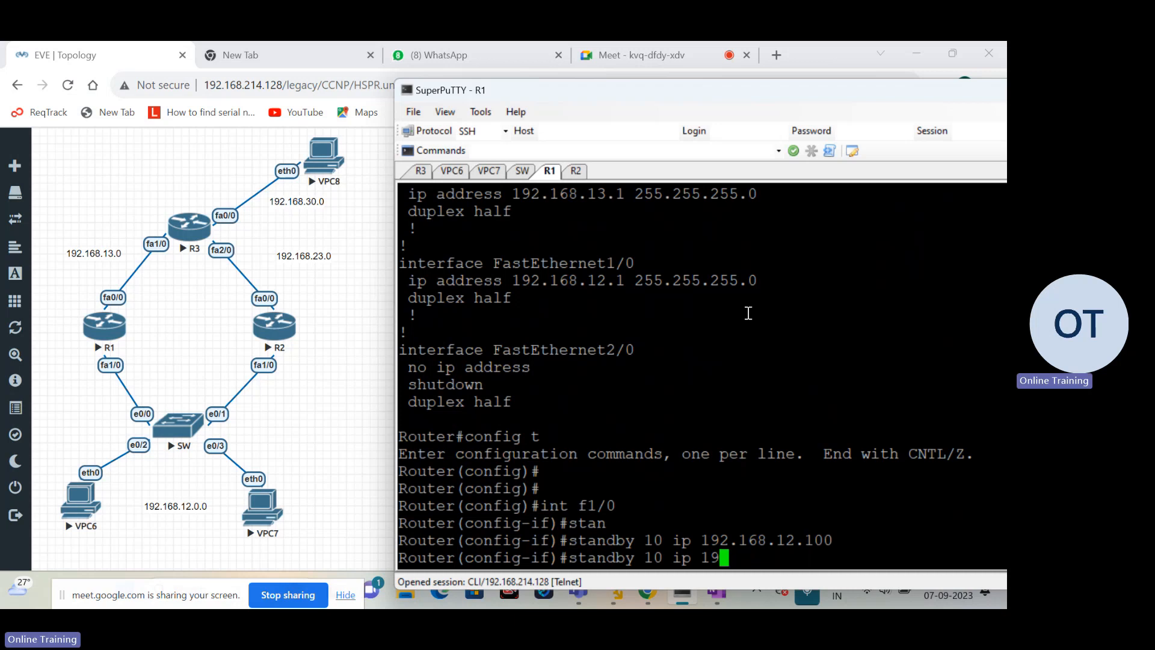
key("BackSpace")
type("pri")
key("Tab")
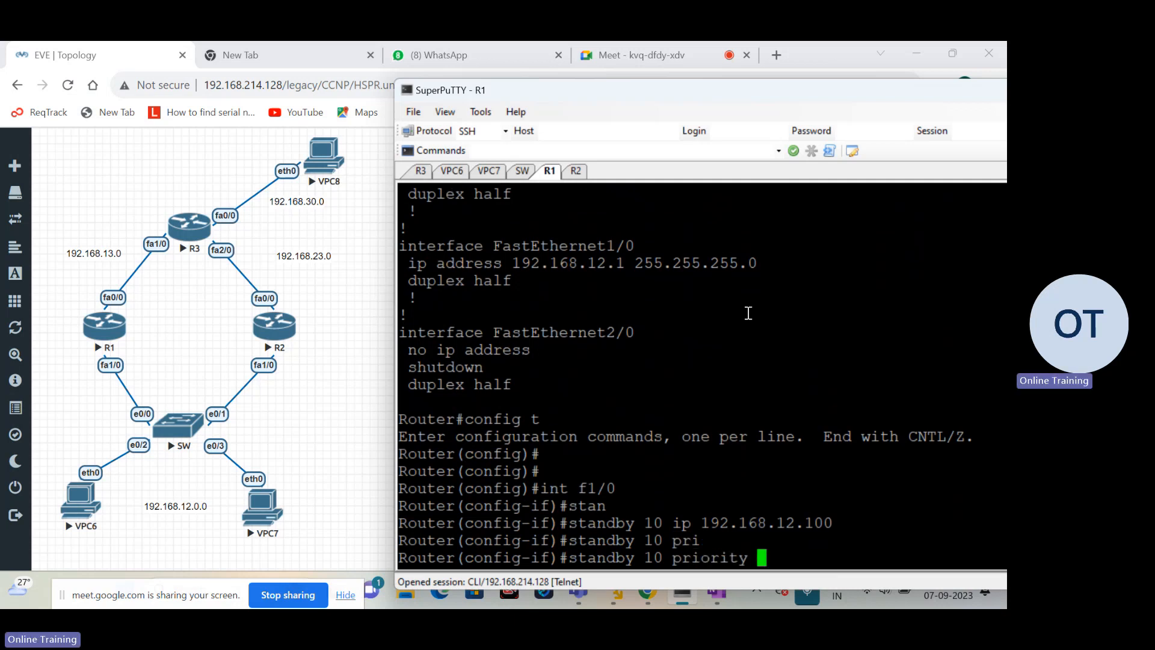
type("120")
key("Return")
key("Return")
key("Return")
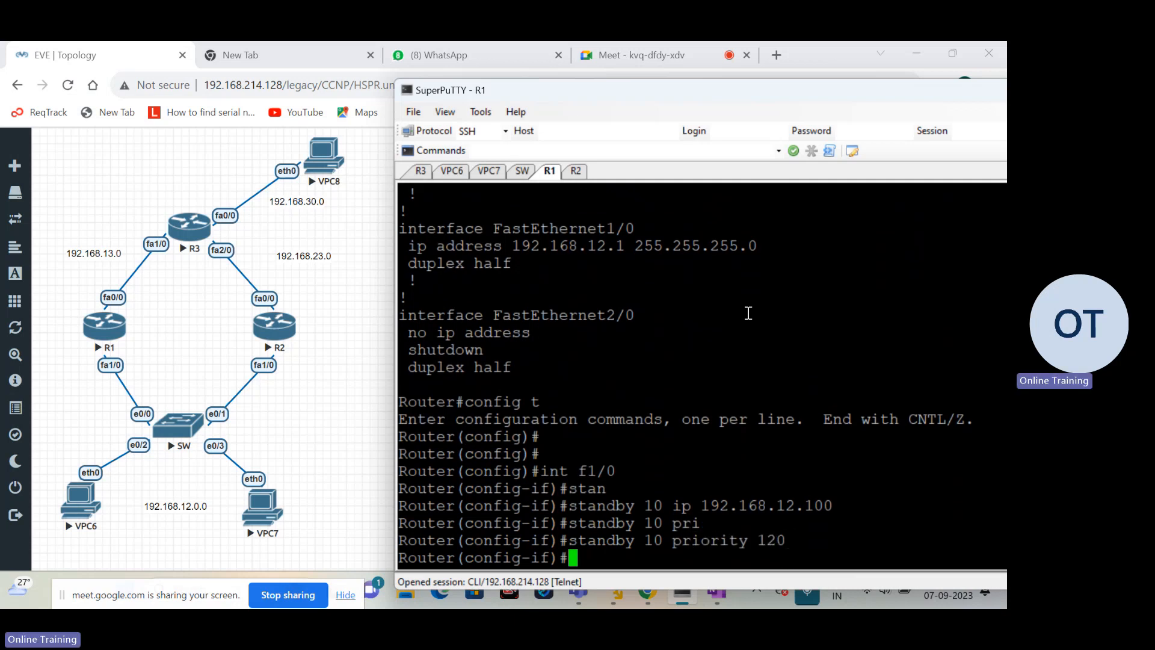
Step: Enable preempt for HSRP standby group 10 on R1's f1/0 interface
key("Up")
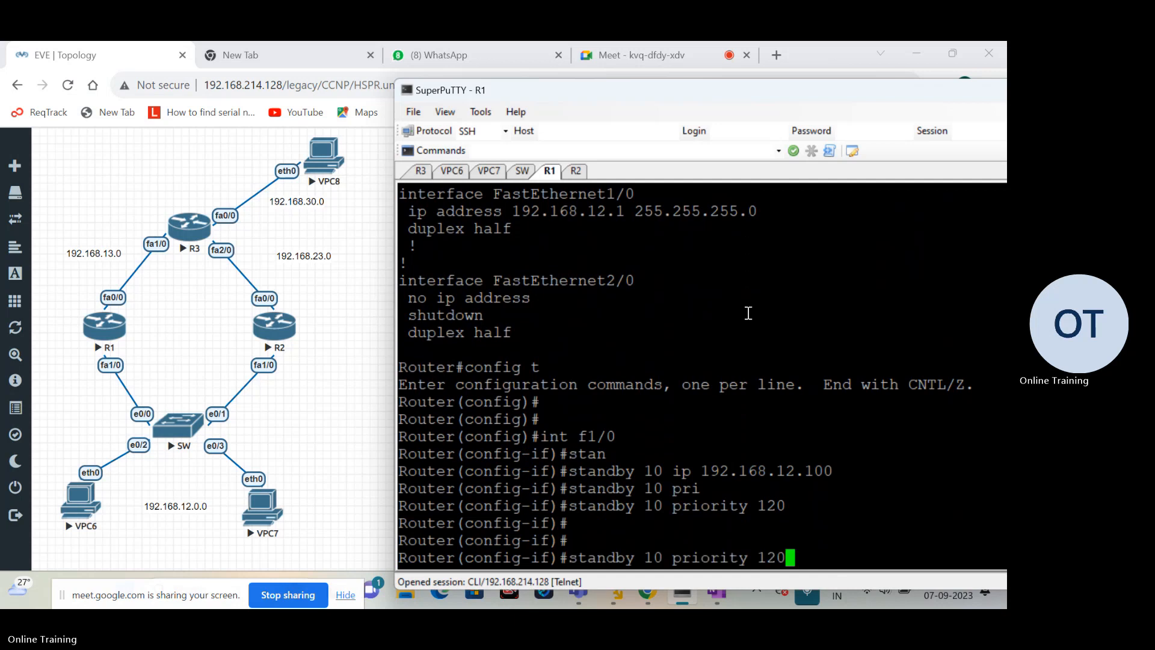
key("BackSpace")
key("BackSpace")
key("BackSpace")
key("BackSpace")
key("BackSpace")
key("BackSpace")
key("BackSpace")
key("BackSpace")
key("BackSpace")
key("BackSpace")
key("BackSpace")
key("BackSpace")
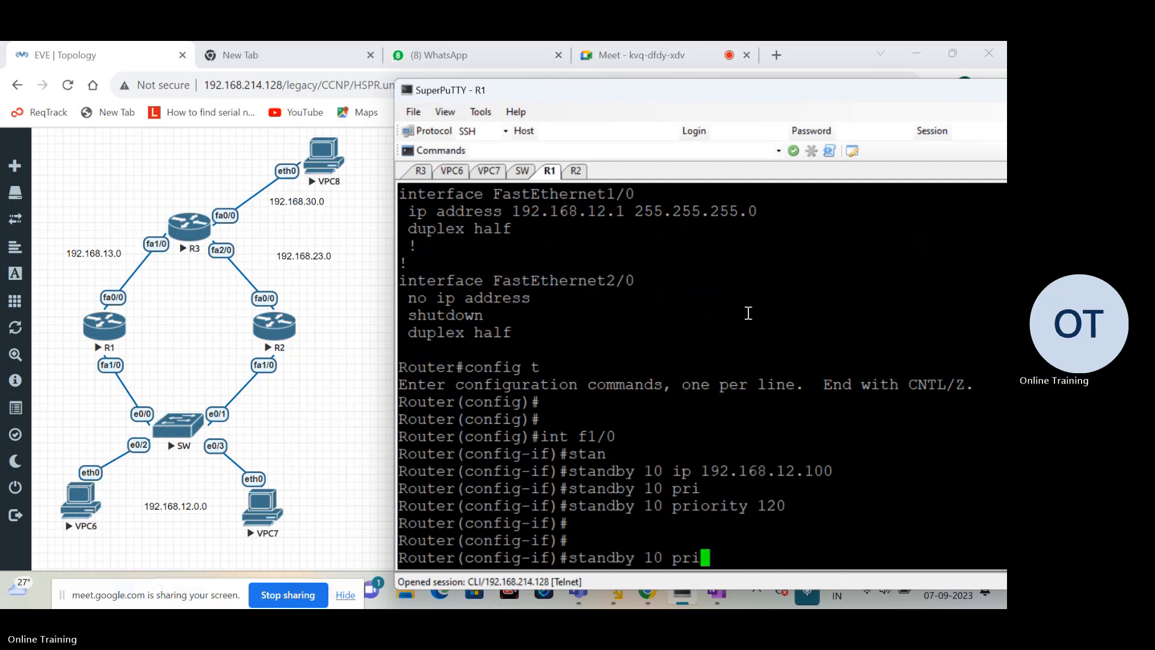
type("pre")
key("Tab")
key("Return")
key("Return")
key("Return")
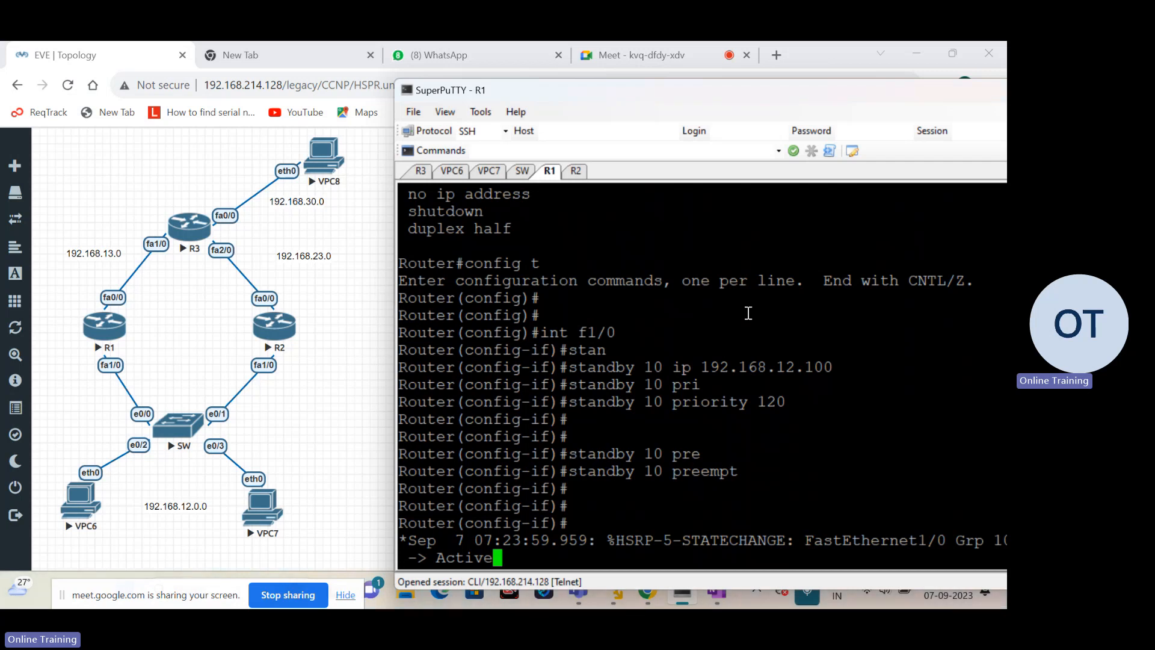
key("Return")
key("Return")
key("Return")
key("Return")
key("Return")
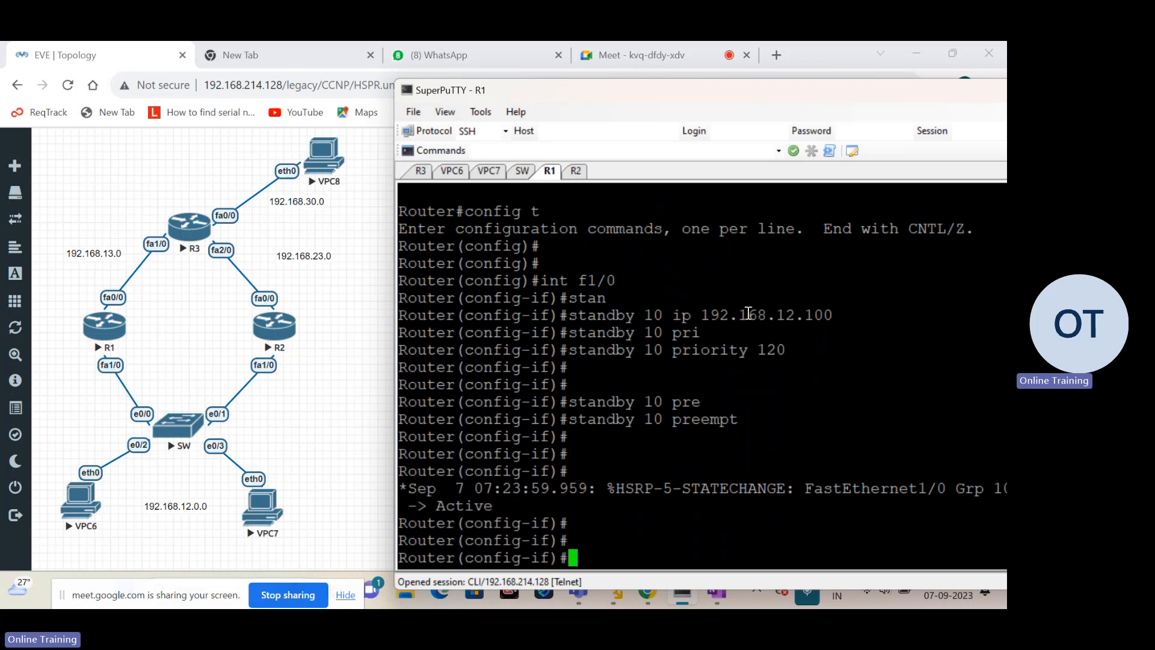
Step: Assign virtual IP 192.168.12.200 to HSRP standby group 20 on R1's f1/0 interface and return to privileged EXEC mode
type("stna")
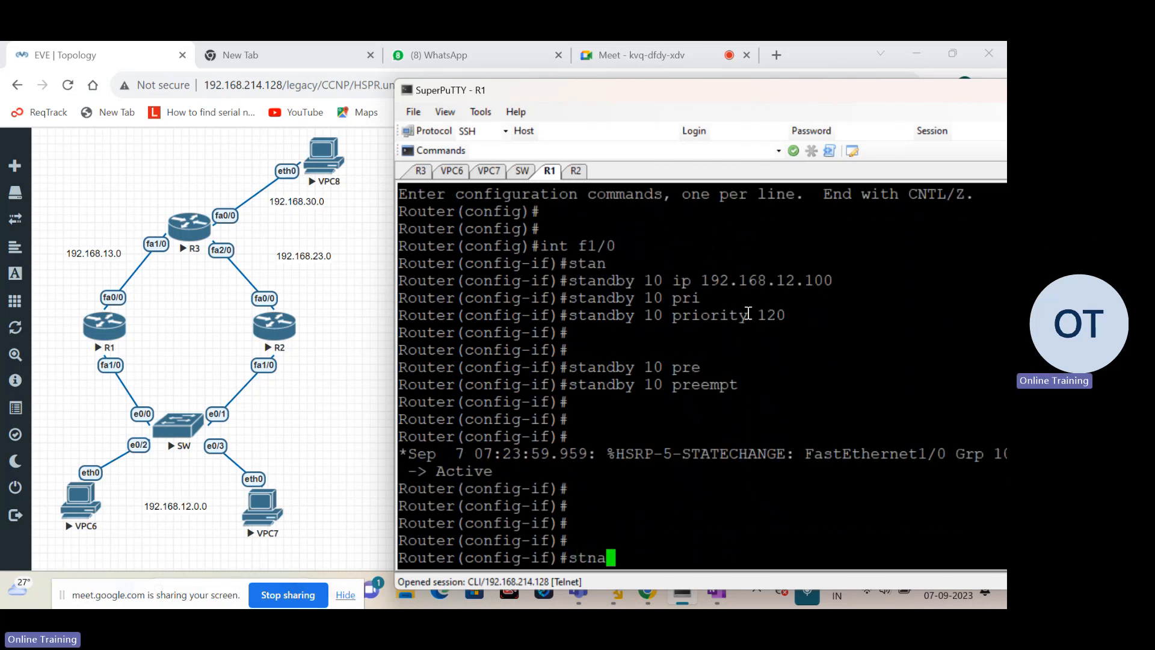
key("Tab")
key("BackSpace")
key("BackSpace")
type("an")
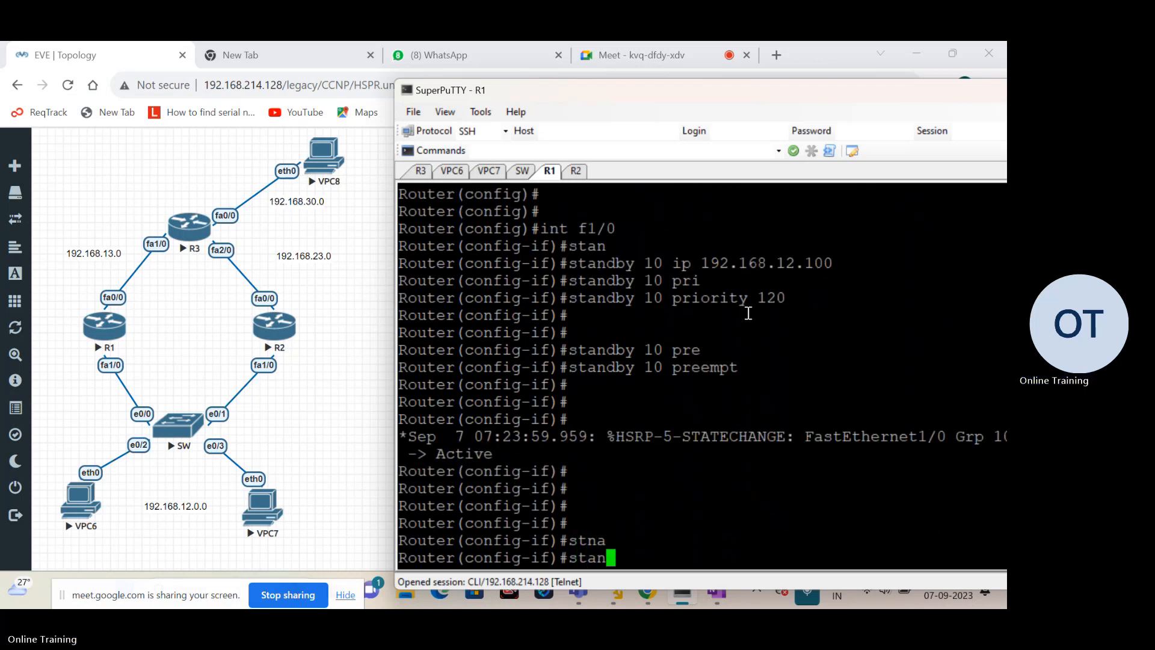
key("Tab")
type("20 ")
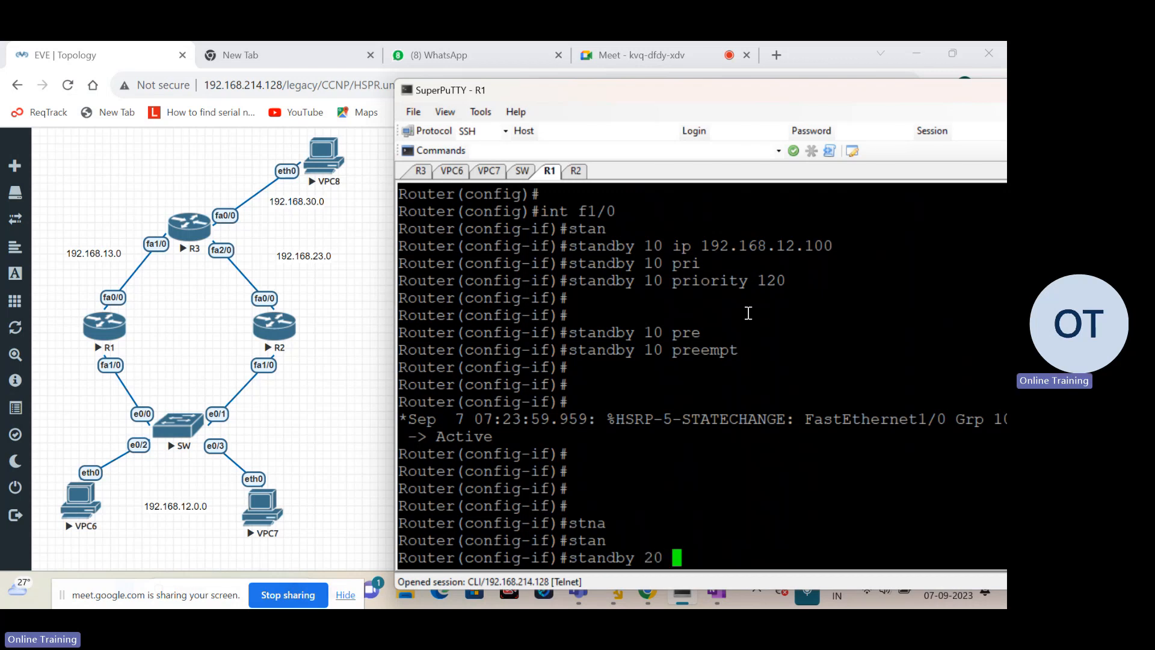
type("ip 192.168")
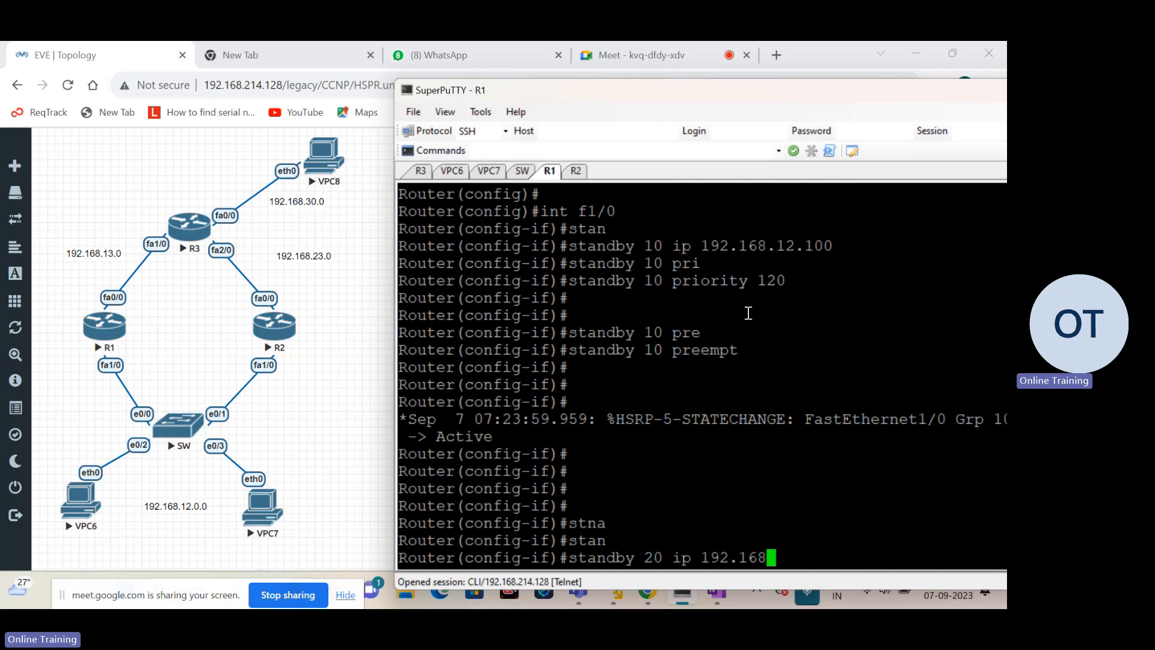
type(".12.200")
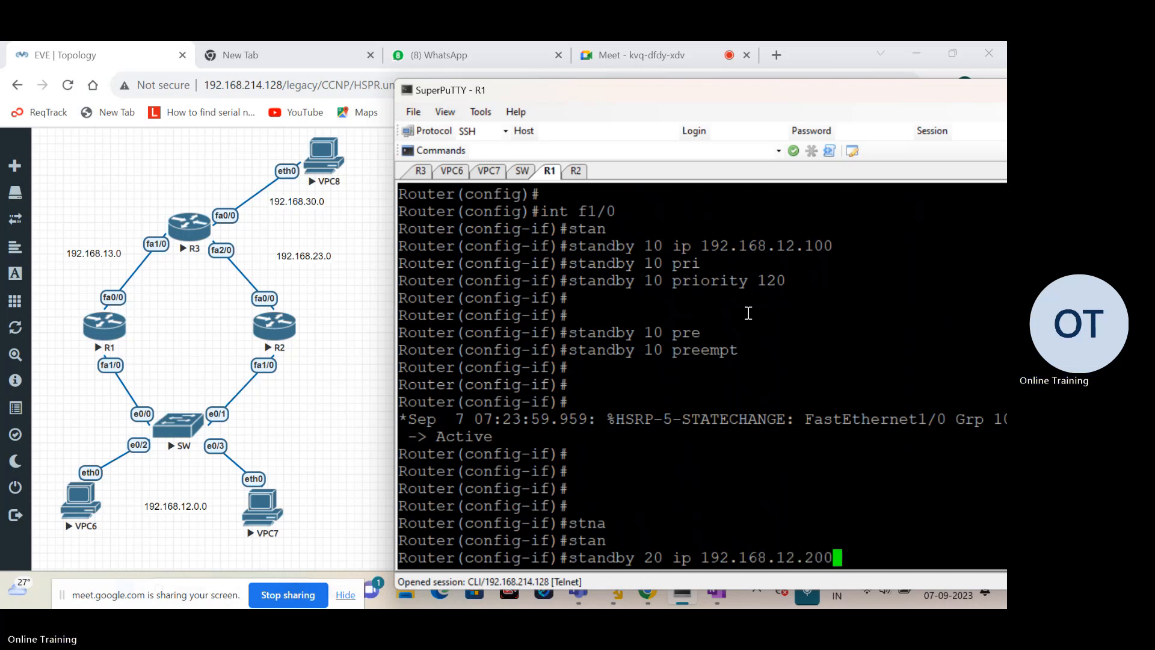
key("Return")
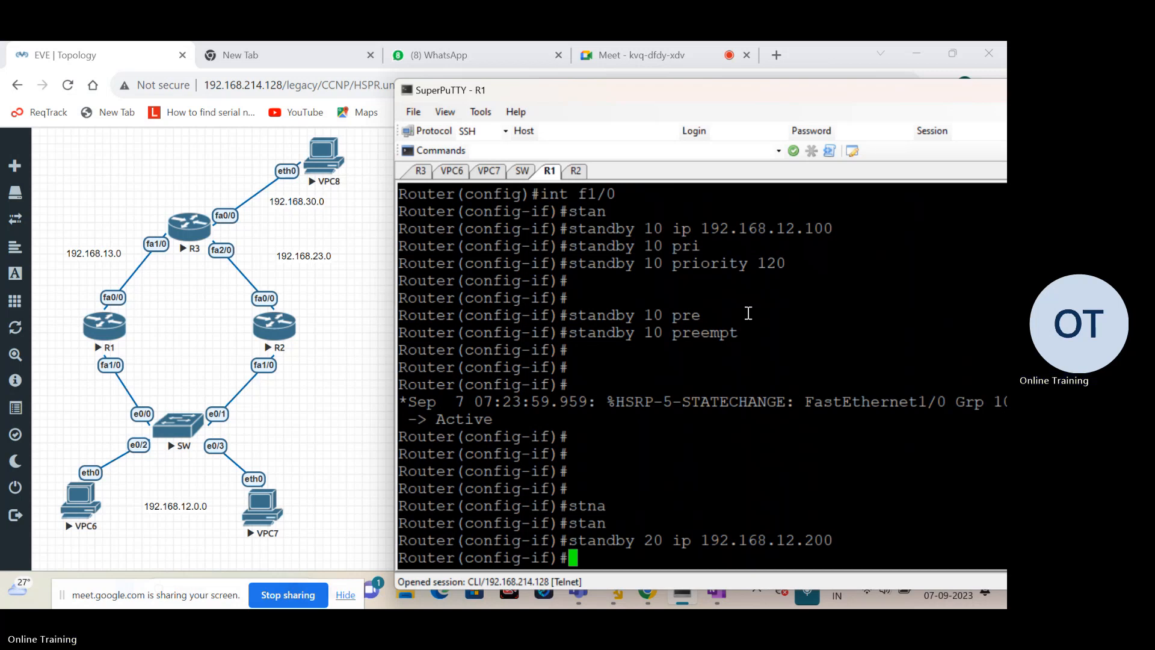
key("Return")
key("ctrl+z")
key("Return")
key("Return")
key("Return")
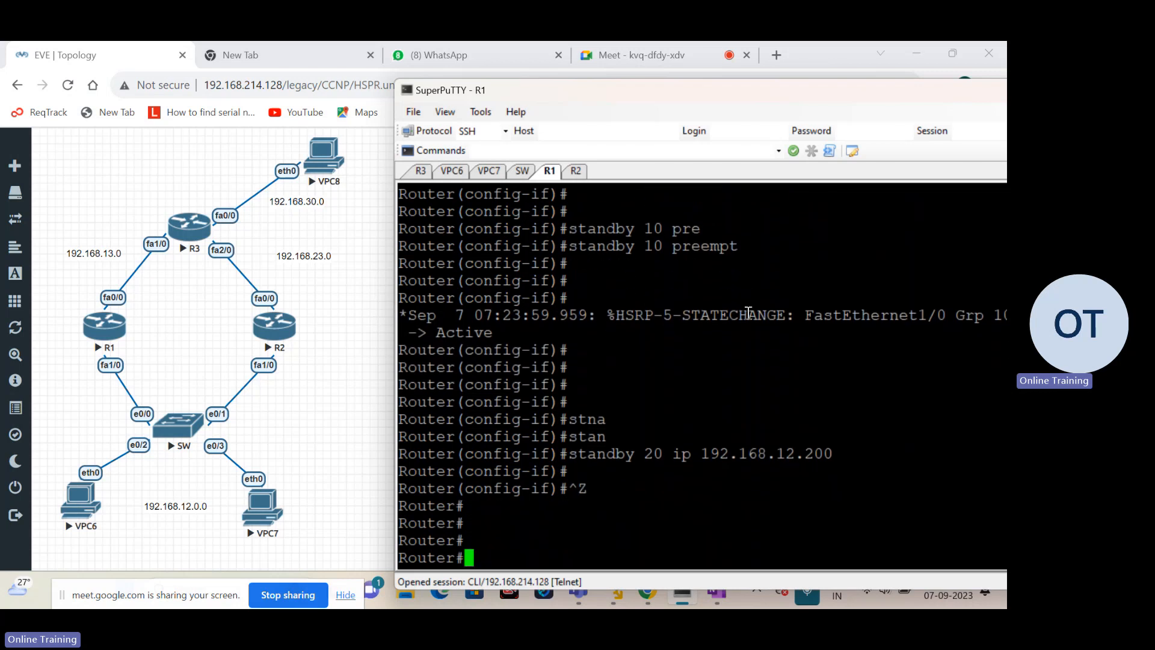
key("Return")
key("Return")
key("Return")
key("Return")
key("Return")
key("Return")
key("Return")
key("Return")
key("Return")
key("Return")
key("Return")
key("Return")
key("Return")
key("Return")
key("Return")
key("Return")
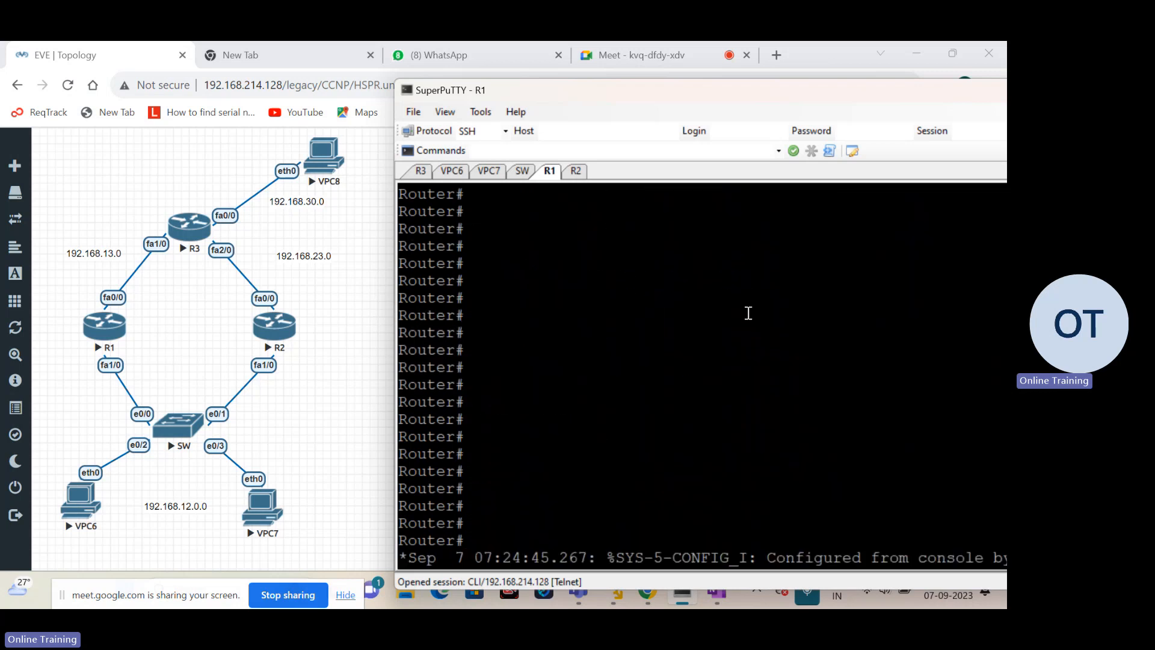
Step: Display R1's running configuration and examine the standby settings under its FastEthernet1/0 interface
key("Return")
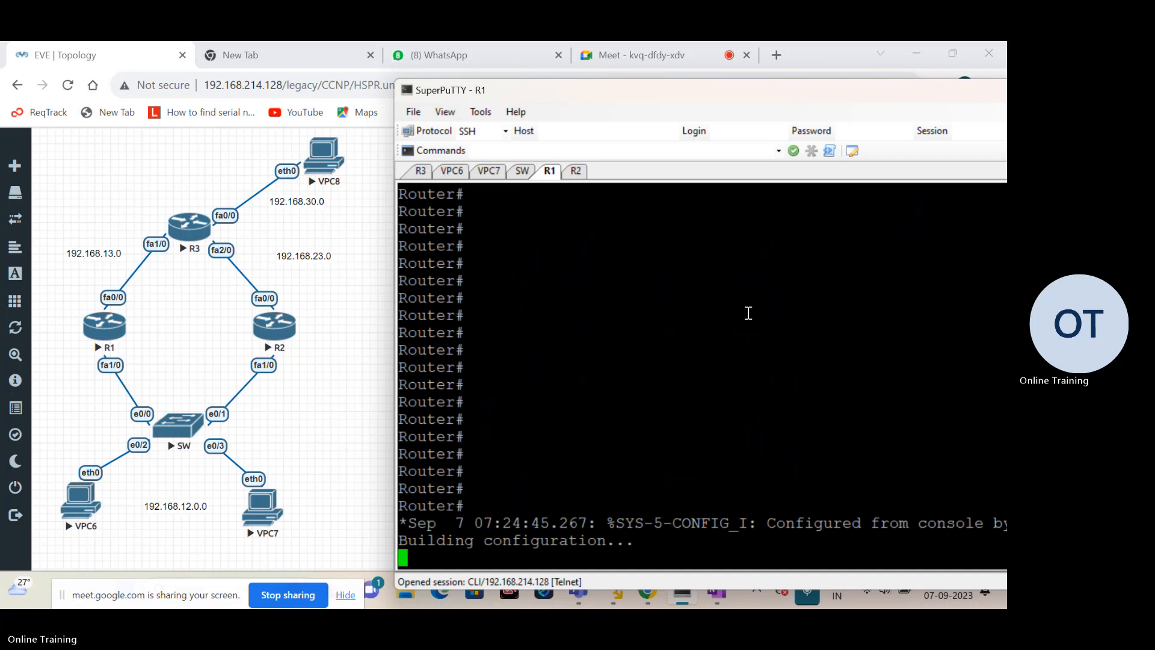
key("space")
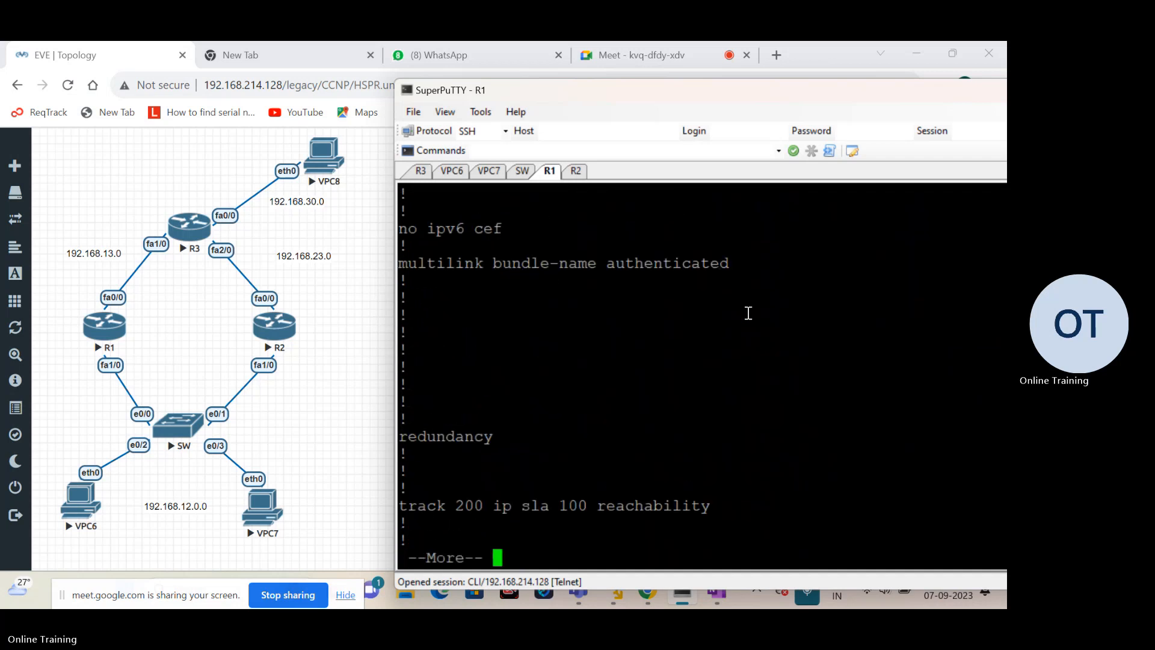
key("Return")
key("Return")
key("Return")
key("Return")
key("Return")
key("Return")
key("Return")
key("Return")
key("Return")
key("Return")
key("Return")
key("Return")
key("Return")
key("Return")
key("Return")
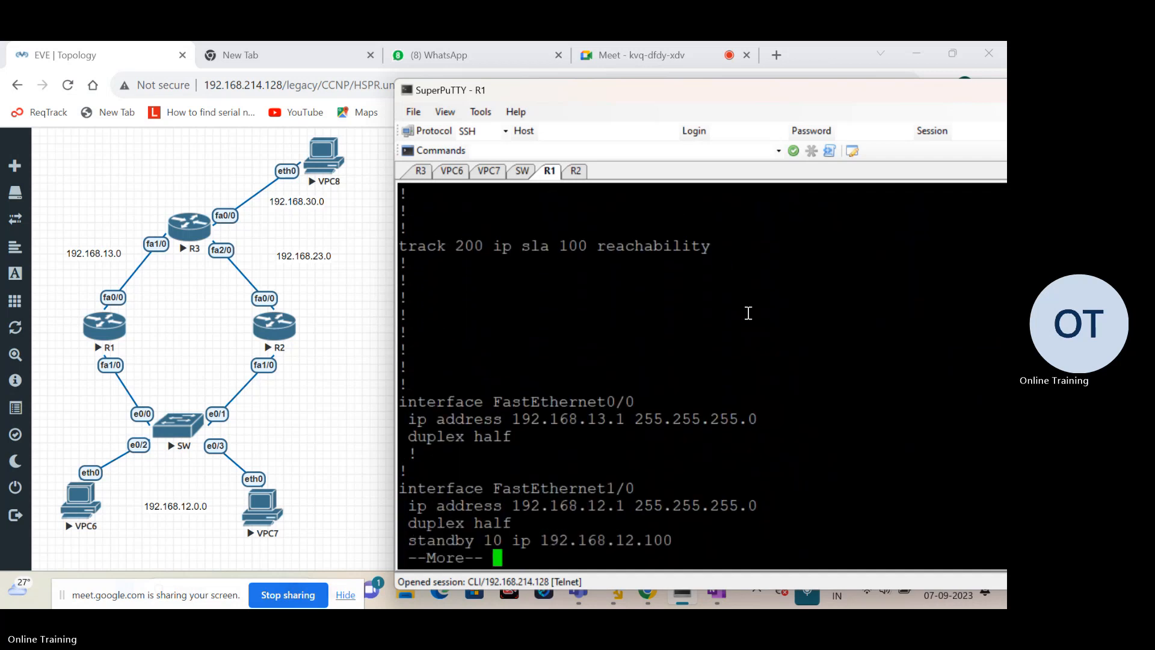
key("Return")
key("Return")
key("Return")
key("Return")
key("Return")
key("Return")
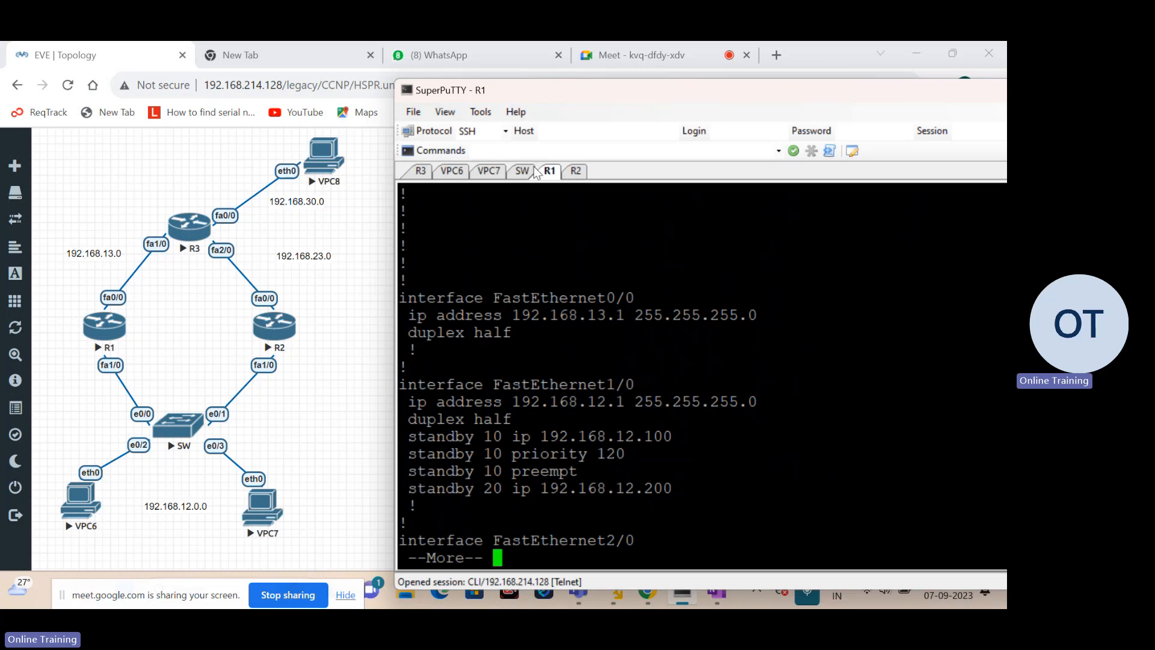
Step: Switch to R2's console and page through the rest of its running configuration to return to the privileged EXEC prompt
left_click(576, 172)
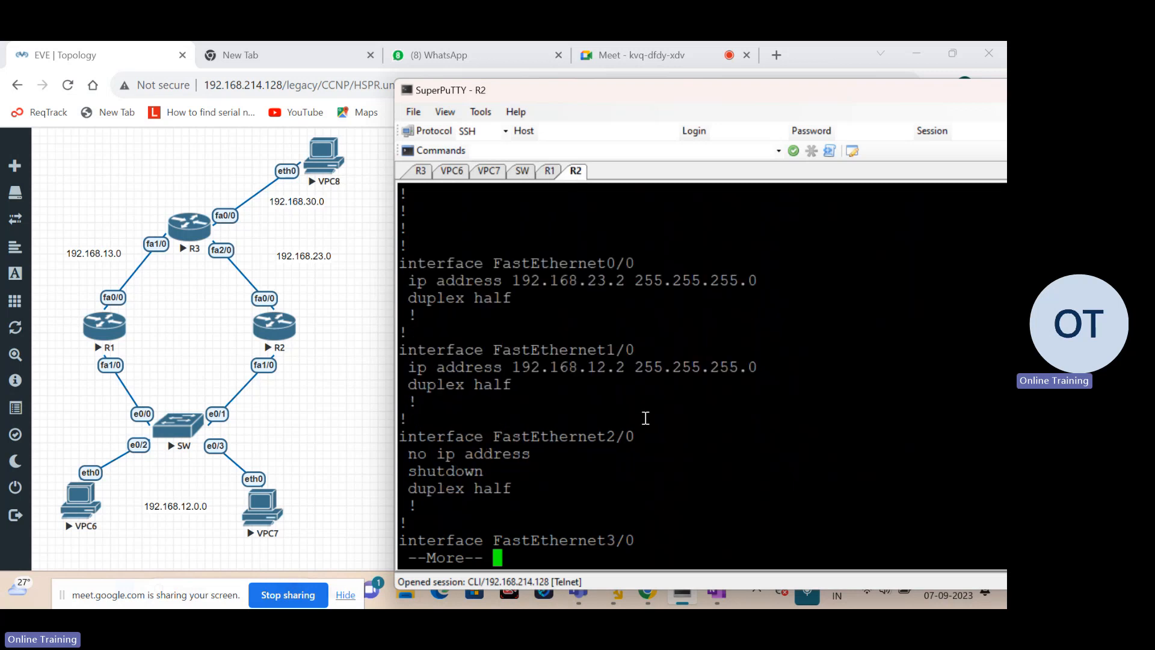
key("Return")
key("Return")
key("Return")
key("Return")
key("Return")
key("Return")
key("Return")
key("Return")
key("Return")
key("Return")
key("Return")
key("Return")
key("Return")
key("Return")
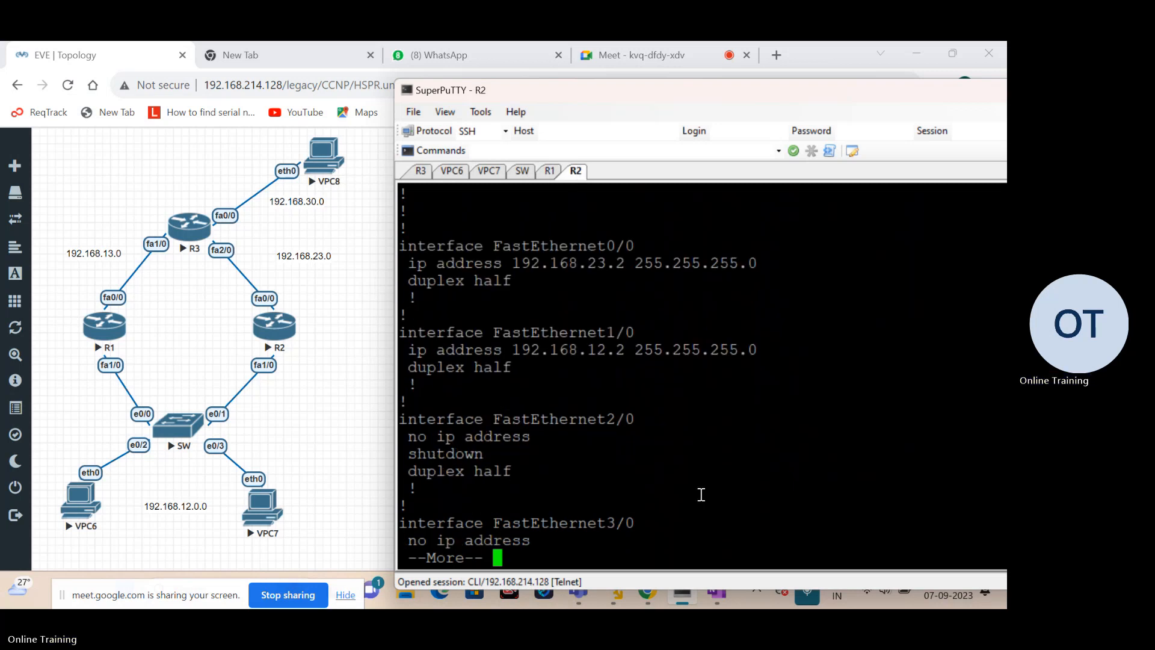
key("Return")
key("Return")
key("Return")
key("Return")
key("Return")
key("Return")
key("Return")
key("Return")
key("Return")
key("Return")
key("Return")
key("Return")
key("Return")
key("Return")
key("Return")
key("Return")
key("Return")
key("Return")
key("Return")
key("Return")
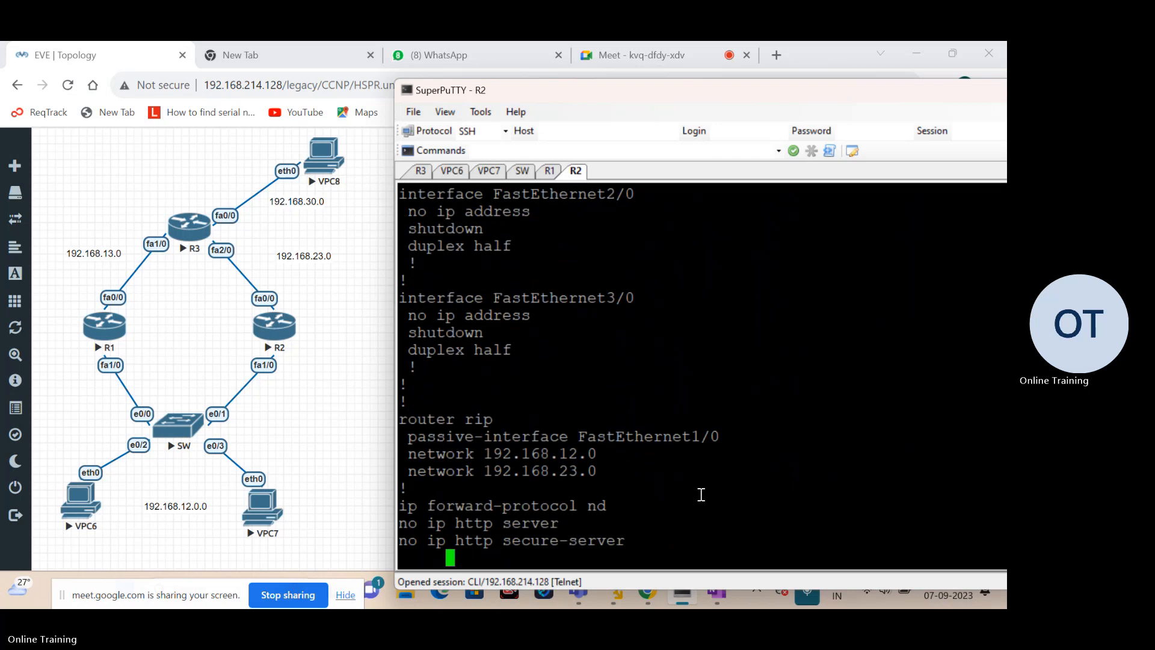
Step: Enter global configuration mode on R2 and open interface f1/0 for configuration
type("config t")
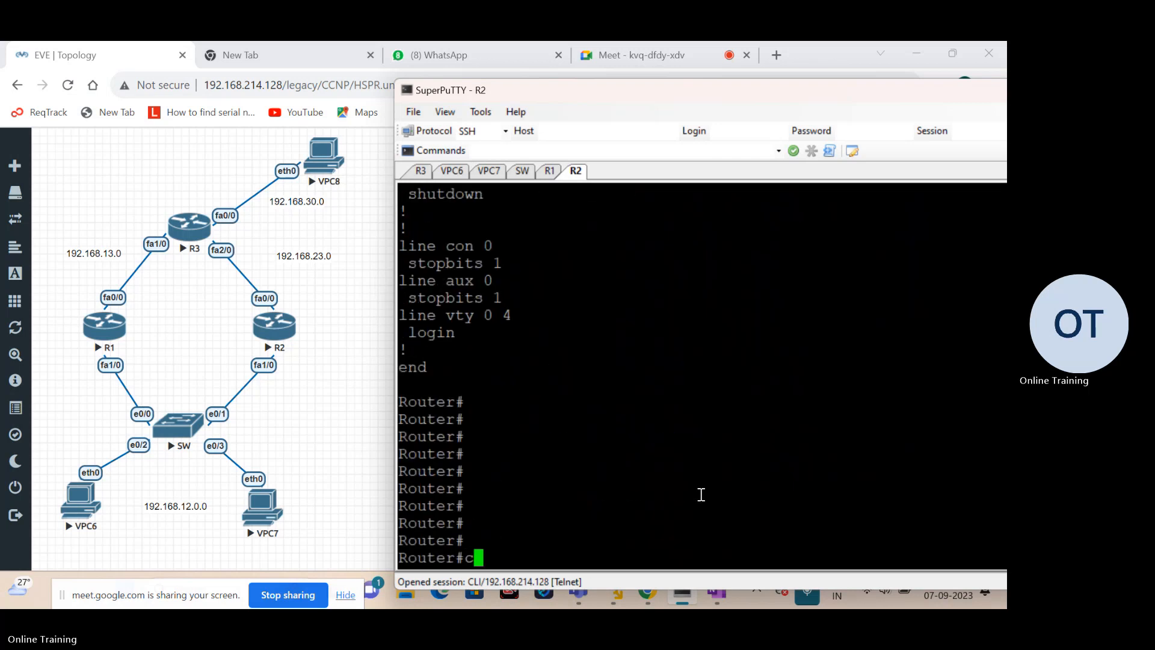
key("Return")
key("Return")
key("Return")
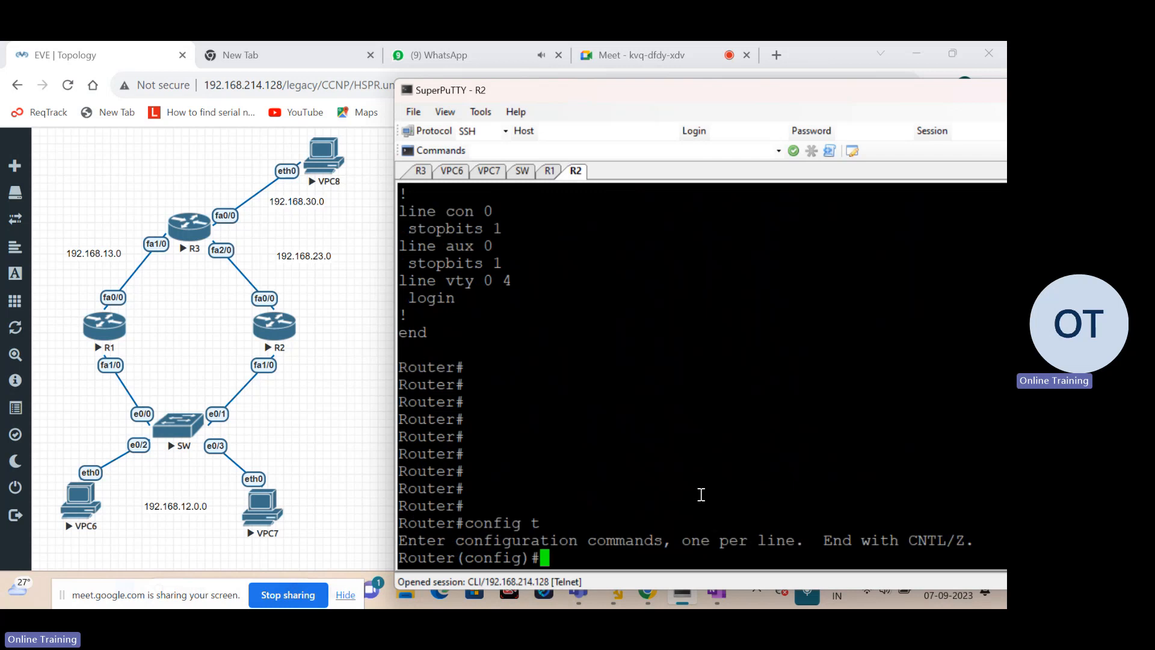
type("int")
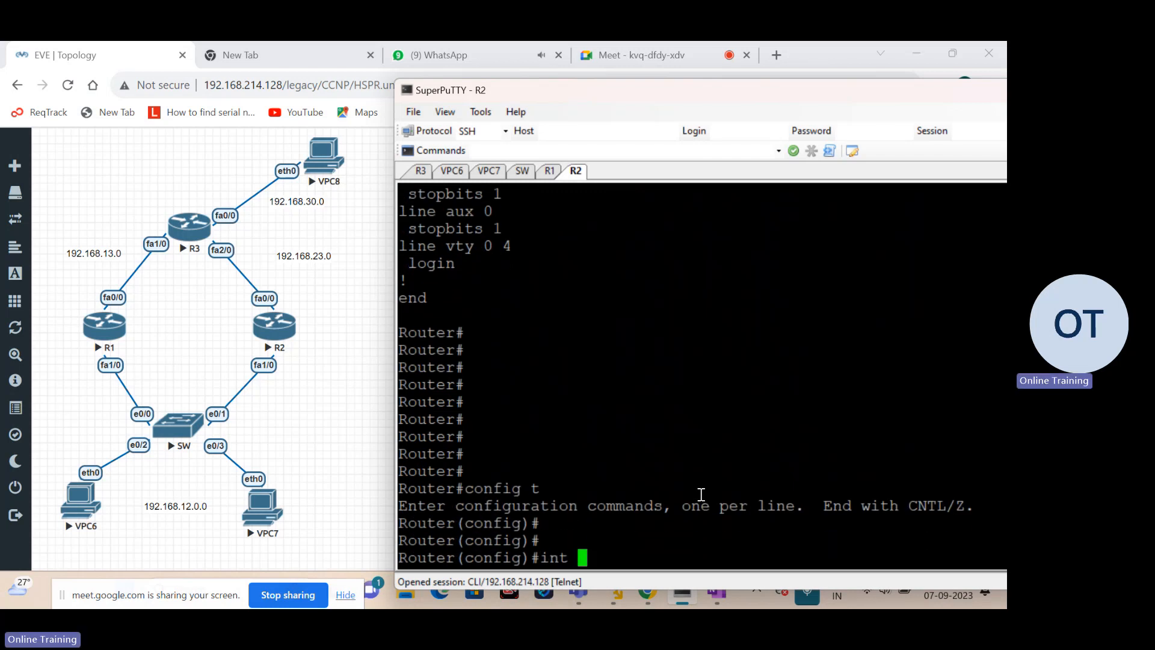
type(" f1/0")
key("Return")
key("Return")
key("Return")
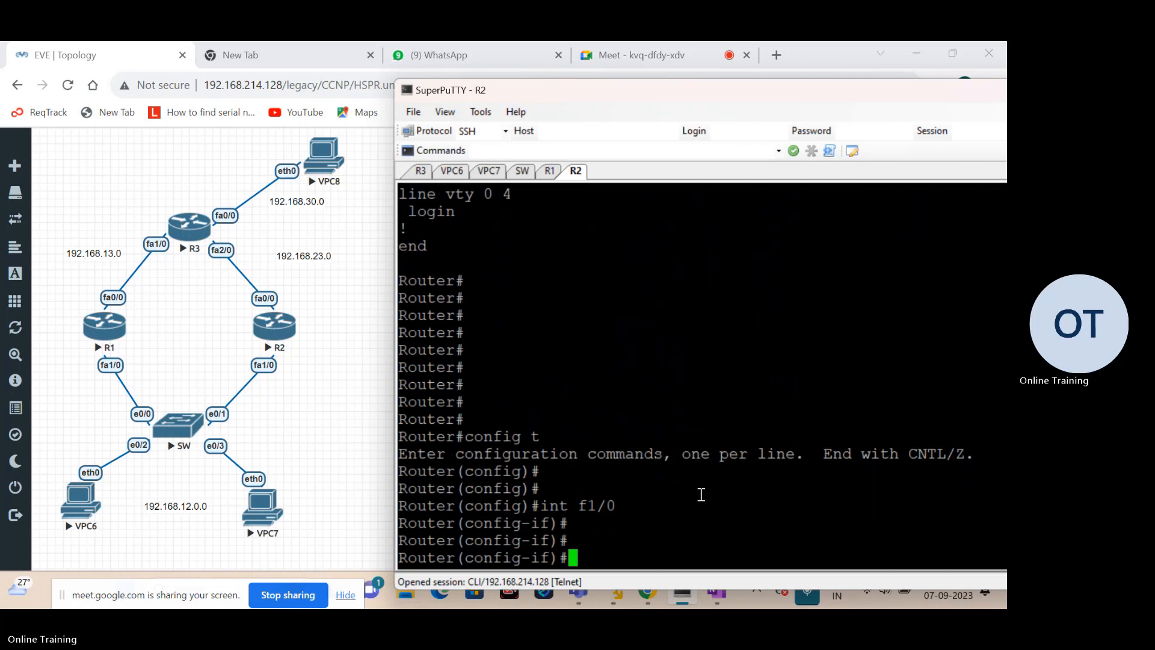
Step: Assign virtual IP 192.168.12.100 to HSRP standby group 10 on R2's f1/0 interface
type("sta")
key("Tab")
type("10 ")
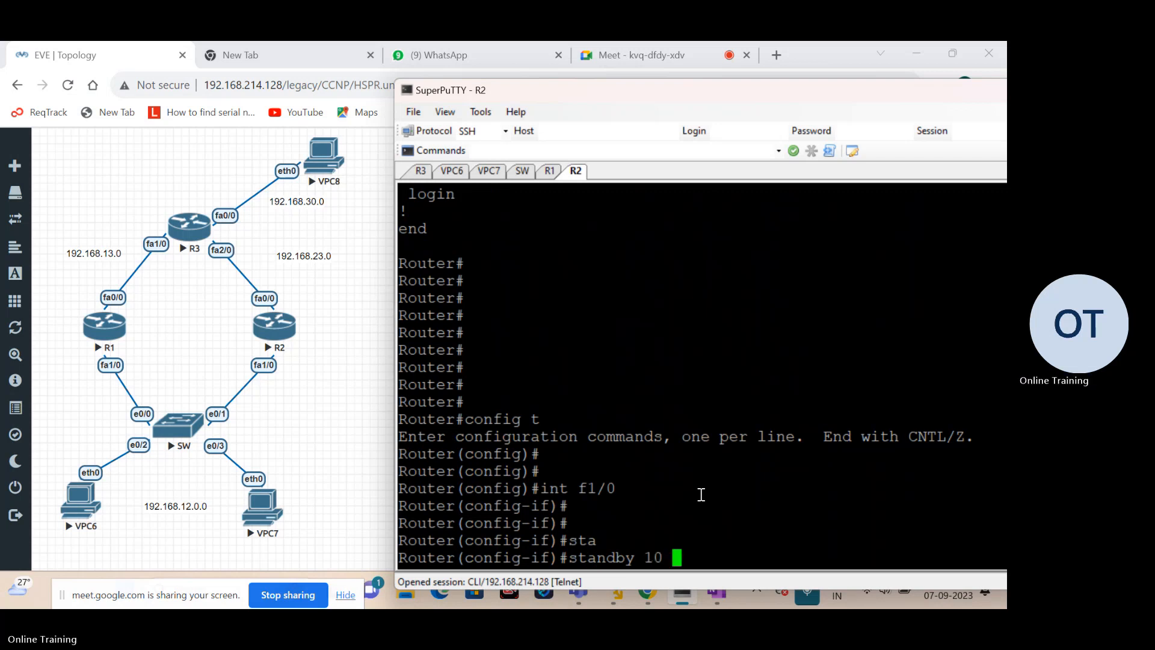
type("ip 192.")
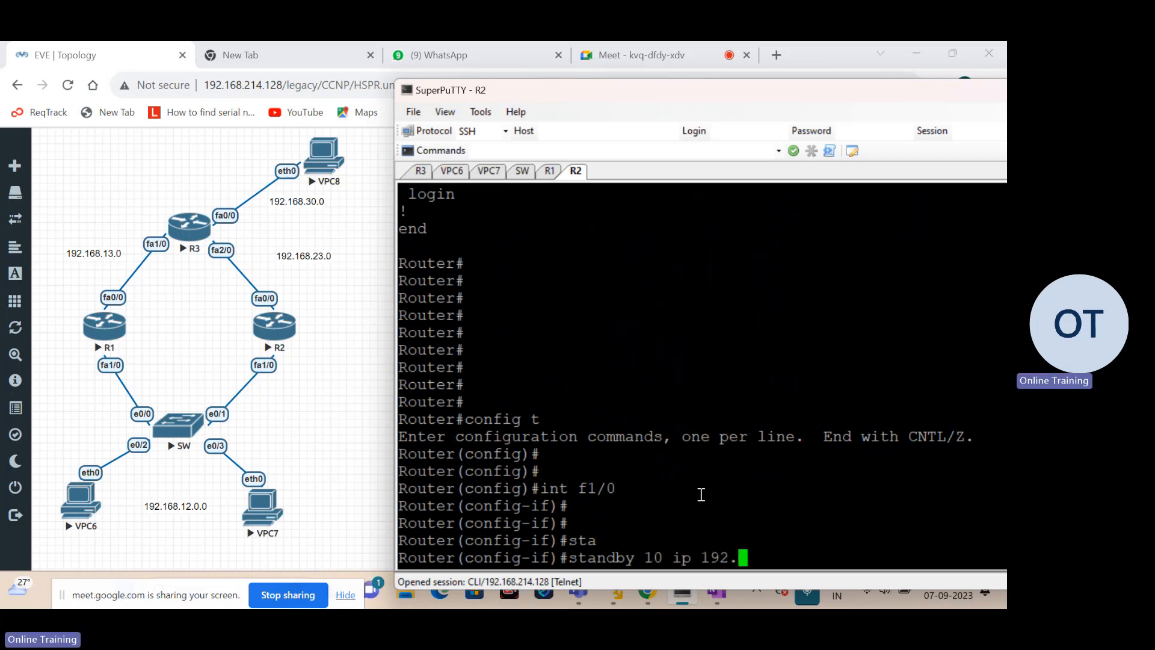
type("168.12.")
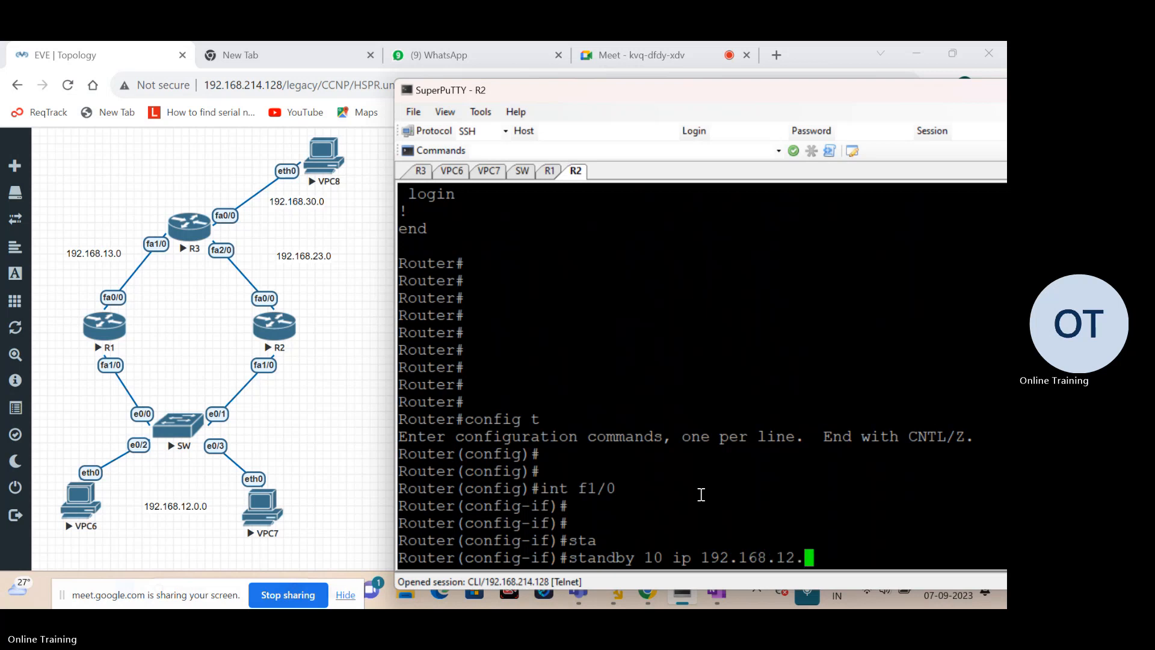
type("100")
key("Return")
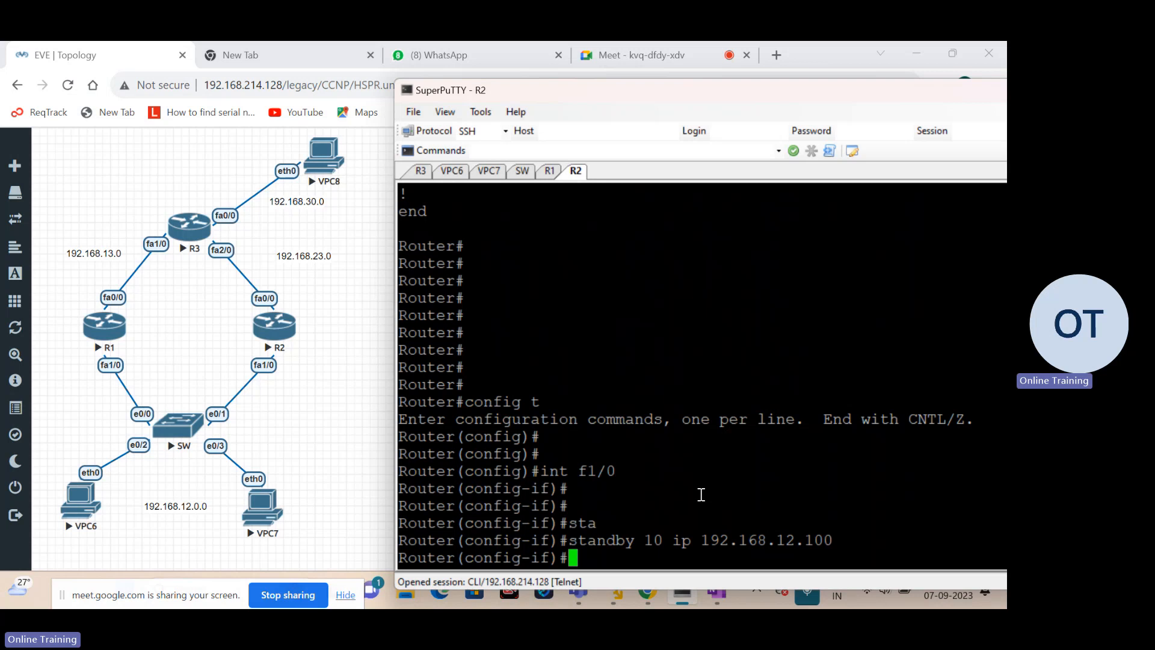
Step: Assign virtual IP 192.168.12.200 to HSRP standby group 20 on R2's f1/0 interface
type("stan")
key("Tab")
type("20 ")
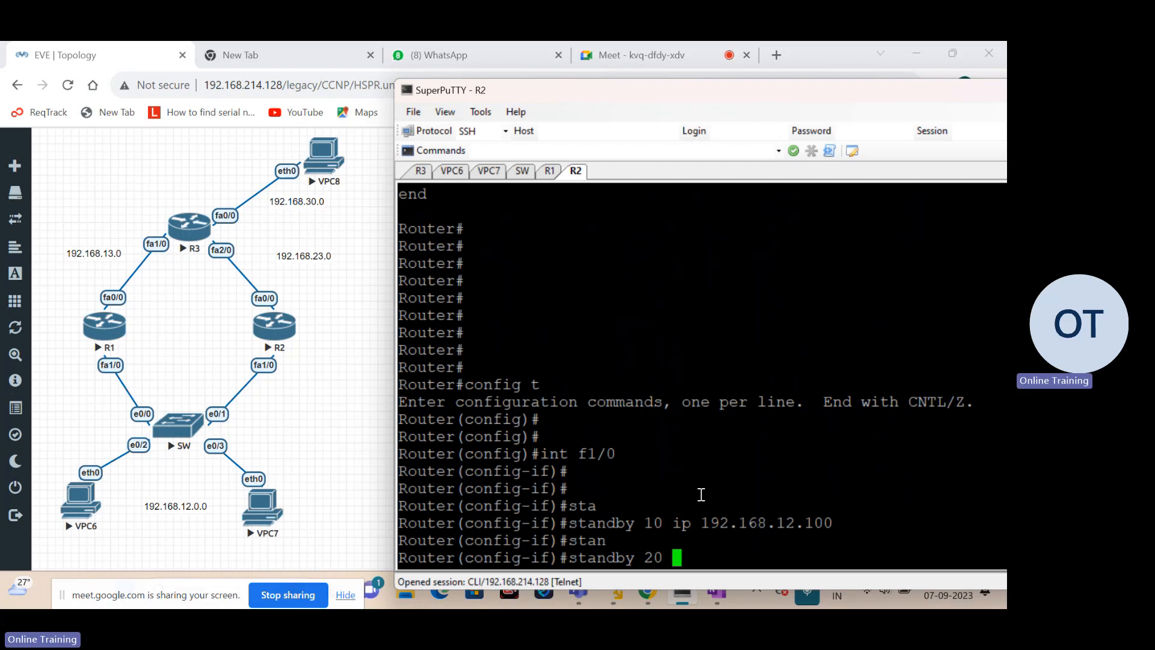
type("ip 192.")
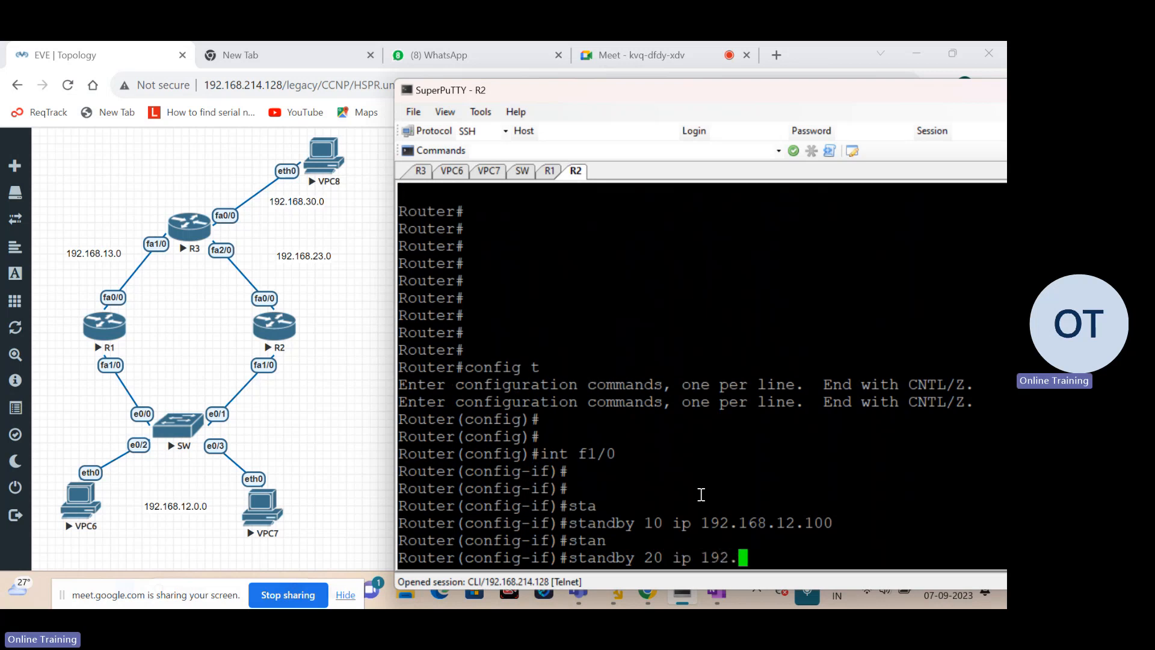
type("168.")
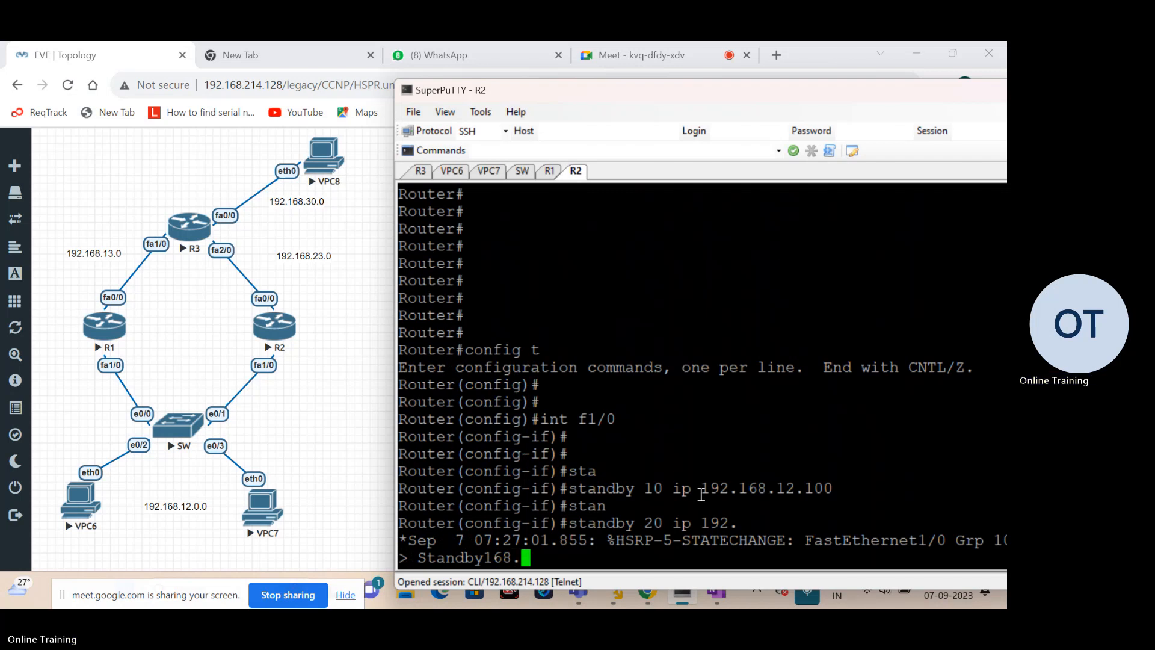
type("12.200")
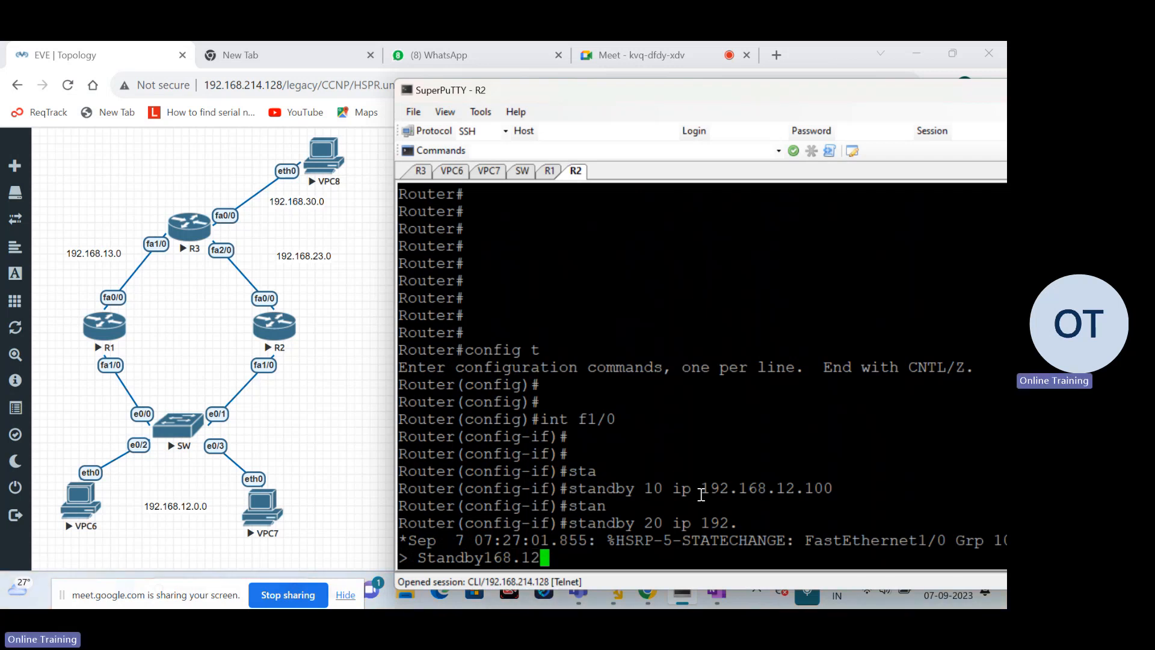
key("Return")
key("Return")
key("Return")
key("Return")
key("Return")
key("Return")
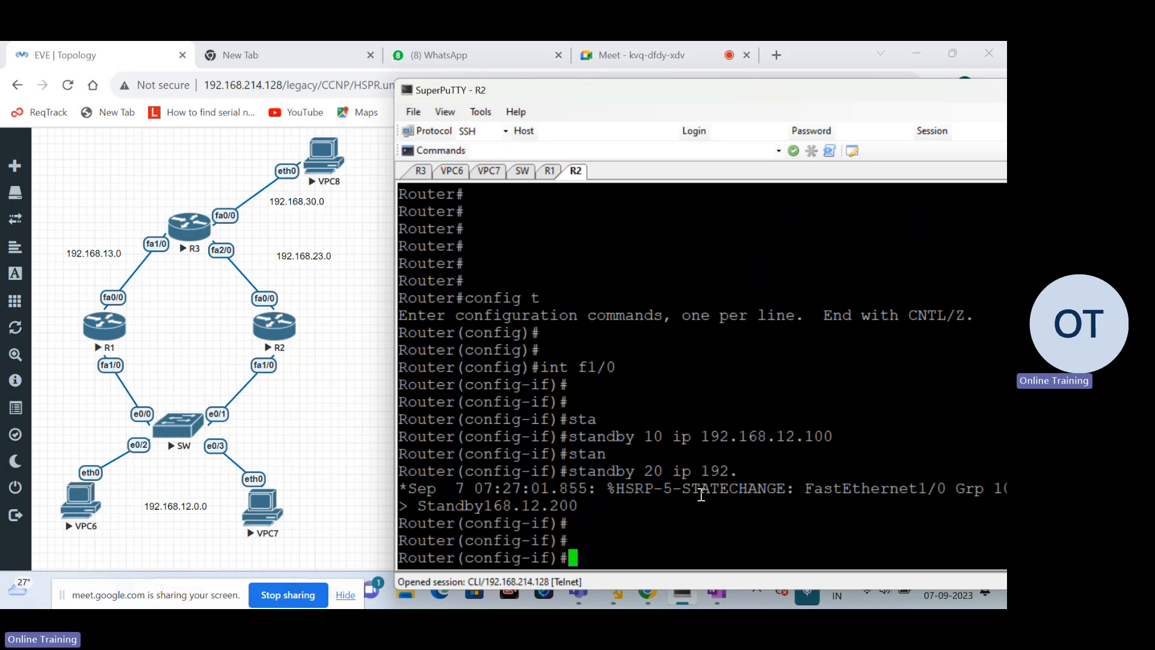
Step: Set the priority of HSRP standby group 20 to 120 on R2's f1/0 interface
key("Up")
key("Up")
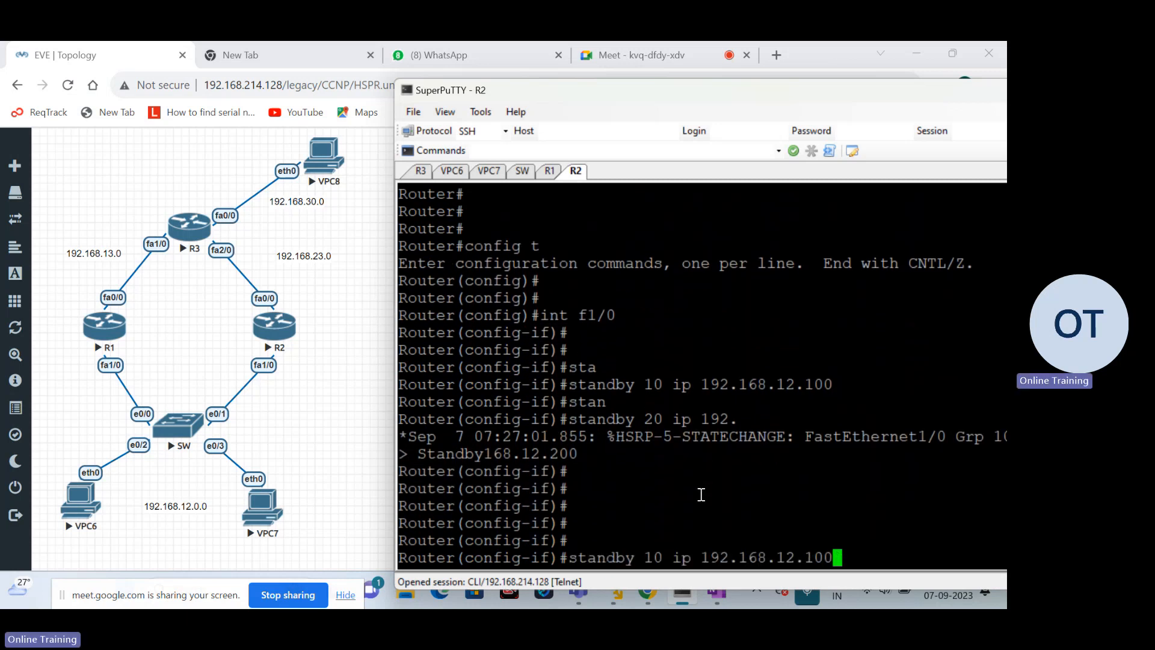
key("Down")
key("BackSpace")
key("BackSpace")
key("BackSpace")
key("BackSpace")
key("BackSpace")
key("BackSpace")
key("BackSpace")
key("BackSpace")
key("BackSpace")
key("BackSpace")
key("BackSpace")
key("BackSpace")
key("BackSpace")
key("BackSpace")
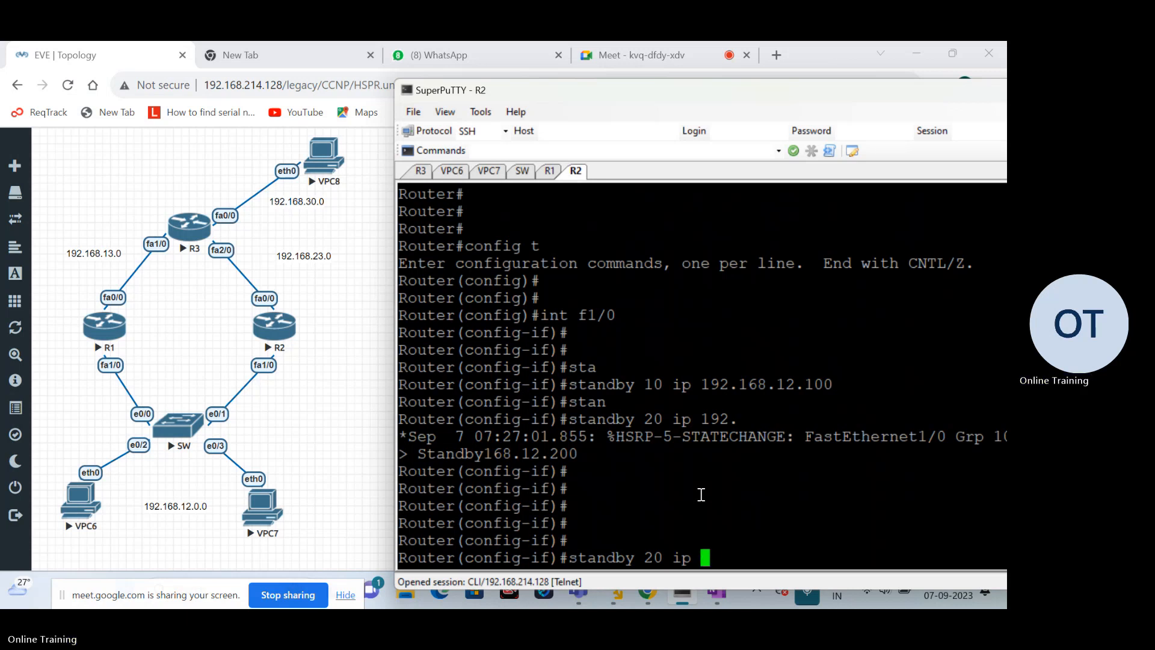
key("BackSpace")
key("BackSpace")
key("BackSpace")
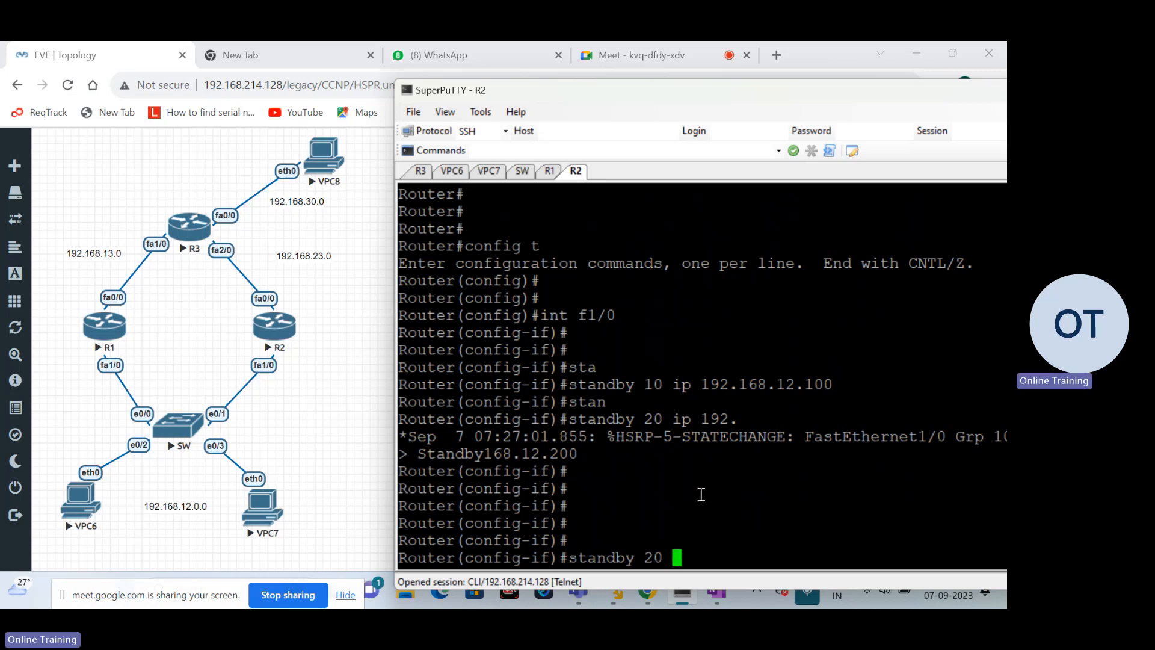
type("pri")
key("Tab")
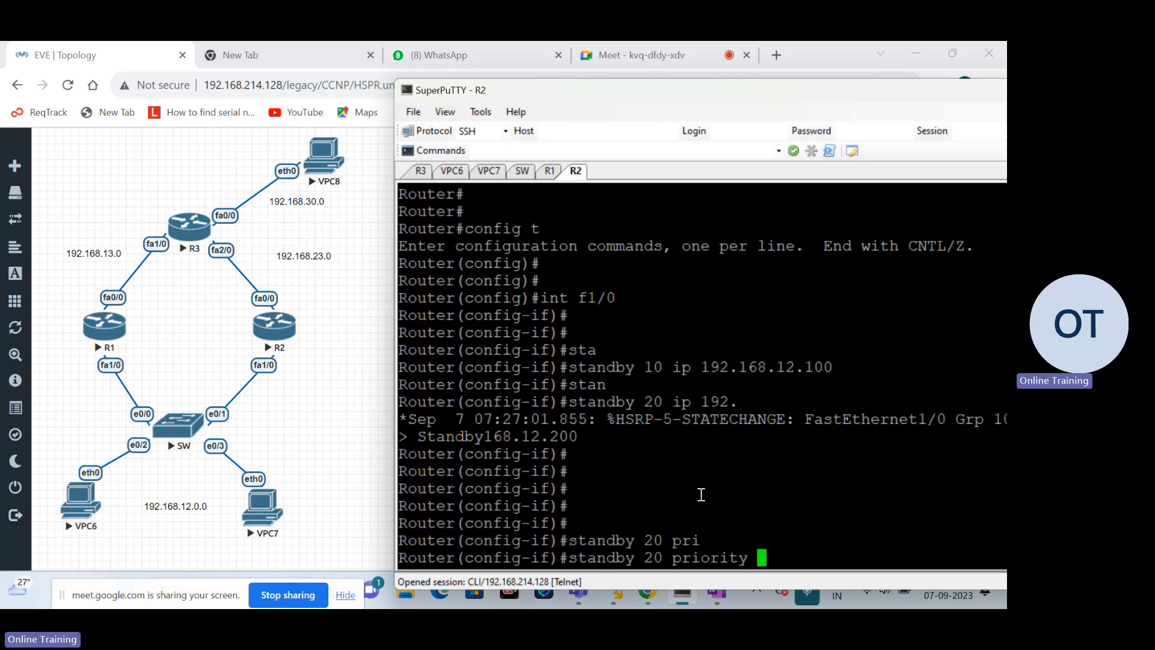
type("120")
key("Return")
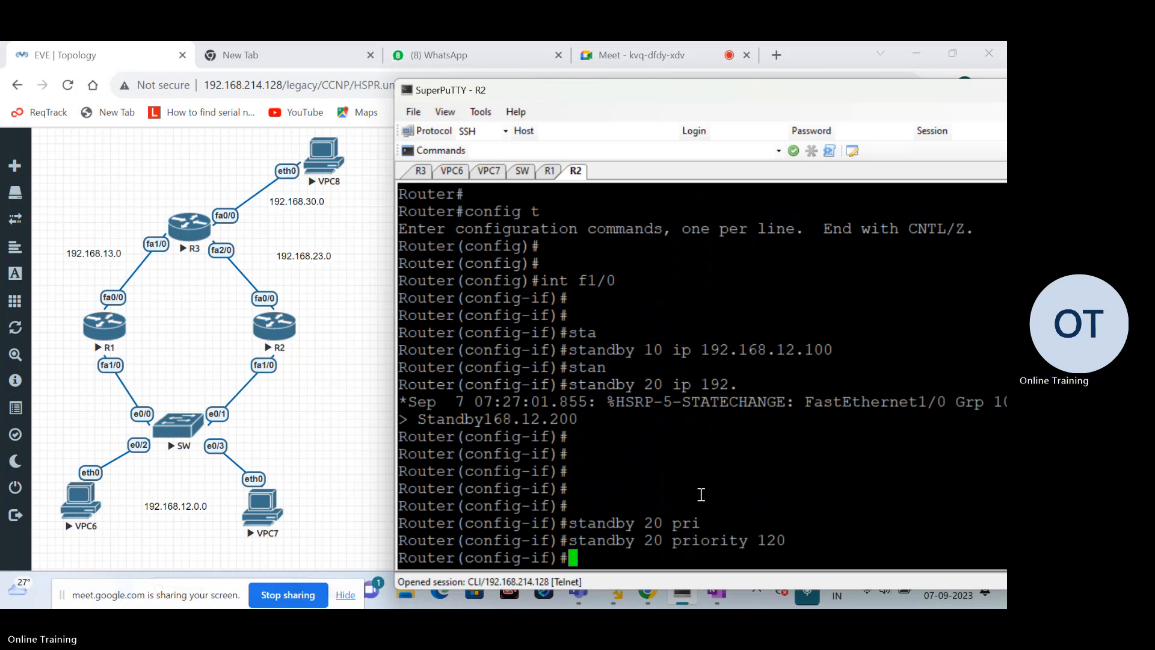
Step: Enable preempt for HSRP standby group 20 on R2's f1/0 interface and return to privileged EXEC mode
type("stran")
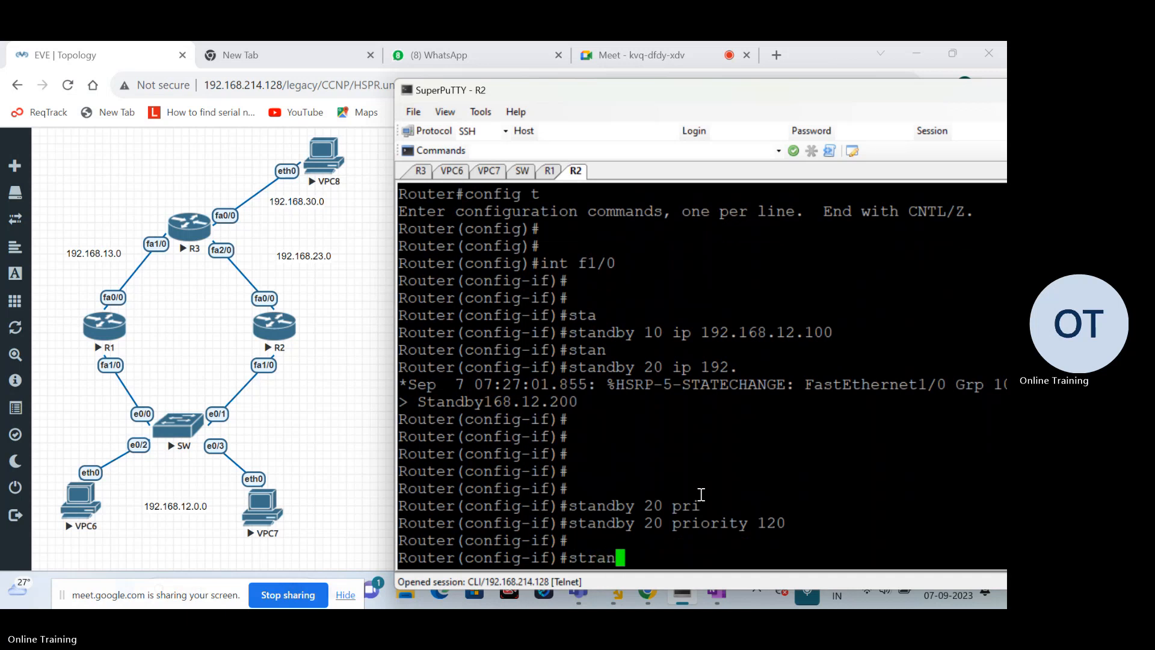
key("Tab")
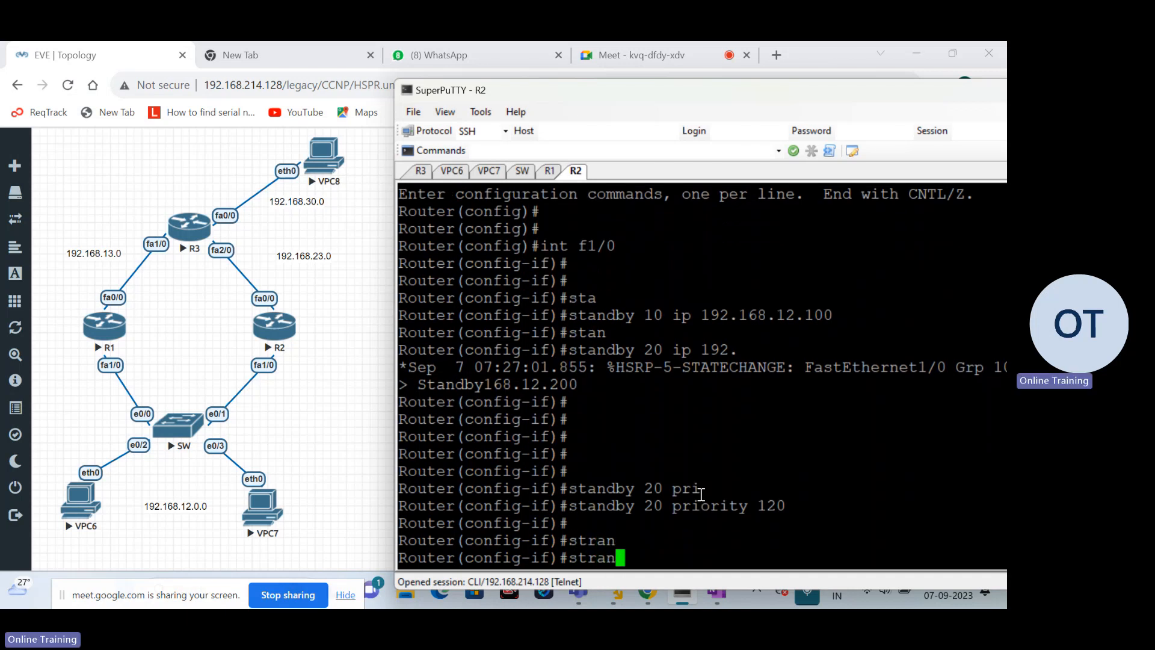
key("BackSpace")
key("BackSpace")
key("BackSpace")
type("an")
key("Tab")
type("20 ")
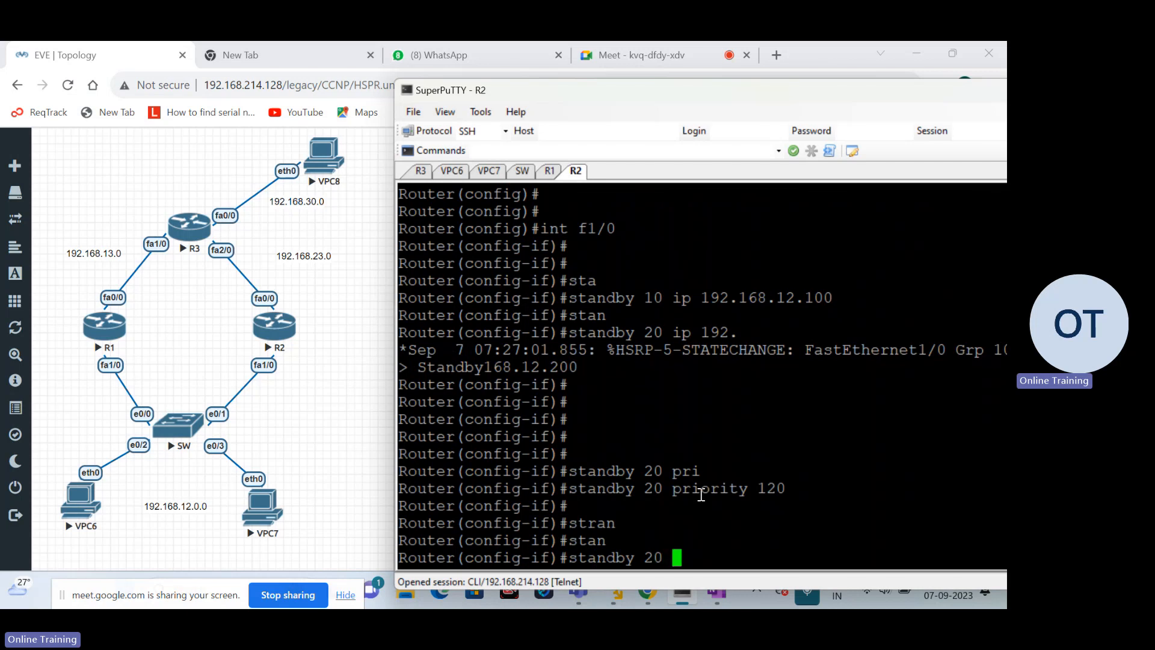
type("pree")
key("Tab")
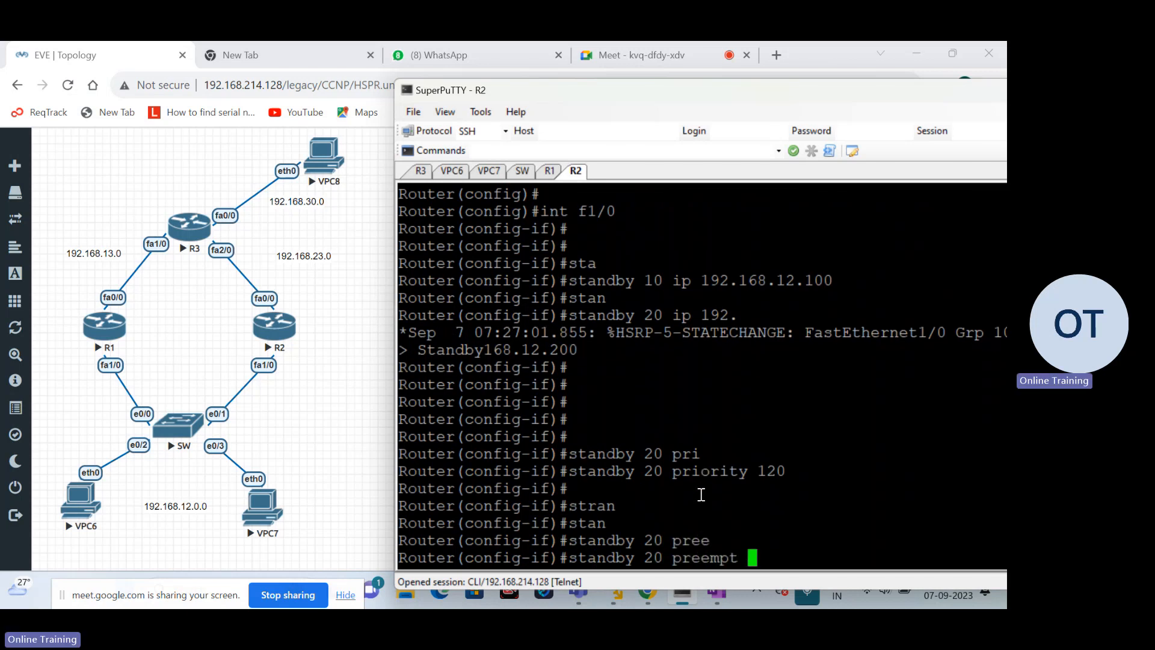
key("Return")
key("Return")
key("Return")
key("Return")
key("Return")
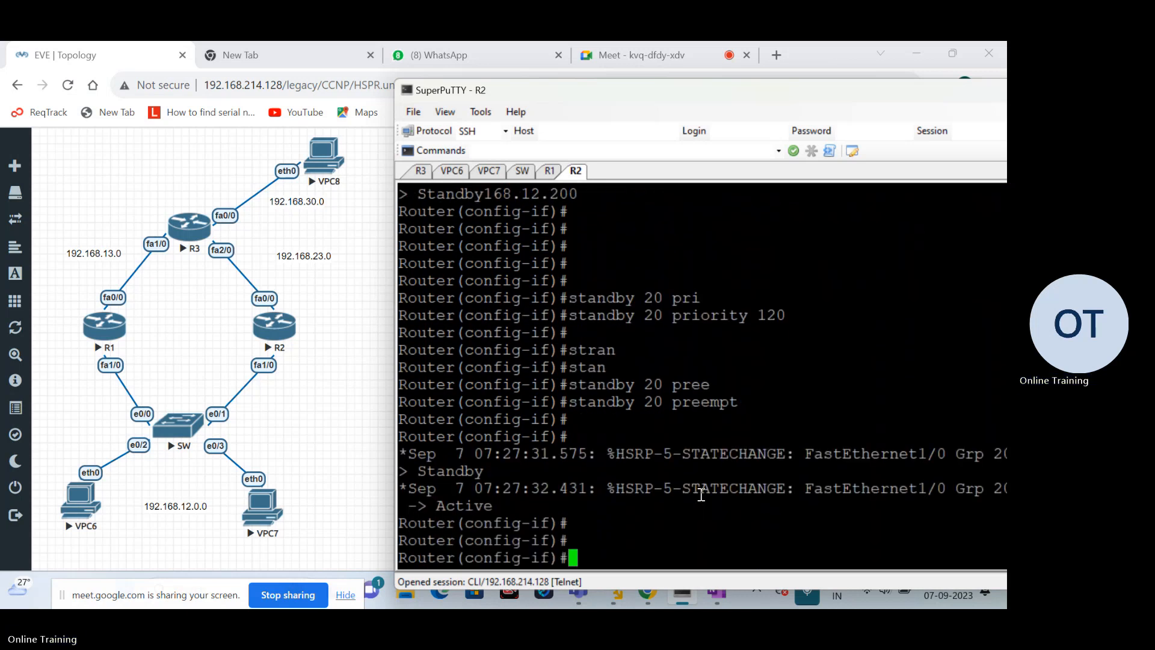
key("Return")
key("Return")
key("Return")
key("Return")
key("Return")
key("Return")
key("Return")
key("Return")
key("Return")
key("Return")
key("Return")
key("ctrl+z")
key("Return")
key("Return")
key("Return")
key("Return")
key("Return")
key("Return")
key("Return")
key("Return")
key("Return")
key("Return")
key("Return")
key("Return")
key("Return")
key("Return")
key("Return")
key("Return")
key("Return")
key("Return")
key("Return")
key("Return")
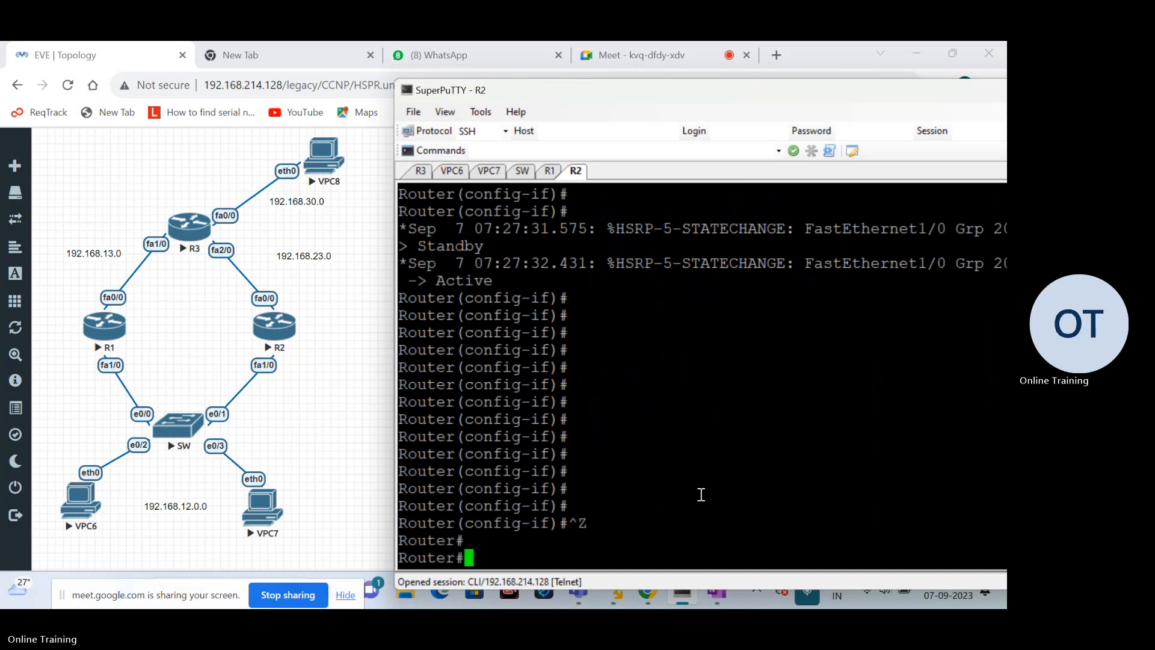
Step: Display R2's running configuration and page to the HSRP standby settings under FastEthernet1/0
type("sh run")
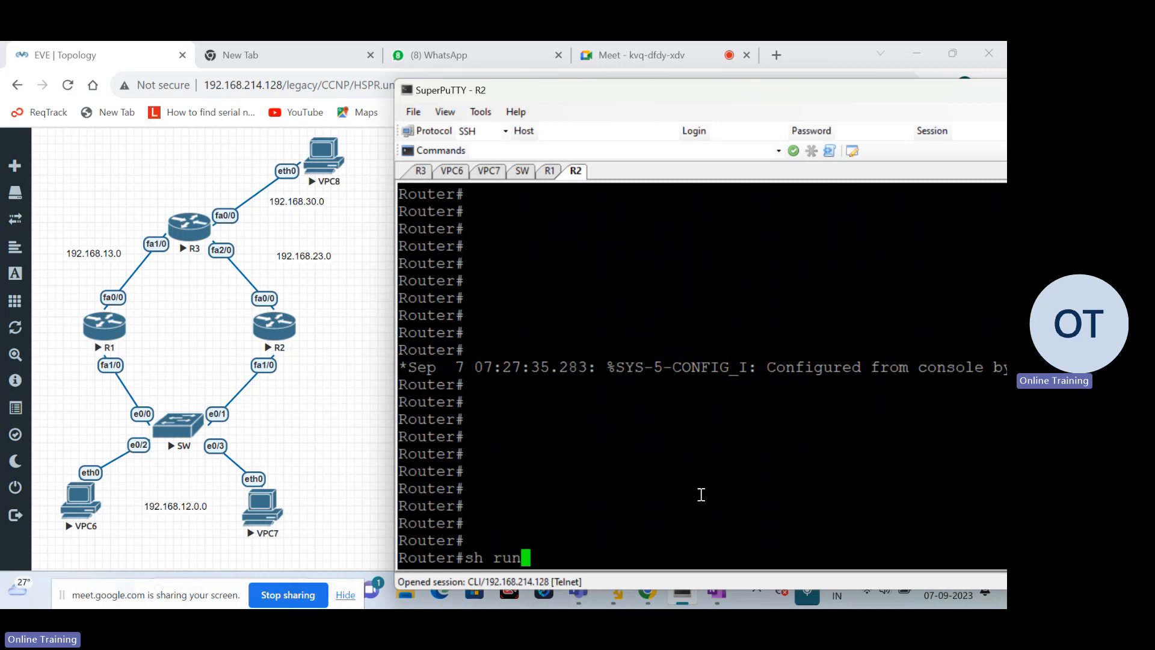
key("Return")
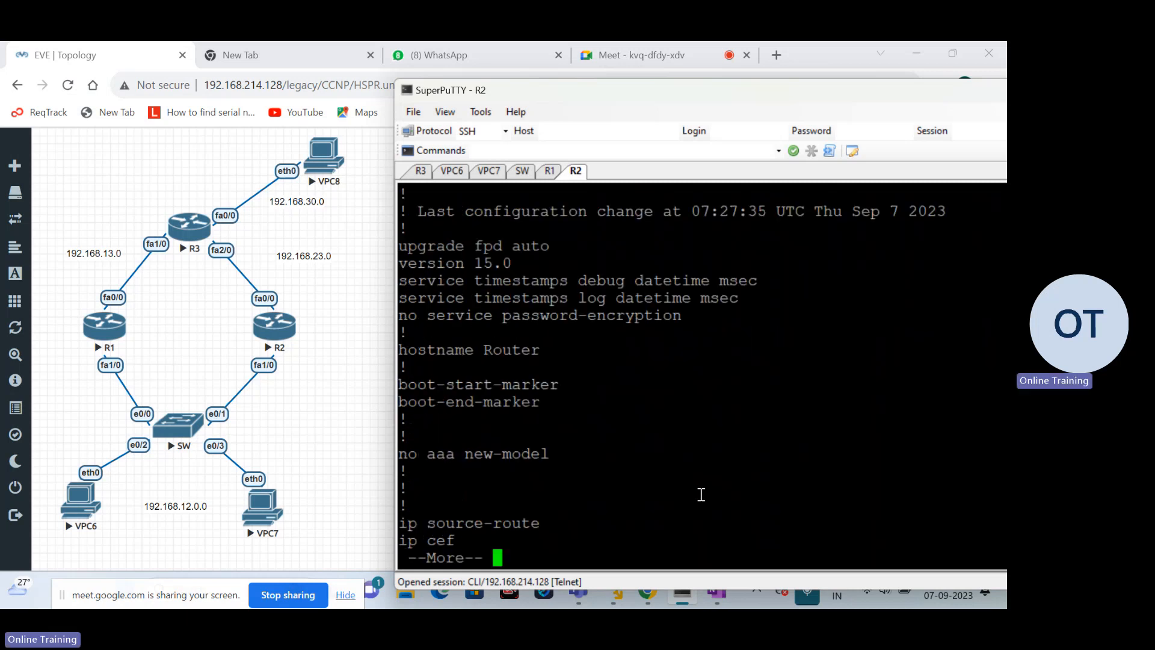
key("space")
key("Return")
key("Return")
key("Return")
key("Return")
key("Return")
key("Return")
key("Return")
key("Return")
key("Return")
key("Return")
key("Return")
key("Return")
key("Return")
key("Return")
key("Return")
key("Return")
key("Return")
key("Return")
key("Return")
key("Return")
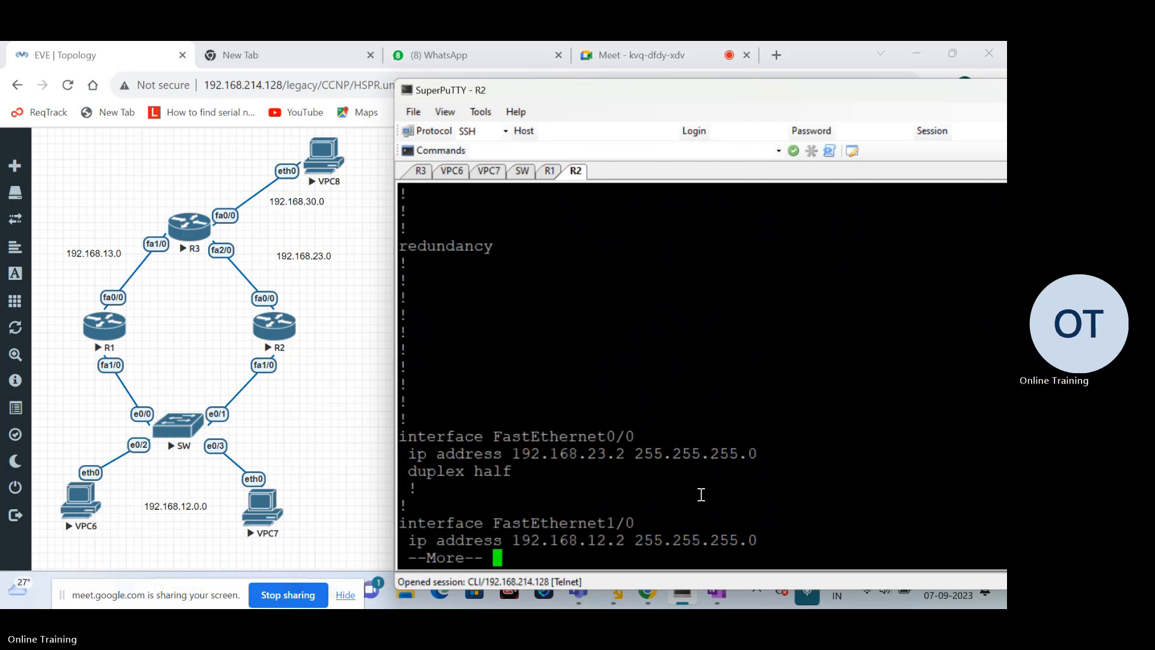
key("Return")
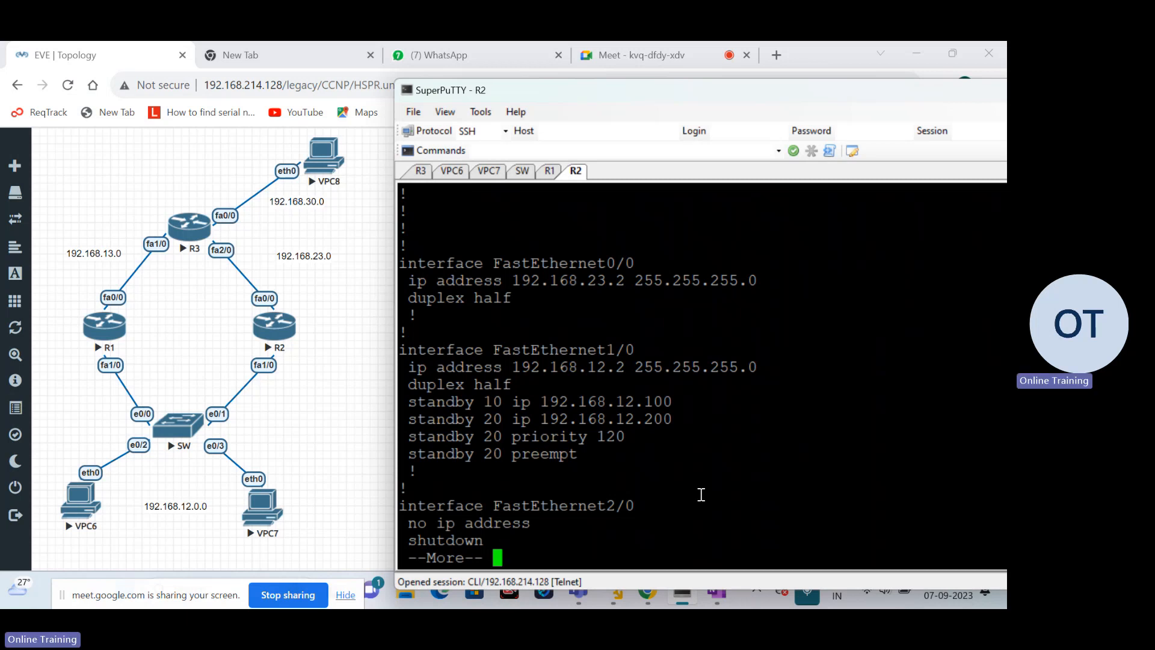
Step: Display the IP settings of VPC6 with the sh ip command
left_click(454, 171)
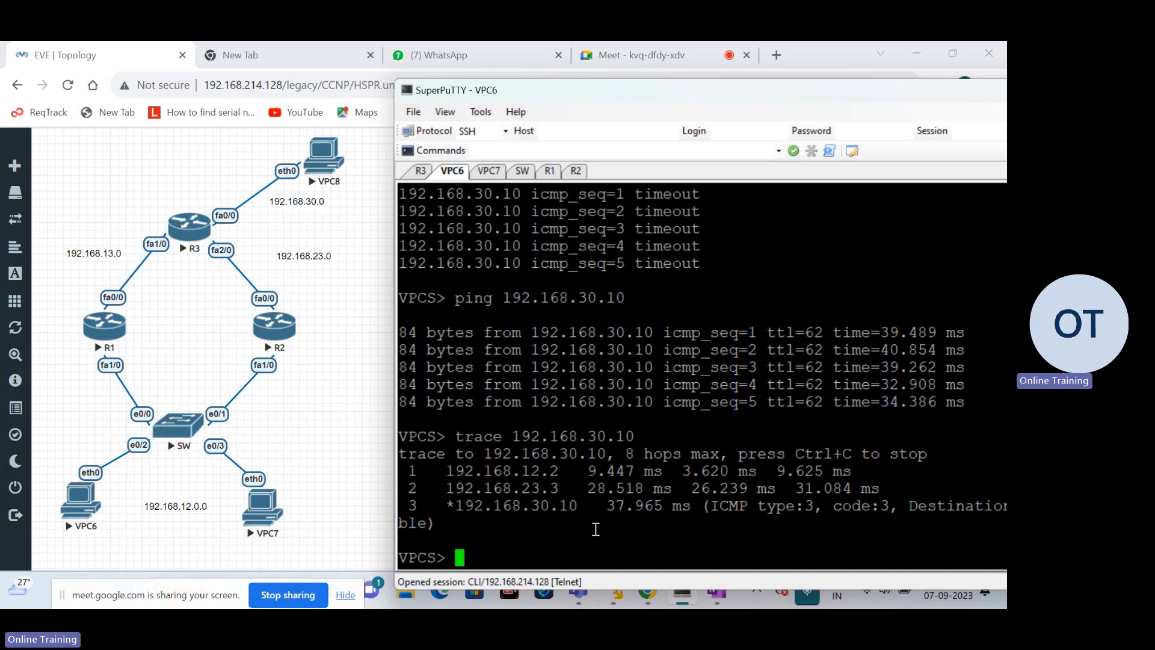
key("Up")
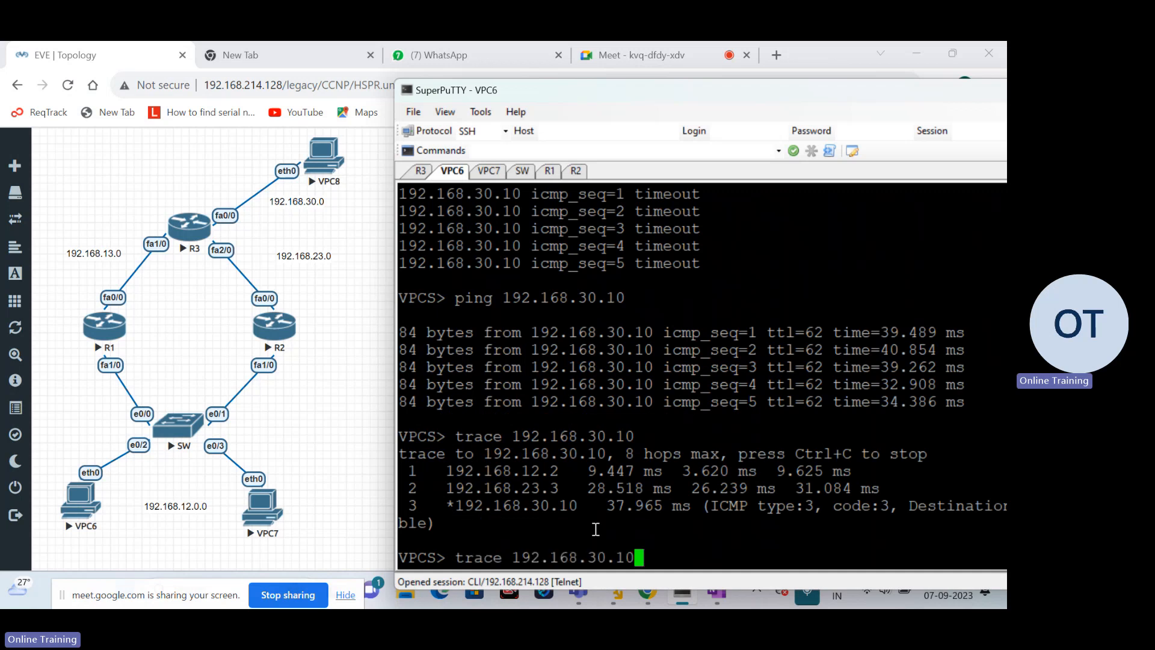
key("Up")
key("BackSpace")
key("BackSpace")
key("BackSpace")
key("BackSpace")
key("BackSpace")
key("BackSpace")
key("BackSpace")
key("BackSpace")
key("BackSpace")
key("BackSpace")
key("BackSpace")
key("BackSpace")
key("BackSpace")
key("BackSpace")
key("BackSpace")
key("BackSpace")
key("BackSpace")
key("BackSpace")
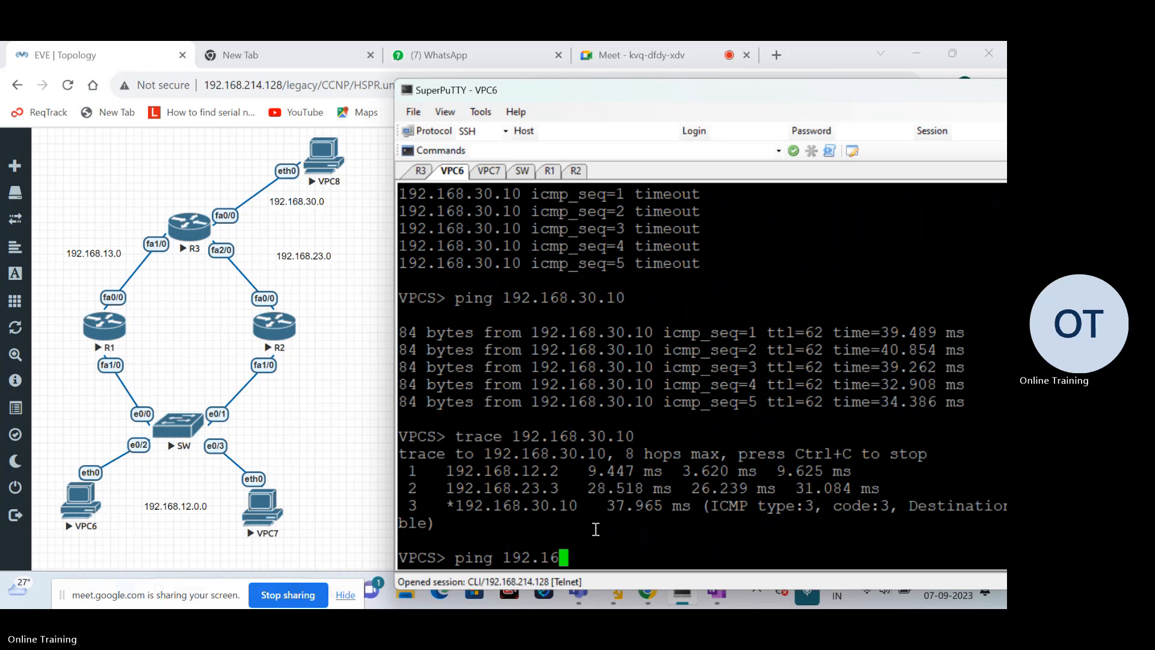
type("sh ip")
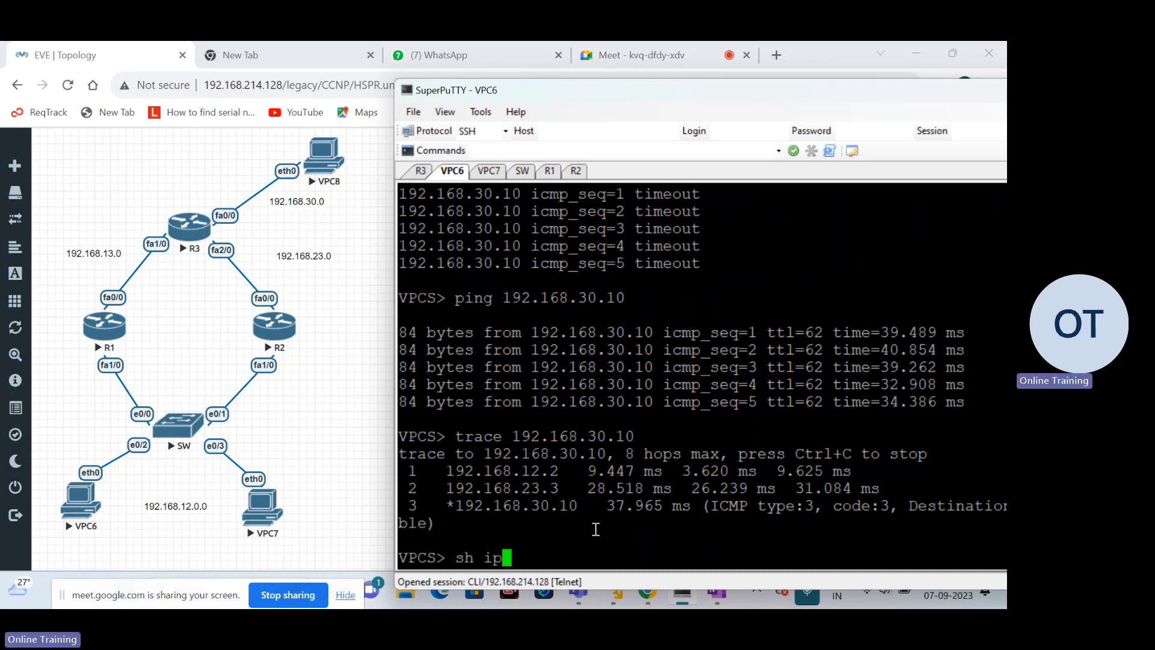
key("Return")
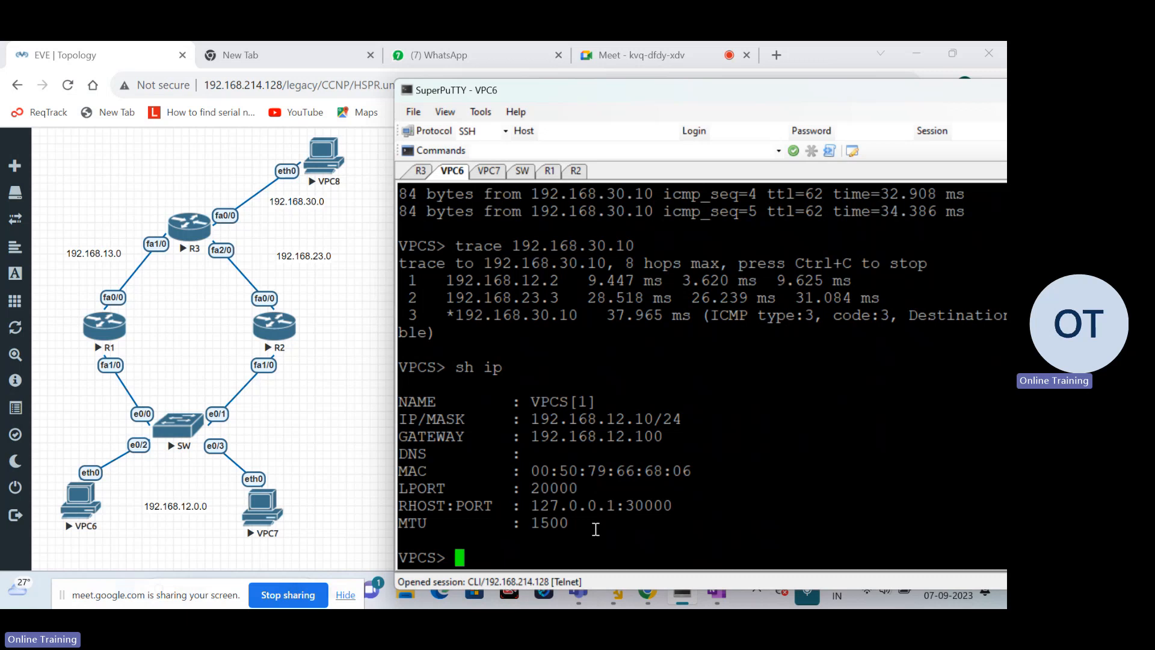
Step: Display the IP settings of VPC7 with the sh ip command
left_click(493, 171)
type("sh ip")
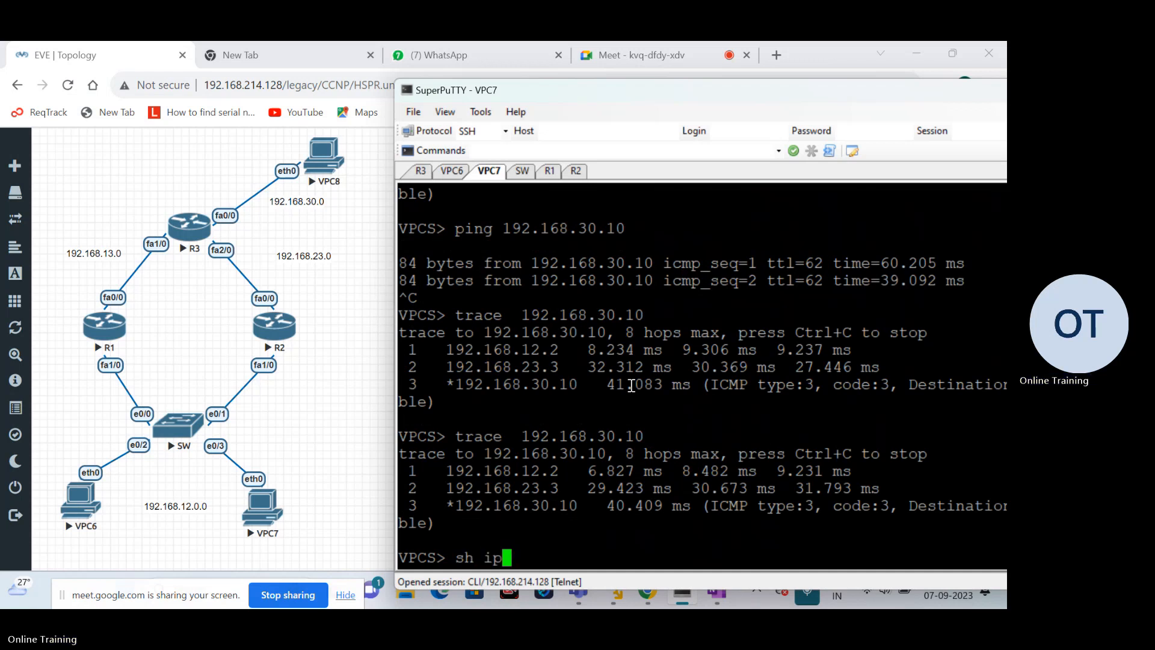
key("Return")
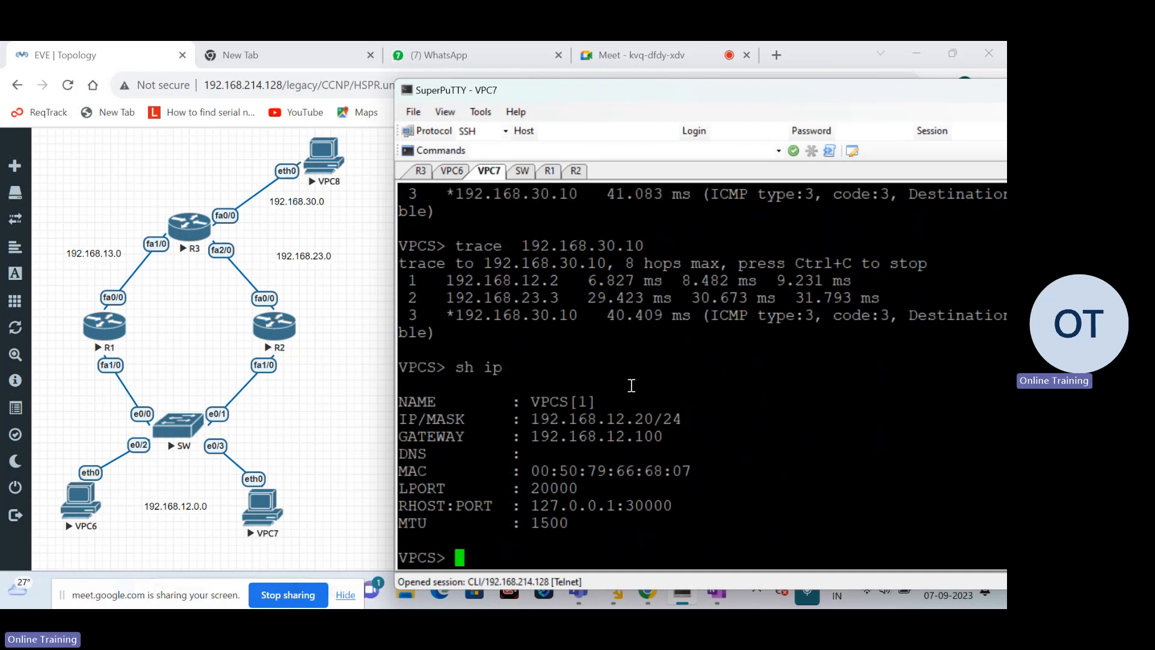
Step: Configure VPC7 with IP address 192.168.12.20/24 and gateway 192.168.12.200
type("ip 192.")
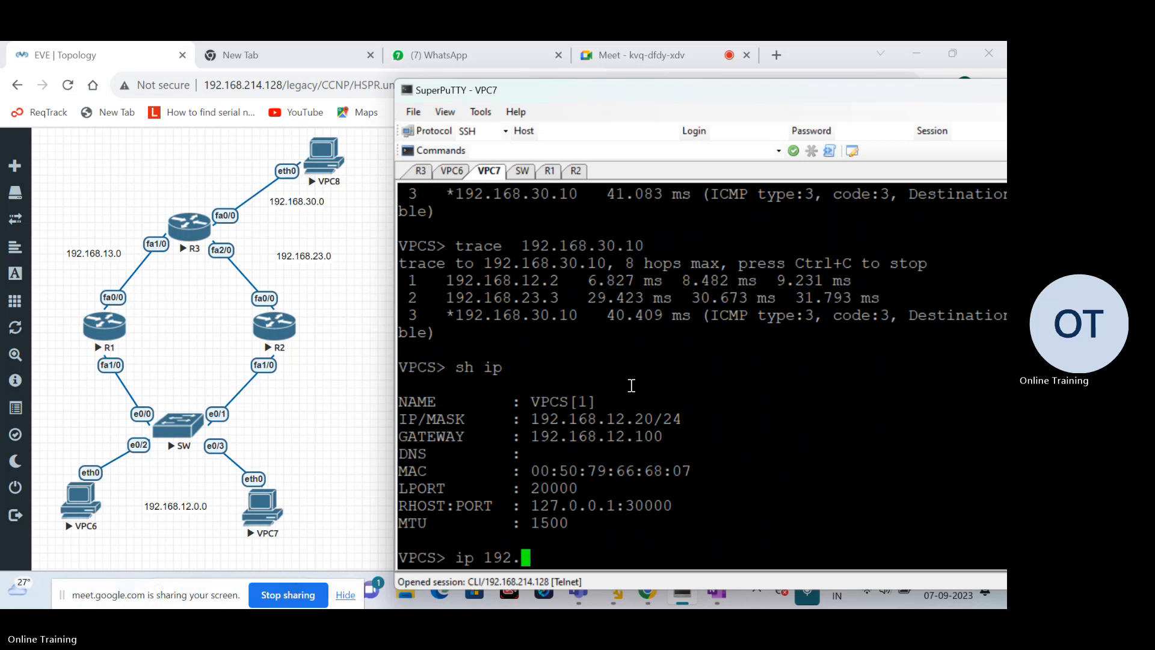
type("168.12.20/")
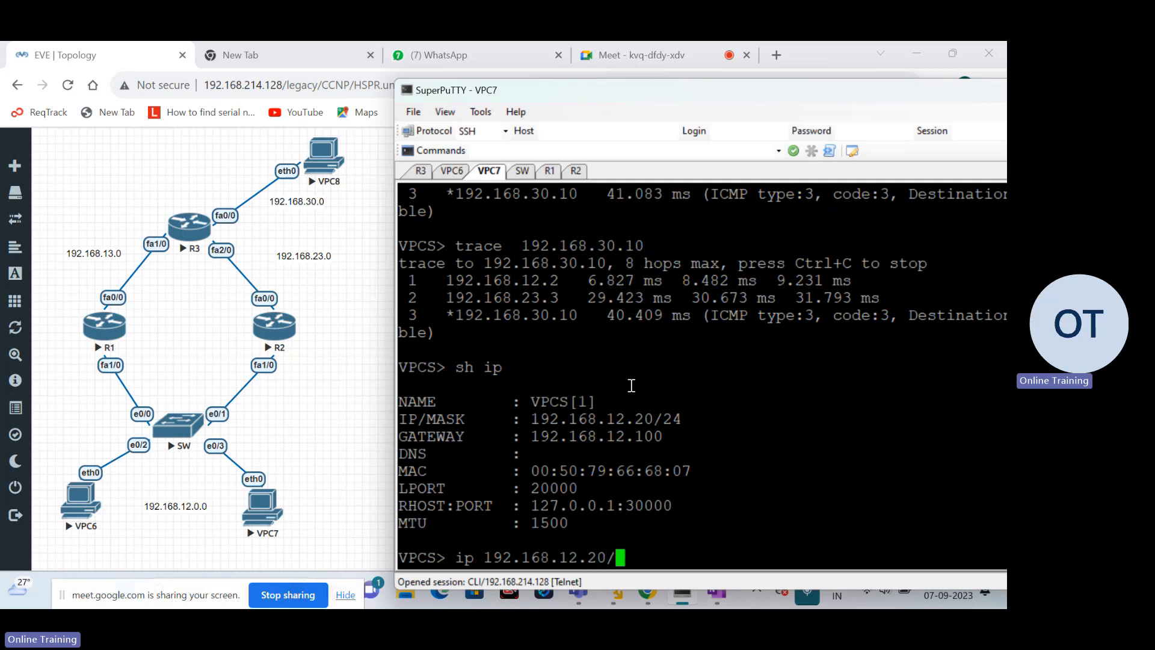
type("24 192.168.")
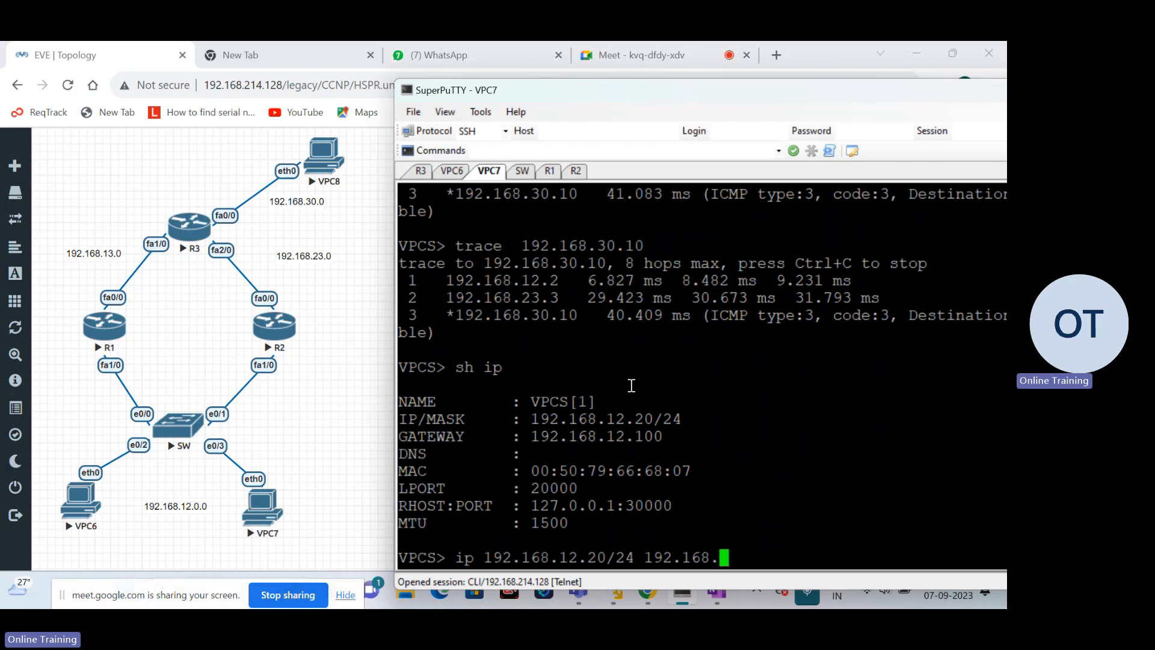
type("12.200")
key("Return")
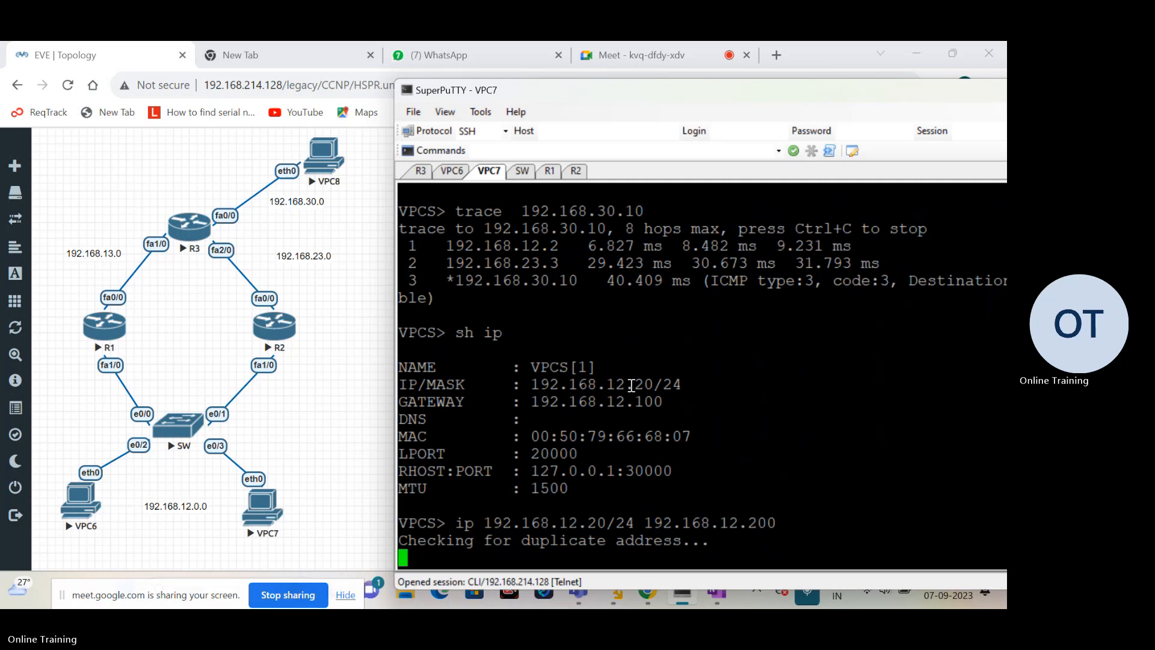
key("Return")
key("Up")
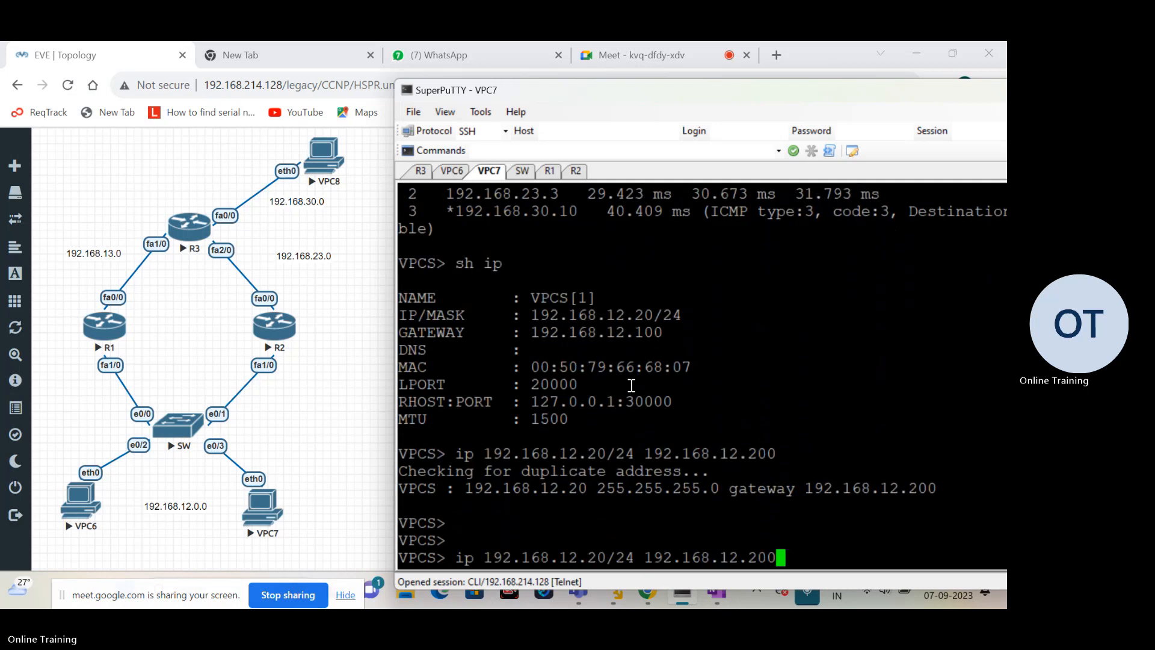
key("Return")
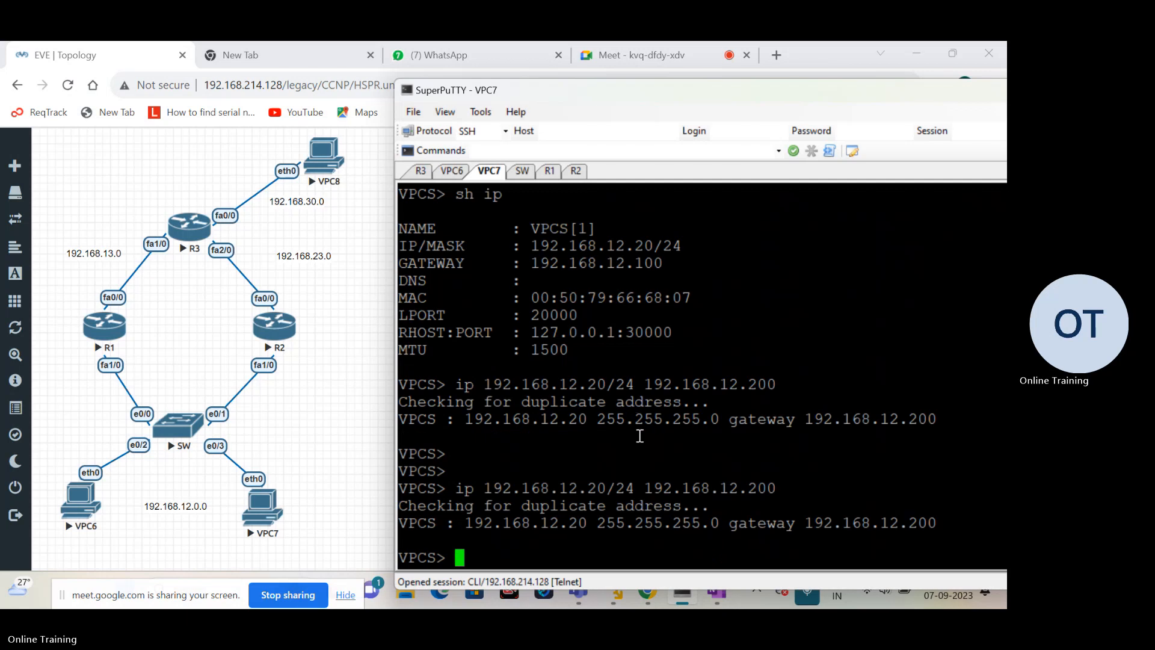
Step: Display VPC7's IP settings again and check its address and gateway entries
key("Up")
key("Up")
key("Up")
key("Return")
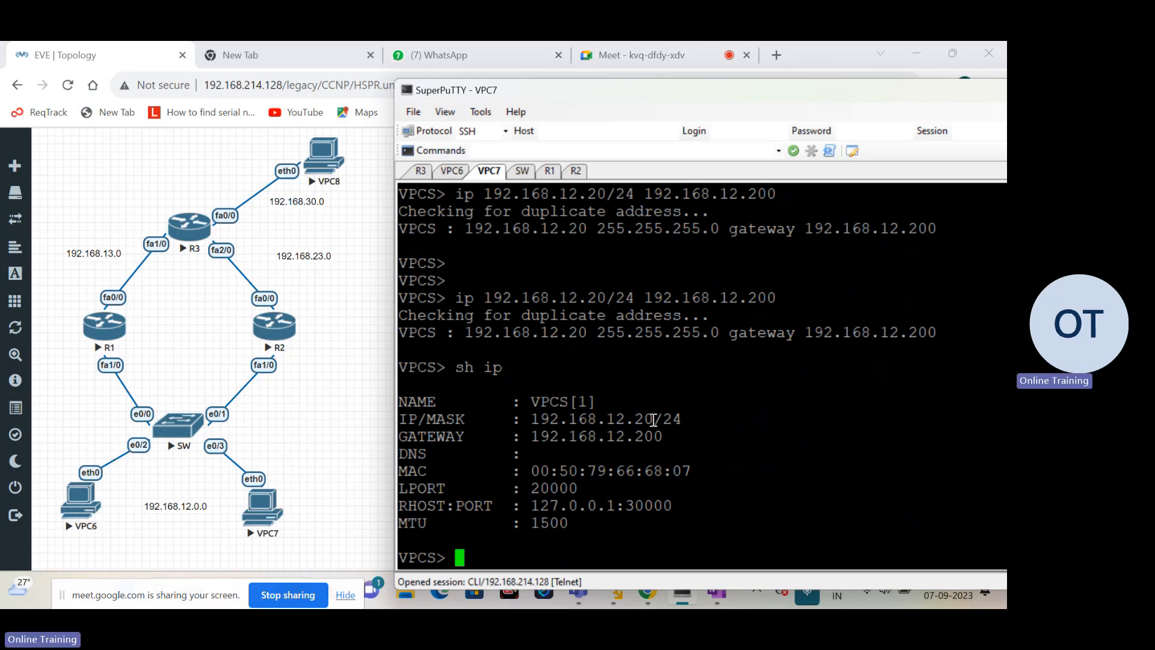
left_click_drag(653, 420, 609, 416)
left_click_drag(670, 440, 611, 436)
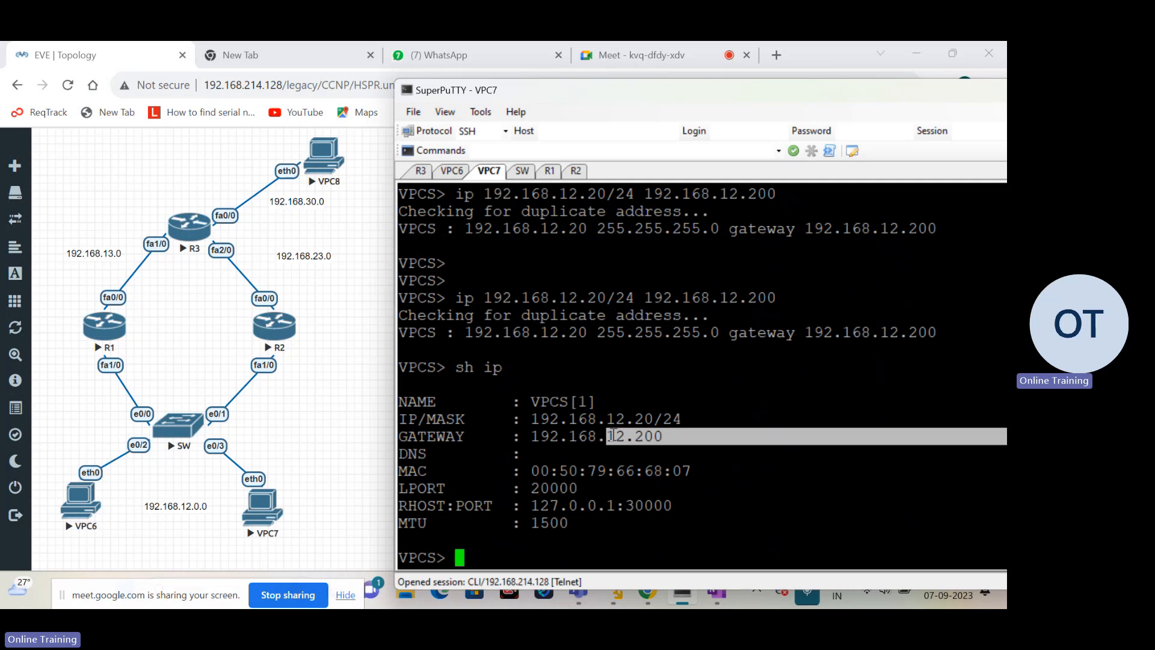
left_click(613, 384)
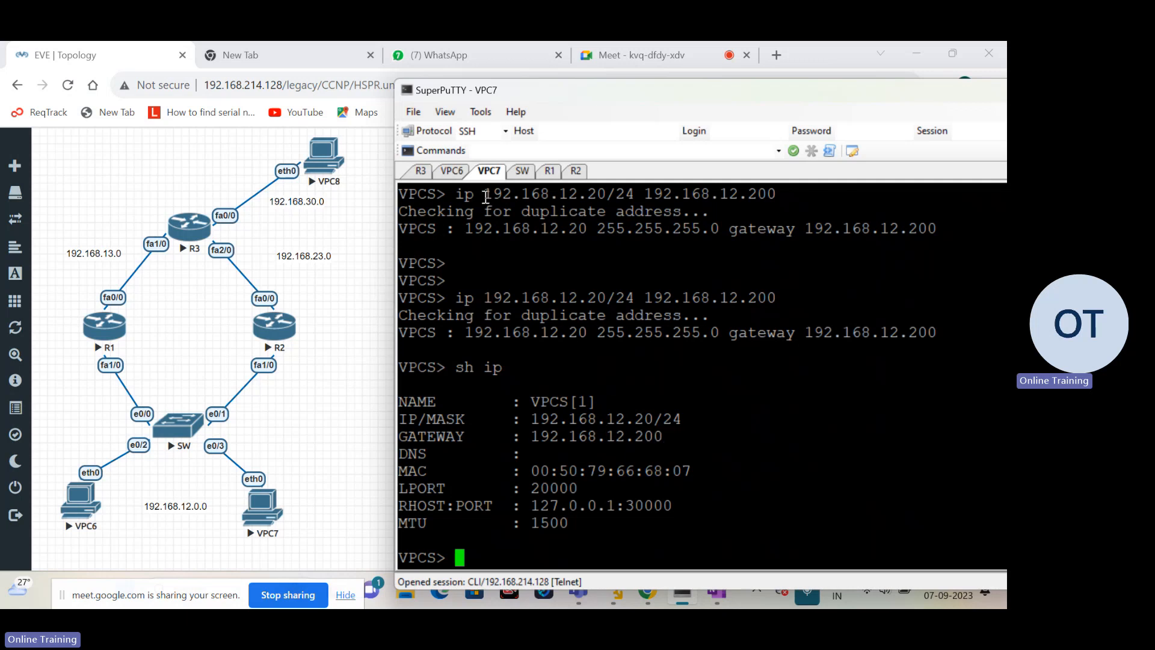
Step: Check VPC6's gateway entry and ping 192.168.30.10 from VPC6
left_click(459, 178)
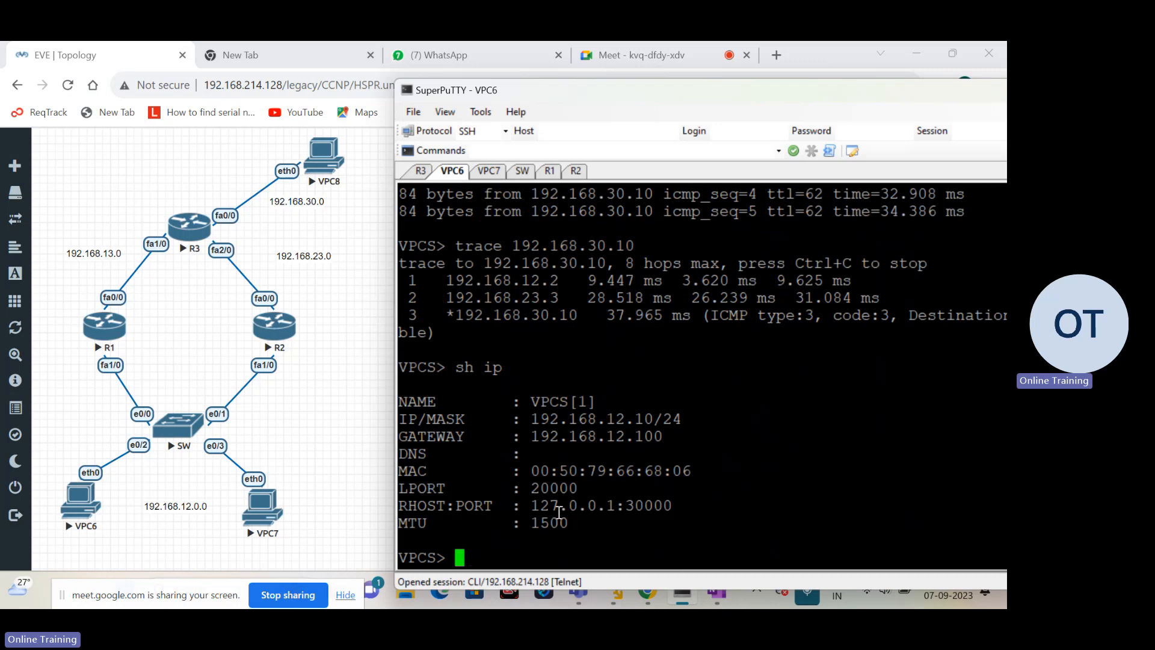
left_click_drag(664, 437, 616, 437)
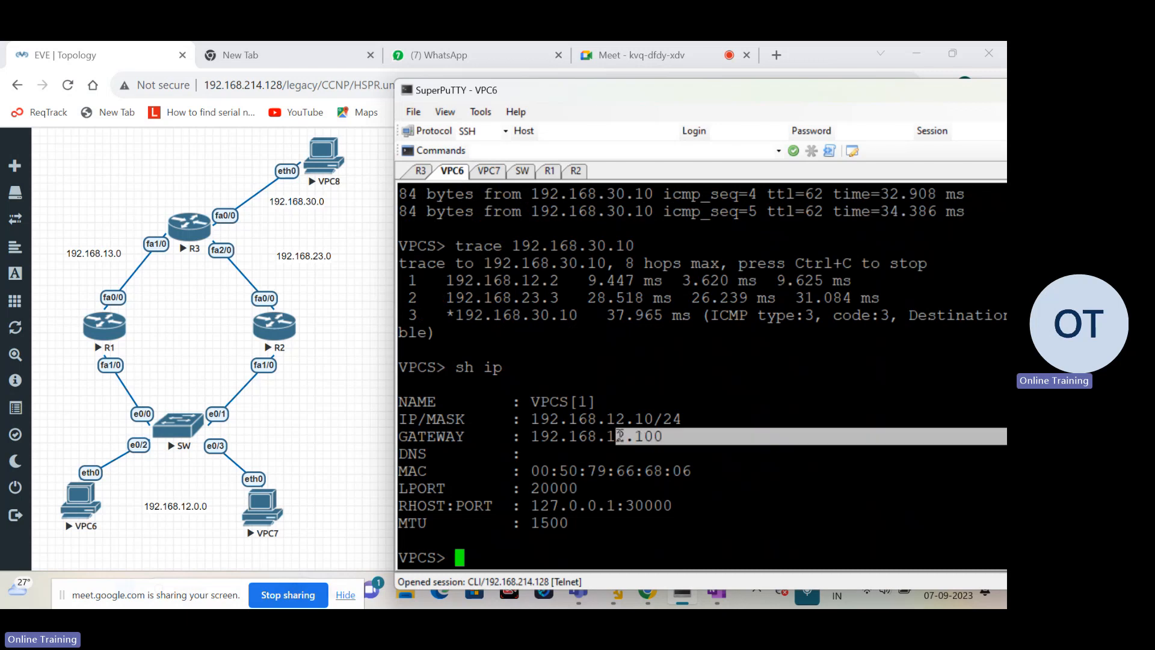
left_click(495, 550)
type("pi")
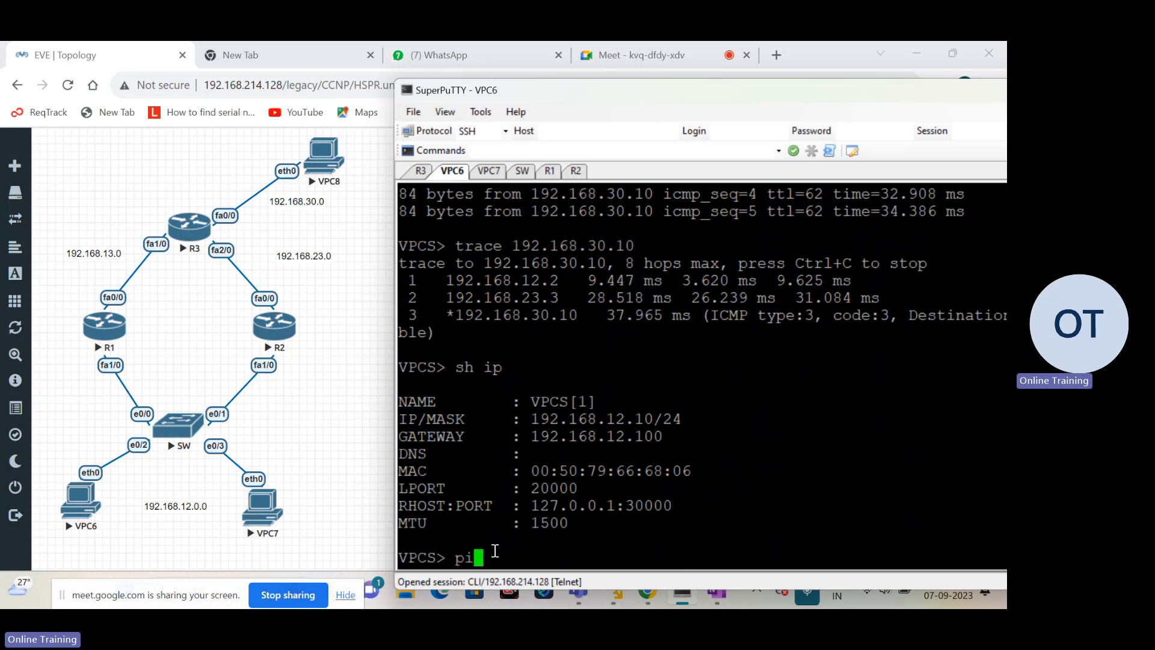
type("ng 192.168.")
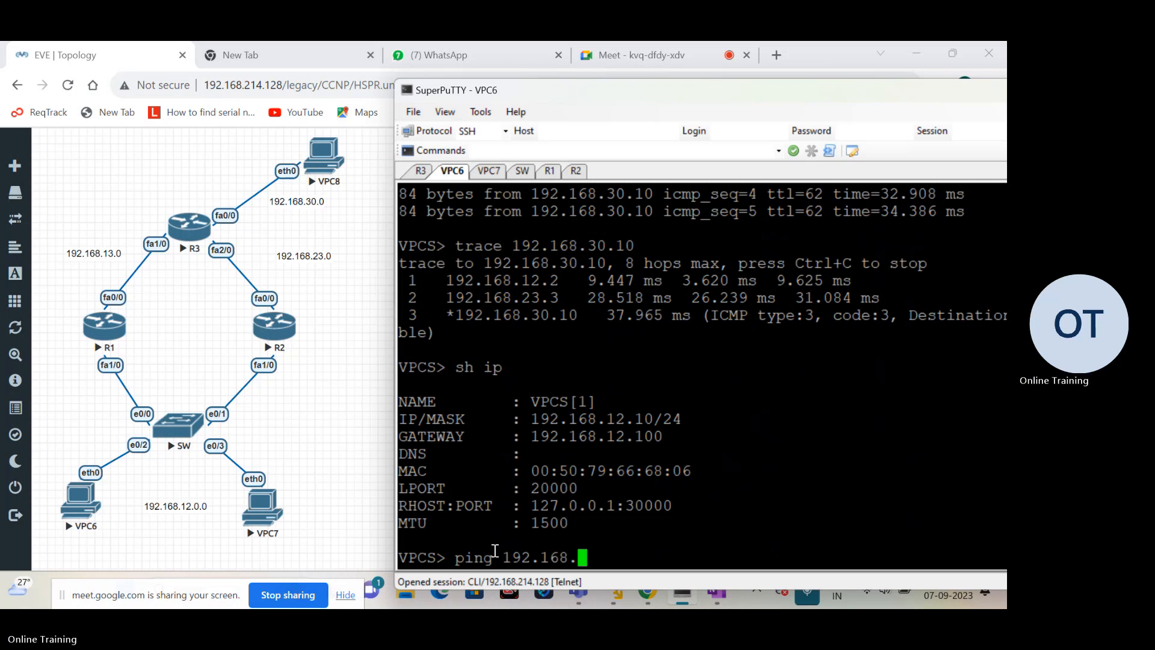
type("30.10")
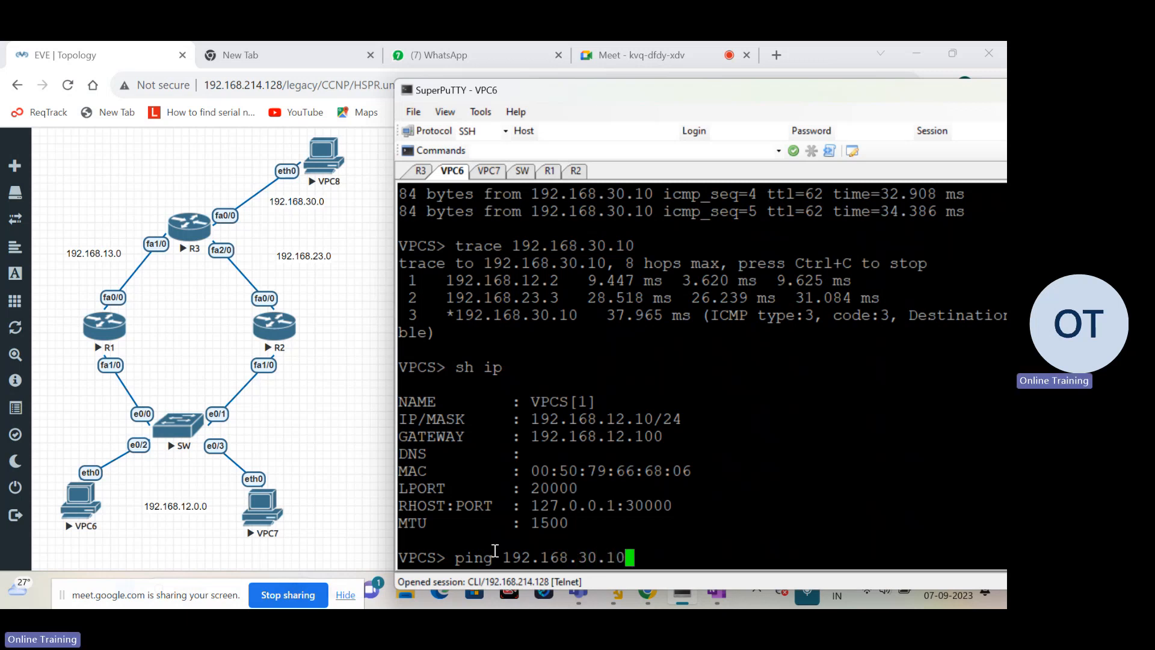
key("Return")
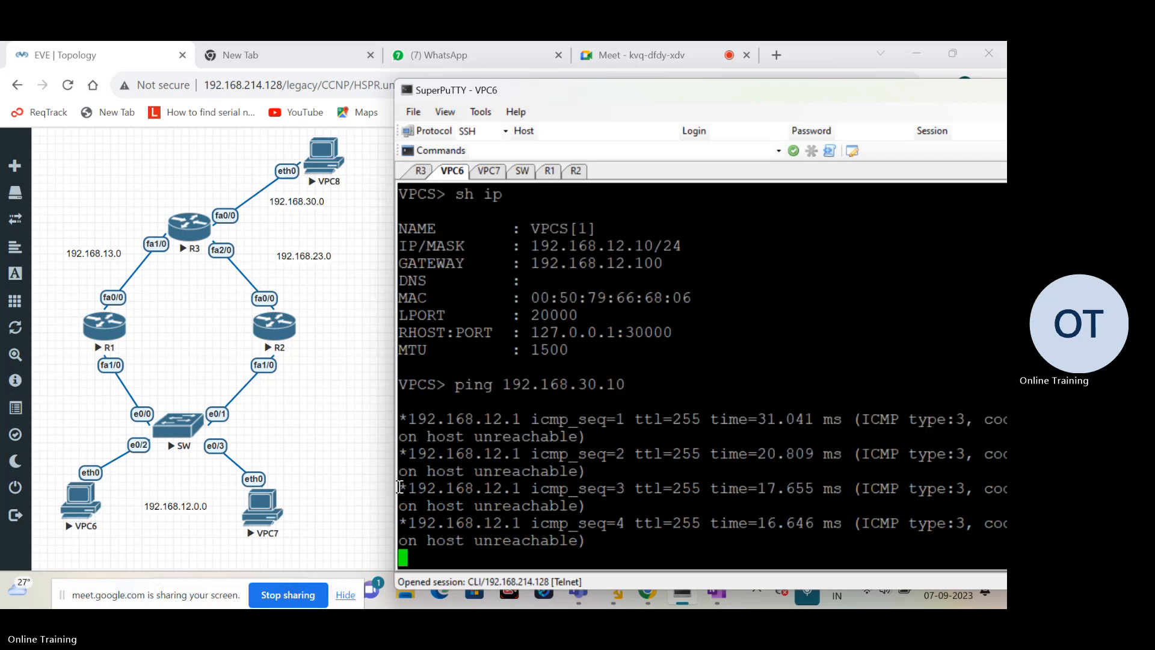
left_click_drag(395, 490, 362, 489)
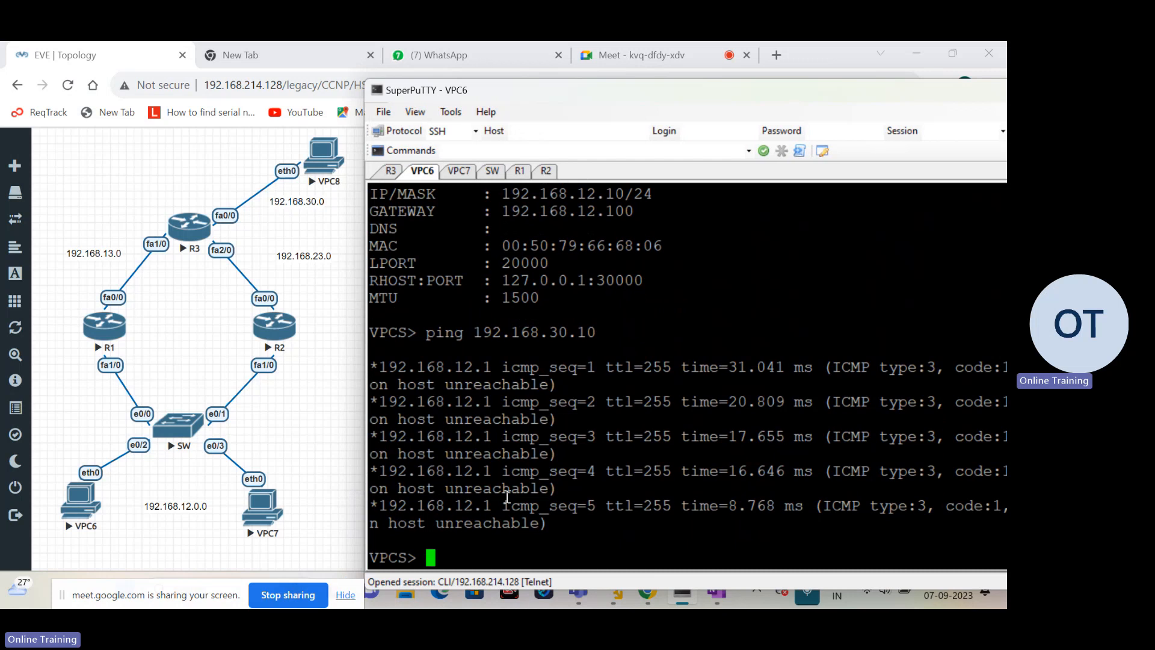
Step: Wake R3's console session and enter privileged EXEC mode
left_click(391, 171)
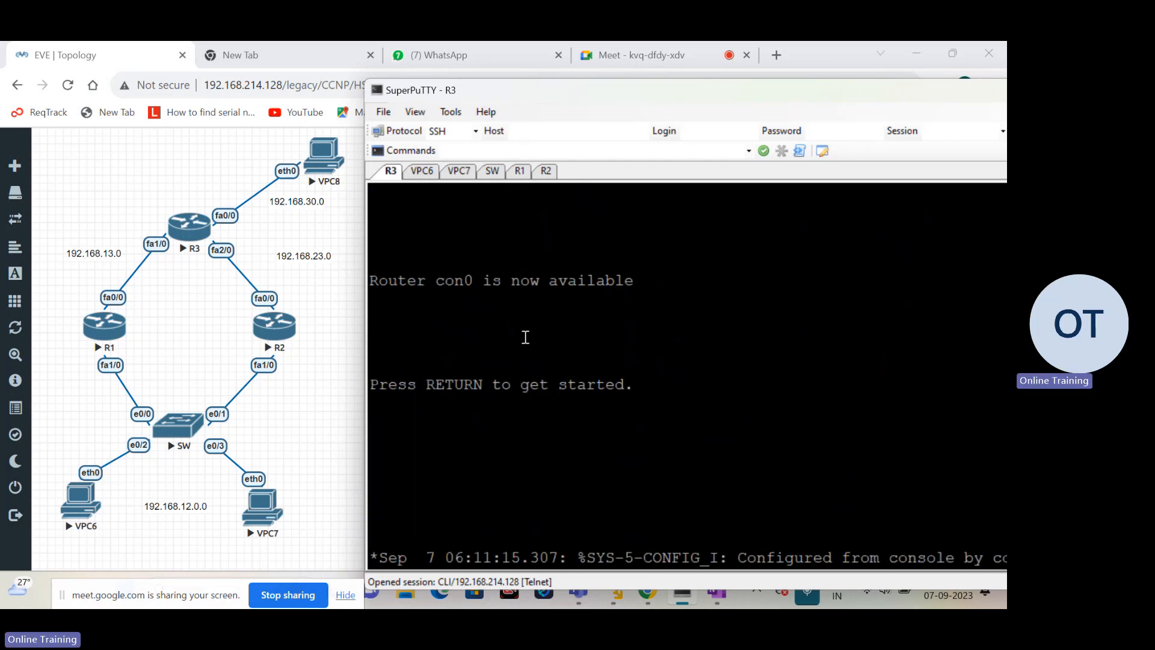
key("Return")
key("Return")
key("Return")
key("Return")
key("Return")
key("Return")
key("Return")
key("Return")
key("Return")
key("Return")
key("Return")
key("Return")
key("Return")
key("Return")
key("Return")
key("Return")
key("Return")
key("Return")
type("en")
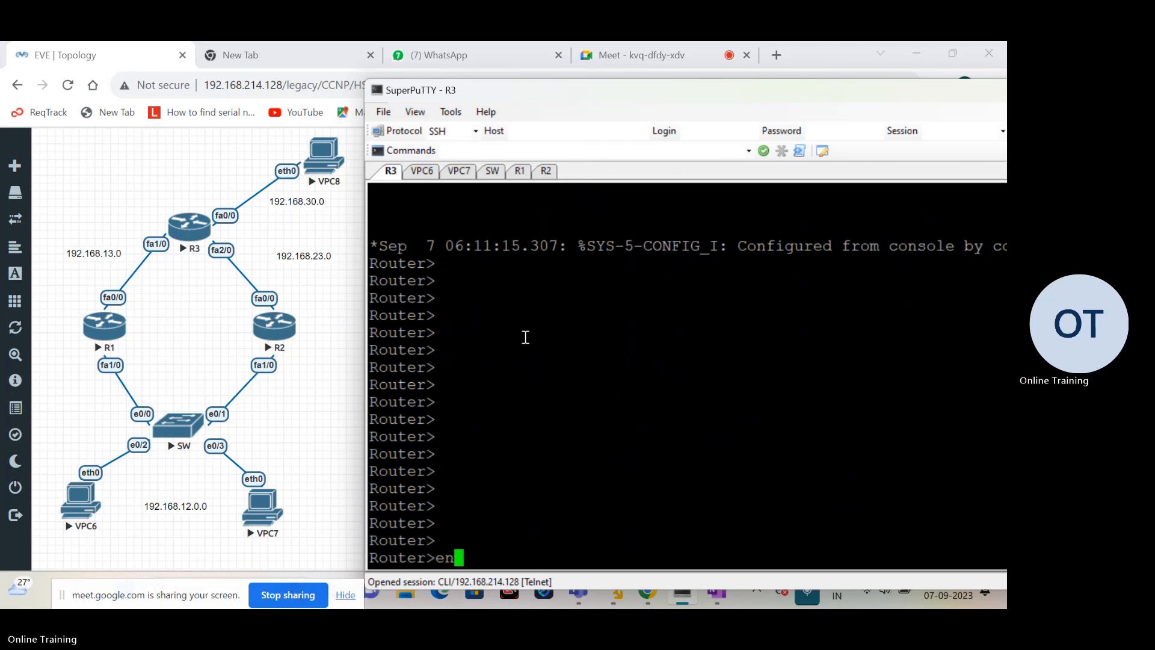
key("Return")
Step: Display R3's running configuration and examine the FastEthernet1/0 interface settings, ending the listing there
type("sh run")
key("Return")
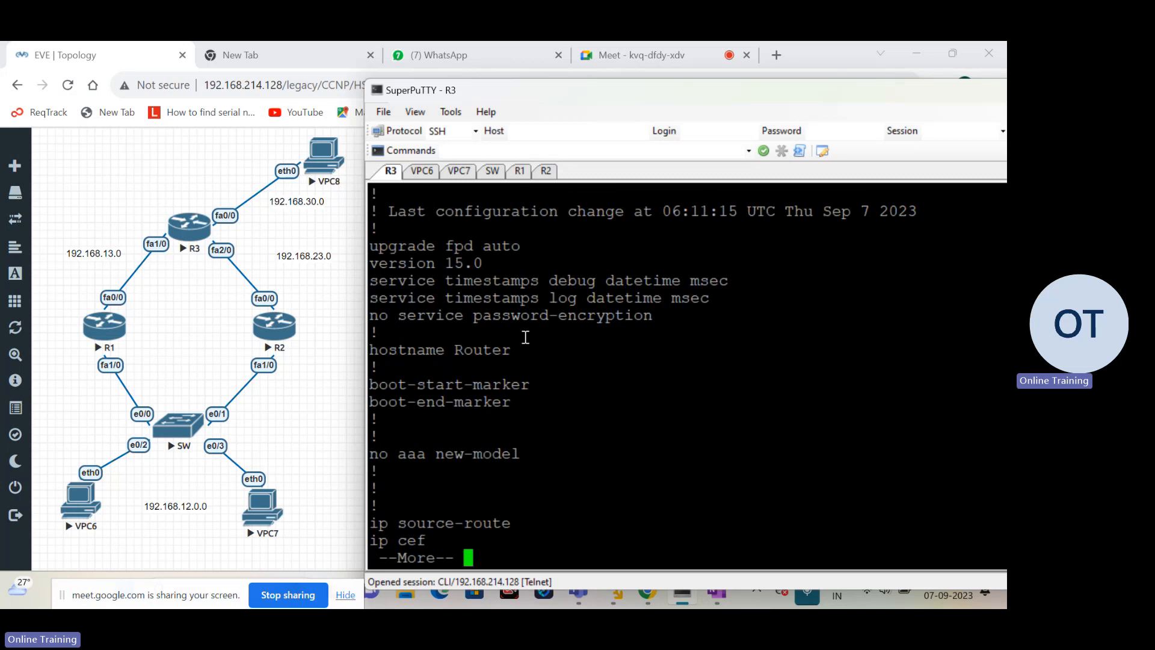
key("Return")
key("Return")
key("Return")
key("Return")
key("Return")
key("Return")
key("Return")
key("Return")
key("Return")
key("Return")
key("Return")
key("Return")
key("Return")
key("Return")
key("Return")
key("Return")
key("Return")
key("Return")
key("Return")
key("Return")
key("Return")
key("Return")
key("Return")
key("Return")
key("Return")
key("Return")
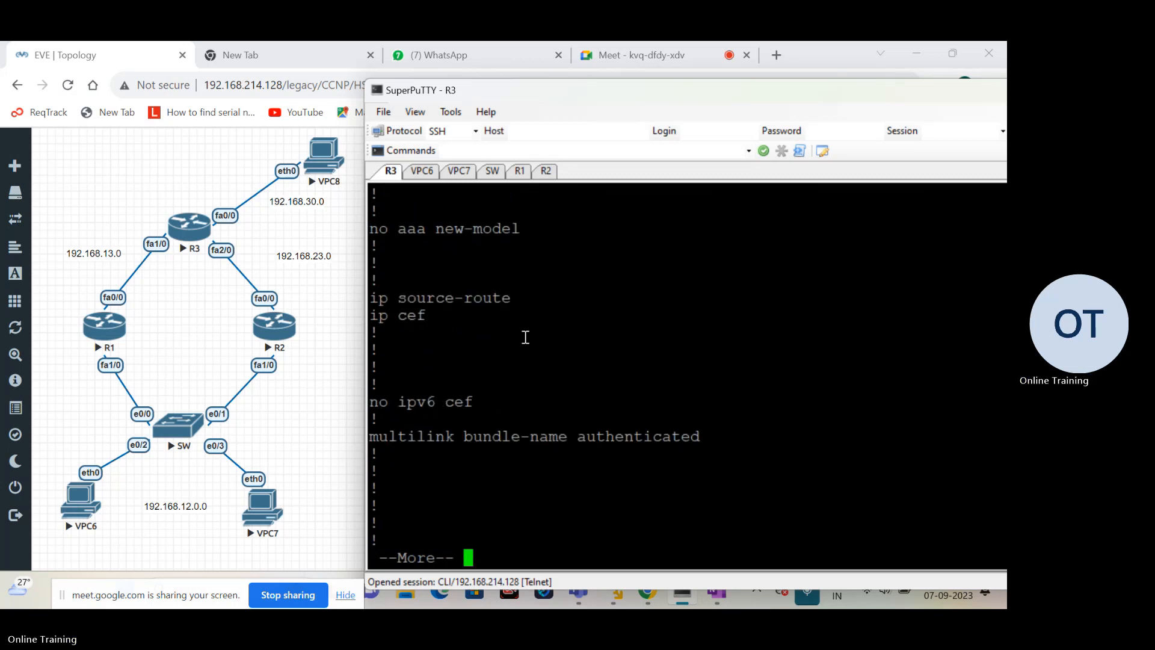
key("Return")
key("Return")
key("Return")
key("Return")
key("Return")
key("Return")
key("Return")
key("Return")
key("Return")
key("Return")
key("Return")
key("Return")
key("Return")
key("Return")
key("Return")
key("Return")
key("Return")
key("Return")
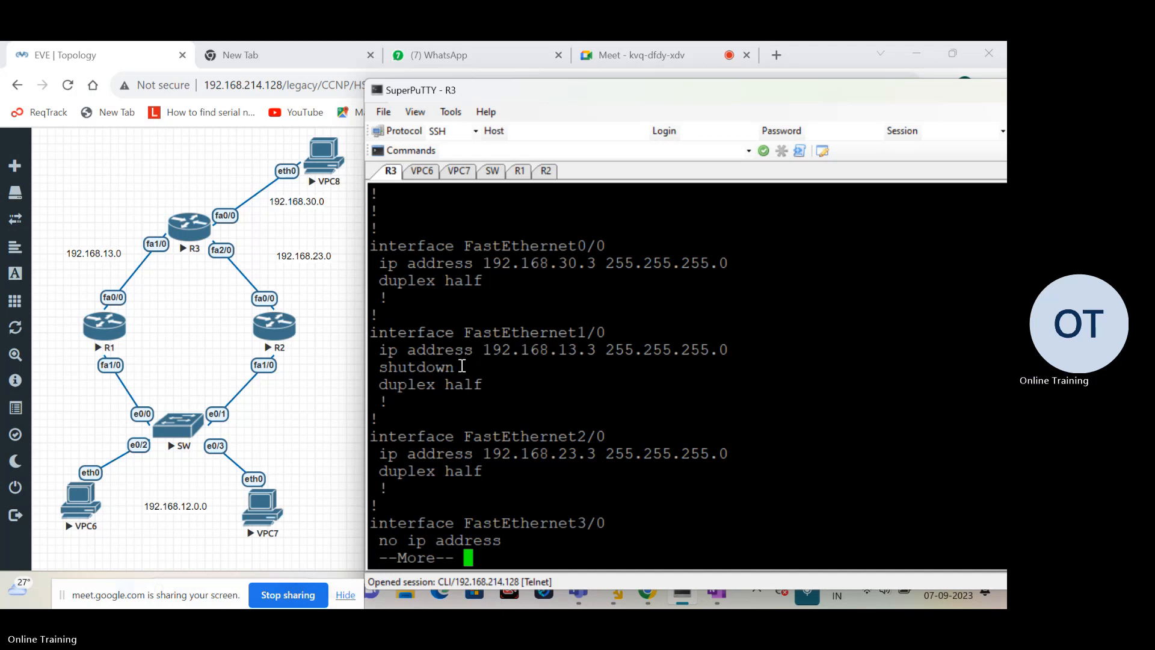
left_click_drag(460, 366, 384, 371)
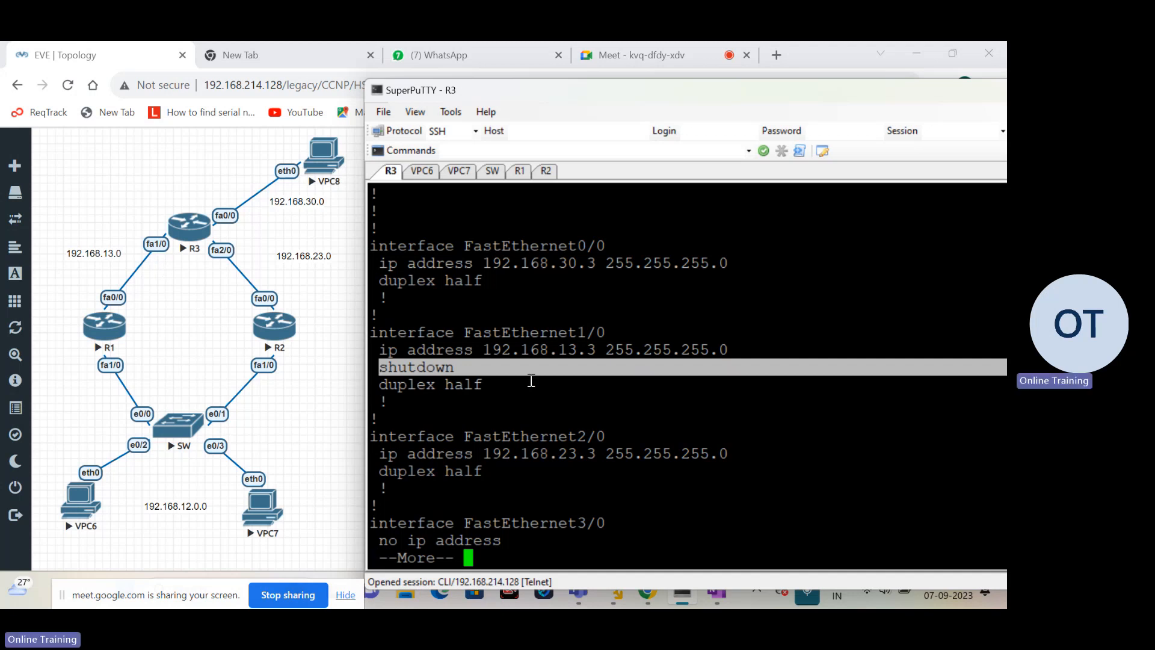
left_click(509, 373)
left_click_drag(460, 373, 389, 370)
type("q")
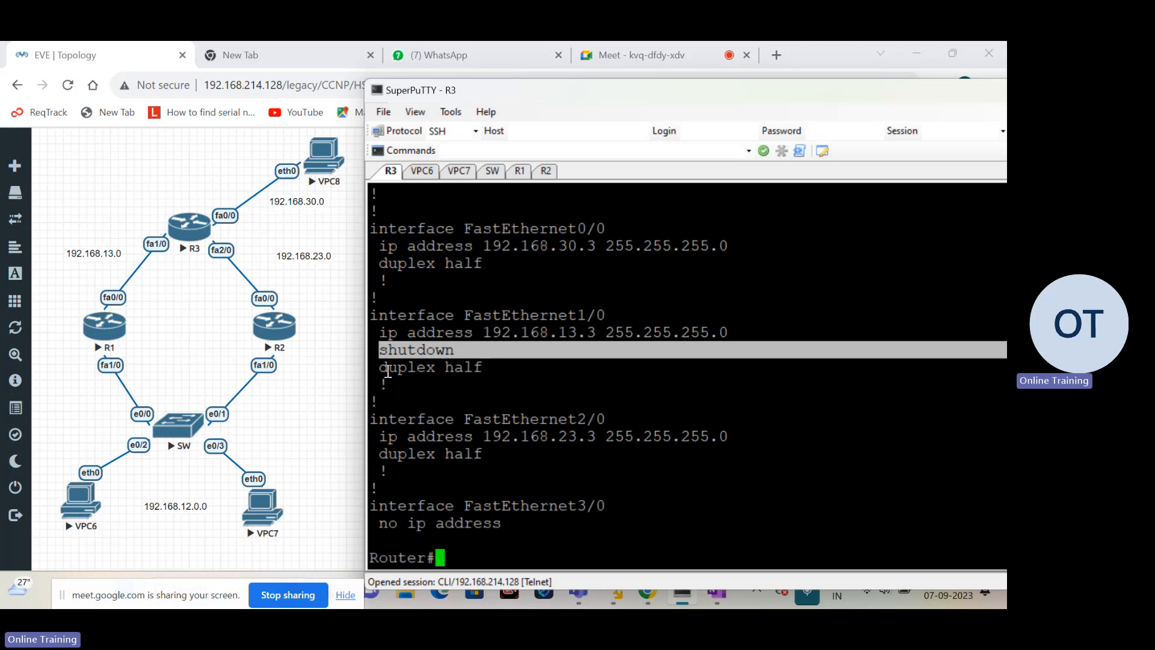
Step: Enable R3's FastEthernet1/0 interface with no shut and return to privileged EXEC mode
type("config t")
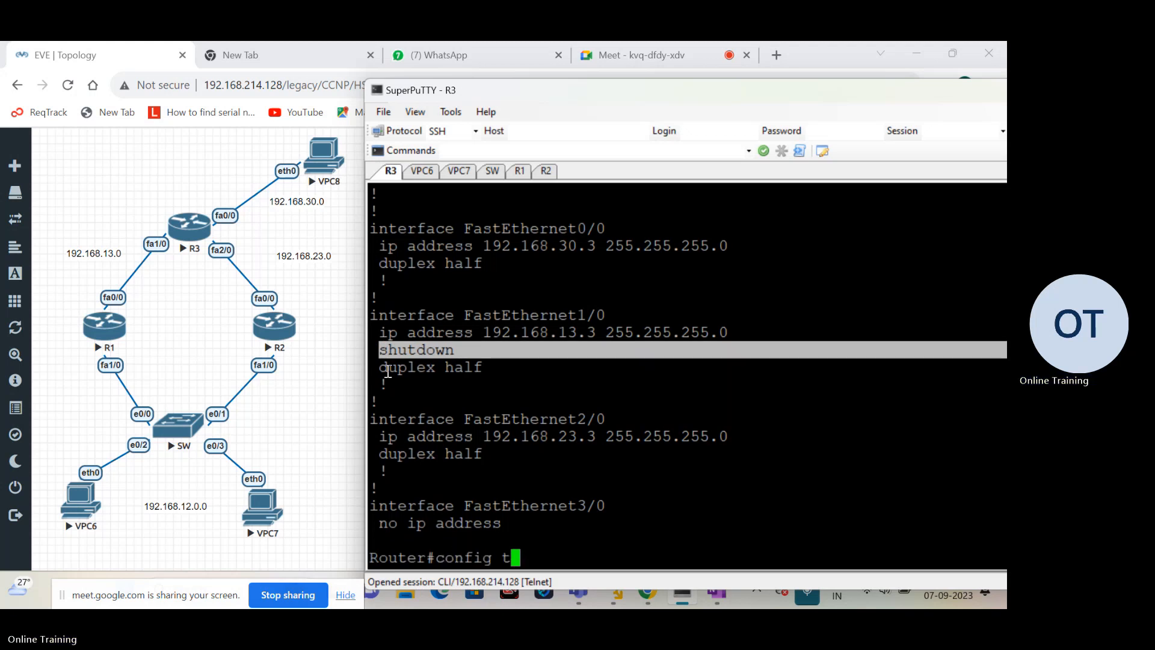
key("Return")
type("int ")
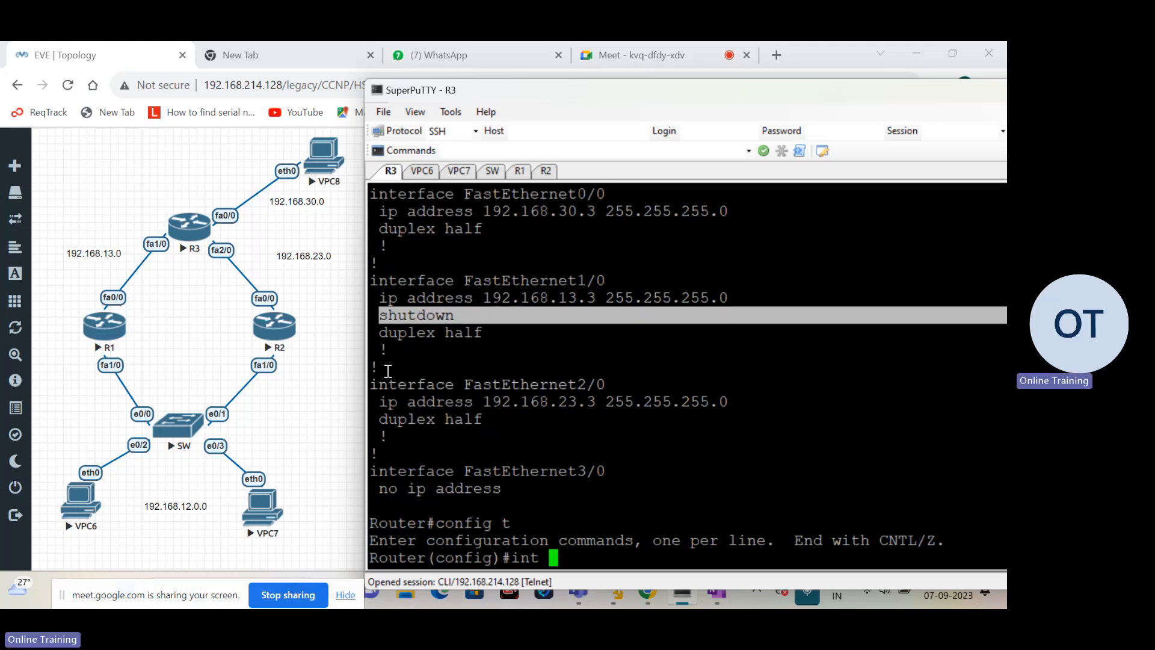
type("f1/0")
key("Return")
type("no shut")
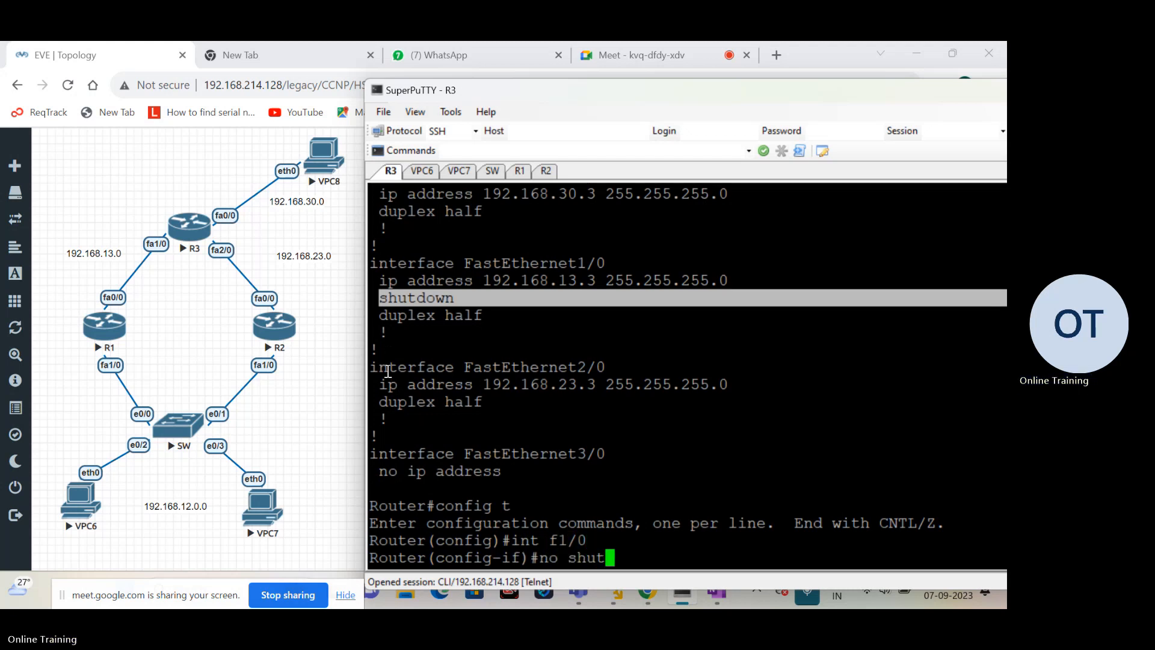
key("Return")
key("Return")
key("ctrl+z")
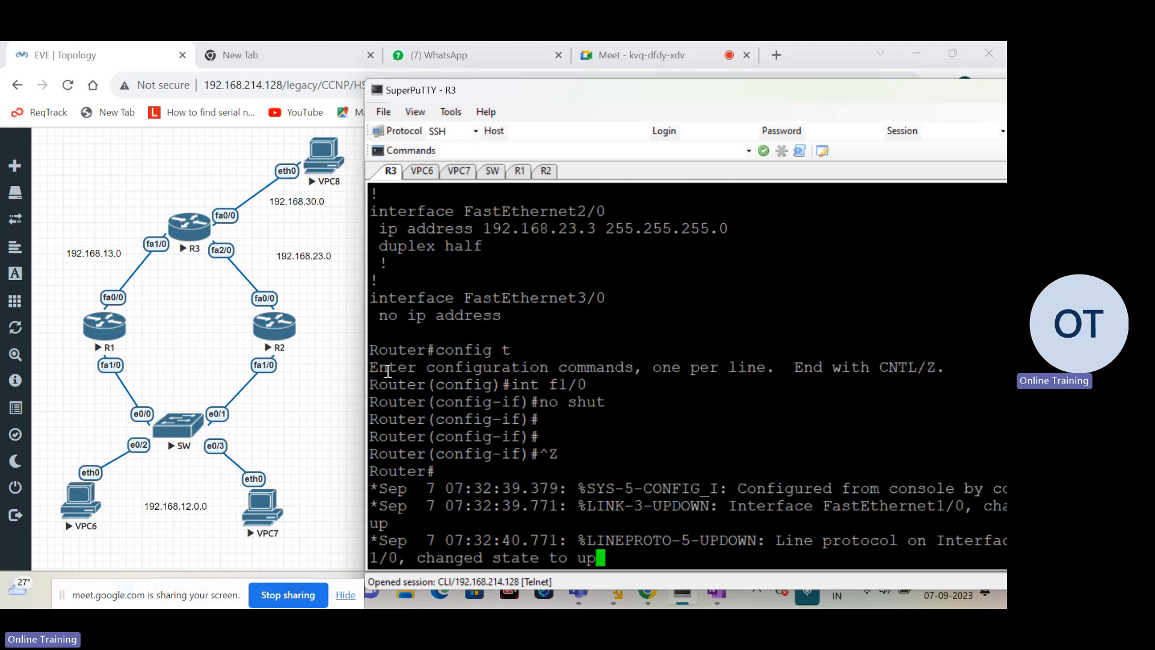
Step: Review the shutdown line under FastEthernet1/0 in R3's earlier configuration listing
scroll(389, 371, "up", 7)
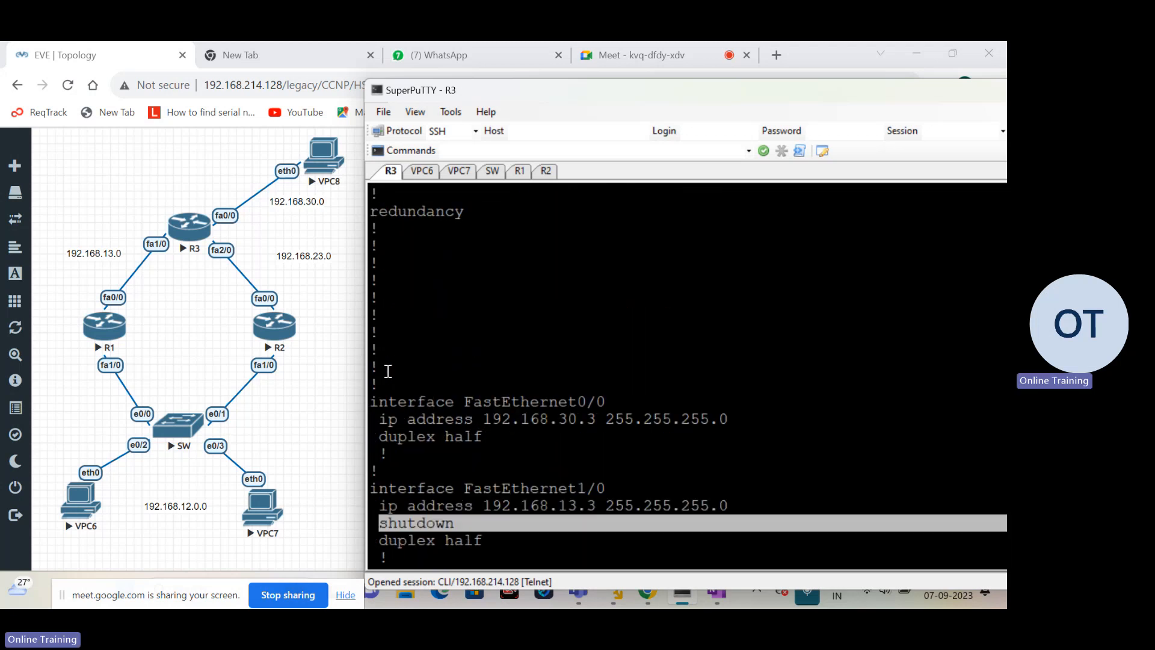
scroll(388, 372, "down", 4)
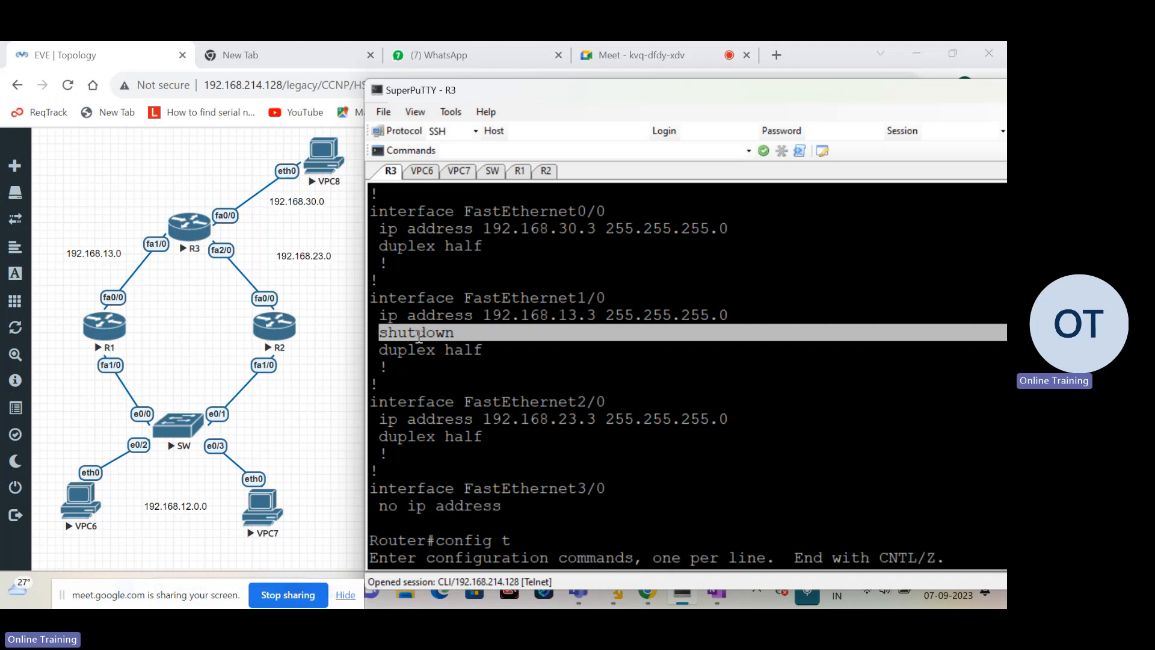
left_click_drag(626, 298, 397, 339)
left_click(485, 332)
Step: Ping 192.168.30.10 from VPC6 again and display VPC6's IP settings
left_click(421, 172)
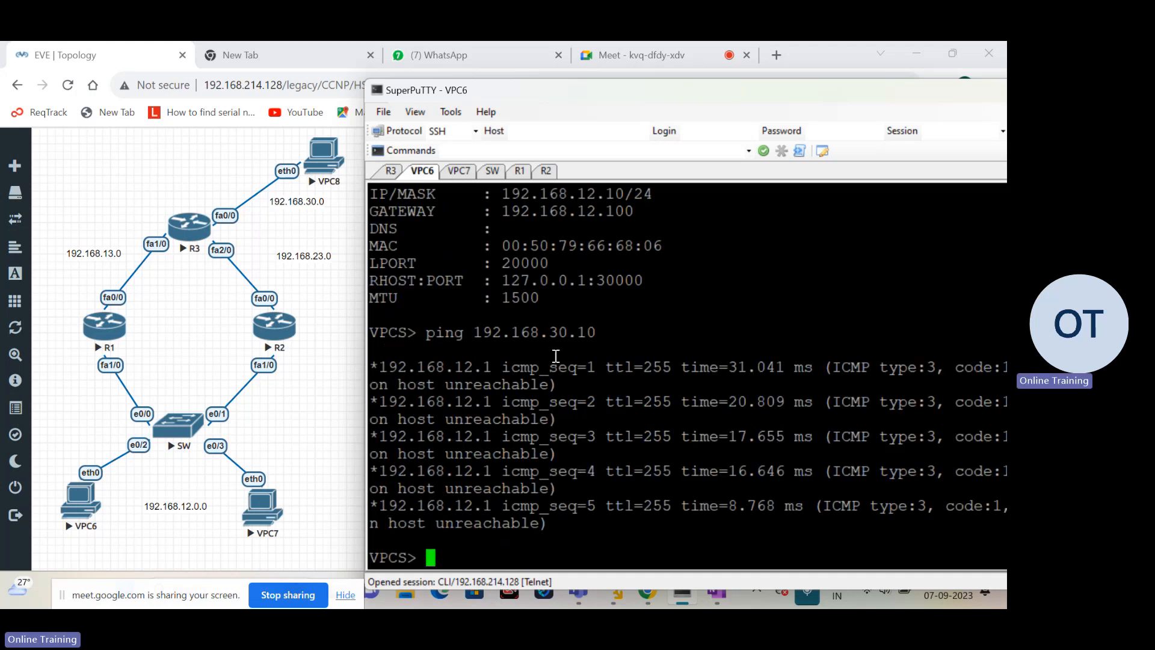
key("Up")
key("Return")
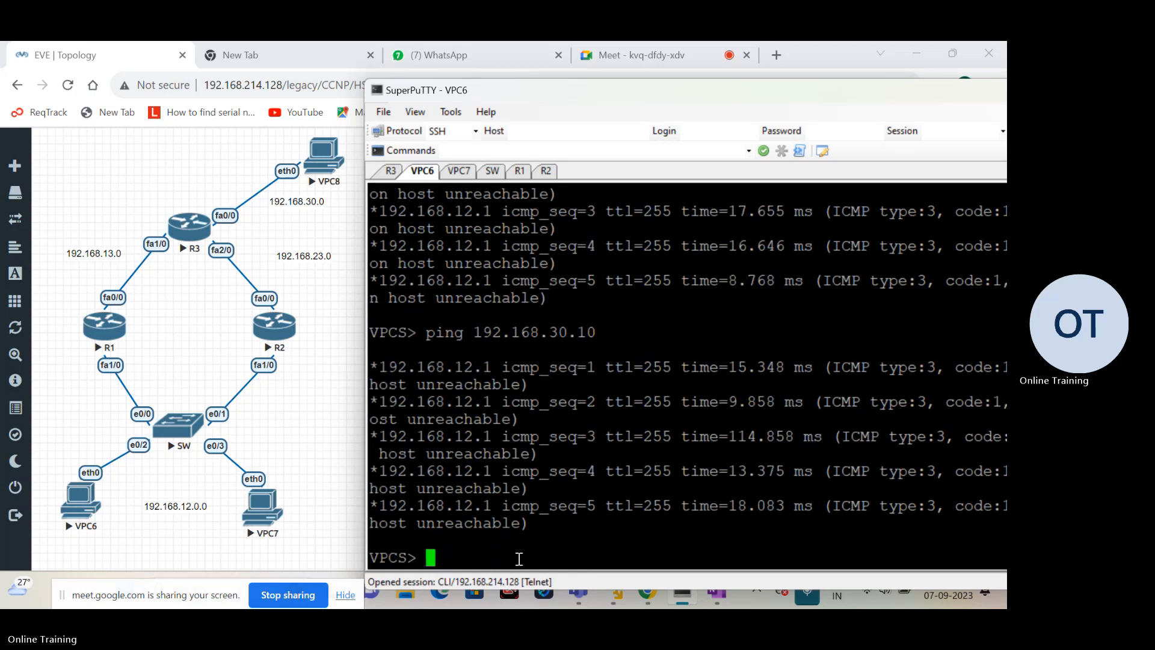
type("sh ip")
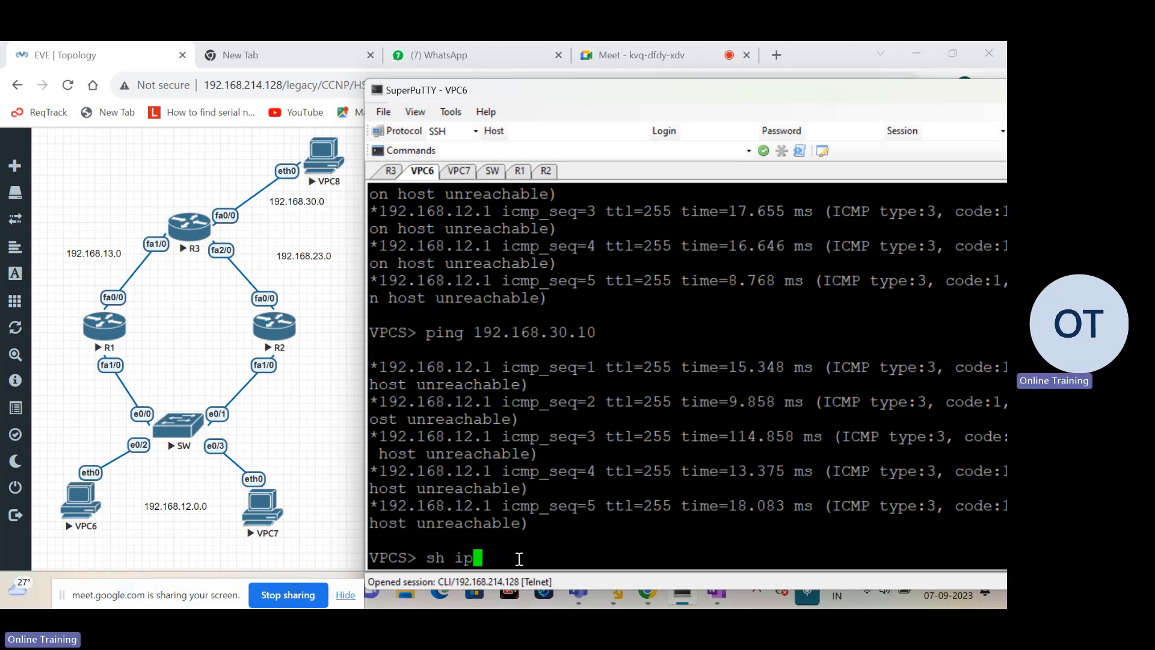
key("Return")
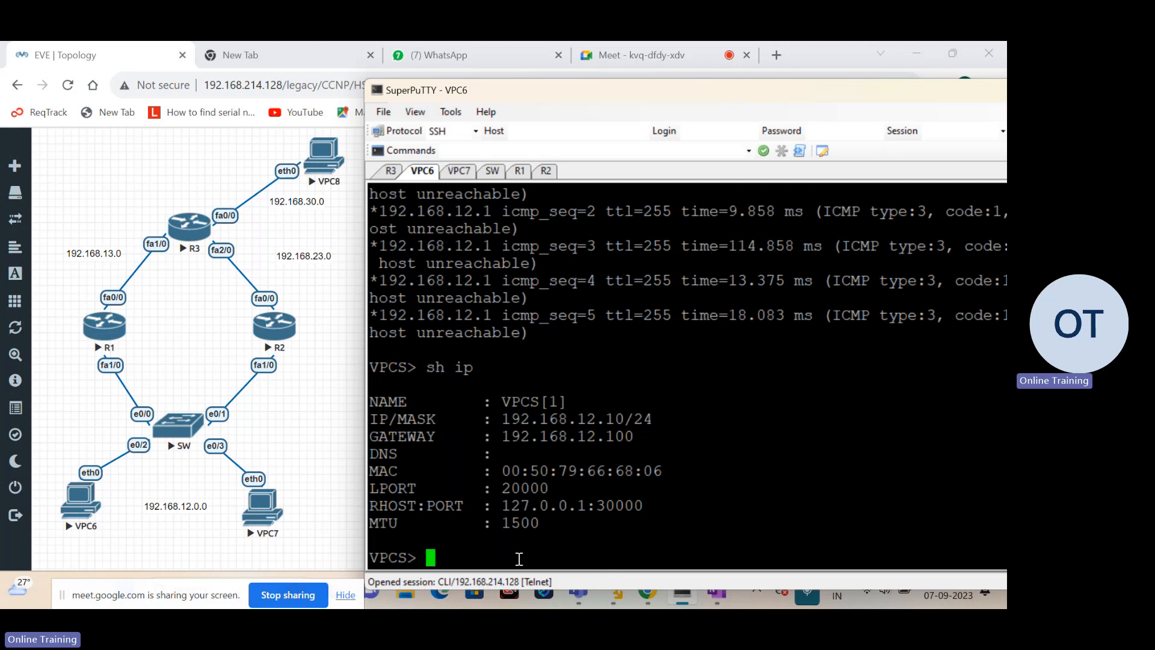
key("Return")
key("Return")
key("Return")
key("Return")
key("Return")
key("Return")
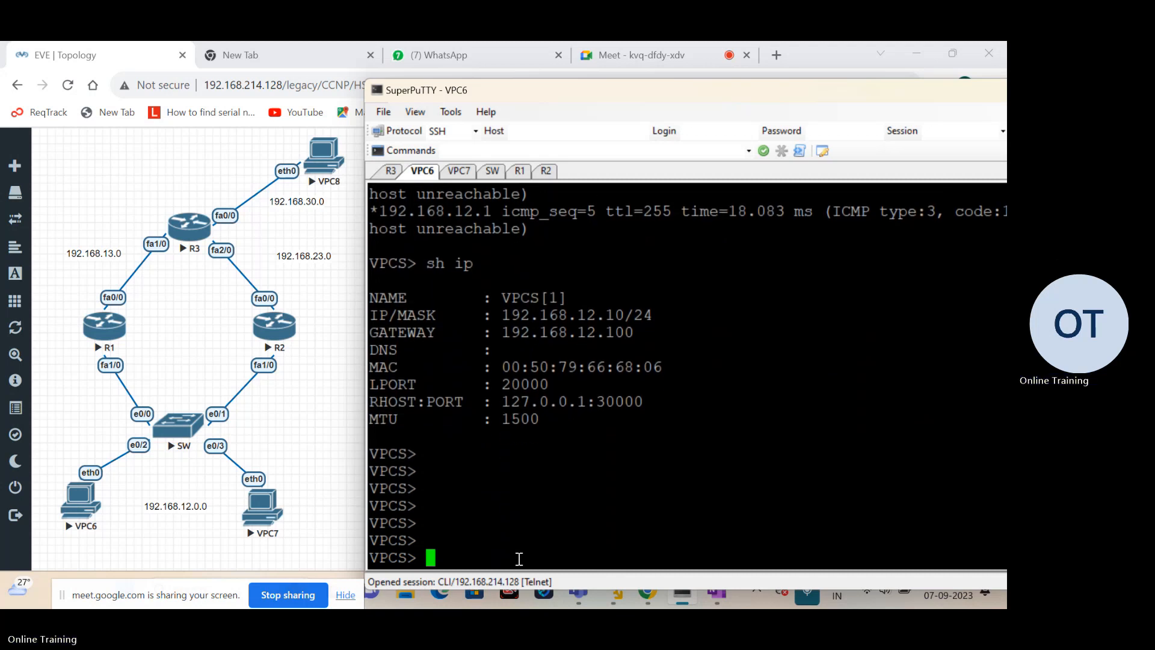
Step: Switch to VPC7's console and ping 192.168.30.10 from it
left_click(459, 172)
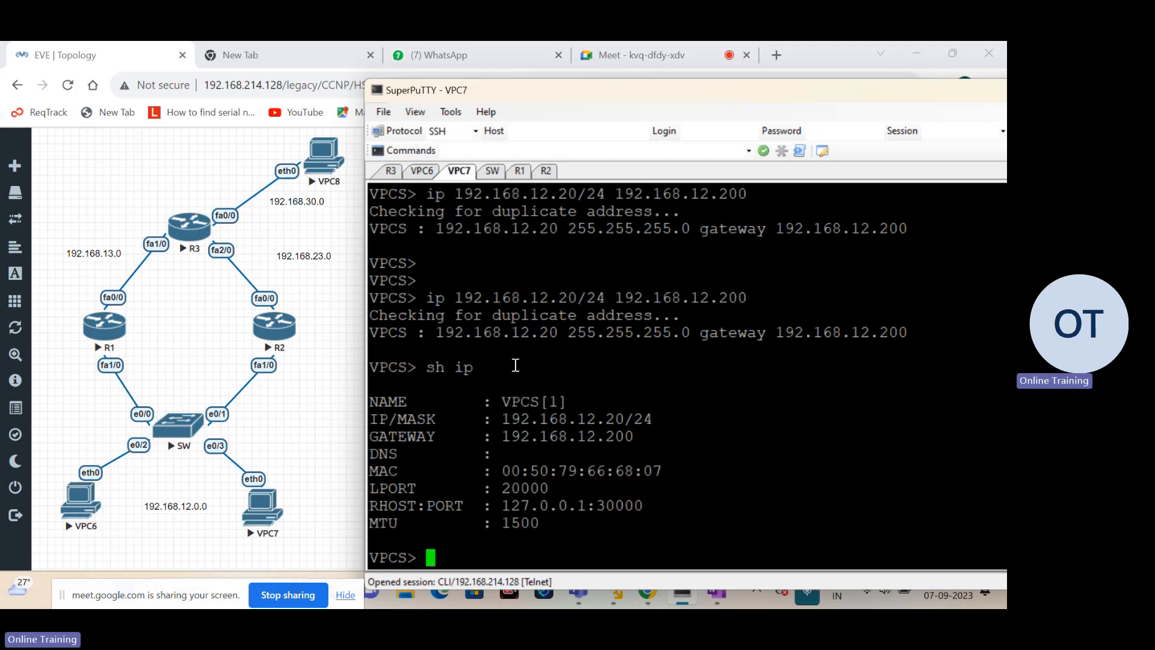
type("ping ")
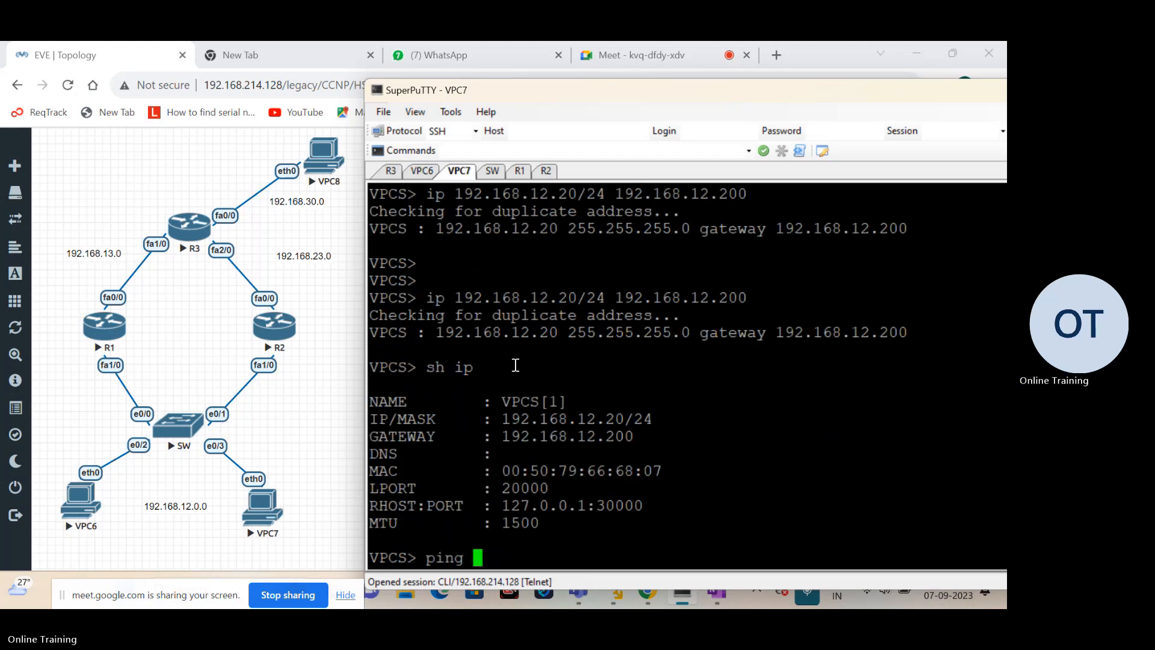
type("192.1")
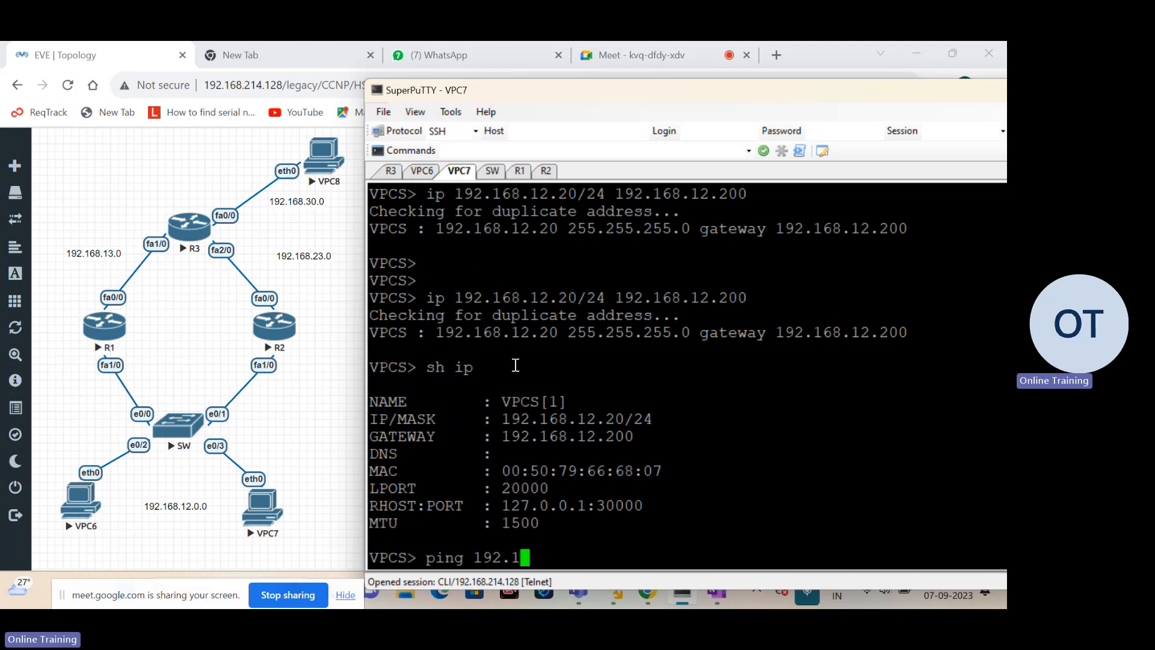
type("68.30.10")
key("Return")
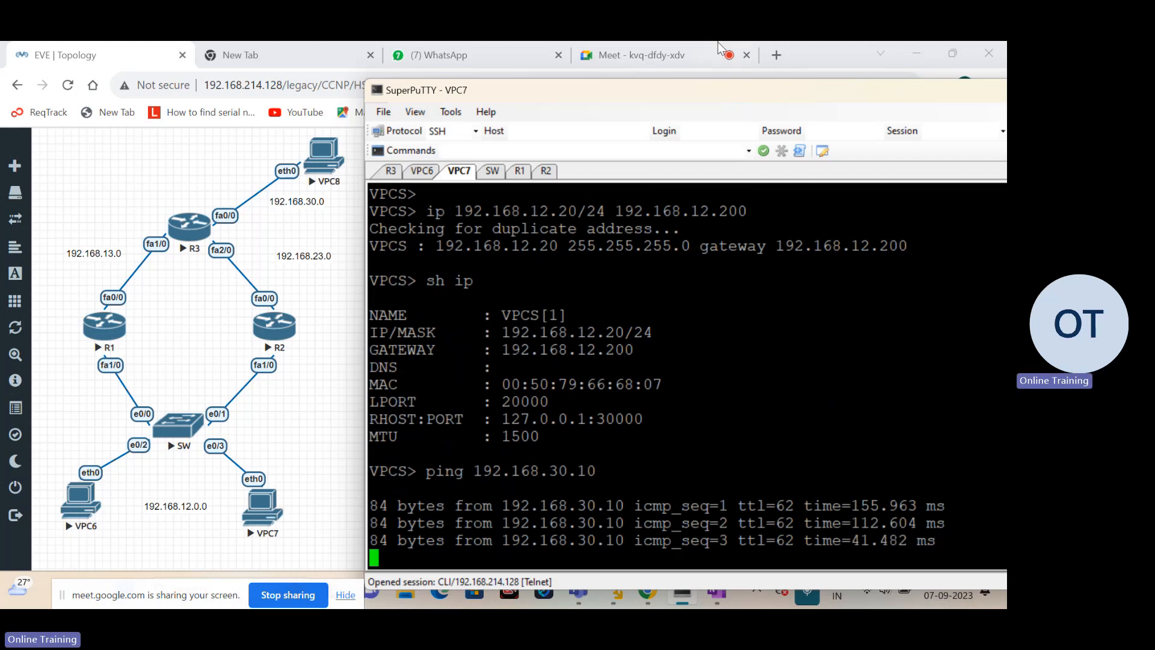
Step: Return to VPC6's console and repeat the ping to 192.168.30.10
left_click(421, 172)
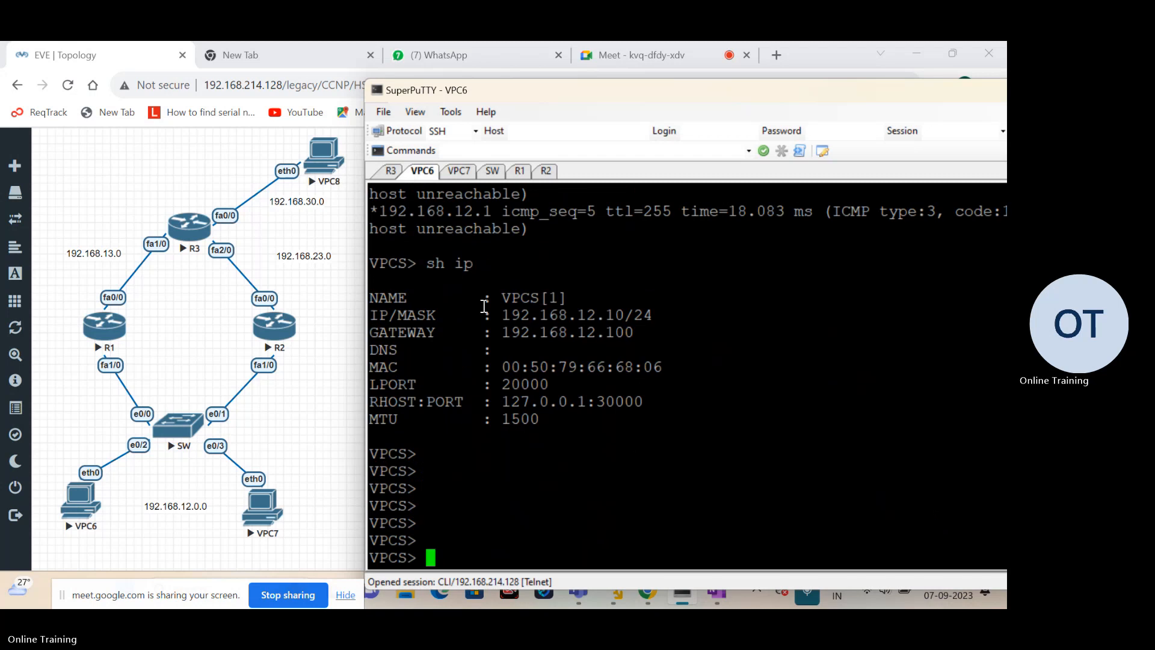
key("Up")
key("Up")
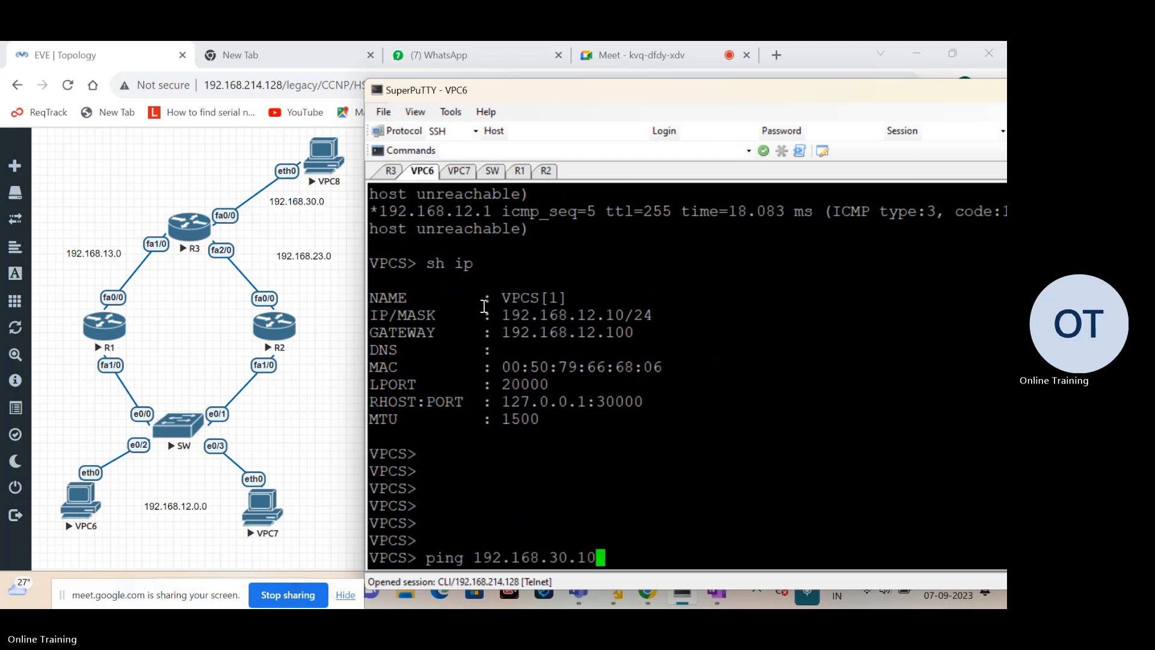
key("Return")
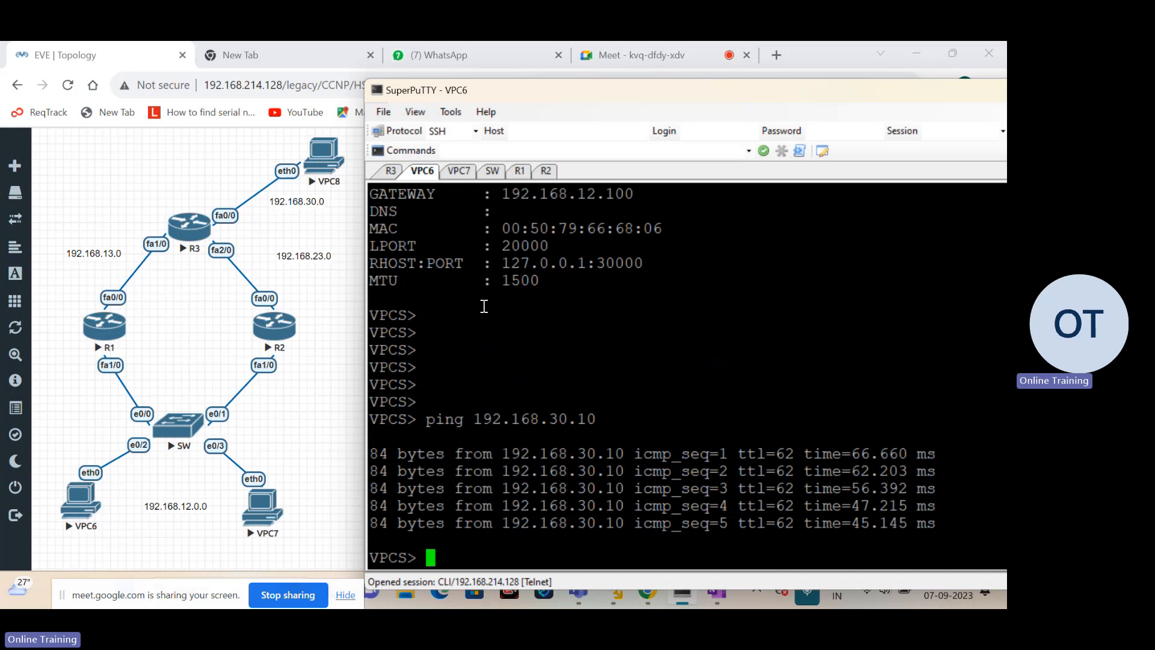
Step: Trace the route from VPC6 to 192.168.30.10 by reusing the last ping command with trace in place of ping
key("Up")
key("Left")
key("Left")
key("Left")
key("Left")
key("Left")
key("Left")
key("Left")
key("Left")
key("Left")
key("Left")
key("Left")
key("Left")
key("Left")
key("Left")
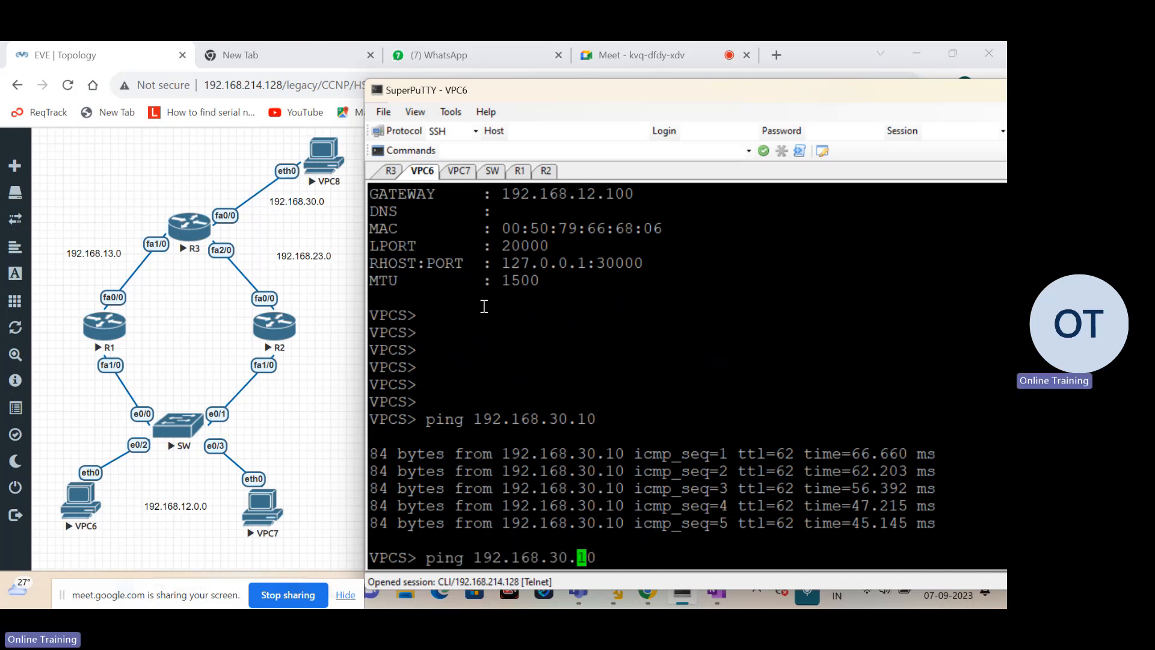
key("BackSpace")
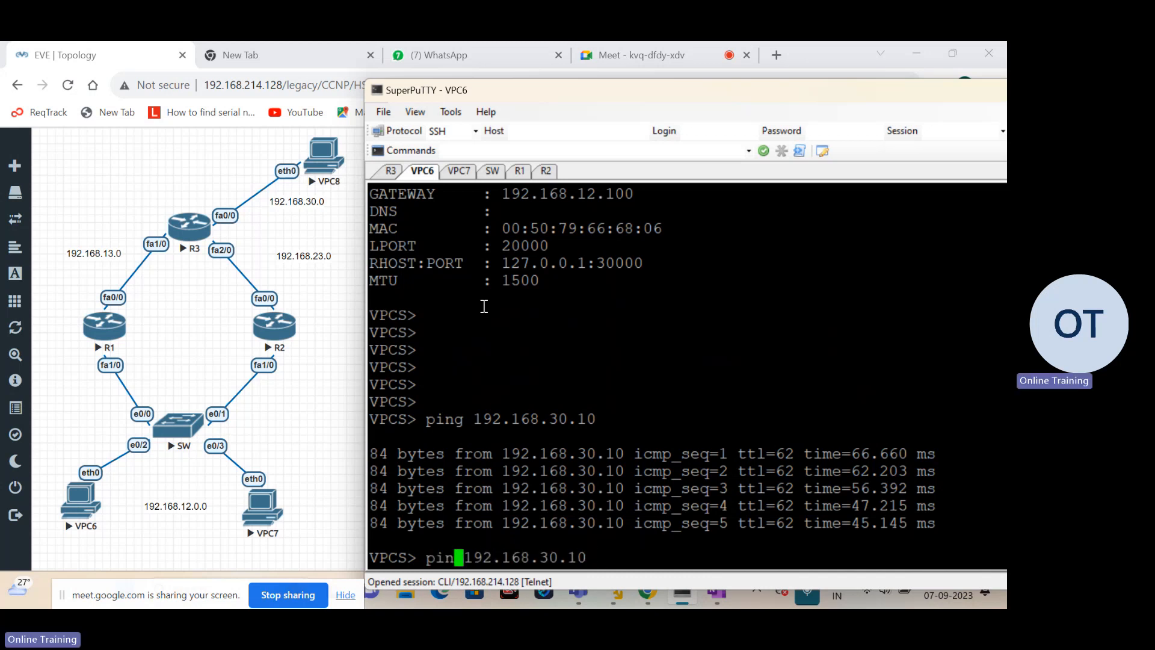
key("BackSpace")
key("BackSpace")
key("BackSpace")
type("trace")
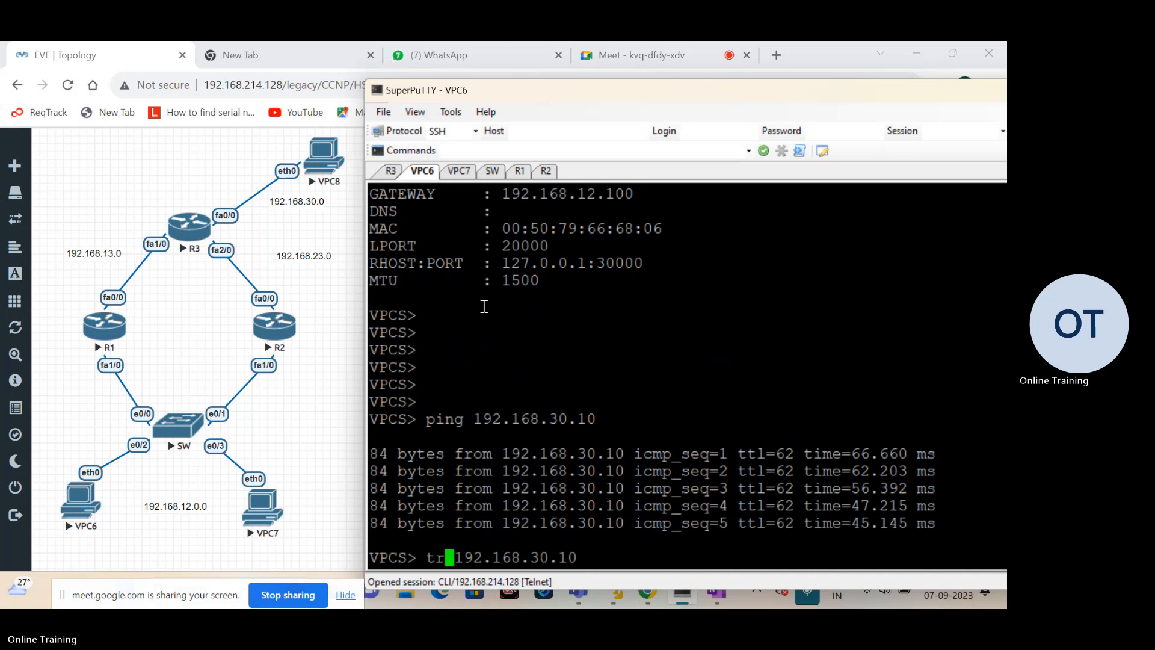
key("Return")
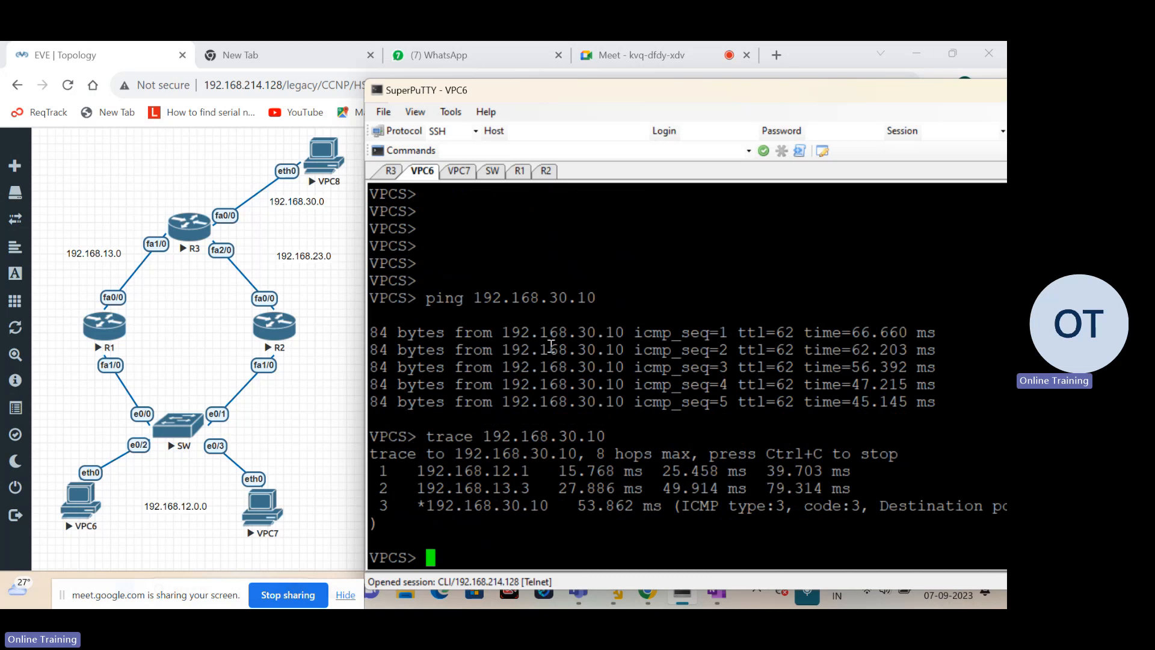
Step: Compare VPC6's gateway address with the first hop of its trace
scroll(551, 346, "up", 4)
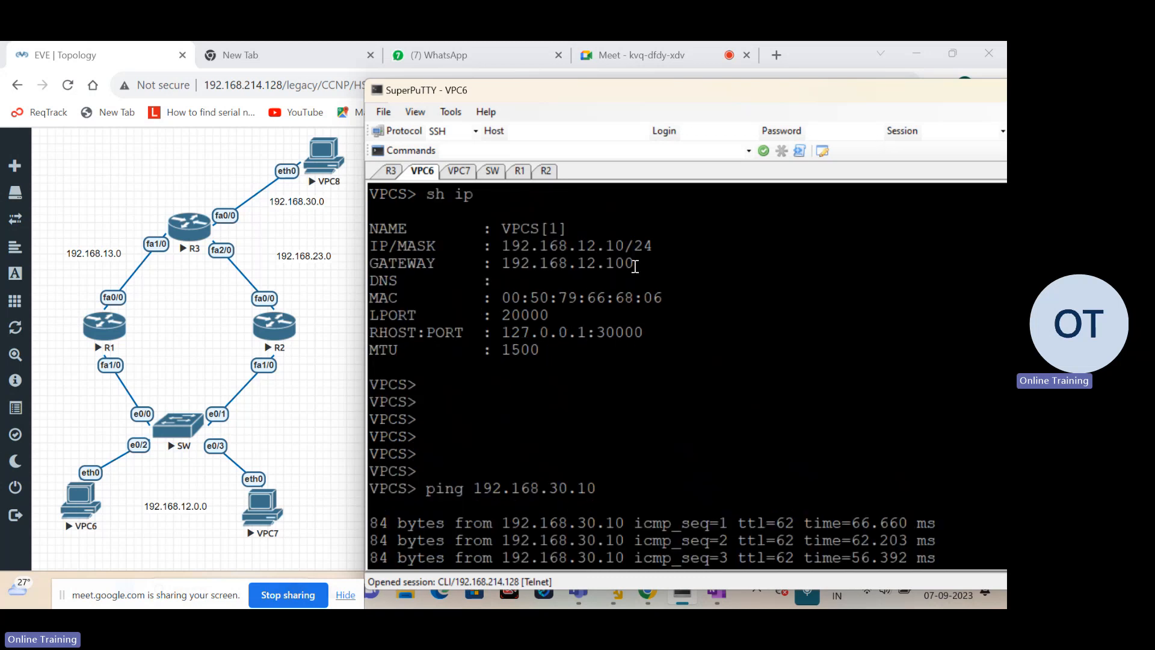
left_click_drag(633, 266, 583, 266)
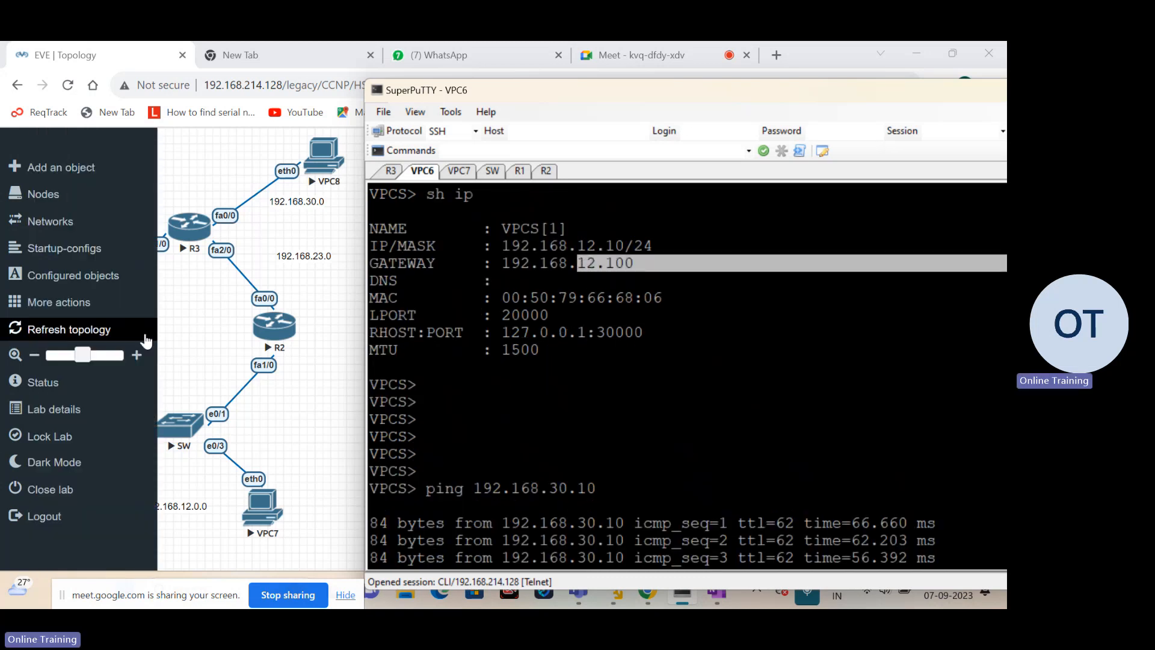
left_click(555, 435)
scroll(555, 436, "down", 4)
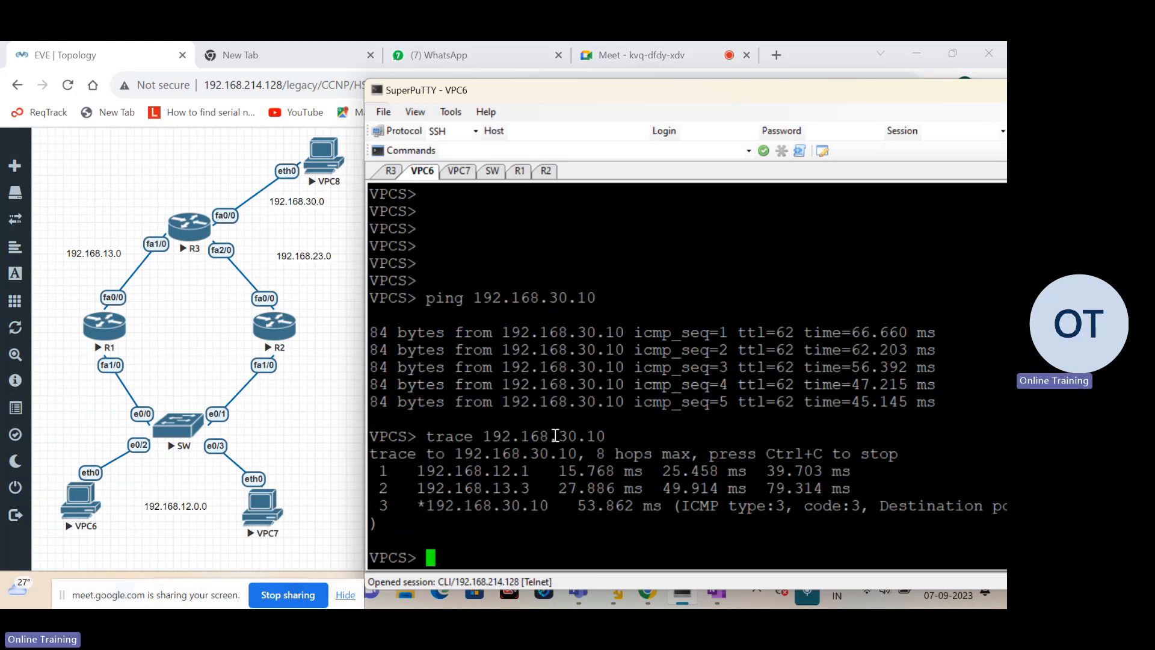
left_click_drag(536, 473, 494, 470)
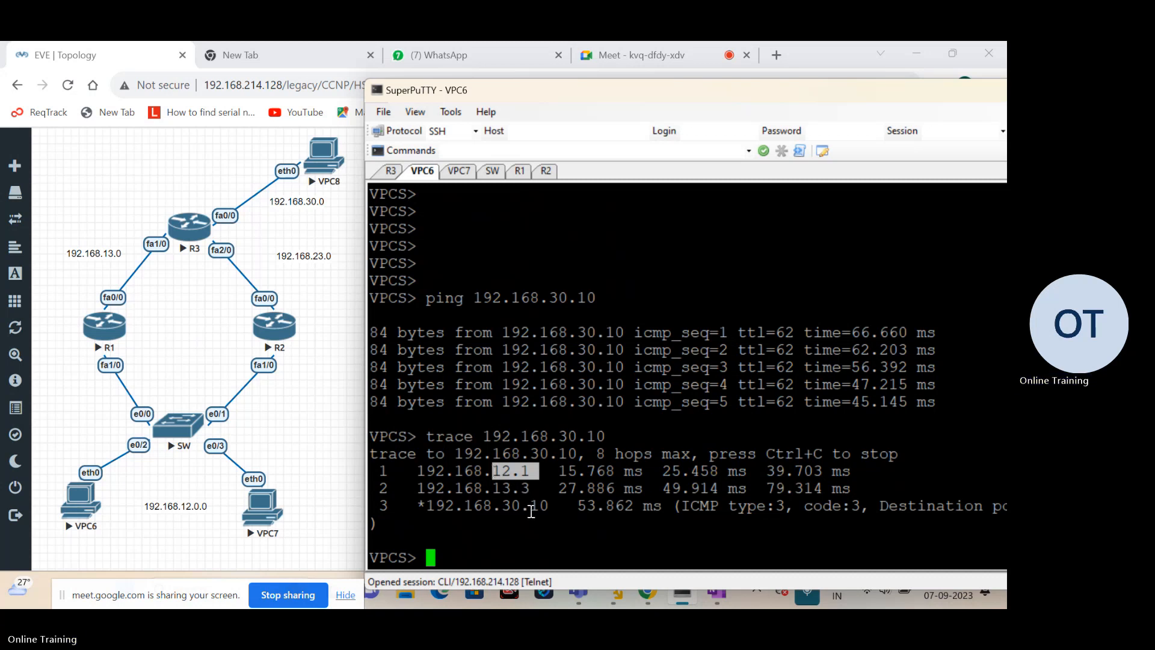
Step: Trace the route from VPC7 to 192.168.30.10 and check the first hop
left_click(459, 174)
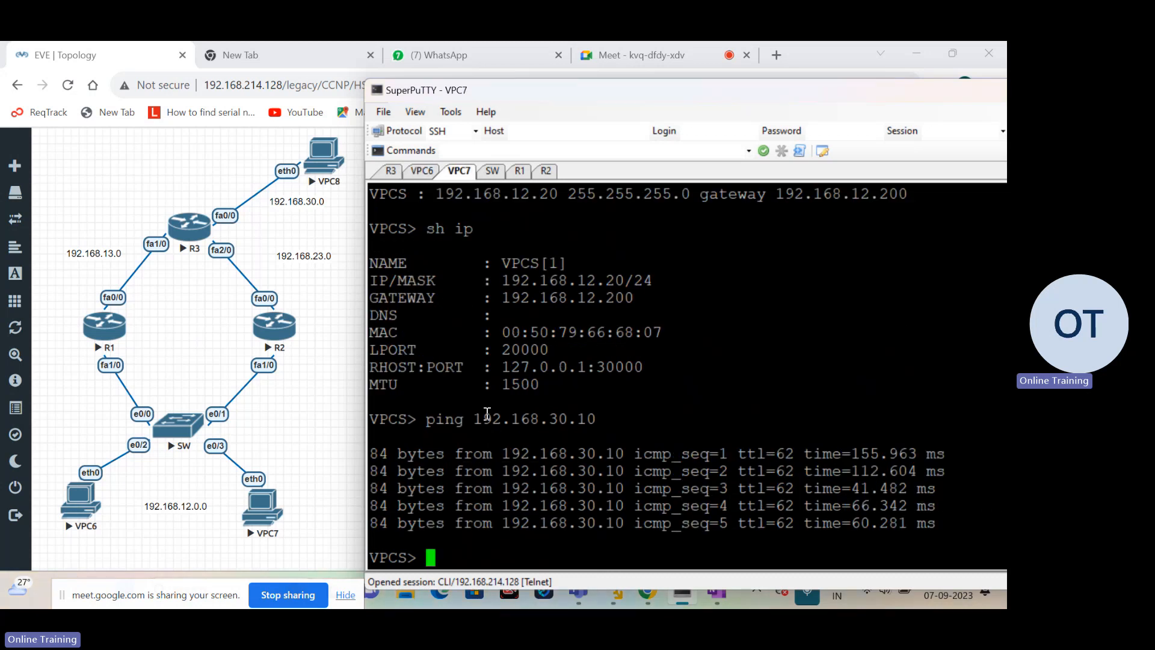
key("Up")
key("Left")
key("Left")
key("Left")
key("Left")
key("Left")
key("Left")
key("Left")
key("Left")
key("Left")
key("Left")
key("Left")
key("Left")
key("Left")
key("Left")
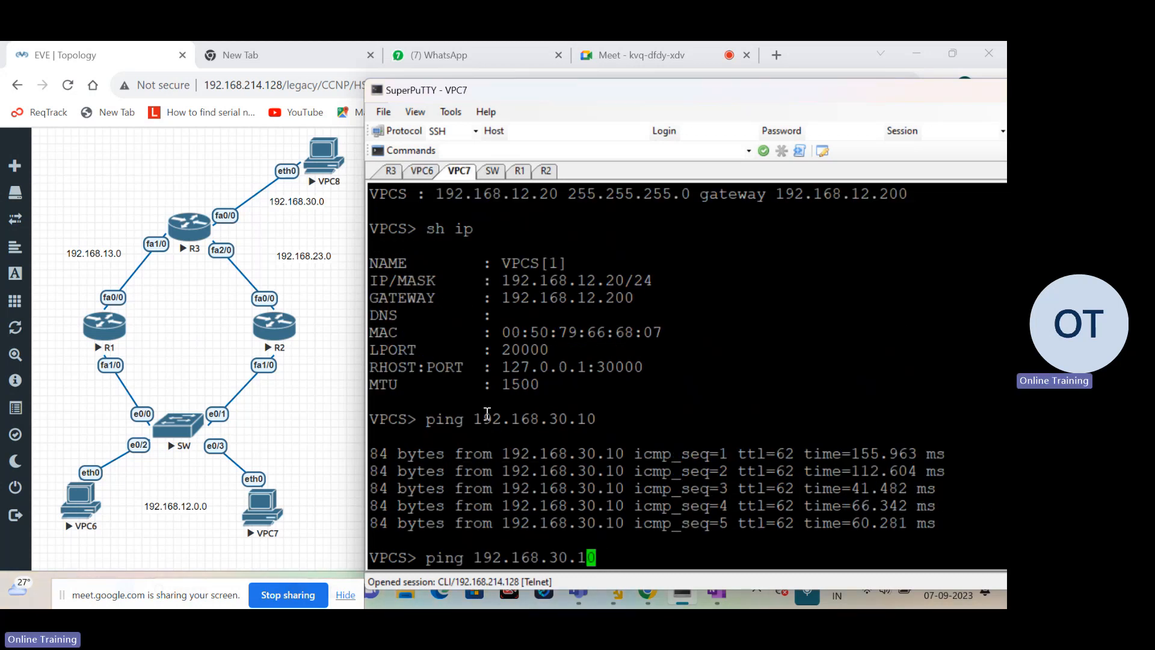
key("BackSpace")
key("BackSpace")
key("BackSpace")
key("BackSpace")
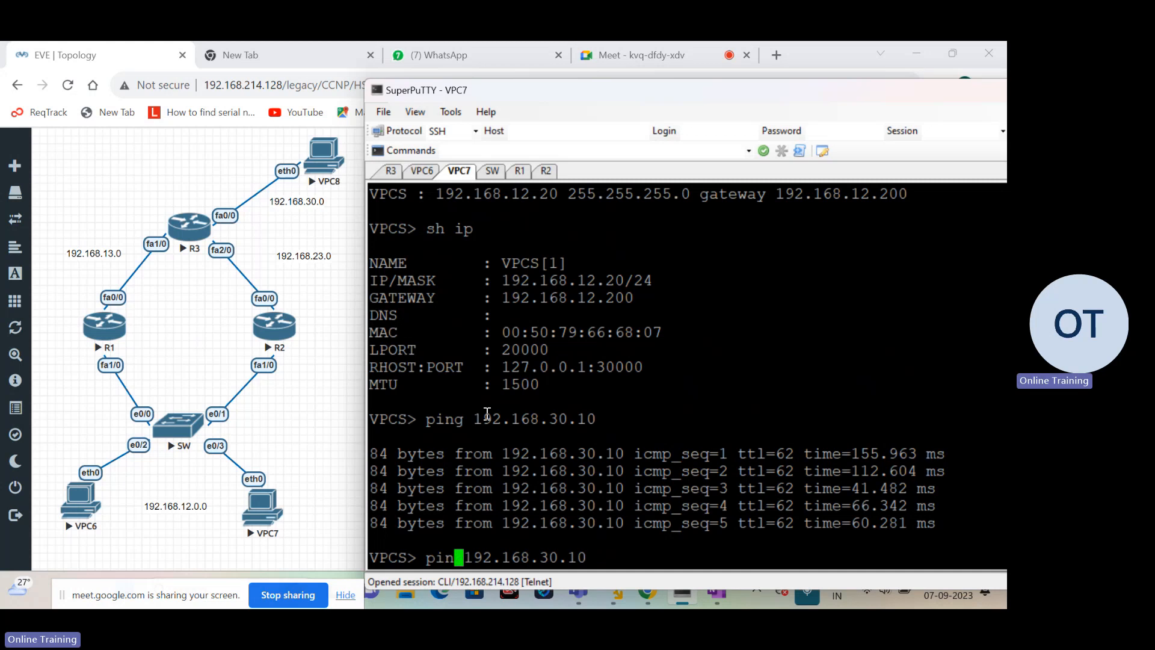
type("trace")
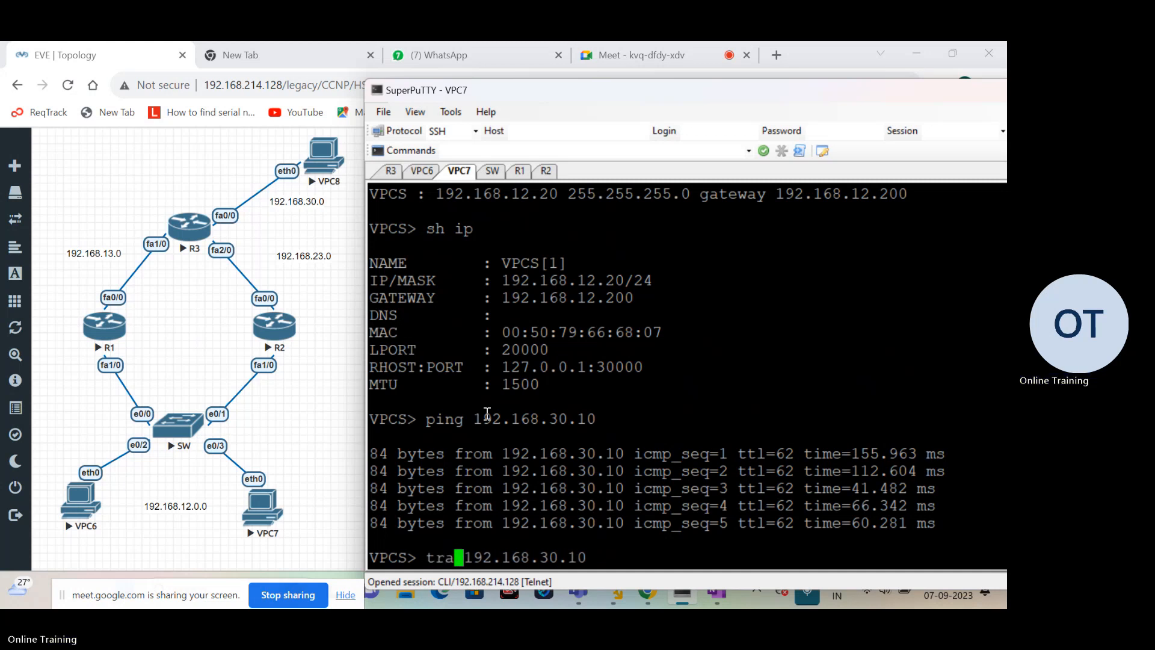
key("Return")
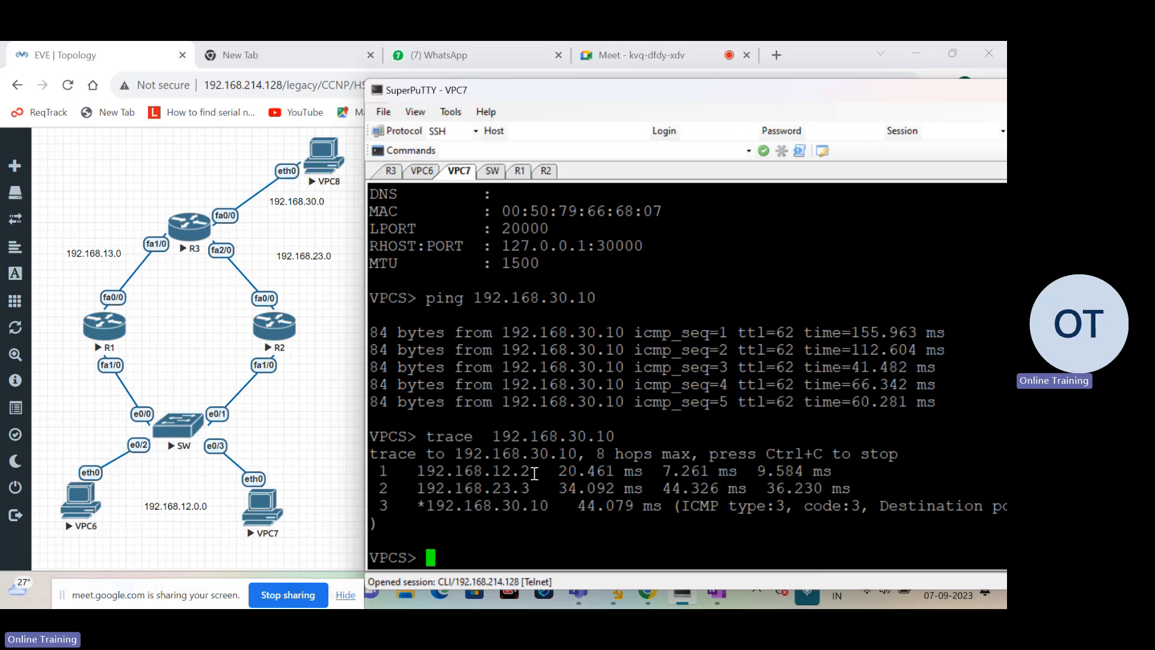
left_click_drag(539, 473, 499, 469)
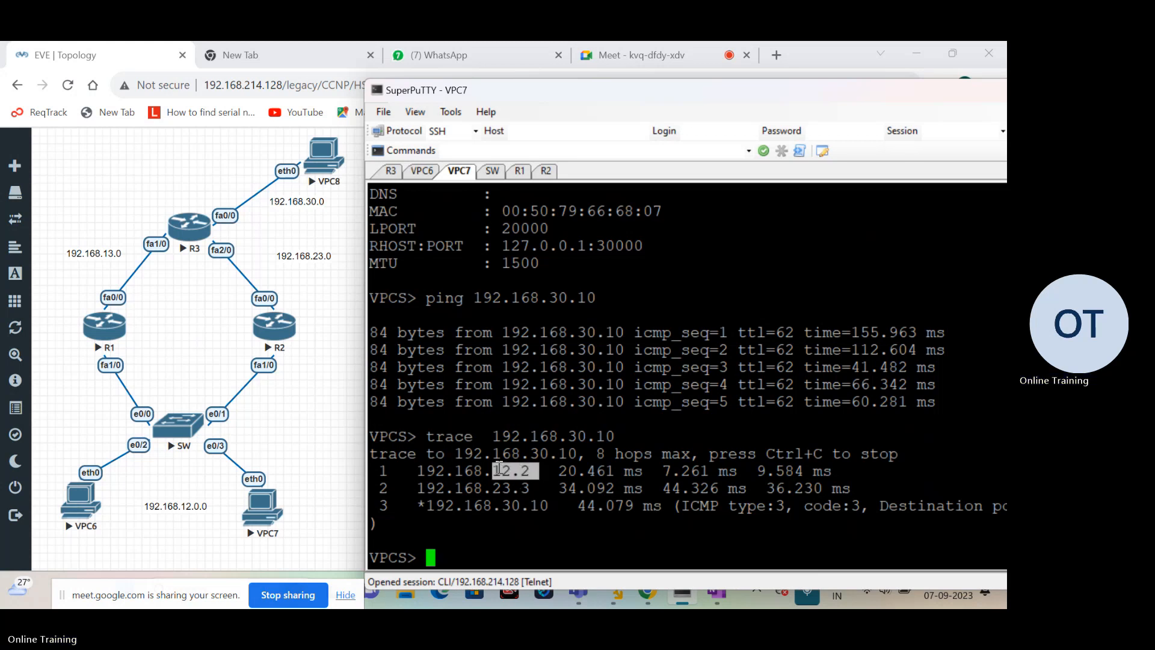
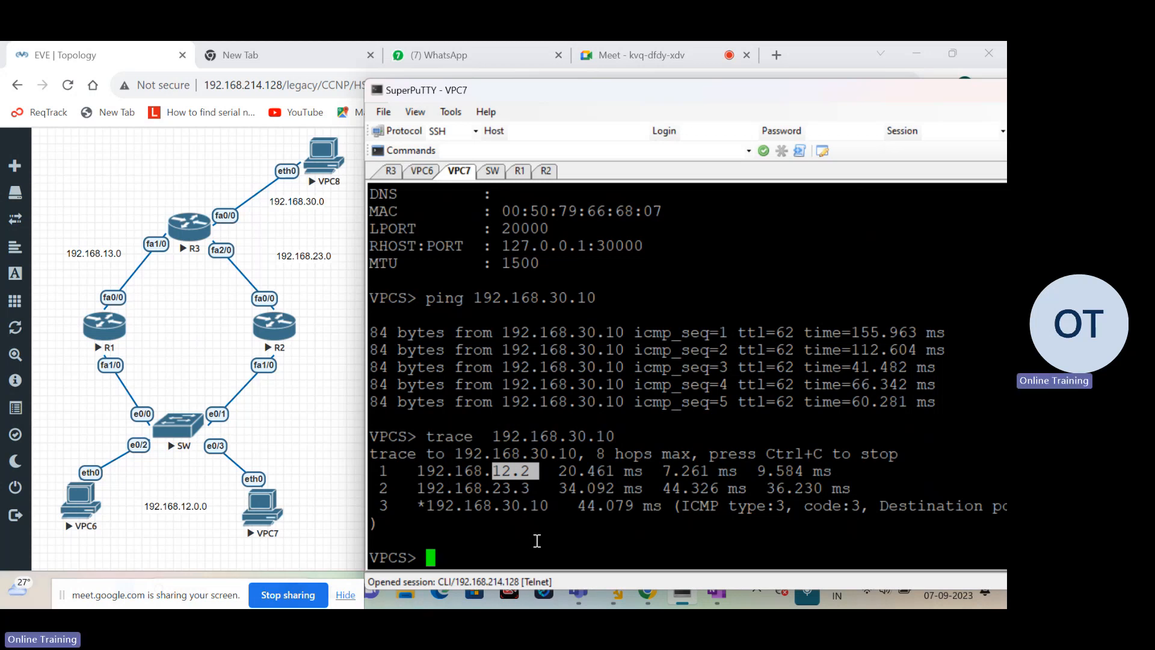
Step: Switch to R1's console session and wake it to the router prompt
left_click(520, 172)
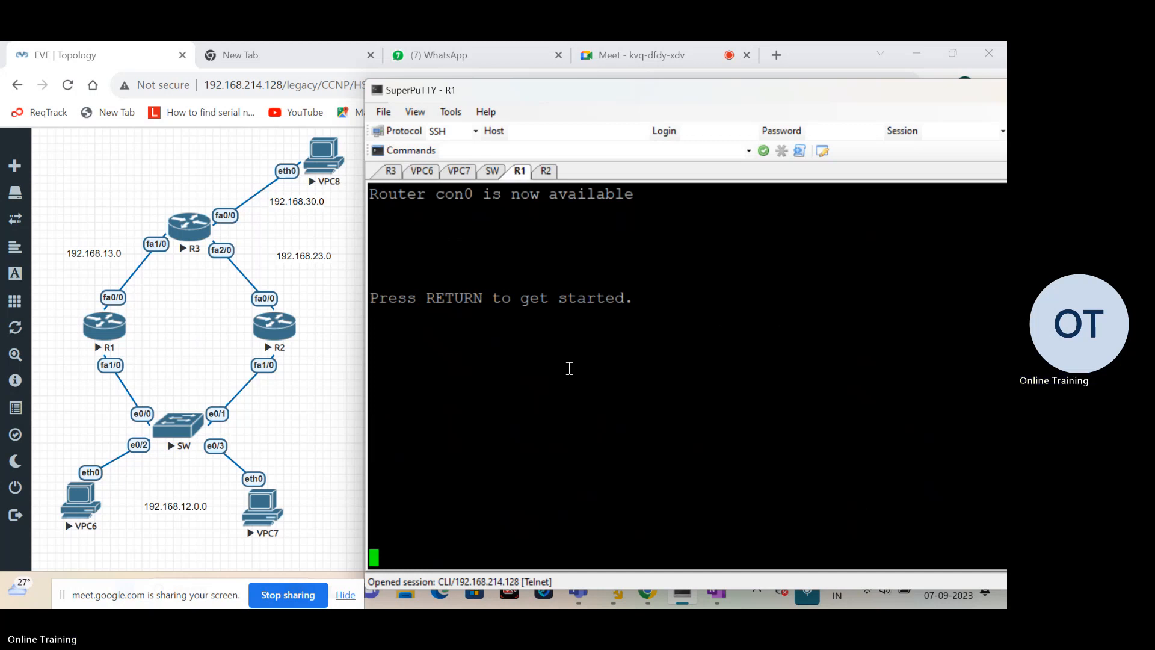
key("Return")
key("Return")
key("Return")
key("Return")
key("Return")
key("Return")
key("Return")
key("Return")
key("Return")
key("Return")
key("Return")
key("Return")
key("Return")
key("Return")
key("Return")
key("Return")
key("Return")
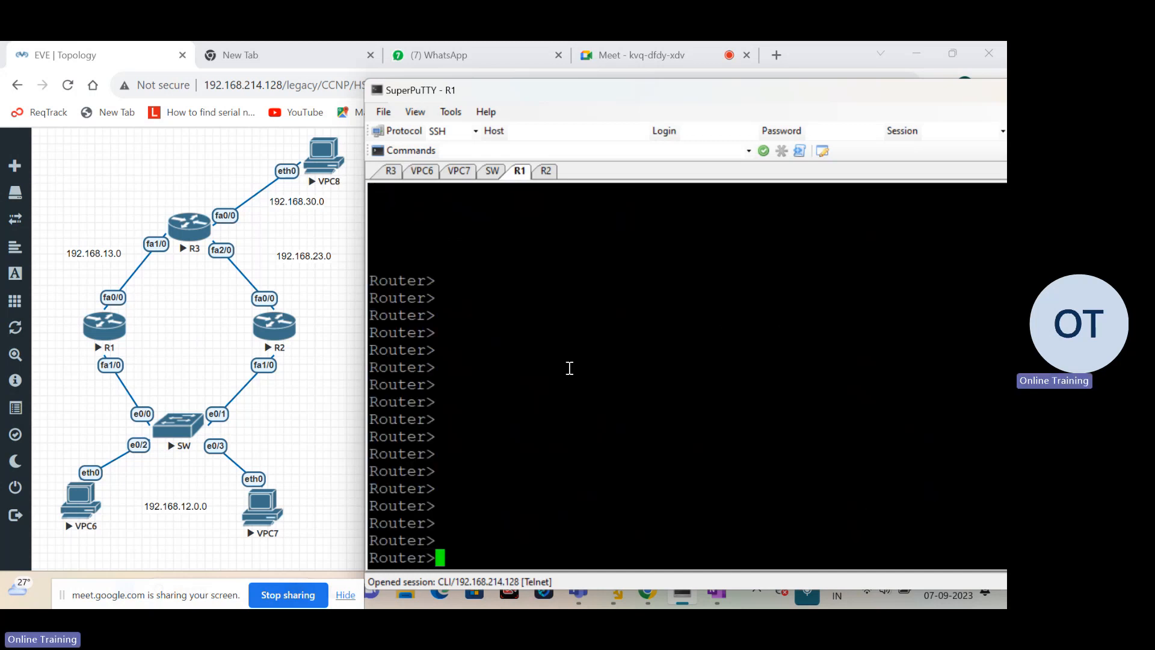
Step: Enter privileged EXEC mode on R1 with the en command
type("en")
key("Return")
key("Return")
key("Return")
key("Return")
key("Return")
key("Return")
key("Return")
key("Return")
key("Return")
key("Return")
key("Return")
key("Return")
key("Return")
key("Return")
key("Return")
key("Return")
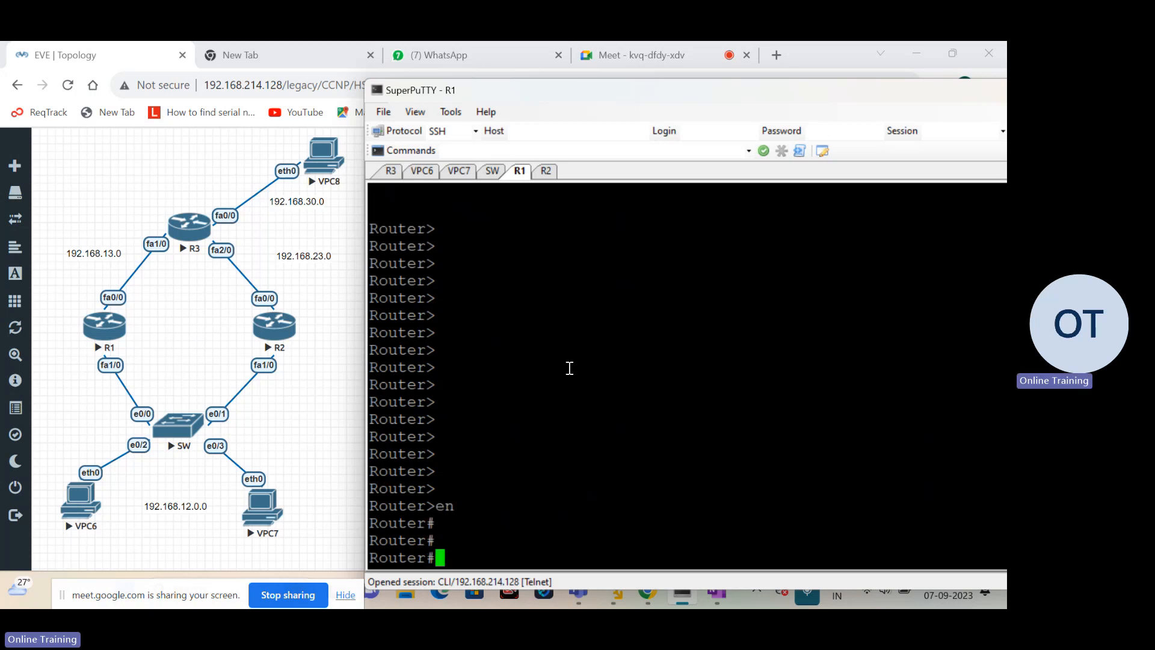
Step: Display R1's HSRP status with the sh standby command
type("sh st")
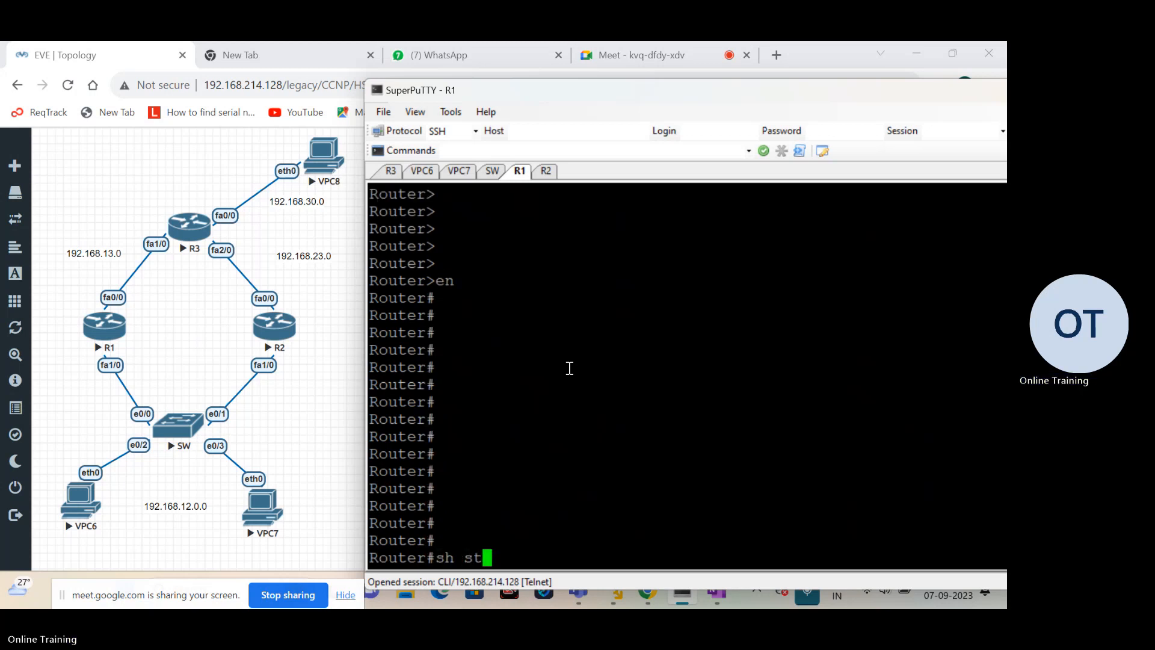
key("Tab")
type("an")
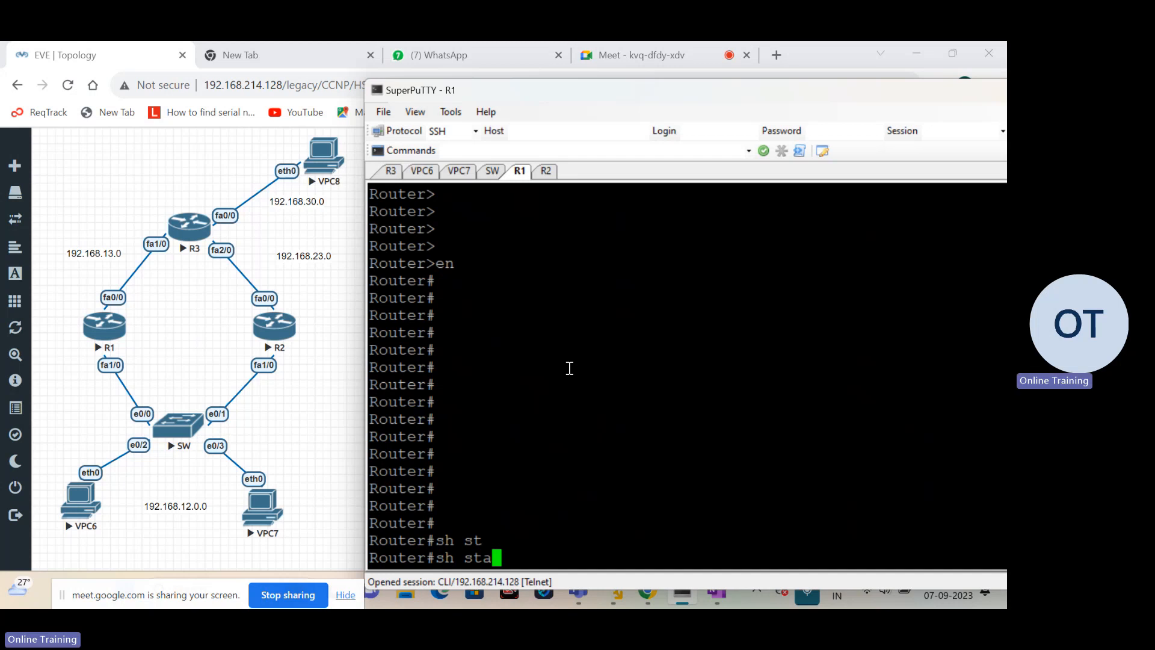
key("Tab")
key("Return")
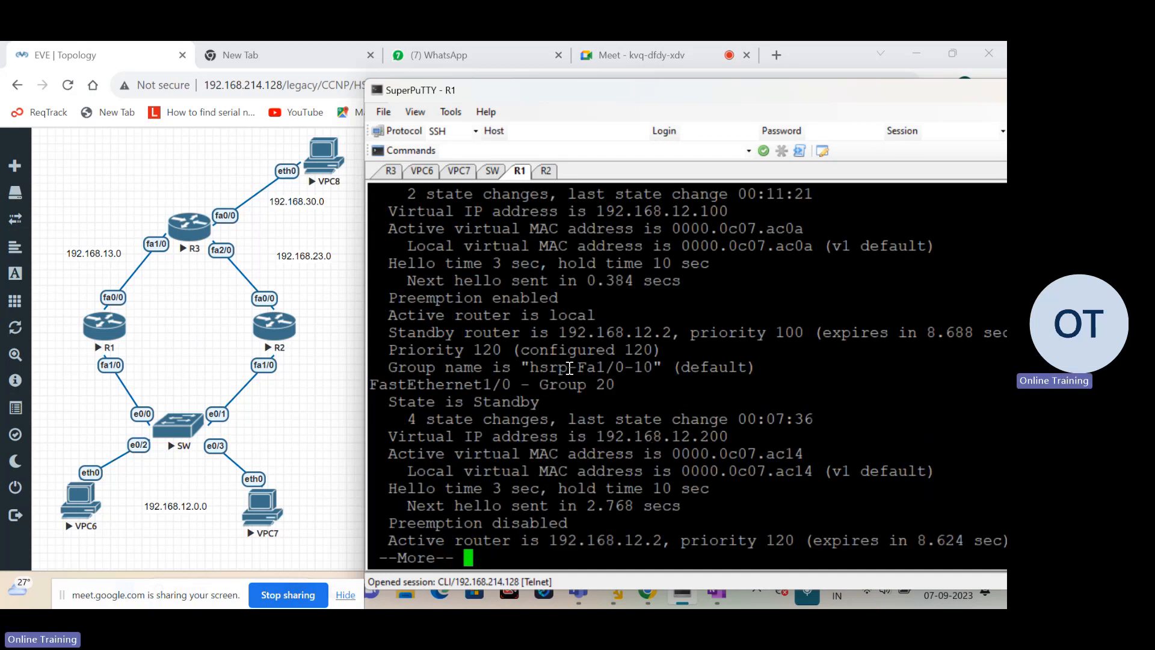
Step: Examine R1's HSRP group 10 output for its state, active router, and standby router with priority
scroll(569, 368, "up", 4)
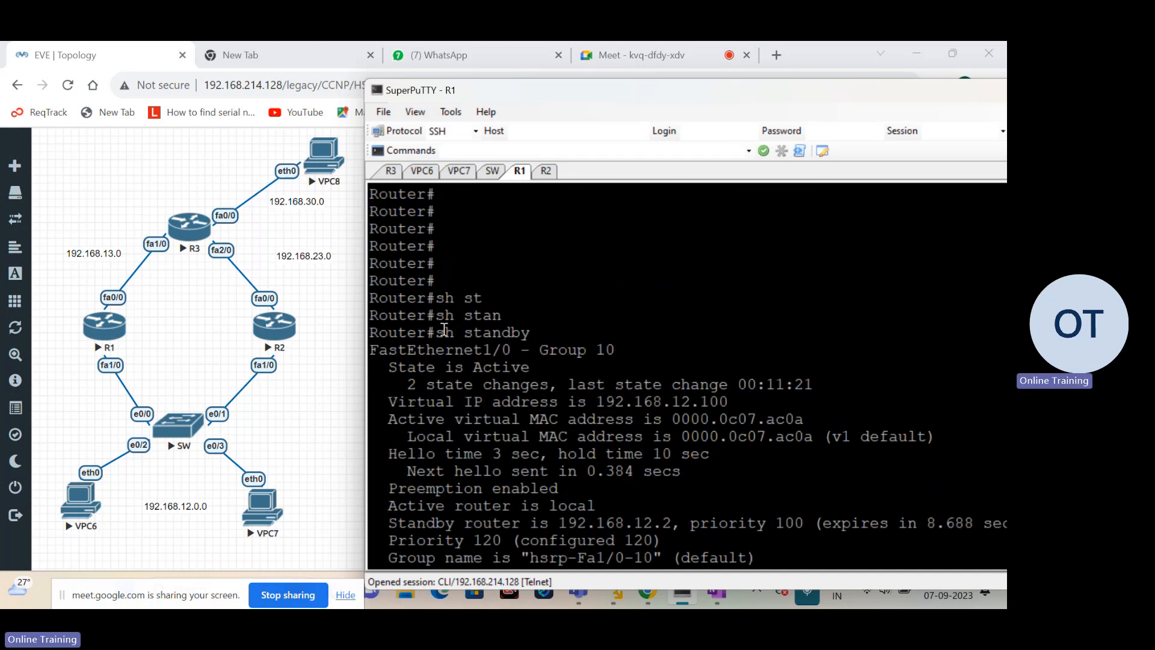
left_click_drag(437, 332, 530, 329)
left_click(528, 350)
left_click_drag(625, 351, 393, 375)
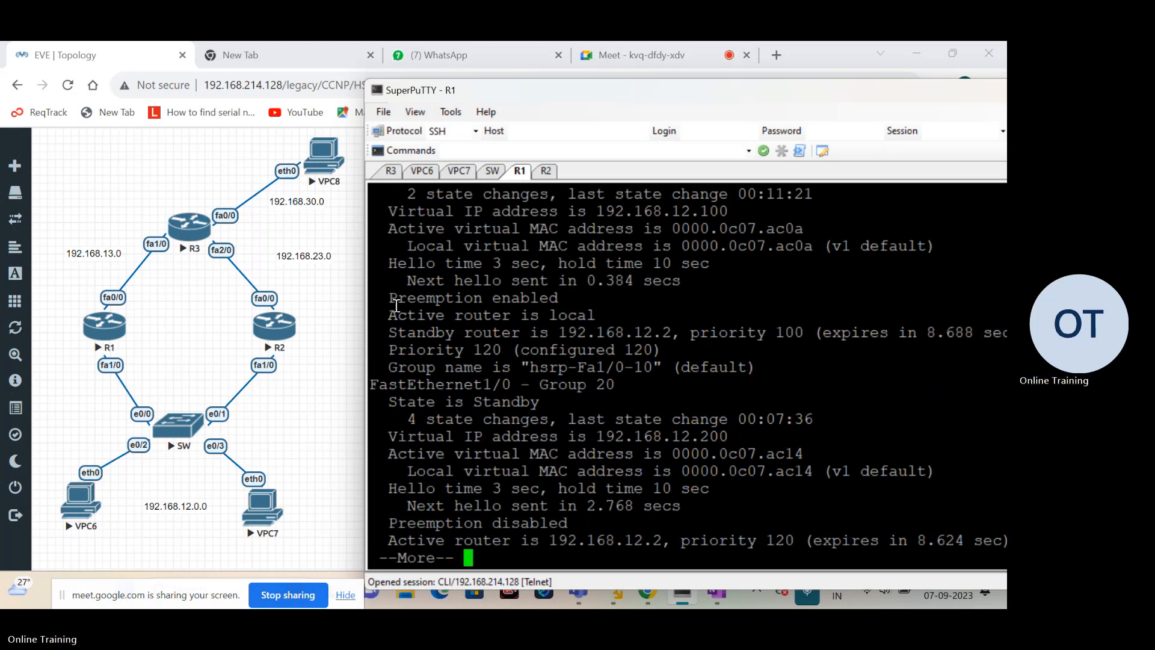
left_click_drag(389, 313, 600, 310)
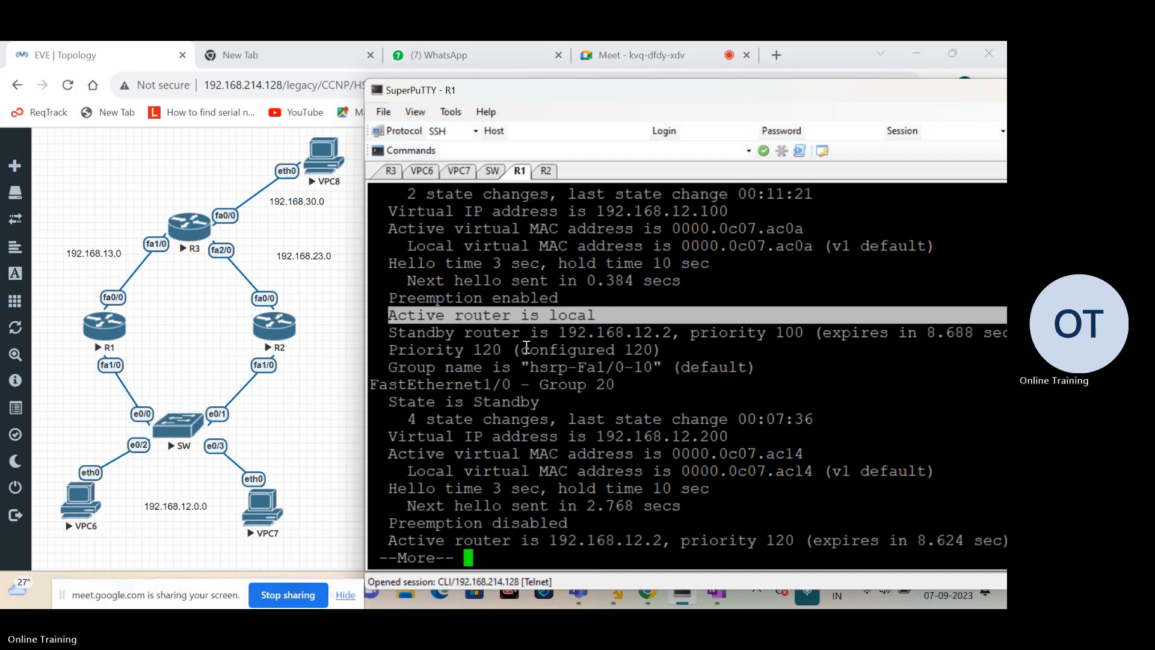
left_click(503, 349)
left_click_drag(503, 349, 807, 332)
left_click(395, 332)
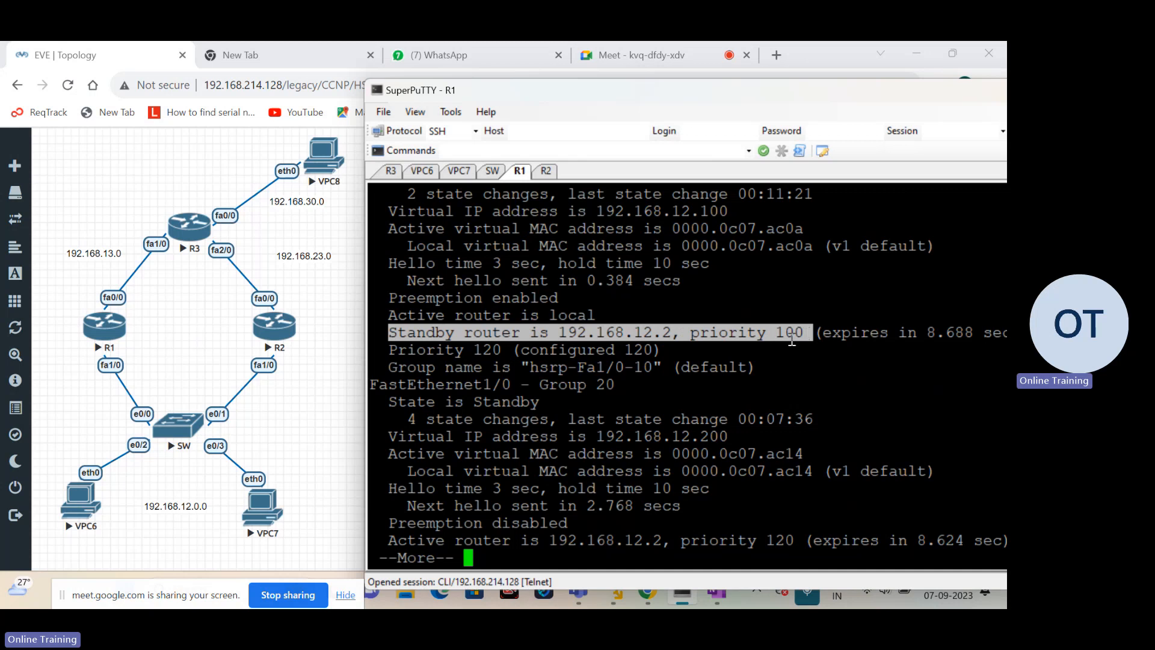
Step: Examine R1's HSRP group 20 output for its state and the active router's address and priority
left_click_drag(612, 384, 379, 386)
left_click_drag(541, 402, 479, 410)
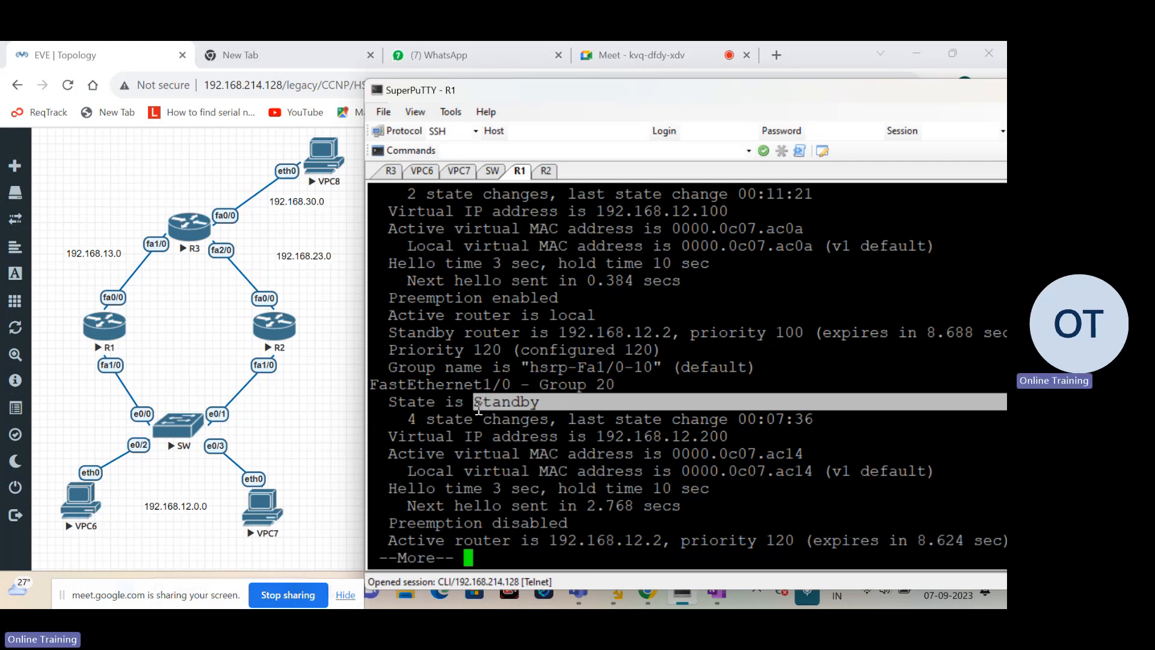
left_click(529, 429)
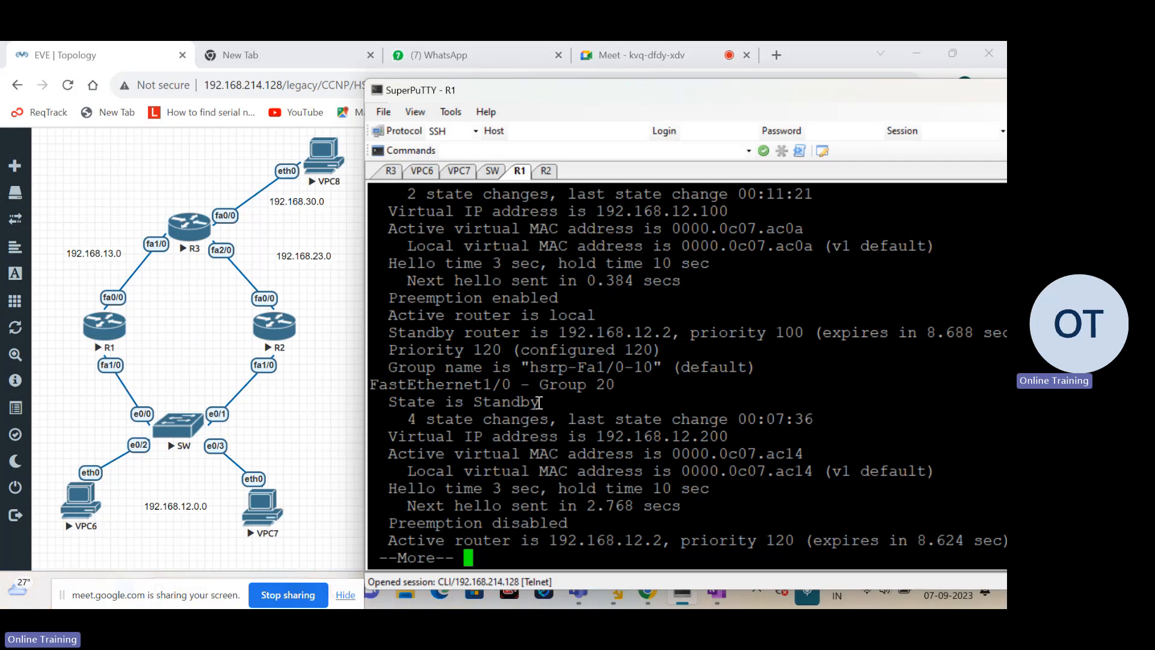
left_click_drag(539, 403, 475, 404)
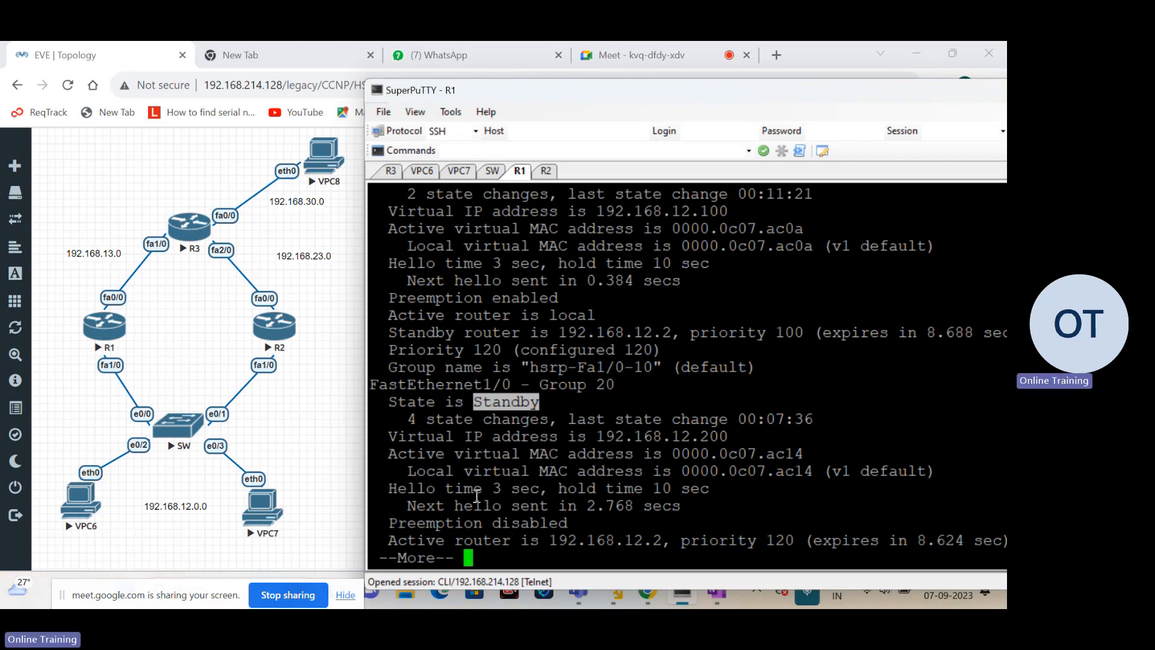
left_click_drag(380, 540, 658, 541)
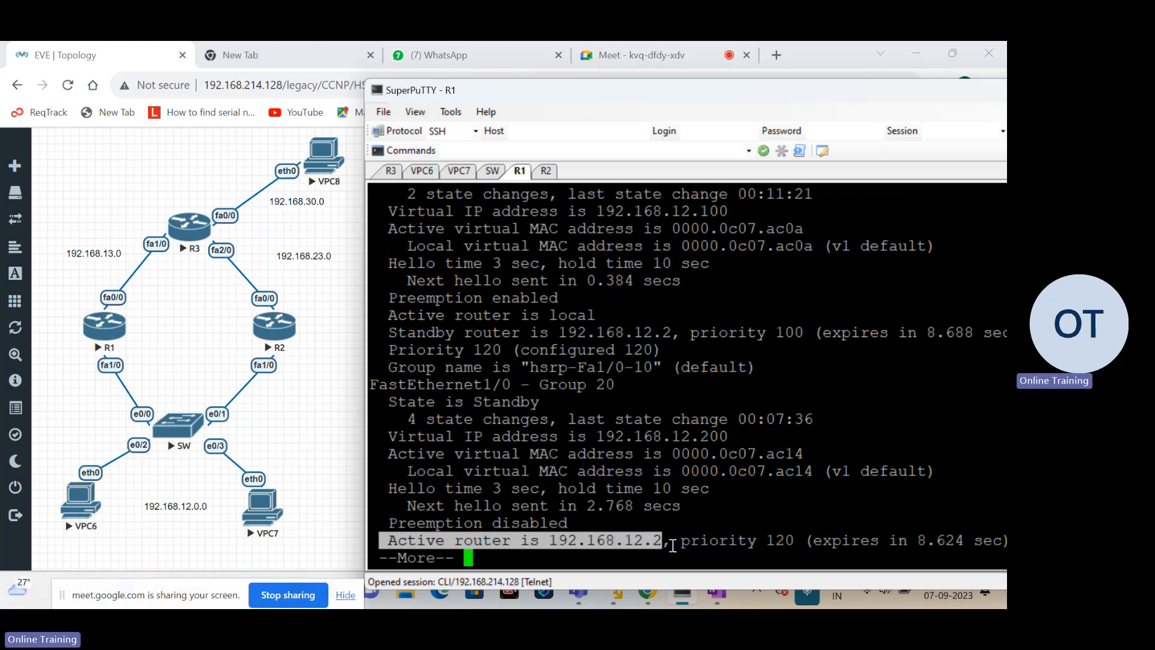
left_click_drag(680, 540, 798, 545)
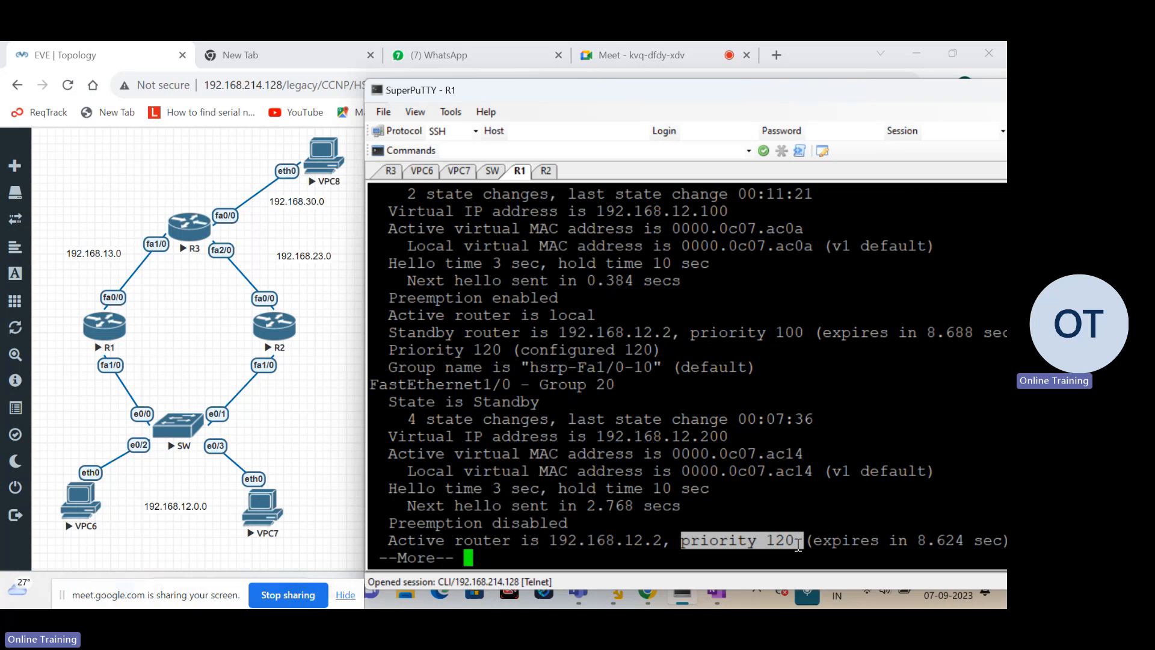
left_click(787, 508)
Step: Show the rest of R1's standby output and compare the full group 20 and group 10 sections
key("Return")
key("Return")
key("Return")
key("Return")
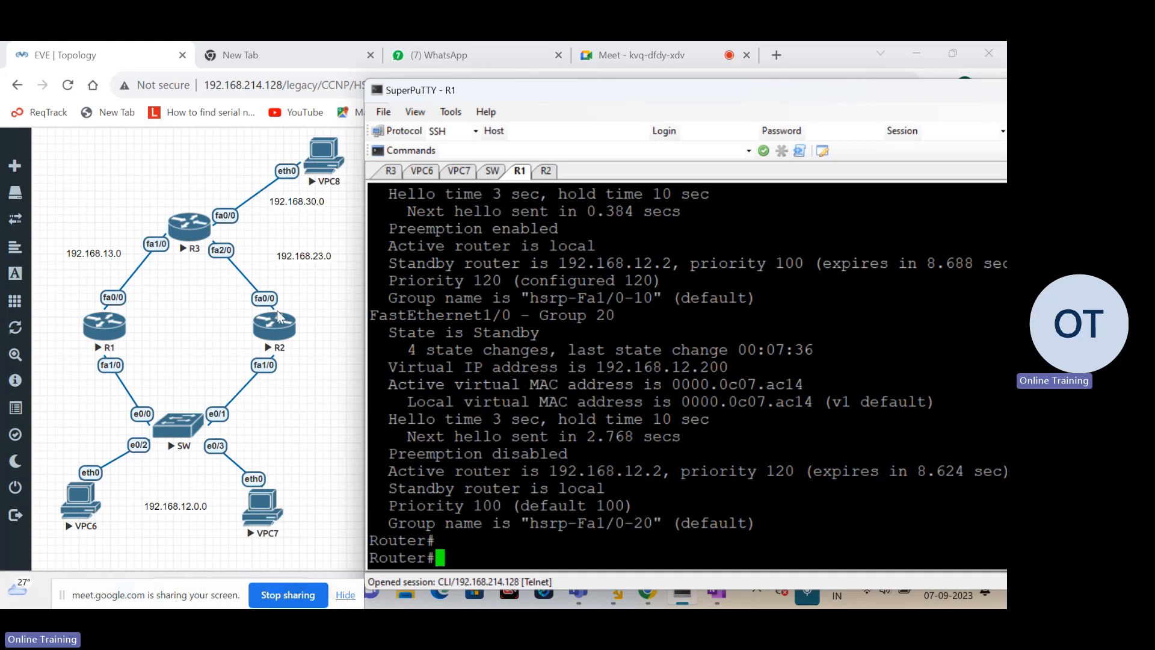
left_click_drag(370, 315, 708, 489)
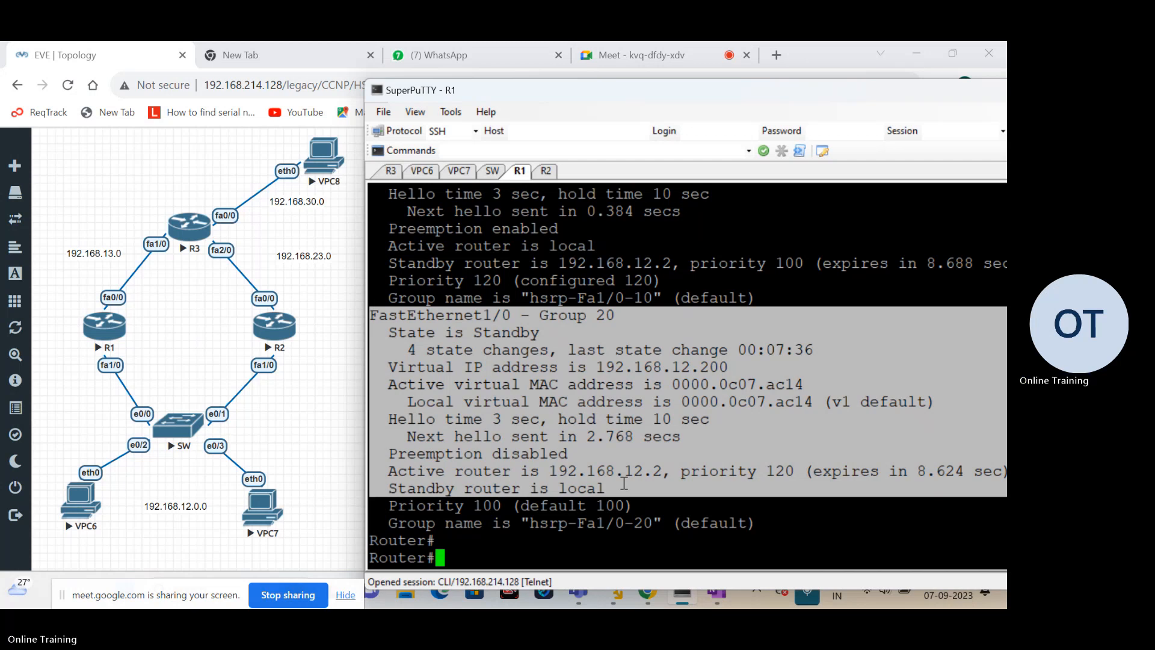
scroll(485, 426, "up", 4)
left_click_drag(374, 286, 779, 488)
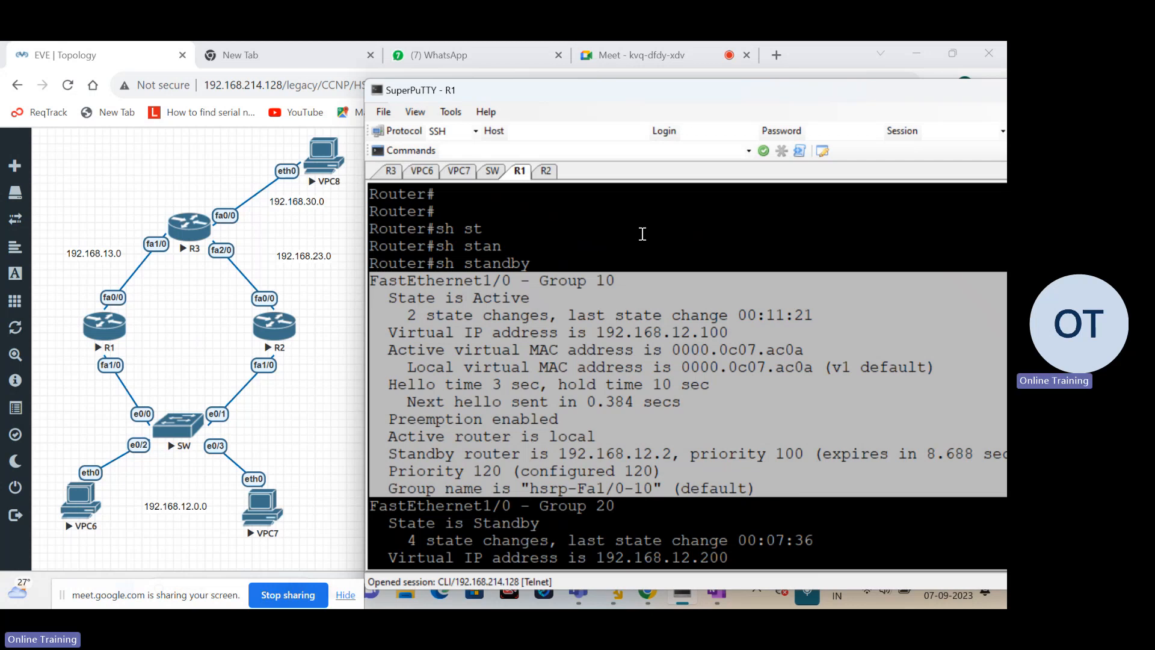
Step: Switch to R2's console session, quit the paged configuration listing and run sh standby
left_click(546, 171)
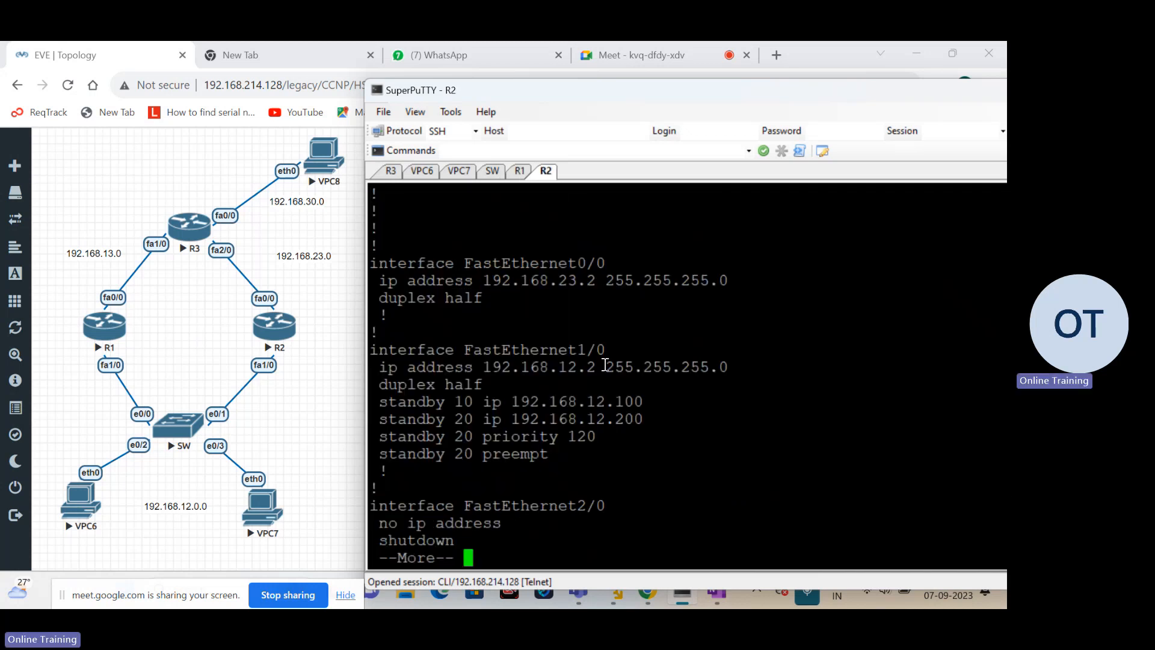
key("q")
key("Return")
key("Return")
type("sh ")
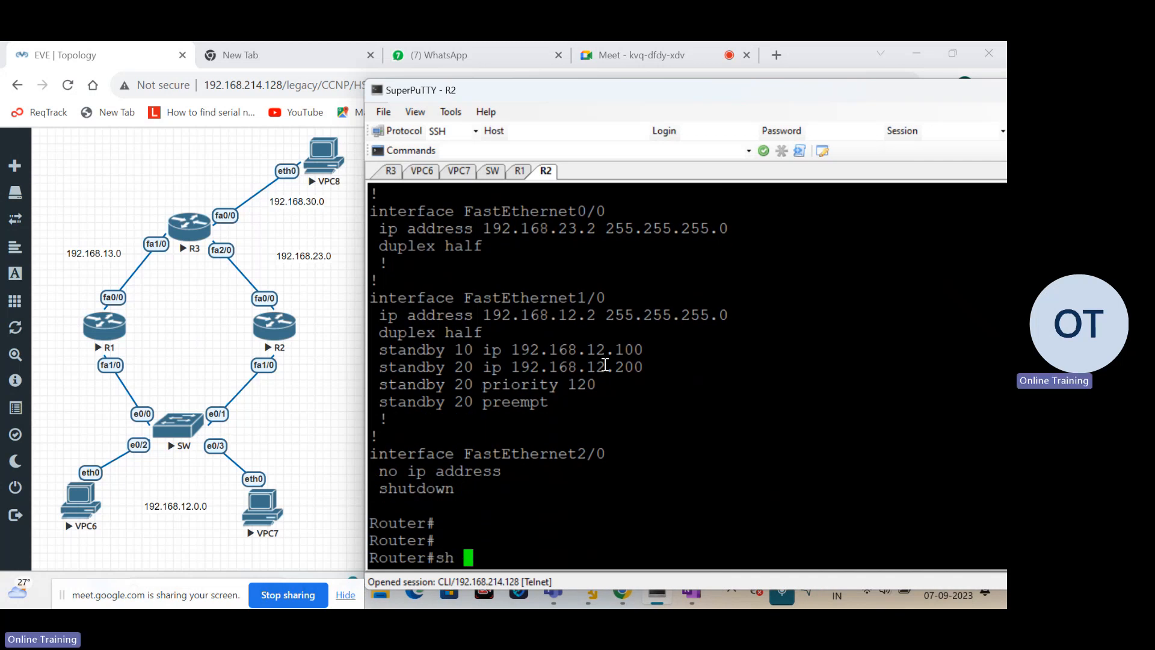
type("stan")
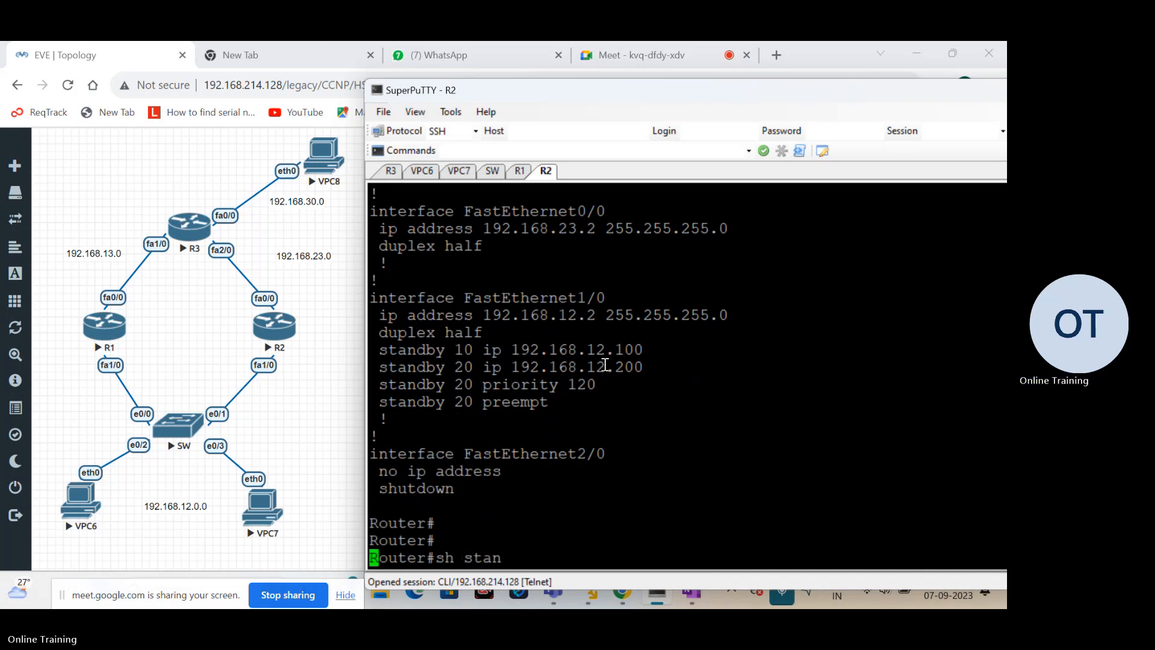
key("Tab")
key("Return")
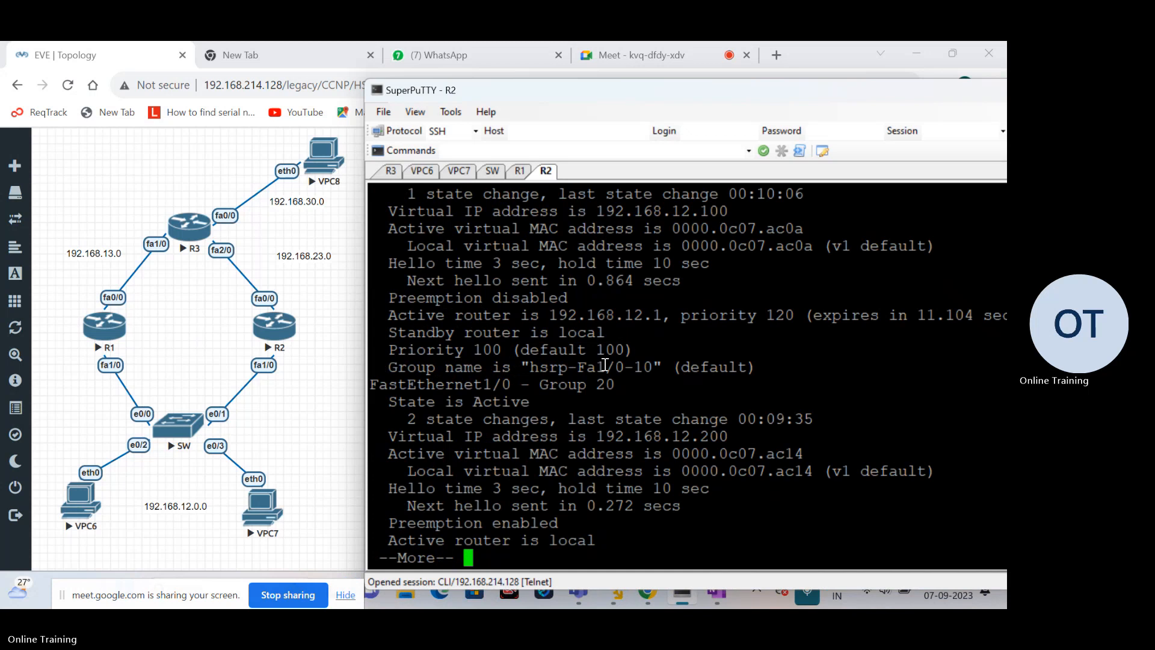
Step: Look over R2's sh standby output and enlarge the terminal window upward to fit both HSRP groups
scroll(605, 366, "up", 4)
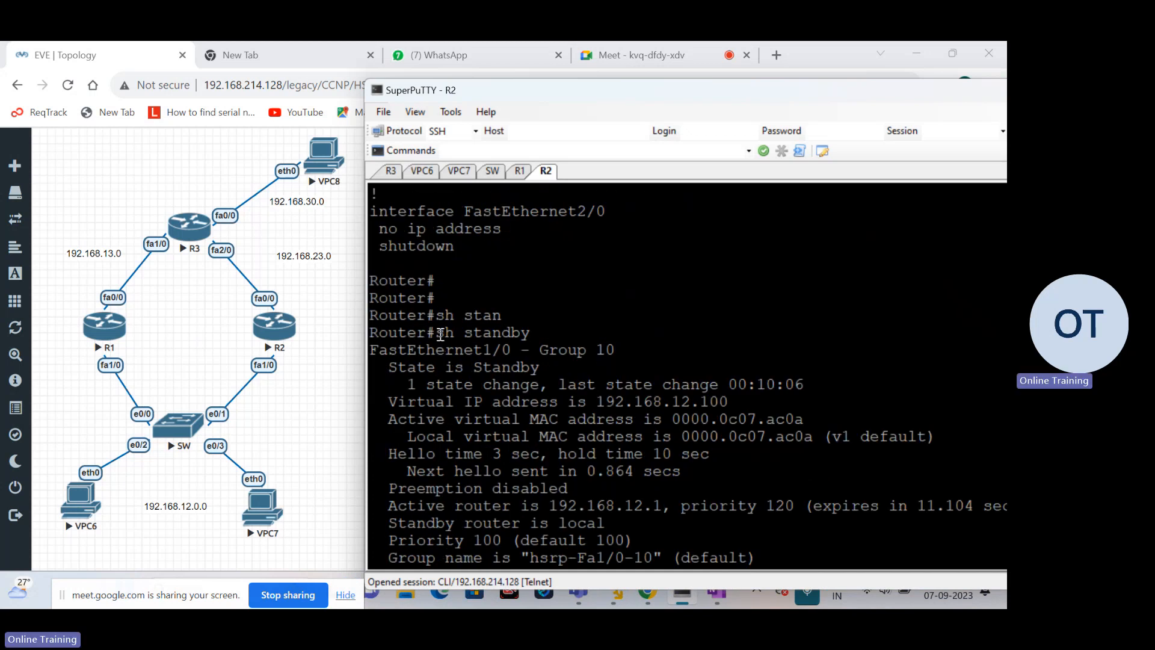
left_click_drag(440, 335, 536, 334)
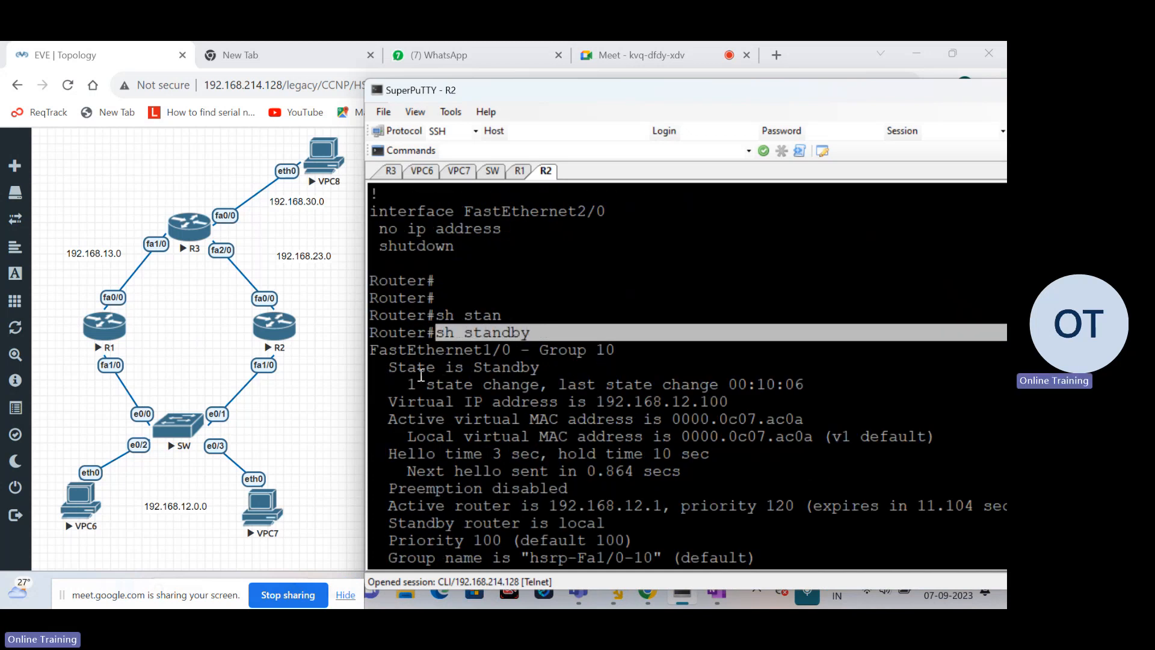
scroll(441, 412, "down", 4)
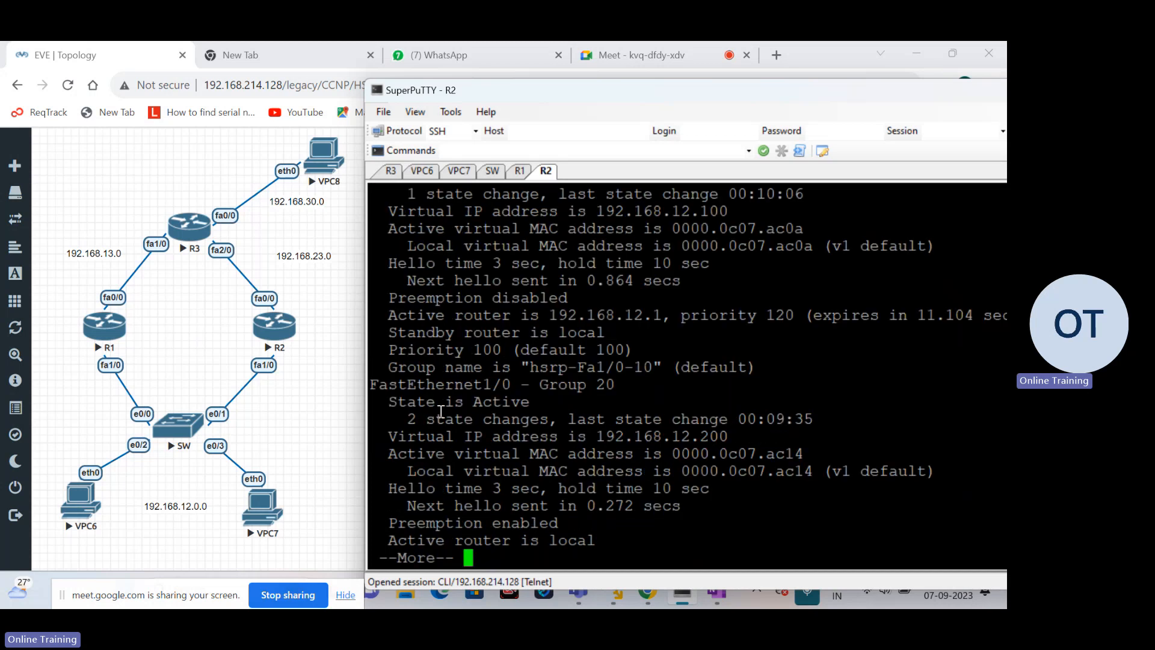
scroll(495, 375, "up", 4)
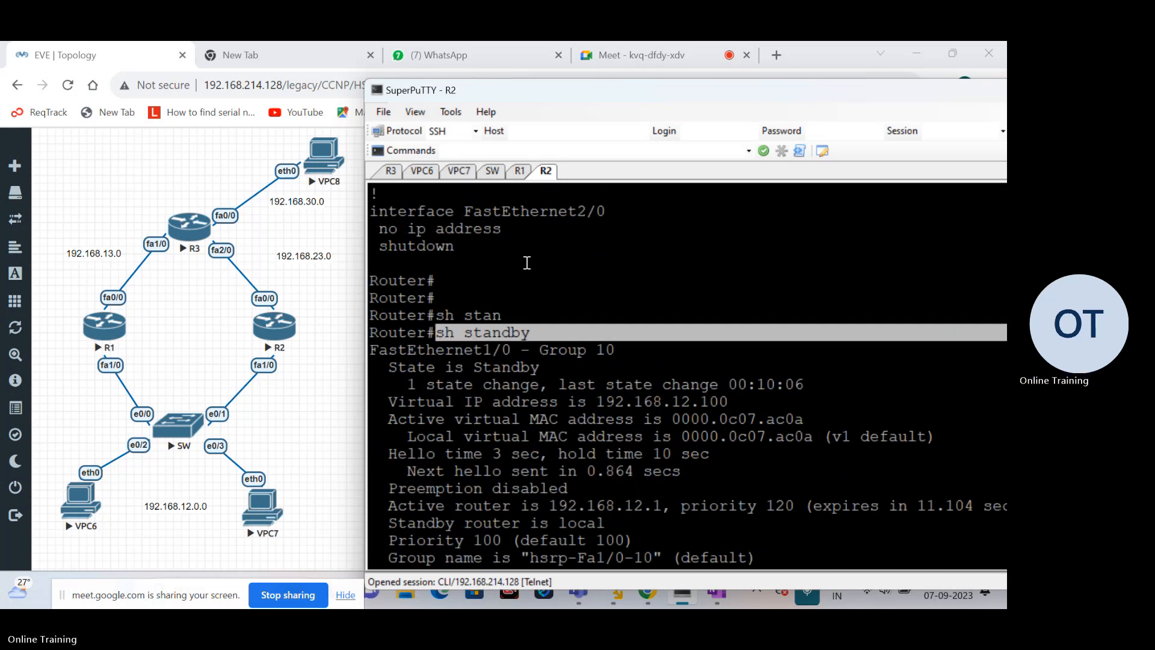
left_click_drag(670, 85, 670, 51)
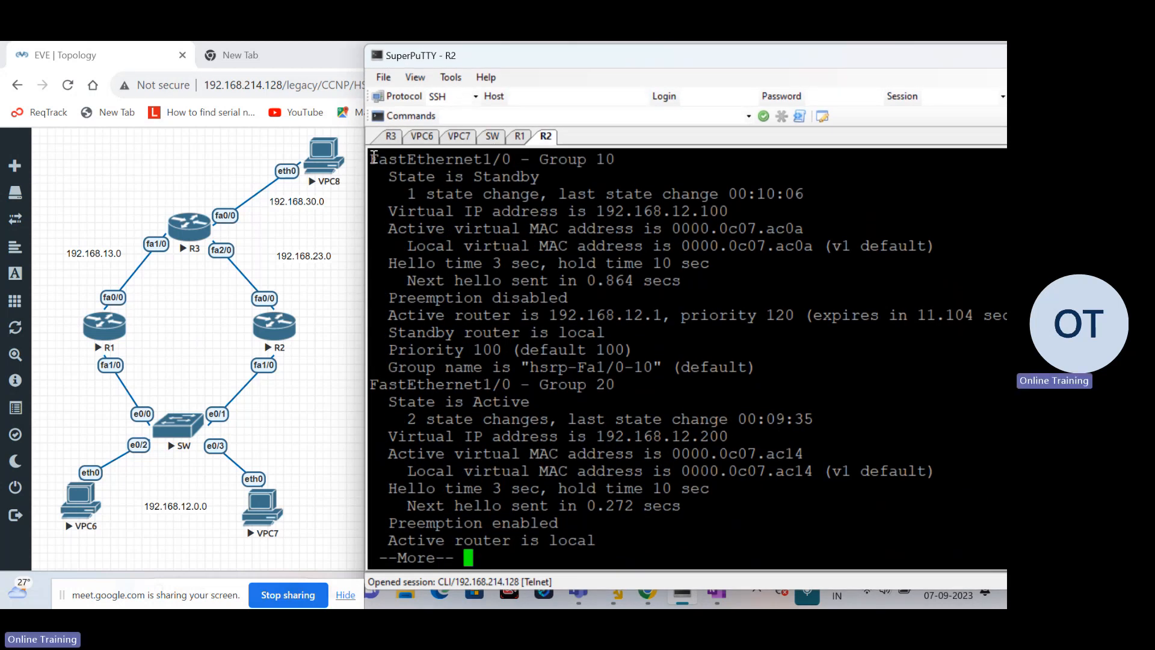
Step: Examine R2's HSRP group 10 section for its state, active router with priority, and standby router
left_click_drag(374, 158, 794, 365)
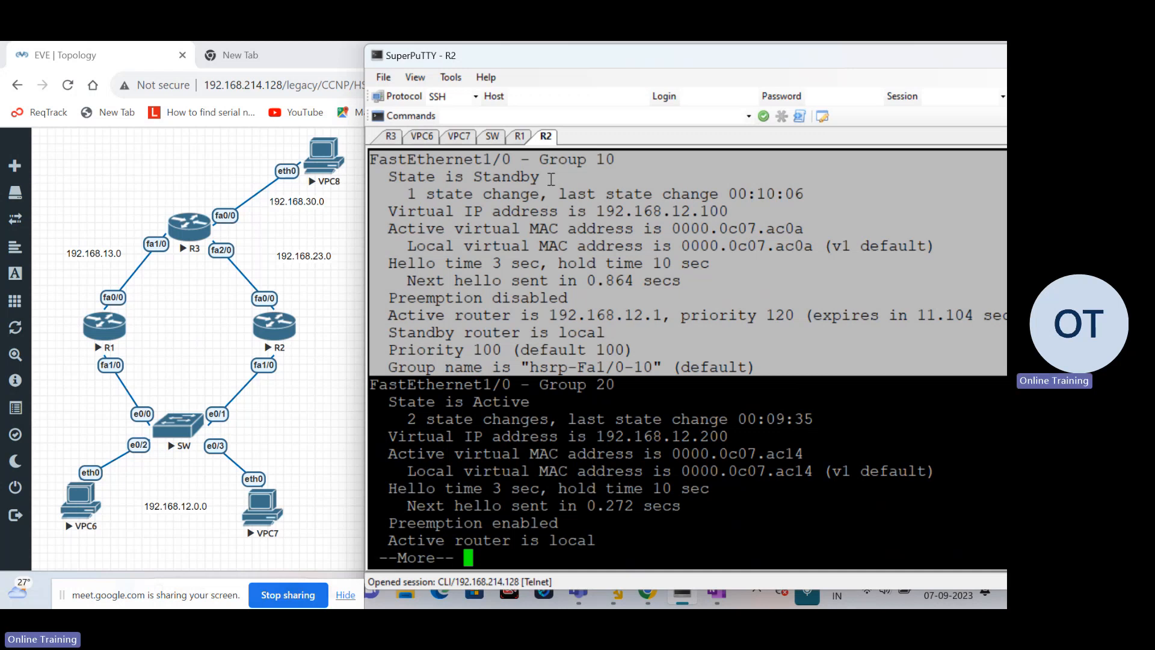
left_click(586, 350)
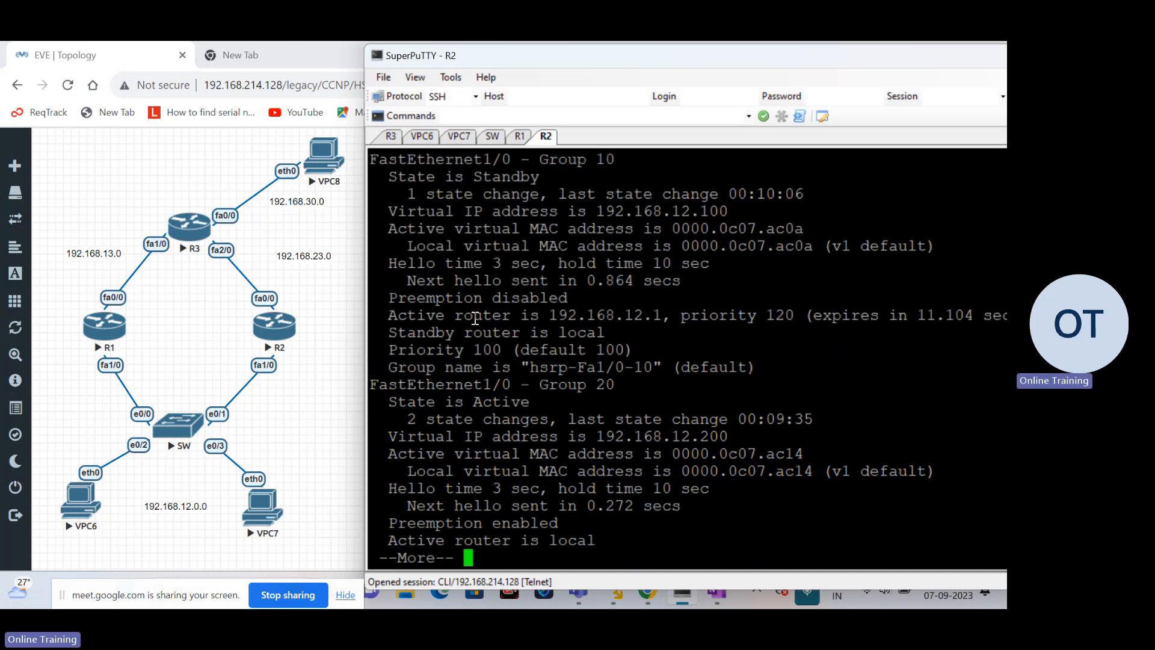
left_click_drag(382, 316, 790, 314)
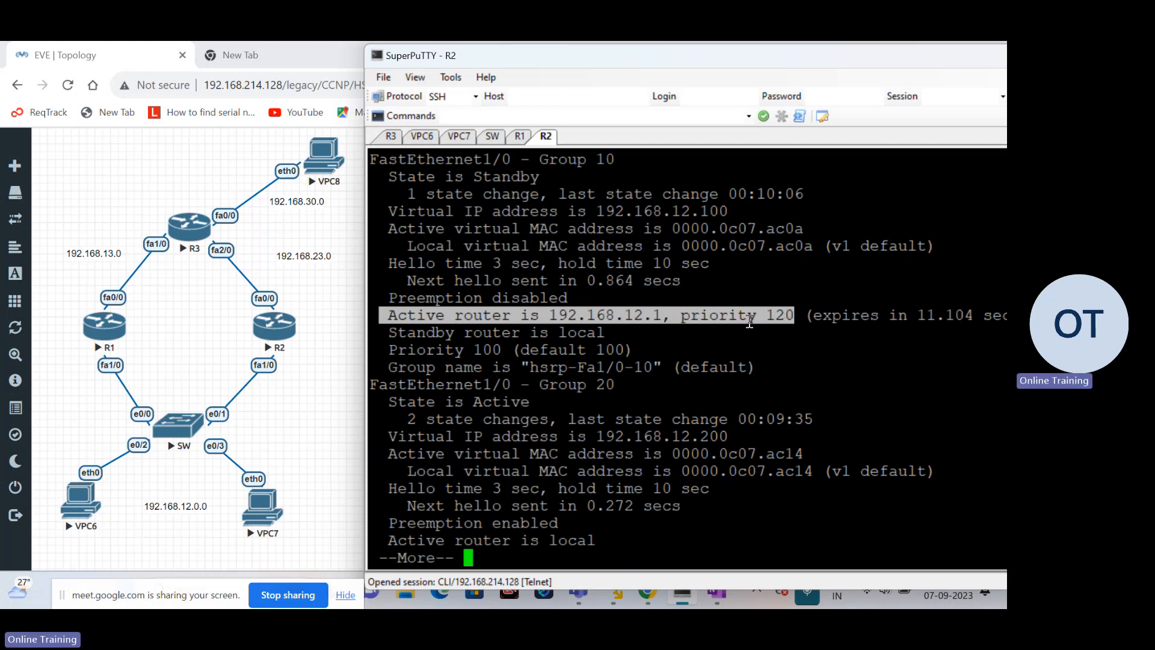
left_click_drag(612, 332, 406, 328)
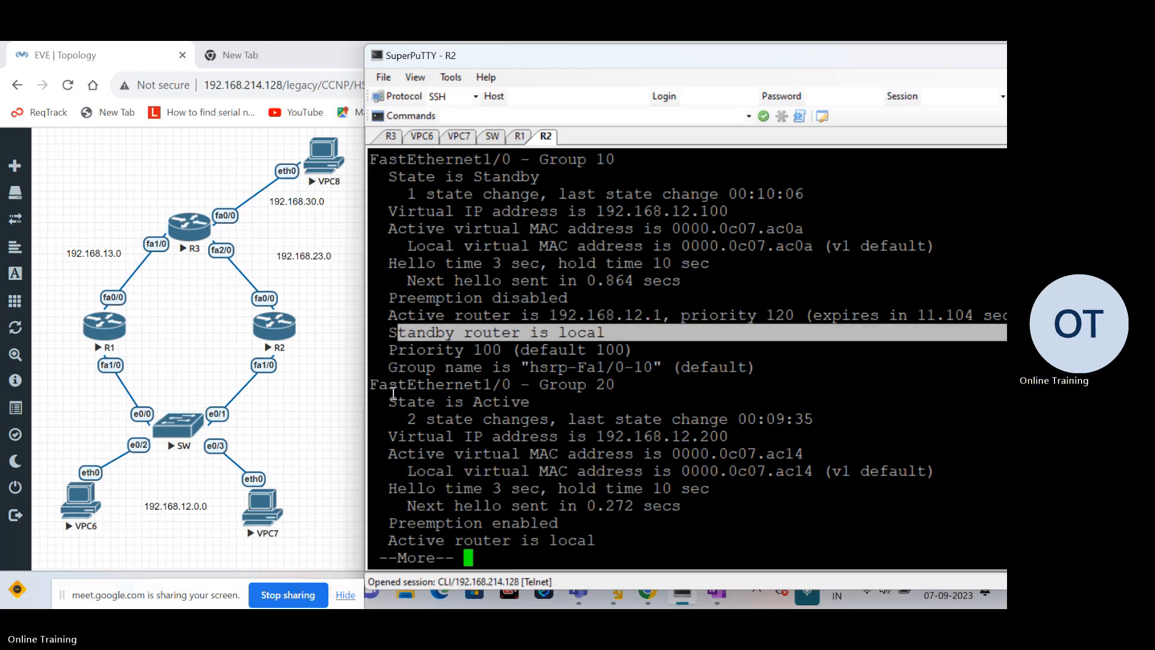
Step: Examine R2's HSRP group 20 section for its state and advance the output to check its priority
left_click_drag(370, 385, 764, 535)
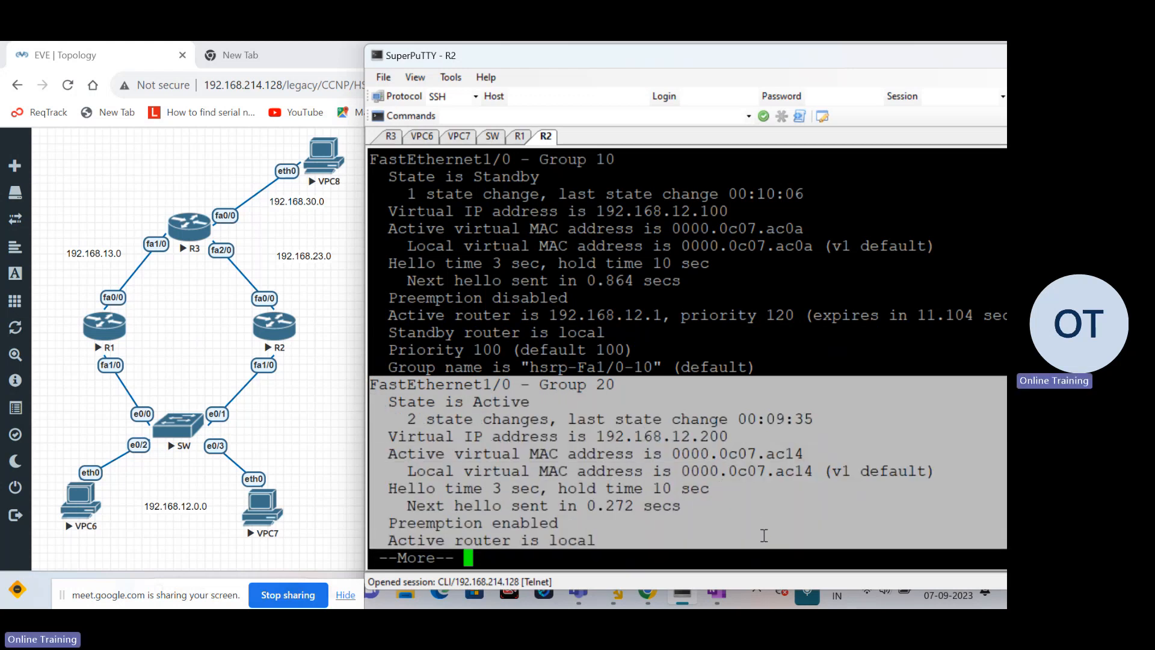
left_click(648, 395)
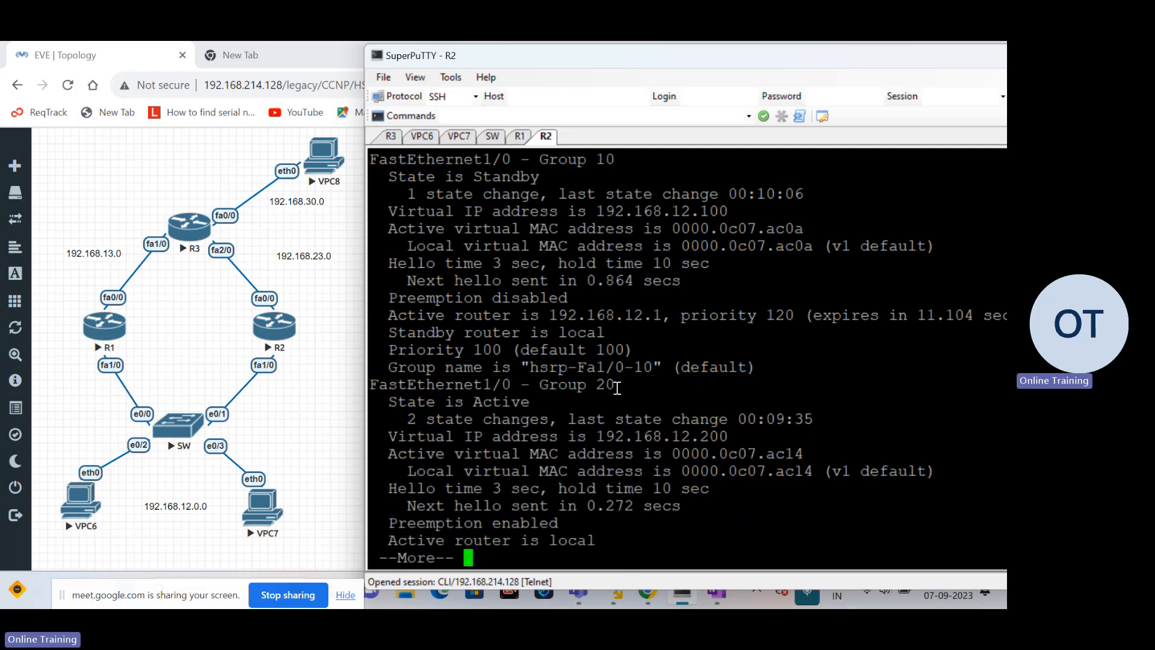
left_click_drag(619, 388, 407, 388)
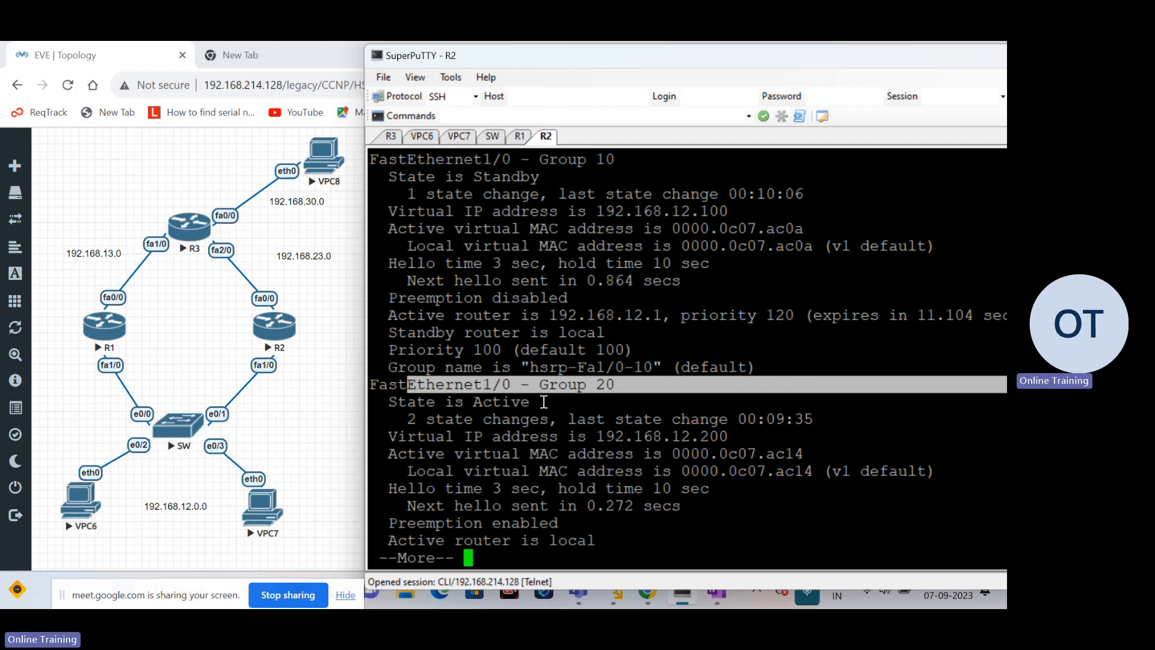
left_click_drag(543, 402, 479, 397)
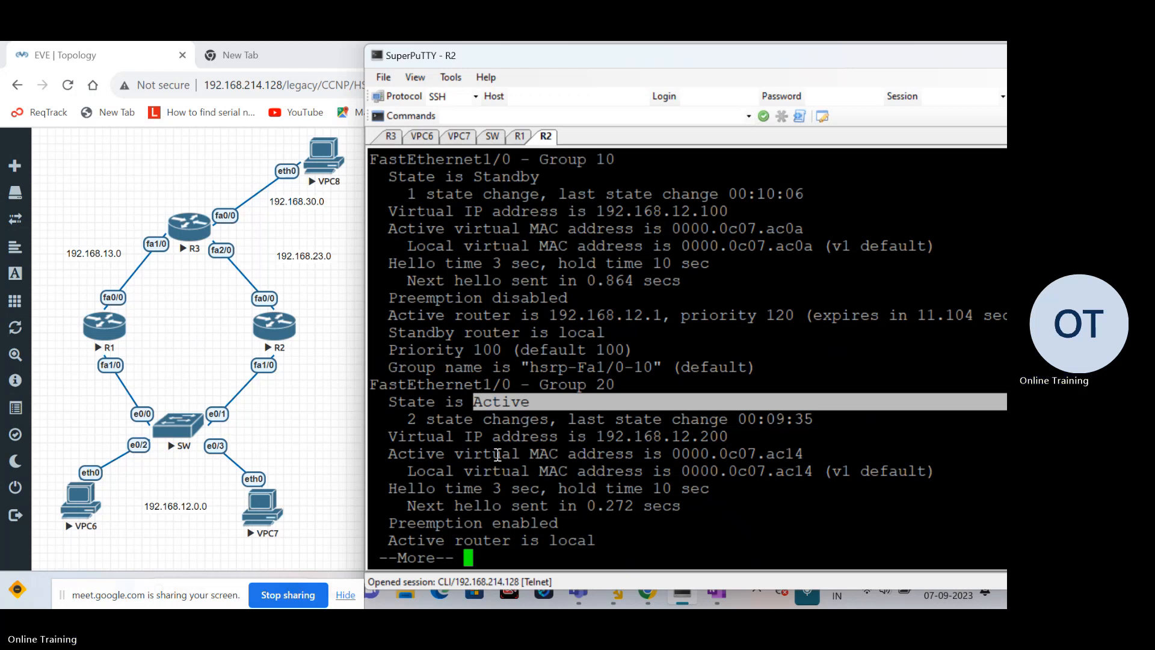
key("Return")
key("Return")
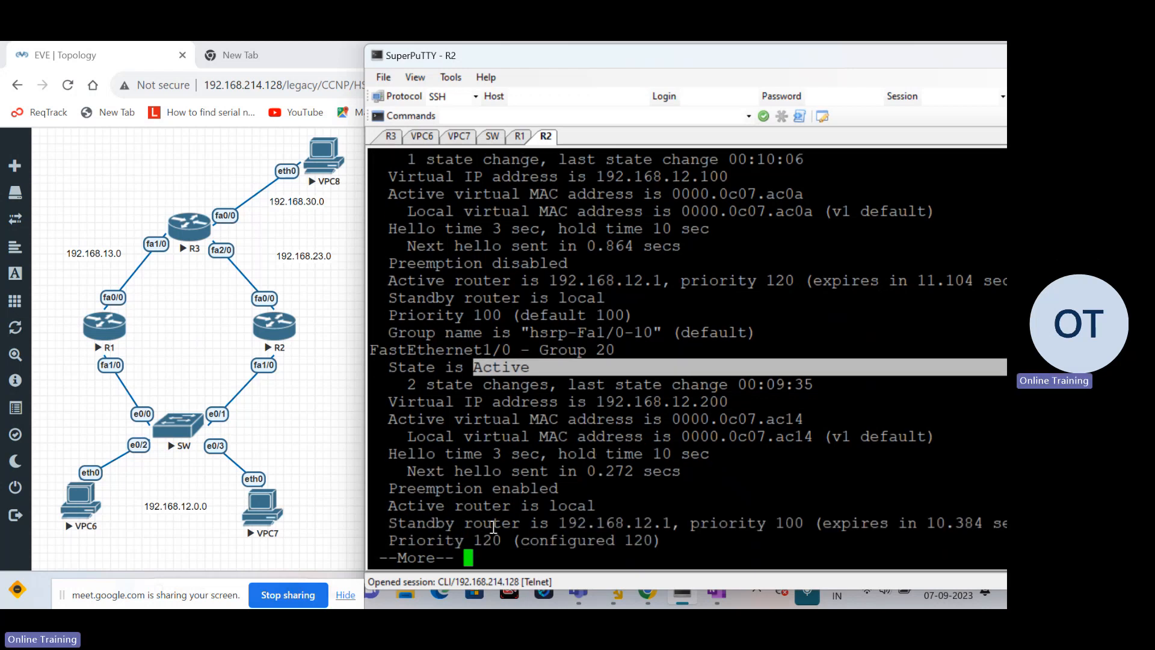
left_click_drag(388, 540, 502, 550)
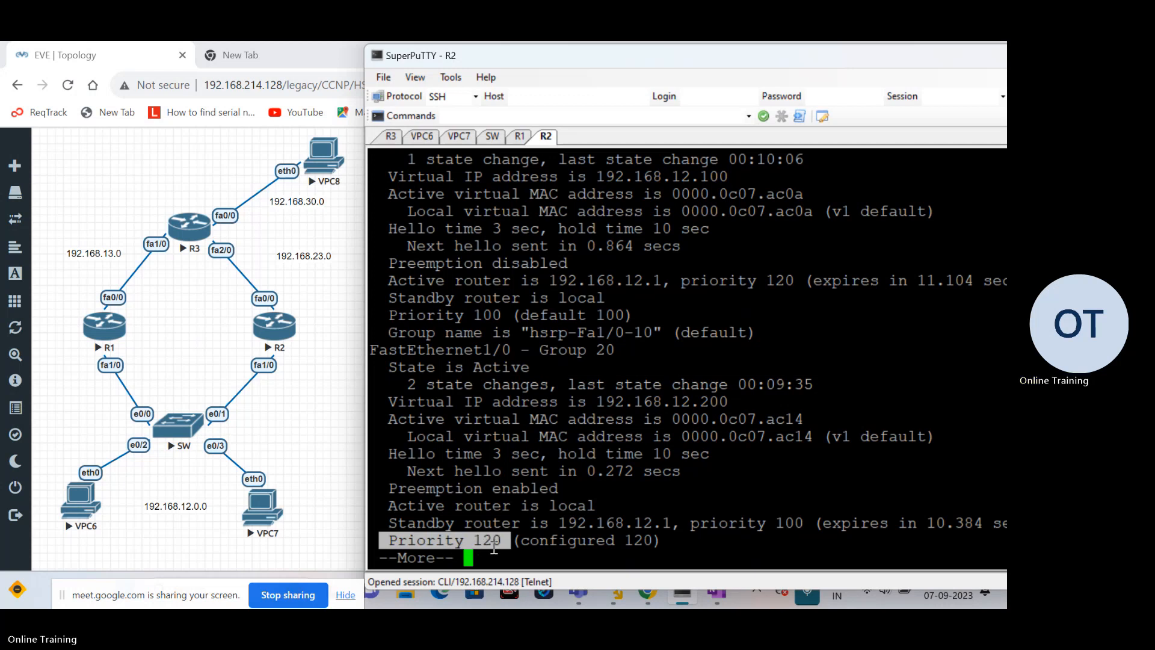
Step: Examine the standby router and priority line in R2's HSRP group 20 section, moving the terminal window down slightly
left_click(398, 524)
left_click_drag(397, 524, 804, 523)
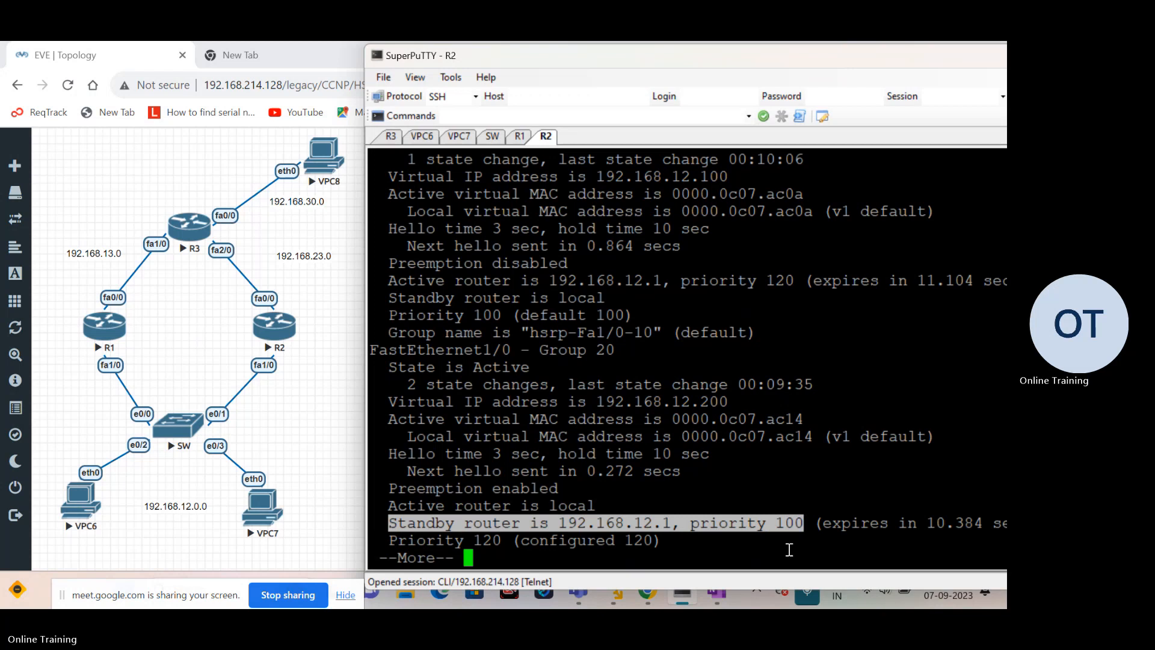
left_click(783, 473)
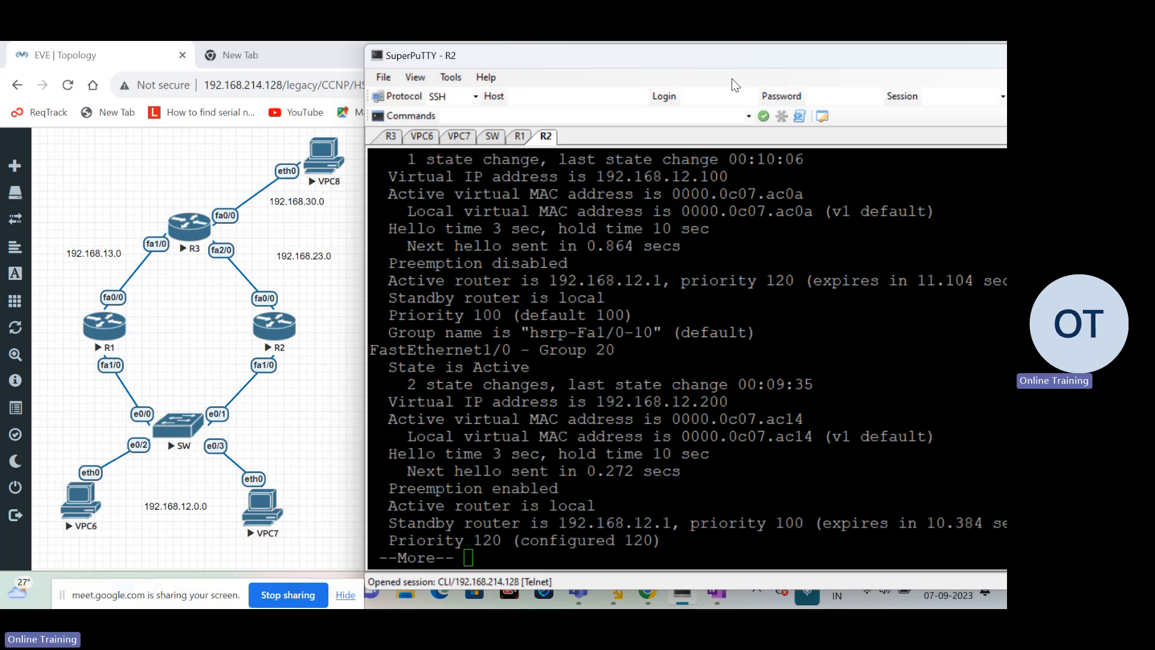
left_click_drag(736, 52, 734, 77)
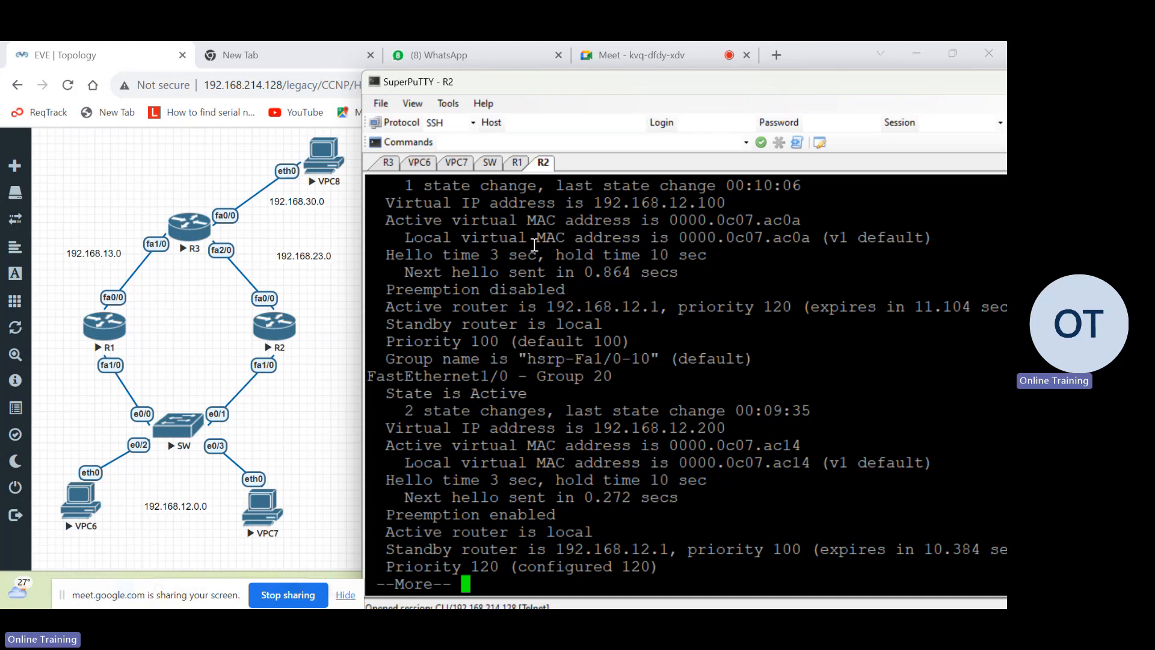
Step: Finish R2's paged standby output, run sh run and examine the standby 10 line under FastEthernet1/0
key("Return")
key("Return")
key("Return")
key("Return")
key("Return")
key("Return")
key("Return")
key("Return")
key("Return")
key("Return")
key("Return")
key("Return")
key("Return")
key("Return")
key("Return")
key("Return")
key("Return")
key("Return")
key("Return")
key("Return")
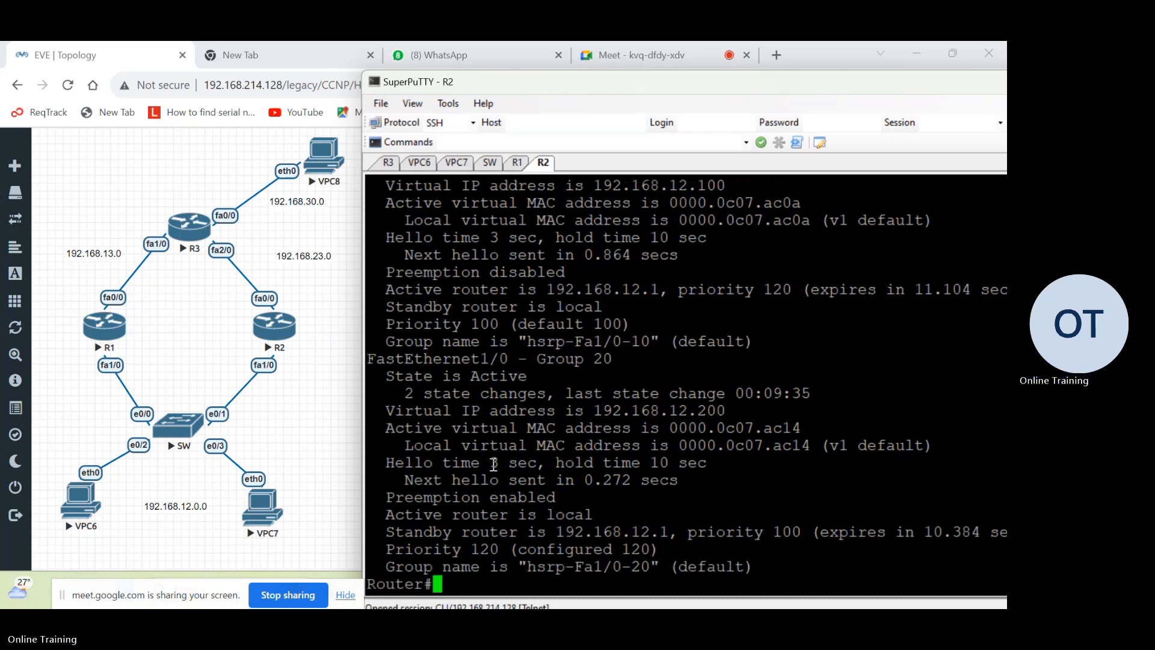
type("sh run")
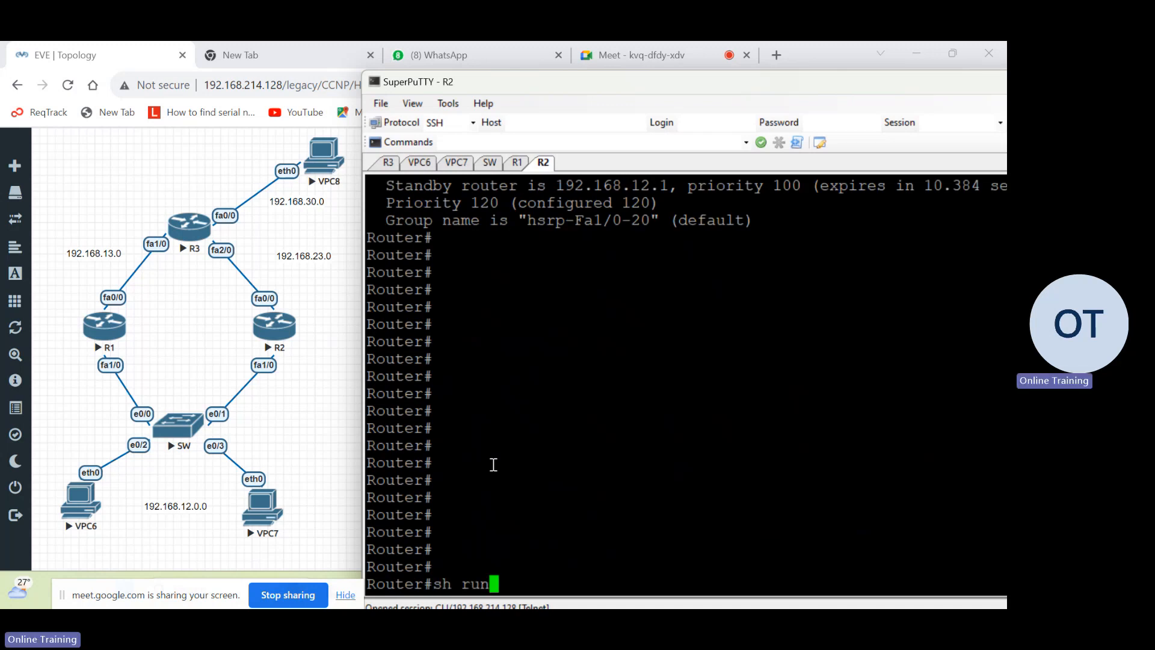
key("Return")
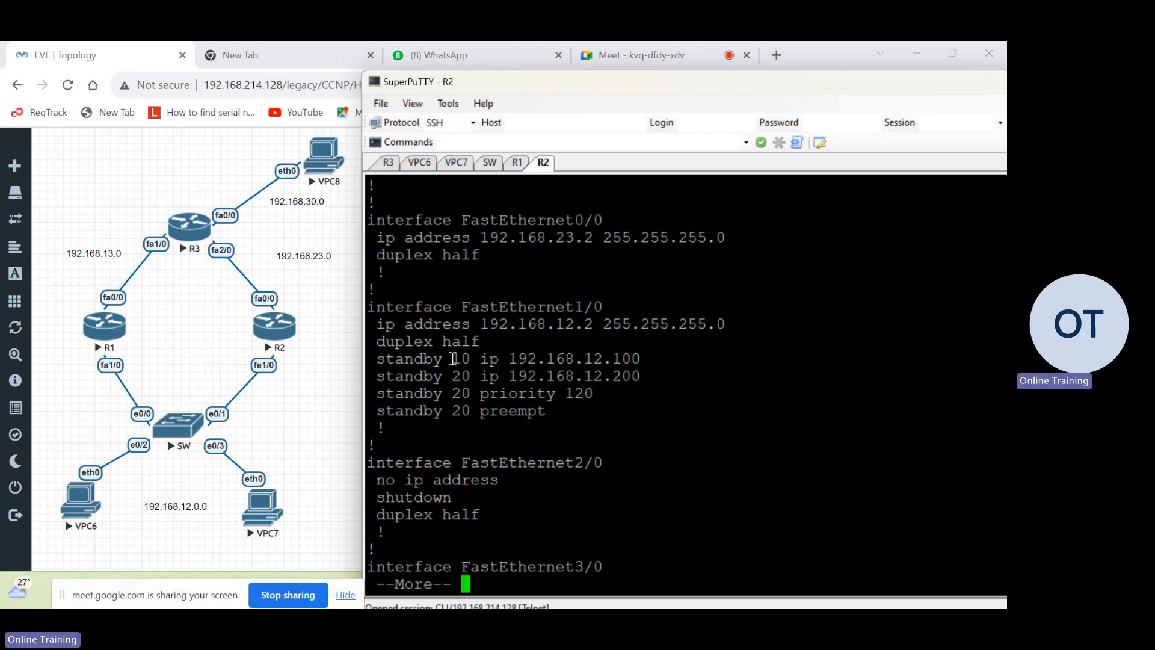
left_click_drag(408, 358, 646, 363)
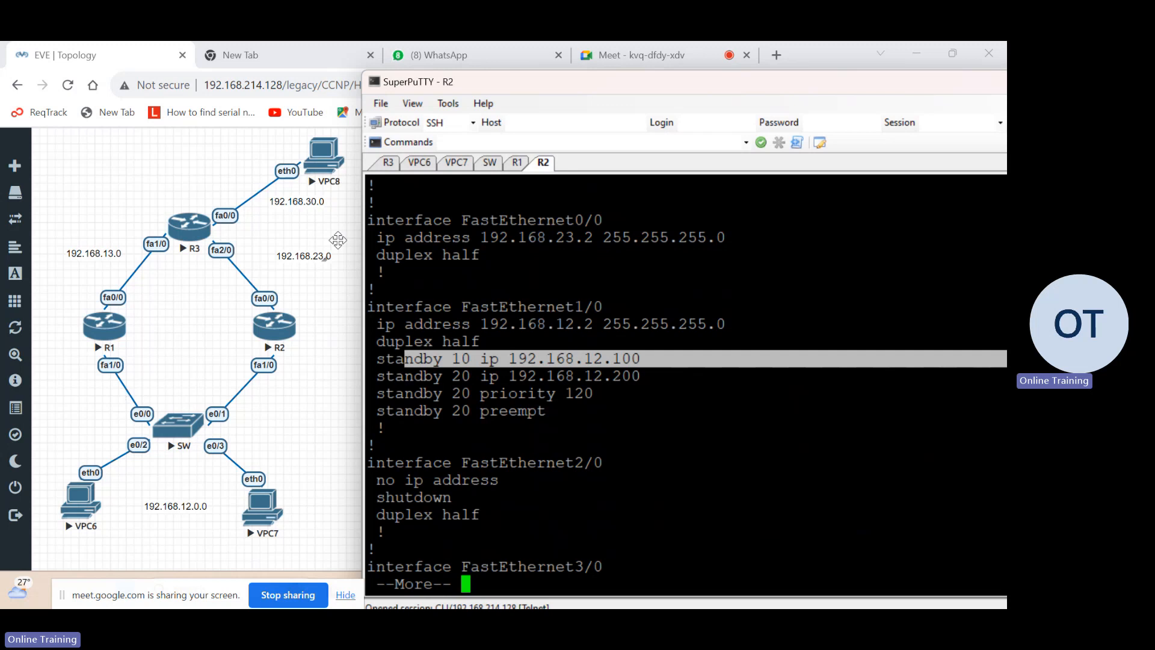
Step: Switch to R1's console session and shut down interface f1/0 from configuration mode
left_click(519, 164)
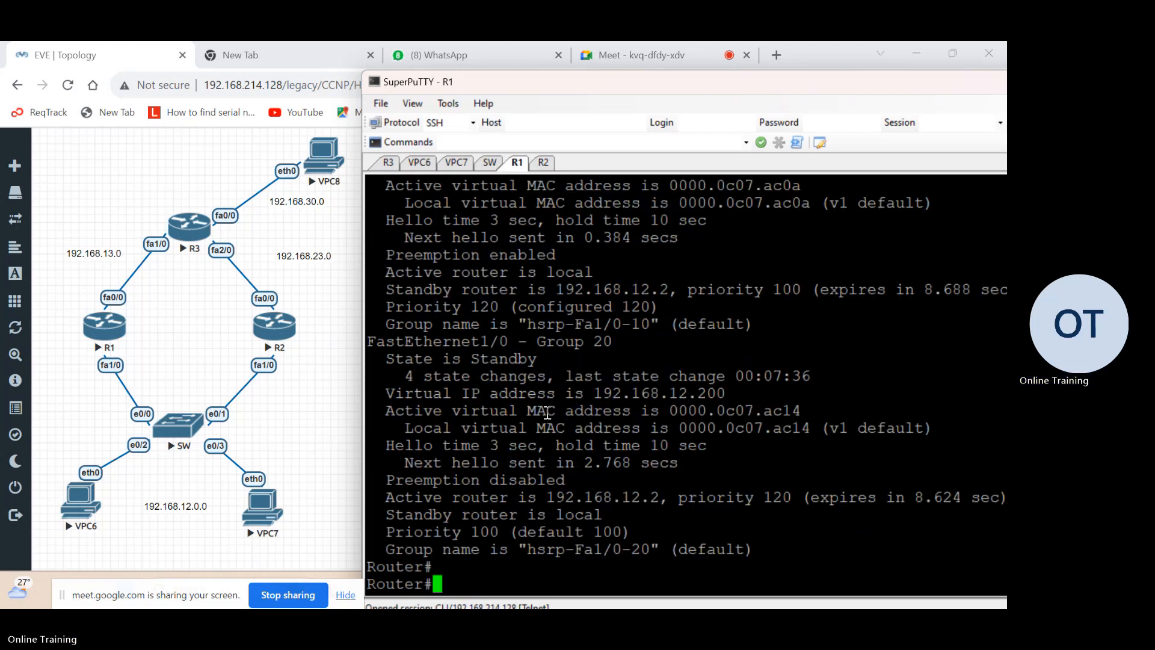
key("Return")
key("Return")
key("Return")
key("Return")
key("Return")
key("Return")
key("Return")
key("Return")
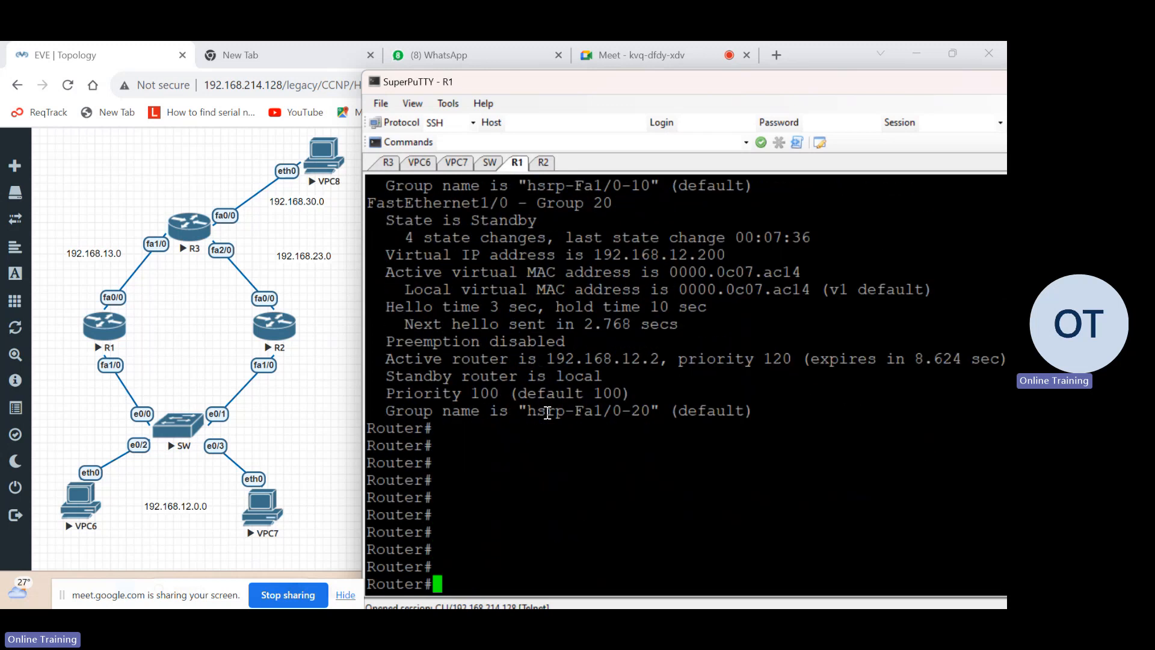
type("config t")
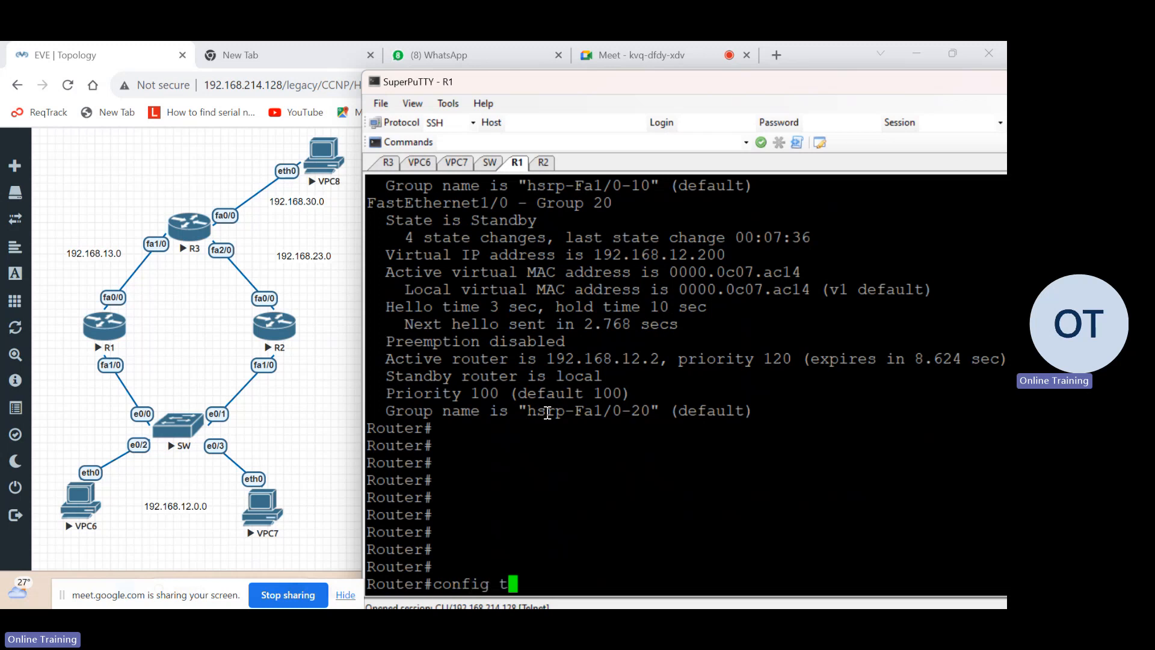
key("Return")
key("Return")
type("int ")
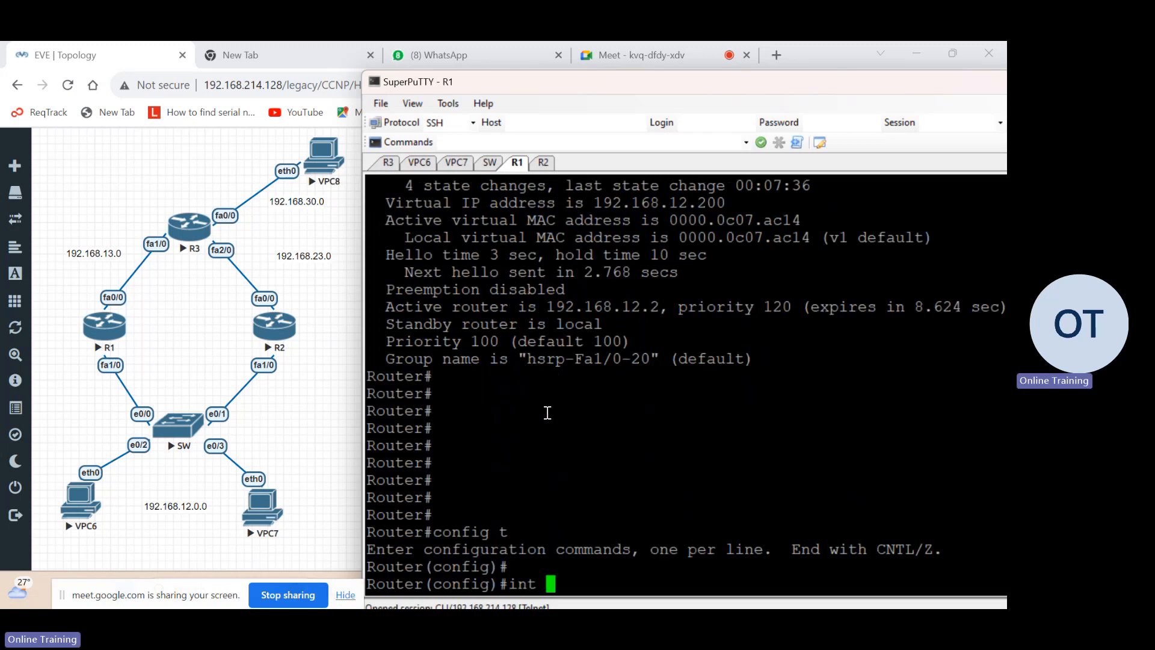
type("f1/0")
key("Return")
key("Return")
key("Return")
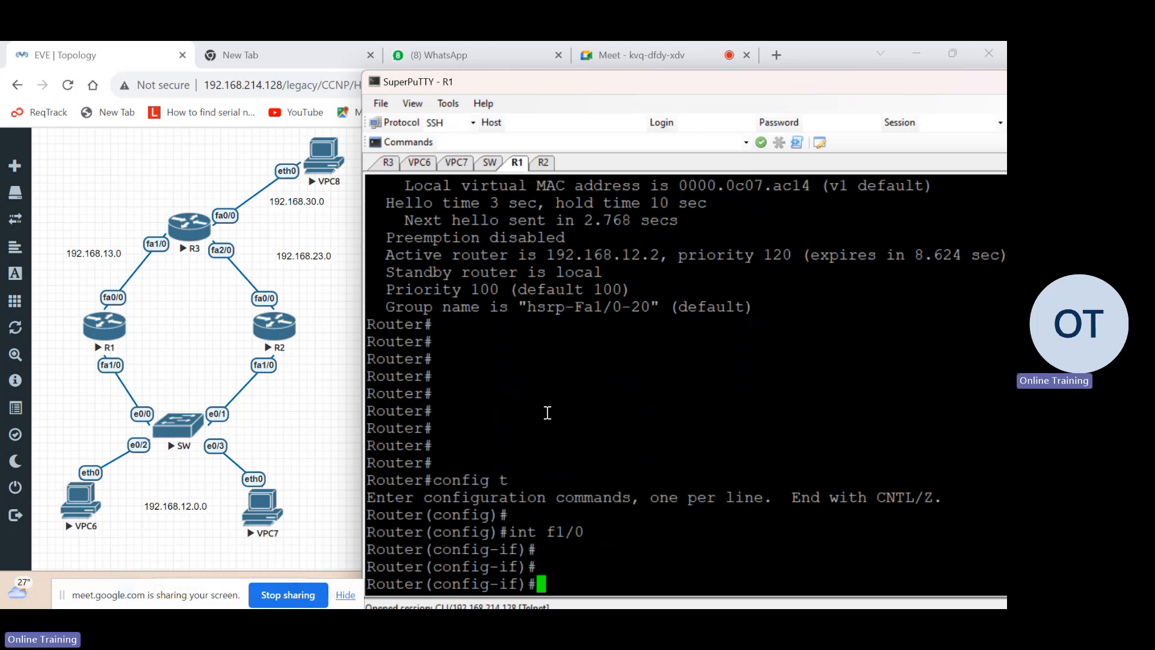
type("shut")
key("Return")
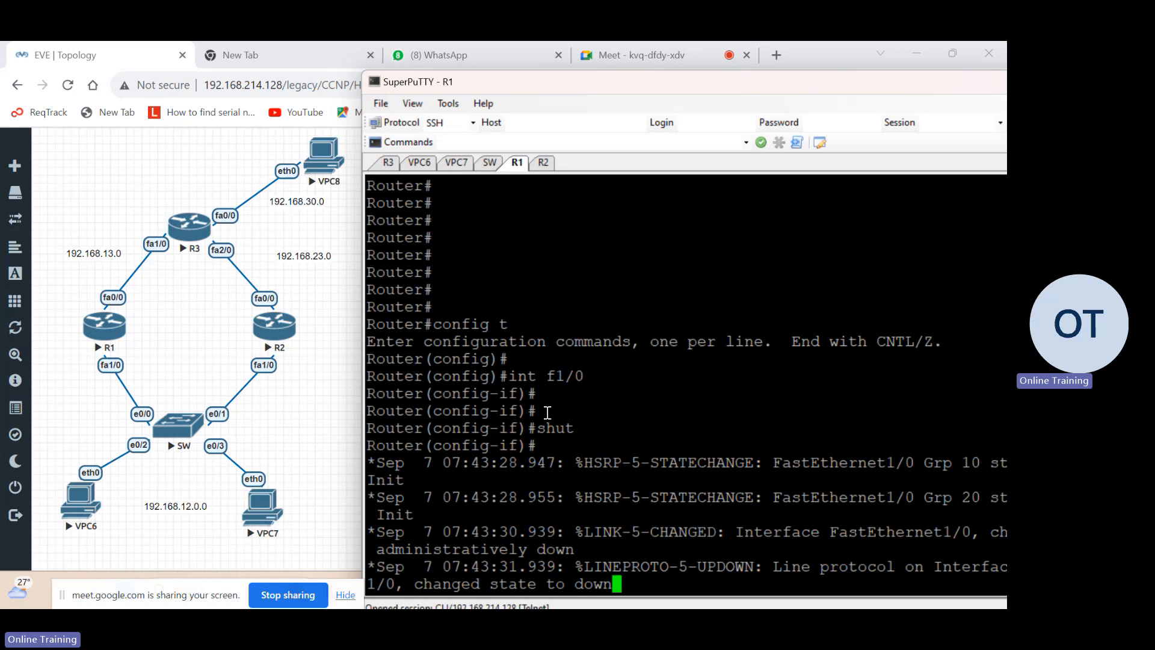
key("Return")
key("Return")
key("Return")
key("Return")
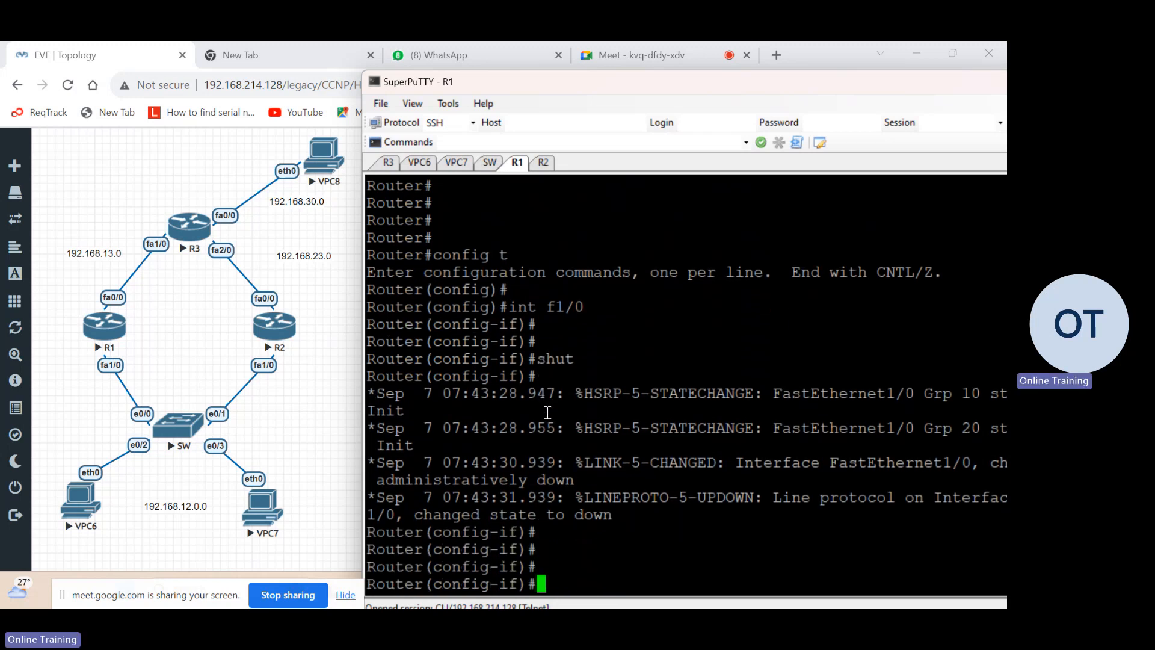
key("Return")
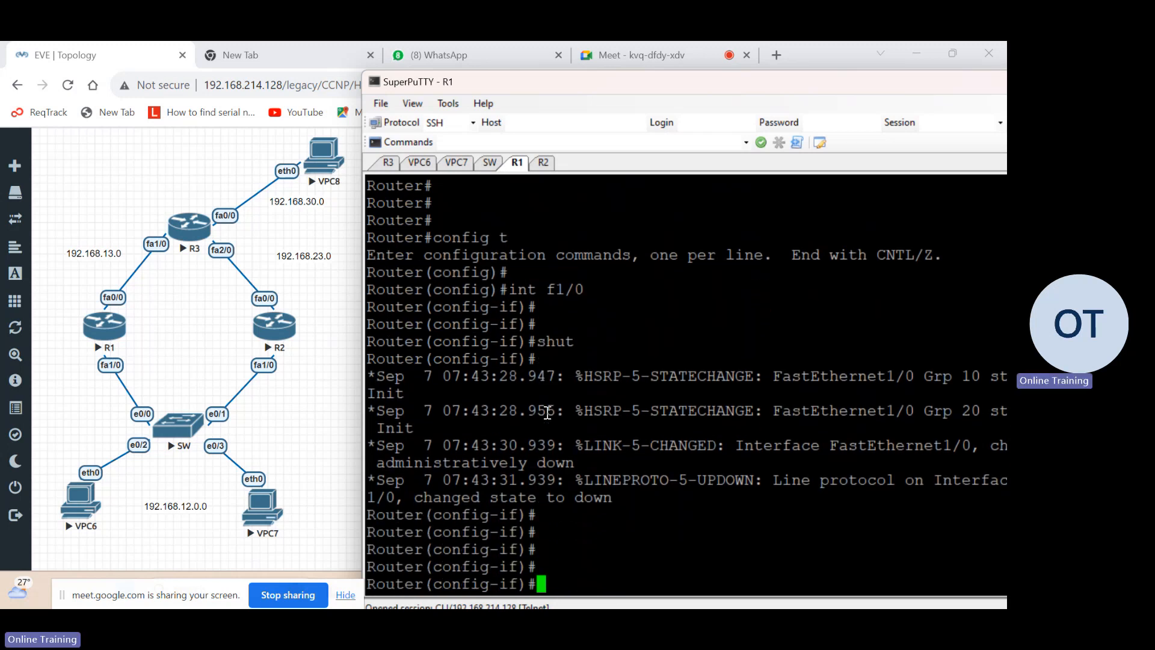
Step: Switch to R2's console session, widen the visible terminal area and examine the HSRP state-change message for group 10
left_click(543, 162)
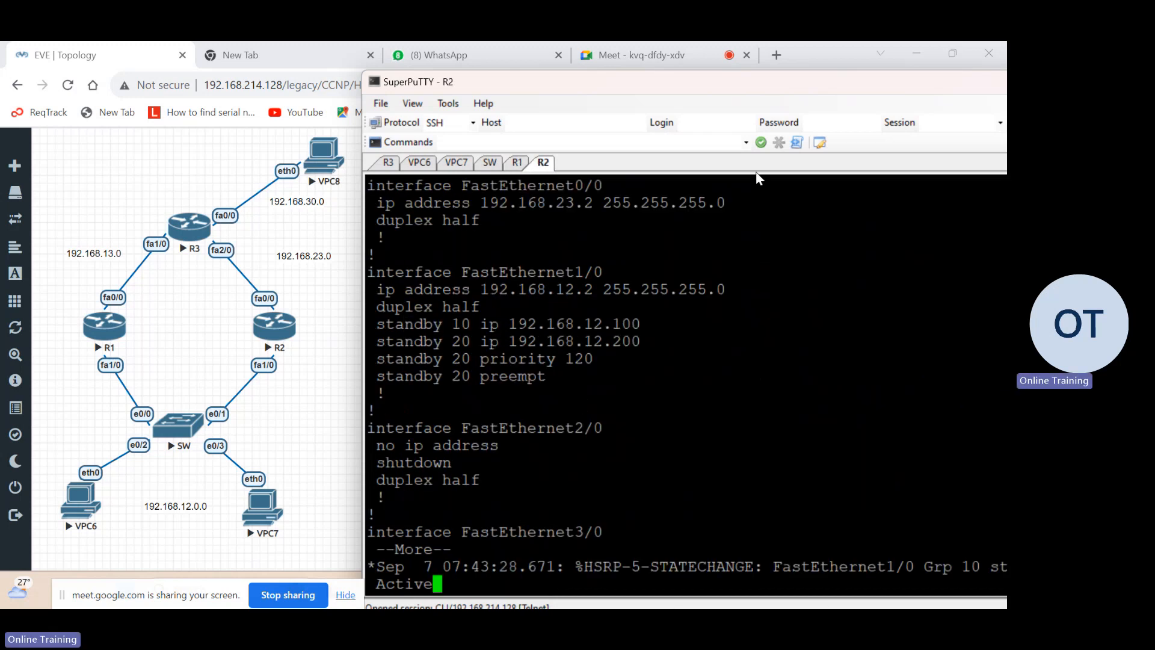
left_click_drag(772, 96, 676, 94)
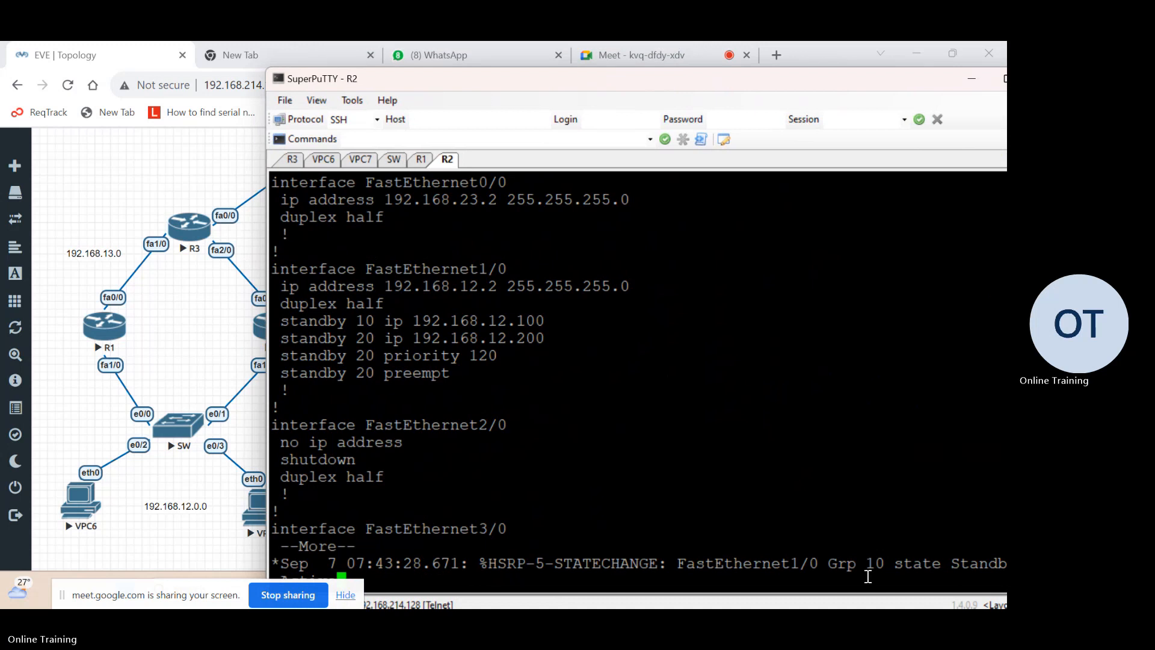
left_click_drag(823, 565, 992, 561)
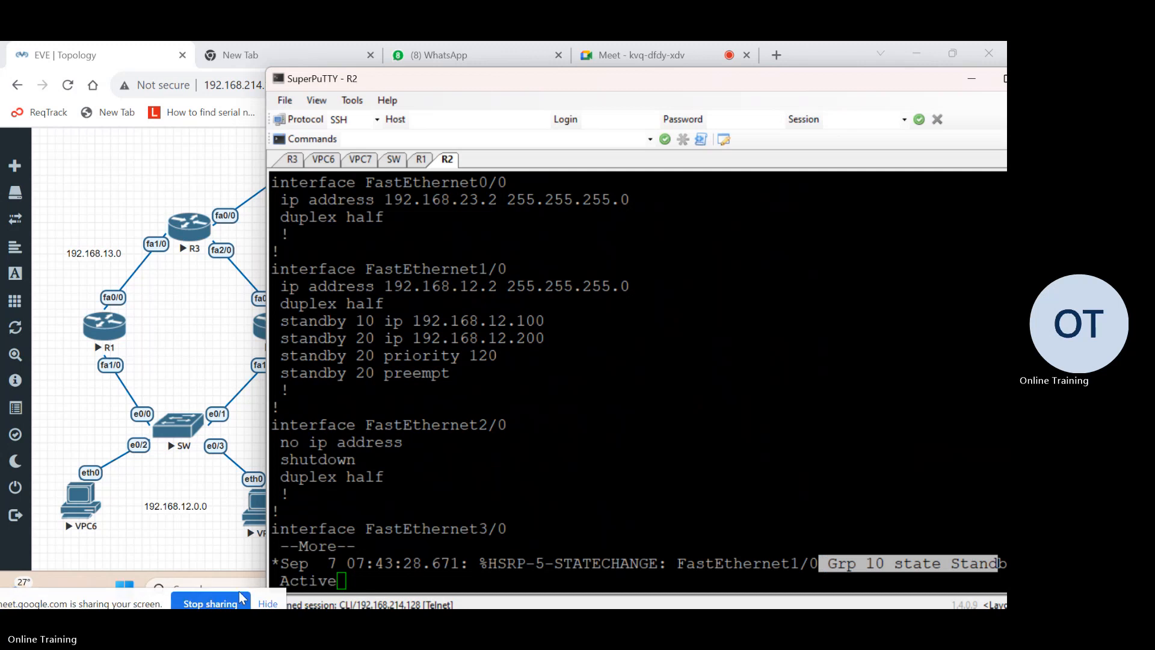
left_click(308, 585)
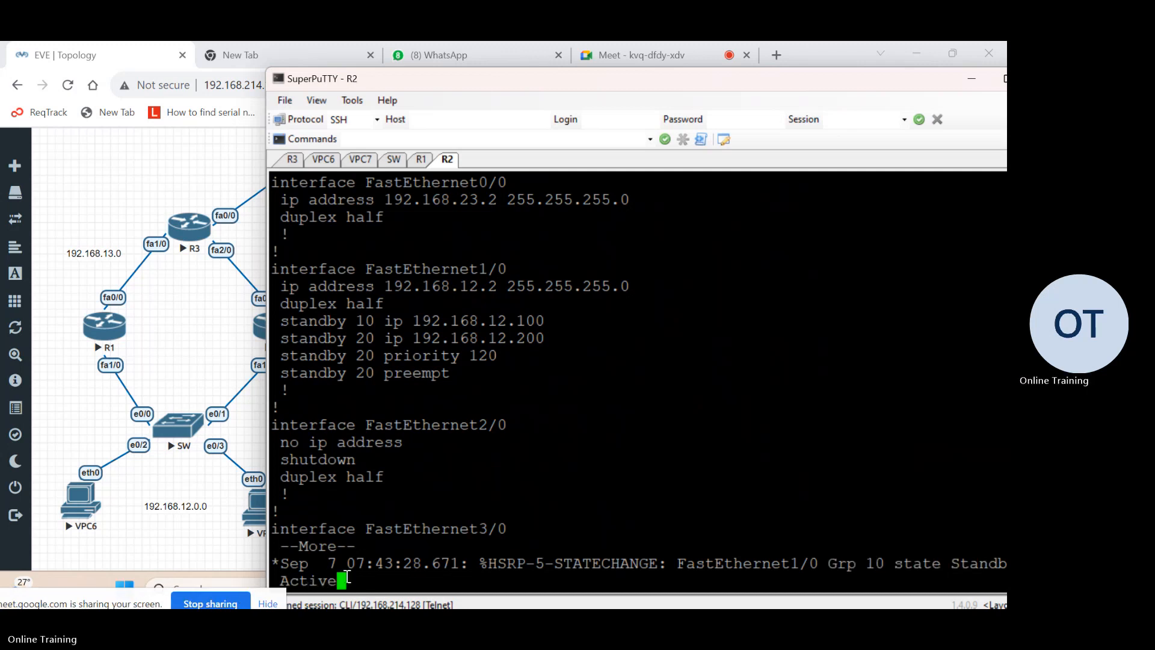
left_click_drag(347, 582, 296, 587)
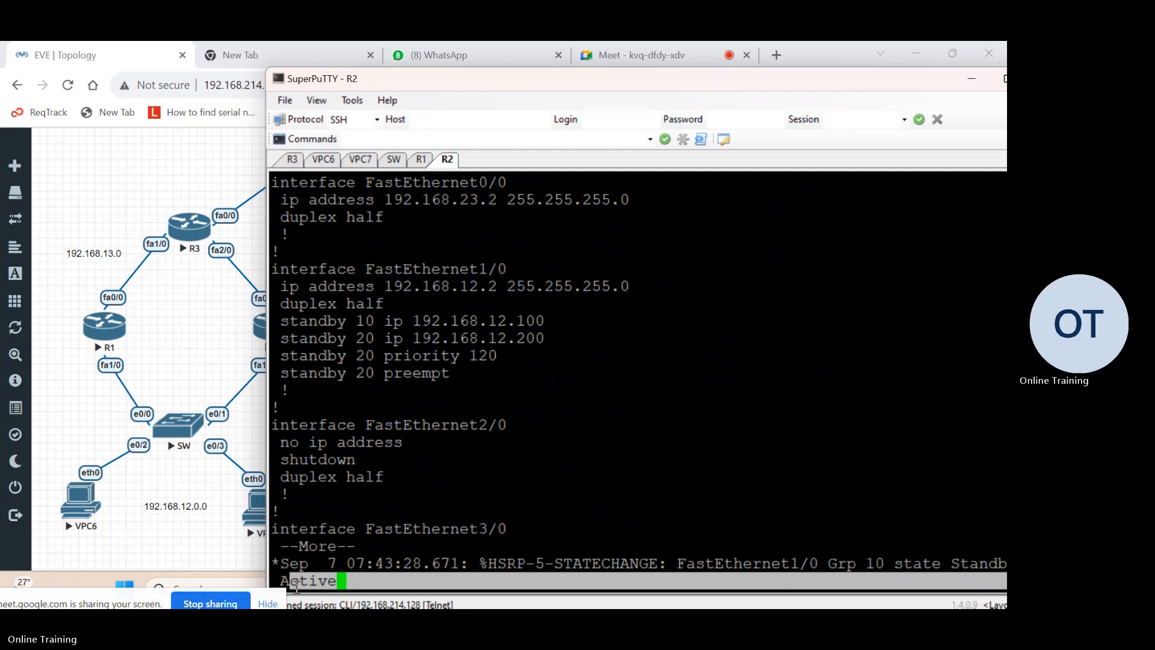
left_click(433, 493)
Step: Advance through the rest of R2's running configuration and run sh standby
key("Return")
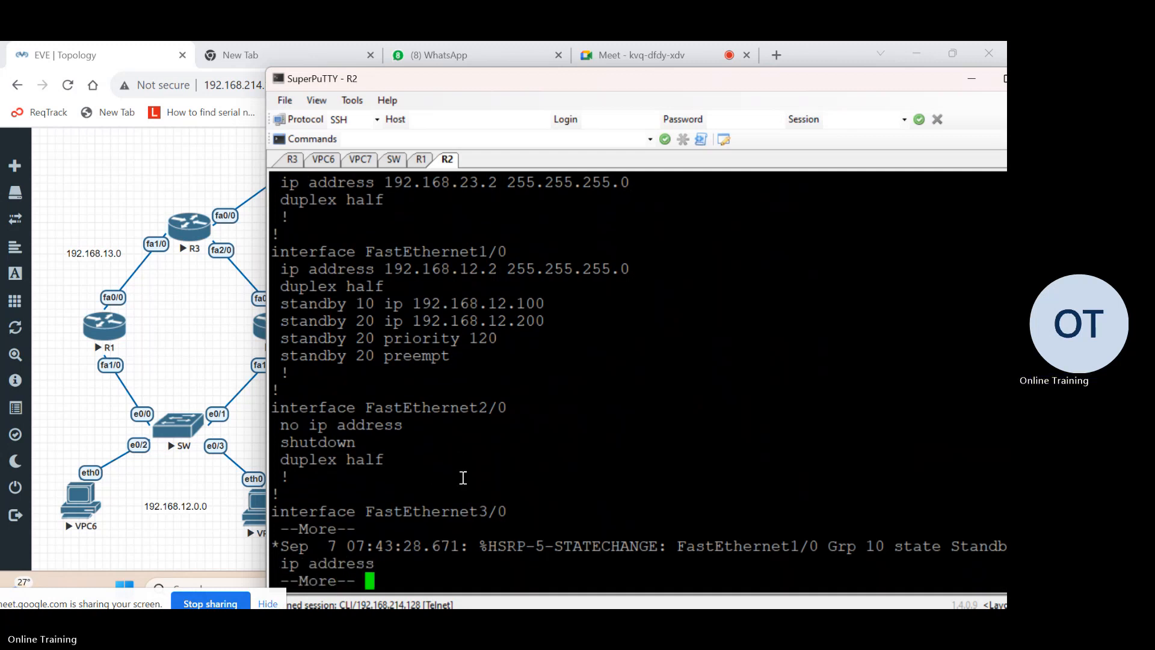
key("Return")
key("Return")
key("Return")
key("Return")
key("Return")
key("Return")
key("Return")
key("Return")
key("Return")
key("Return")
key("Return")
key("Return")
key("Return")
key("Return")
key("Return")
key("Return")
key("Return")
key("Return")
key("Return")
key("Return")
key("Return")
key("Return")
key("Return")
key("Return")
key("Return")
key("Return")
key("Return")
key("Return")
key("Return")
key("Return")
key("Return")
key("Return")
key("Return")
key("Return")
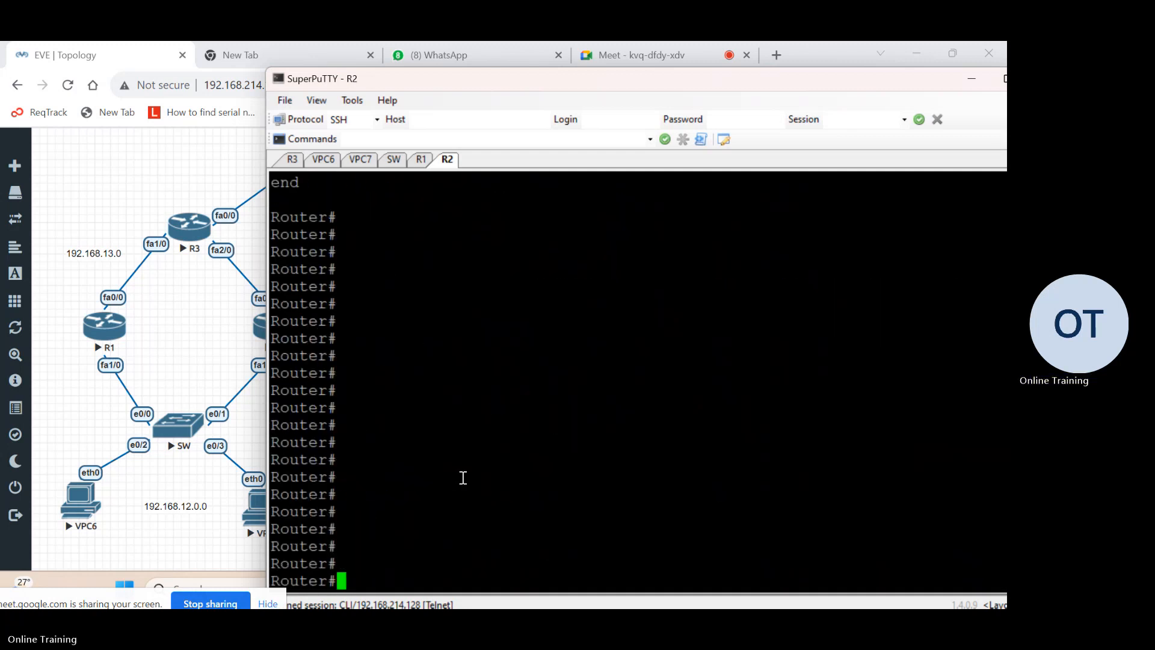
type("sh sta")
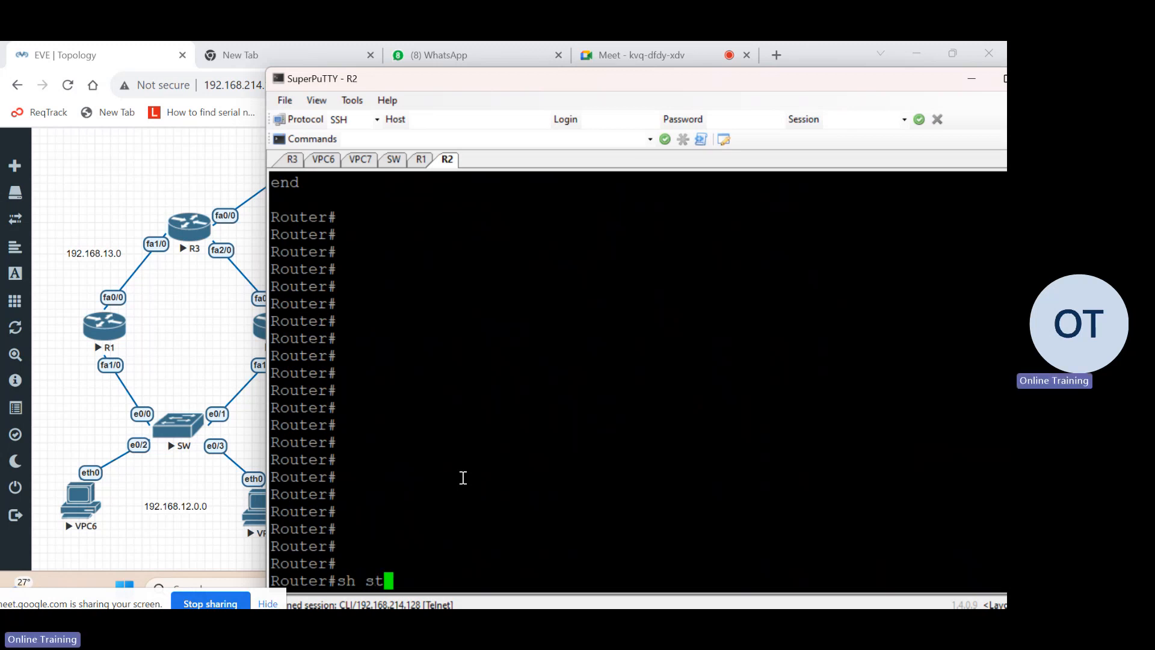
key("Tab")
type("n")
key("Tab")
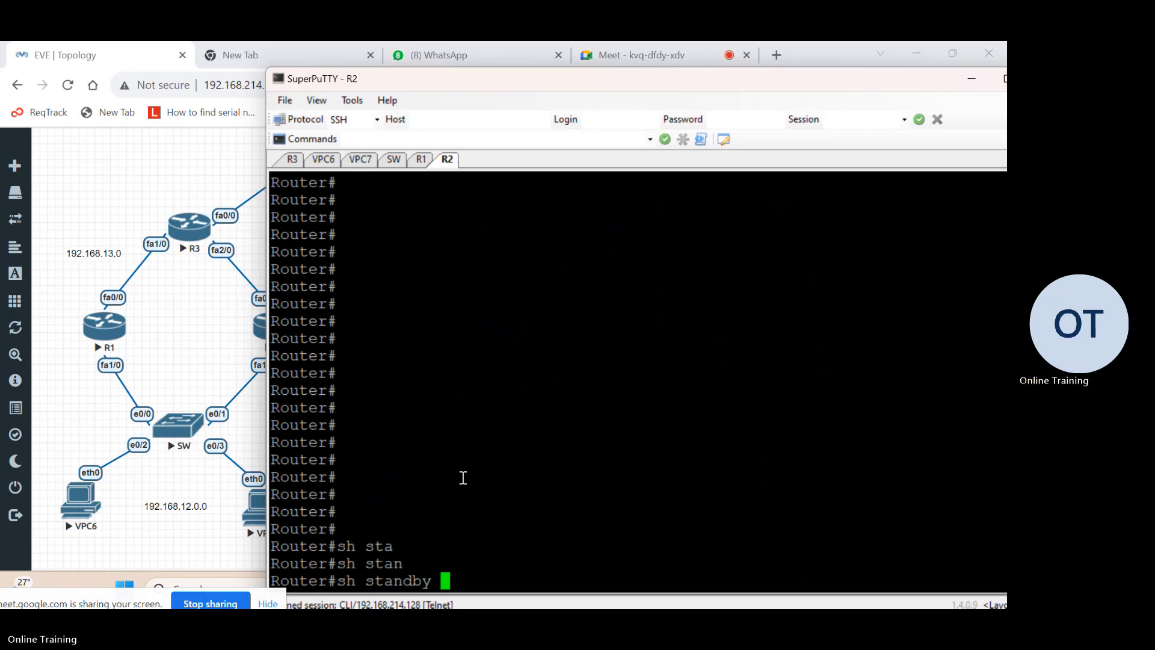
key("Return")
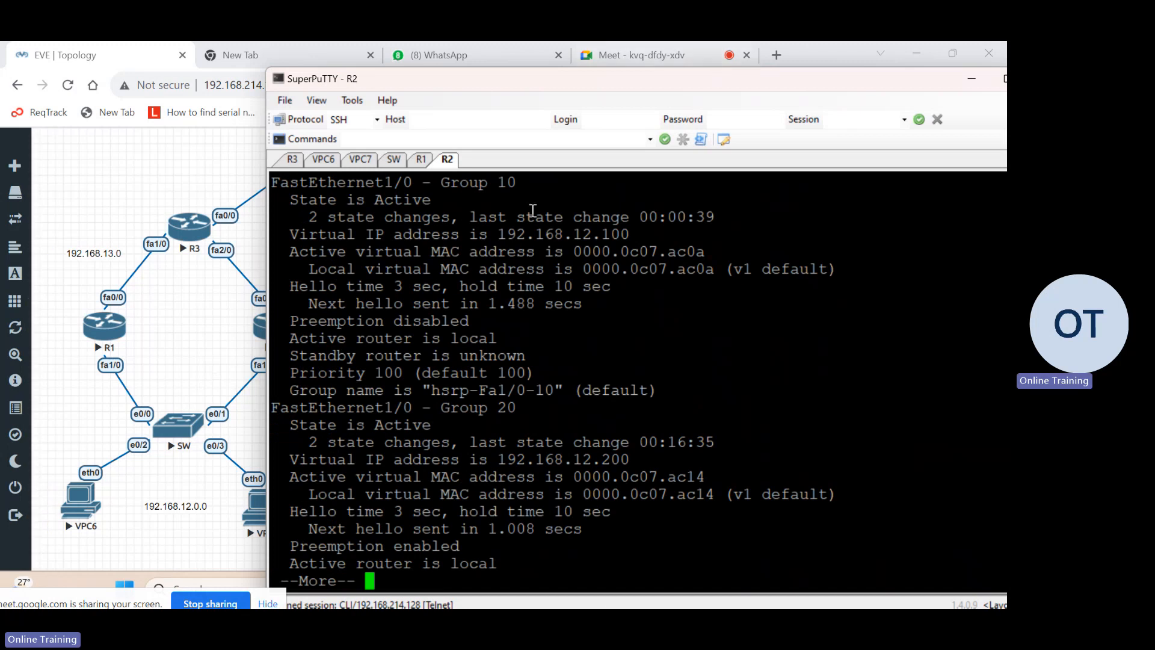
Step: Go back to R2's earlier sh standby output and examine group 10's state before R1's interface shutdown
scroll(508, 356, "up", 15)
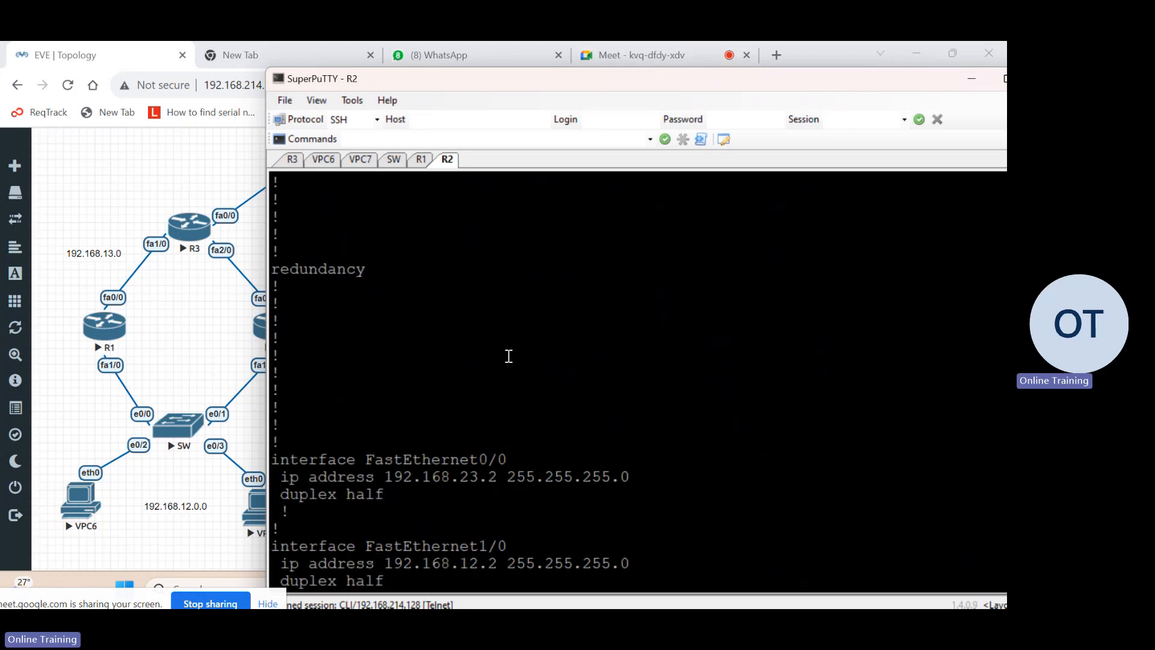
key("space")
key("Return")
key("Return")
key("Return")
key("Return")
key("Return")
key("Return")
key("Return")
key("Return")
key("Return")
key("Return")
key("Return")
key("Return")
key("Return")
key("Return")
key("Return")
key("Return")
key("Return")
key("Return")
key("Return")
scroll(509, 356, "up", 10)
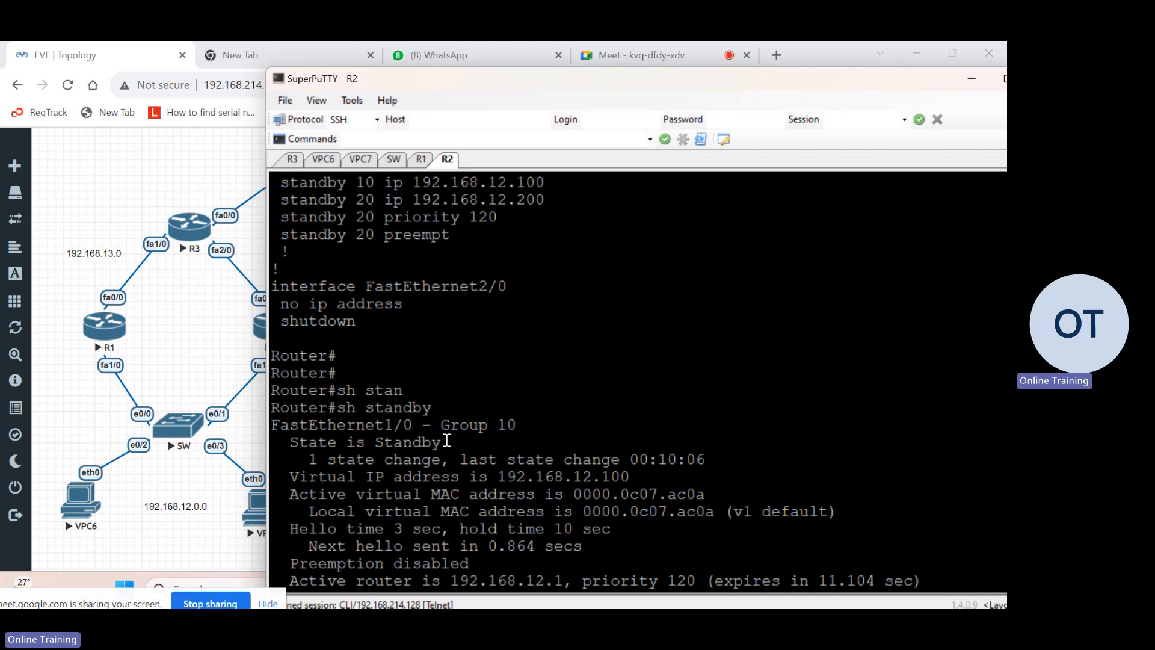
left_click_drag(435, 425, 450, 443)
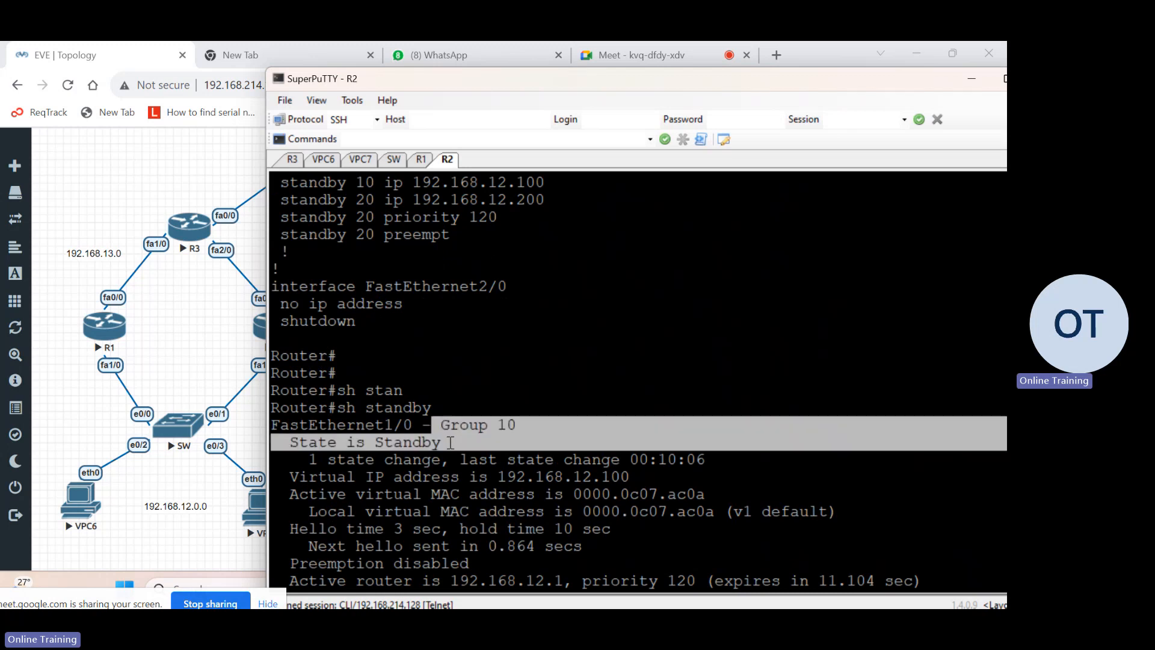
scroll(551, 510, "down", 4)
left_click(551, 509)
Step: Examine group 20's state in R2's earlier sh standby output and return to the latest output
scroll(551, 509, "down", 4)
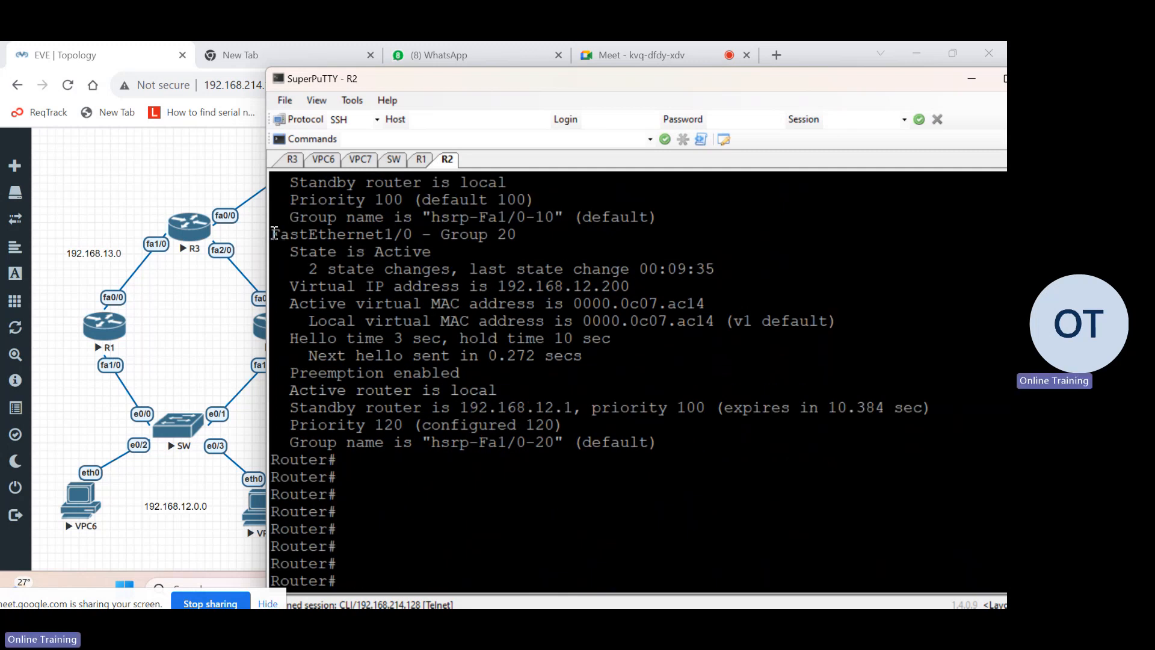
left_click_drag(283, 235, 432, 251)
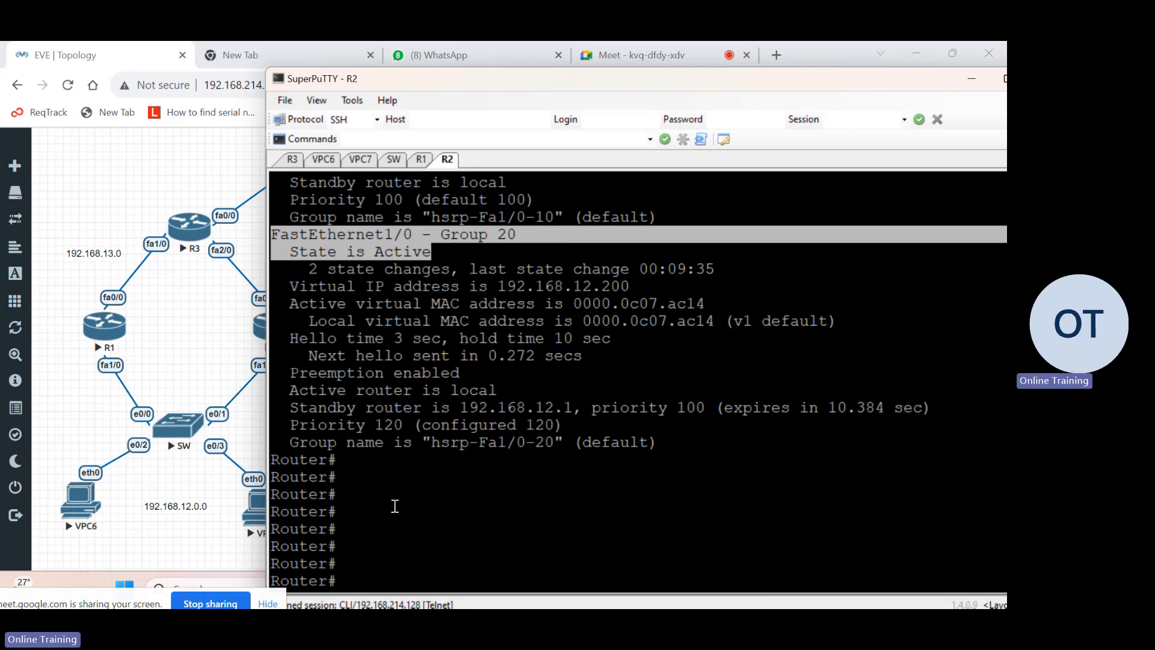
scroll(395, 506, "down", 15)
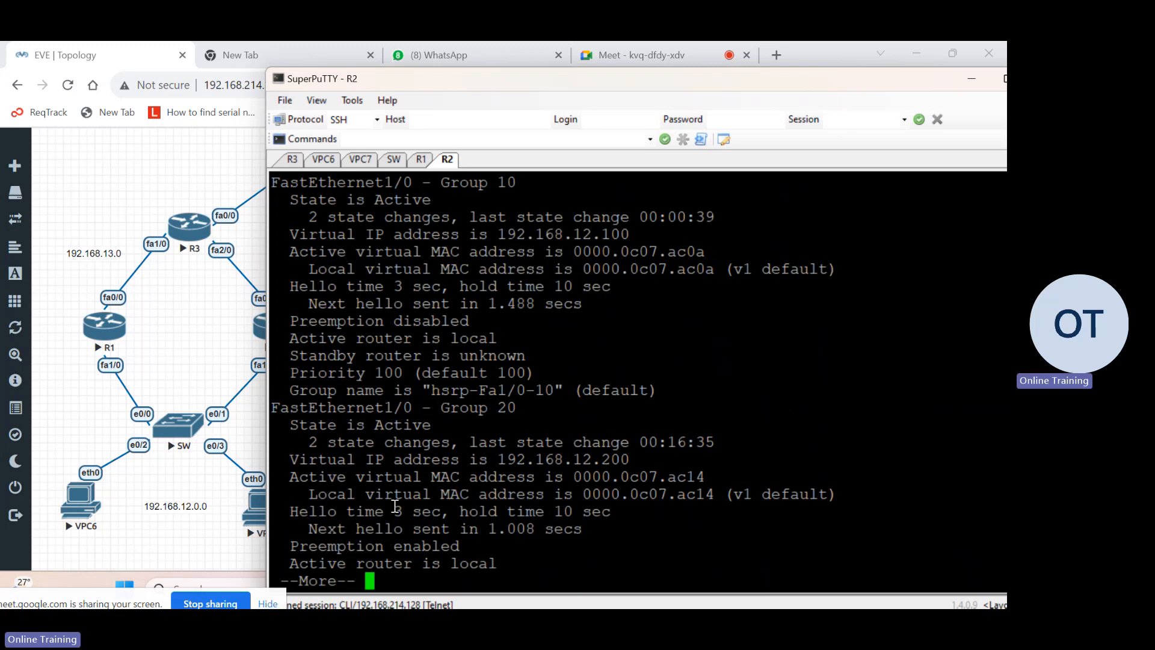
Step: Finish the paged output on R2, run sh standby again and examine the state of HSRP group 10
key("Return")
key("Return")
key("Return")
key("Return")
key("Return")
key("Return")
key("Return")
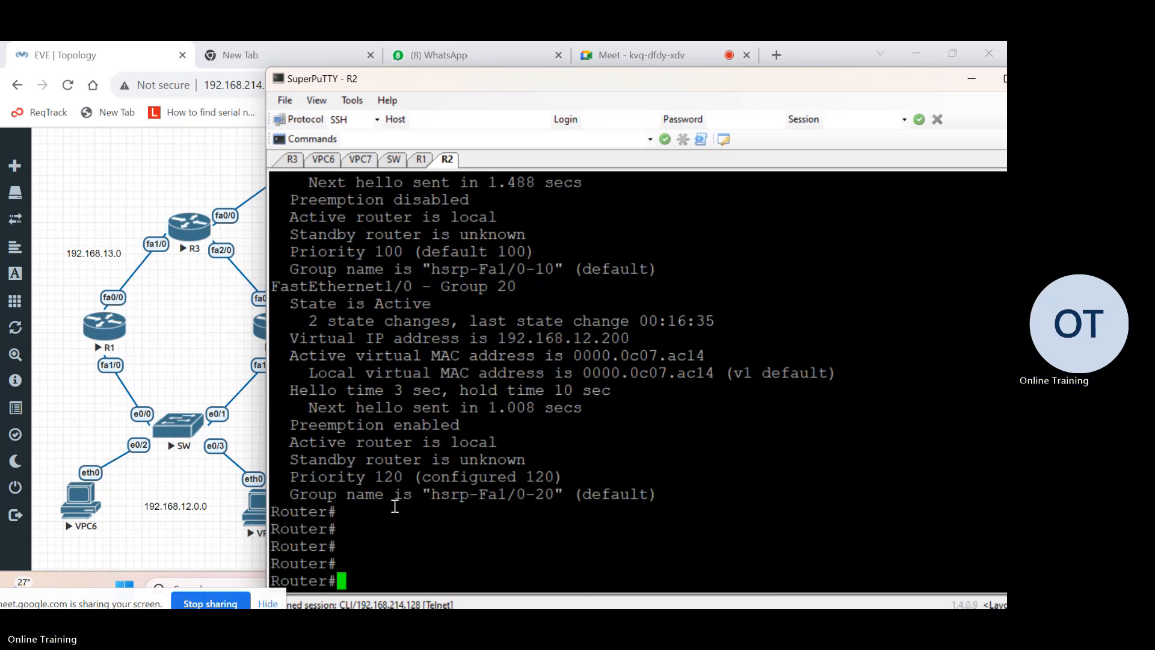
key("Return")
key("Return")
key("Return")
key("Return")
key("Return")
key("Return")
key("Return")
key("Return")
key("Return")
key("Return")
key("Return")
key("Return")
key("Return")
key("Return")
key("Return")
key("Return")
key("Return")
key("Return")
type("sh stan")
key("Return")
type("sh stan")
key("Tab")
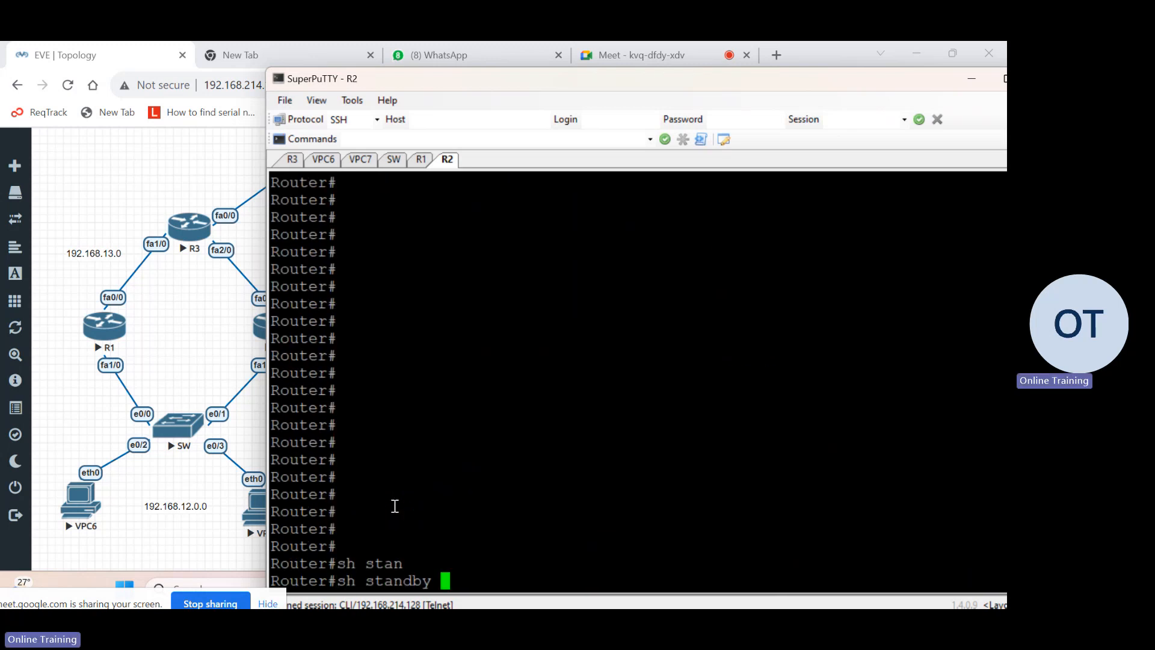
key("Return")
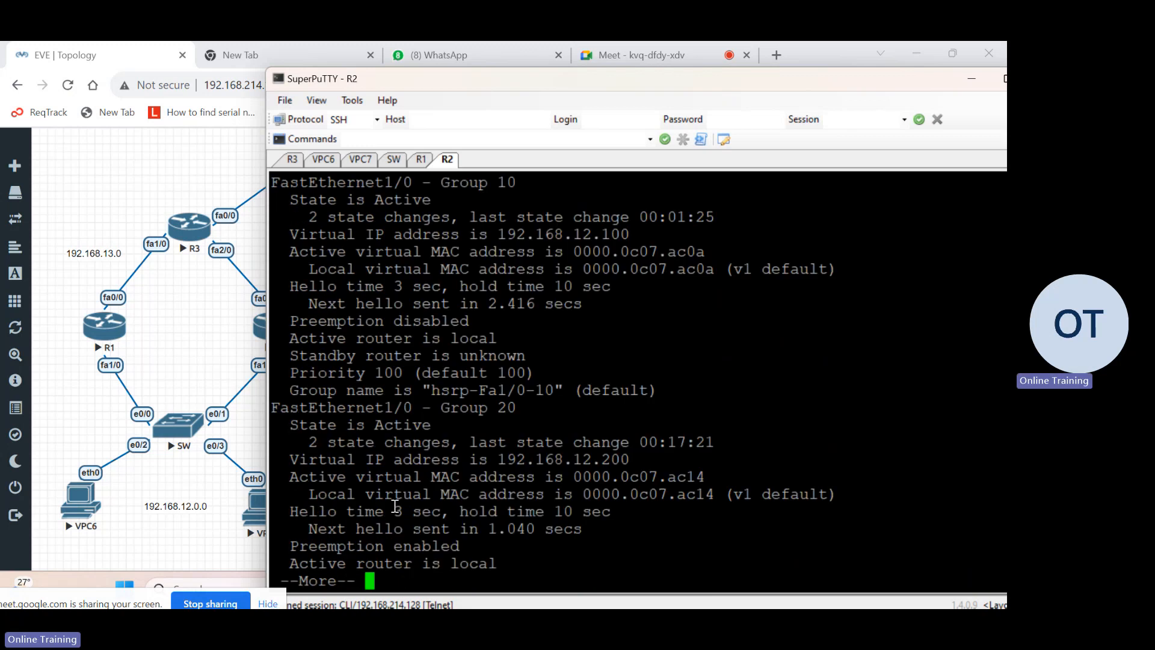
left_click_drag(272, 180, 436, 201)
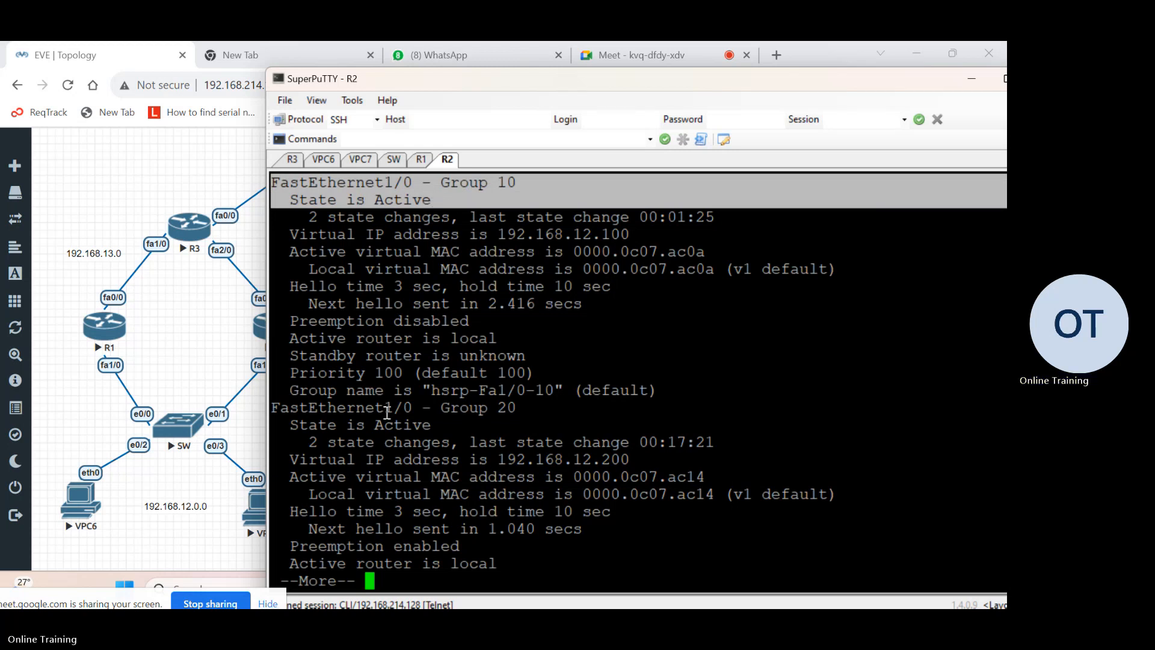
Step: Examine HSRP group 20's state on R2, check the topology diagram in the browser and return to the SuperPuTTY terminal
left_click_drag(283, 407, 435, 423)
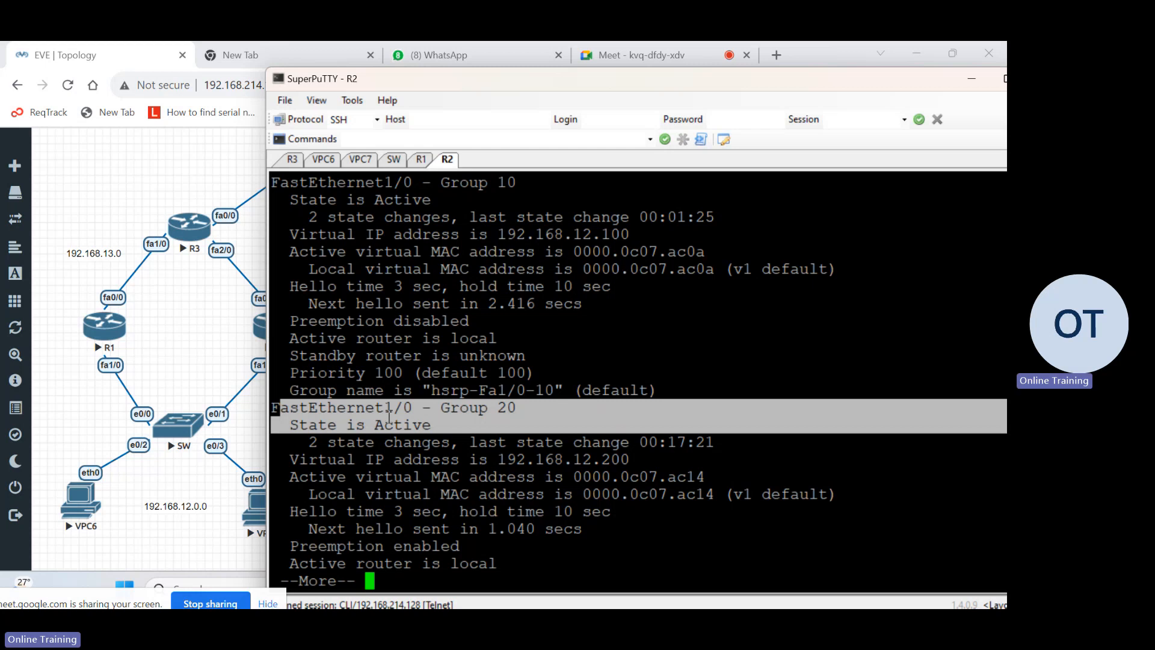
left_click(168, 462)
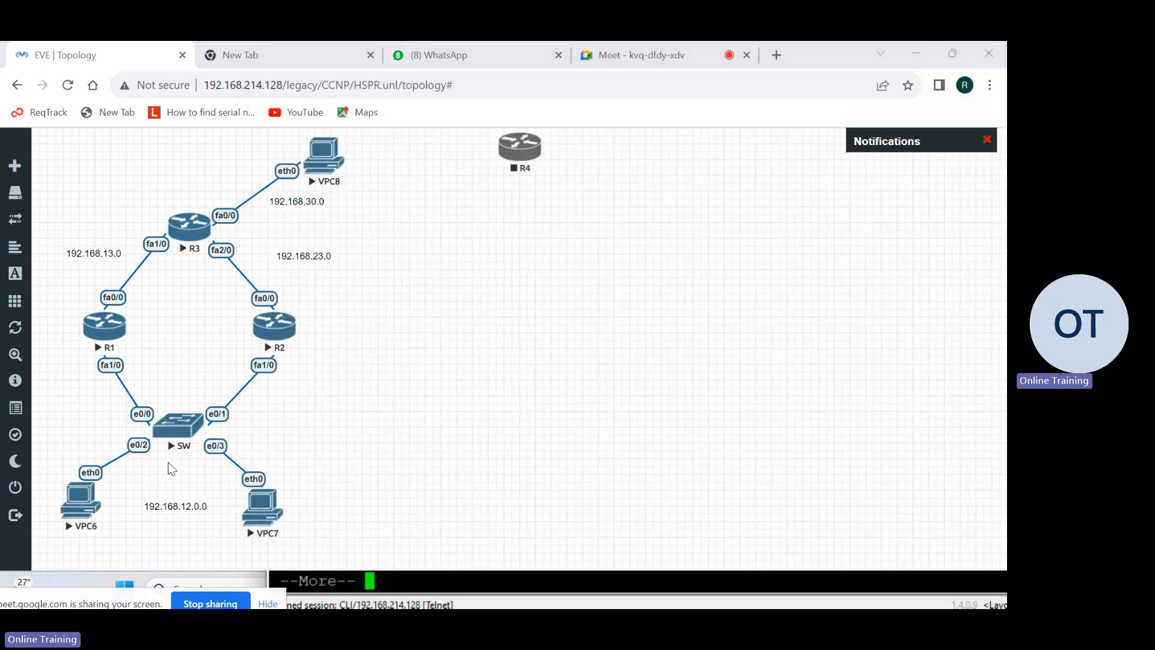
left_click(77, 505)
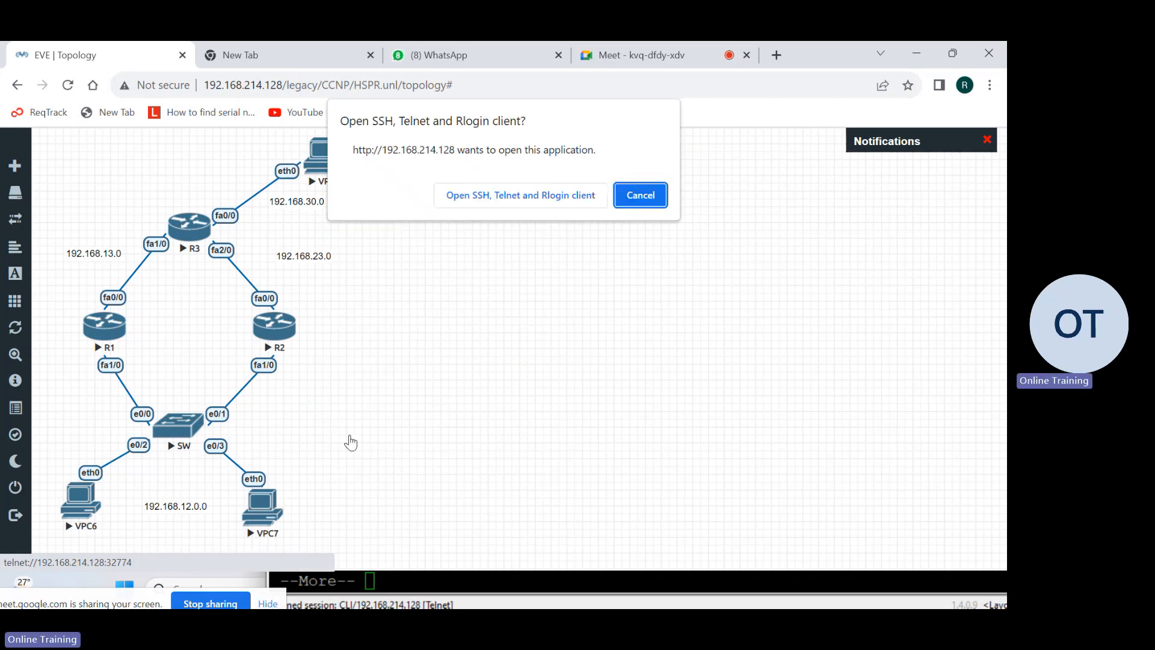
left_click(639, 183)
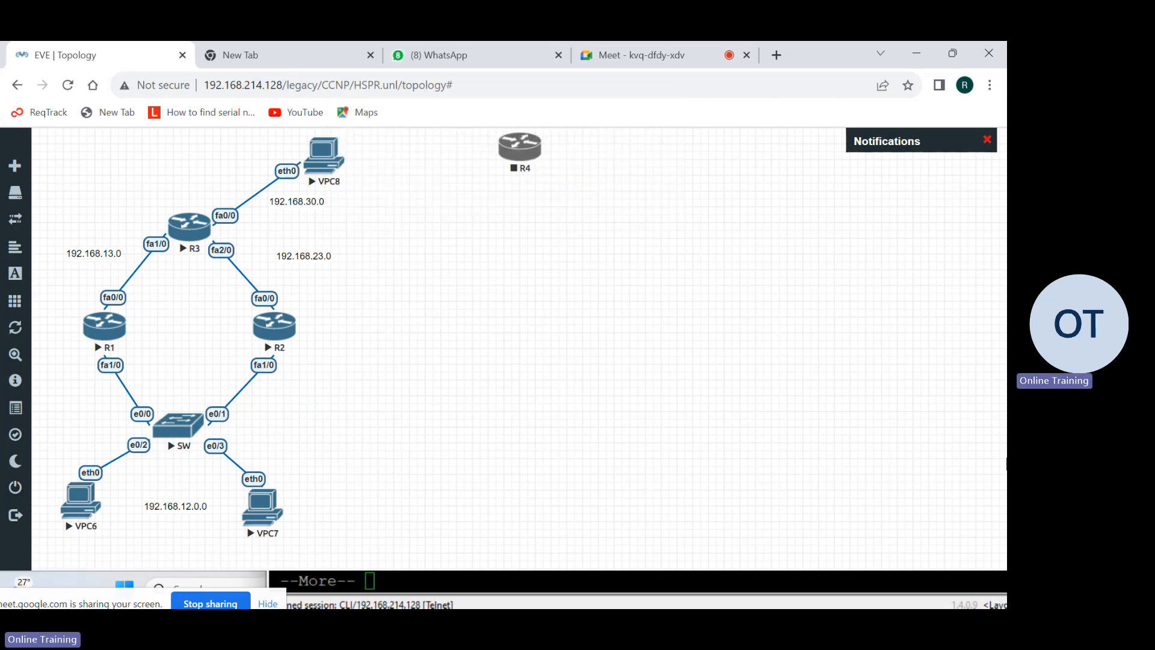
left_click(512, 586)
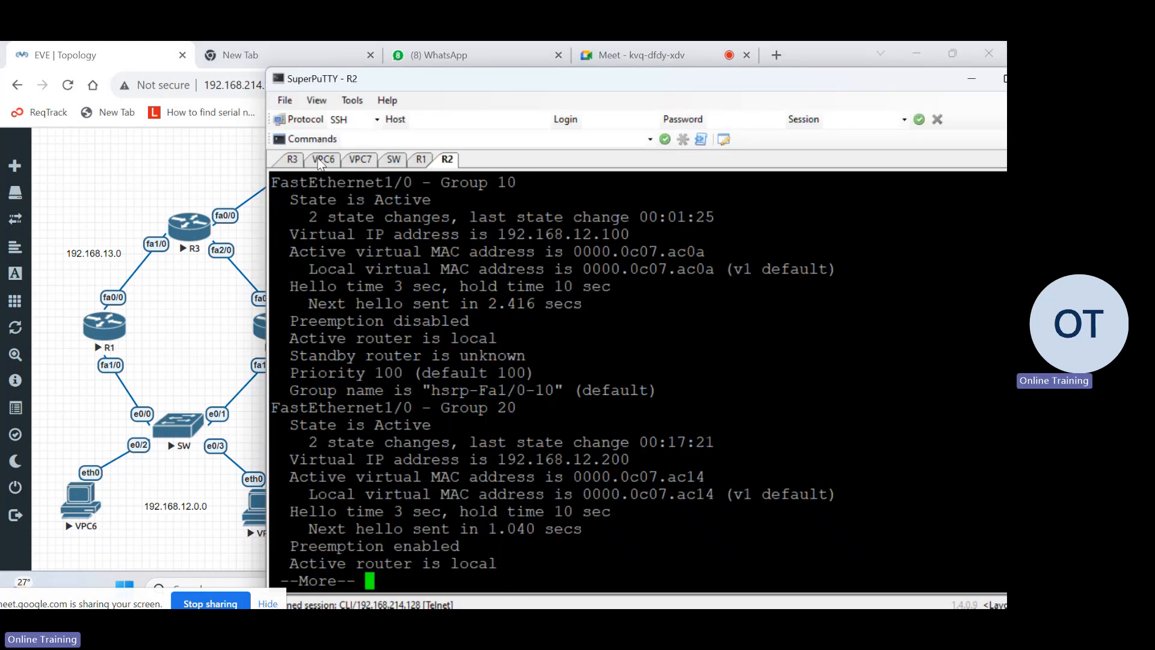
Step: Run sh ip on VPC6 and examine its gateway address
left_click(323, 162)
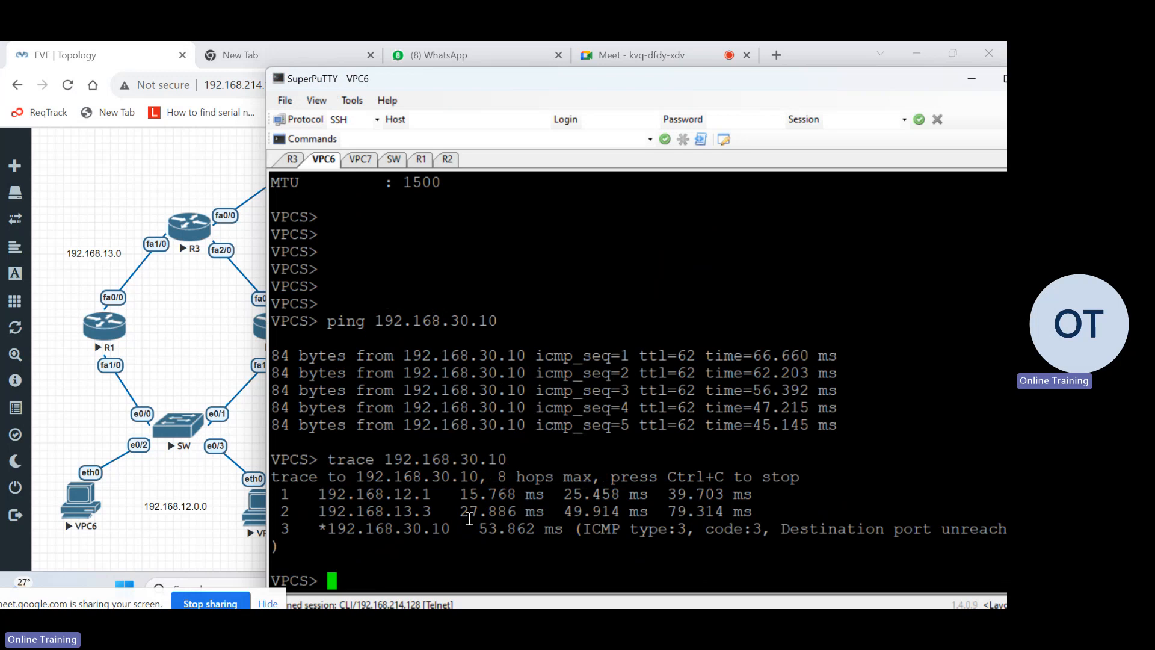
key("Up")
key("Down")
type("sh ip")
key("Return")
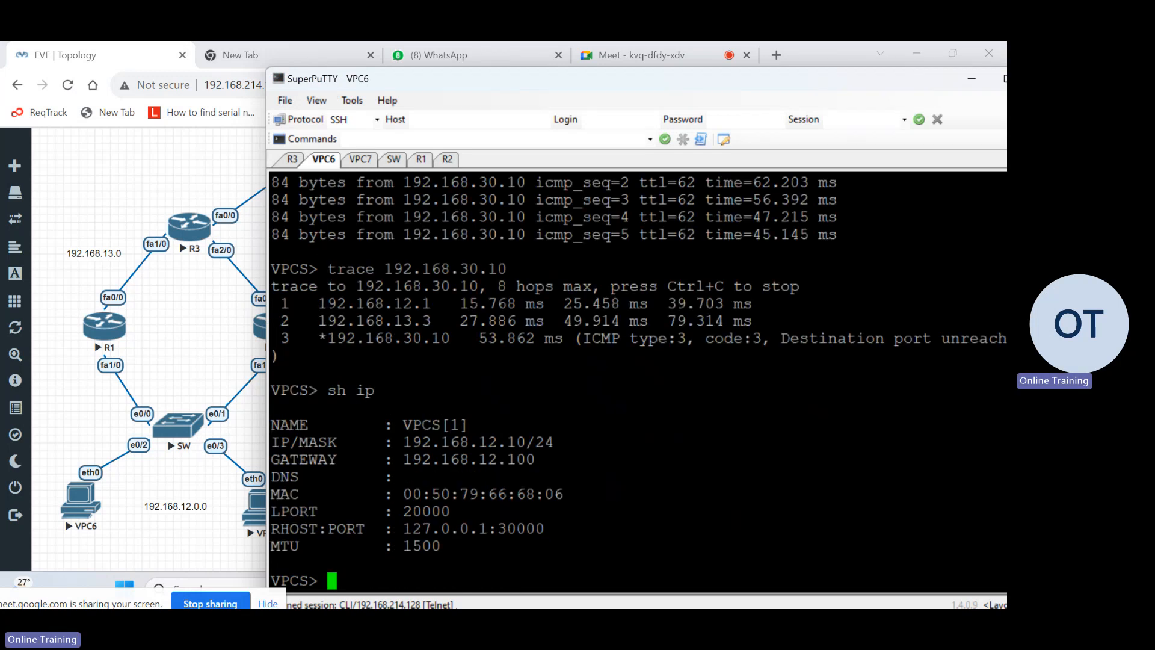
left_click_drag(544, 461, 479, 467)
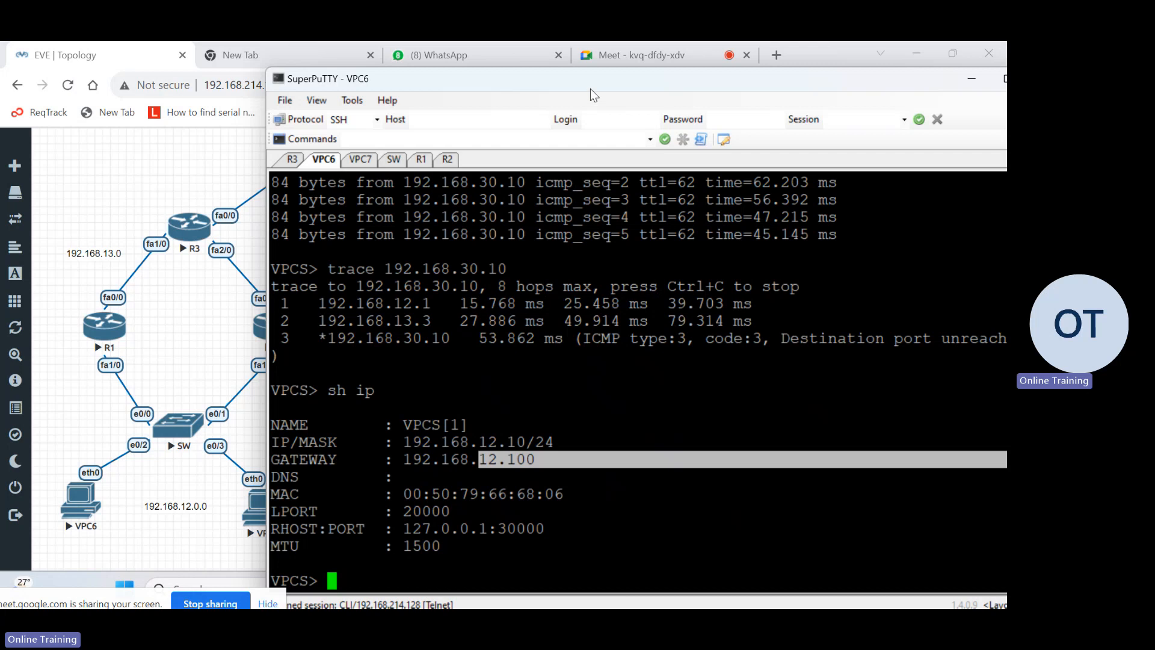
Step: Uncover the topology diagram beside the terminal and ping 192.168.30.10 from VPC6
left_click_drag(589, 86, 669, 87)
left_click(649, 525)
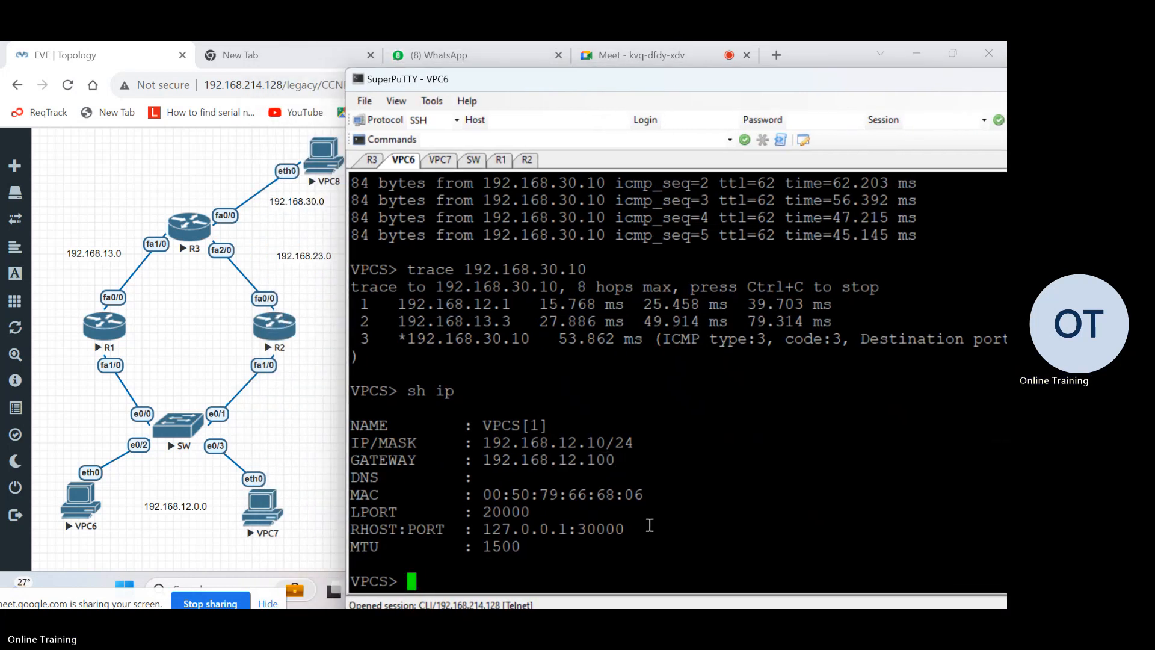
key("Return")
key("Return")
key("Return")
key("Return")
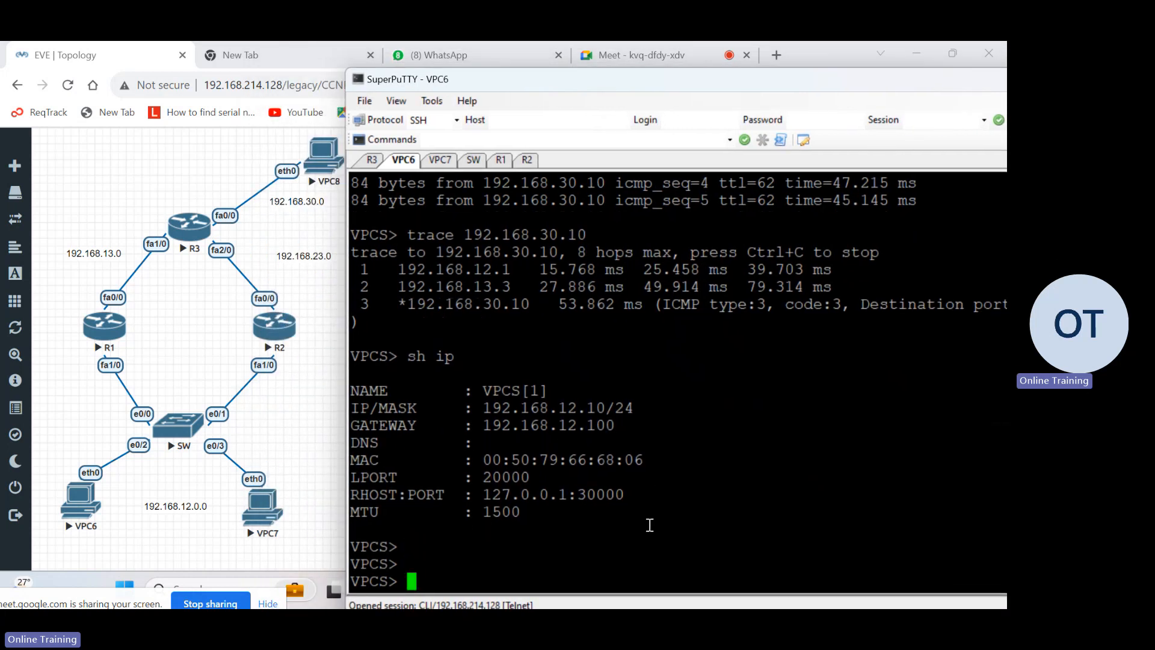
key("Up")
key("Up")
key("Up")
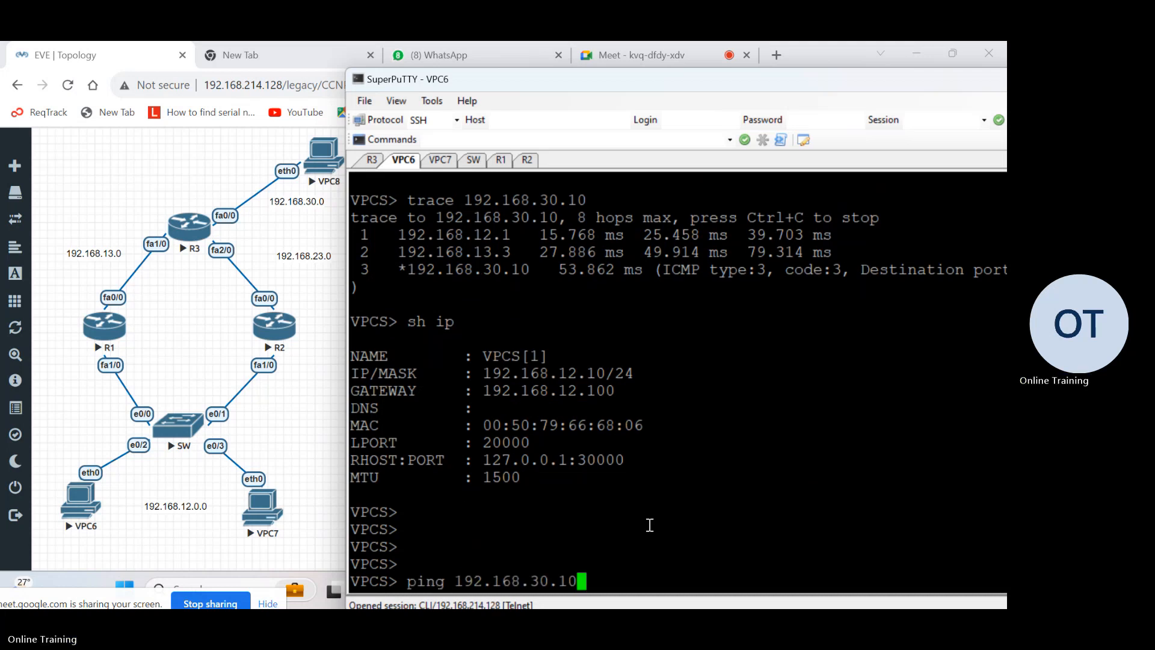
key("Return")
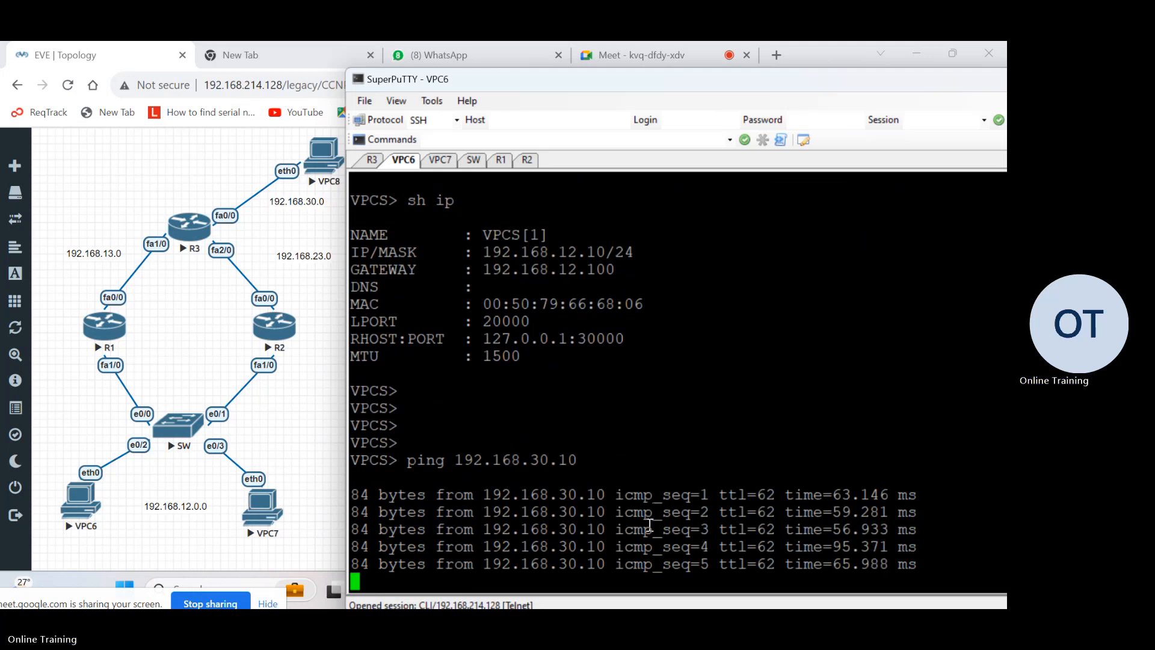
Step: Trace the route from VPC6 to 192.168.30.10 and examine the first hop
key("Up")
key("Left")
key("Left")
key("Left")
key("Left")
key("Left")
key("Left")
key("Left")
key("Left")
key("Left")
key("Left")
key("Left")
key("Left")
key("Left")
key("Left")
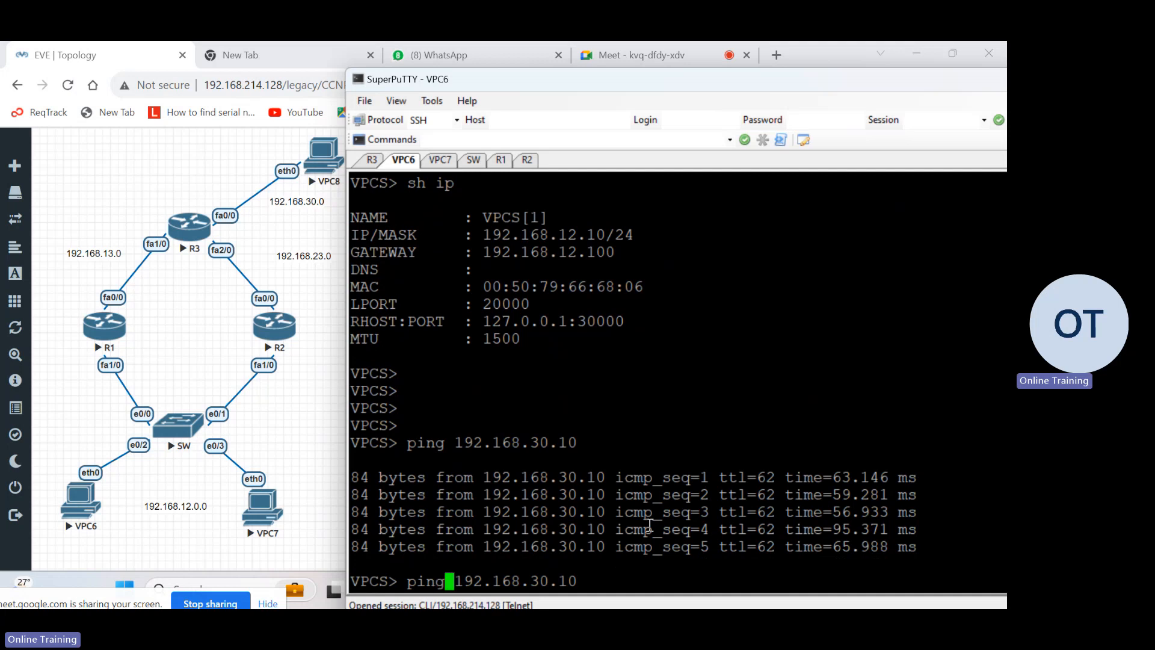
key("BackSpace")
key("BackSpace")
key("BackSpace")
key("BackSpace")
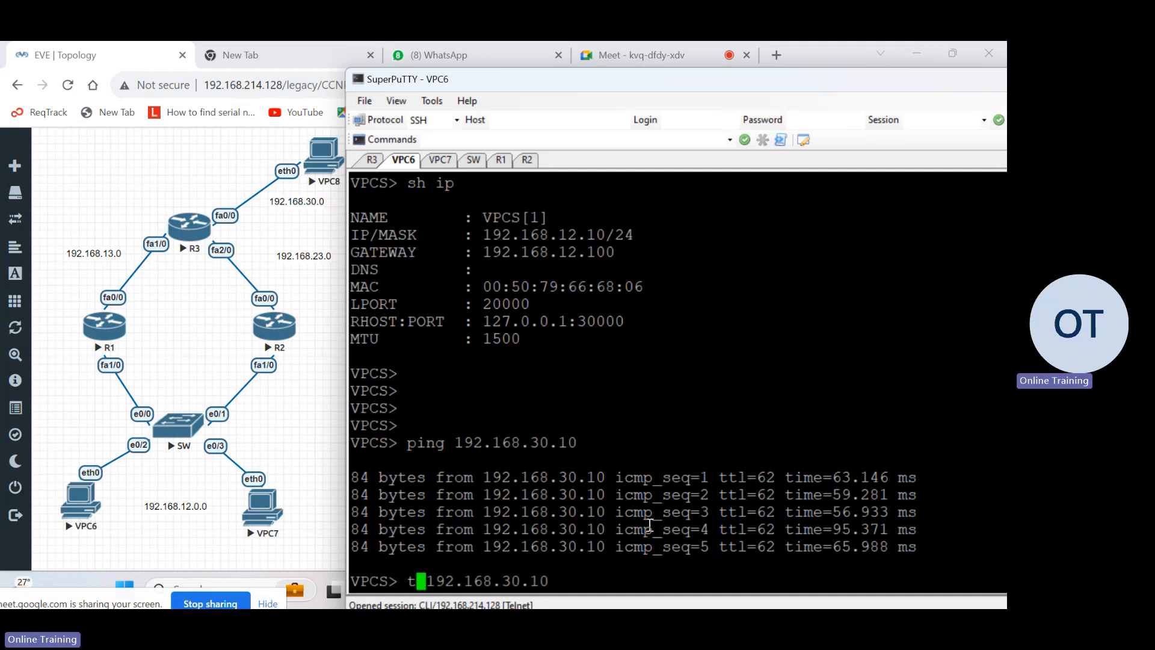
type("trace")
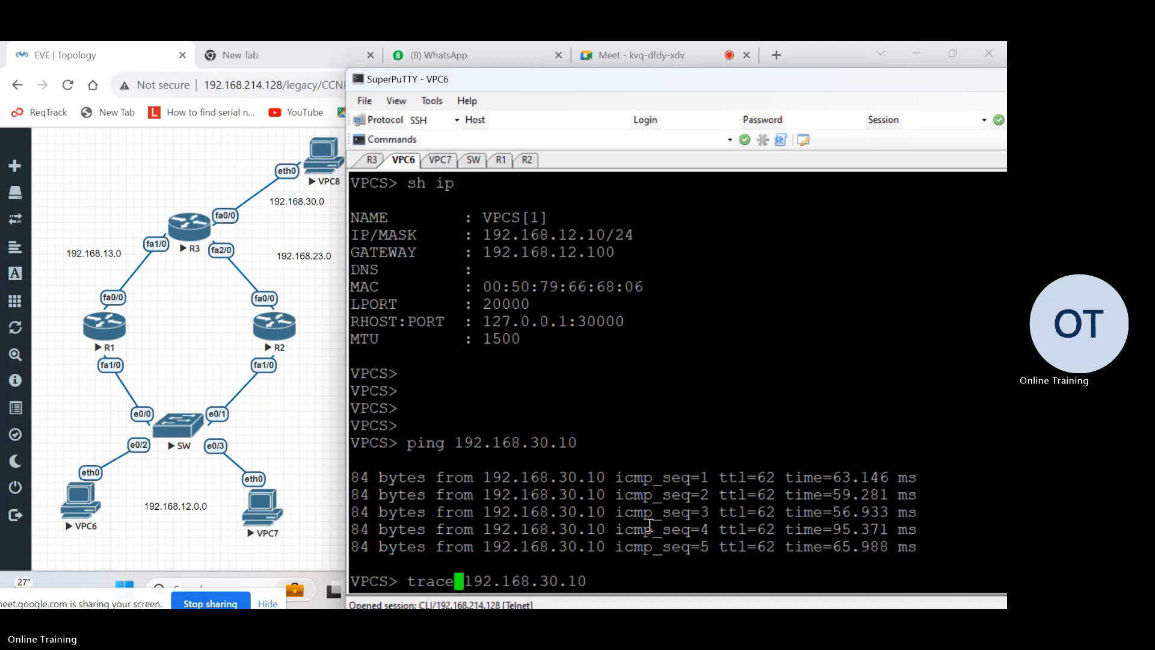
key("Return")
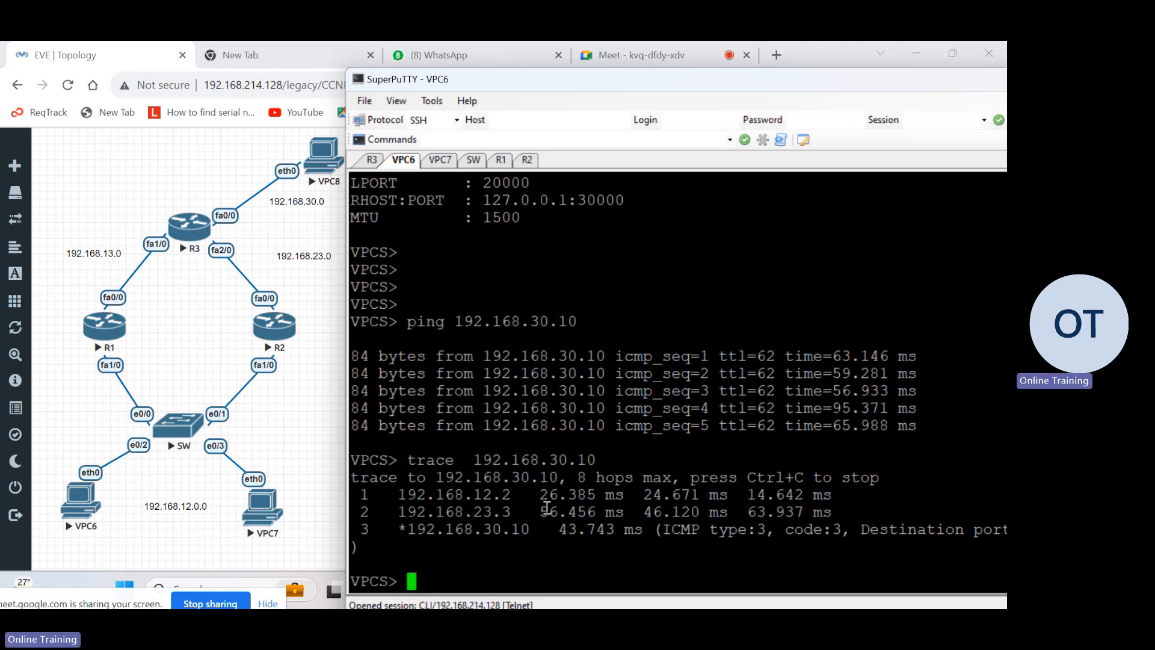
mouse_move(529, 497)
left_mouse_down()
mouse_move(424, 497)
mouse_move(439, 512)
mouse_move(406, 501)
left_mouse_up()
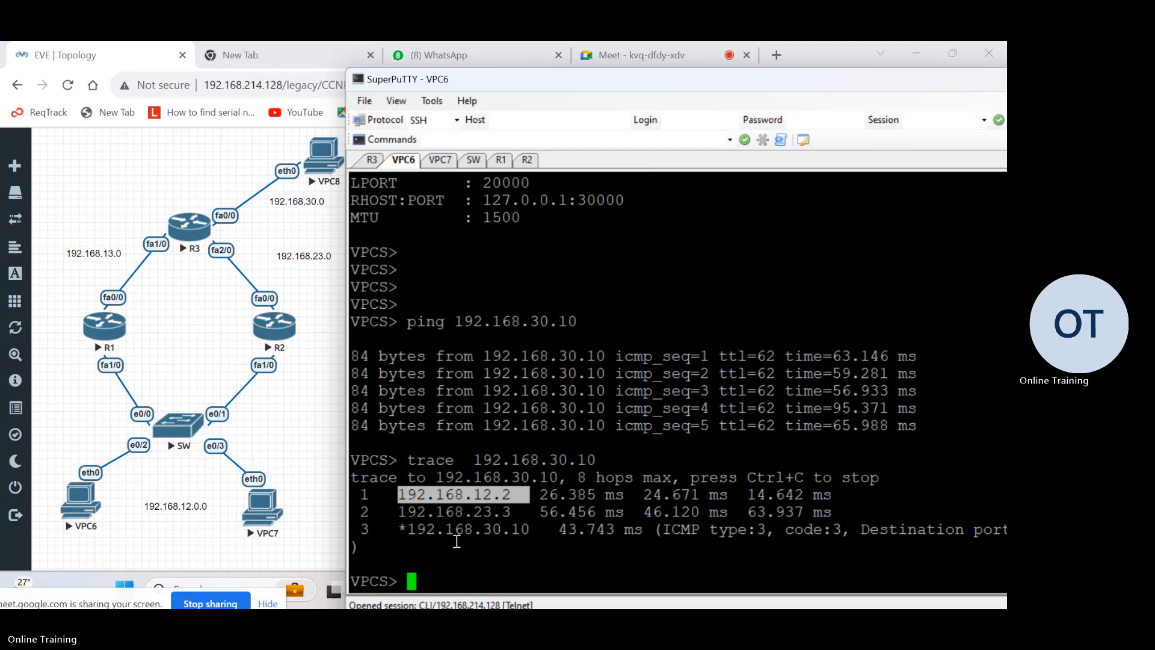
Step: Examine the first hop of VPC7's earlier trace and run trace 192.168.30.10 there again
left_click(445, 161)
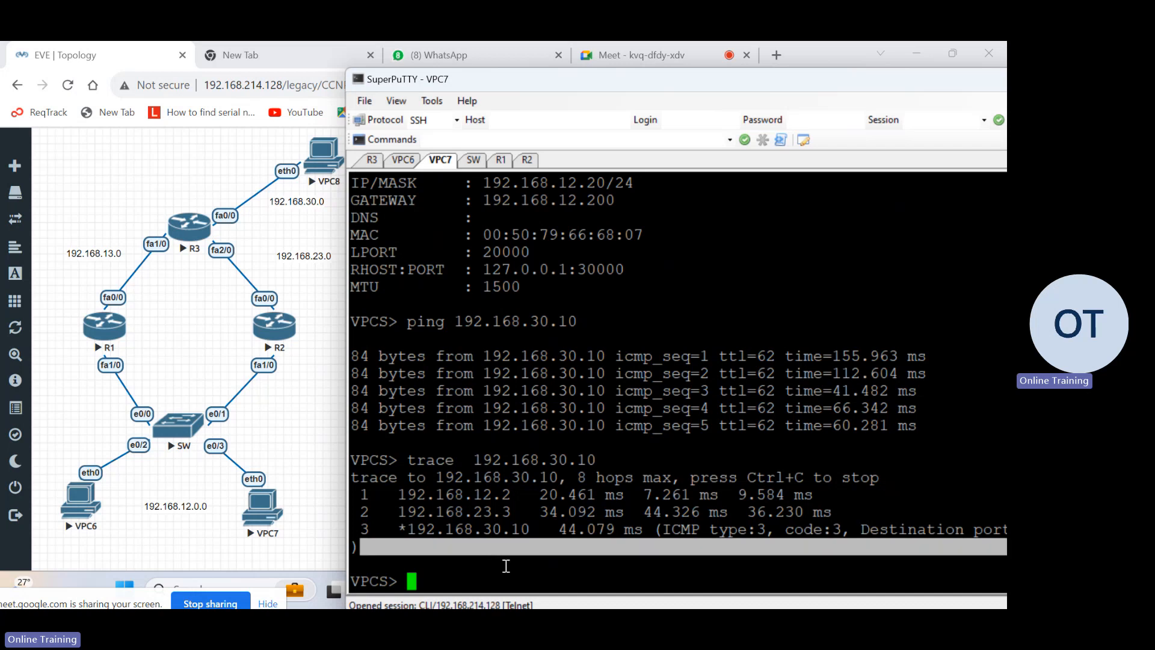
key("Up")
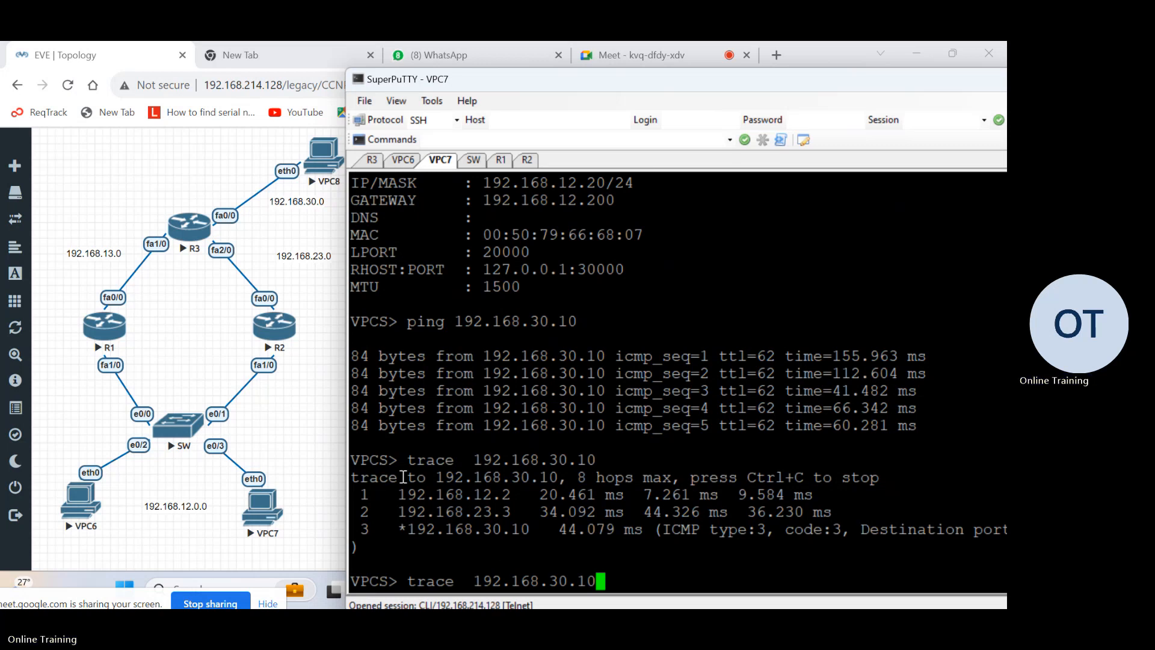
left_click_drag(518, 496, 456, 496)
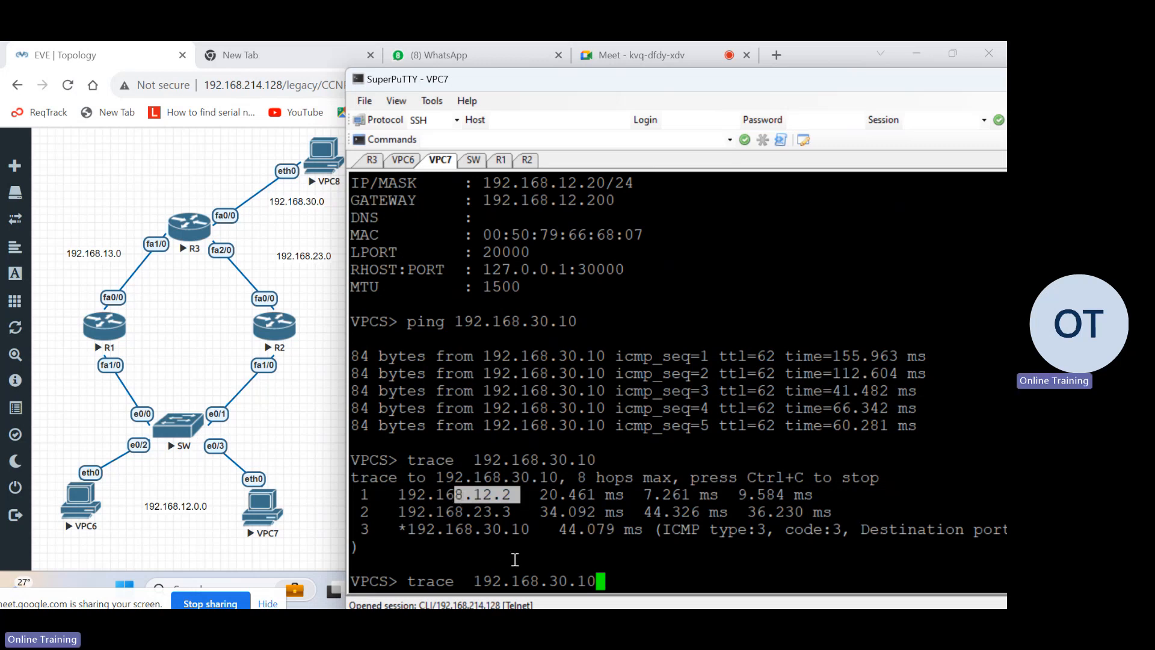
key("Return")
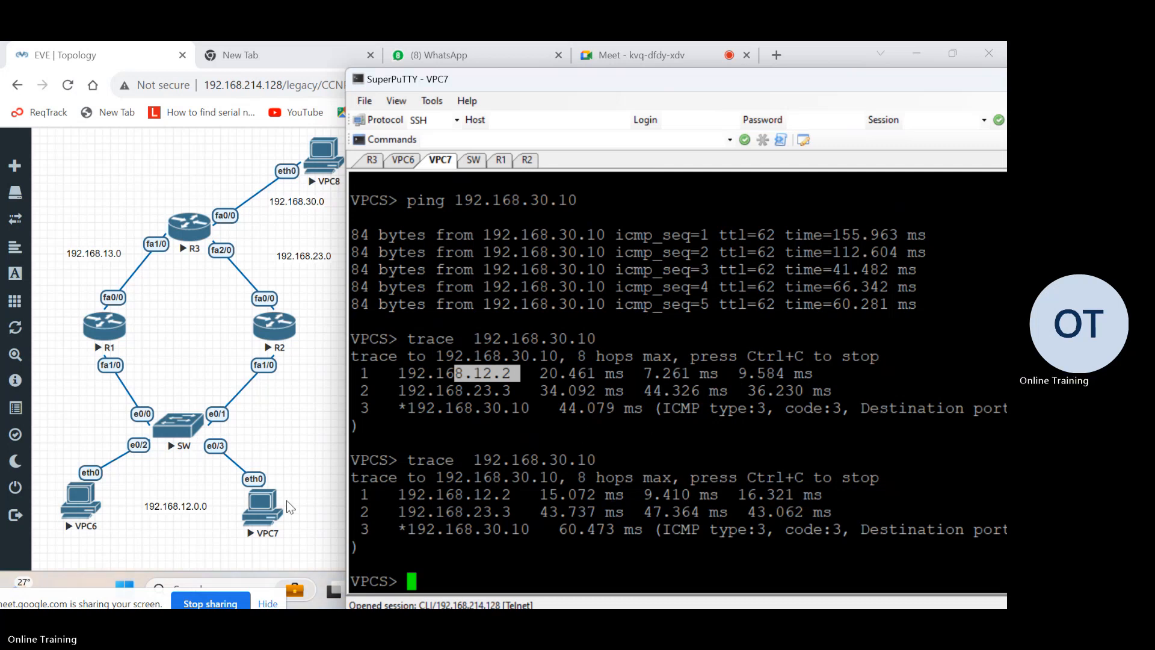
Step: Review the topology diagram and the handwritten HSRP group notes in OneNote, and return to the VPC7 terminal
left_click(295, 443)
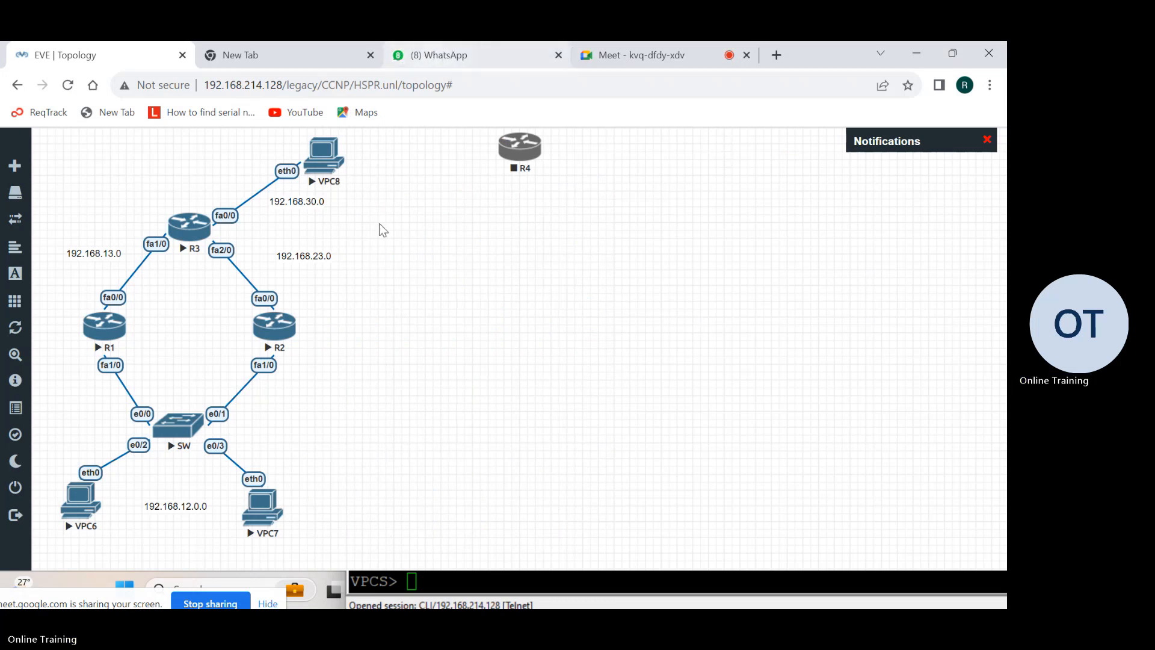
left_click(915, 57)
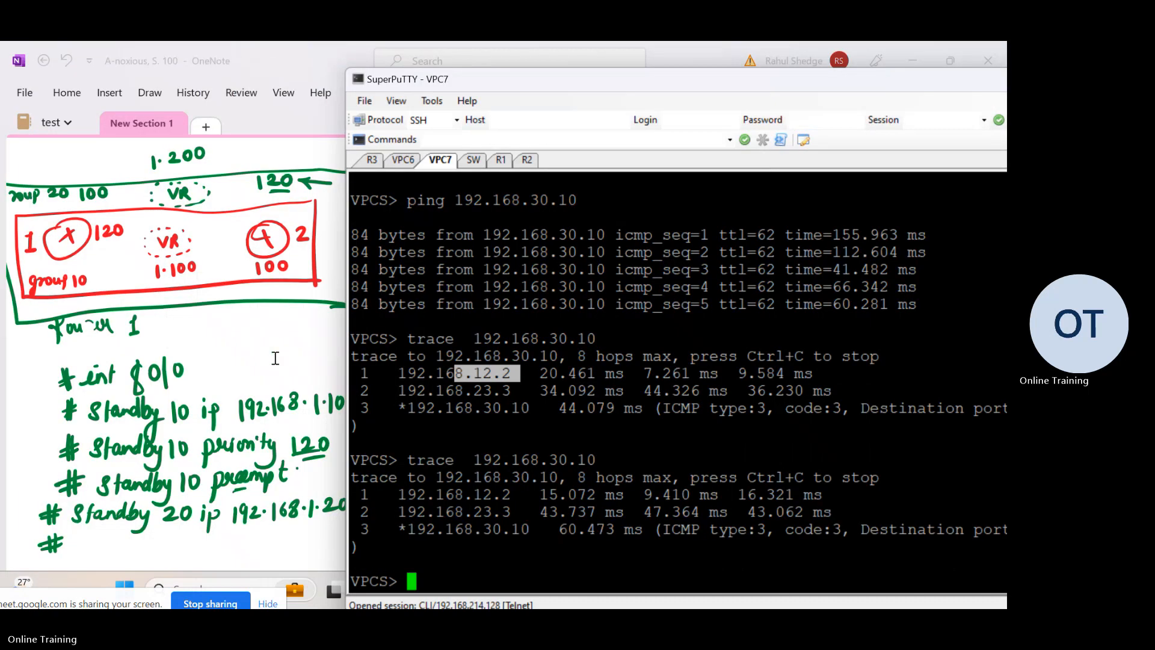
left_click(275, 358)
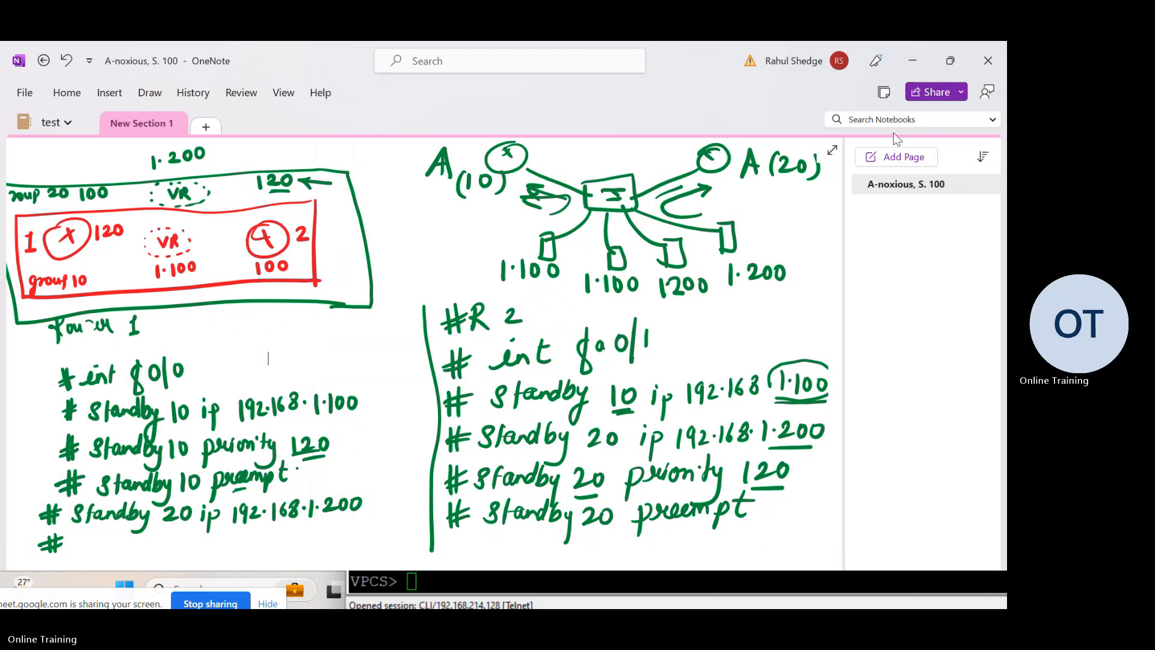
left_click(578, 577)
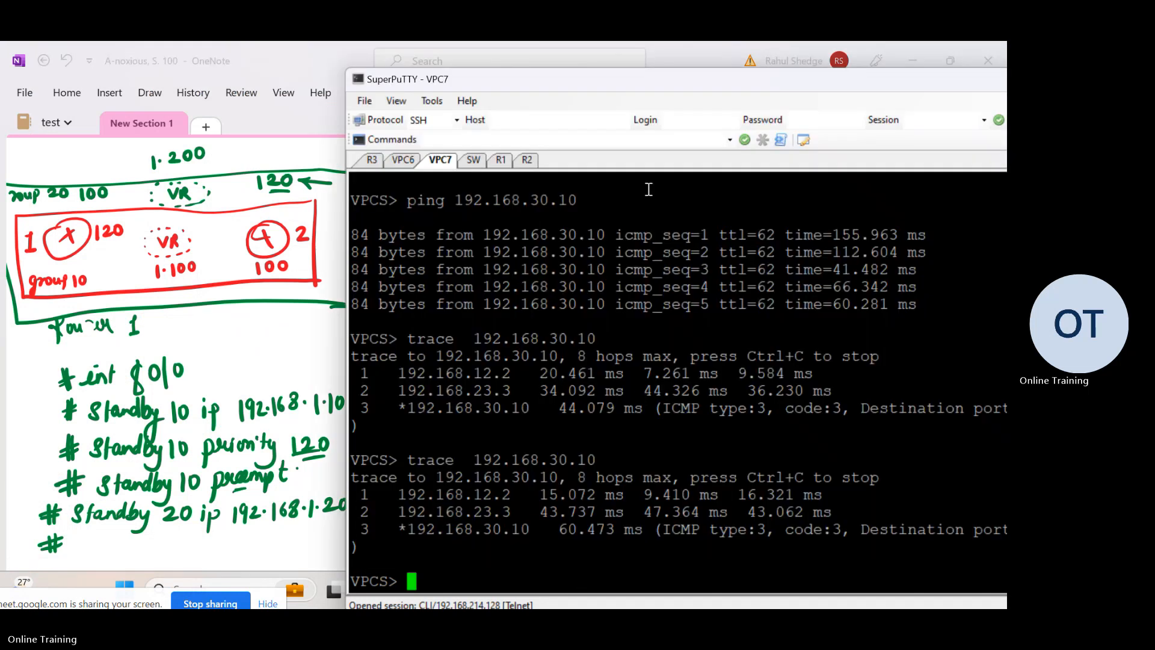
left_click_drag(742, 72, 706, 92)
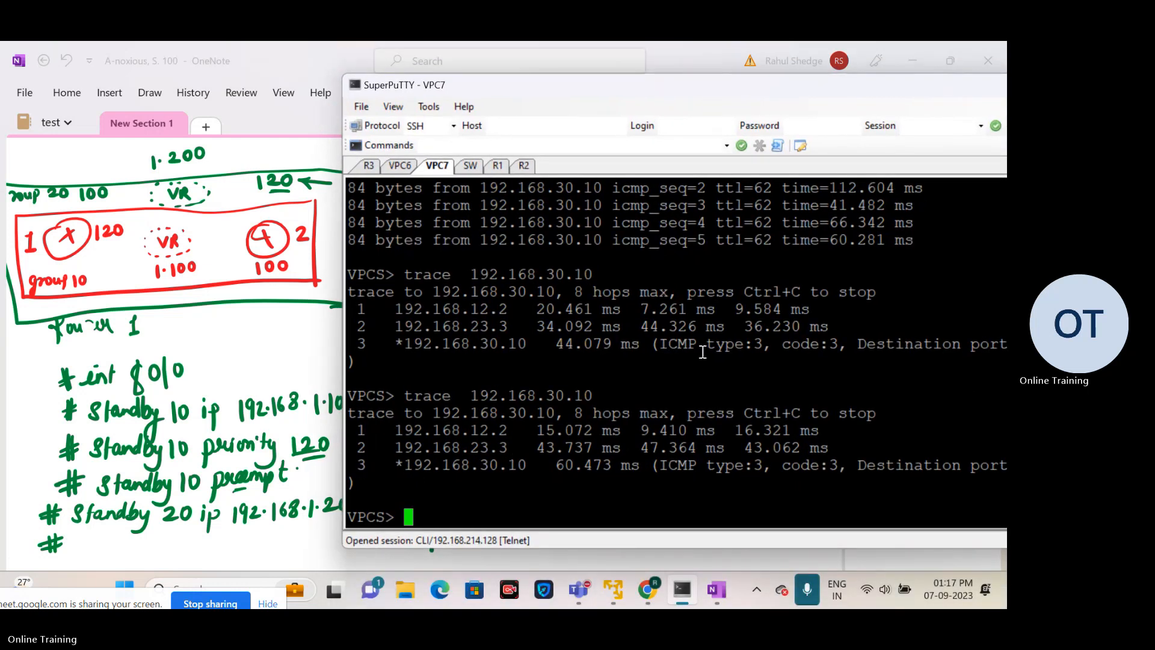
Step: Switch to the Google Meet call in Chrome, read its in-call messages and close the chat
mouse_move(648, 589)
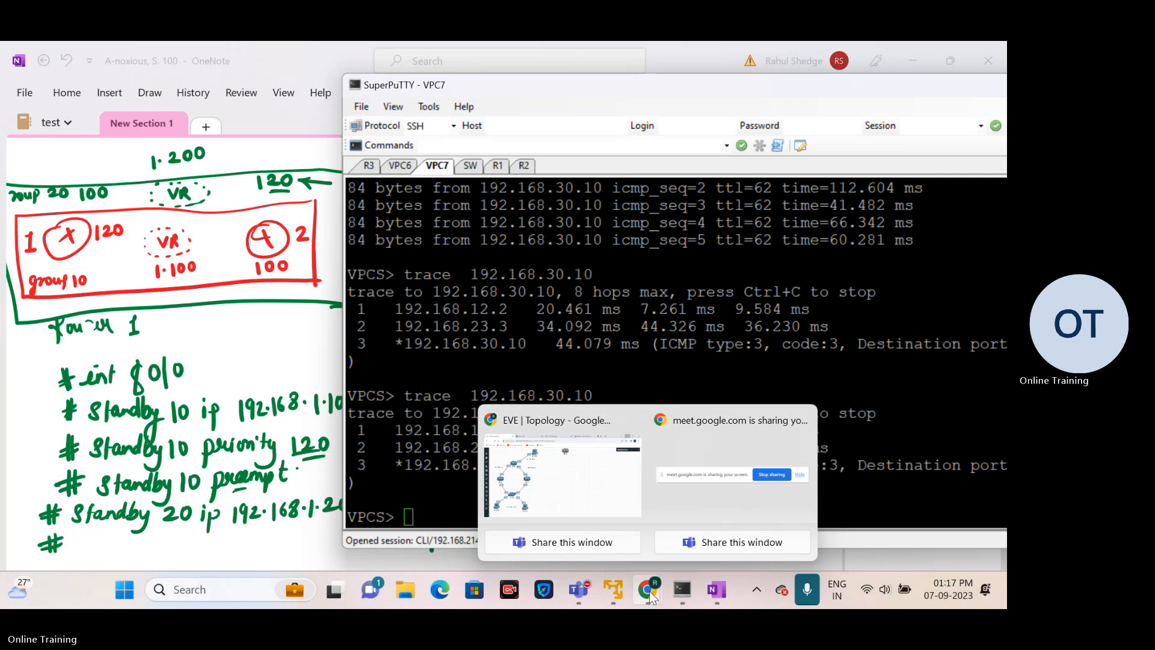
left_click(518, 484)
left_click(626, 56)
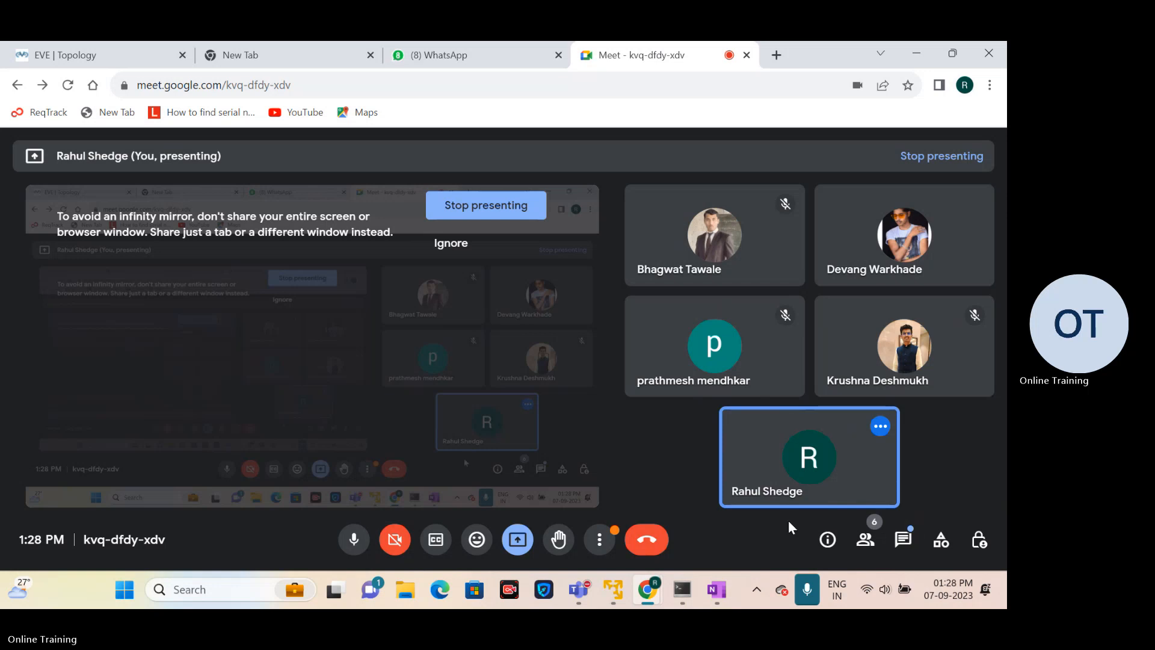
left_click(904, 539)
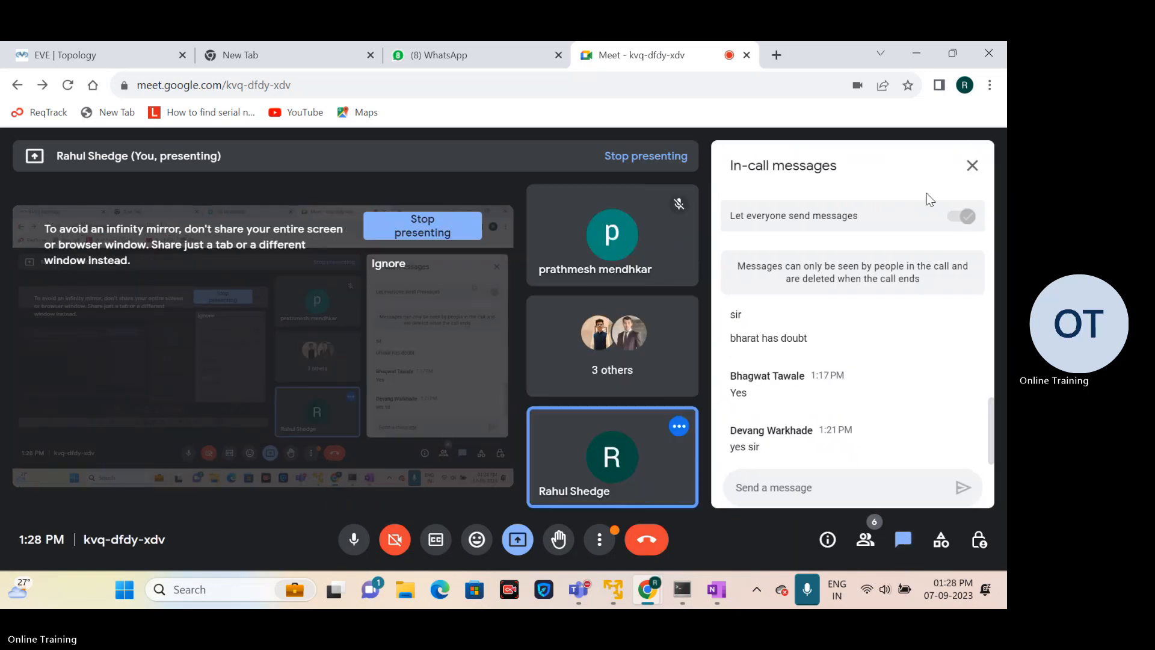
left_click(974, 166)
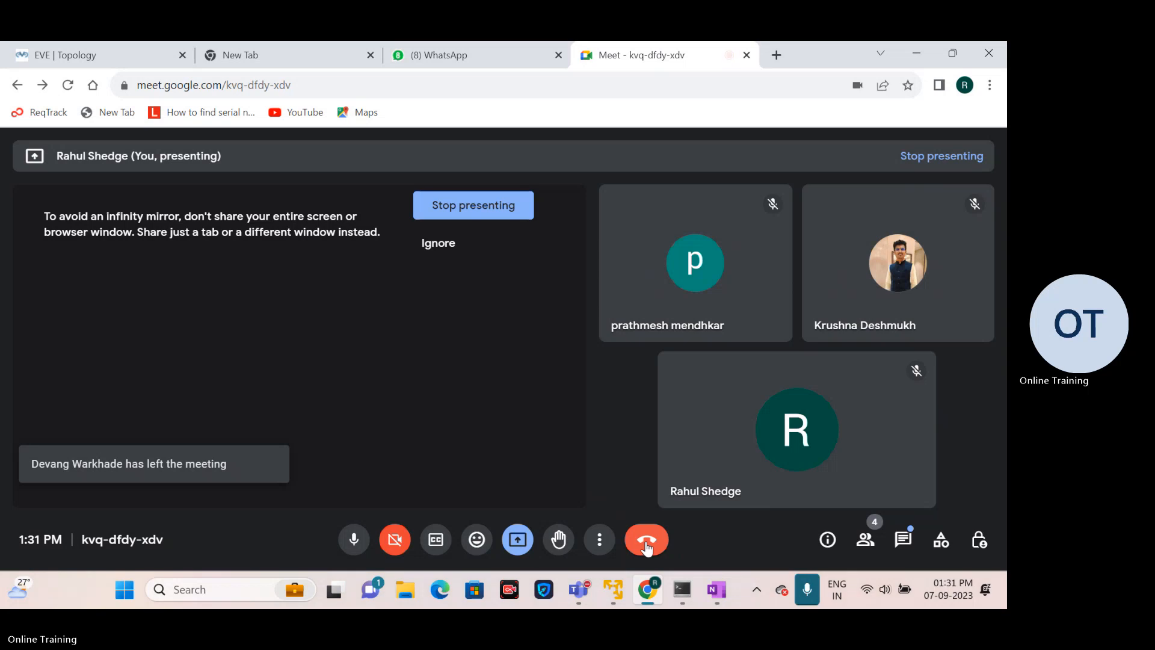
Step: Leave the Google Meet call and close its browser tab
left_click(646, 542)
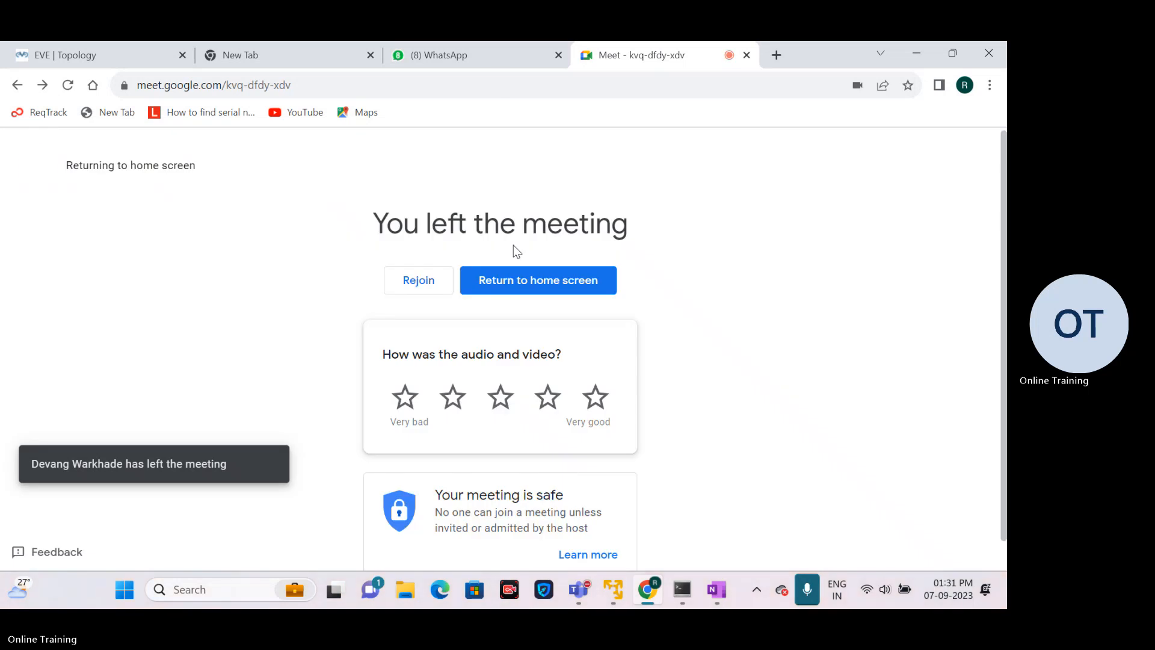
left_click(746, 56)
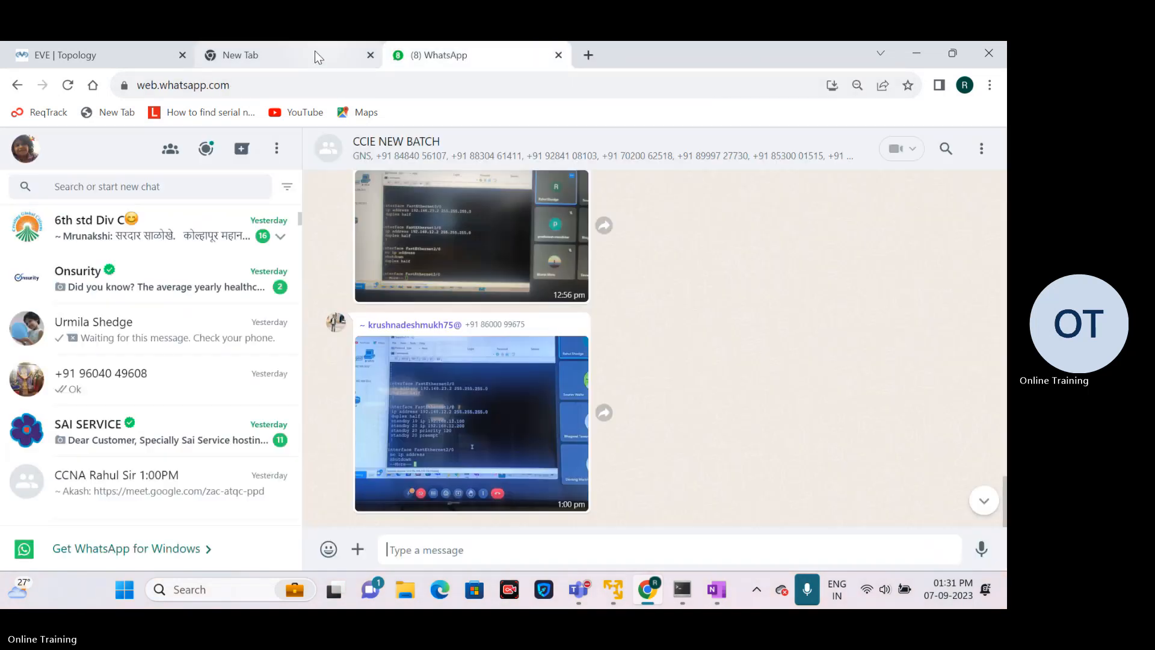
Step: Switch to the HSRP-2 and GLBP meeting in Microsoft Teams and open its recording options
mouse_move(579, 589)
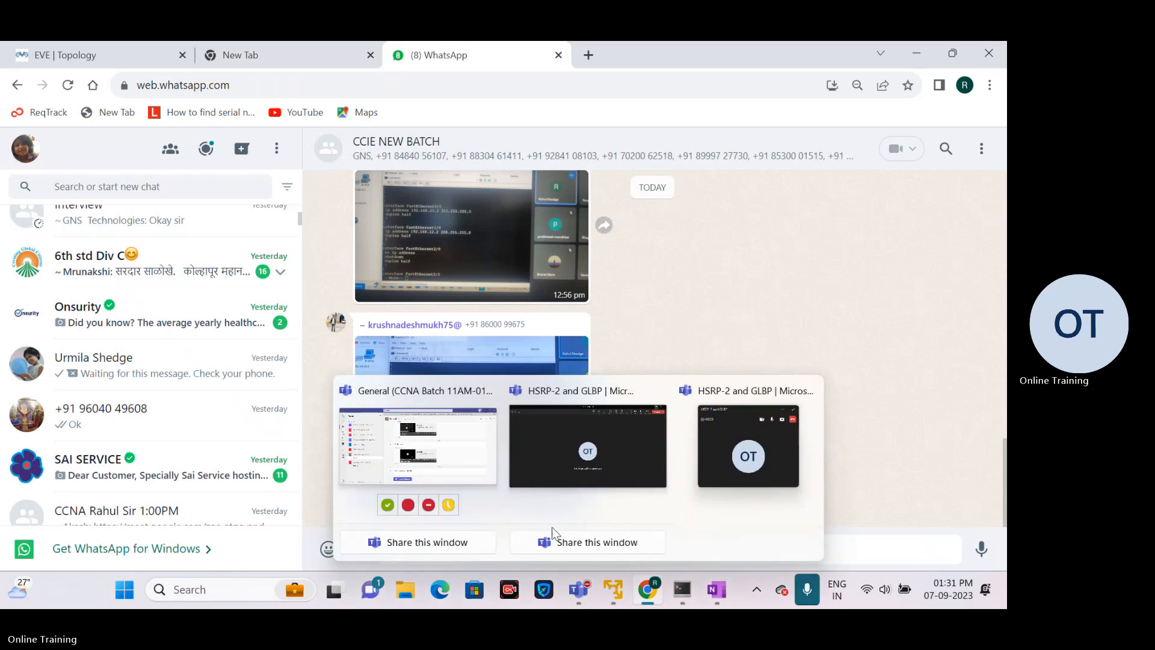
left_click(536, 450)
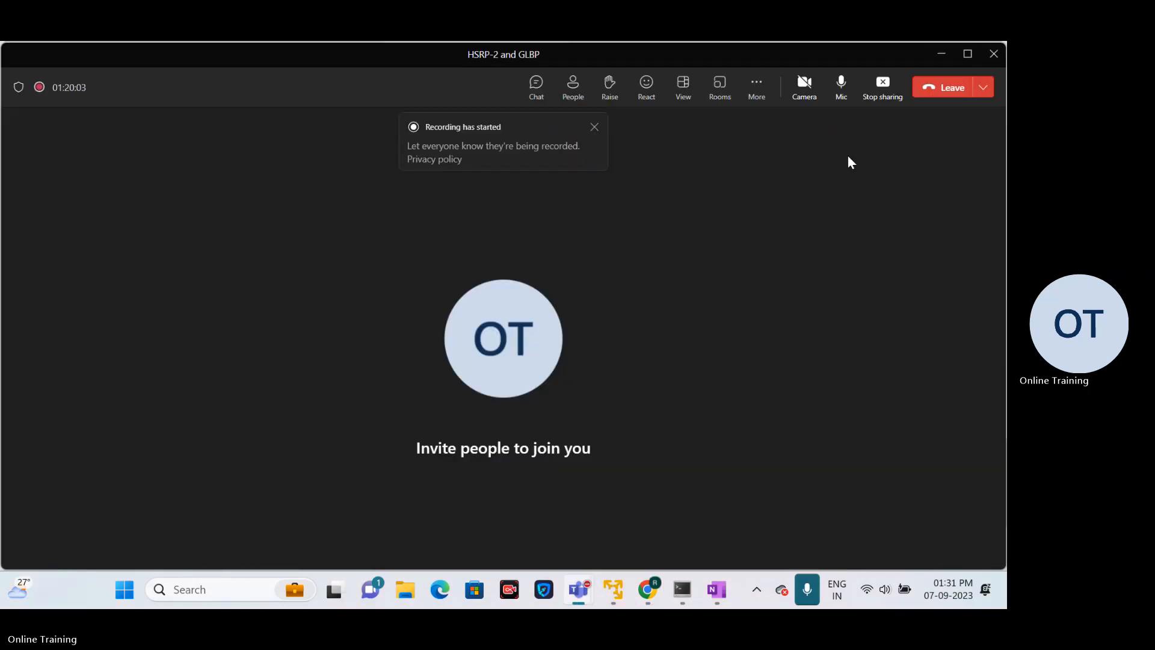
left_click(757, 87)
mouse_move(780, 128)
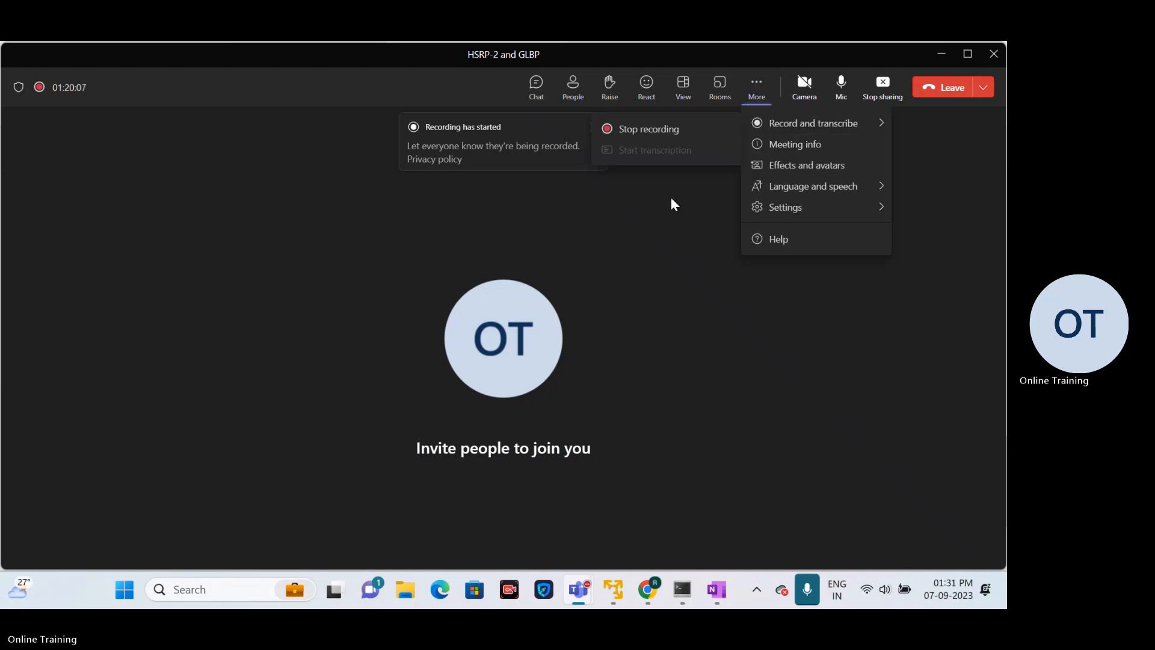